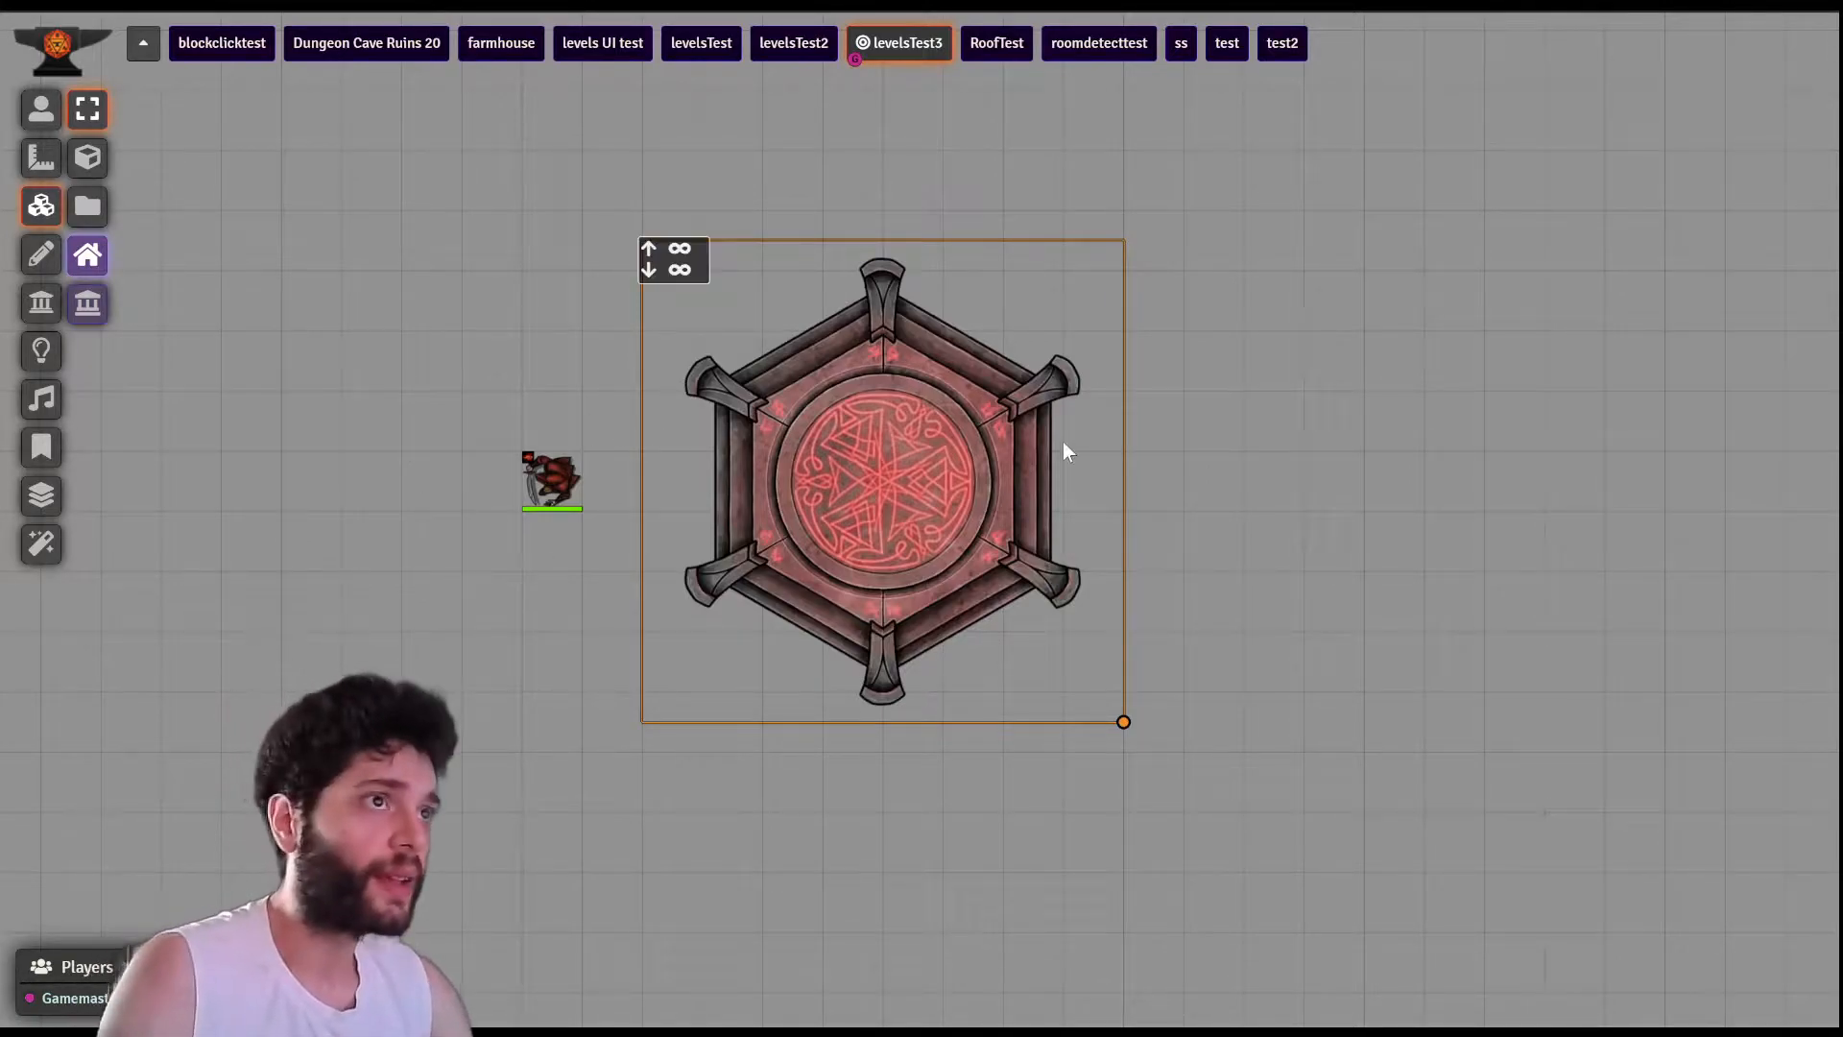
- Open the hexagonal tile's settings, place the dialog beside the tile, and examine its Overhead options and outline
drag(1240, 441, 1246, 512)
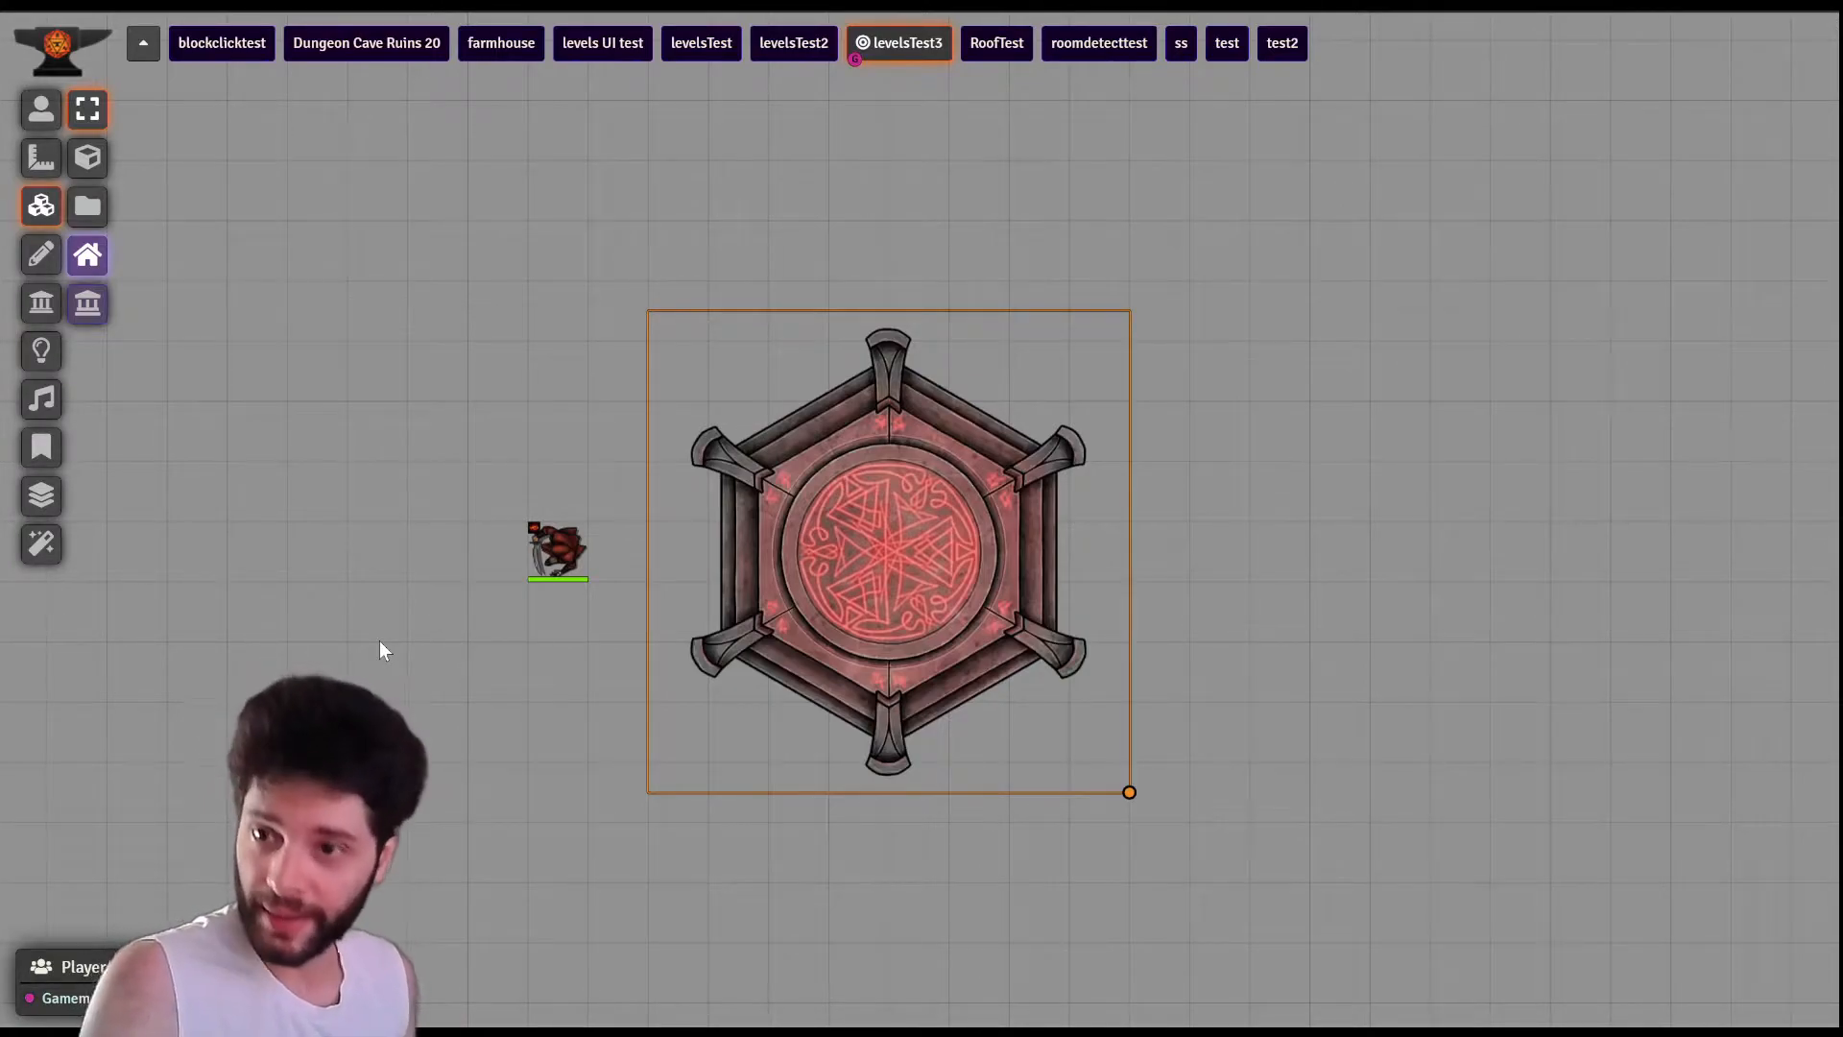
mouse_move(848, 639)
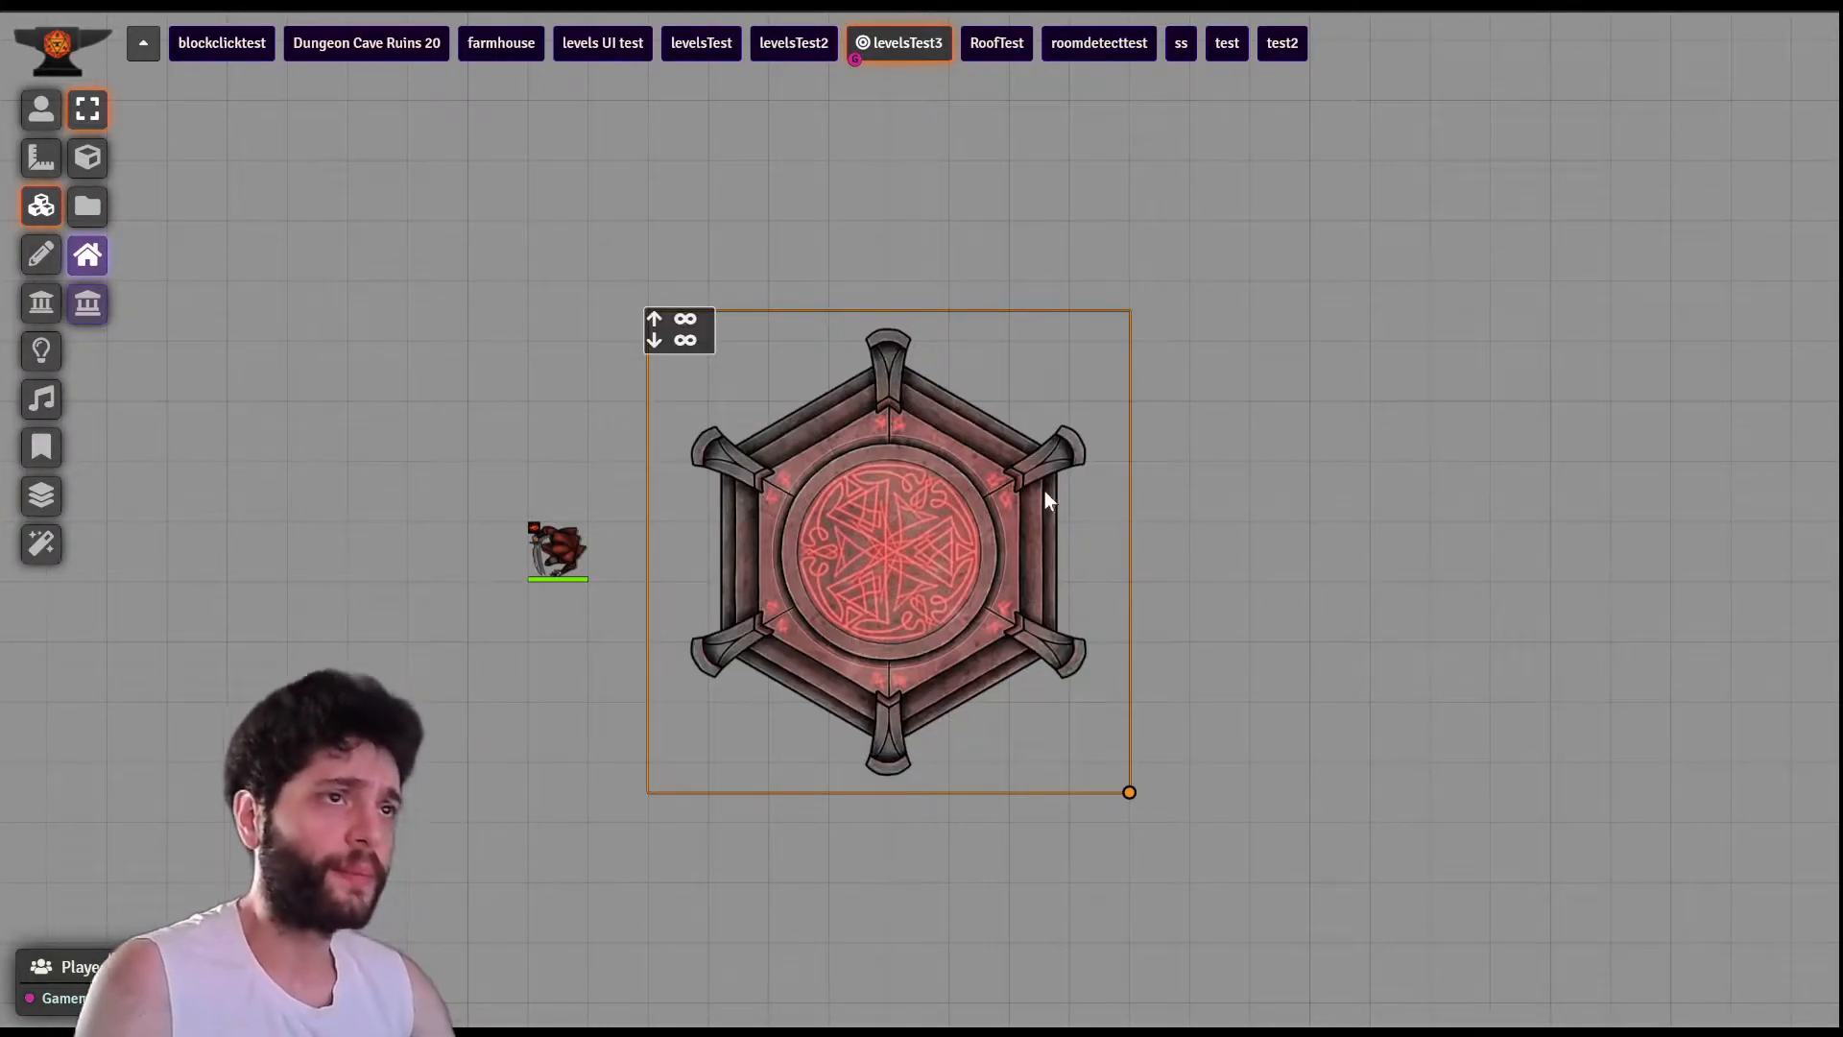
double_click(877, 520)
drag(1004, 317, 1353, 314)
mouse_move(647, 334)
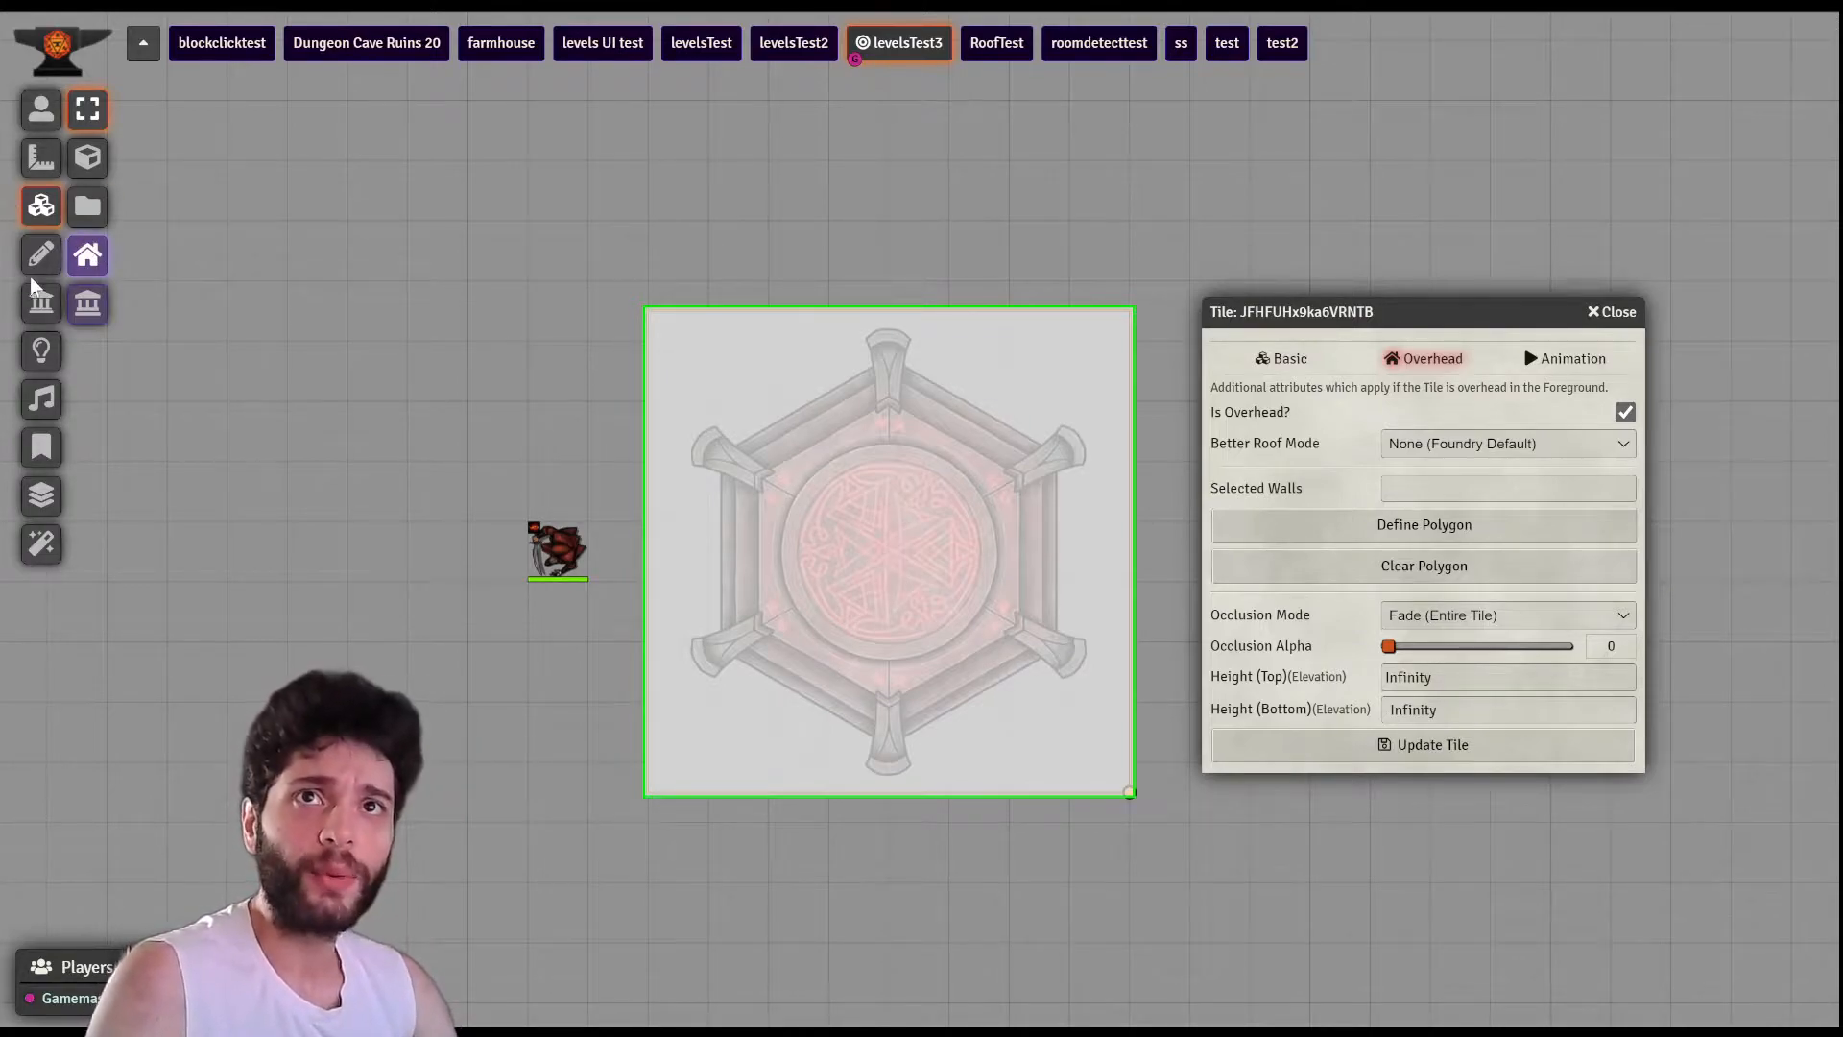
- Delete all the existing walls around the hexagonal tile and close the tile's settings
click(41, 302)
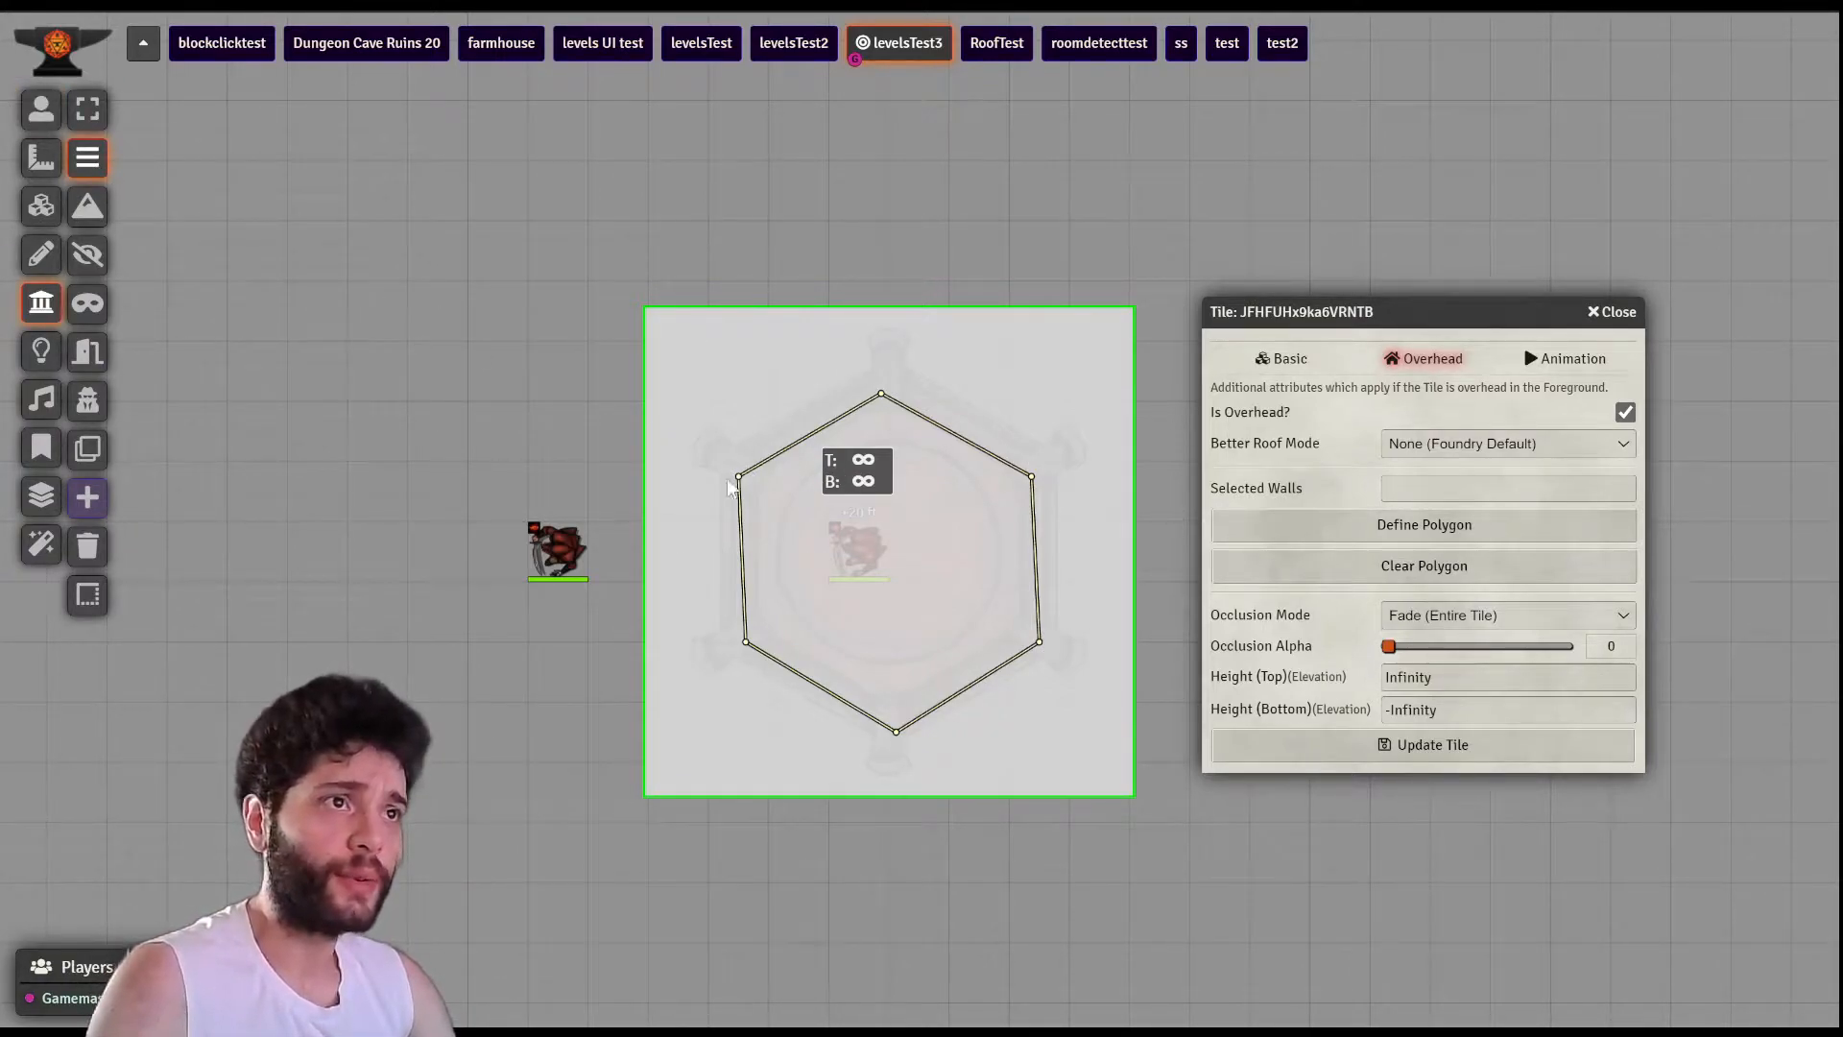
click(88, 108)
drag(695, 352, 1057, 731)
key(Delete)
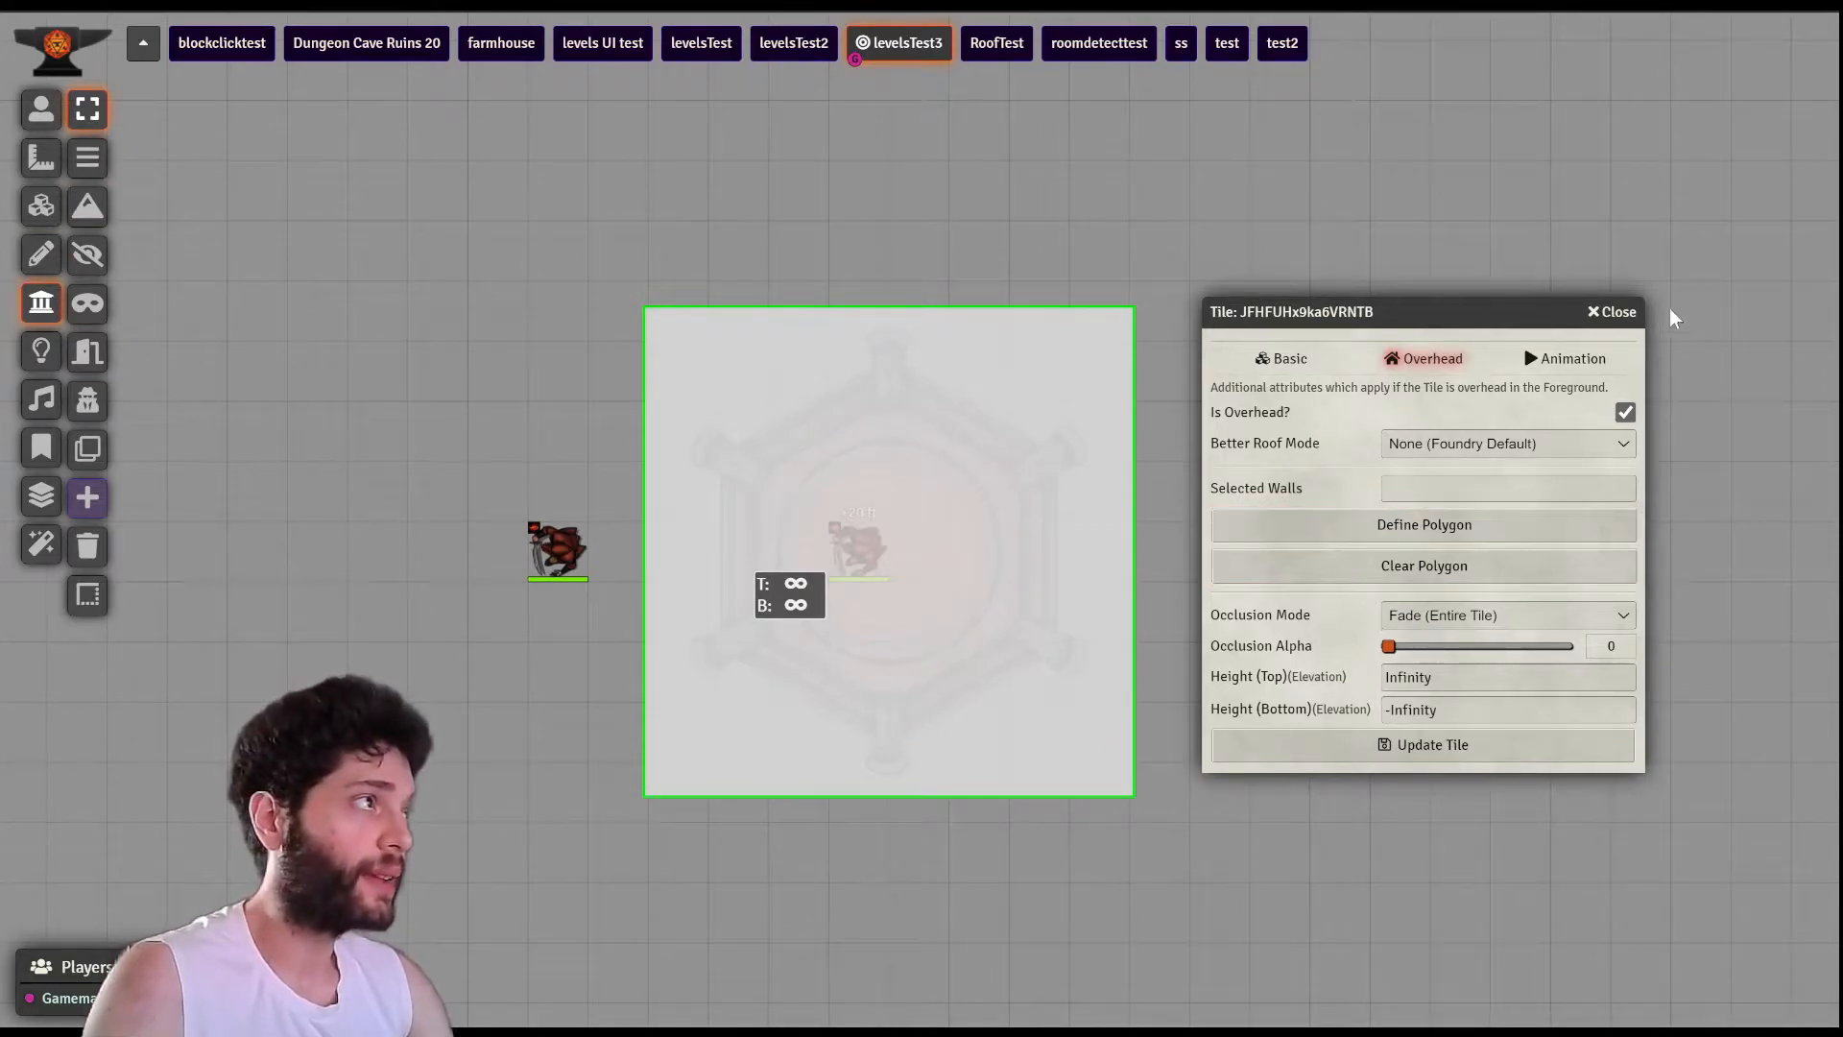
click(1613, 312)
- Generate and confirm the suggested levels for this scene, and make Ground Floor the active level
click(55, 506)
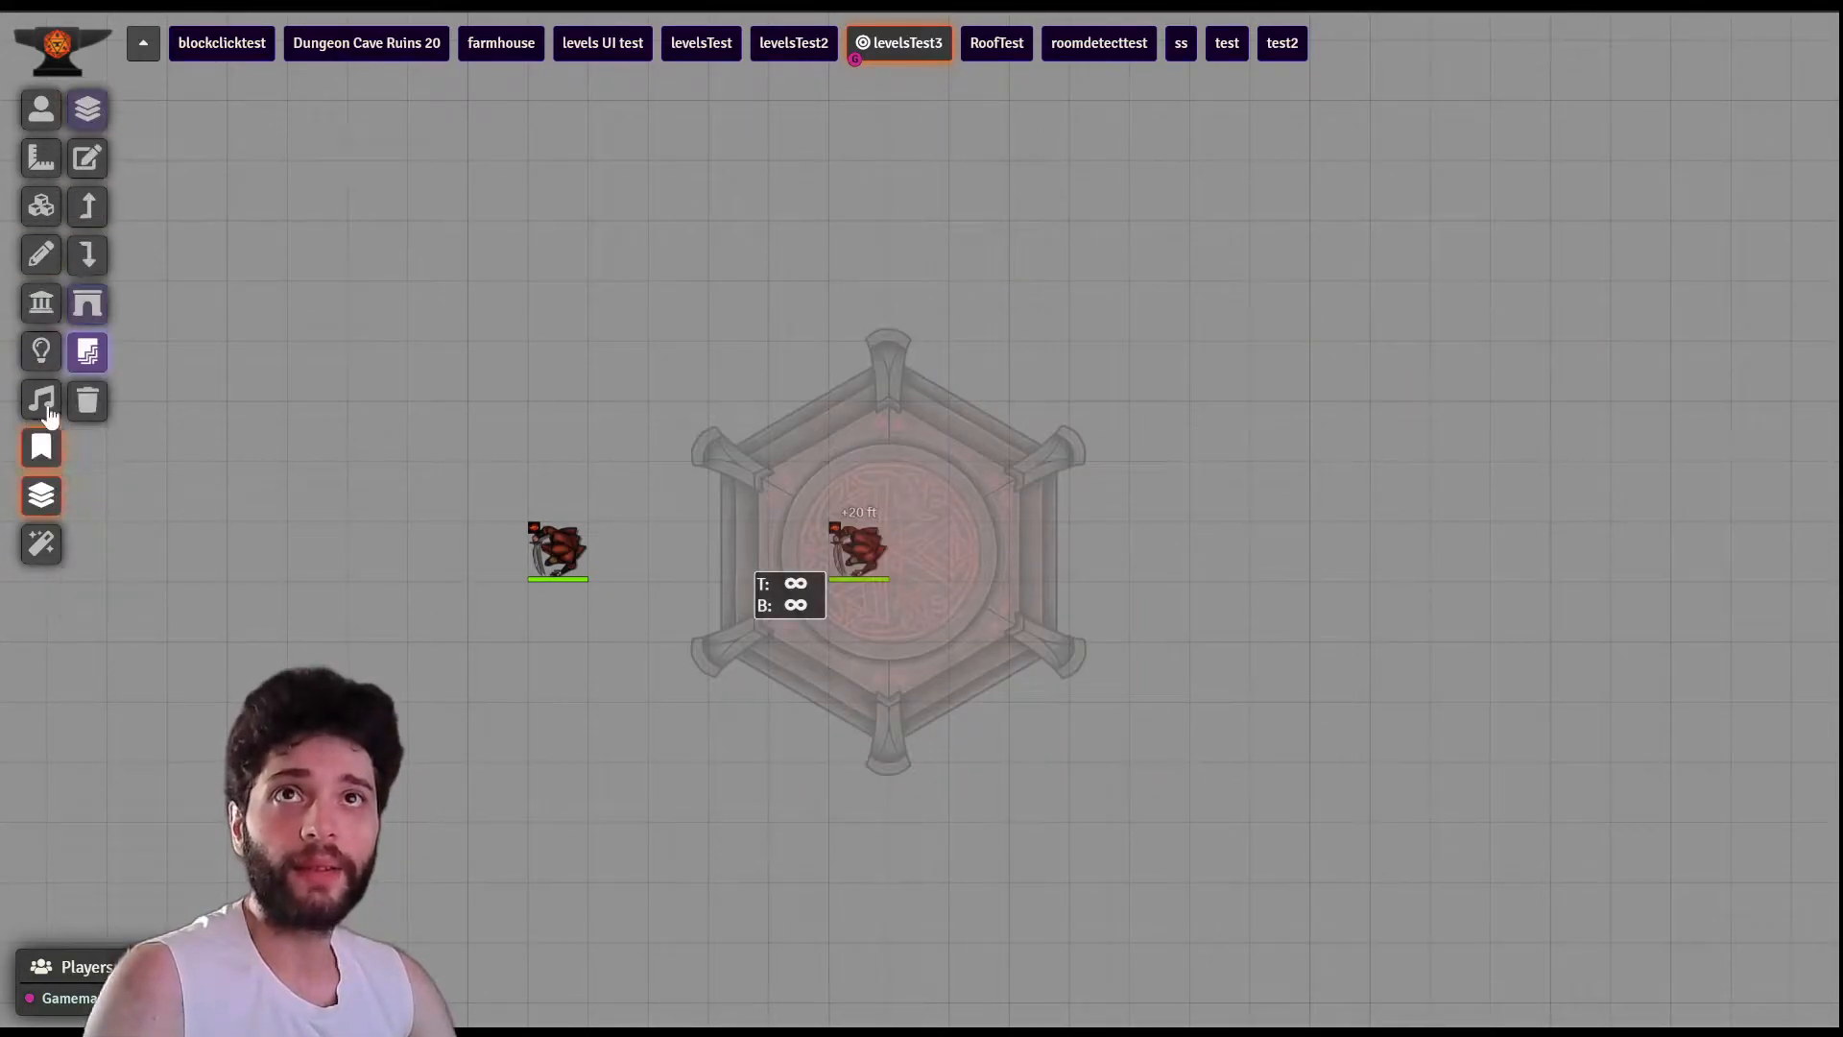
click(89, 110)
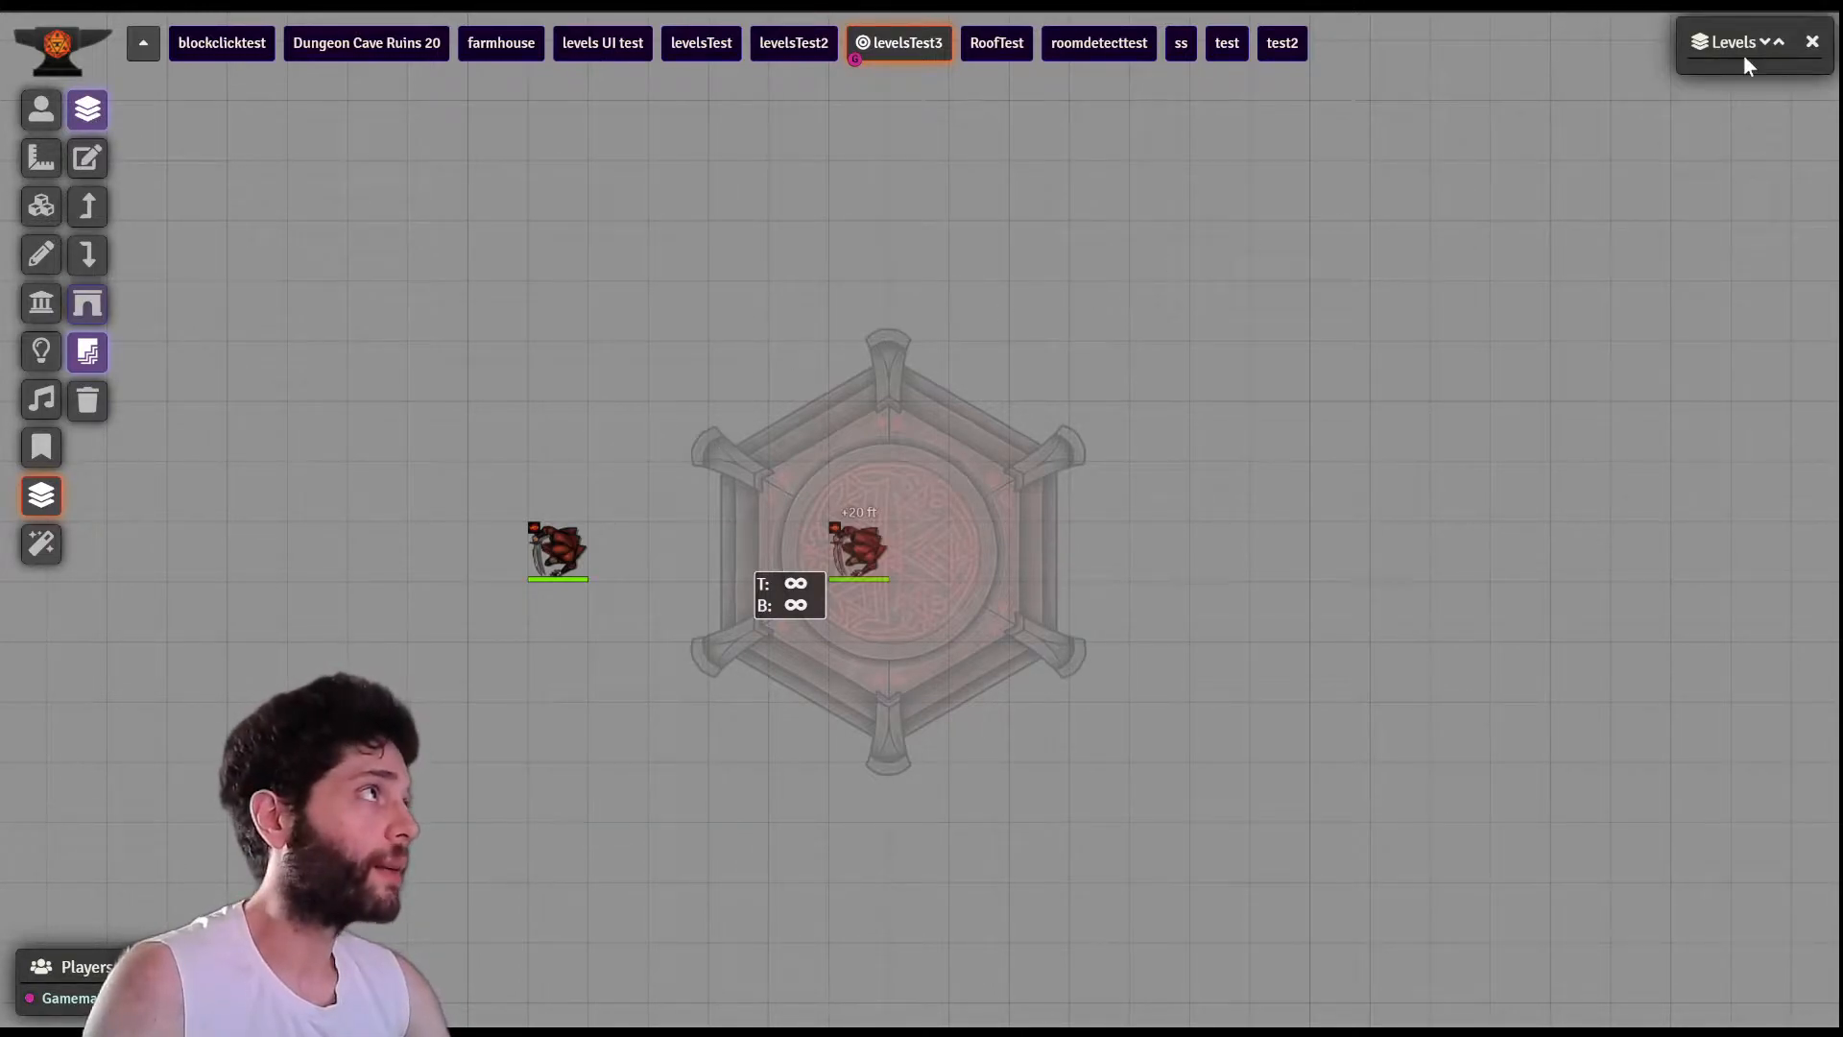
click(89, 113)
click(87, 157)
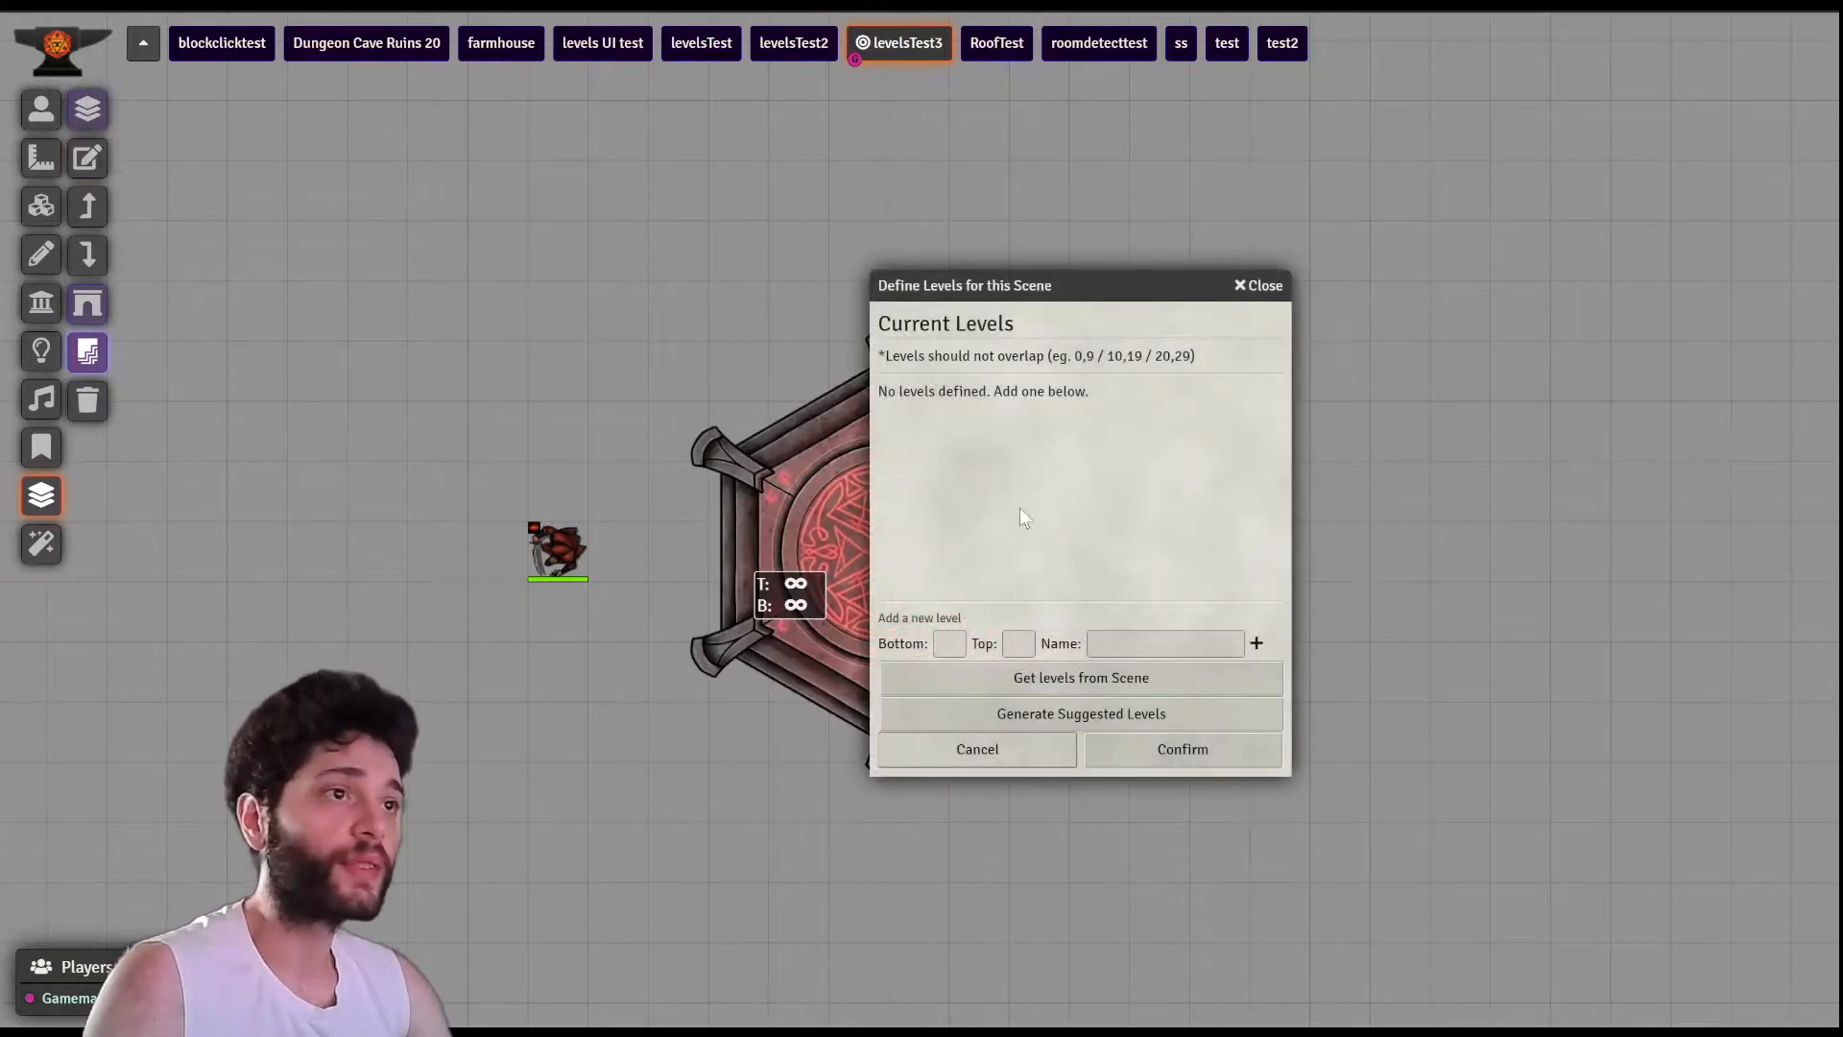
click(1046, 718)
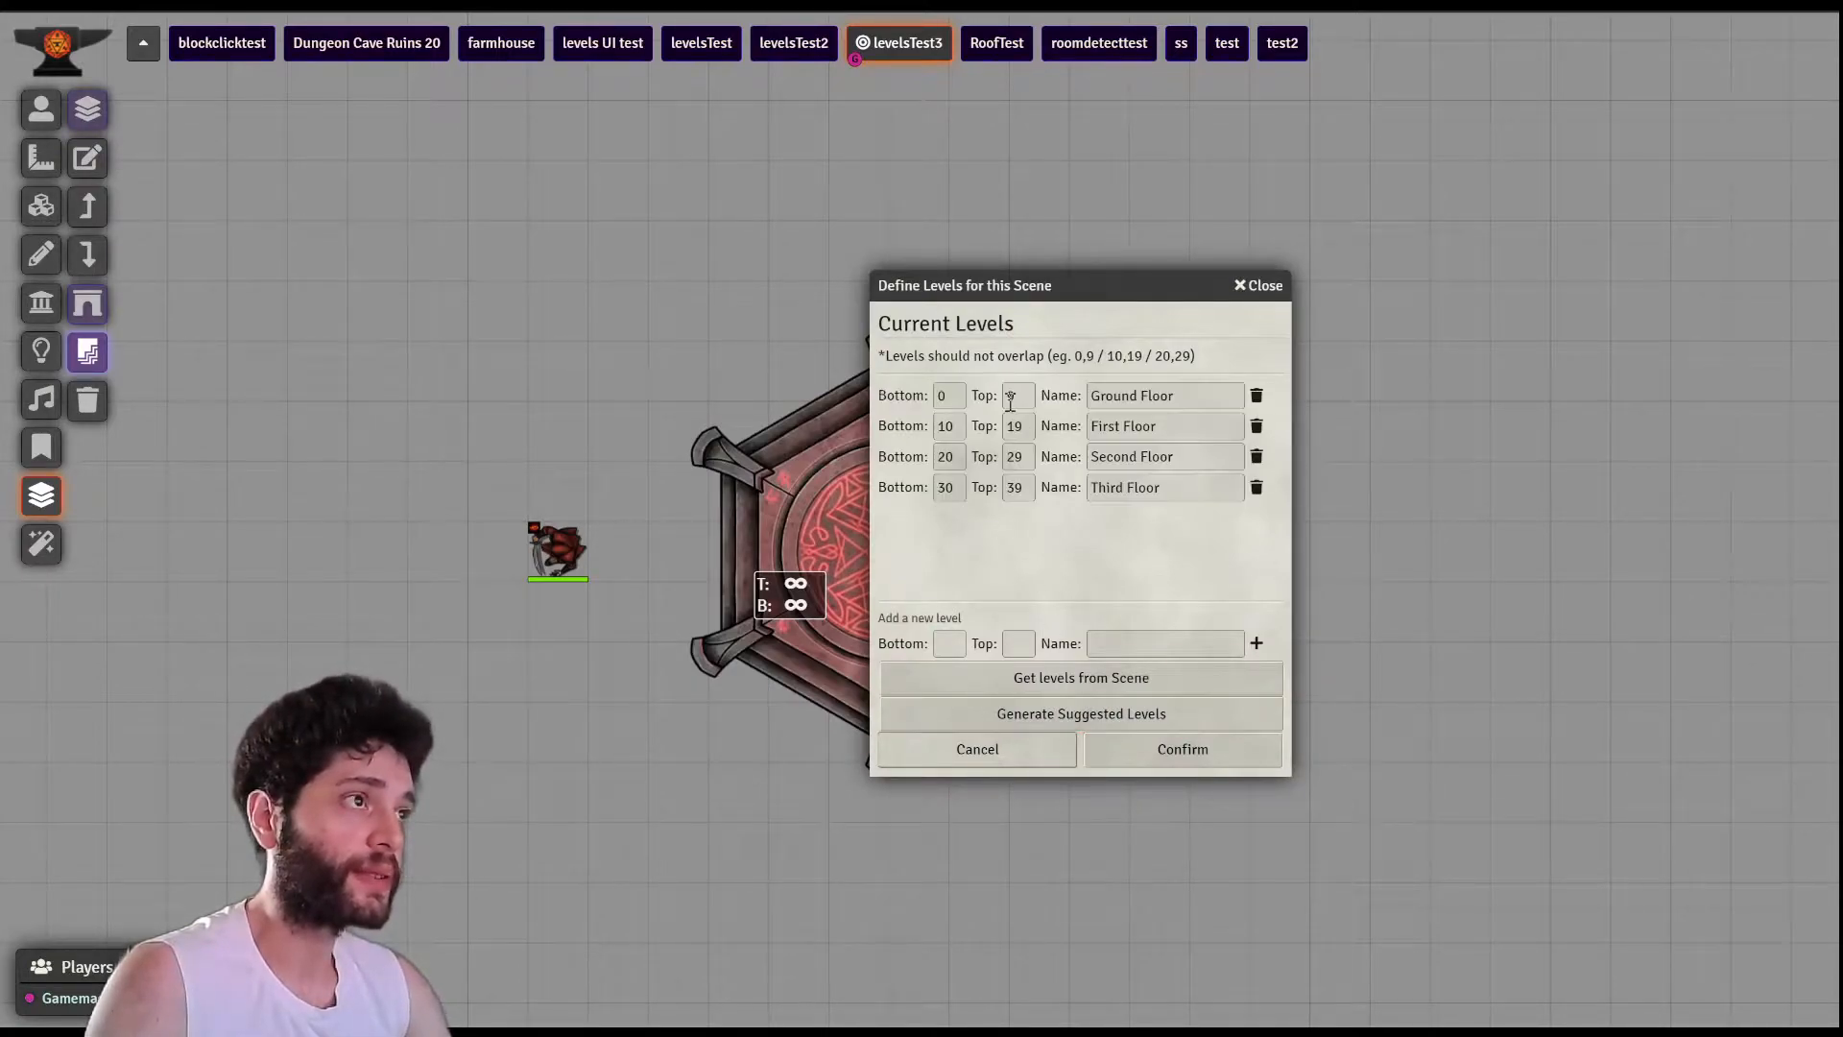
click(1160, 762)
click(104, 113)
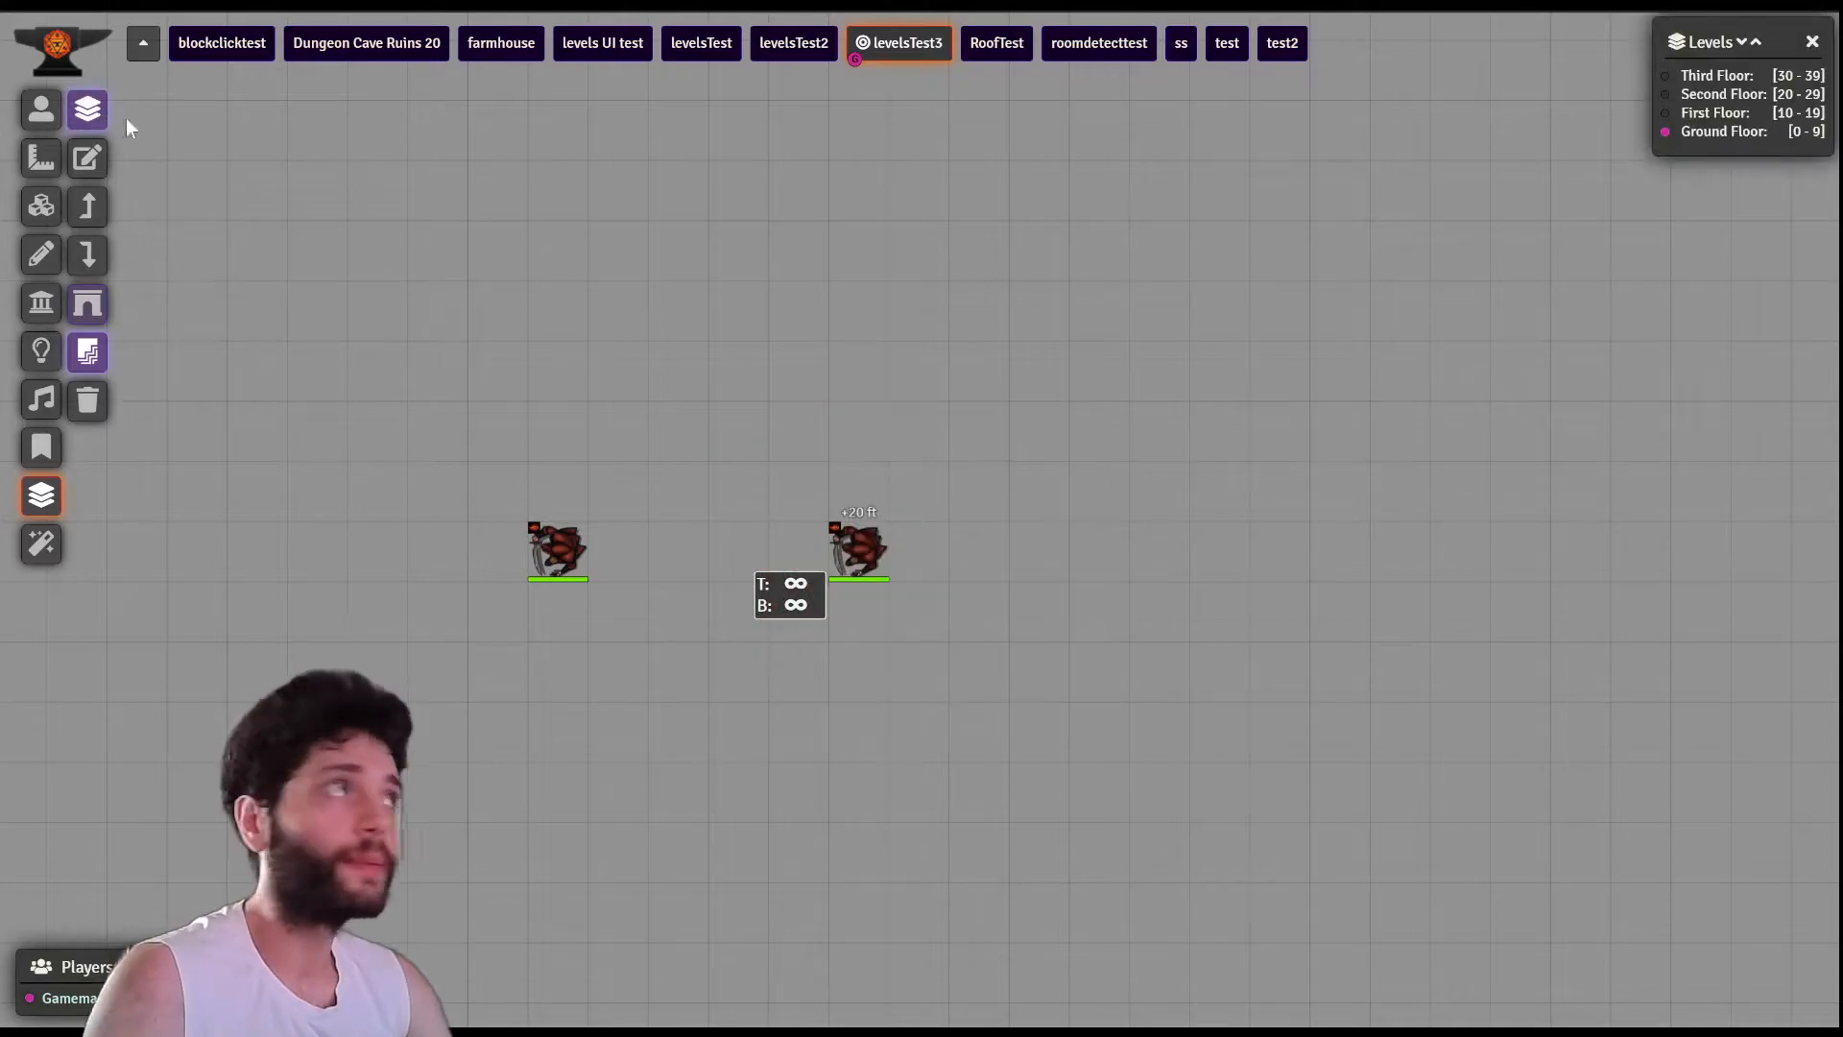
click(1723, 132)
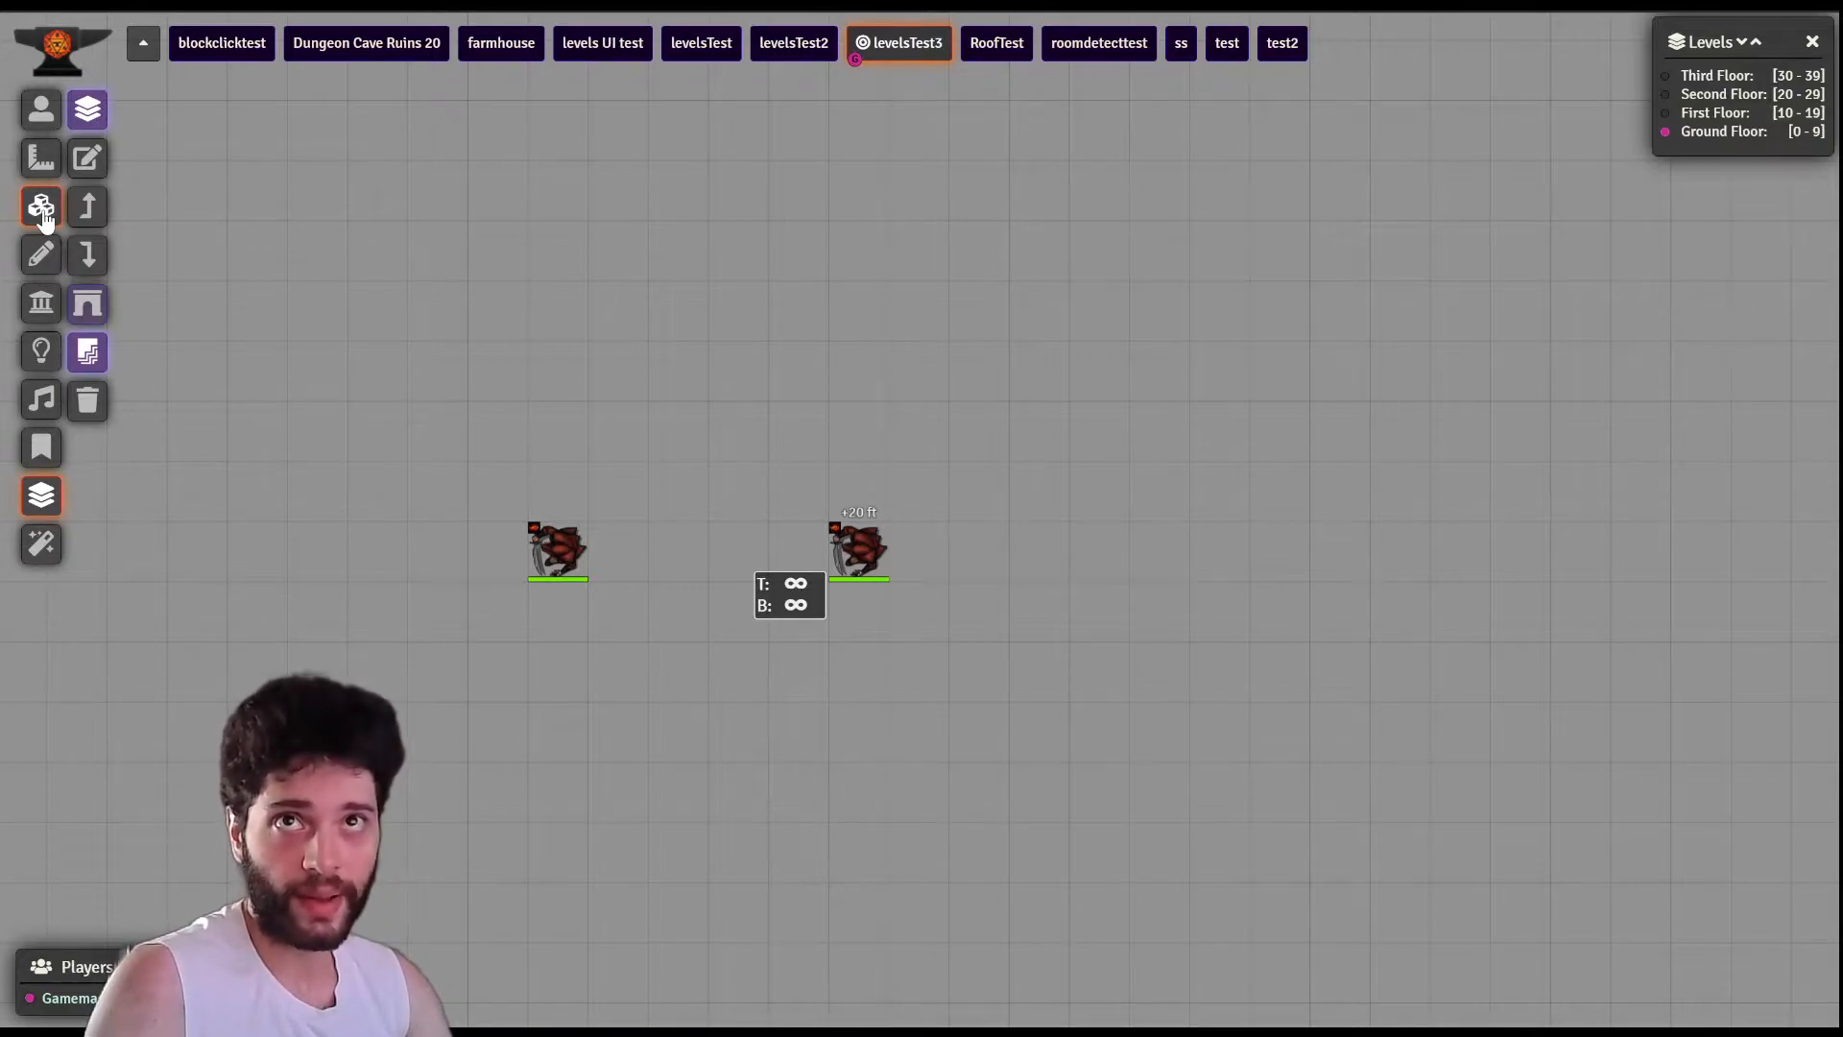
- Set the hexagonal tile's top height to 9, bottom height to 0 and Better Roof Mode to Hide, and update the tile
click(42, 209)
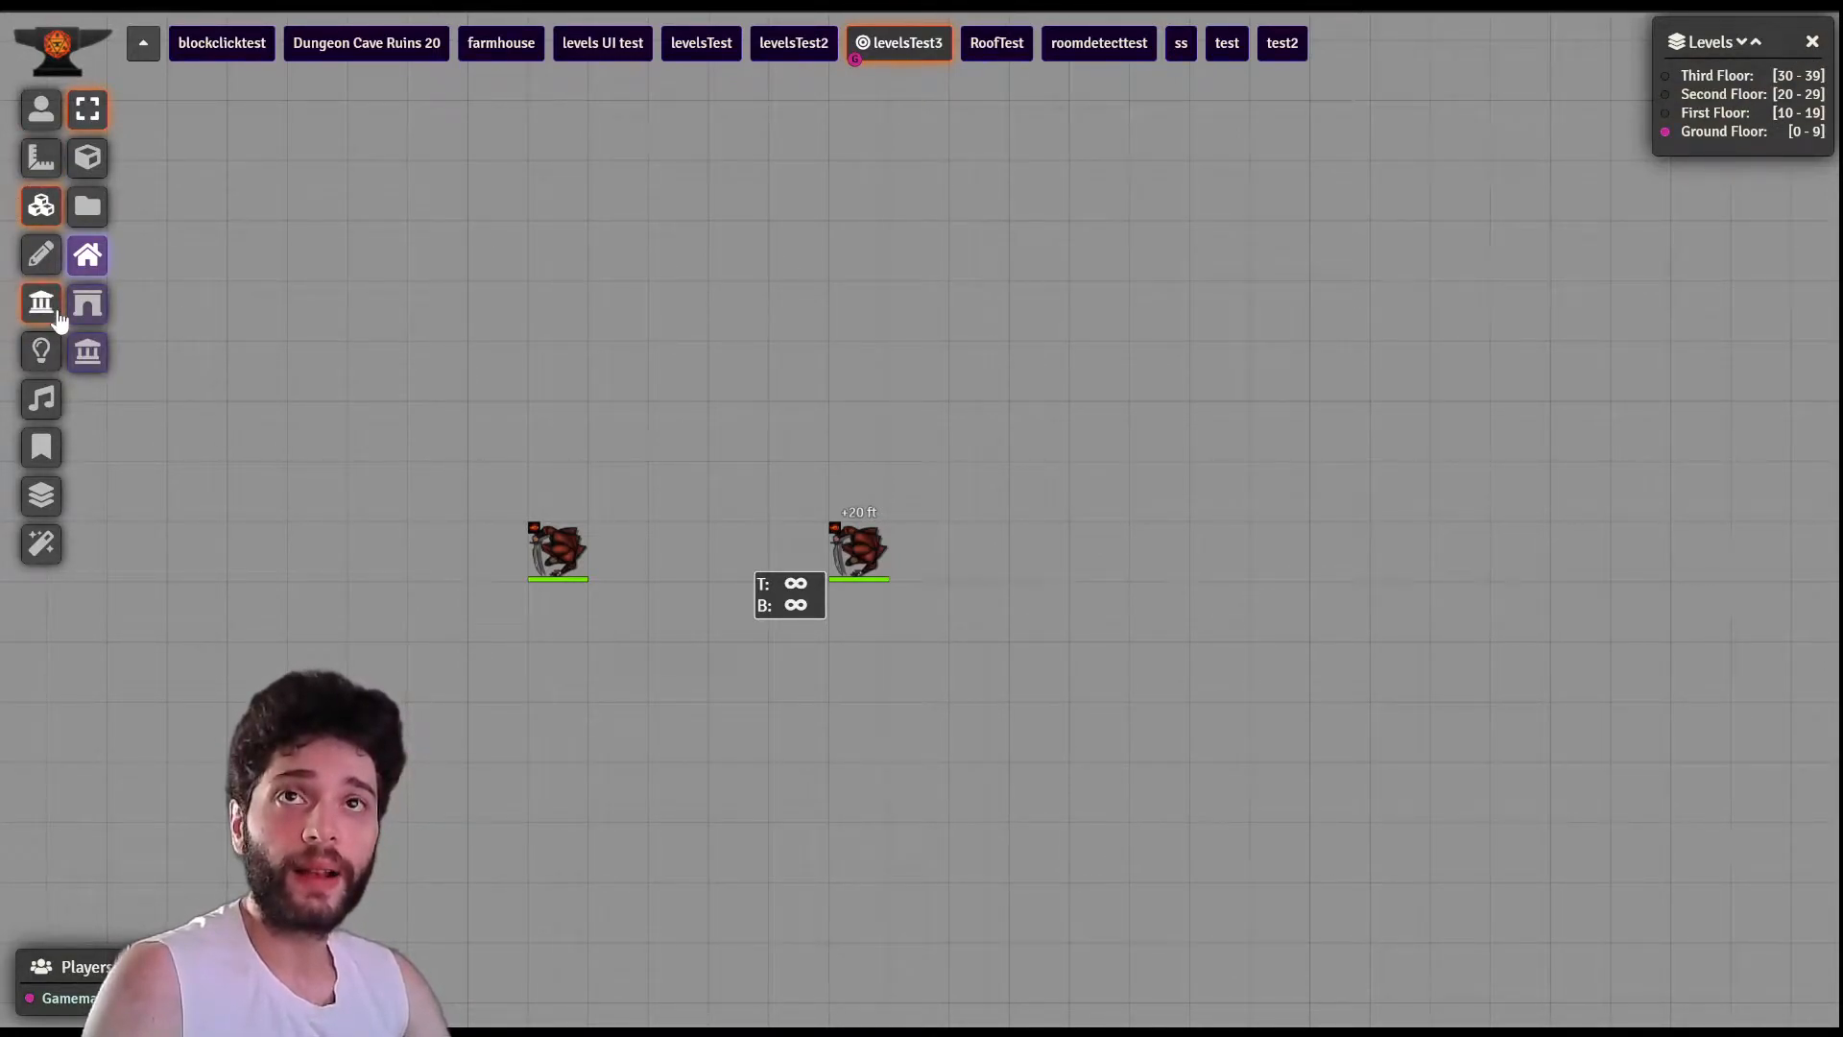
click(1813, 44)
double_click(926, 537)
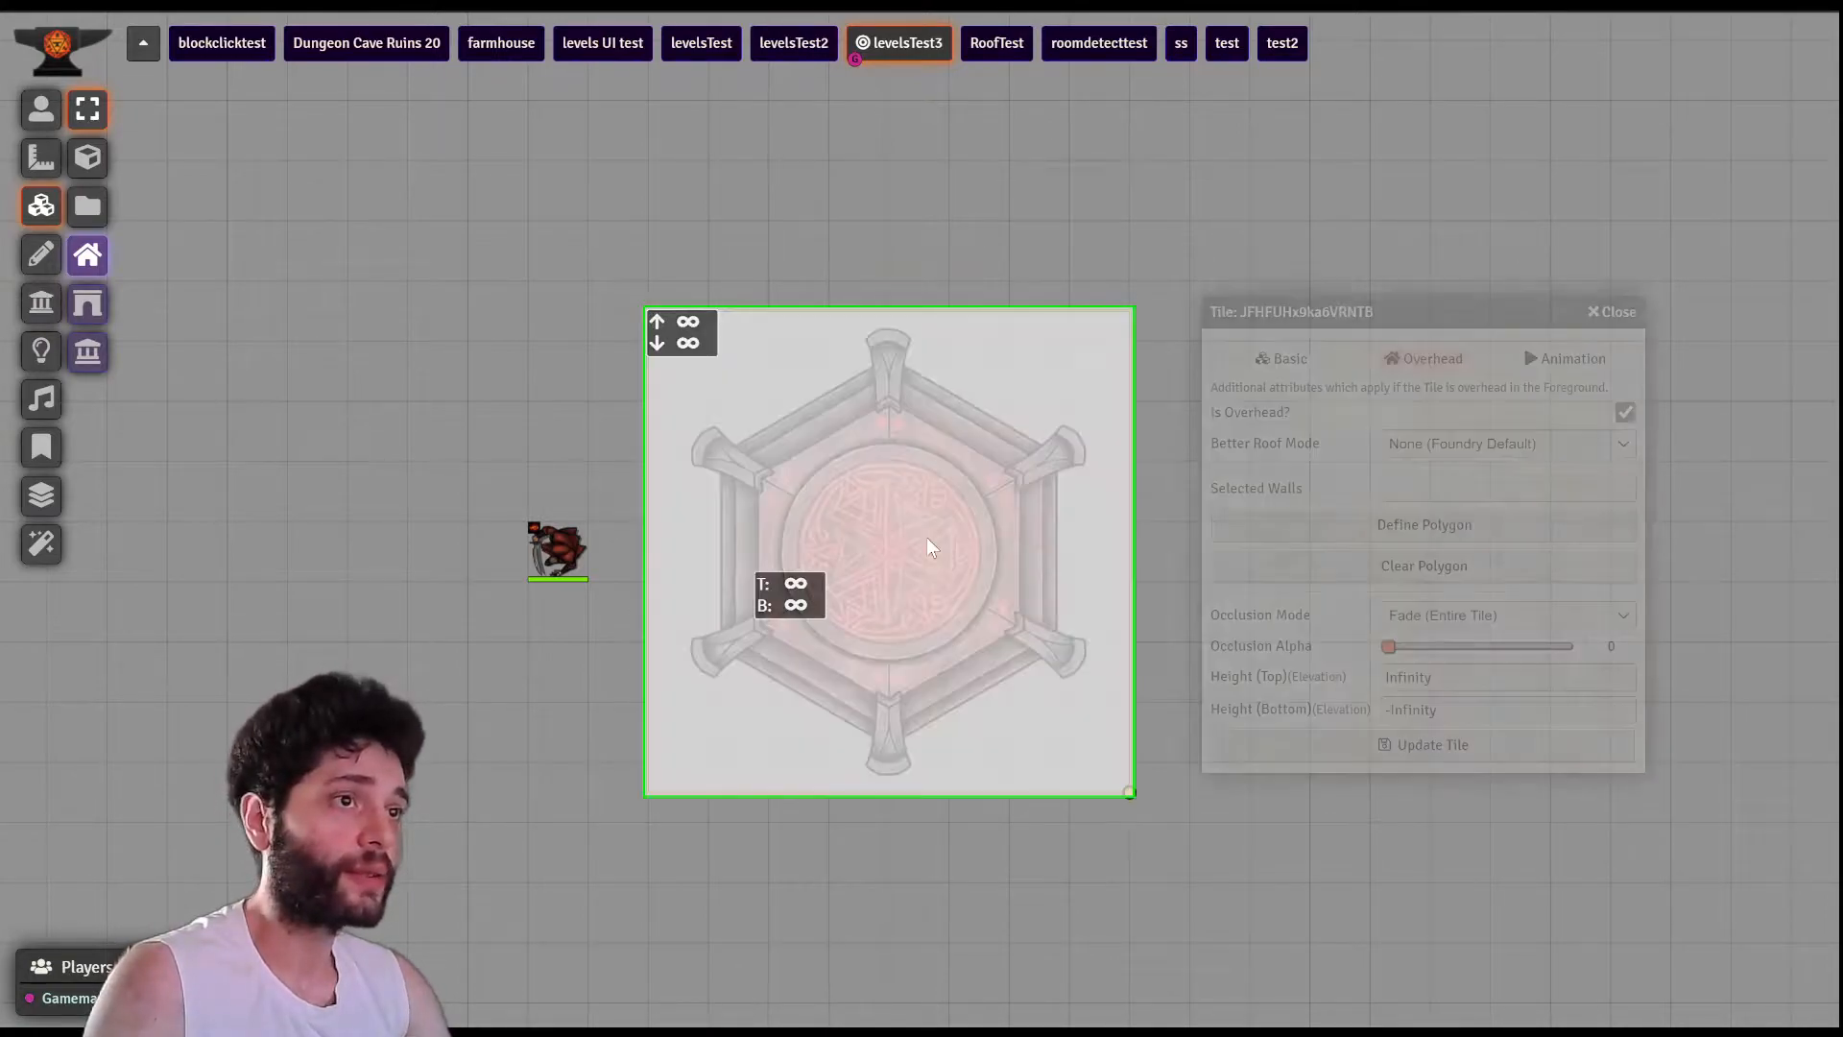
double_click(1489, 677)
text(9)
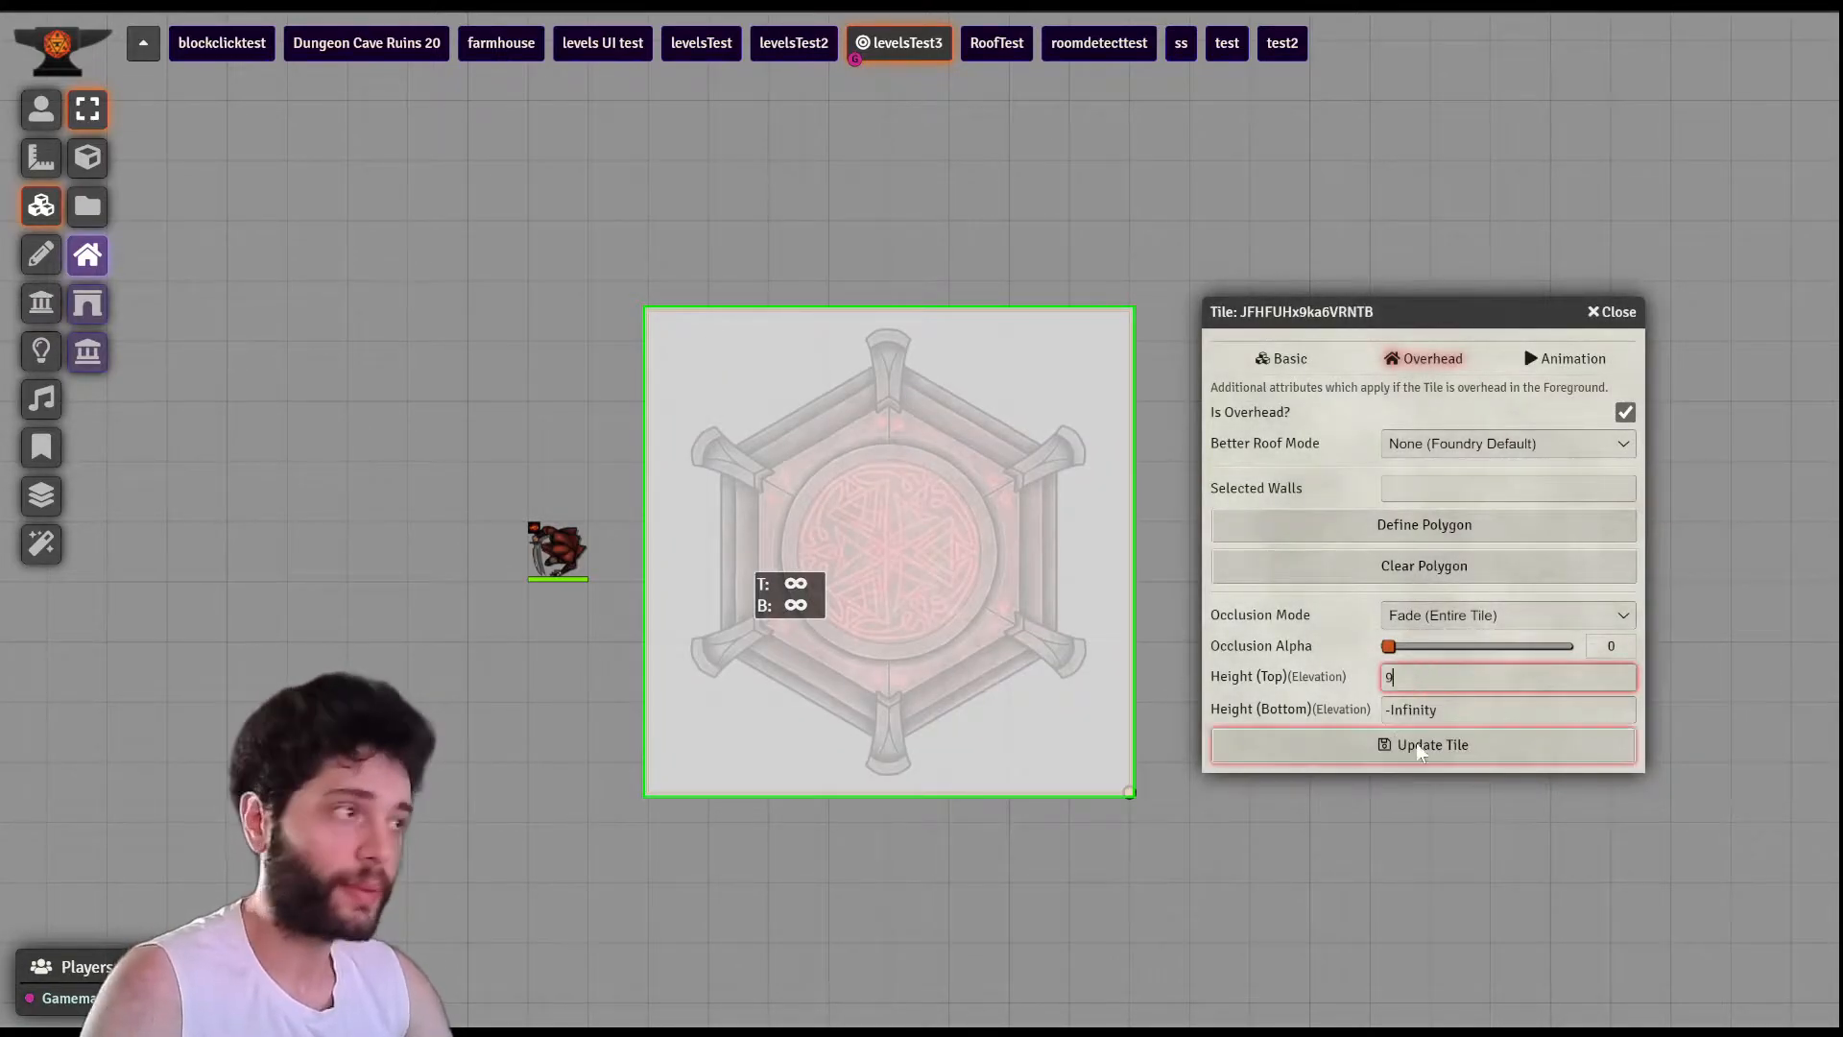
key(Tab)
text(0)
click(1413, 449)
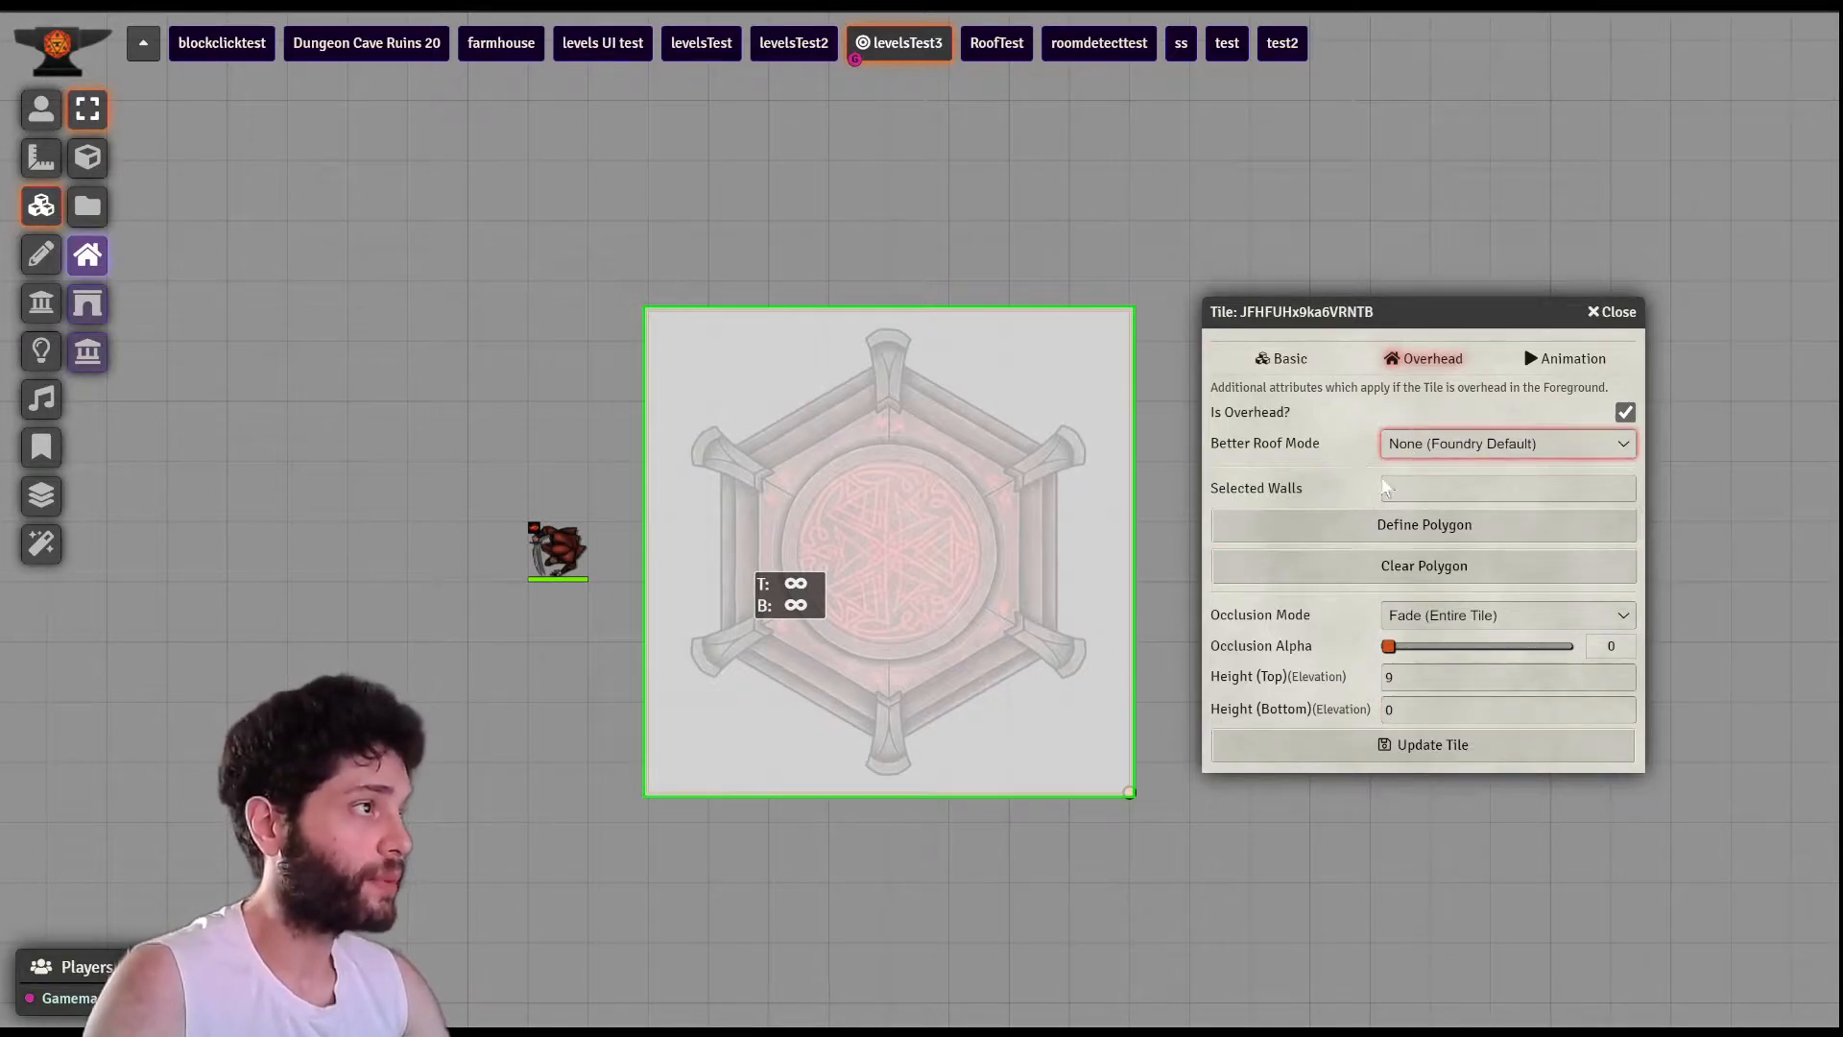
click(1437, 486)
key(Down)
click(1355, 741)
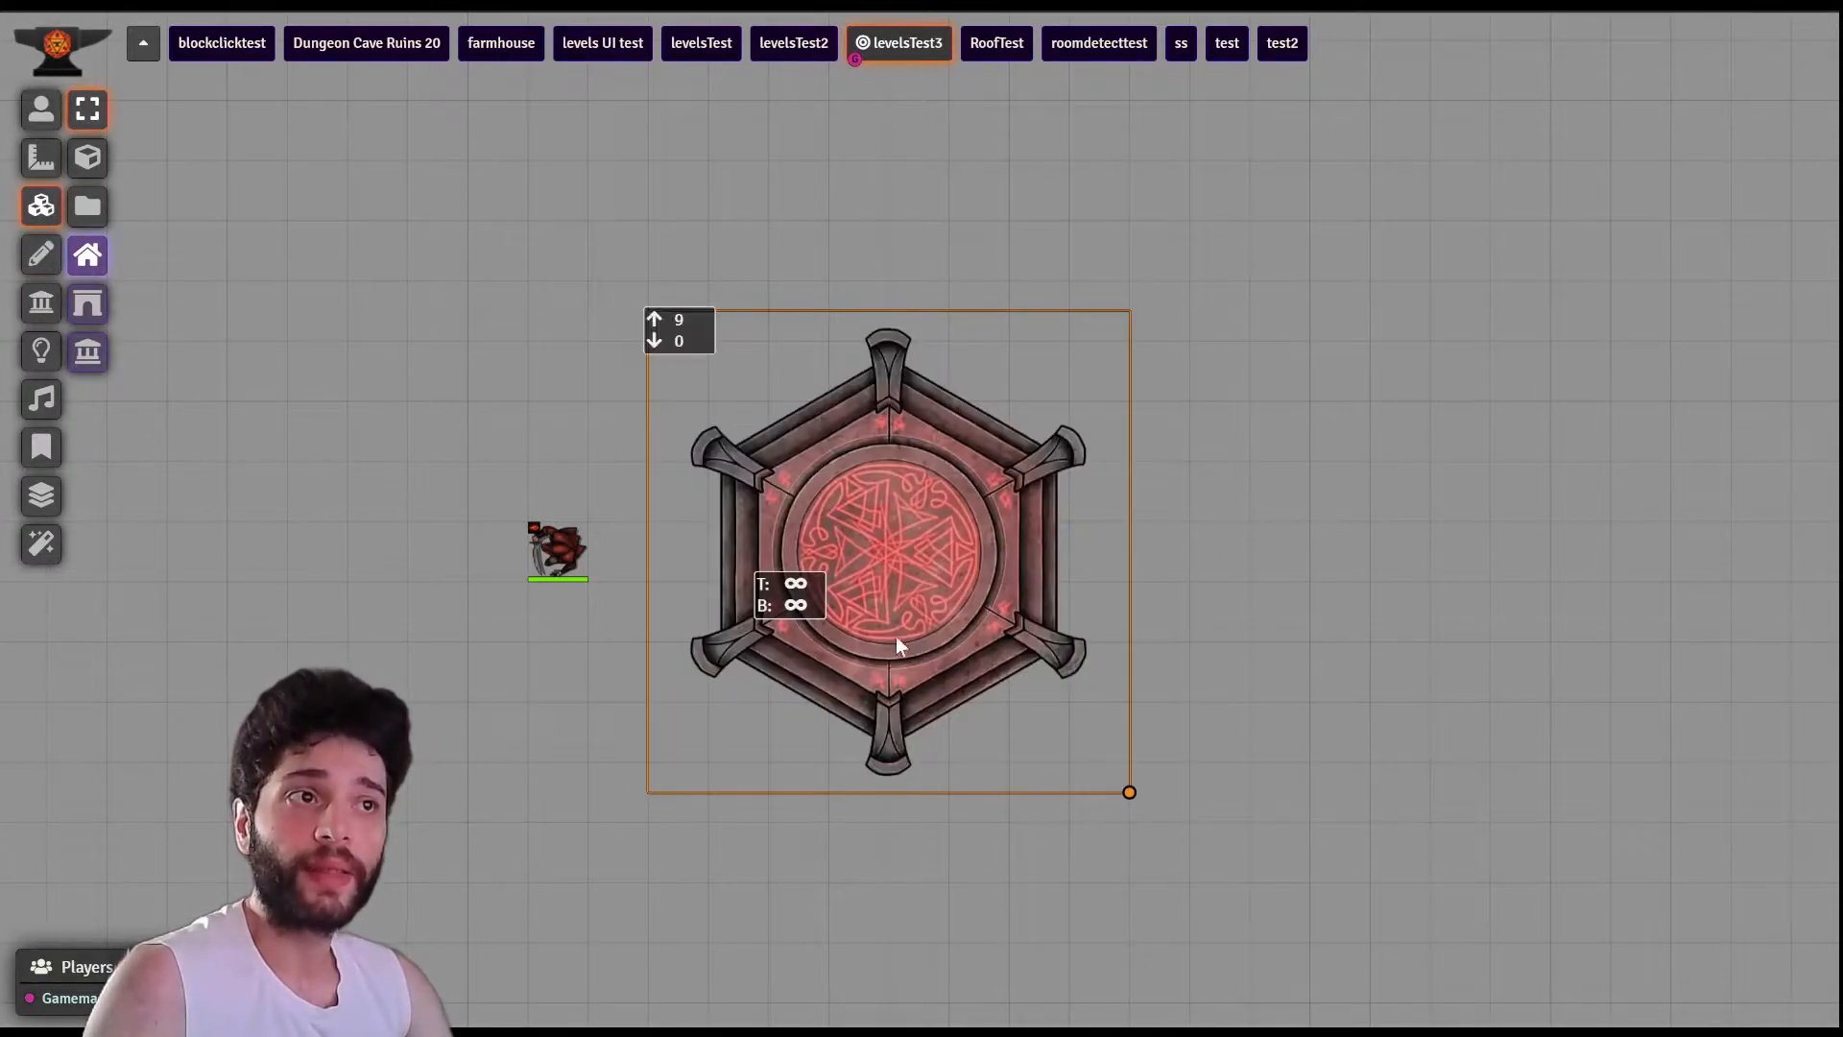
- With the Levels list shown and Ground Floor active, draw six connected walls tracing the tile's inner hexagon
click(41, 302)
click(42, 496)
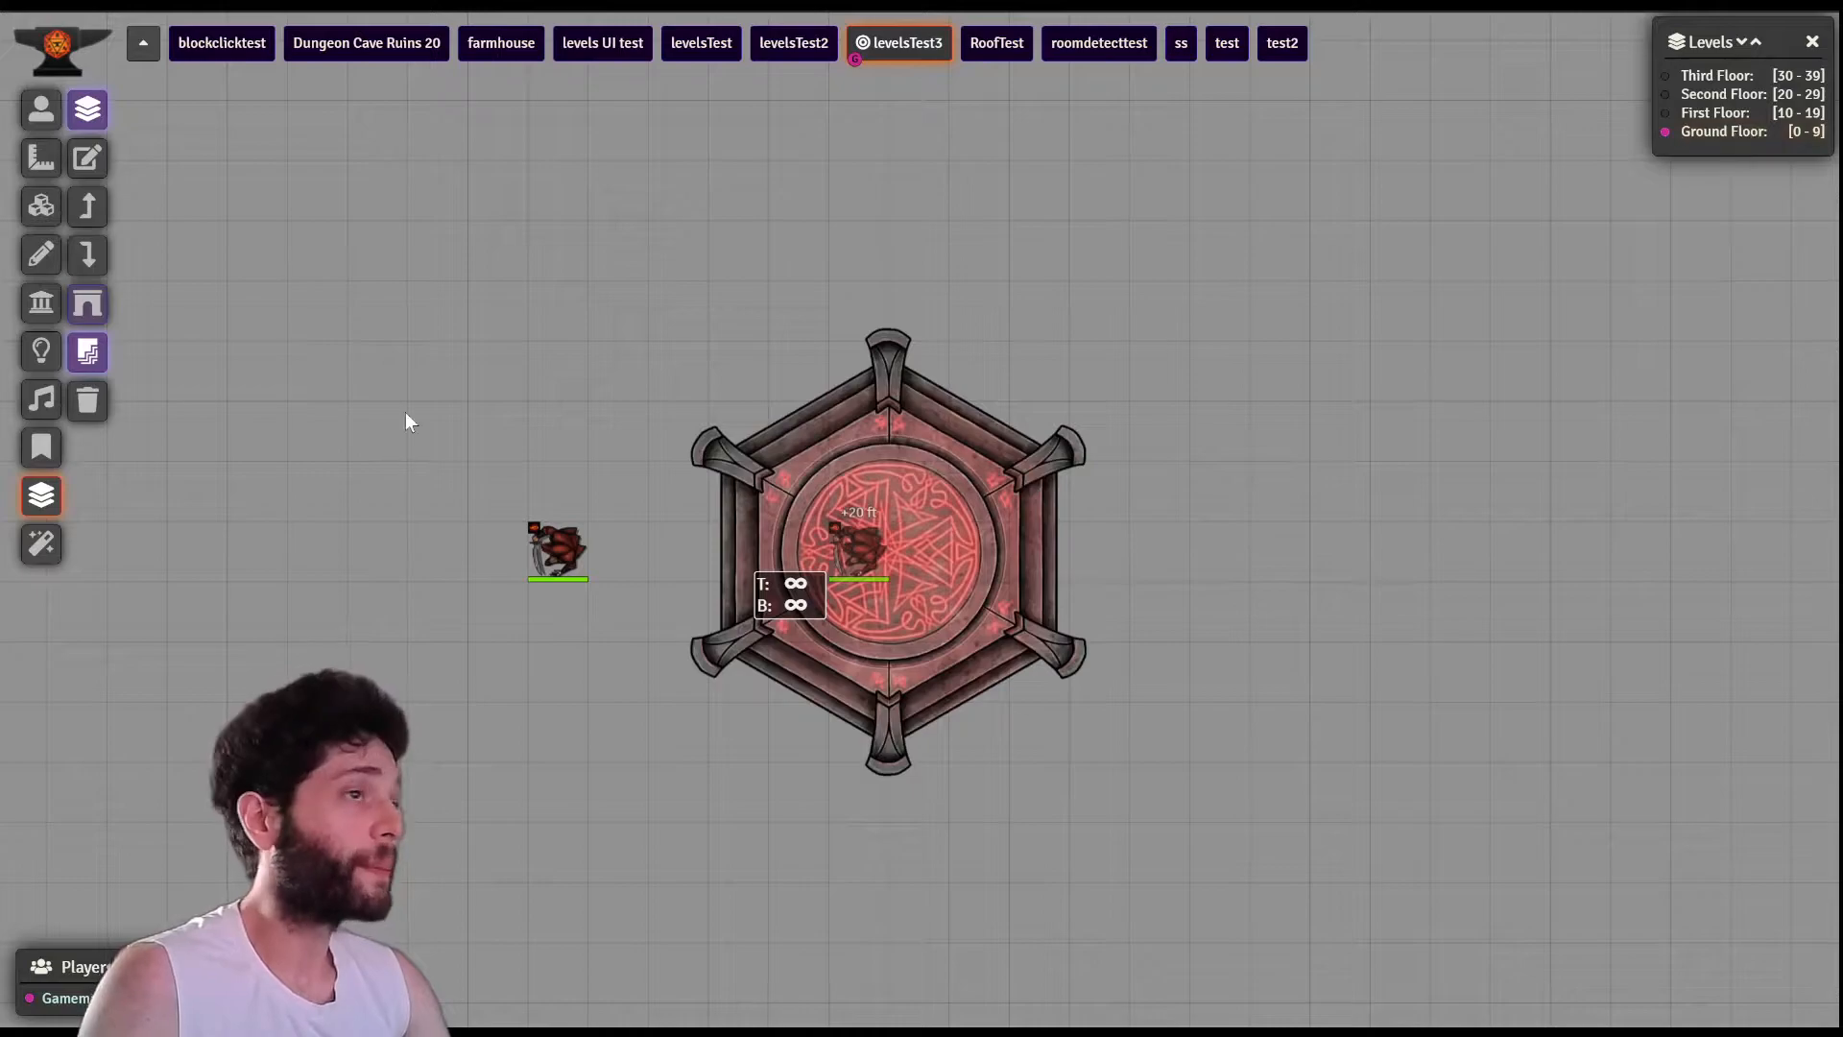
click(42, 303)
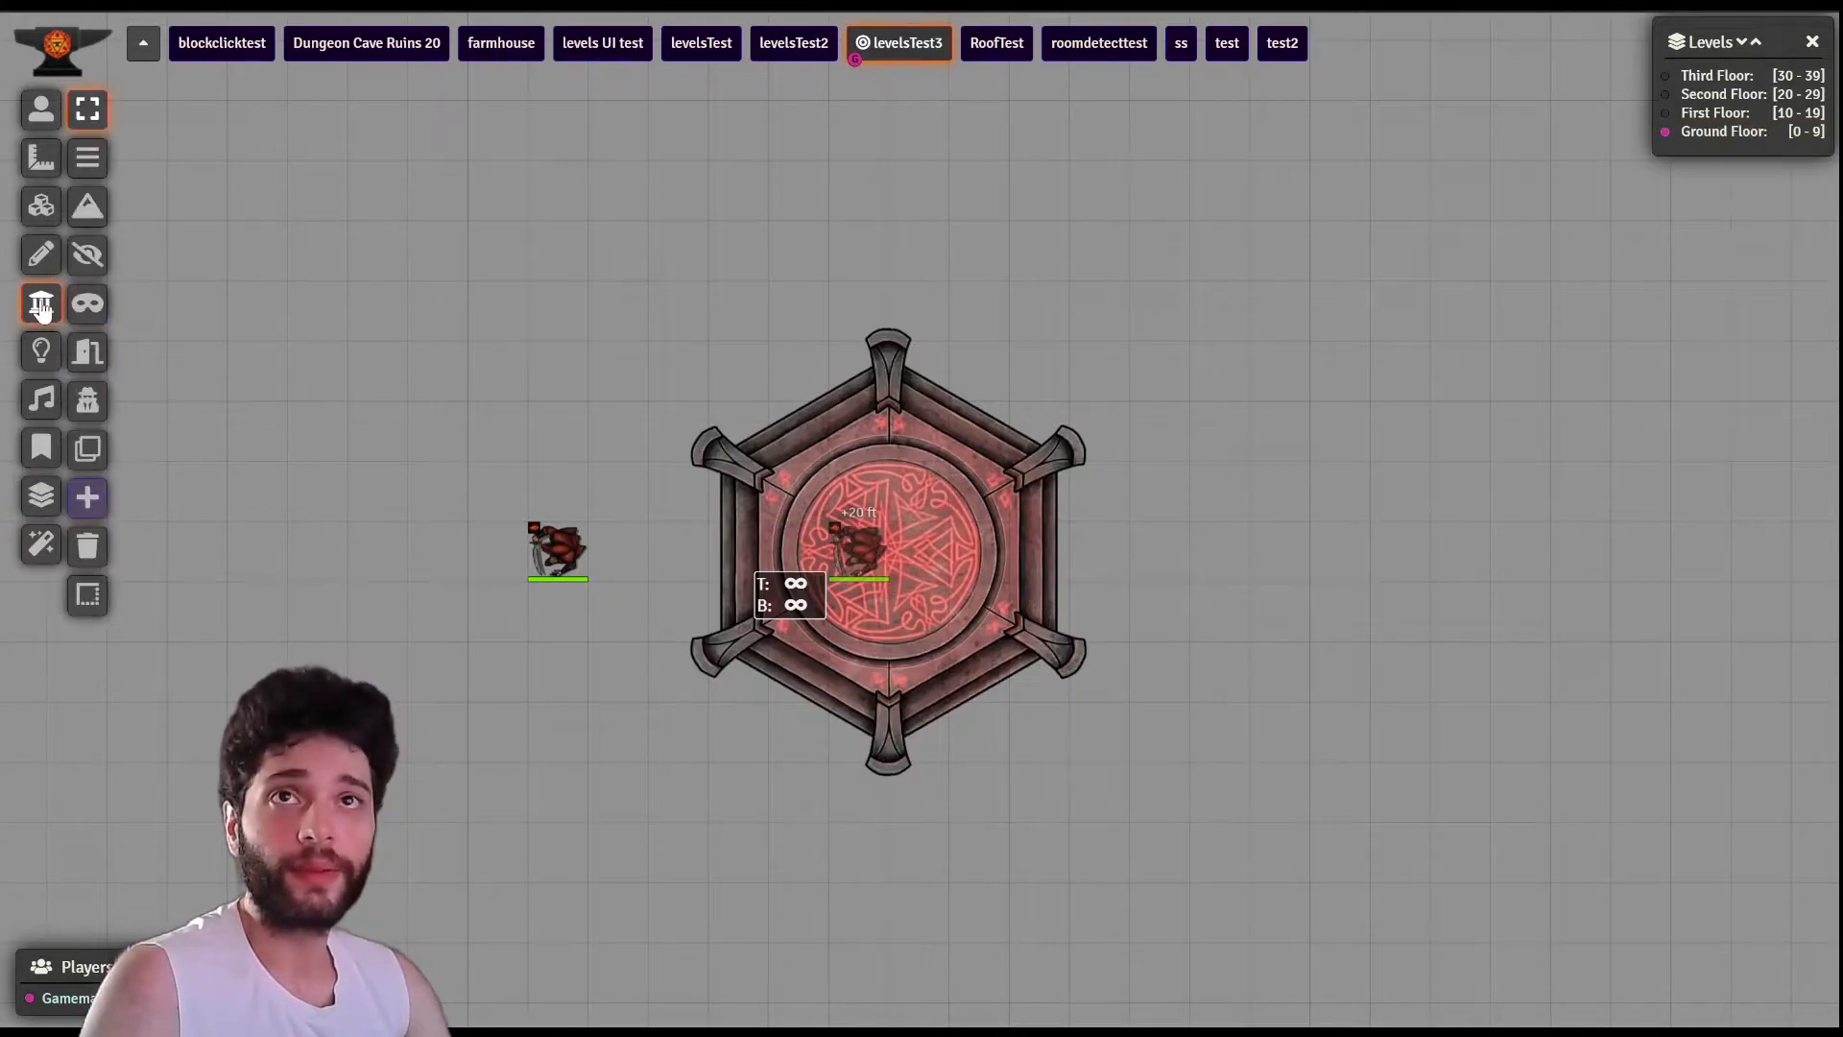
click(87, 157)
drag(762, 480, 887, 409)
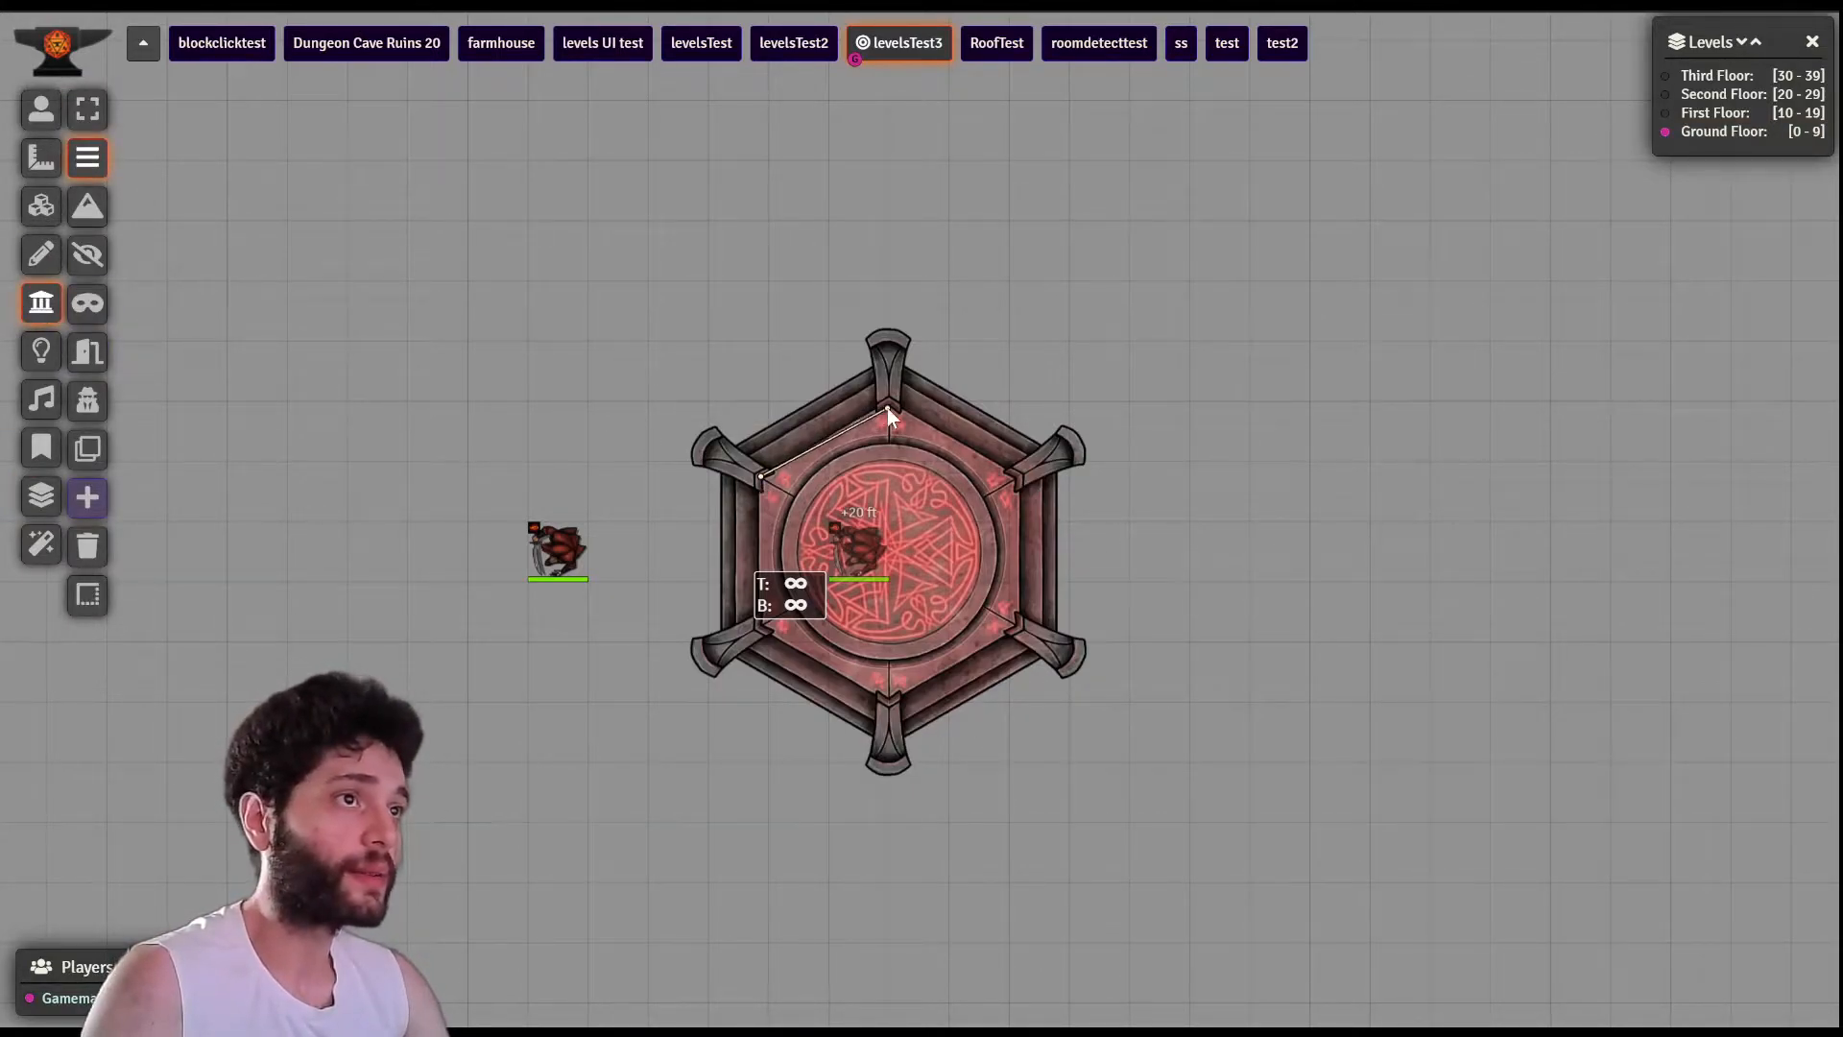
click(887, 408)
click(1023, 476)
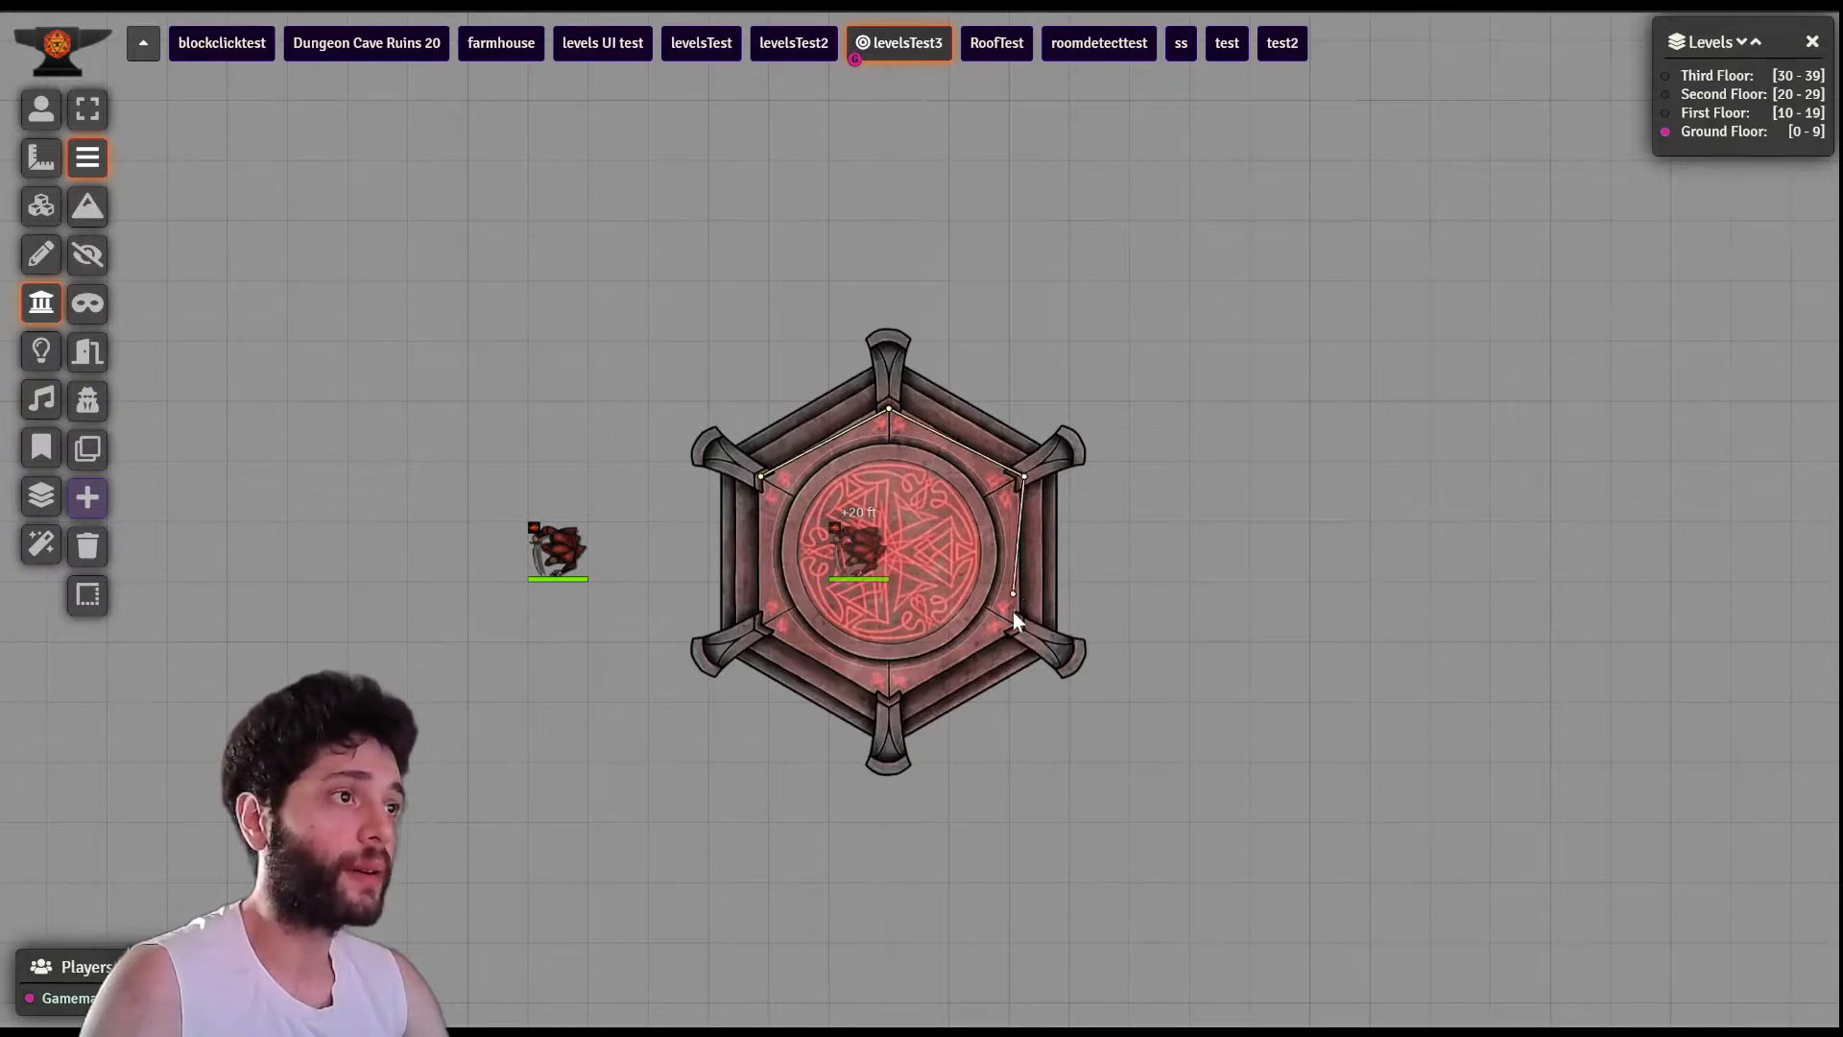
click(1025, 628)
click(887, 700)
click(760, 626)
click(759, 478)
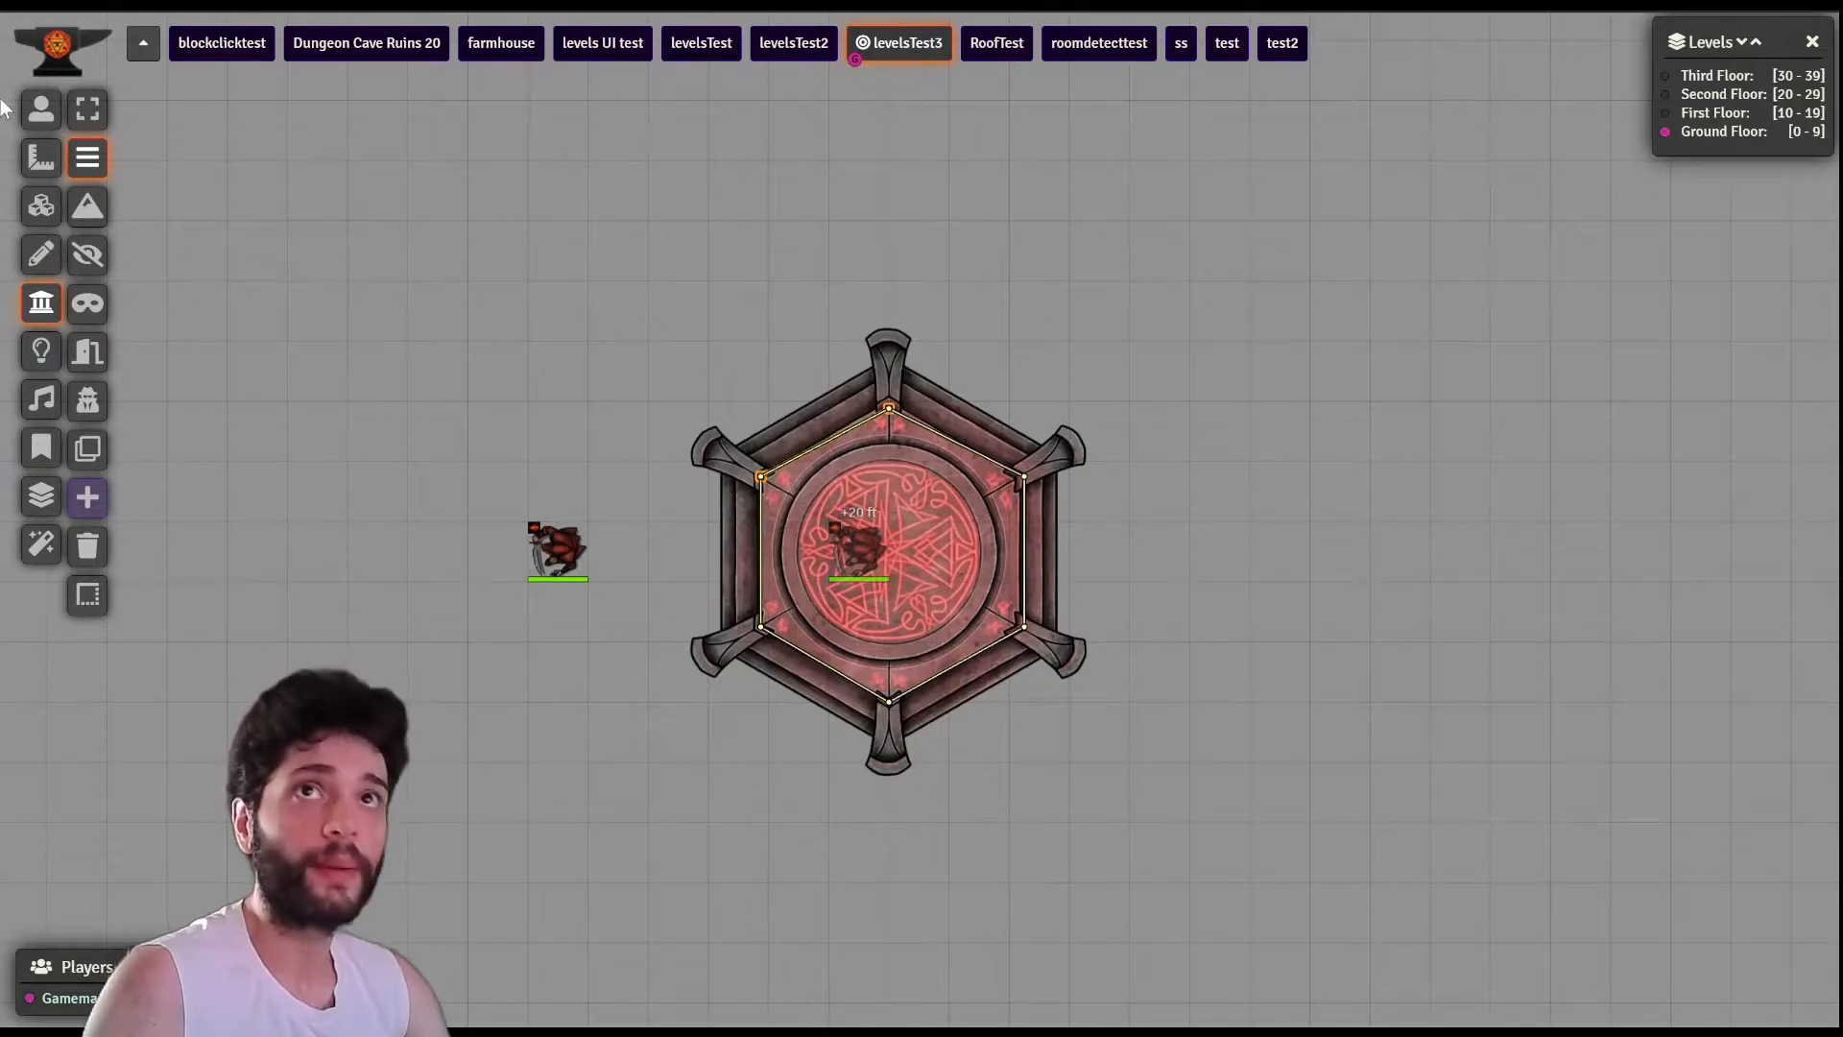
- Open the hexagonal tile's Overhead settings and compare its highlighted roof polygon with the surrounding walls and tile border
click(41, 206)
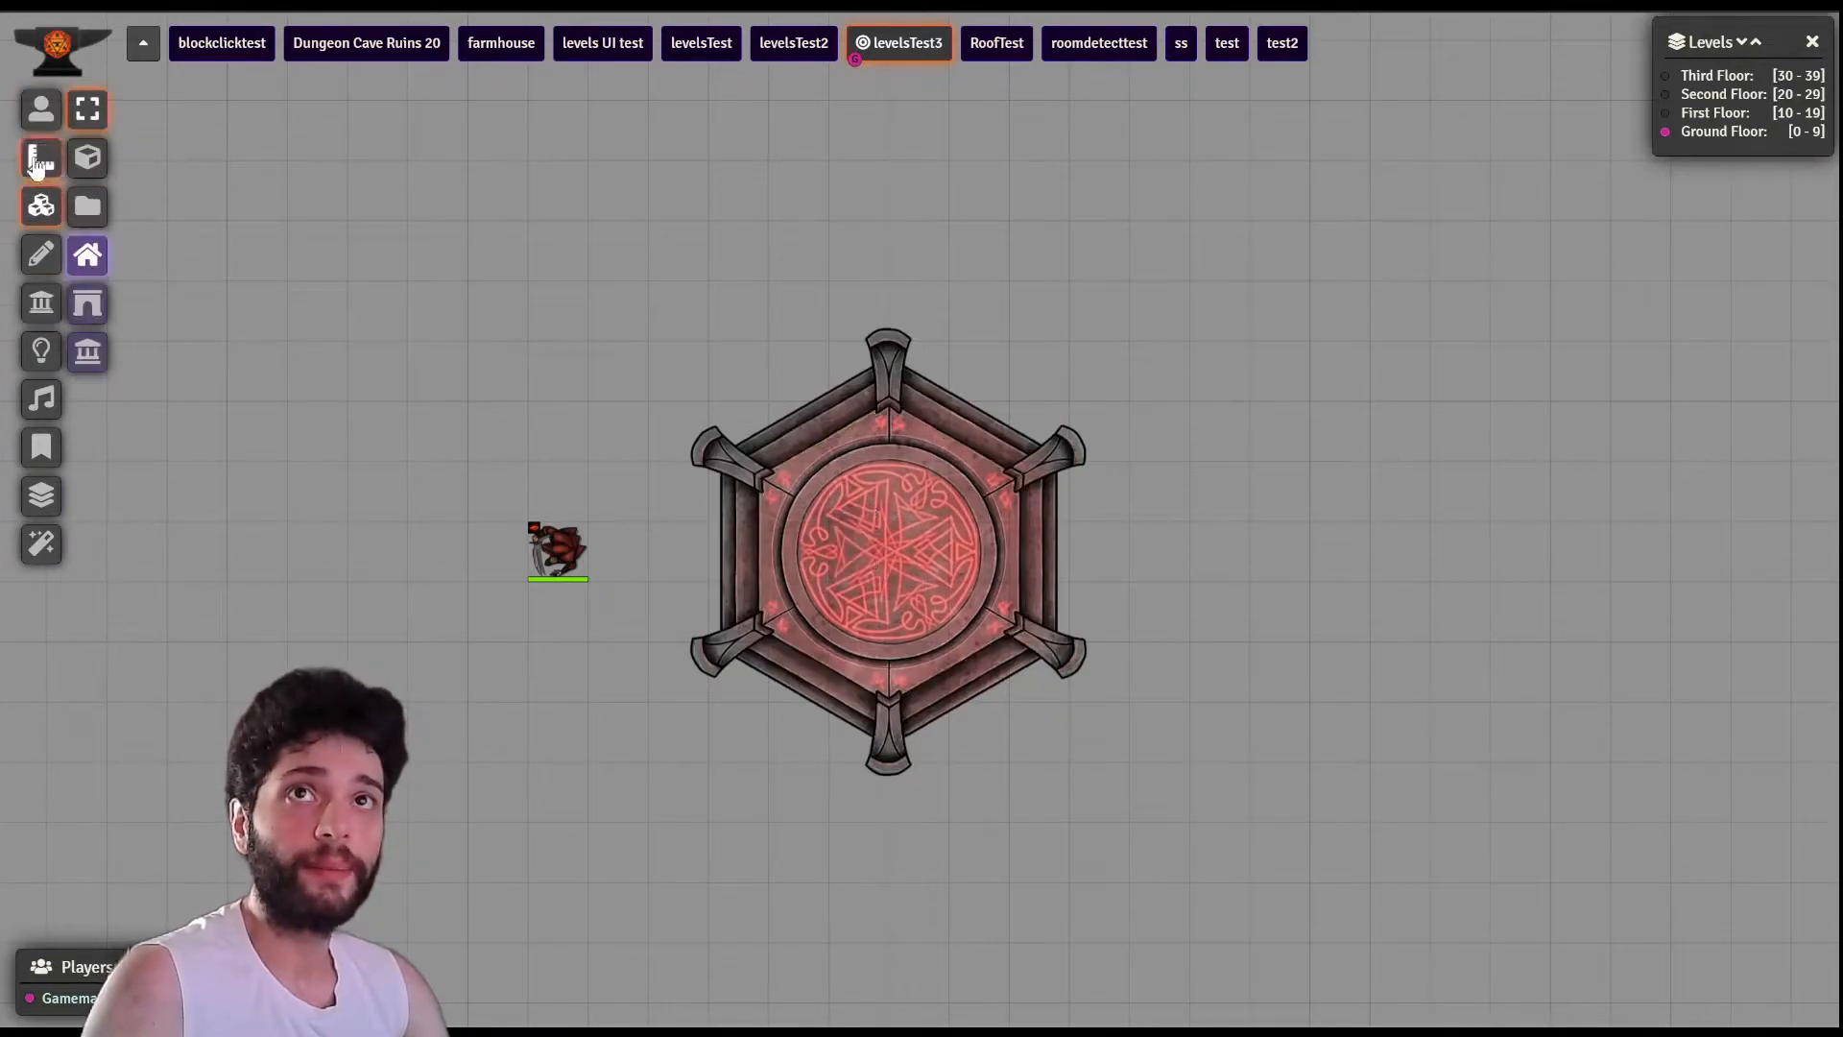
double_click(872, 508)
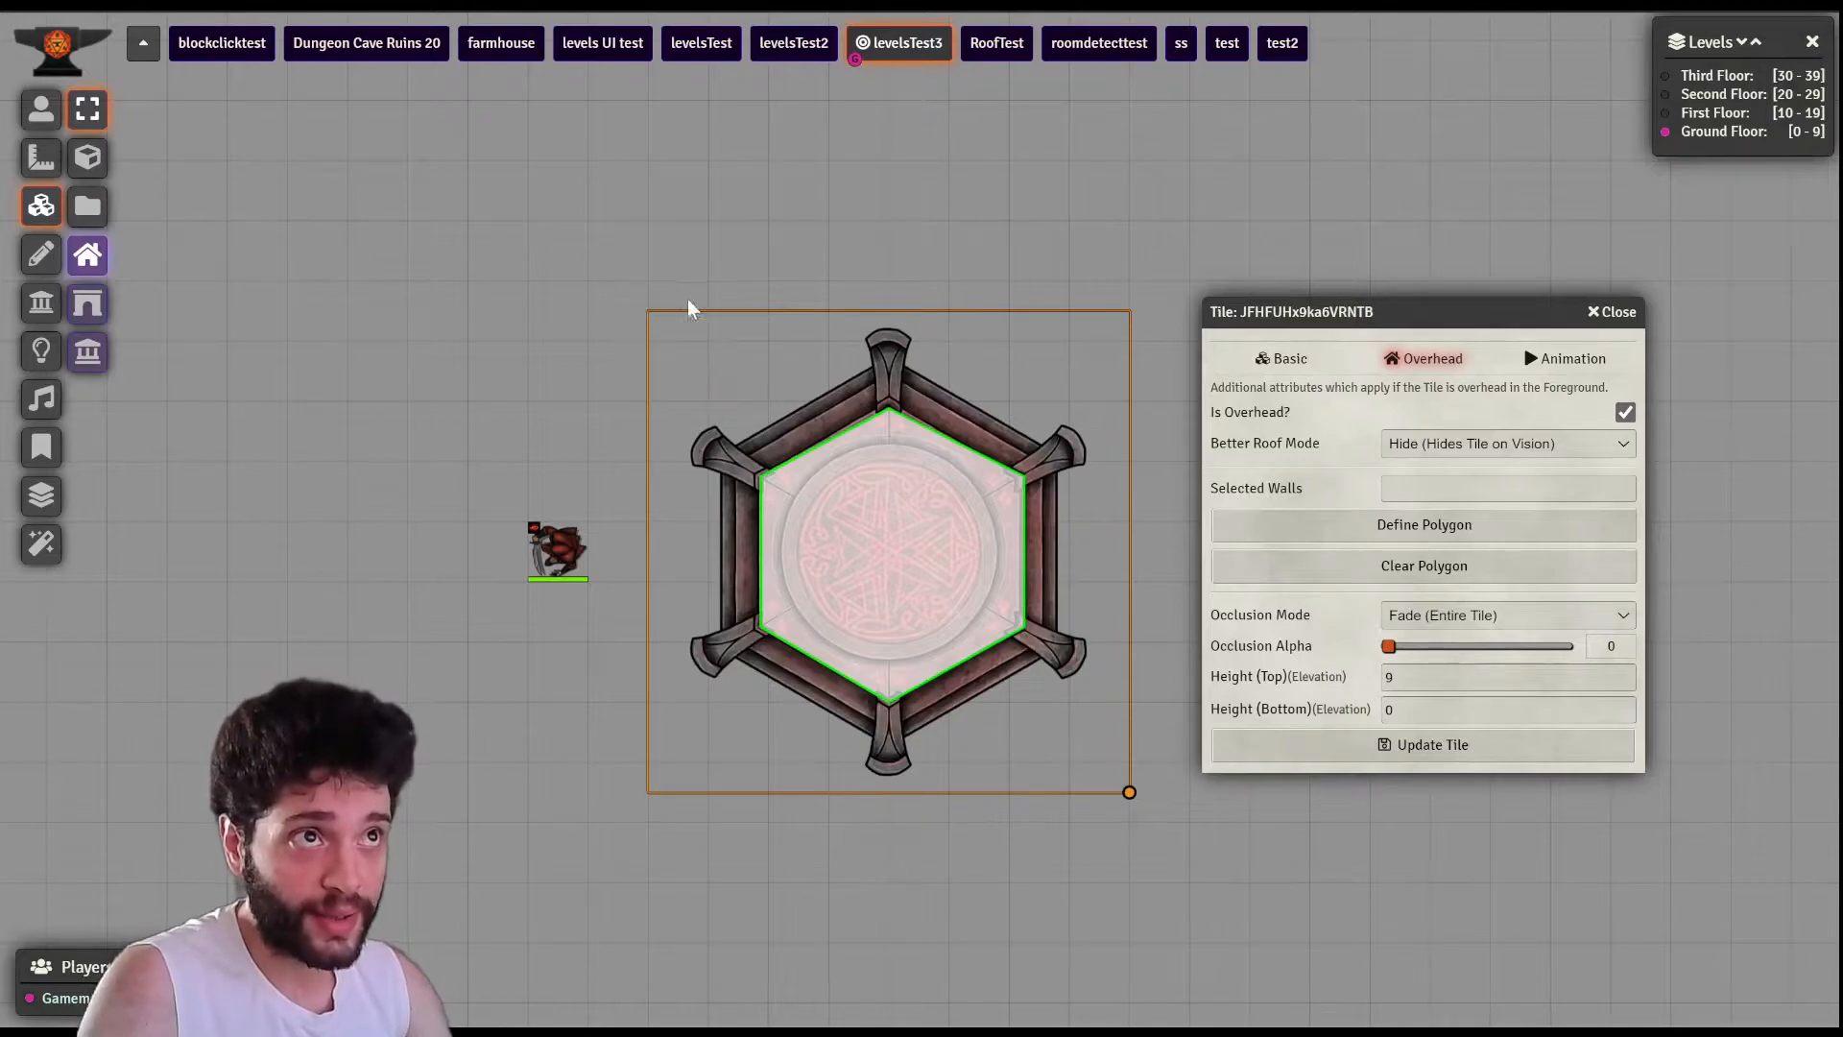
scroll(653, 348, up, 11)
drag(294, 209, 585, 432)
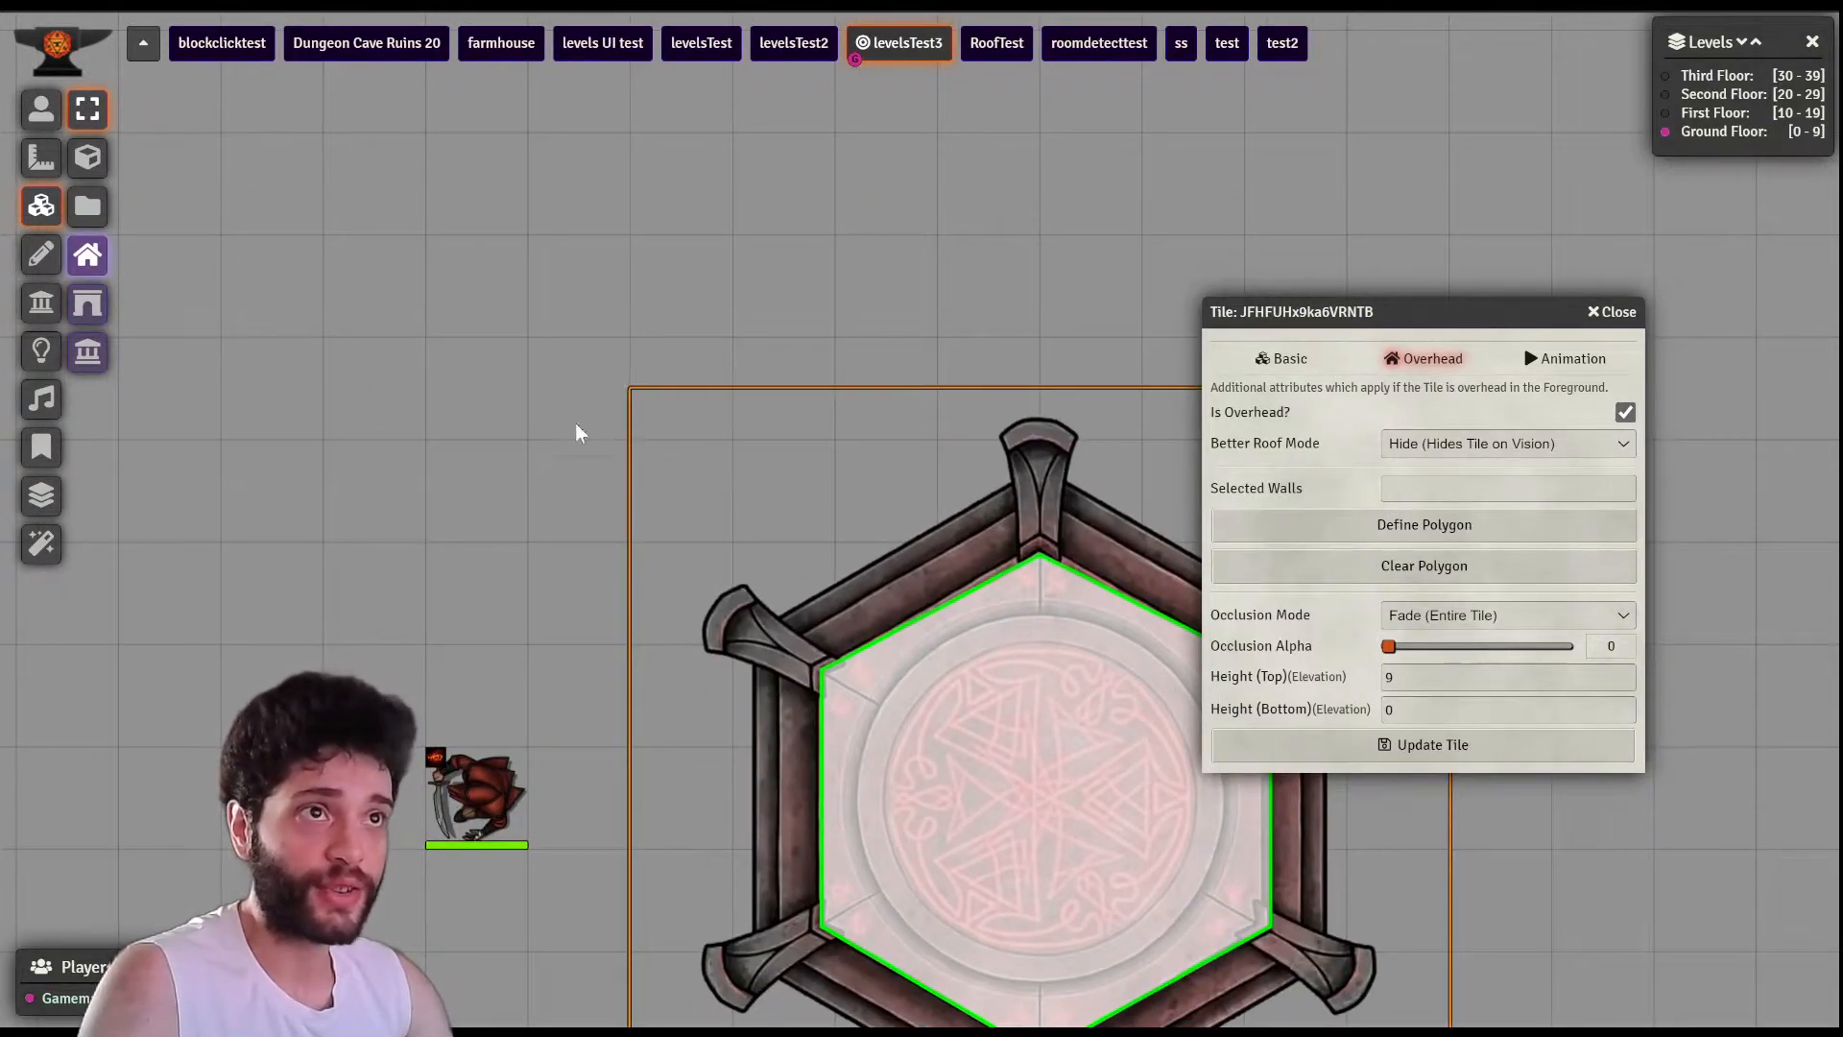
scroll(685, 503, down, 6)
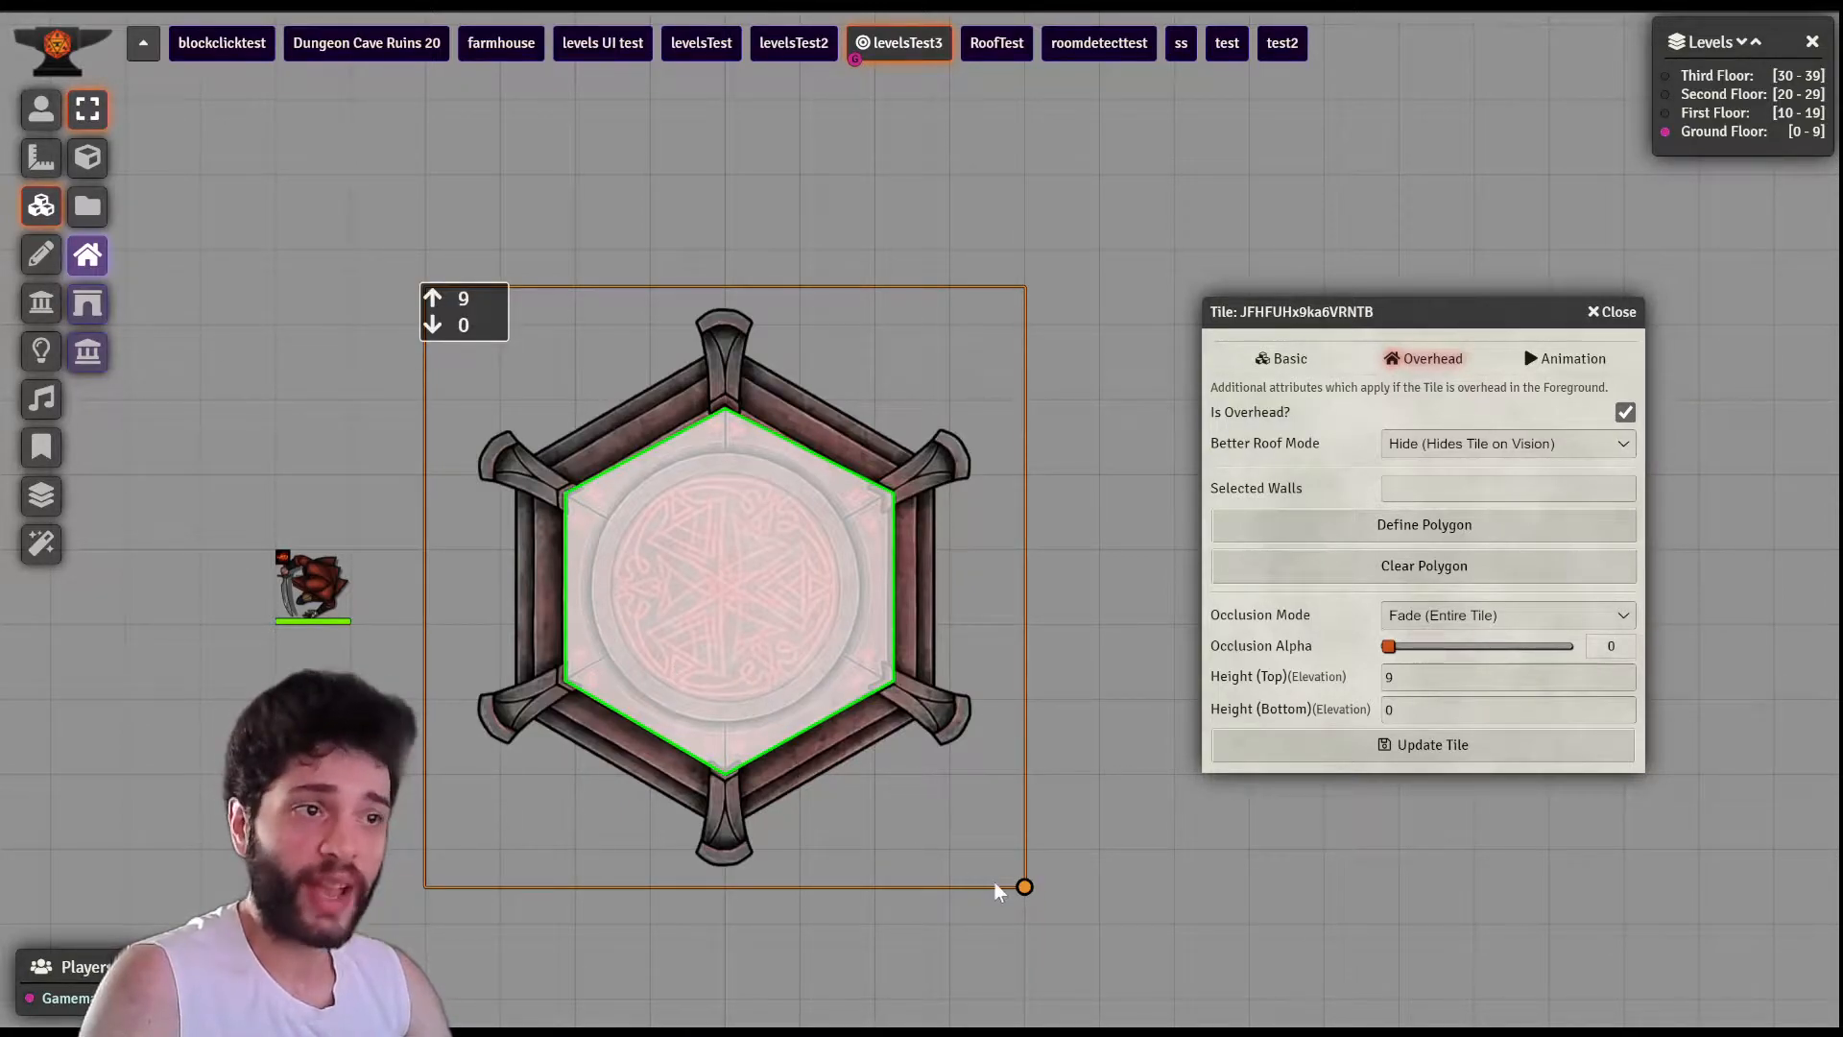
click(42, 303)
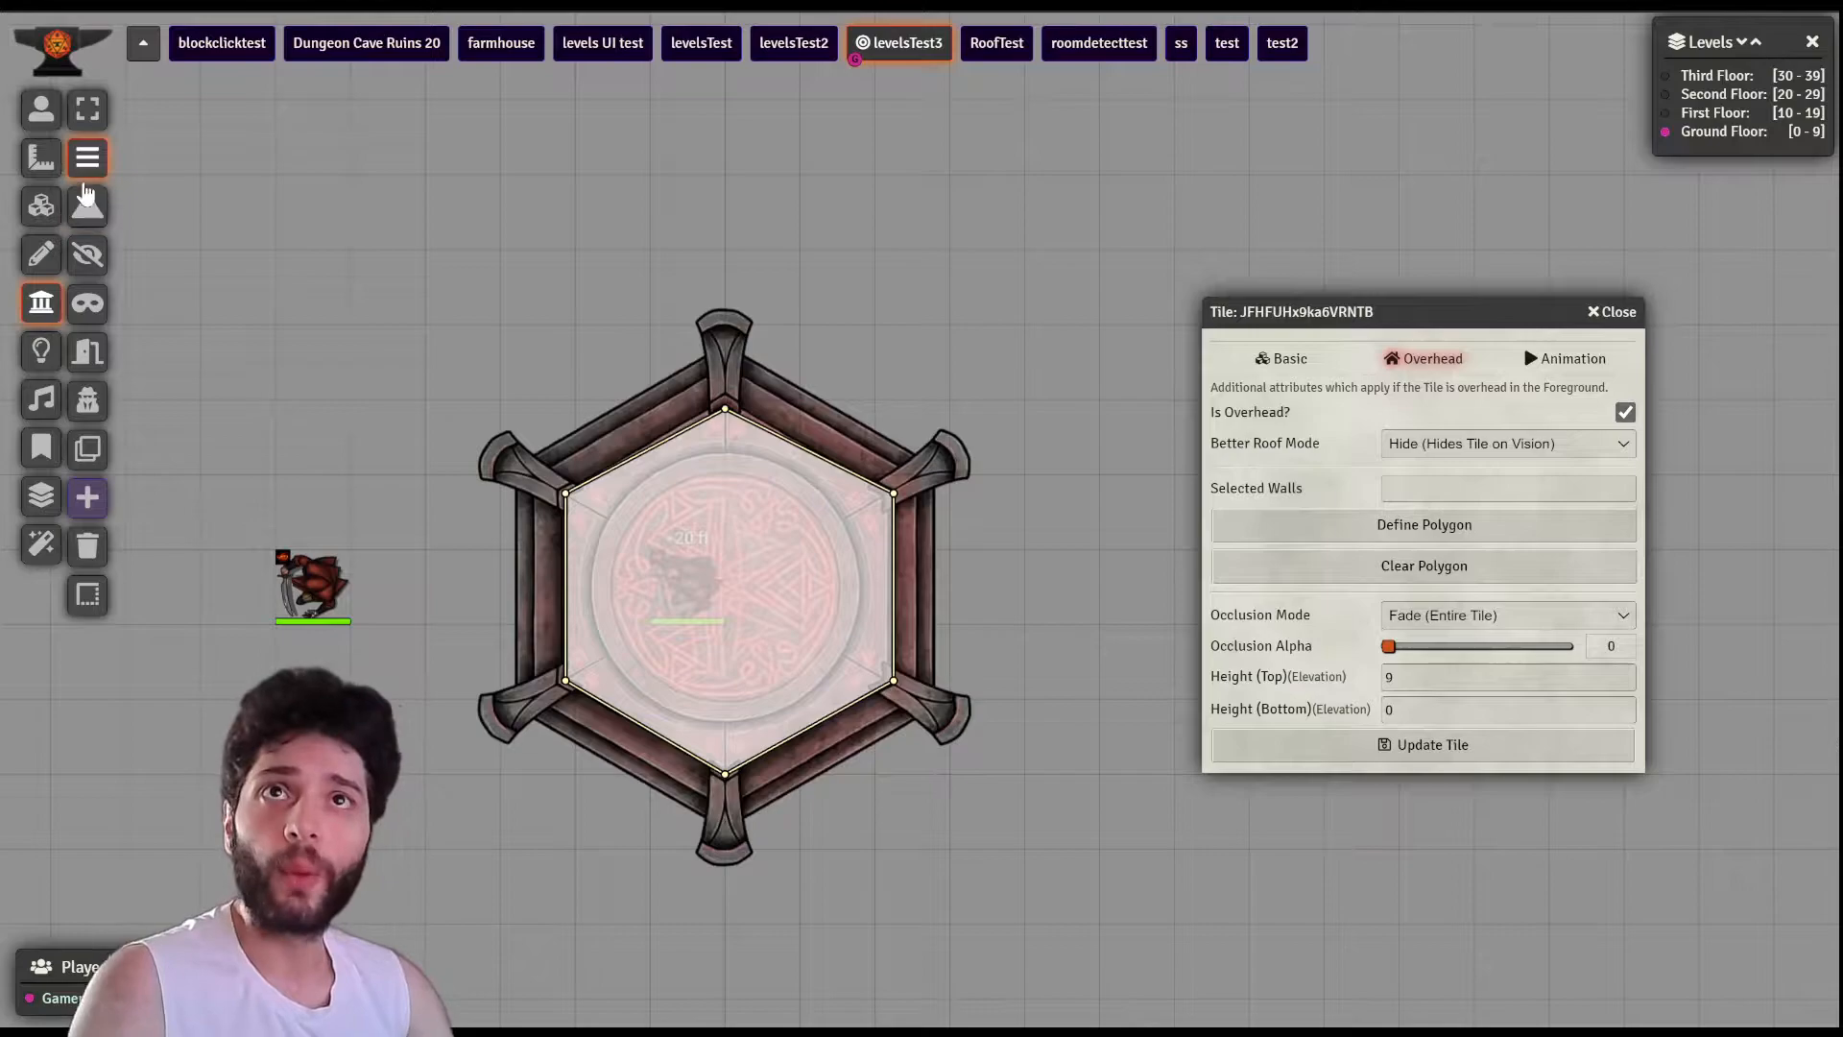
click(40, 206)
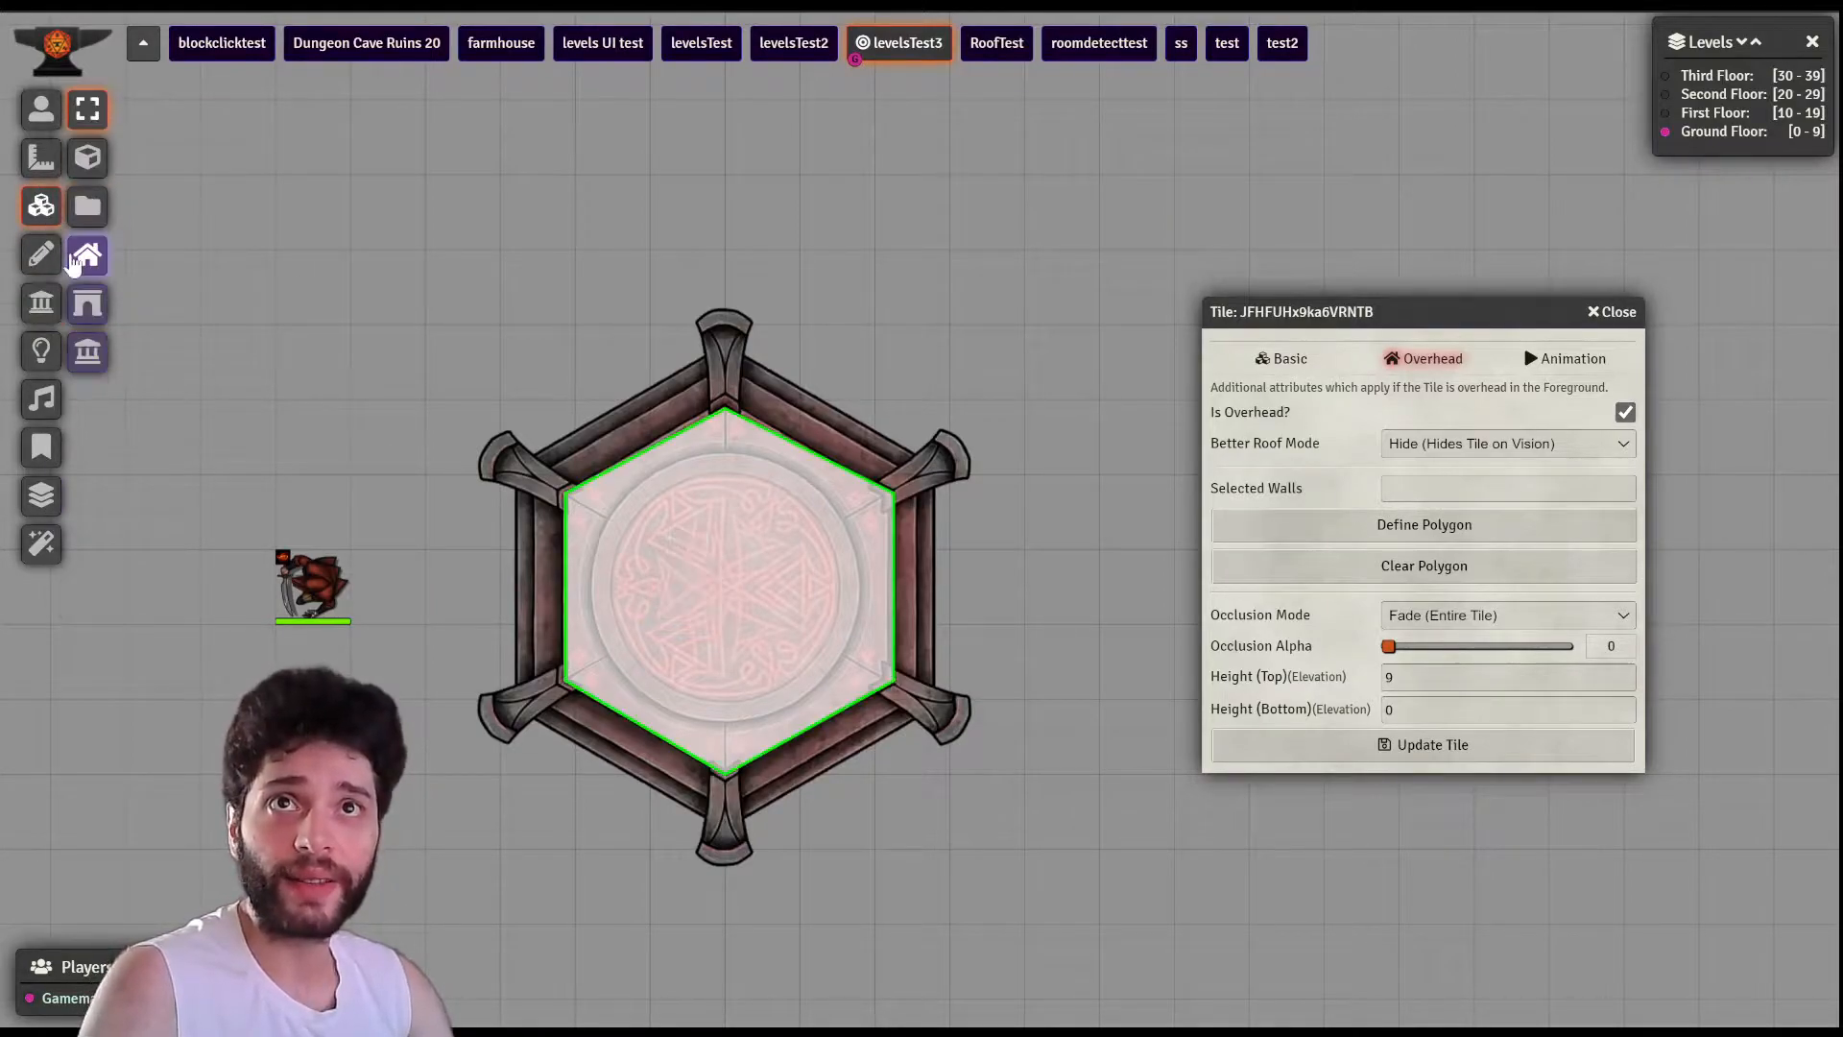
click(691, 408)
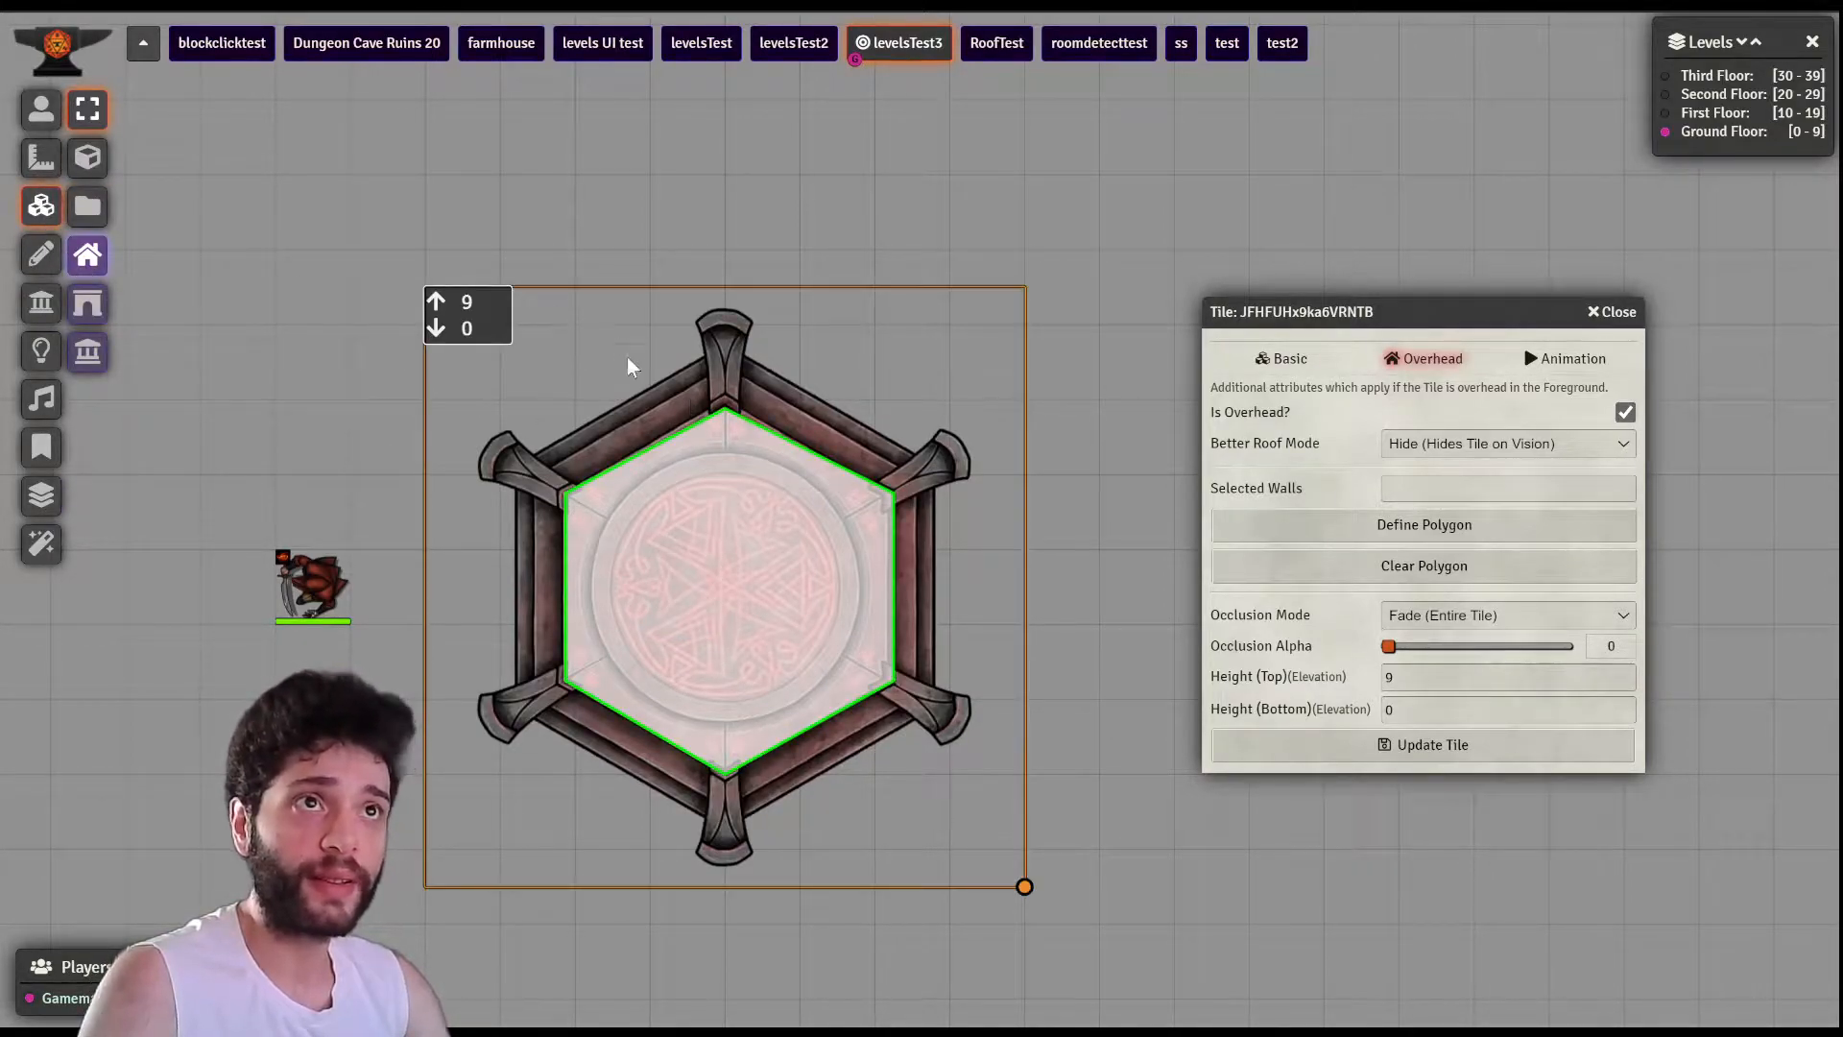
- Draw an extra wall from outside the tile towards the hexagon's upper-left corner, and reopen the tile's settings to recheck its polygon
click(41, 304)
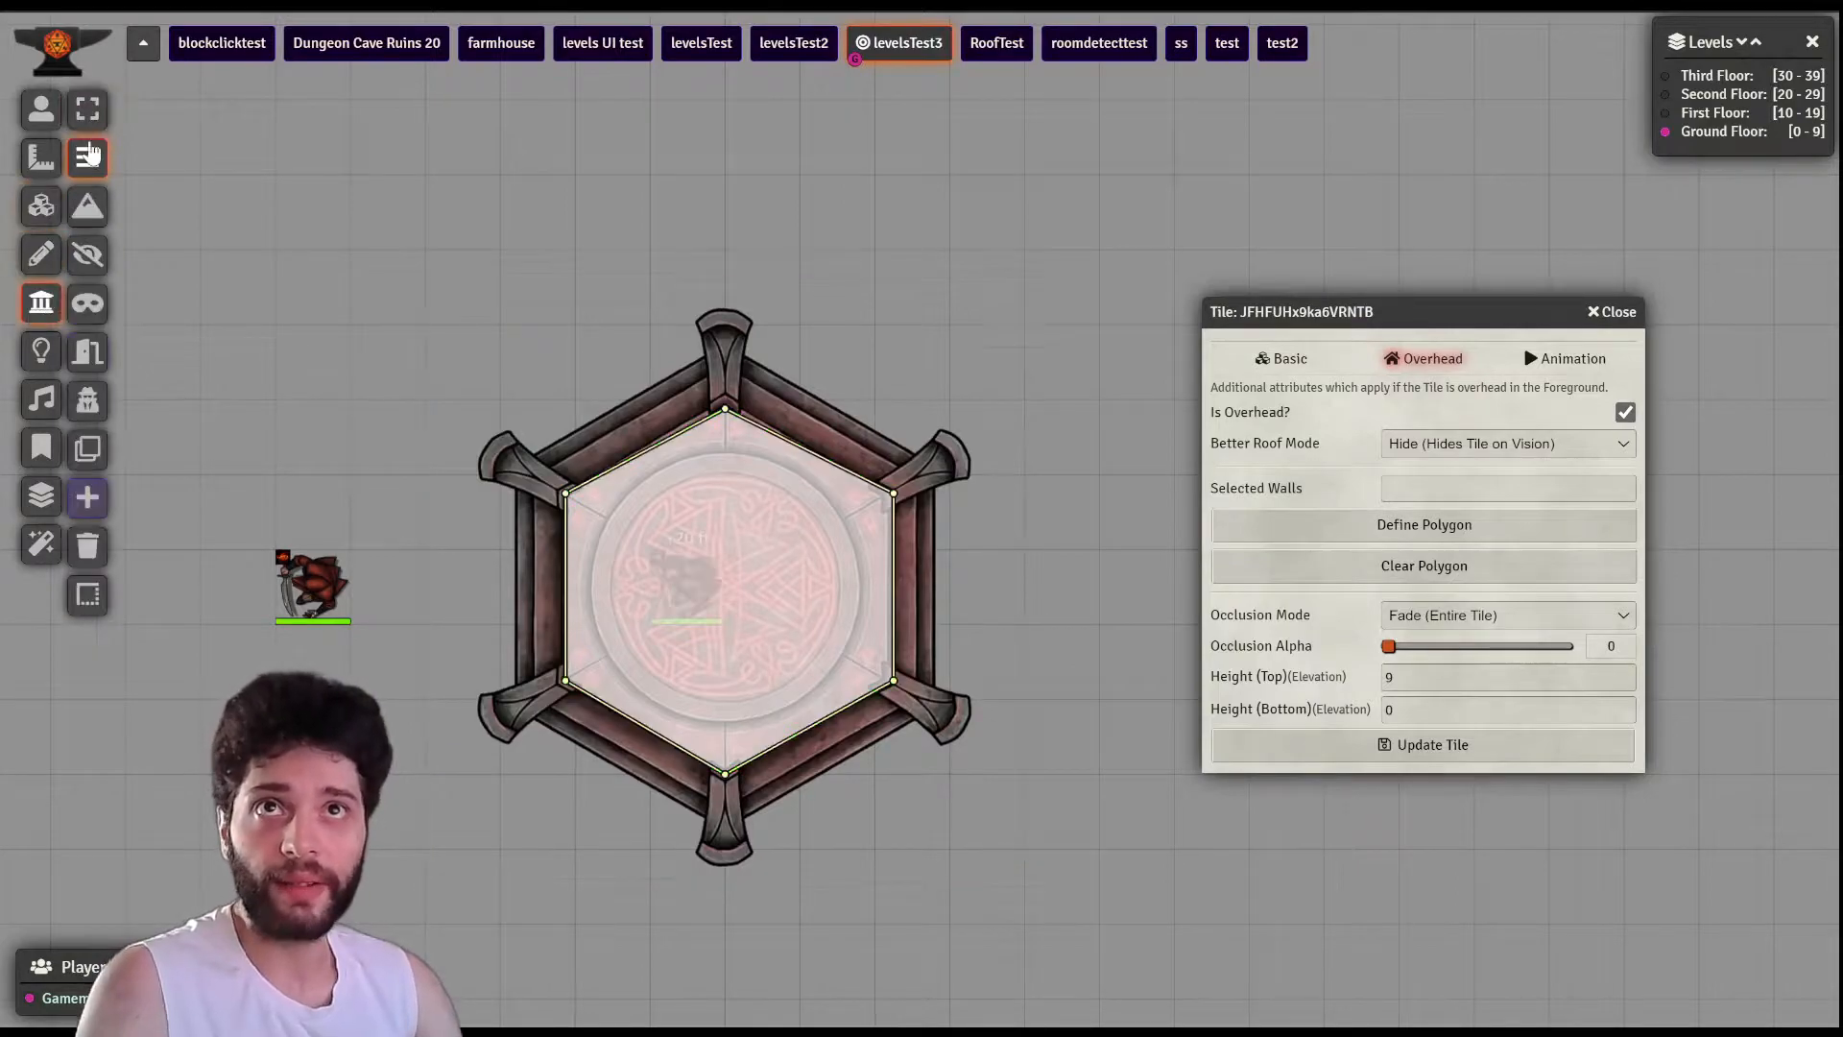
drag(527, 477, 546, 474)
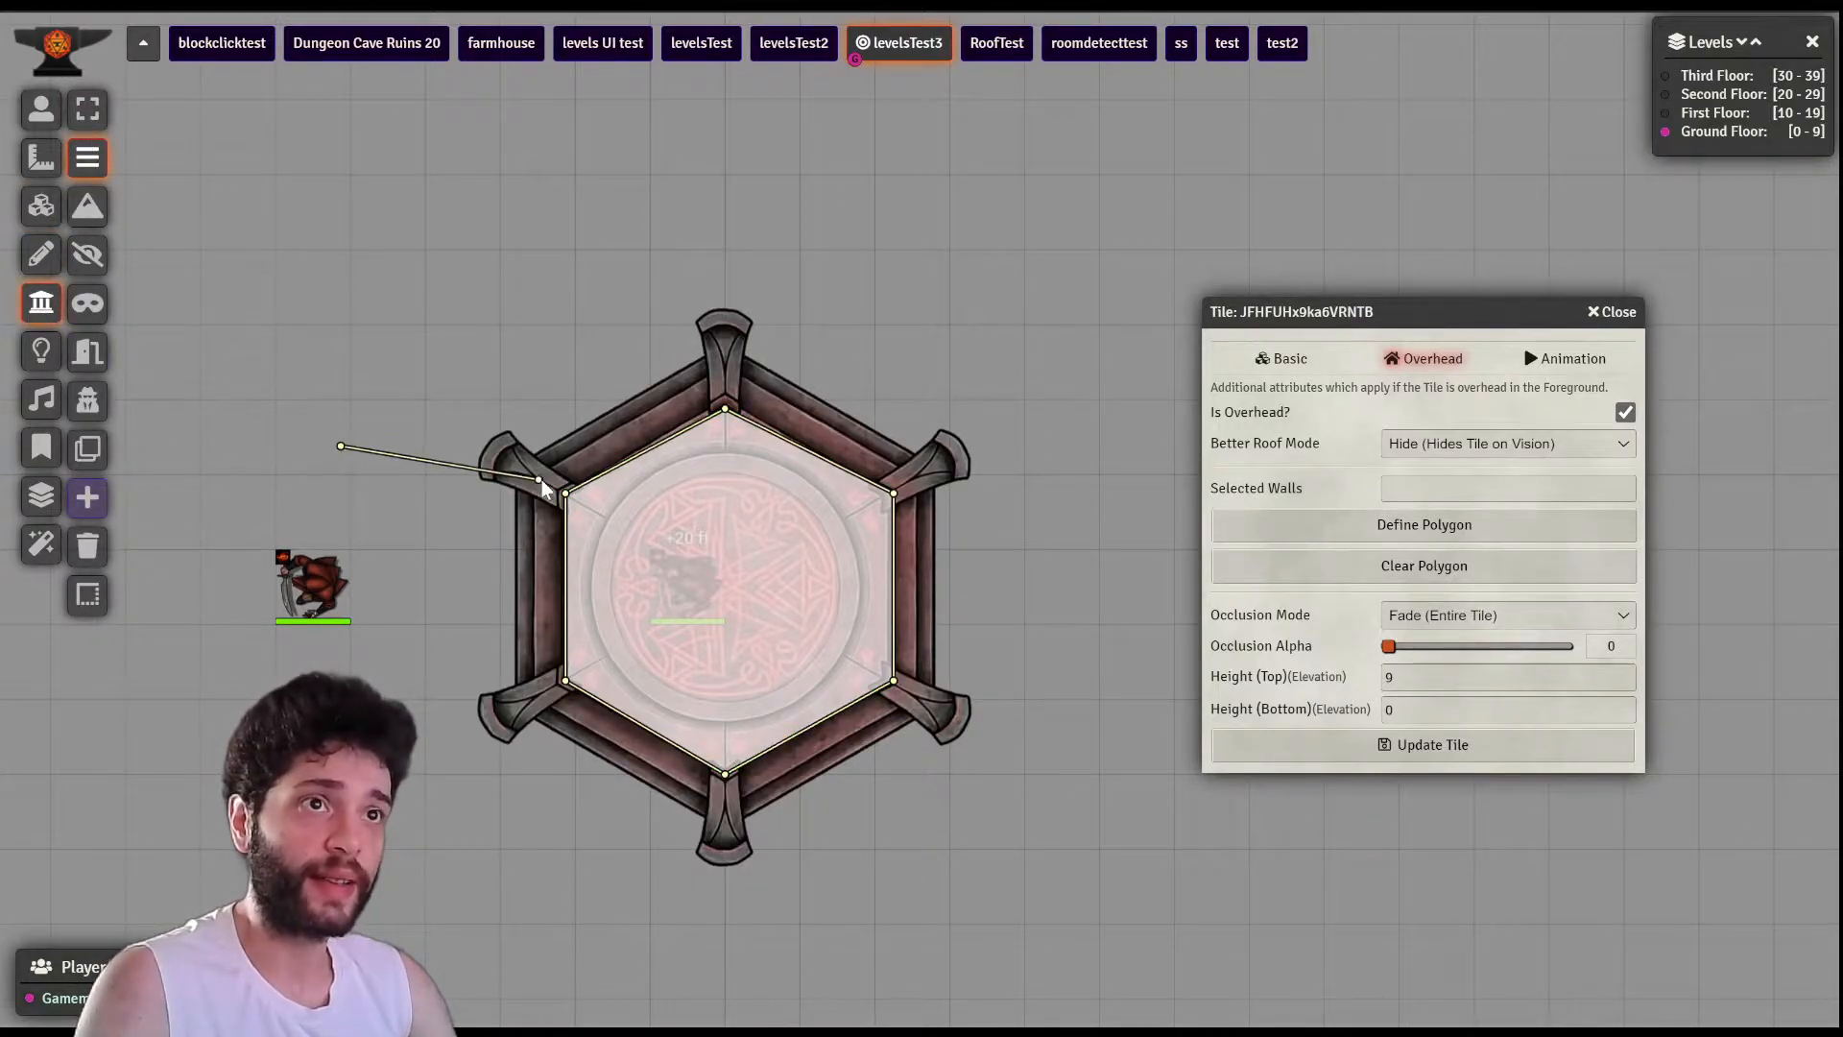
click(42, 206)
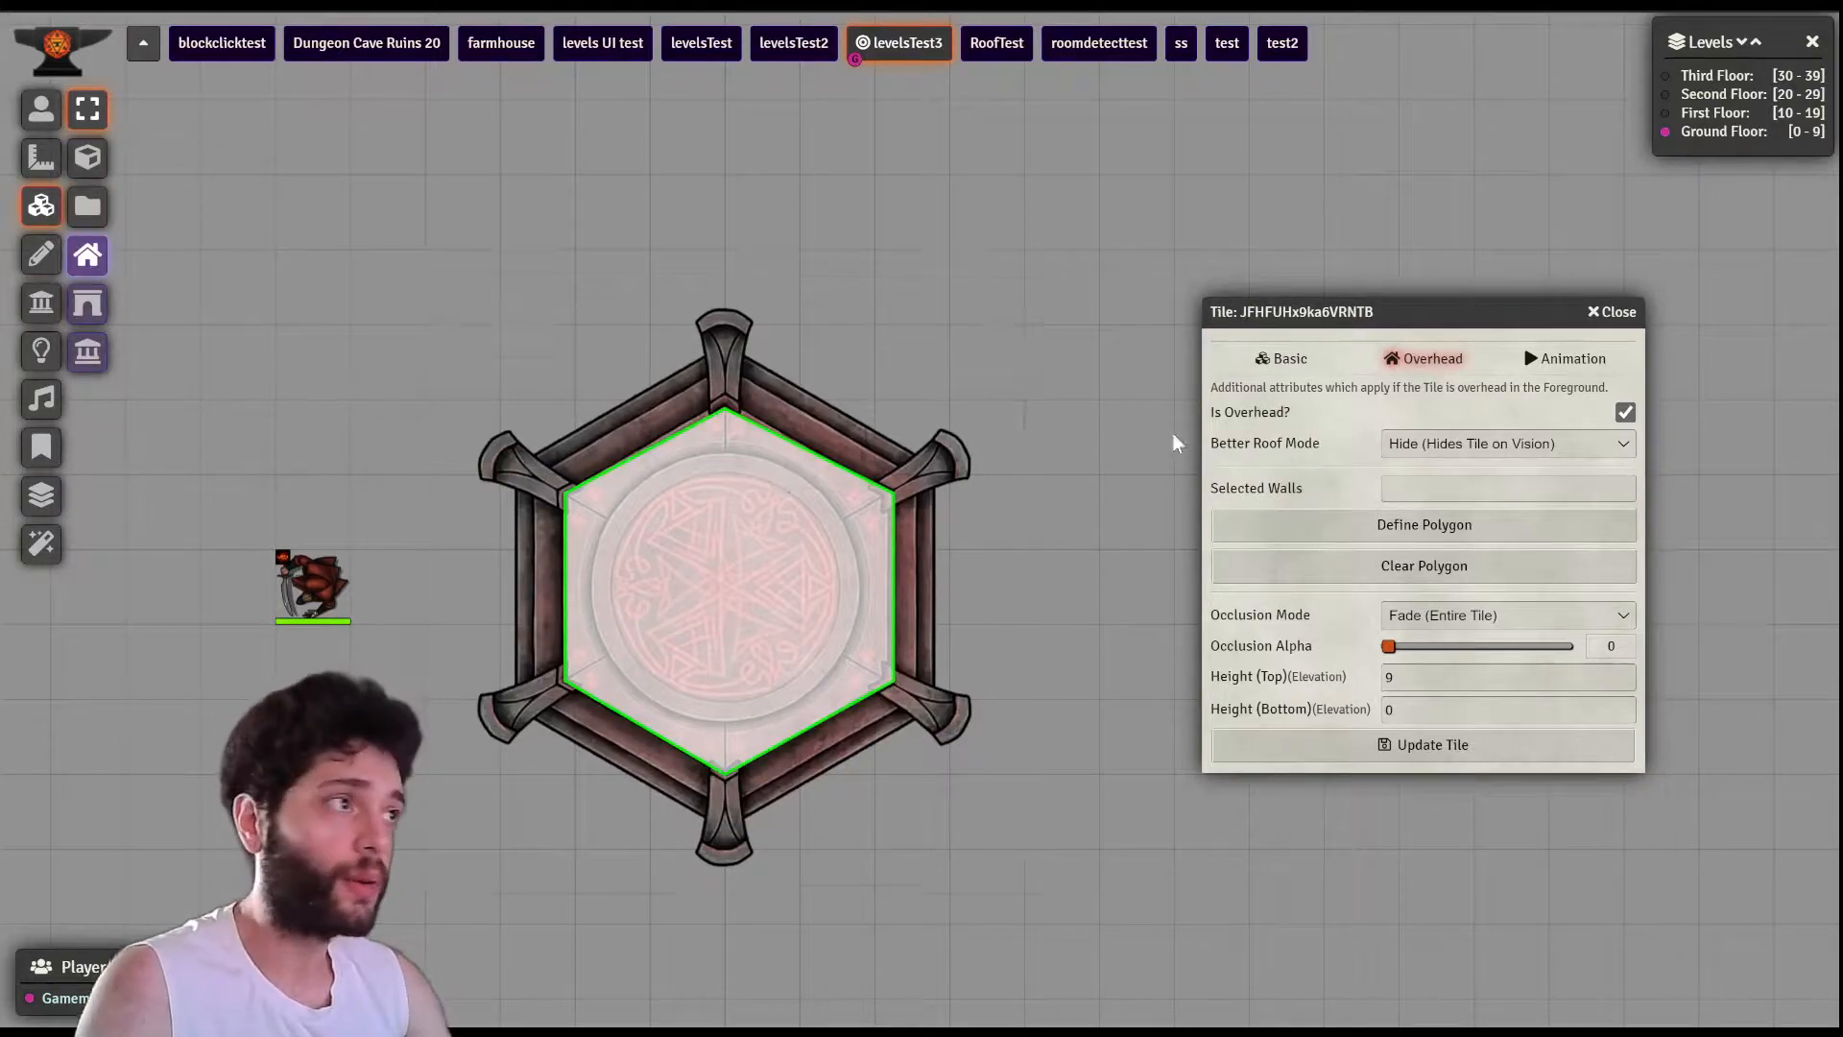
click(1613, 311)
click(769, 353)
double_click(770, 351)
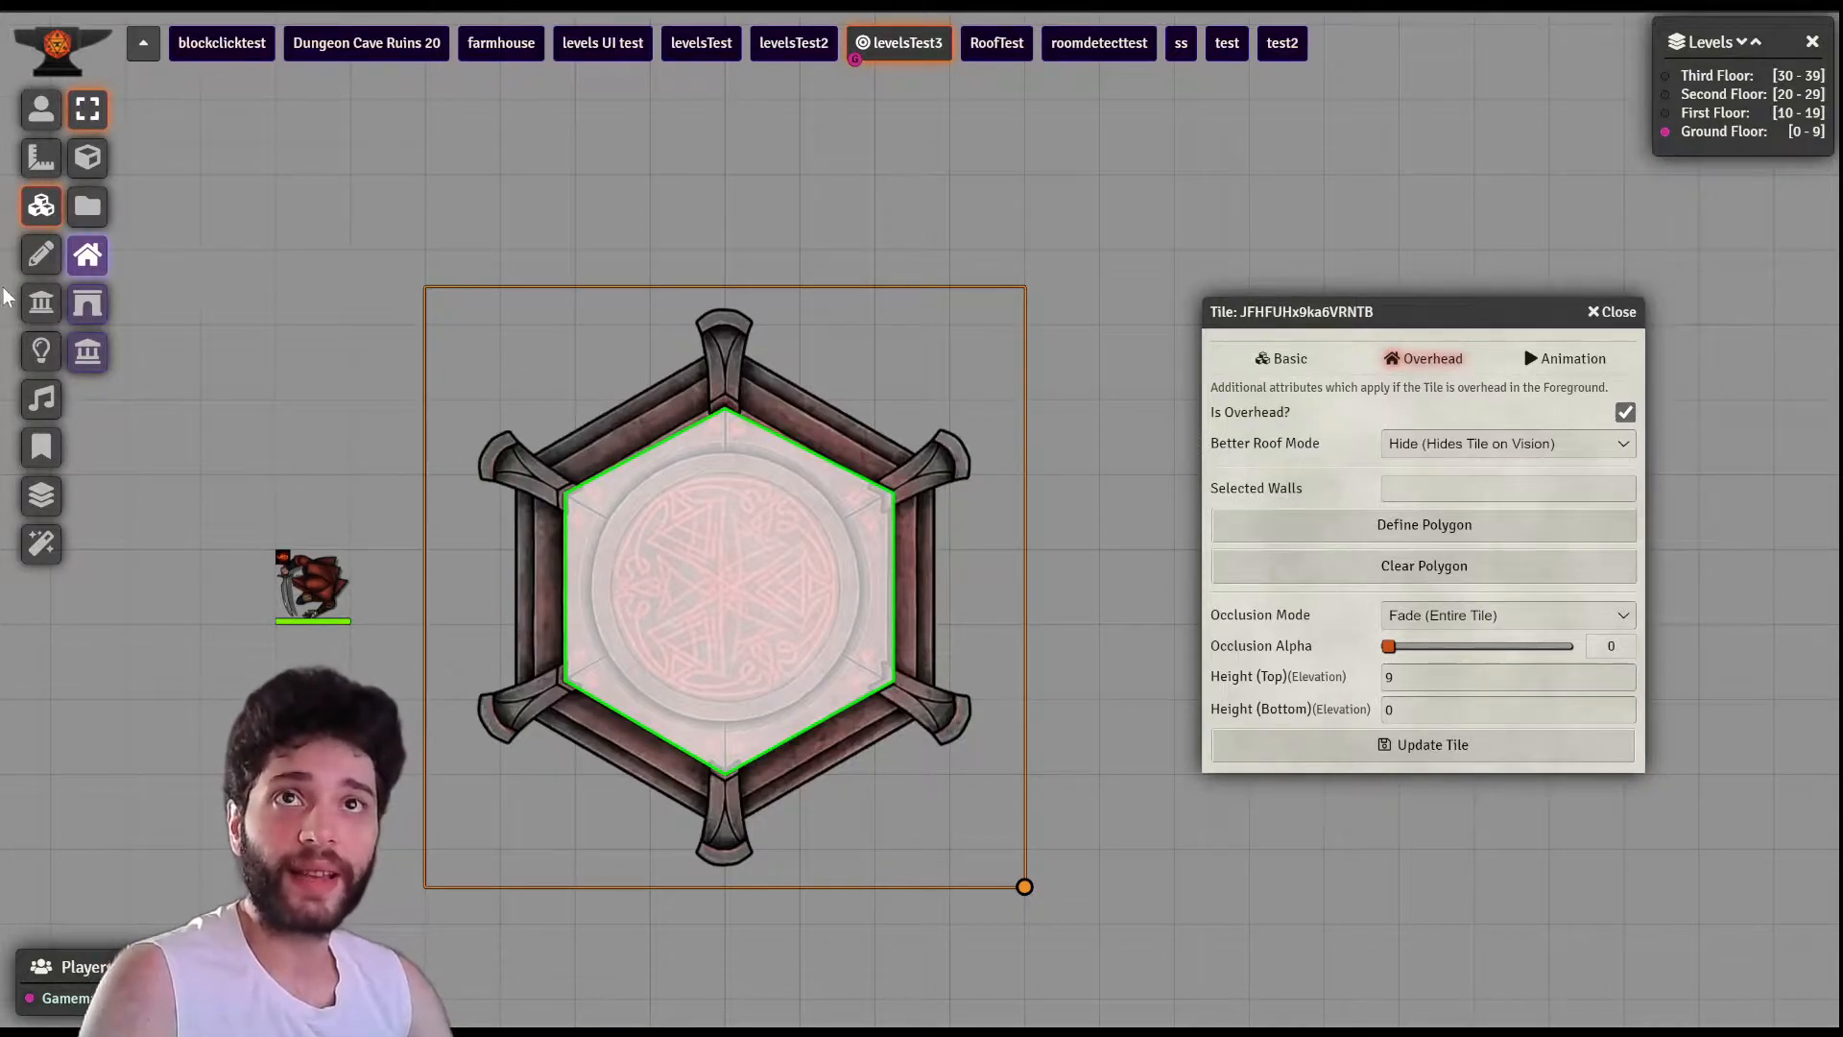
- Move the extra wall's inner end to above the tile, add a separate wall outside its upper-right side, and return to tile editing
click(37, 308)
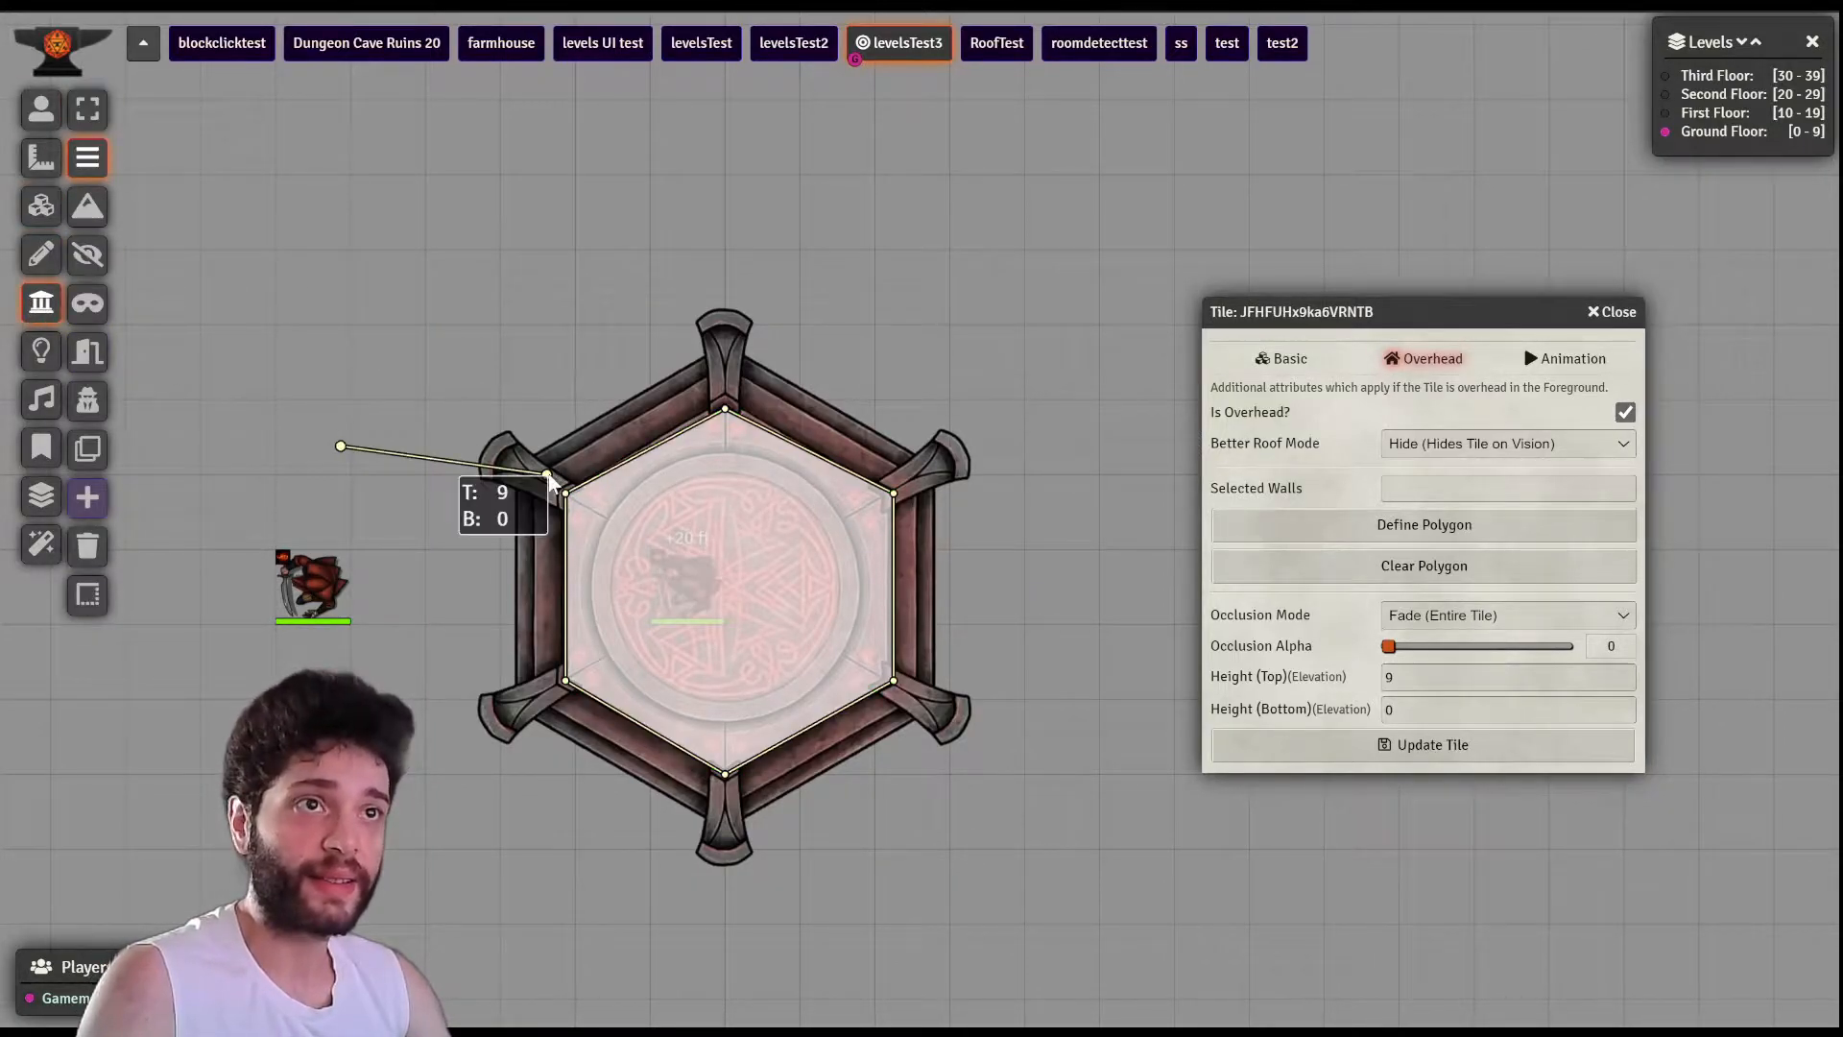
drag(547, 475, 695, 259)
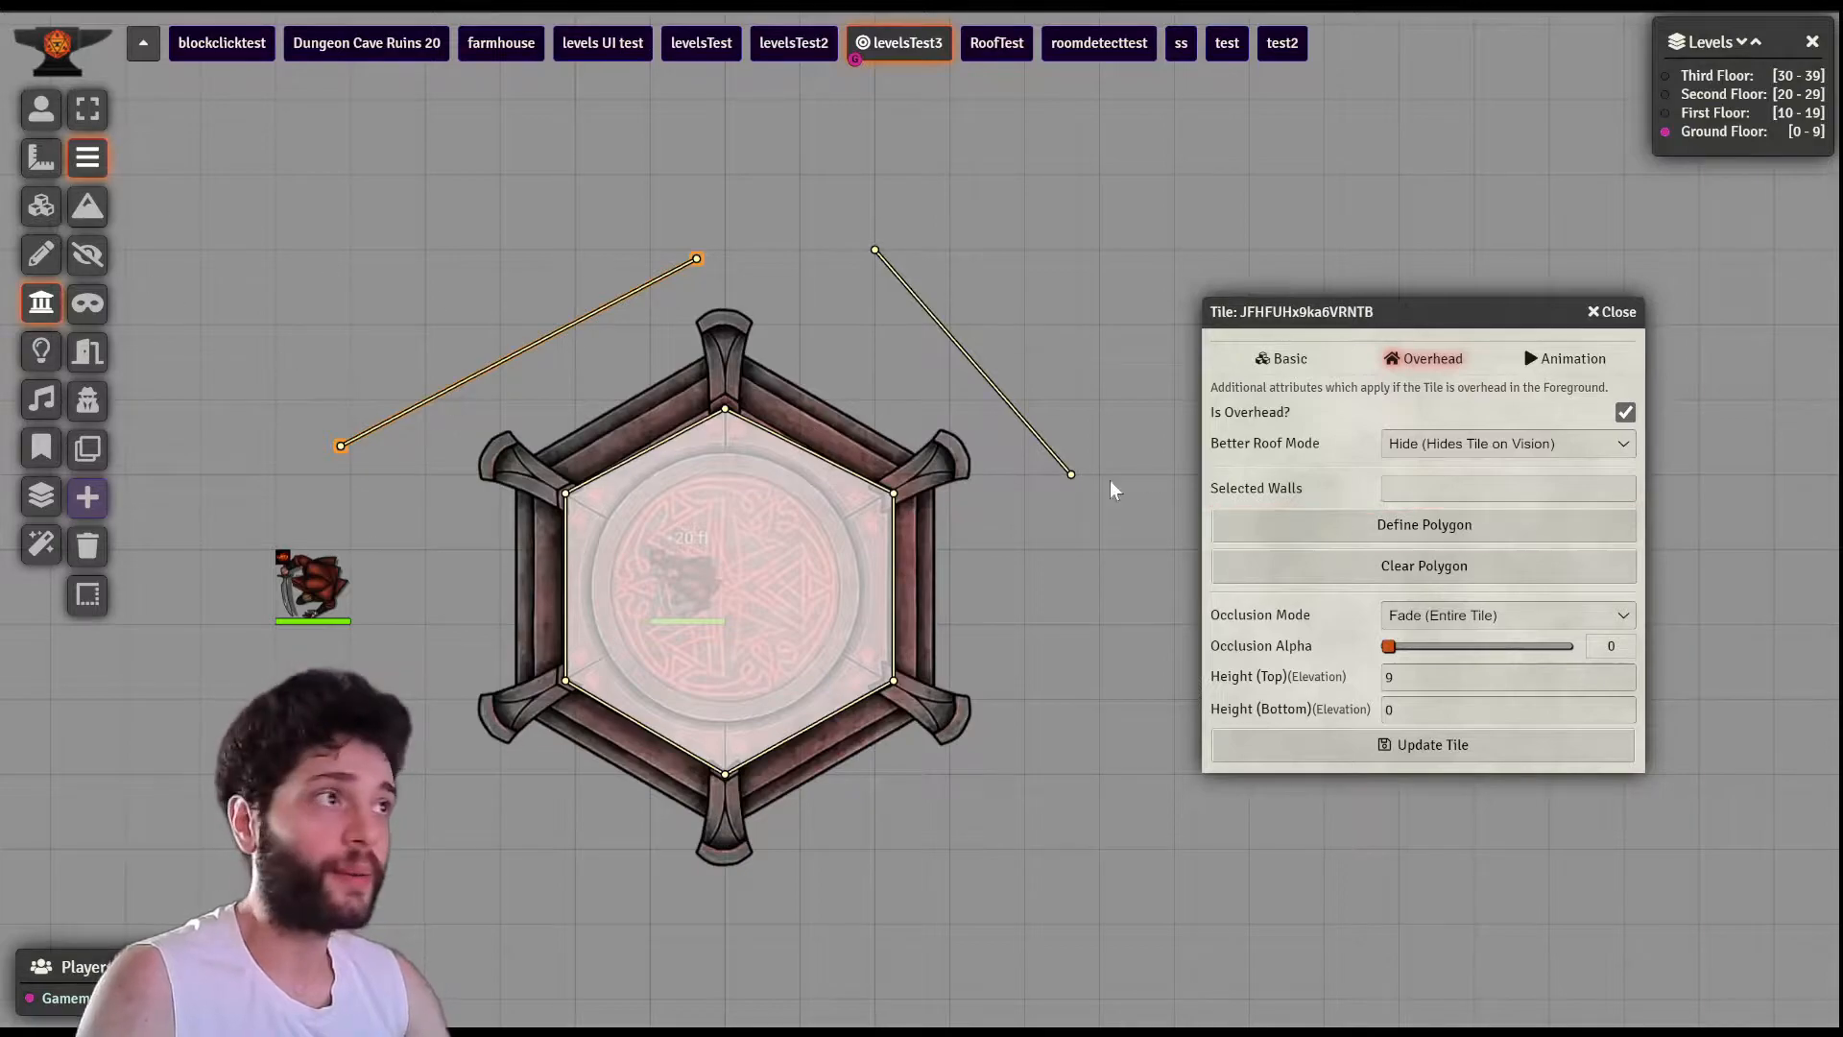
click(39, 203)
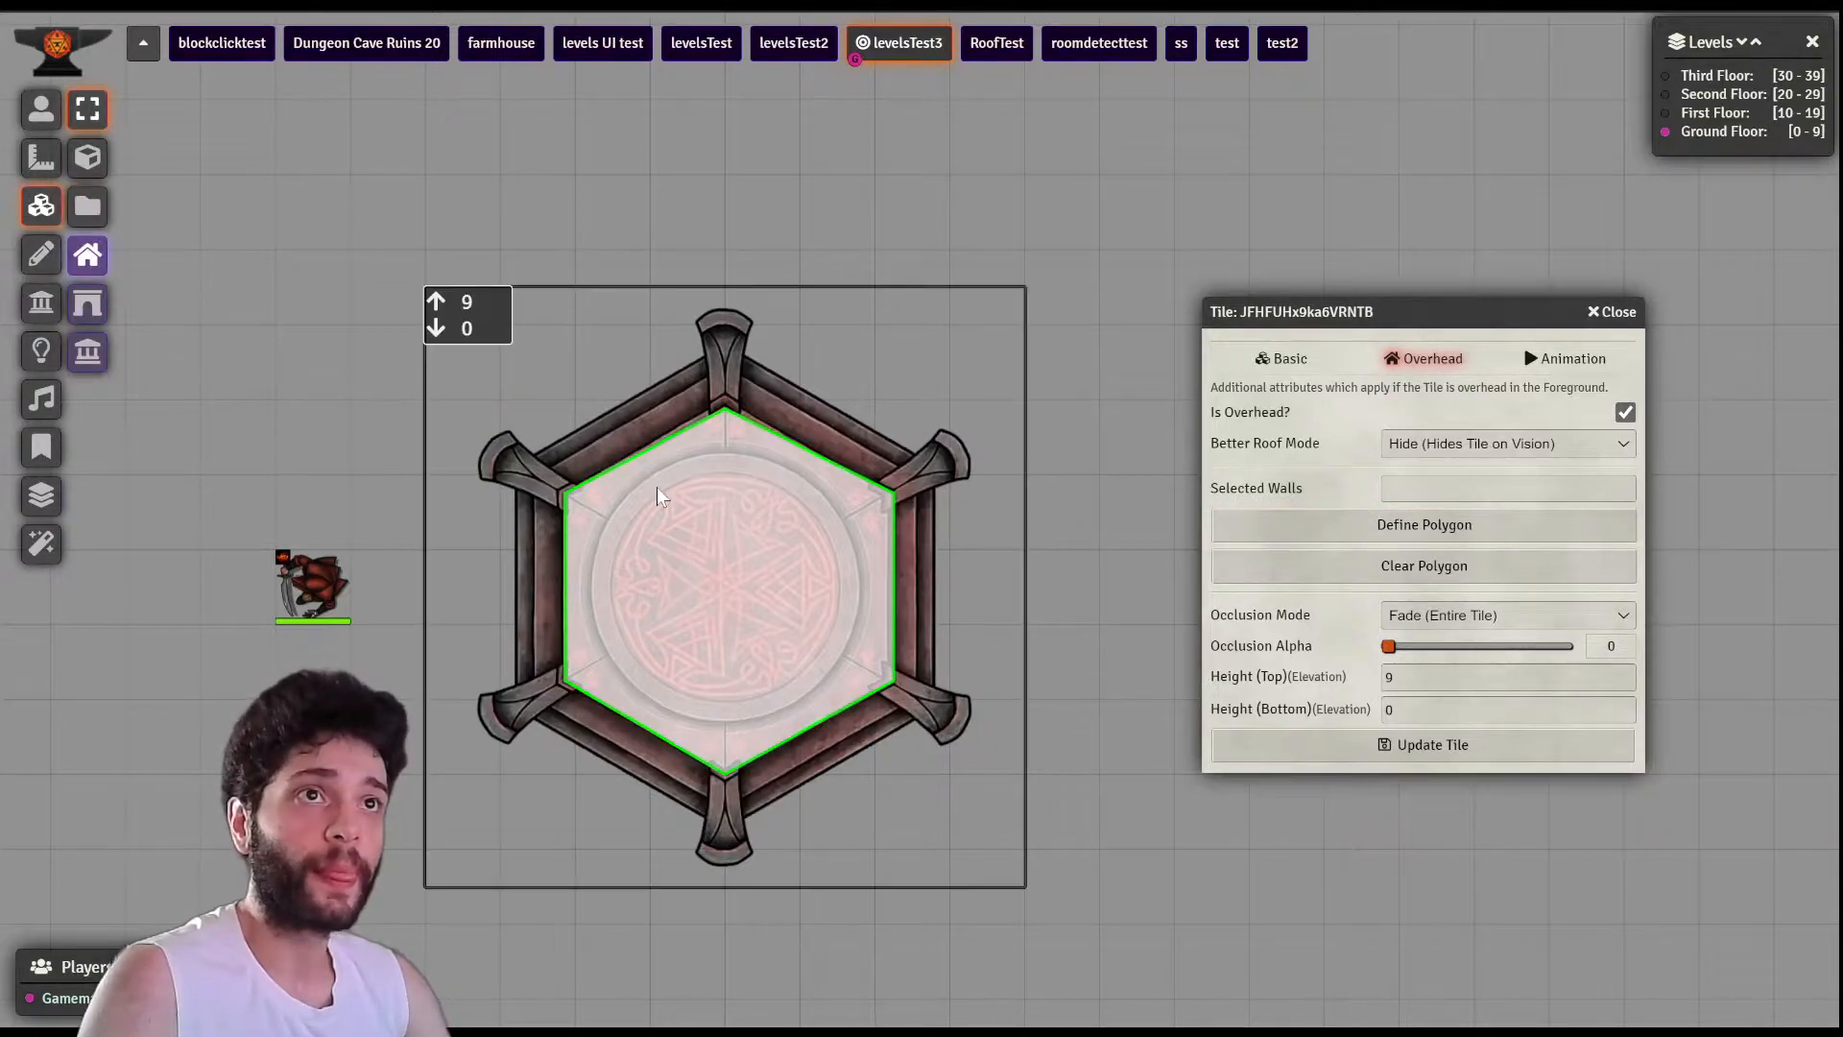
- Overlay the walls on the hexagonal tile, hide them again, and reopen the tile's settings to recheck its roof polygon
click(81, 359)
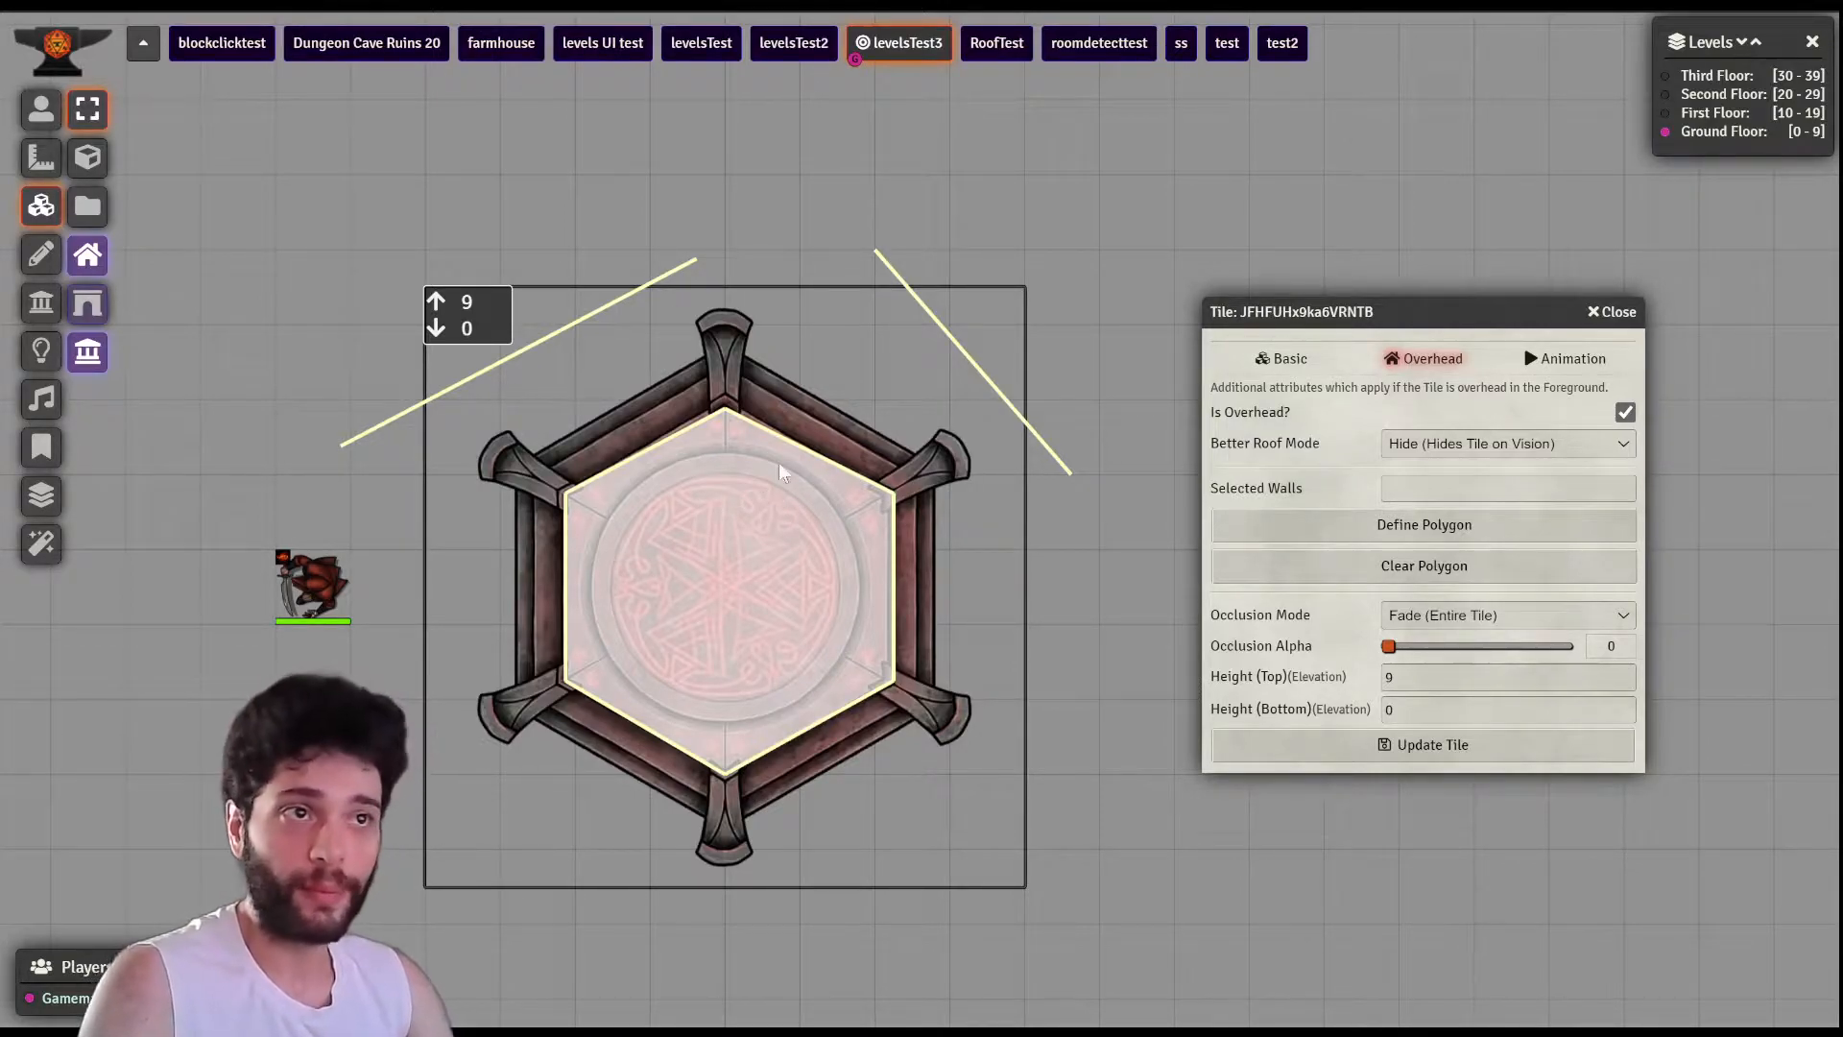
click(90, 357)
click(1631, 317)
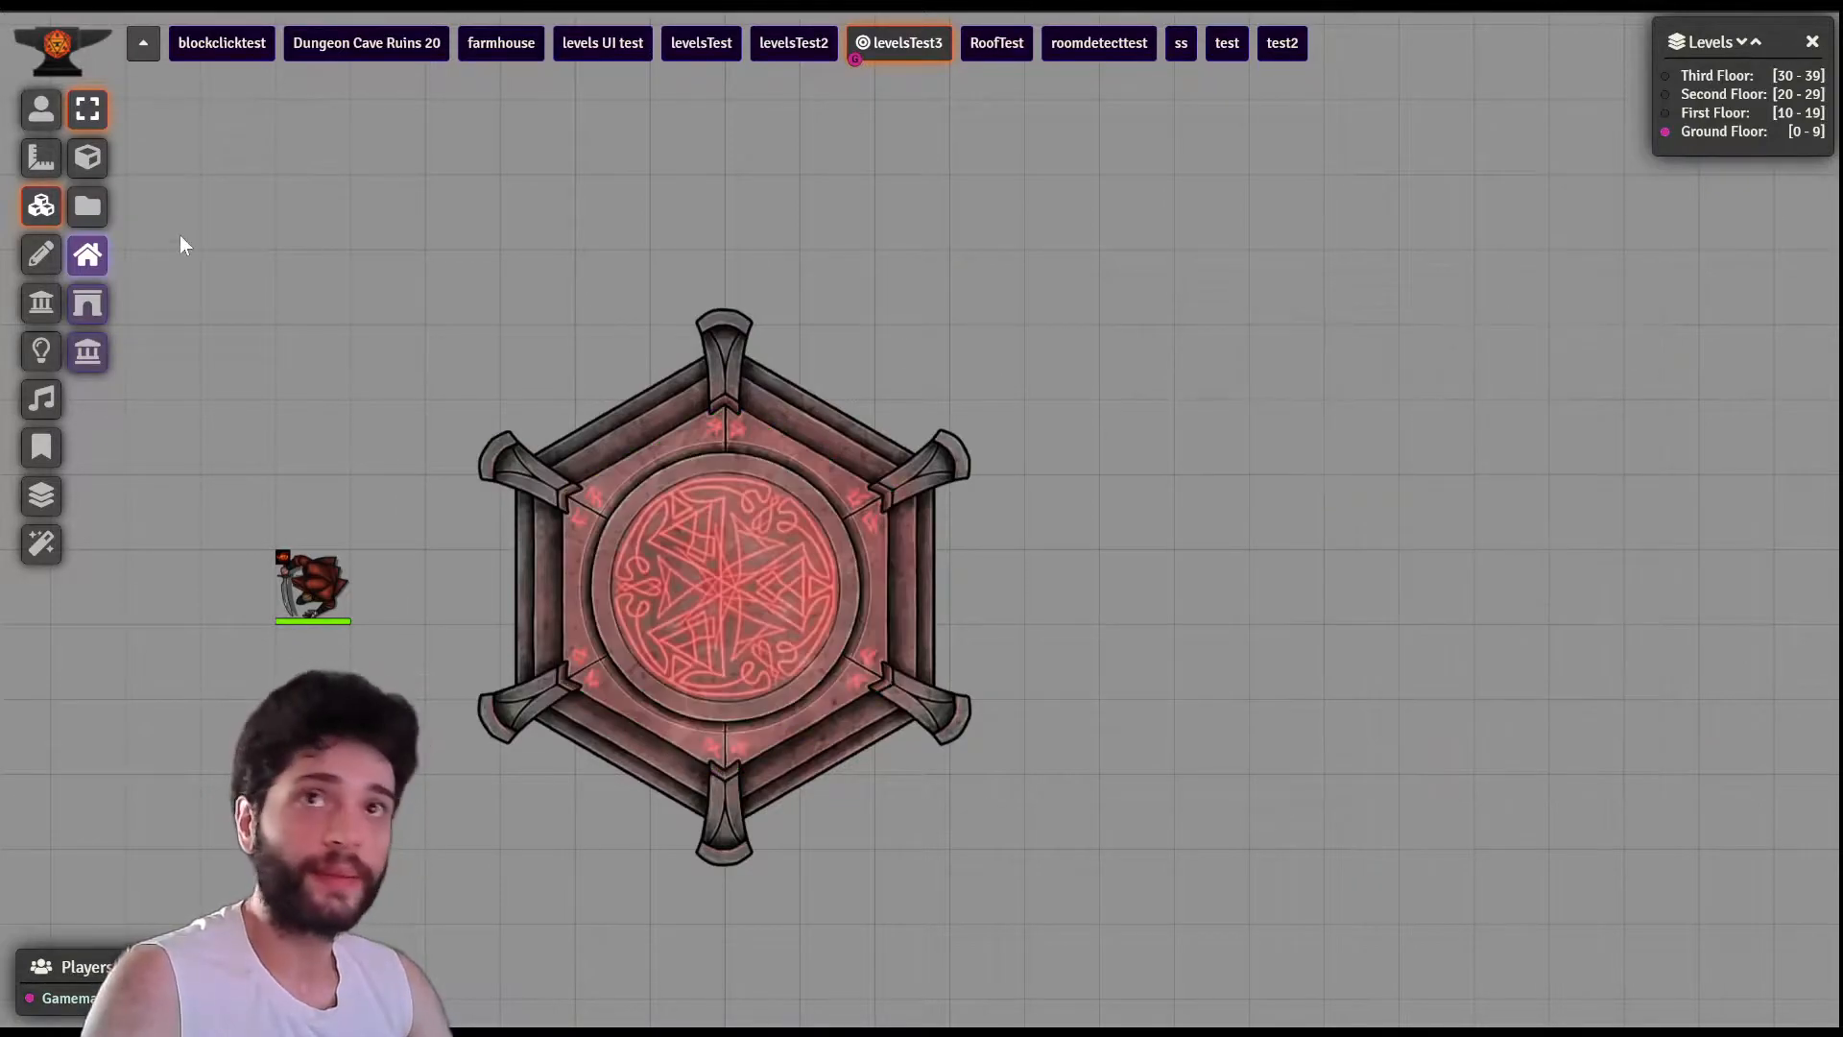
double_click(722, 514)
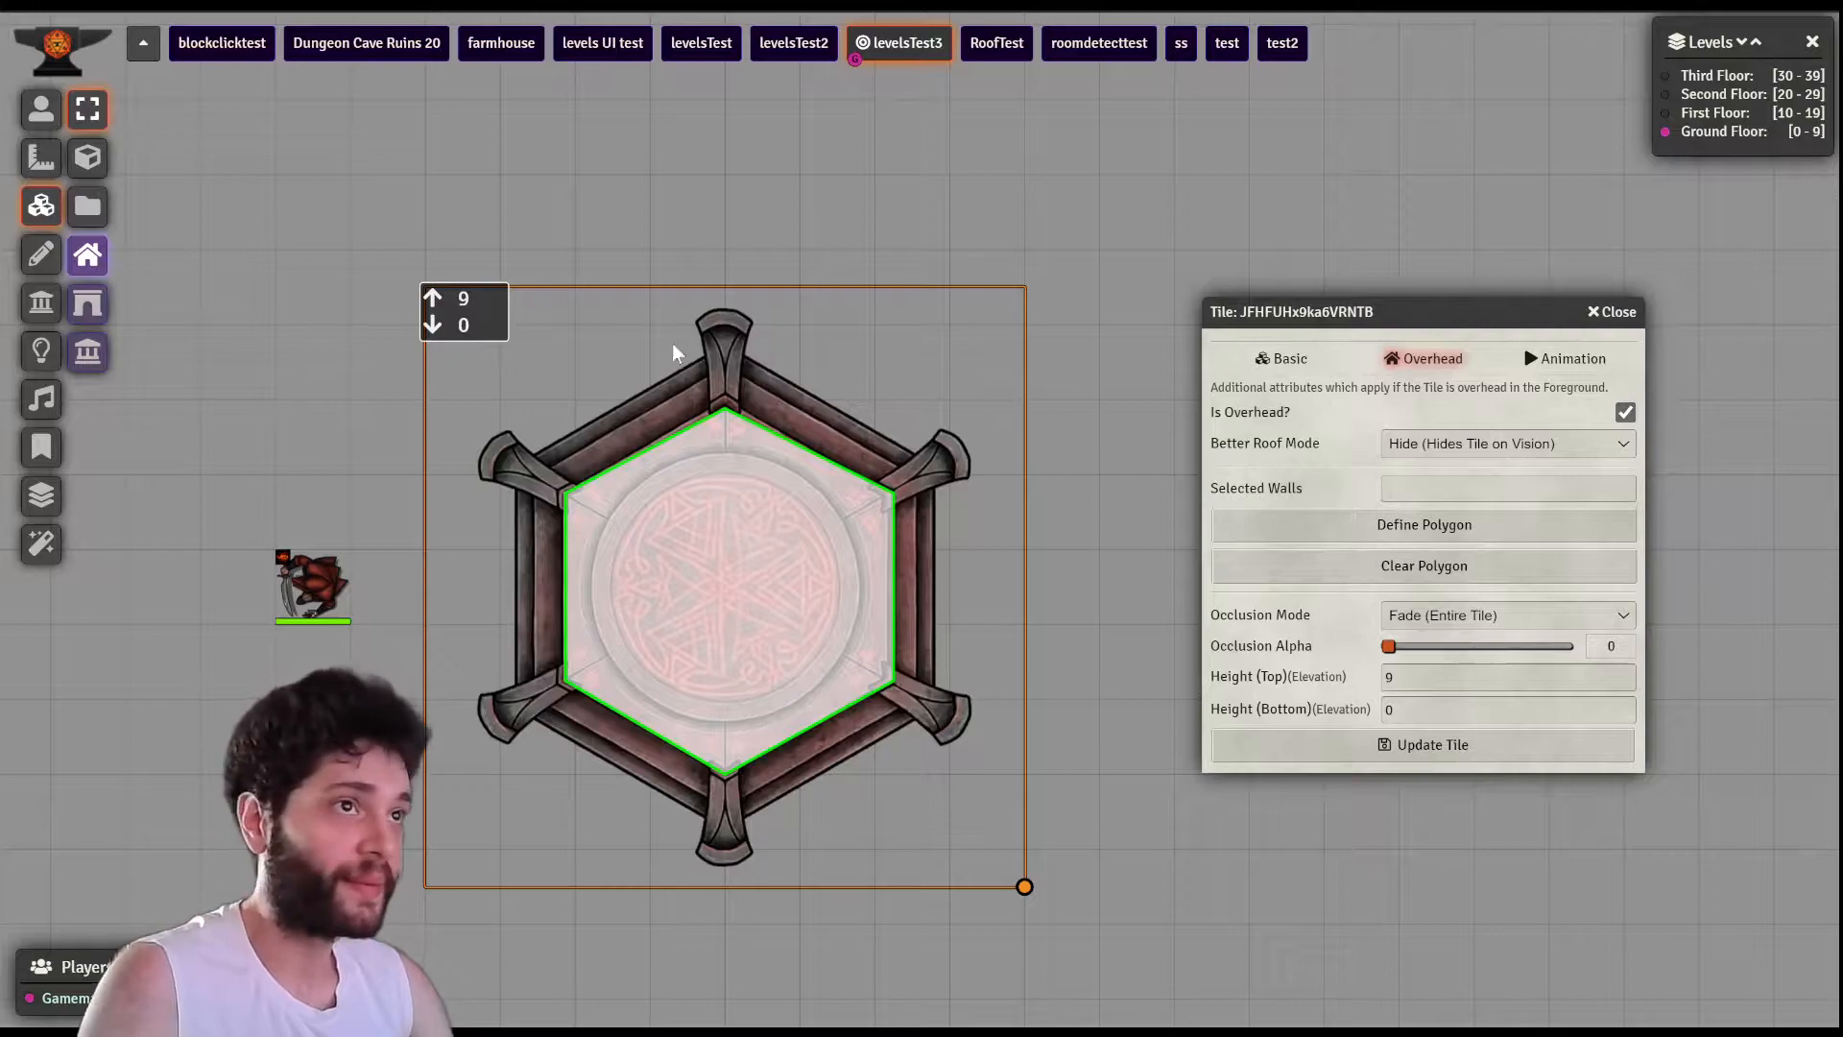
- Draw two more separate diagonal walls crossing the tile border, one outside the hexagon's lower-left side and one outside its lower-right side
click(40, 302)
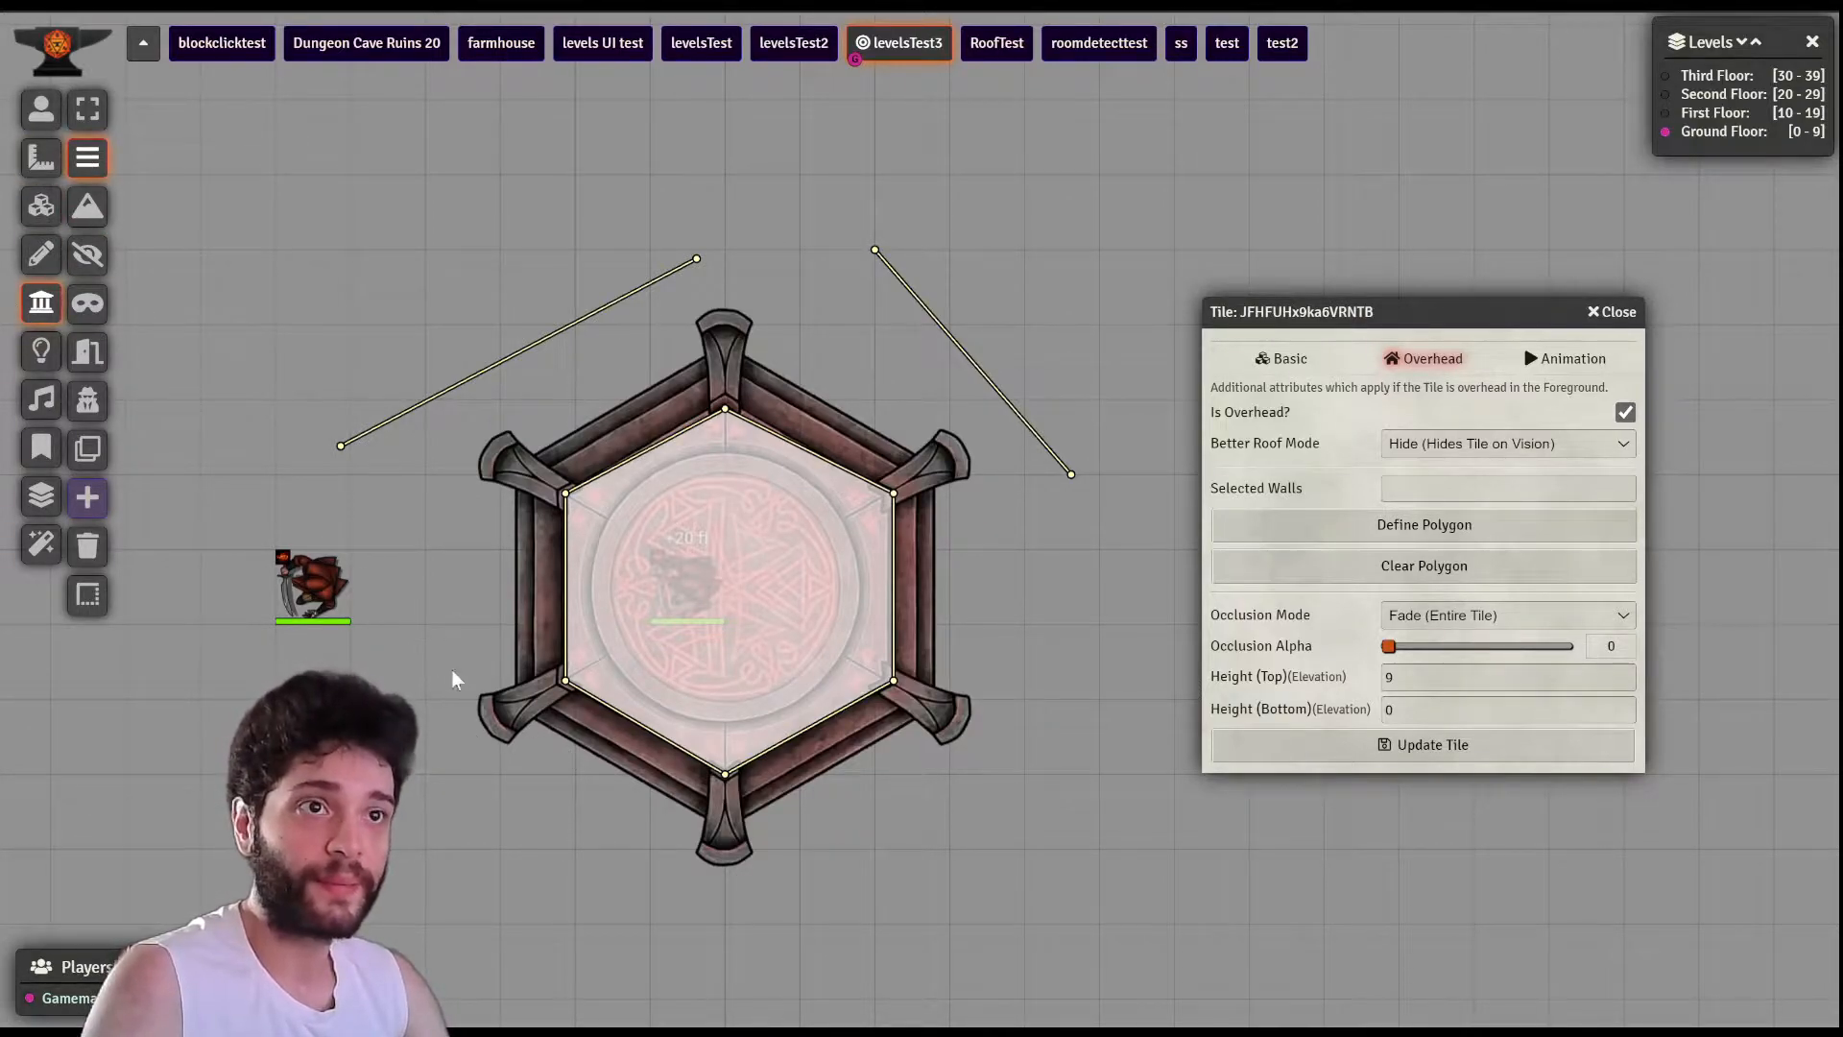
drag(553, 833, 603, 886)
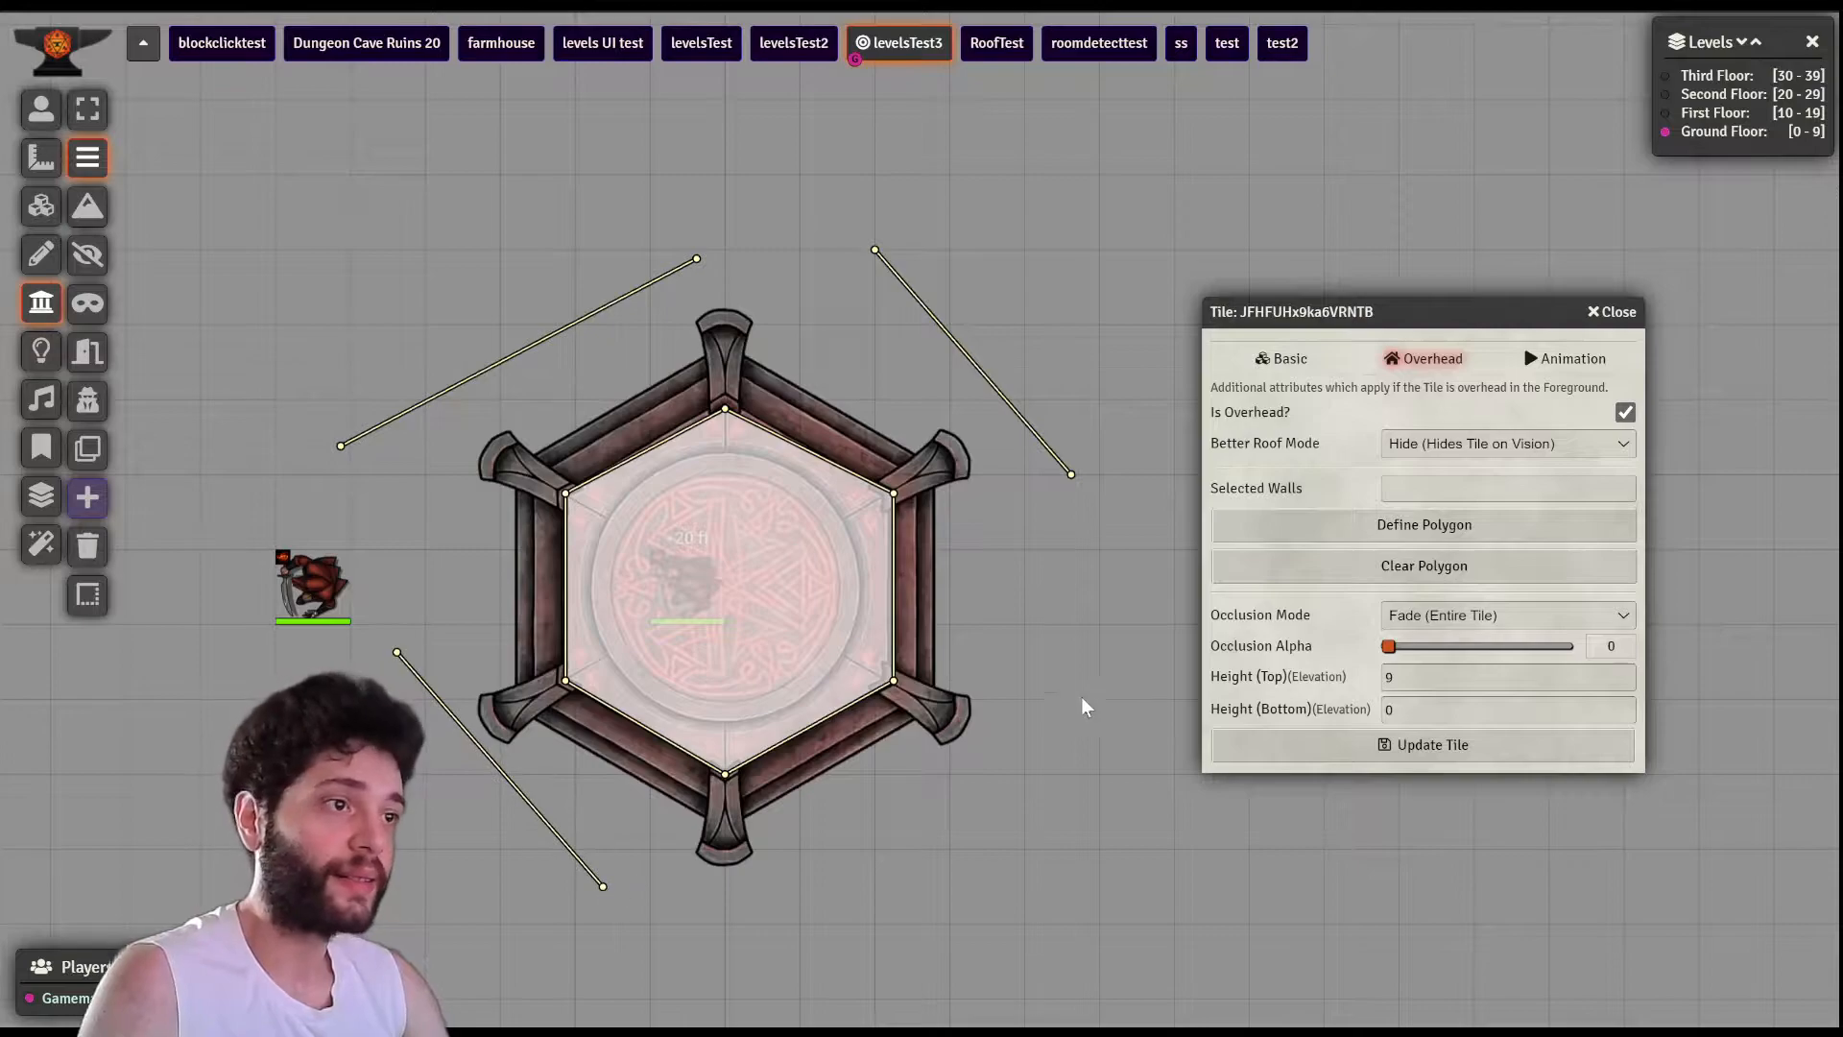
drag(848, 906, 1119, 651)
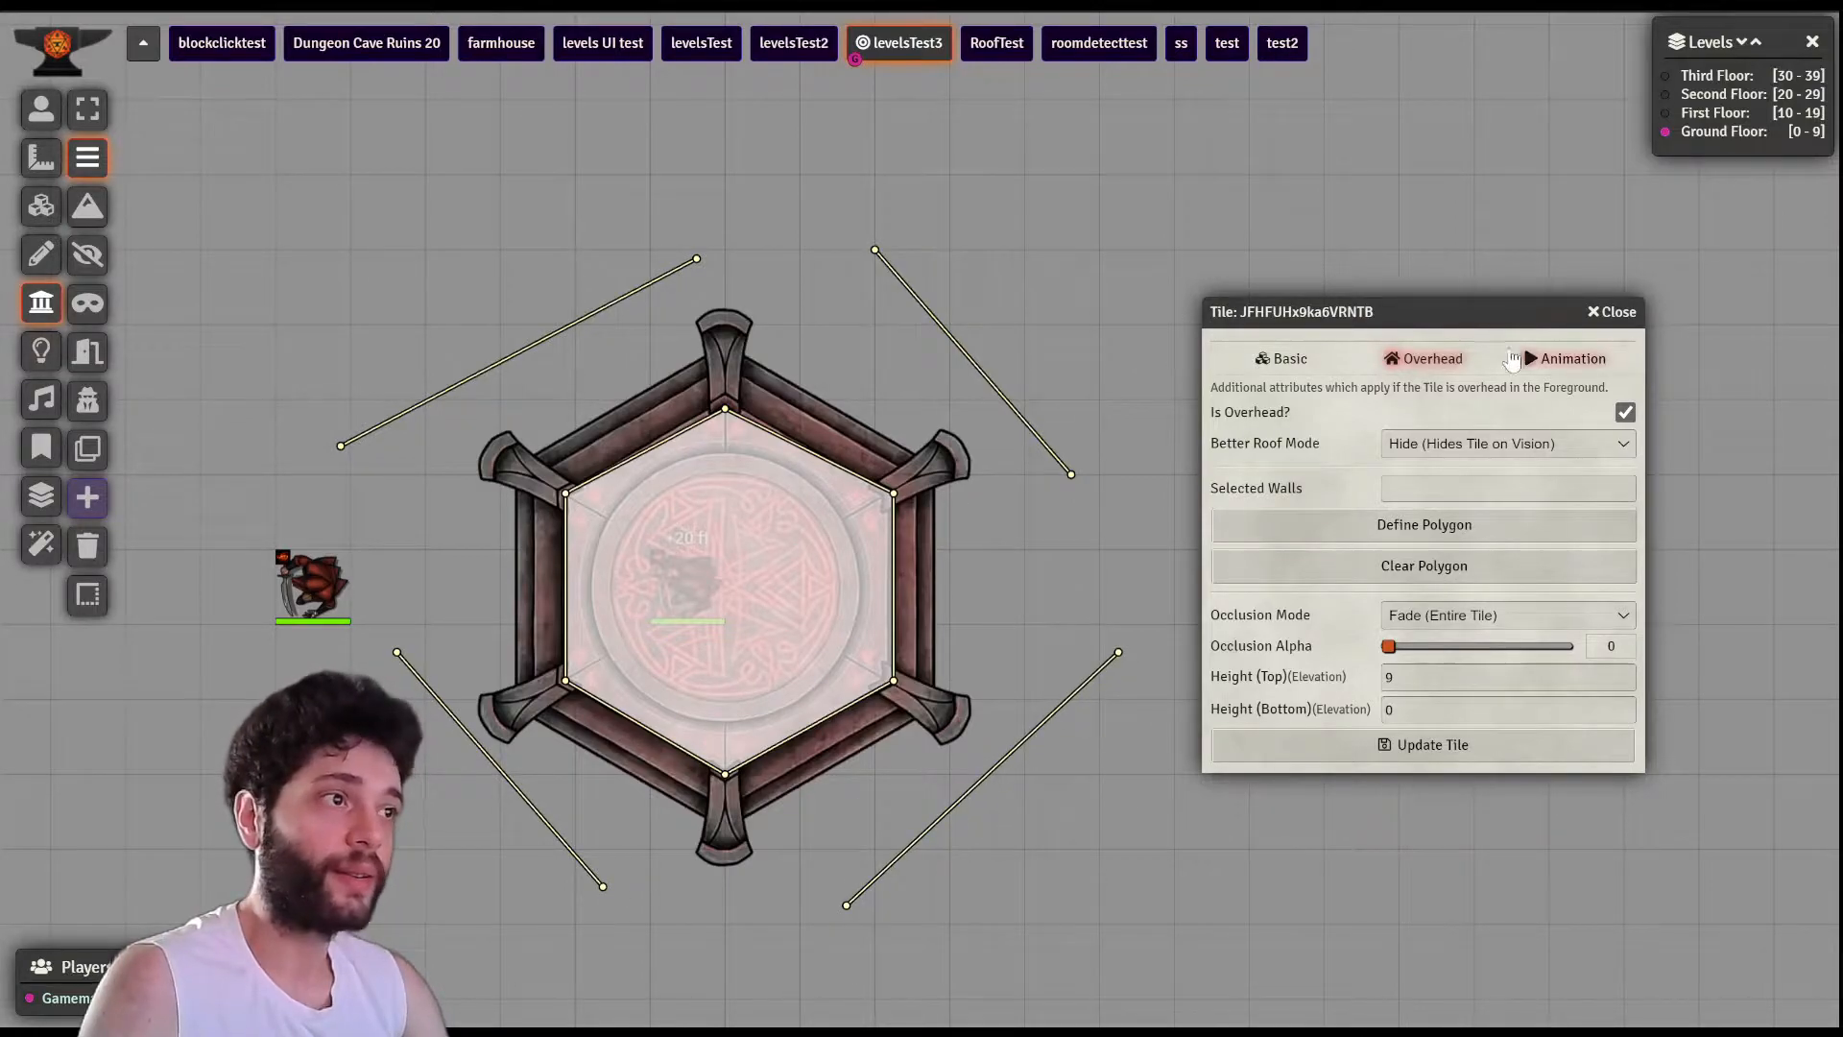
- Return to tile editing, overlay the walls to compare them with the tile border, and reopen the tile's settings to recheck its polygon
click(1613, 311)
click(42, 207)
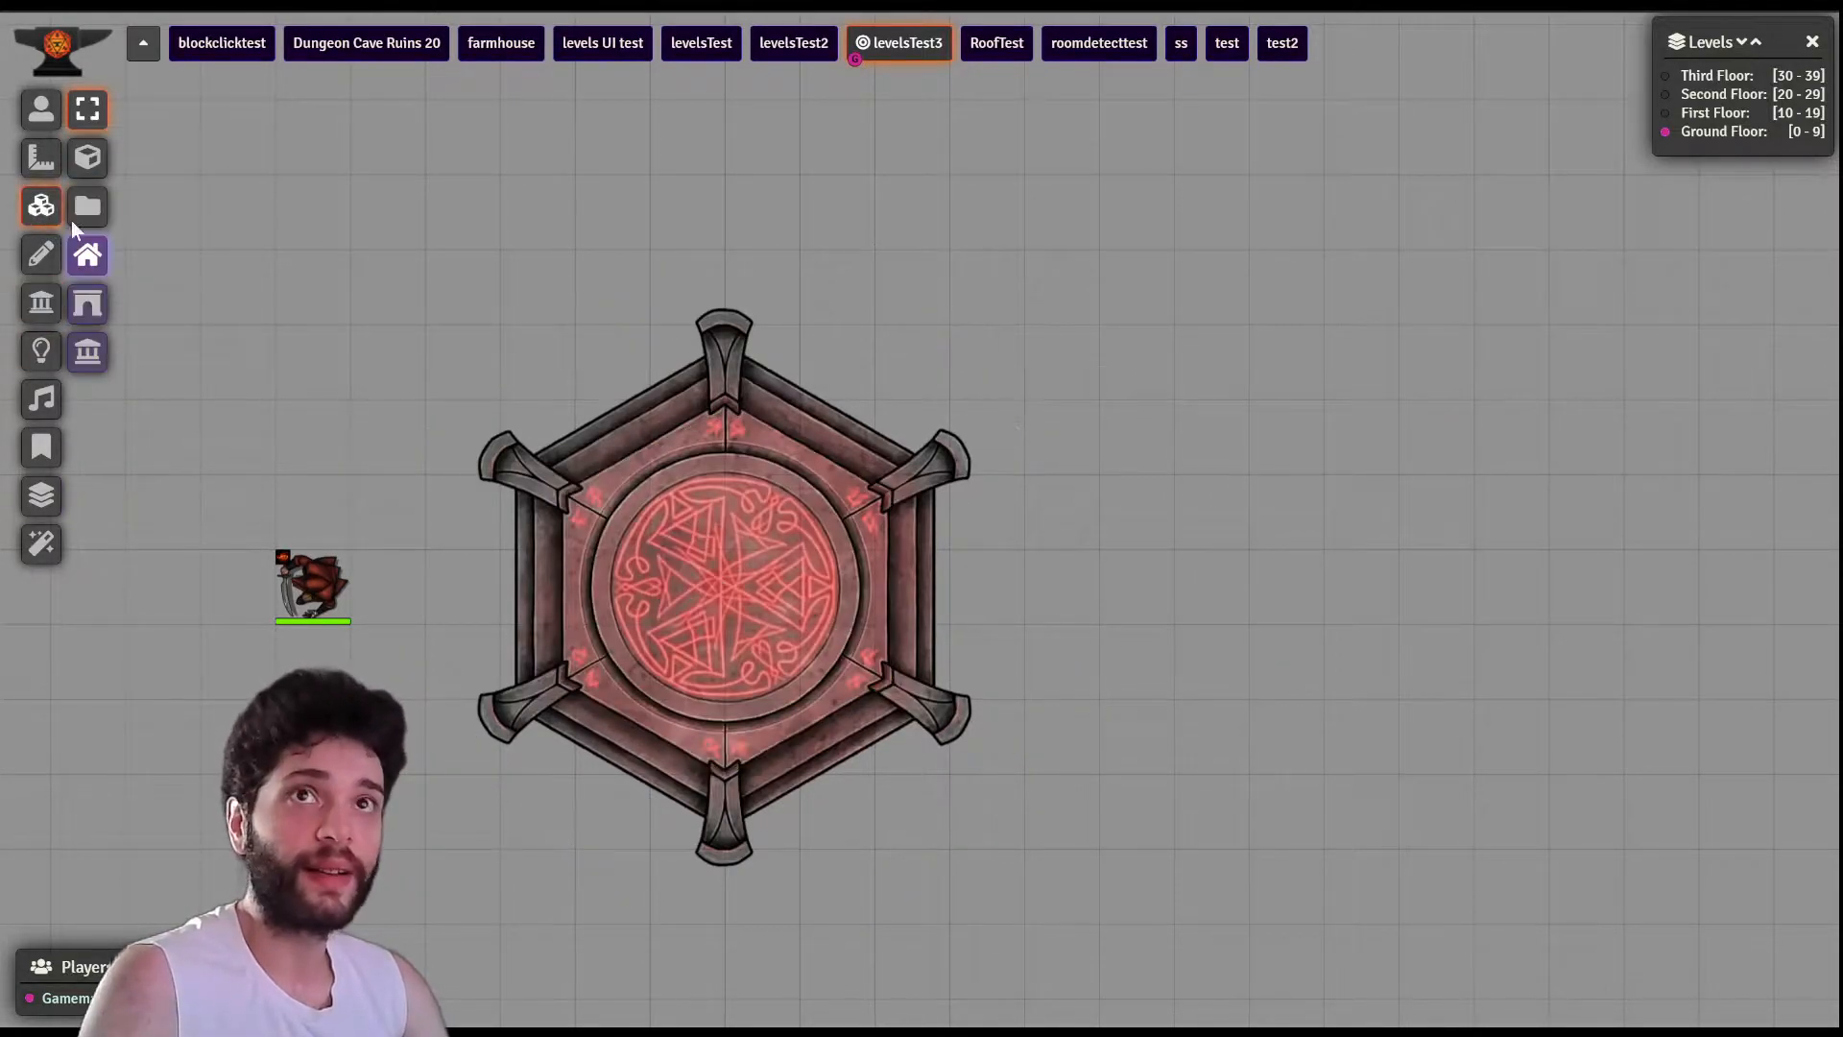
click(87, 352)
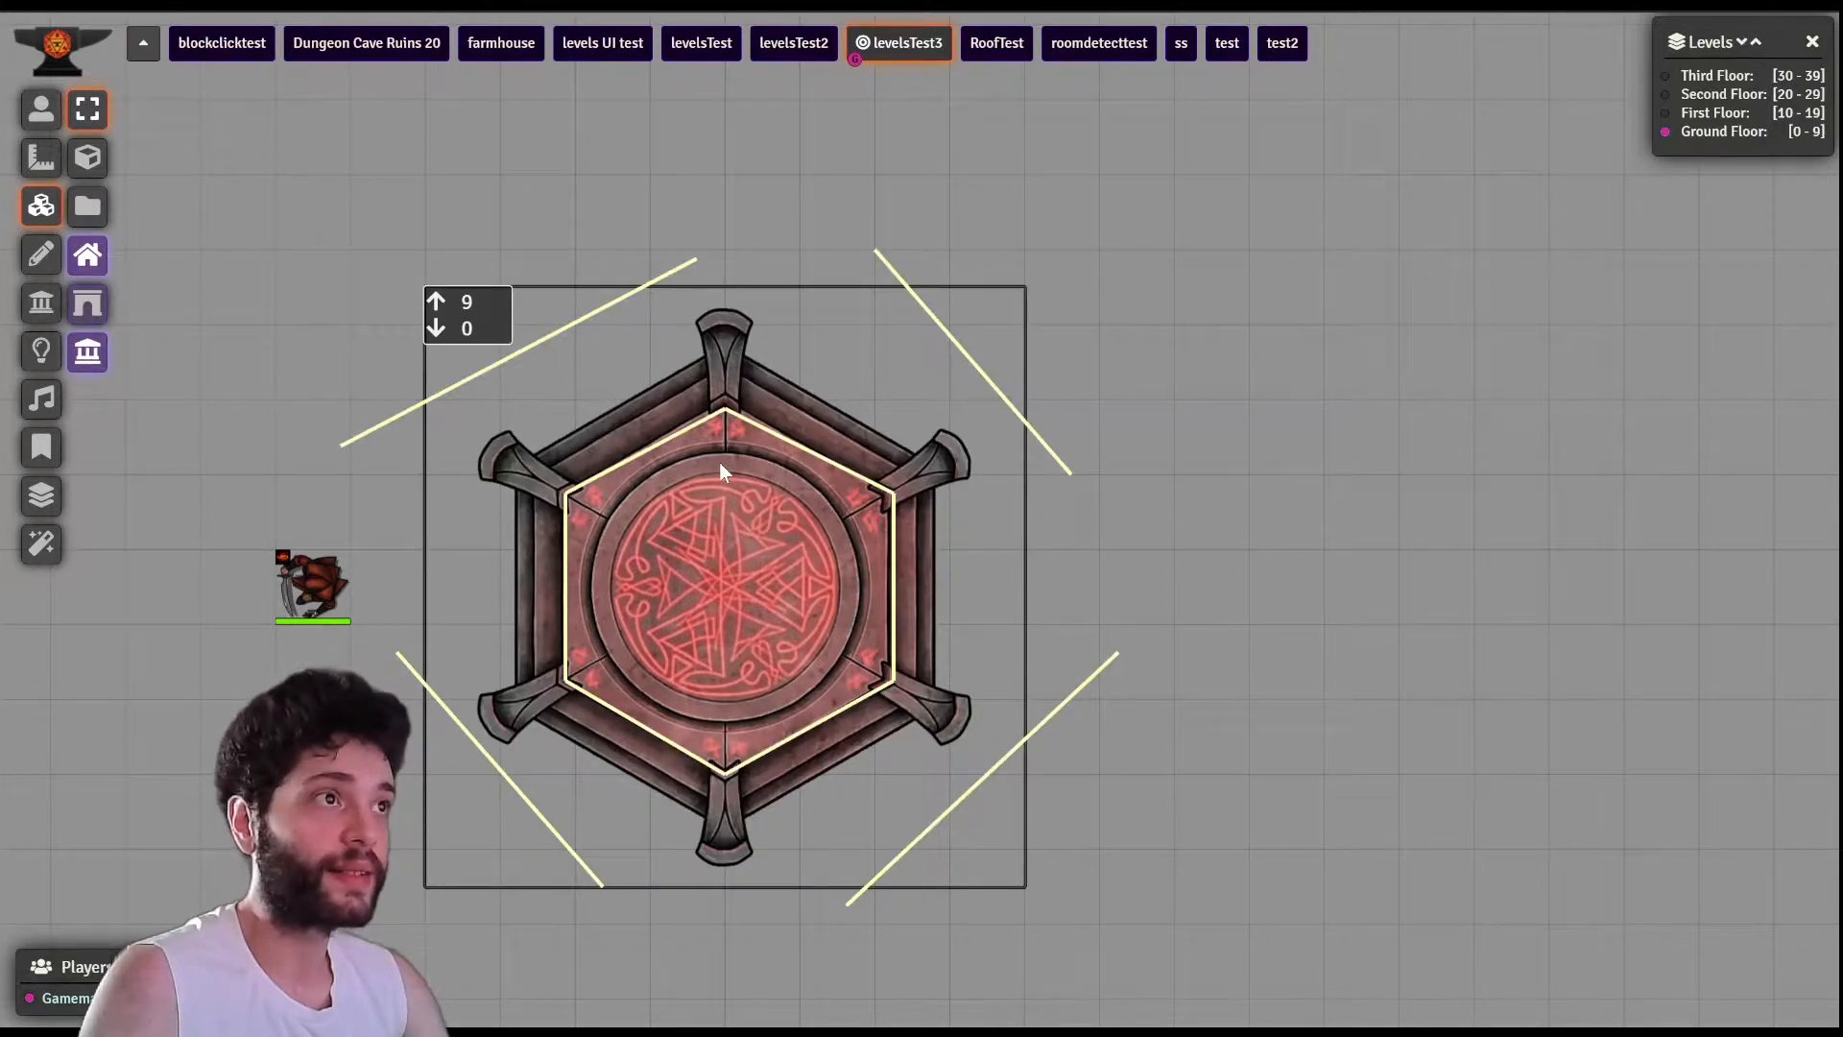
click(83, 277)
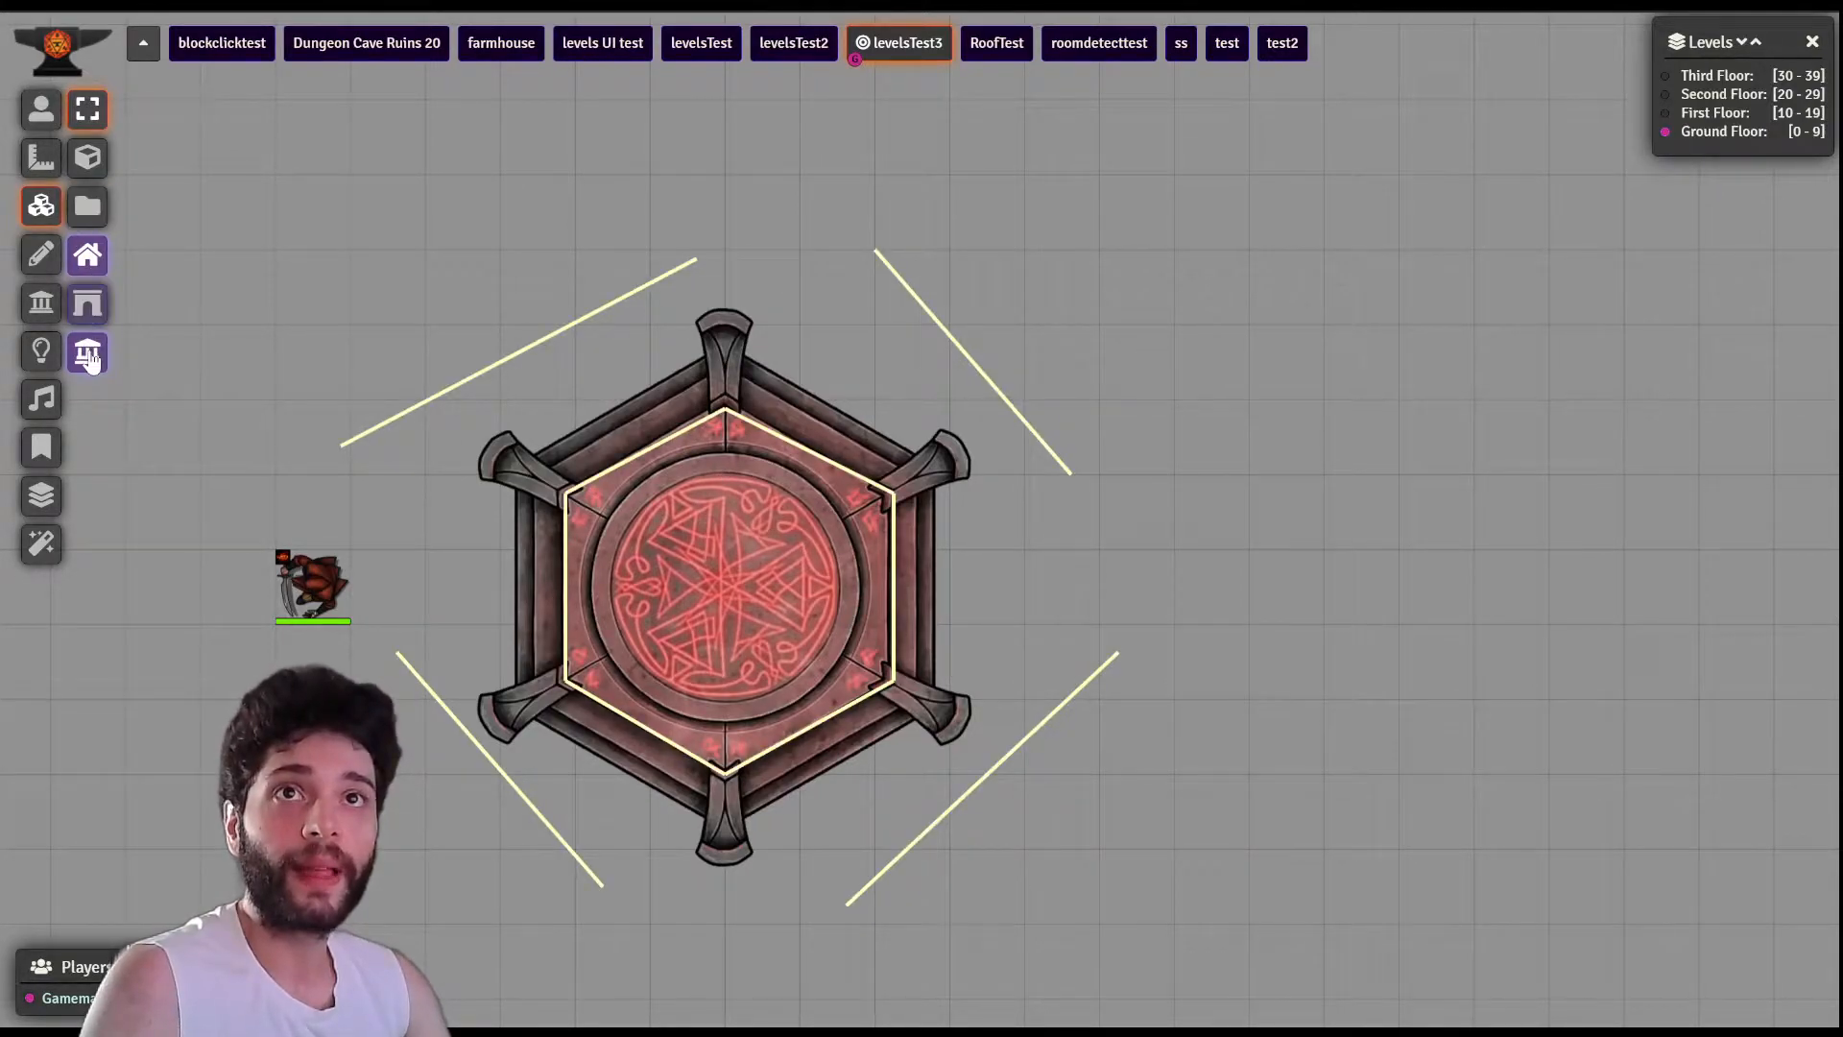
double_click(710, 549)
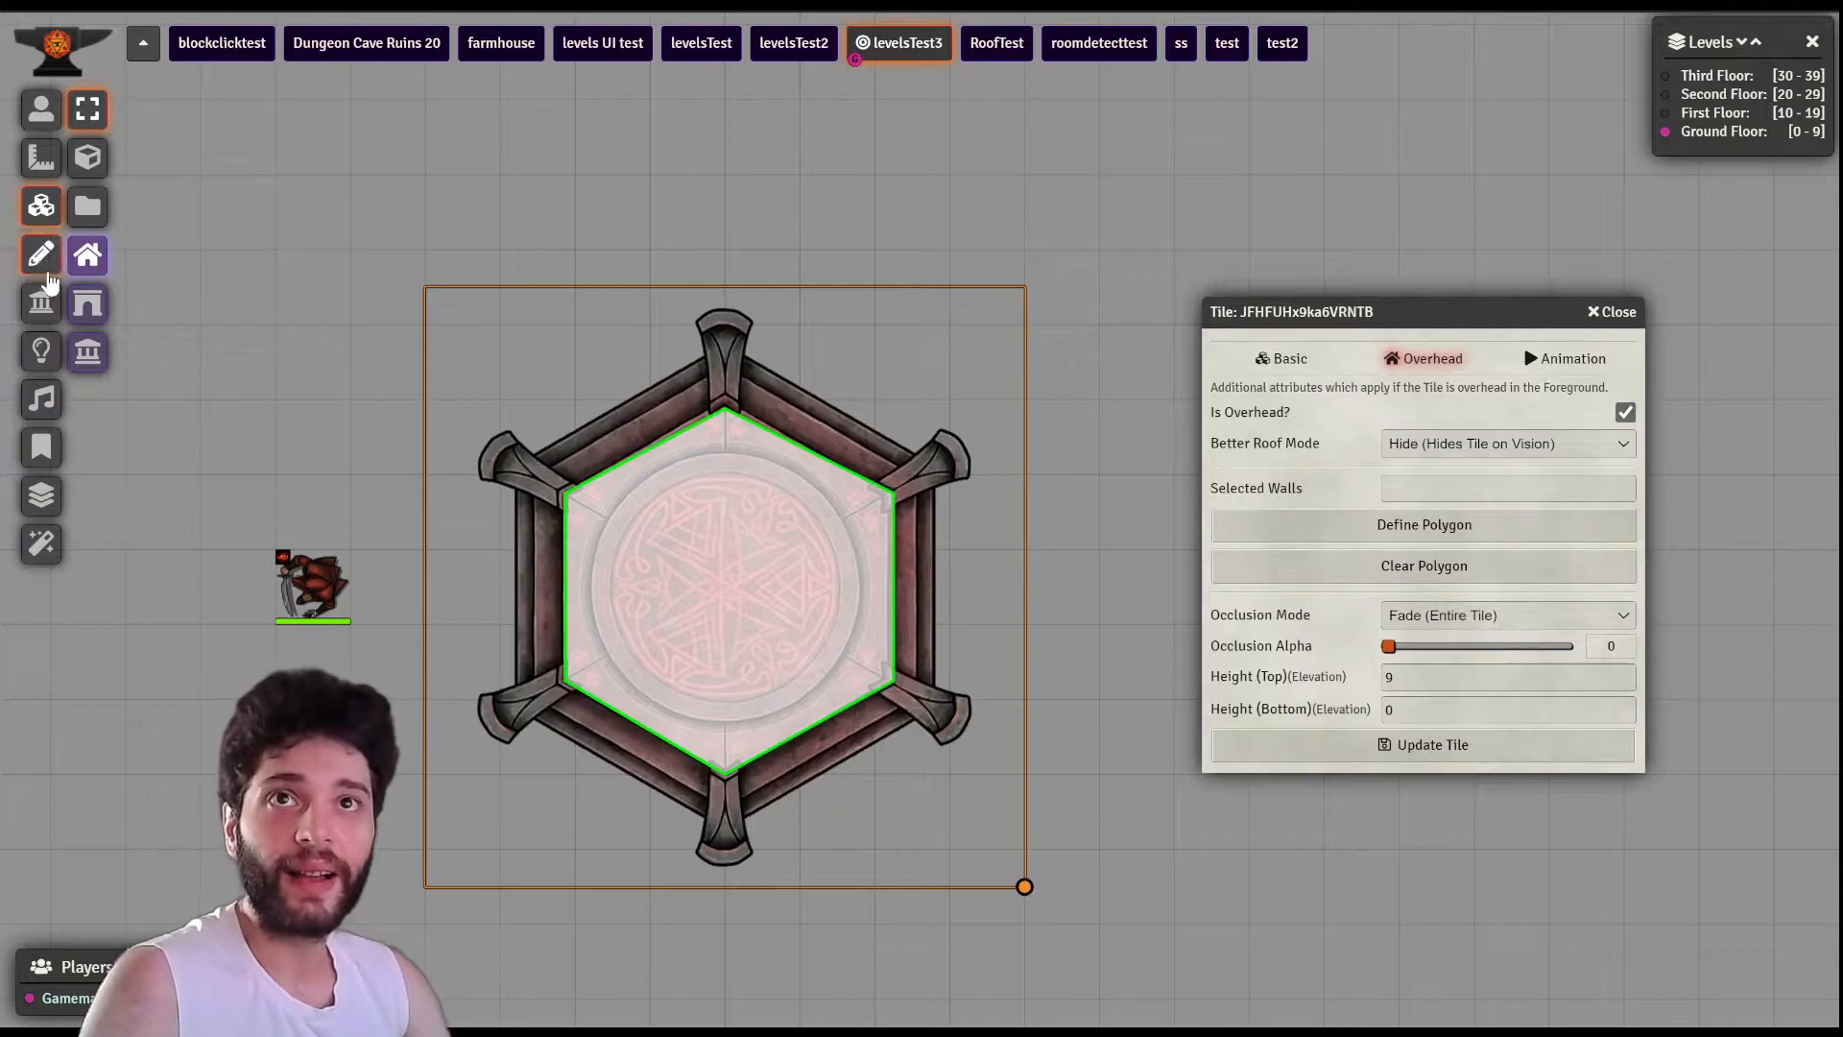
- Move both ends of each of the four outer walls inward so all four lie completely within the tile's square border
click(44, 305)
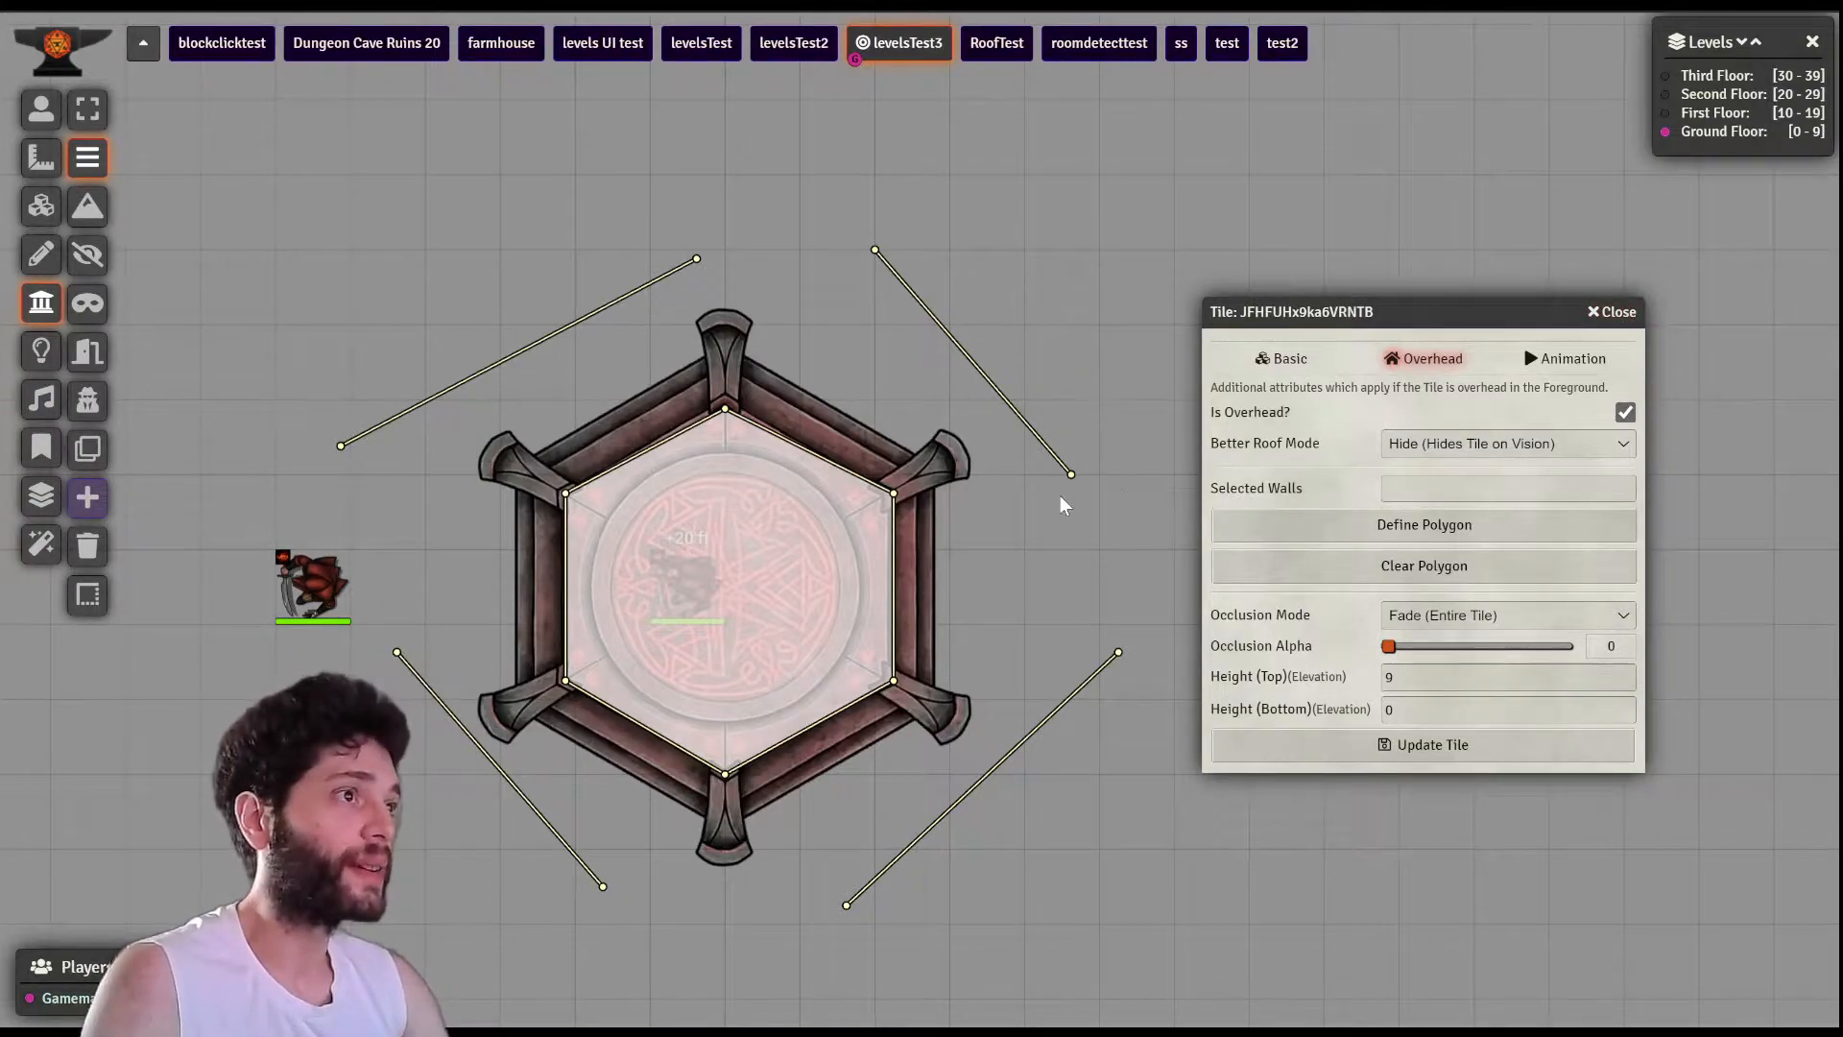
mouse_move(1069, 474)
drag(1070, 474, 967, 539)
drag(875, 251, 818, 325)
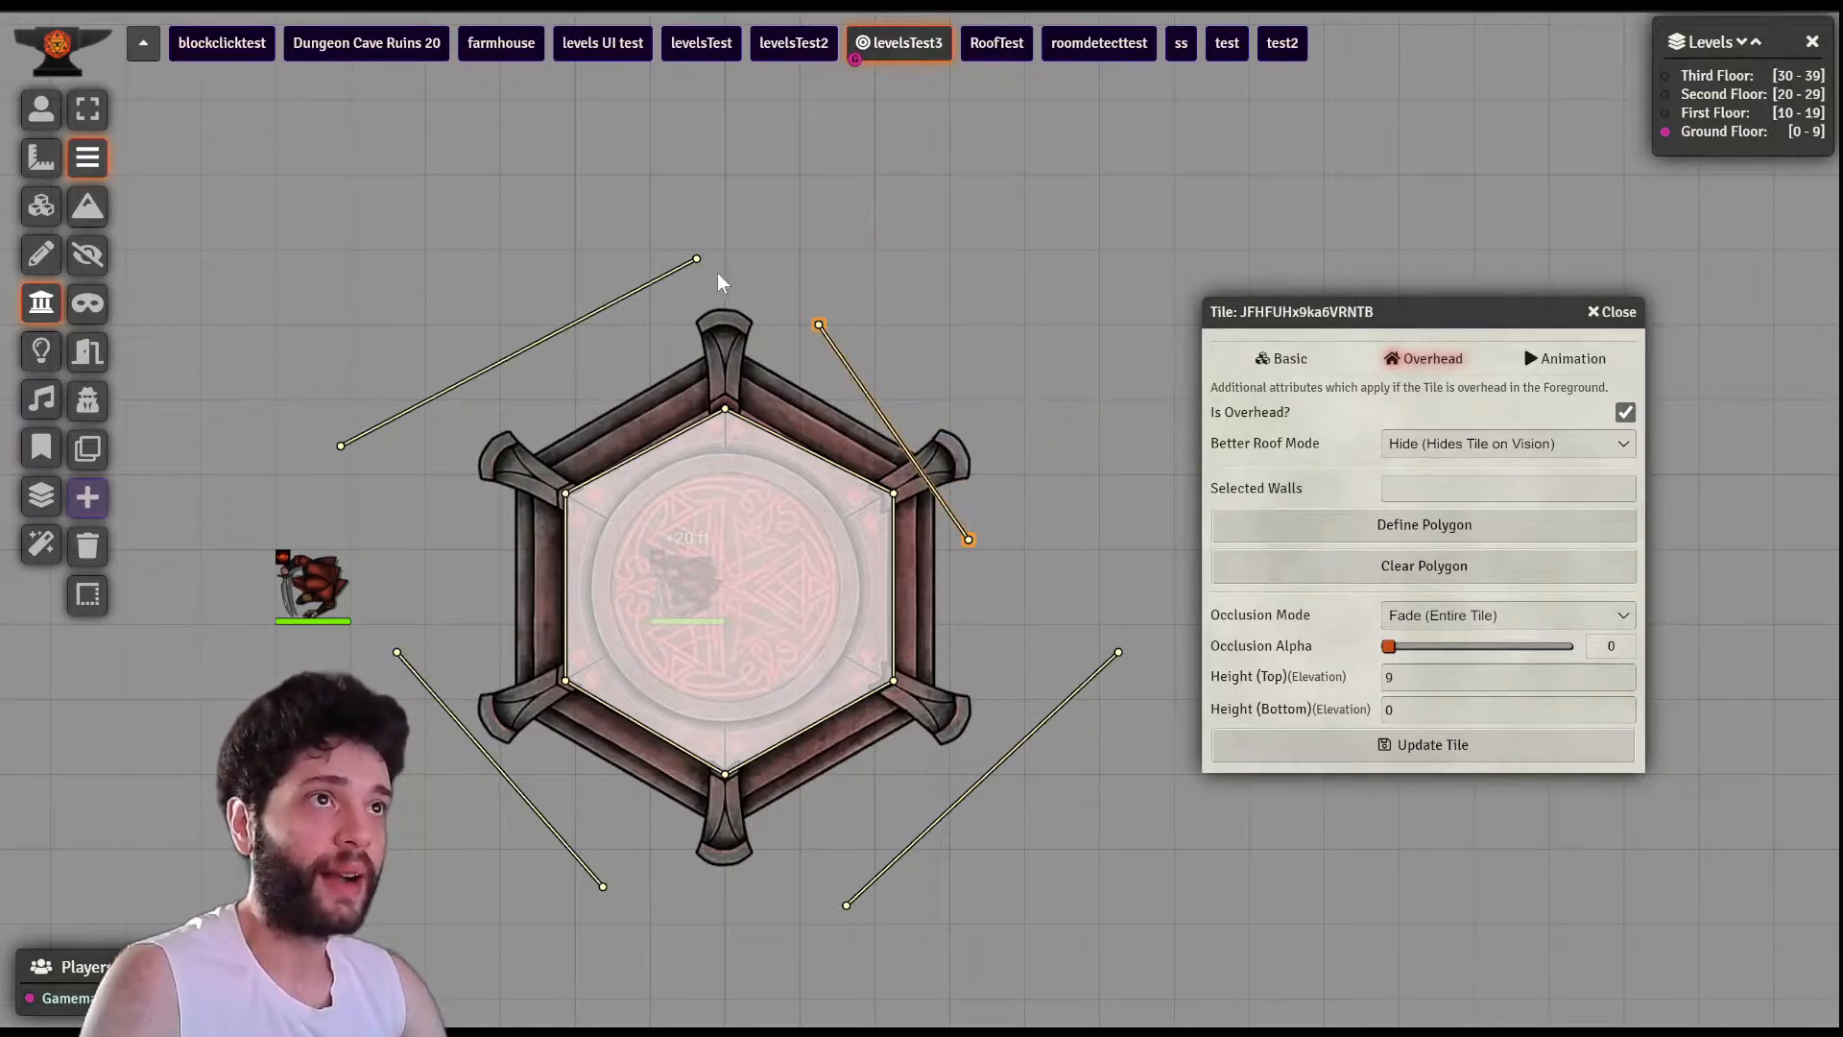
drag(697, 259, 706, 306)
drag(341, 446, 435, 502)
drag(397, 653, 472, 614)
drag(603, 886, 631, 849)
drag(846, 904, 809, 840)
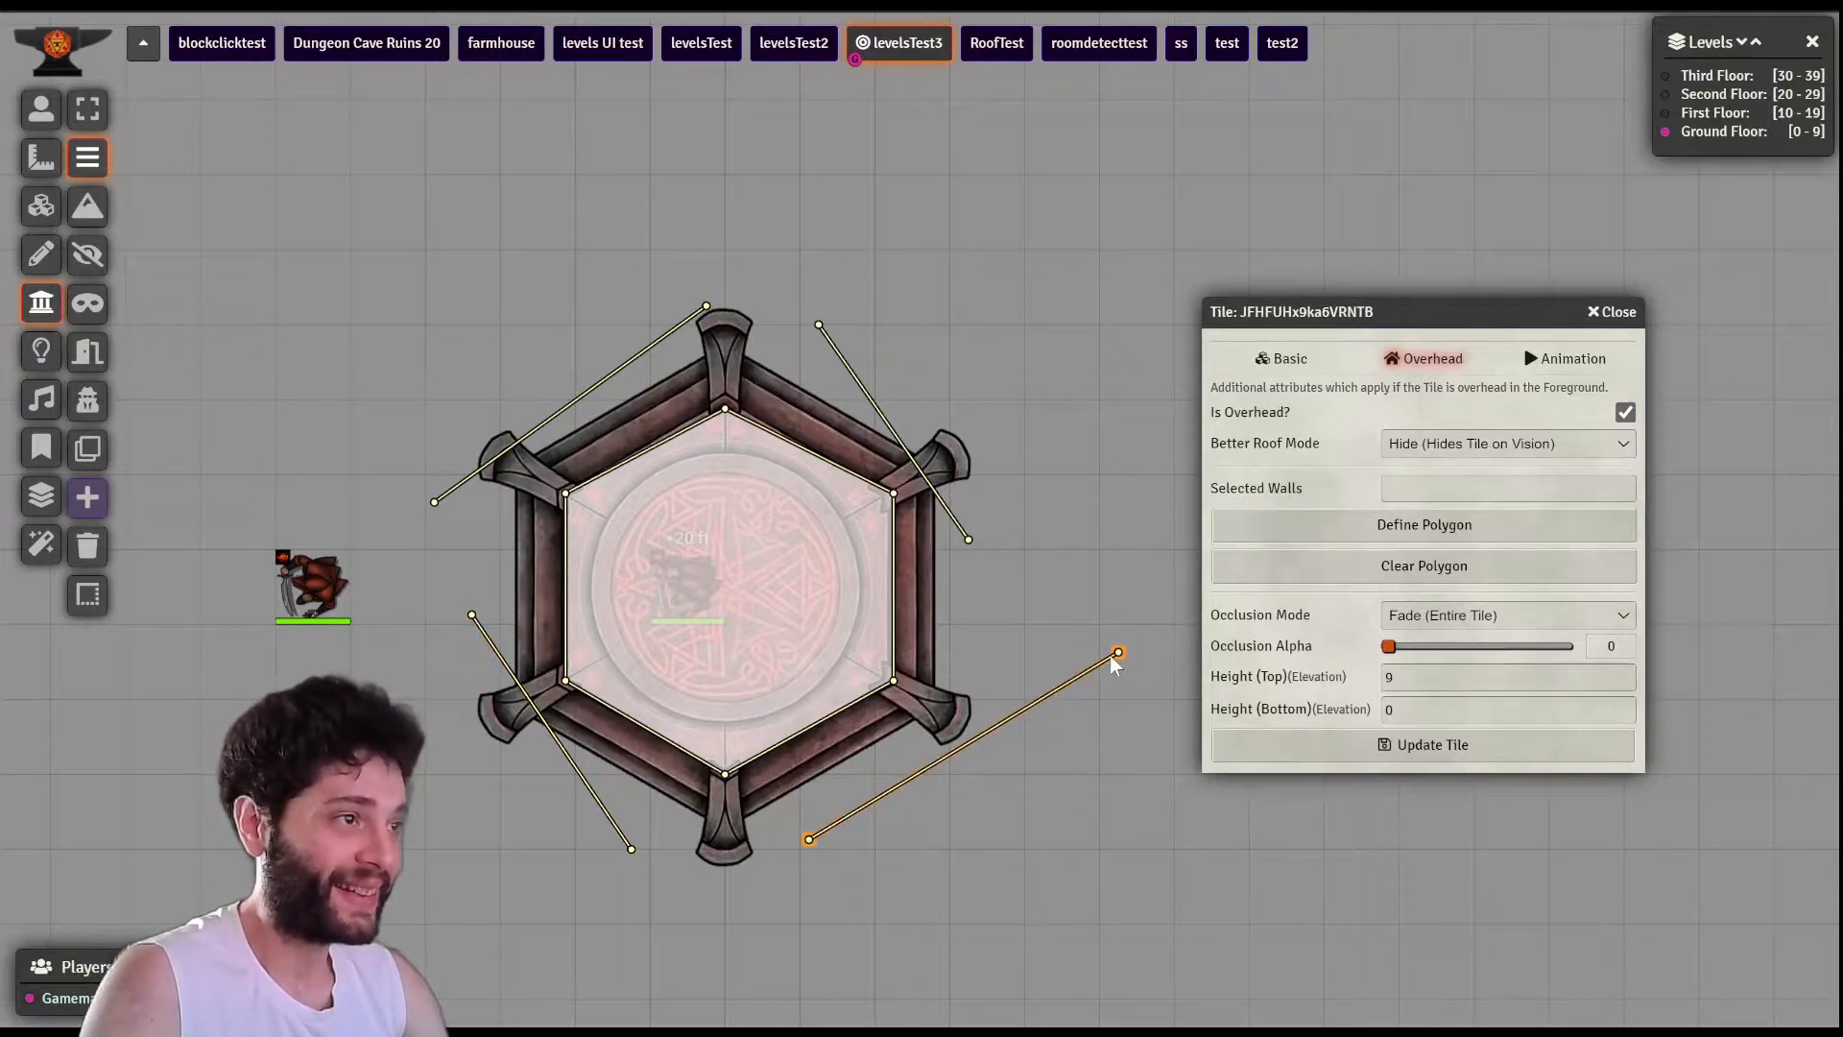
drag(1115, 654, 977, 680)
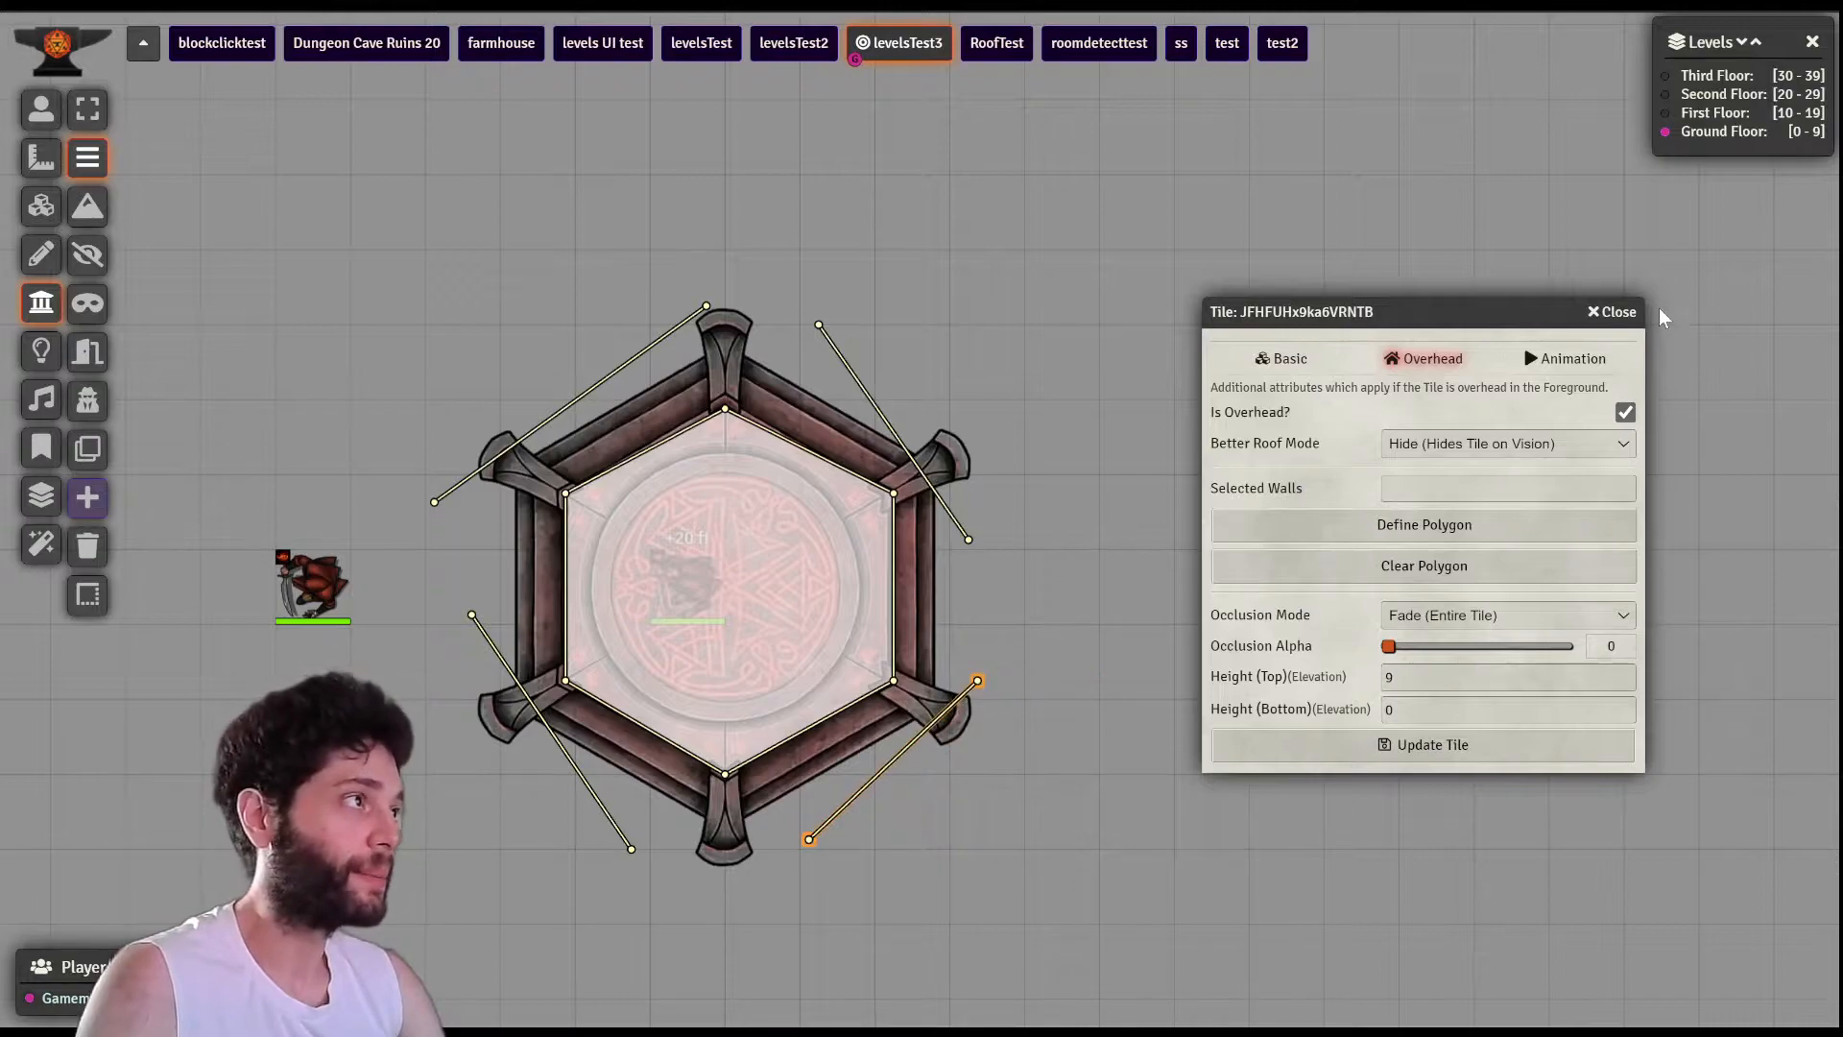
- Reopen the hexagonal tile's Overhead settings and compare its highlighted roof polygon with the repositioned outer walls
click(1612, 312)
click(42, 206)
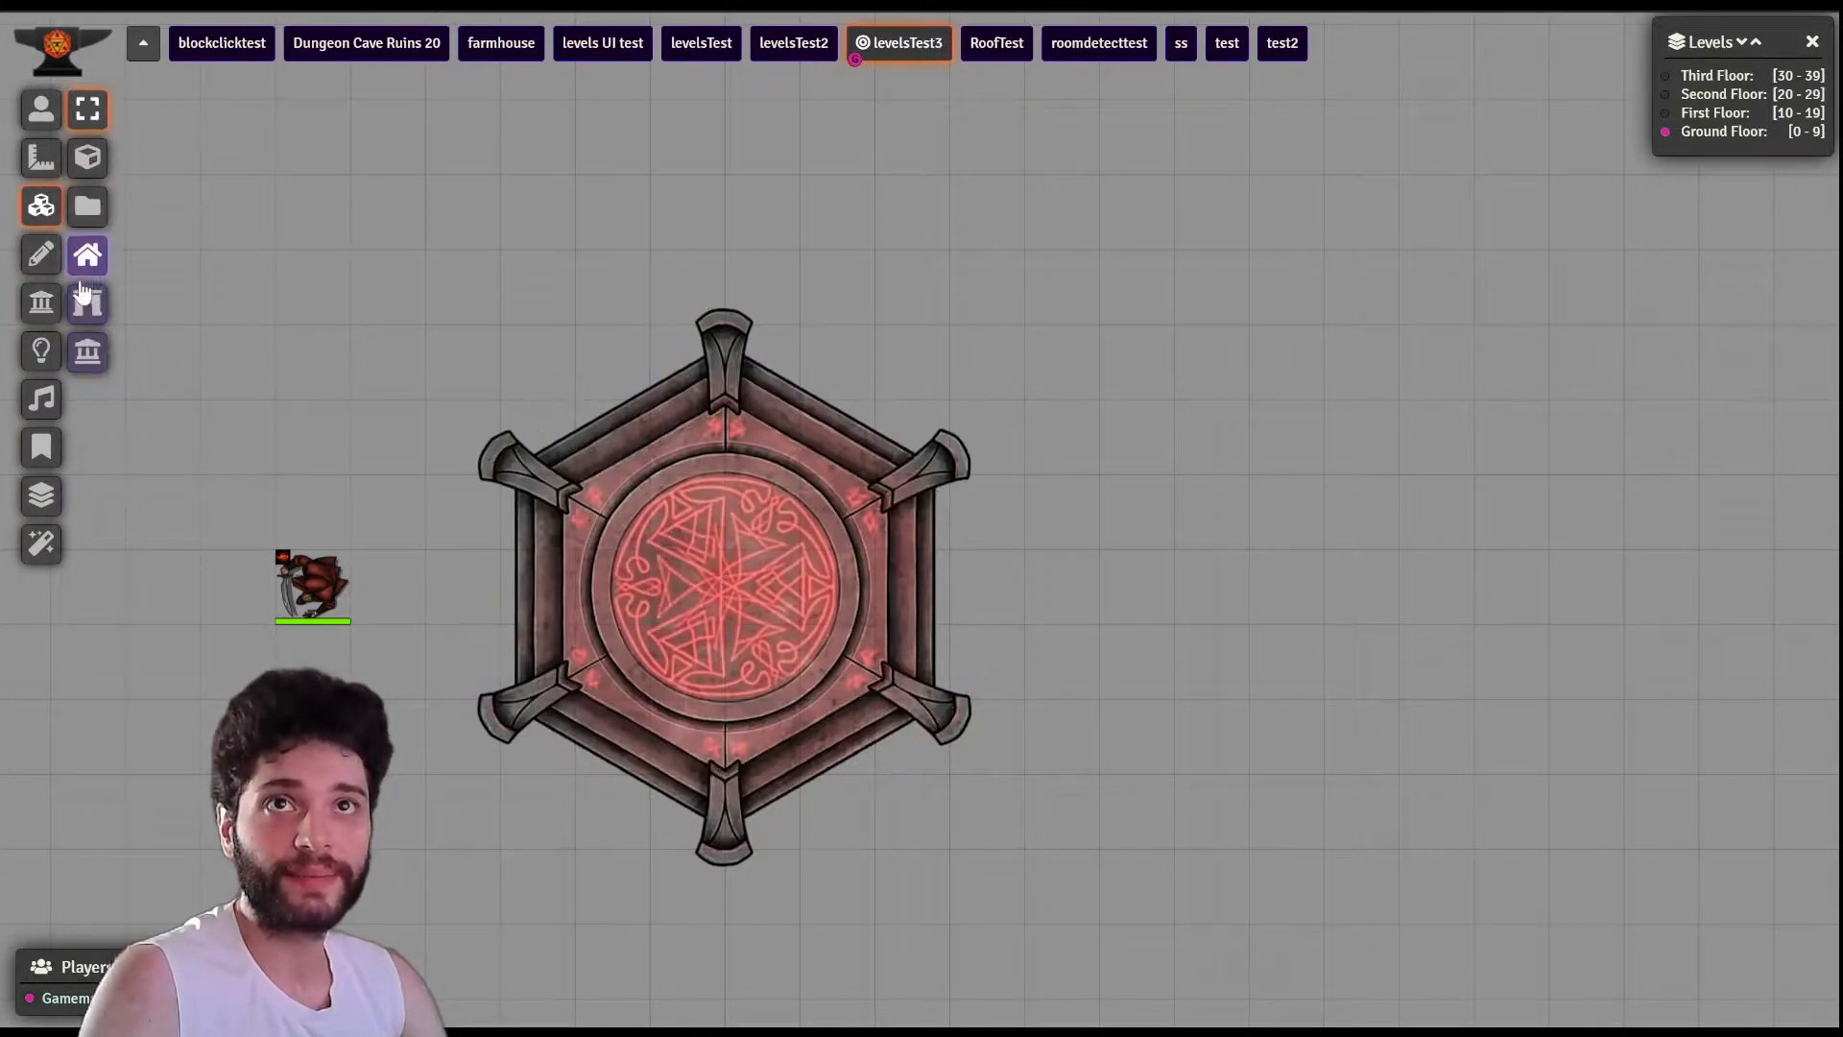
click(648, 503)
double_click(816, 595)
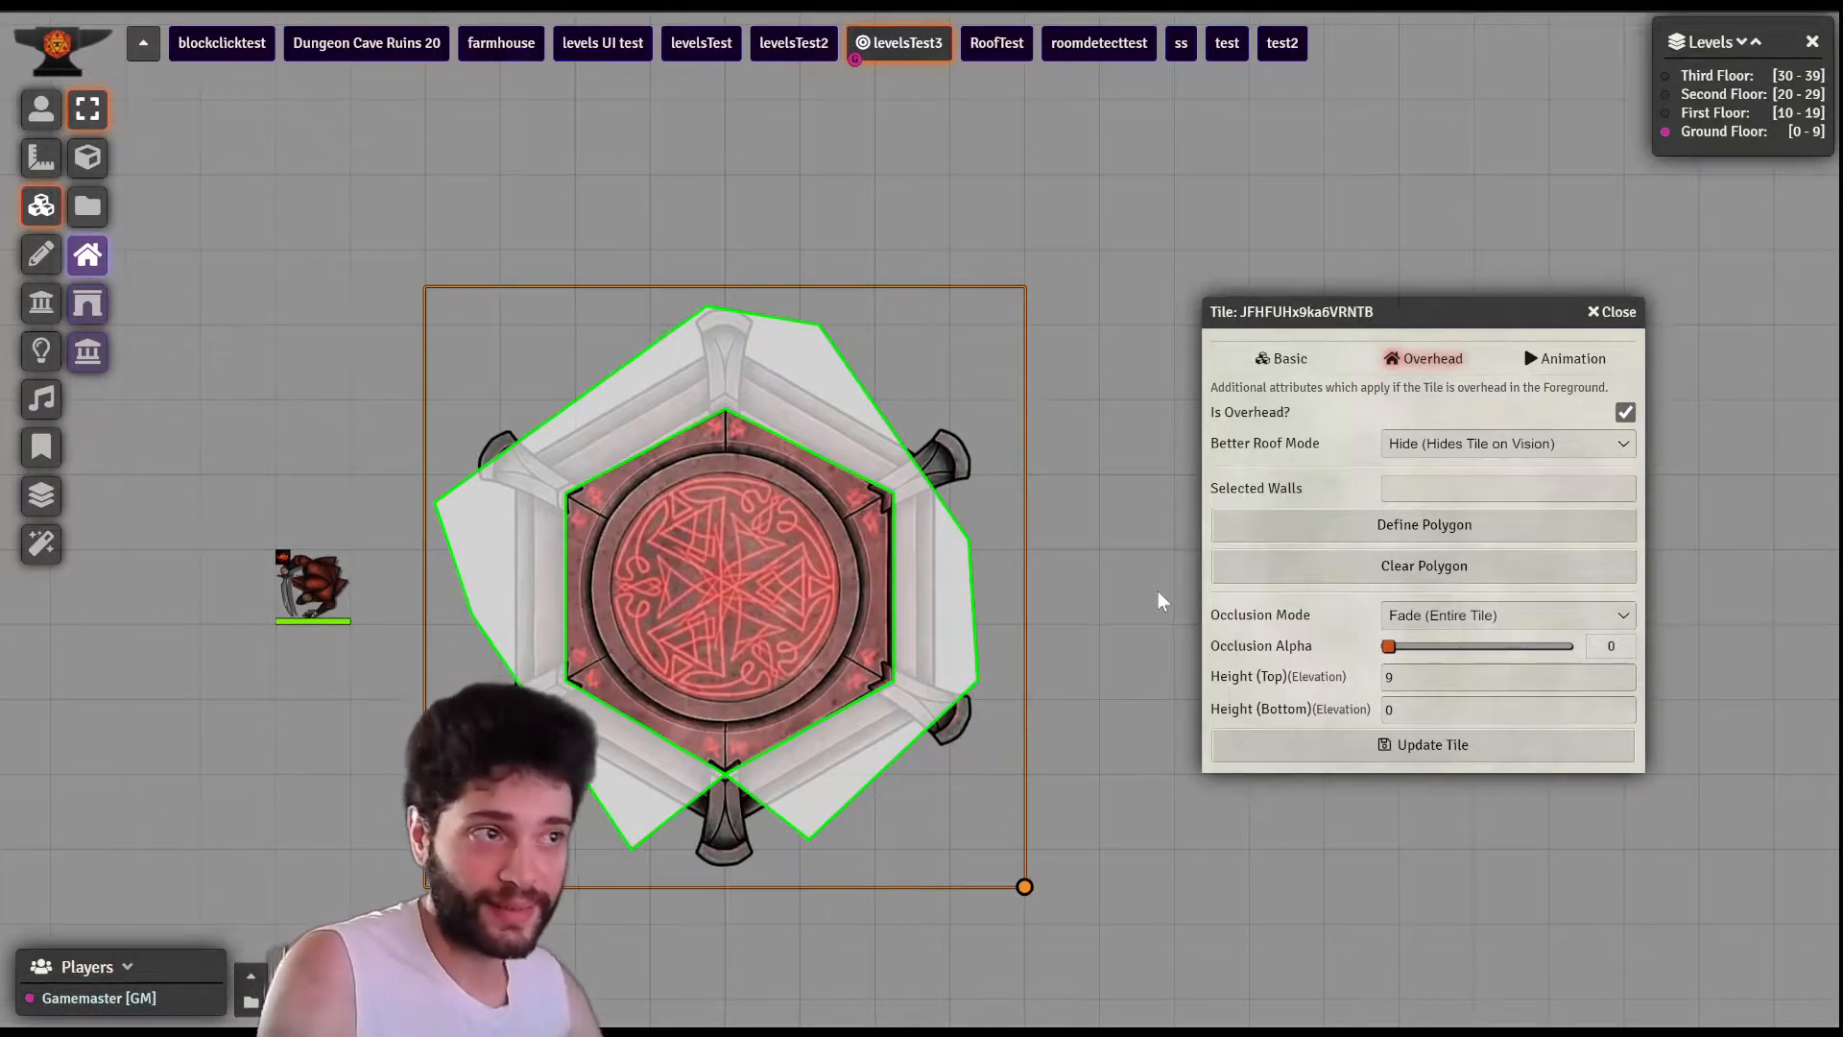
mouse_move(698, 422)
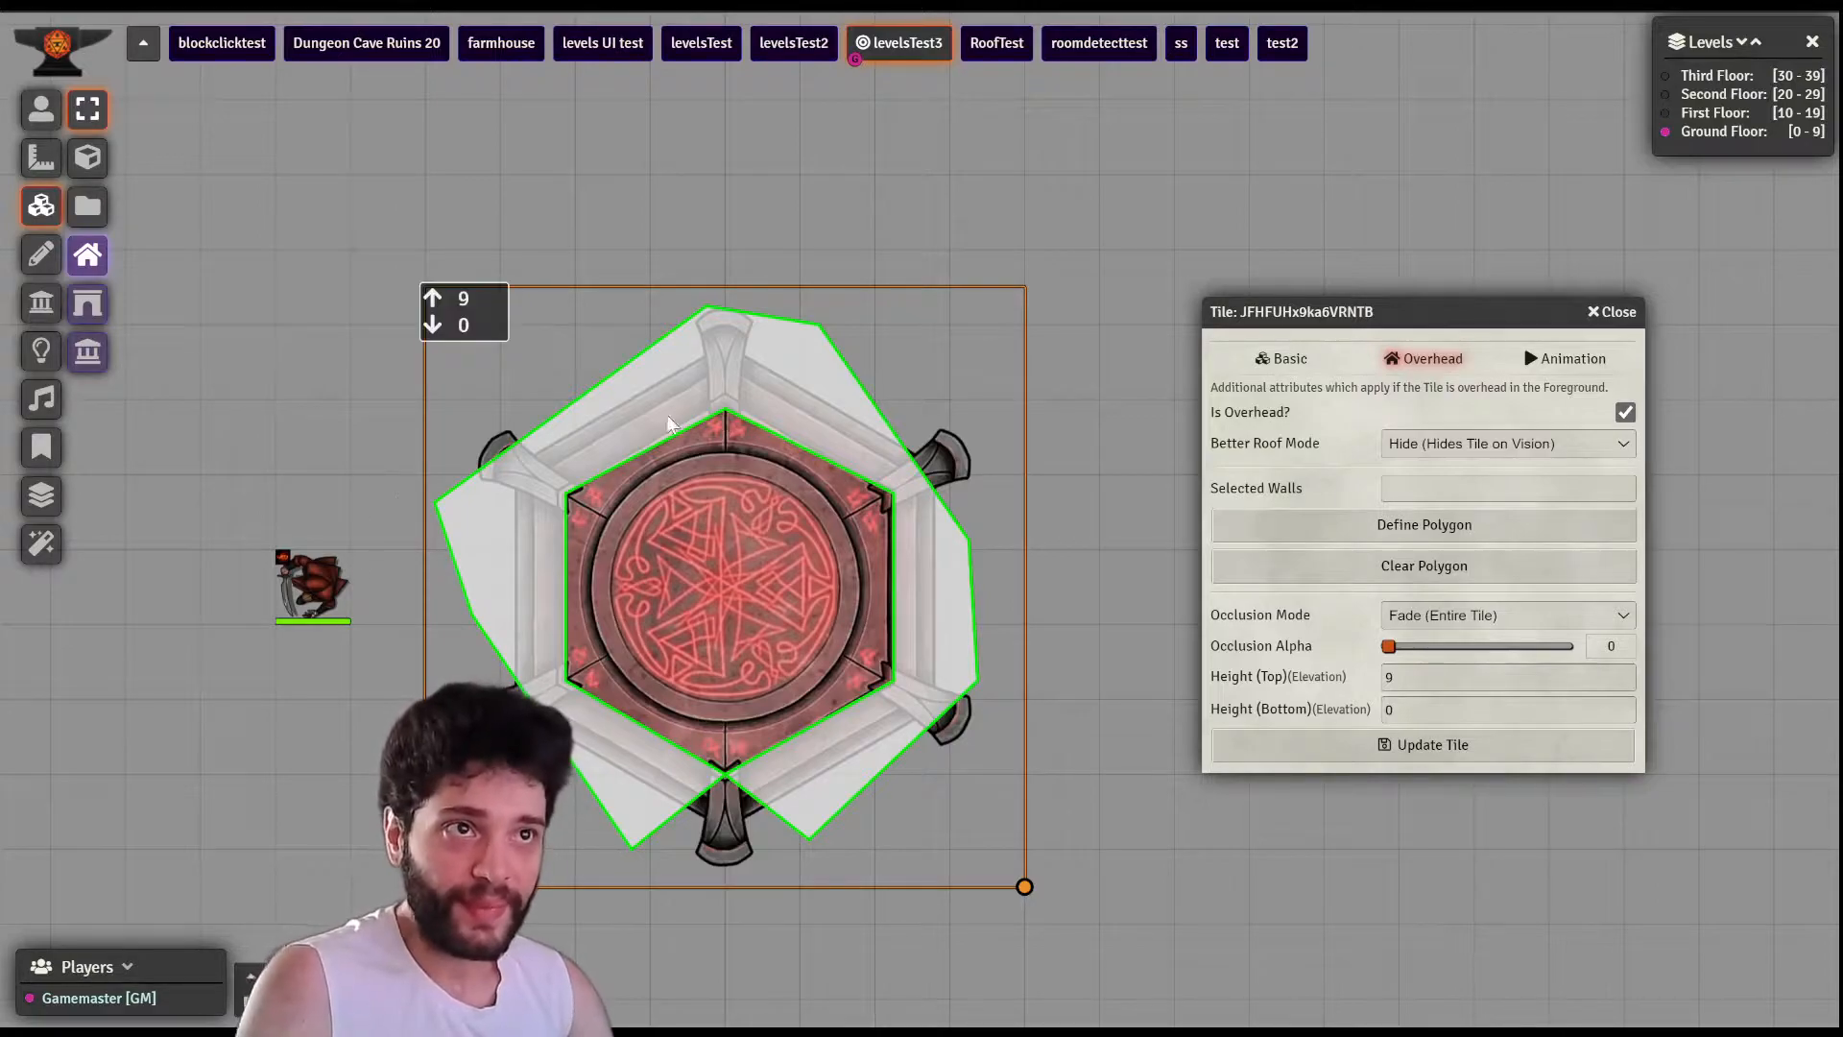
click(33, 306)
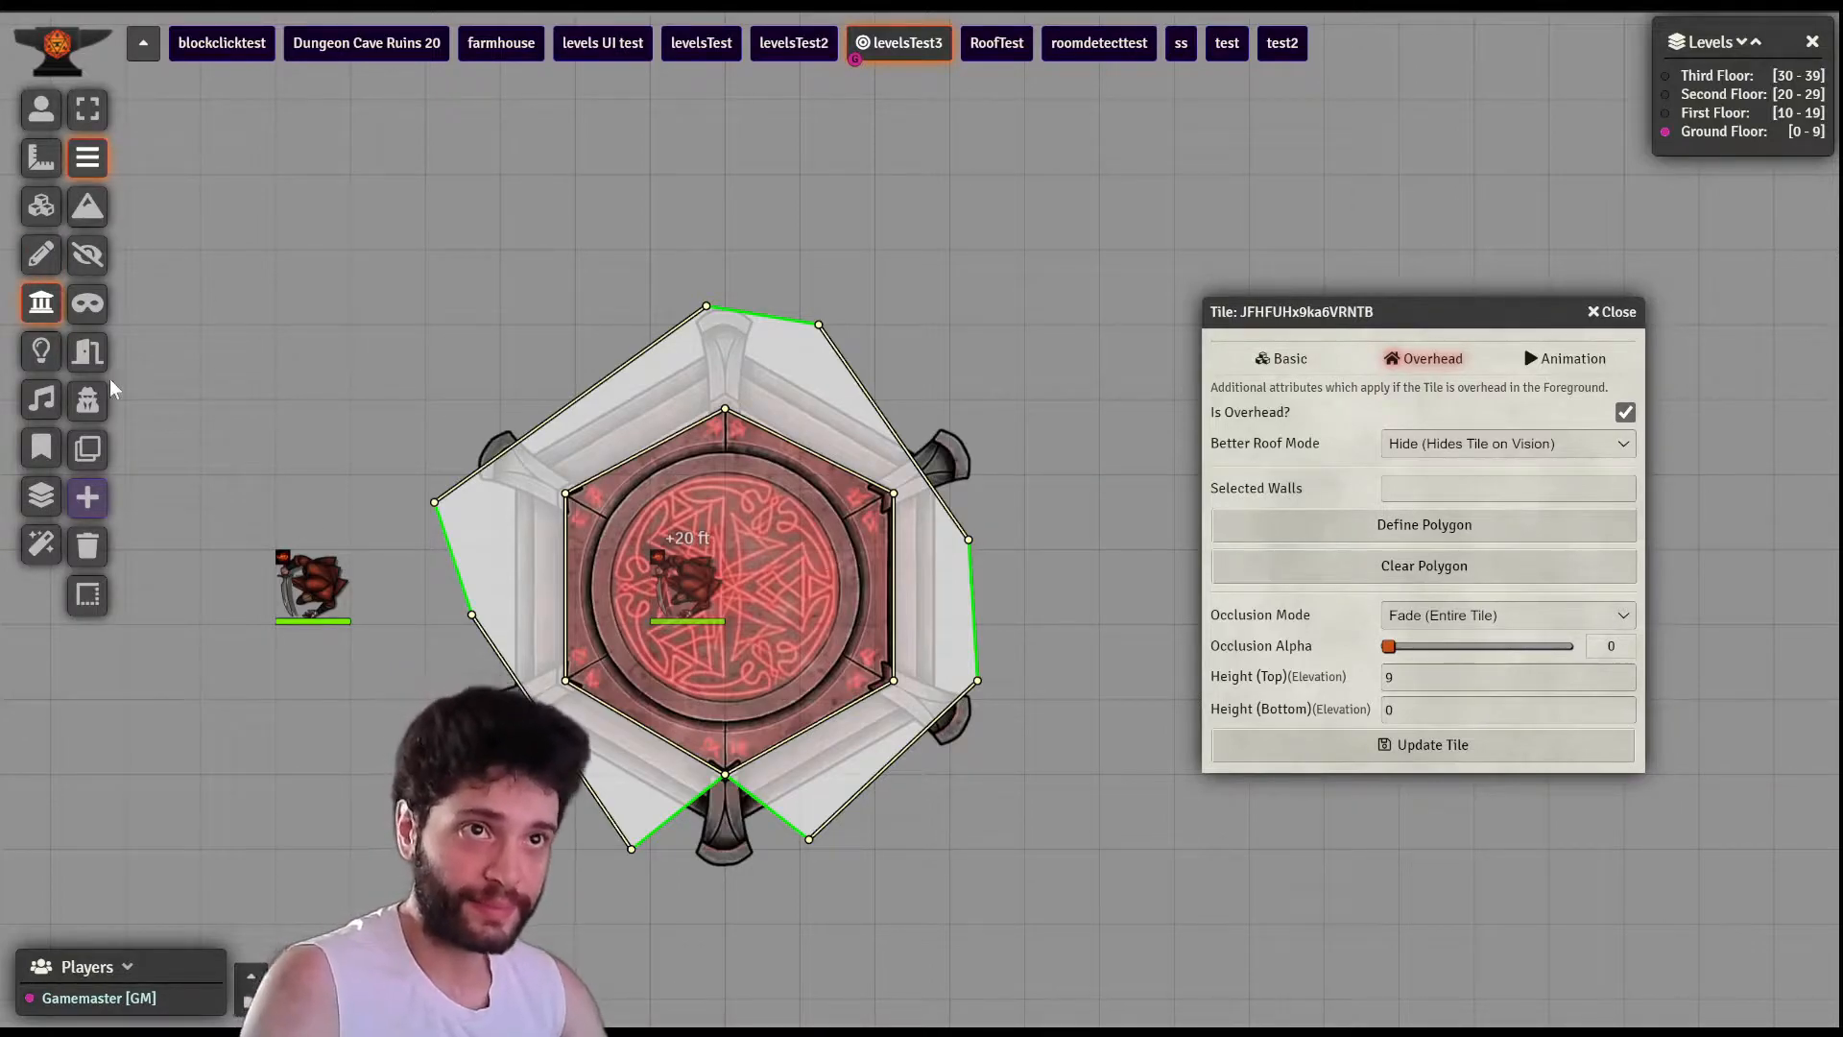
click(37, 203)
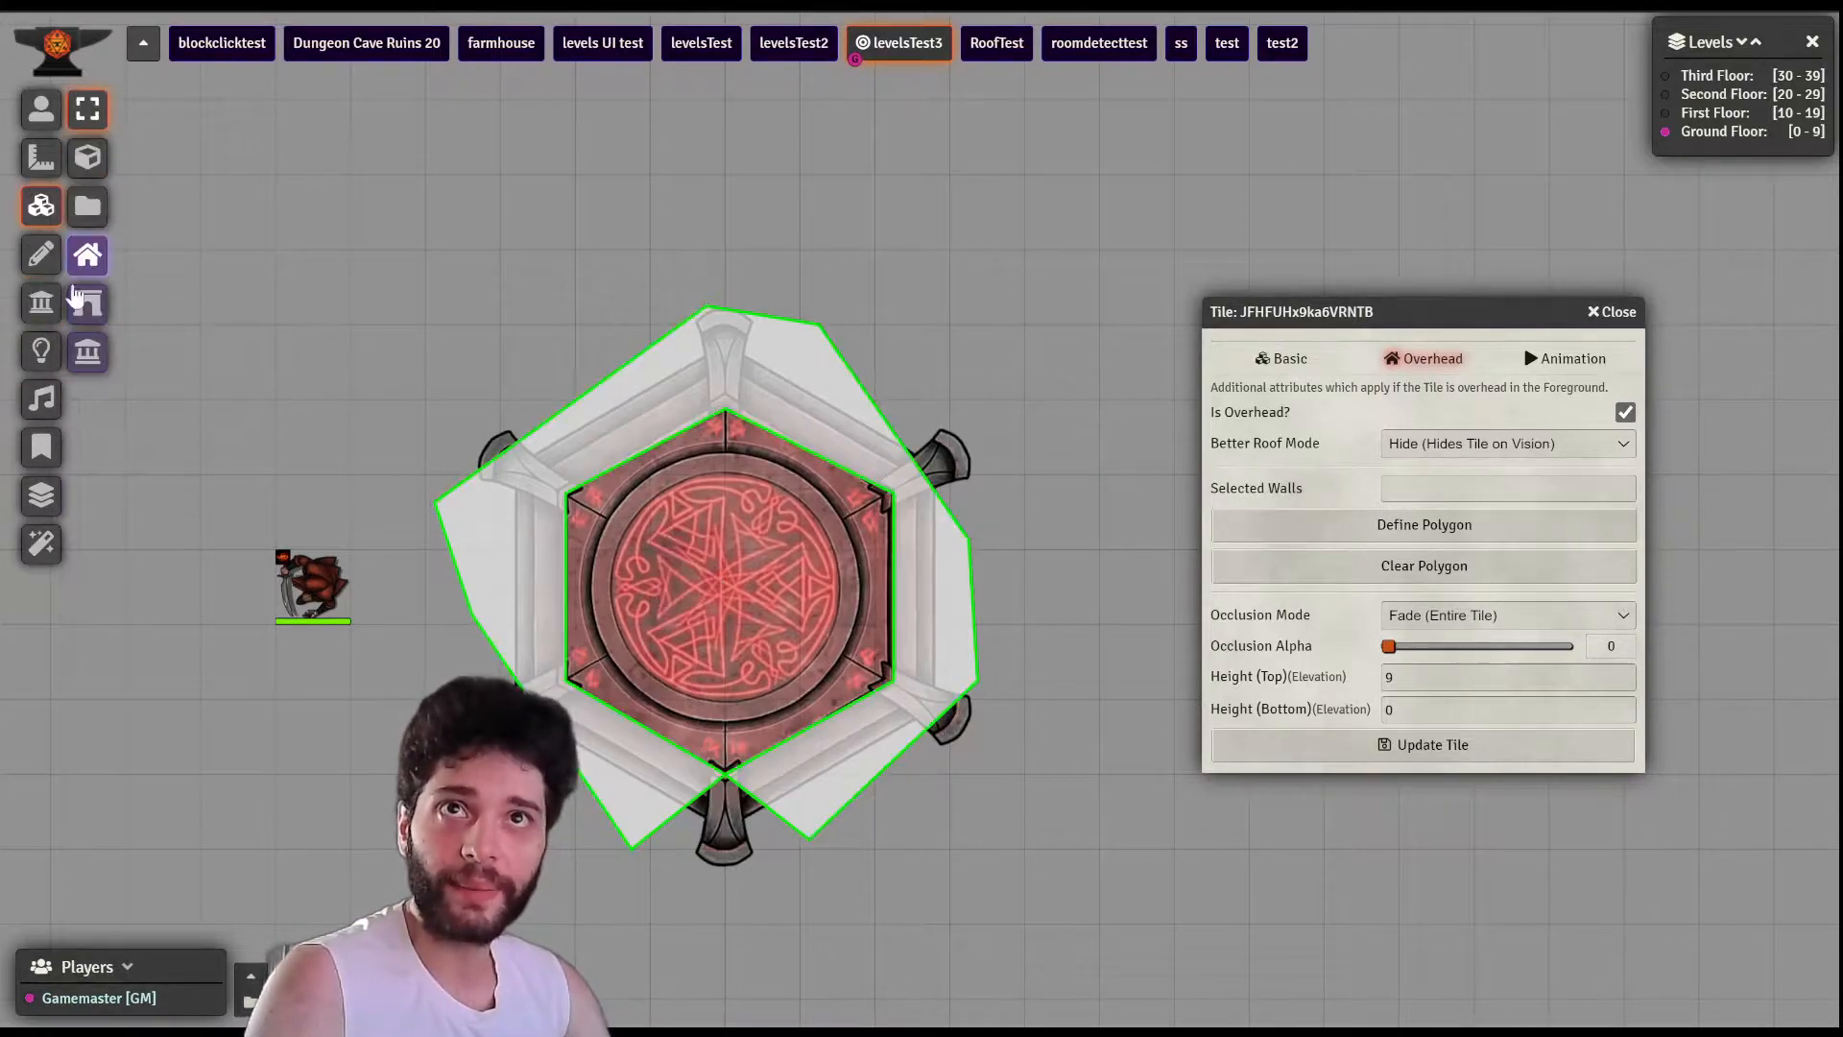
click(87, 351)
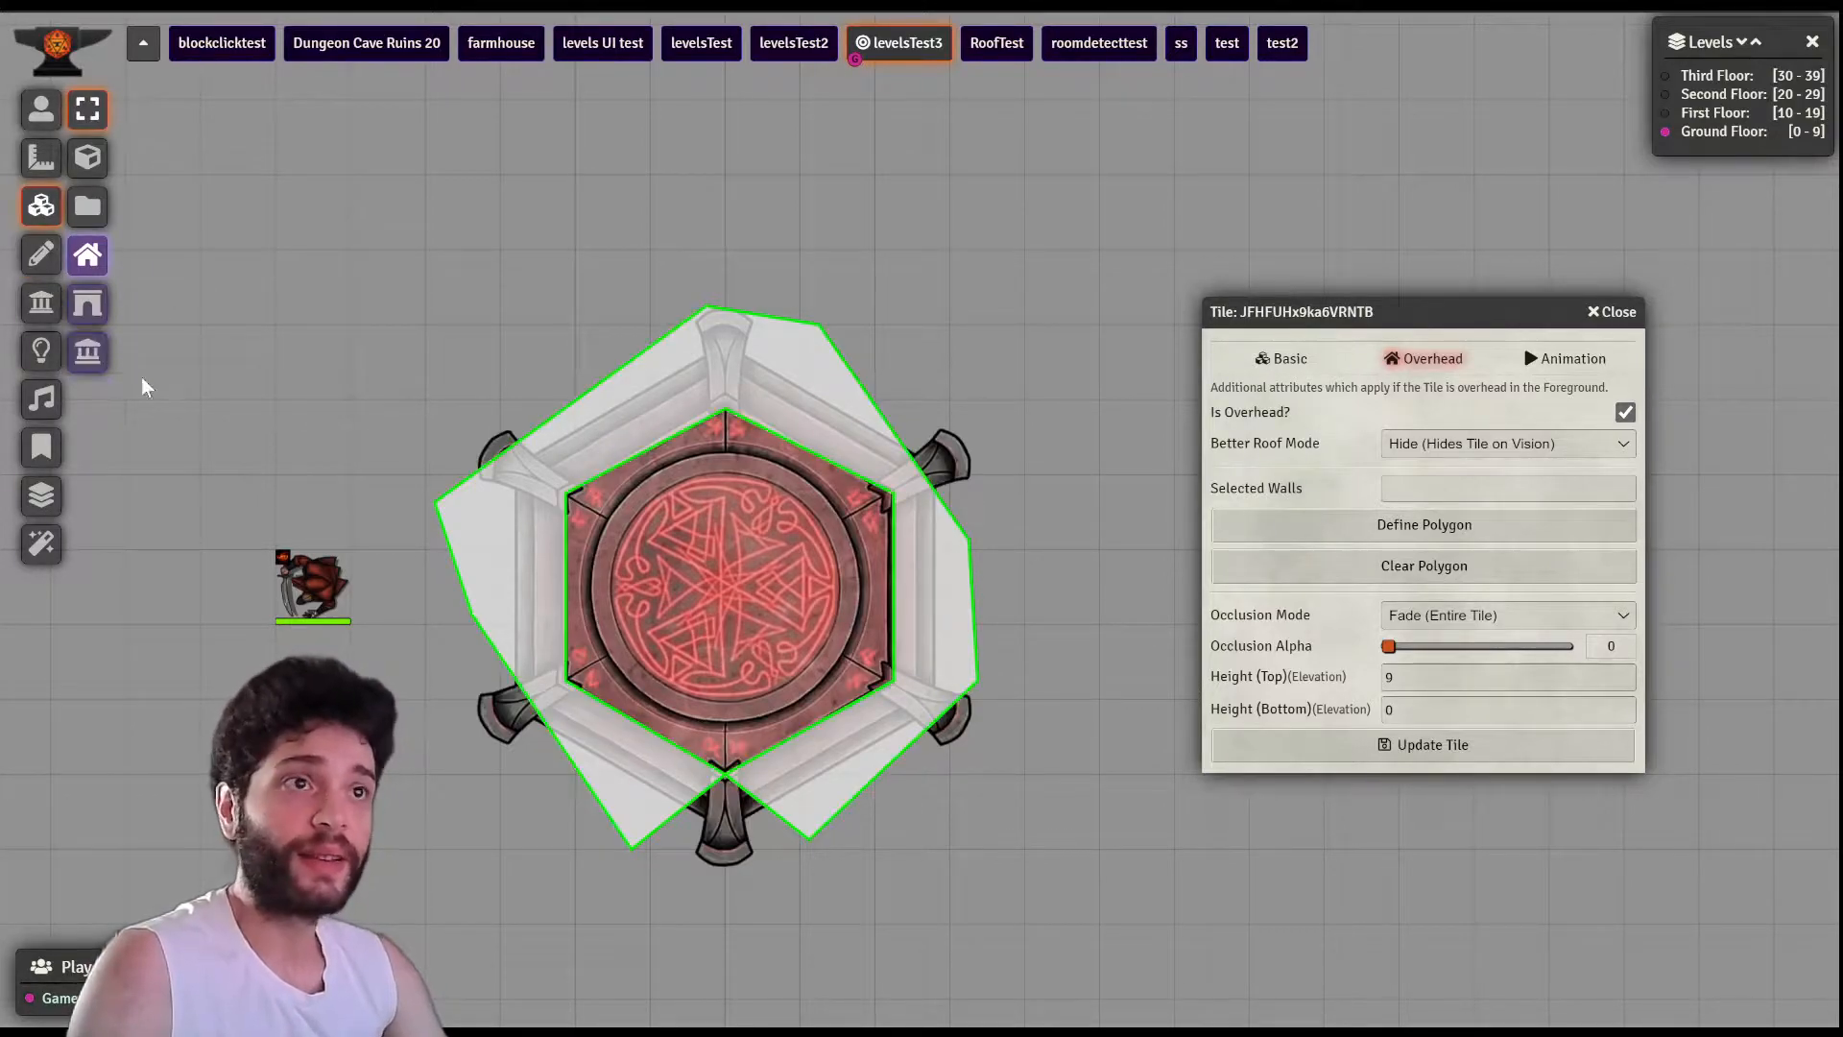
- Delete the four outer walls, keep the hexagon's walls, and reopen the tile's settings to recheck its roof polygon
click(41, 302)
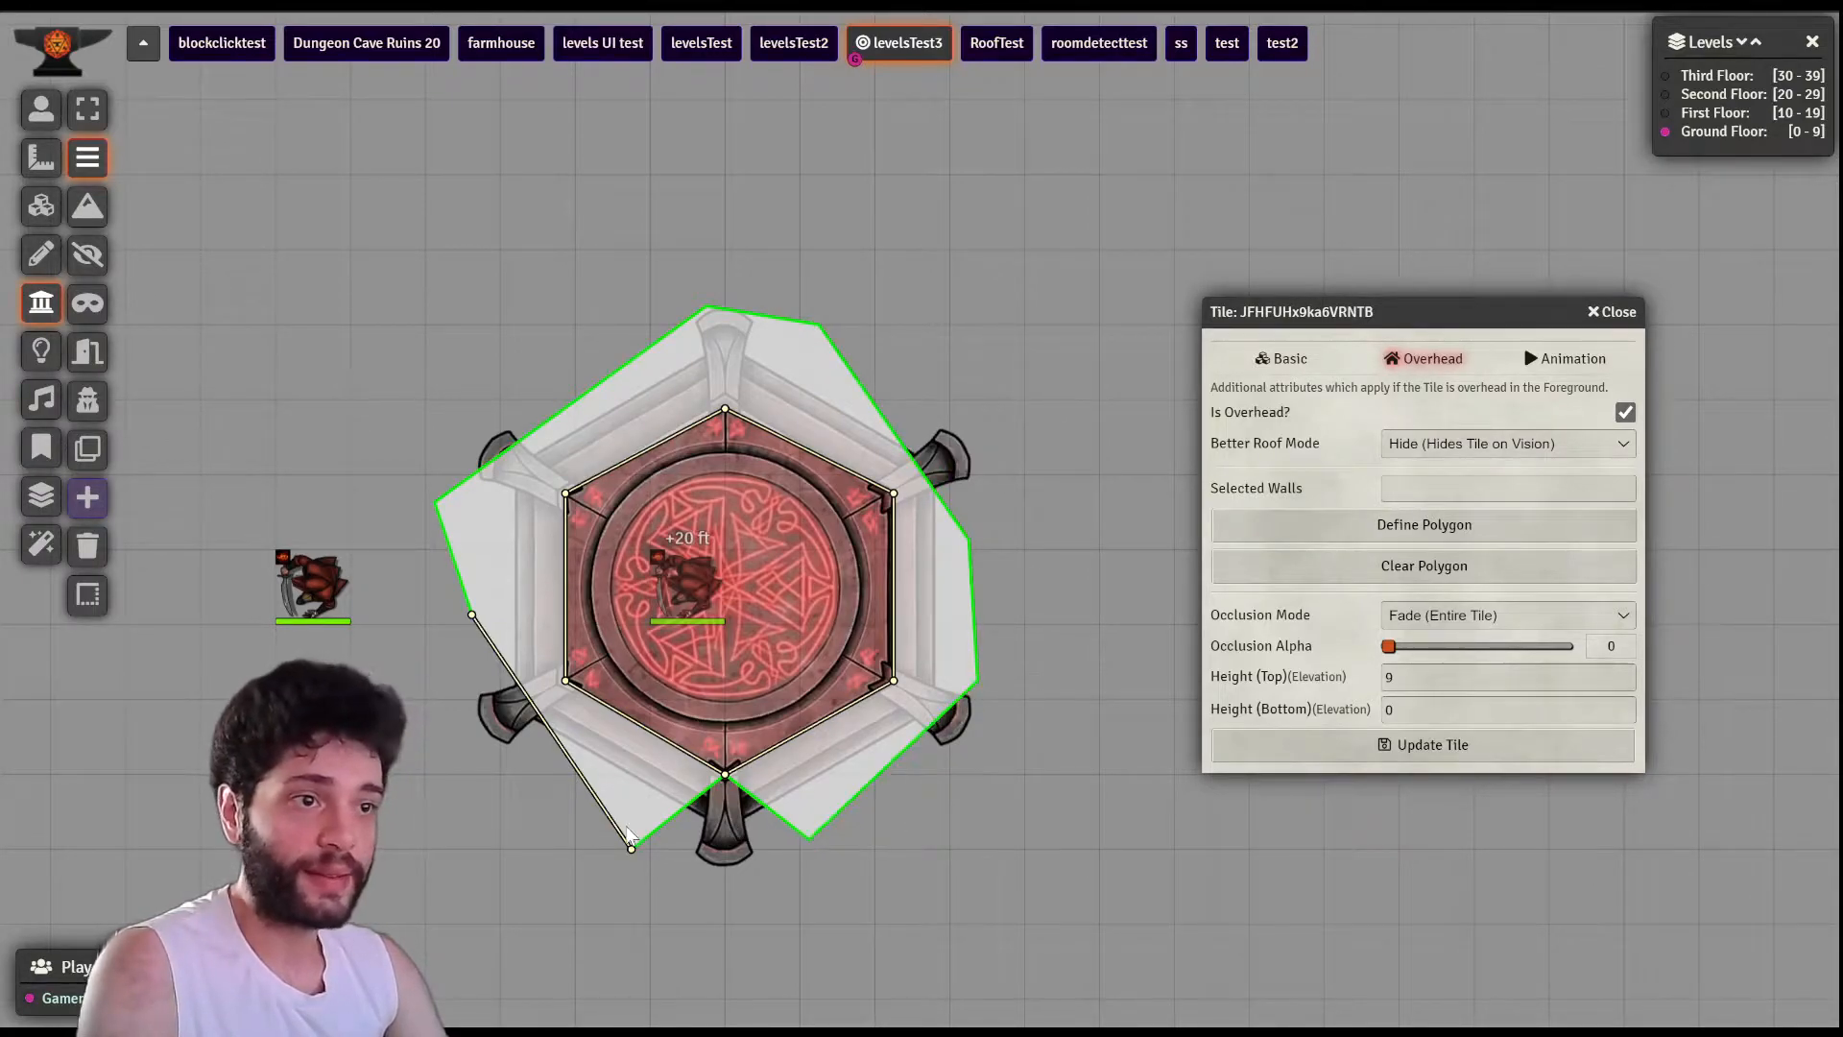
click(1615, 316)
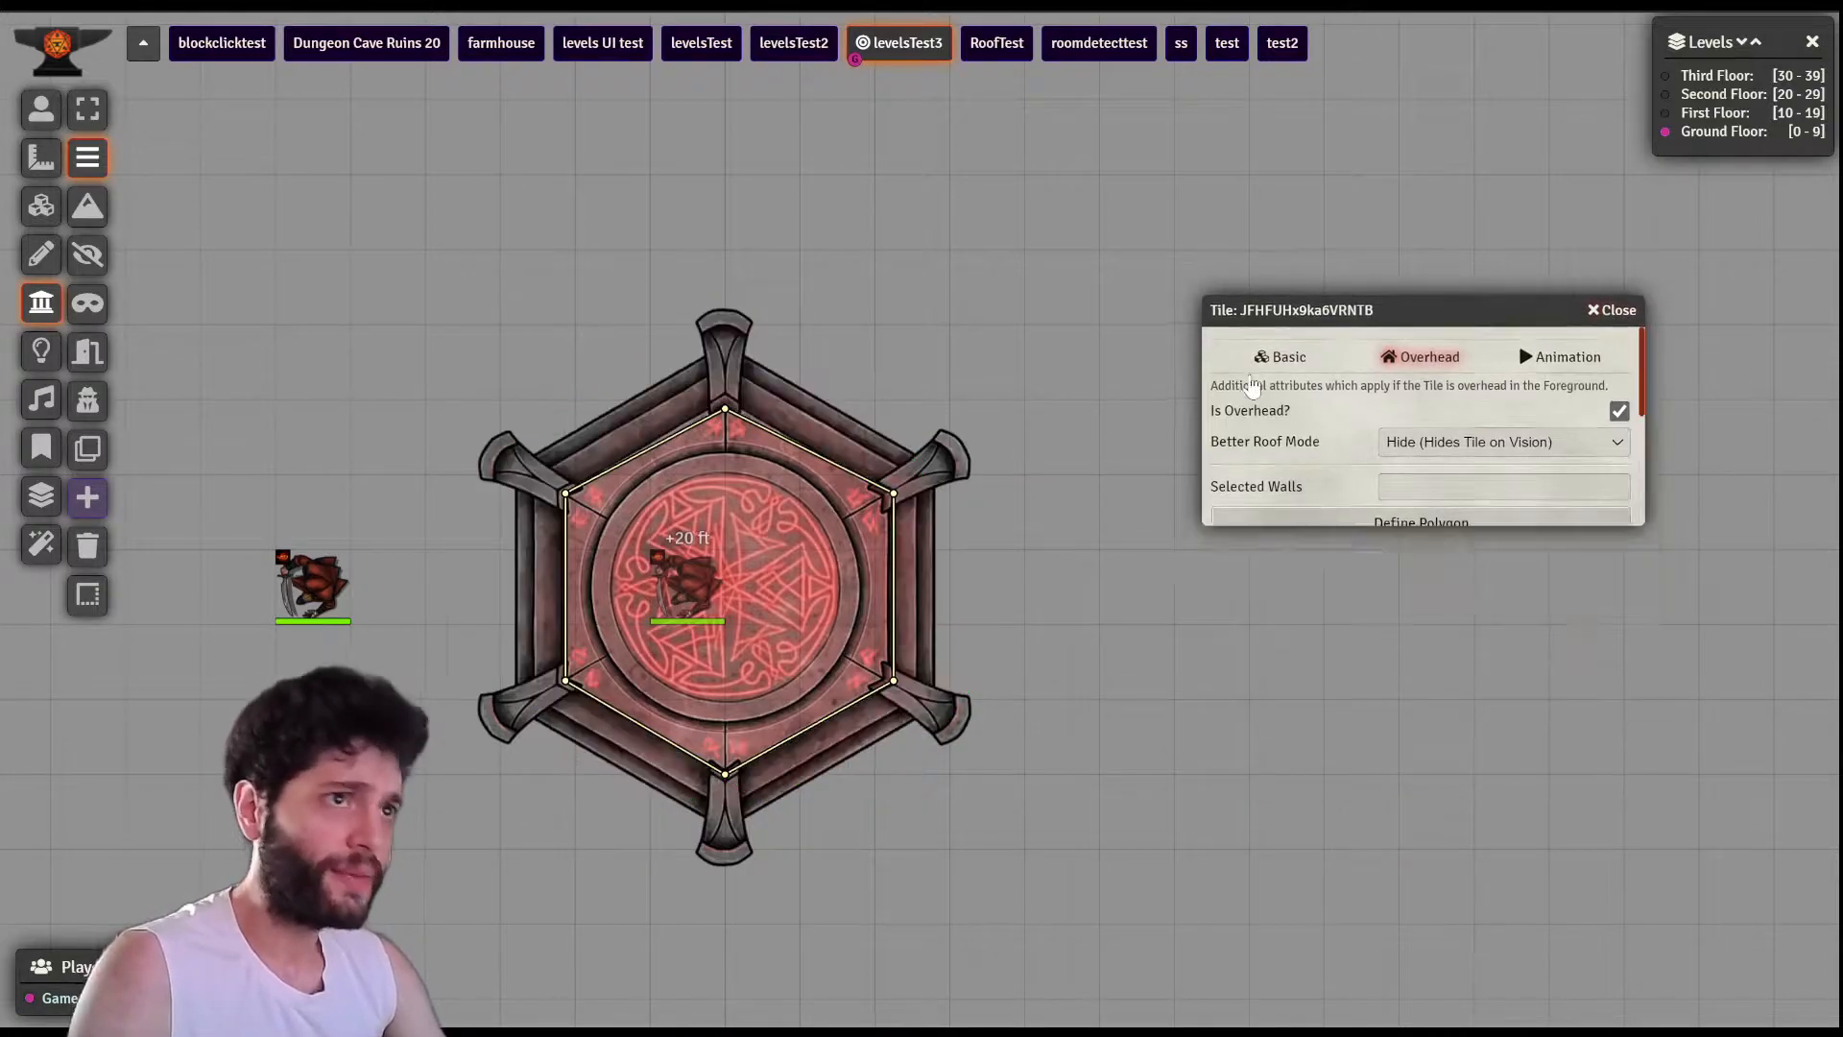
click(41, 205)
double_click(678, 551)
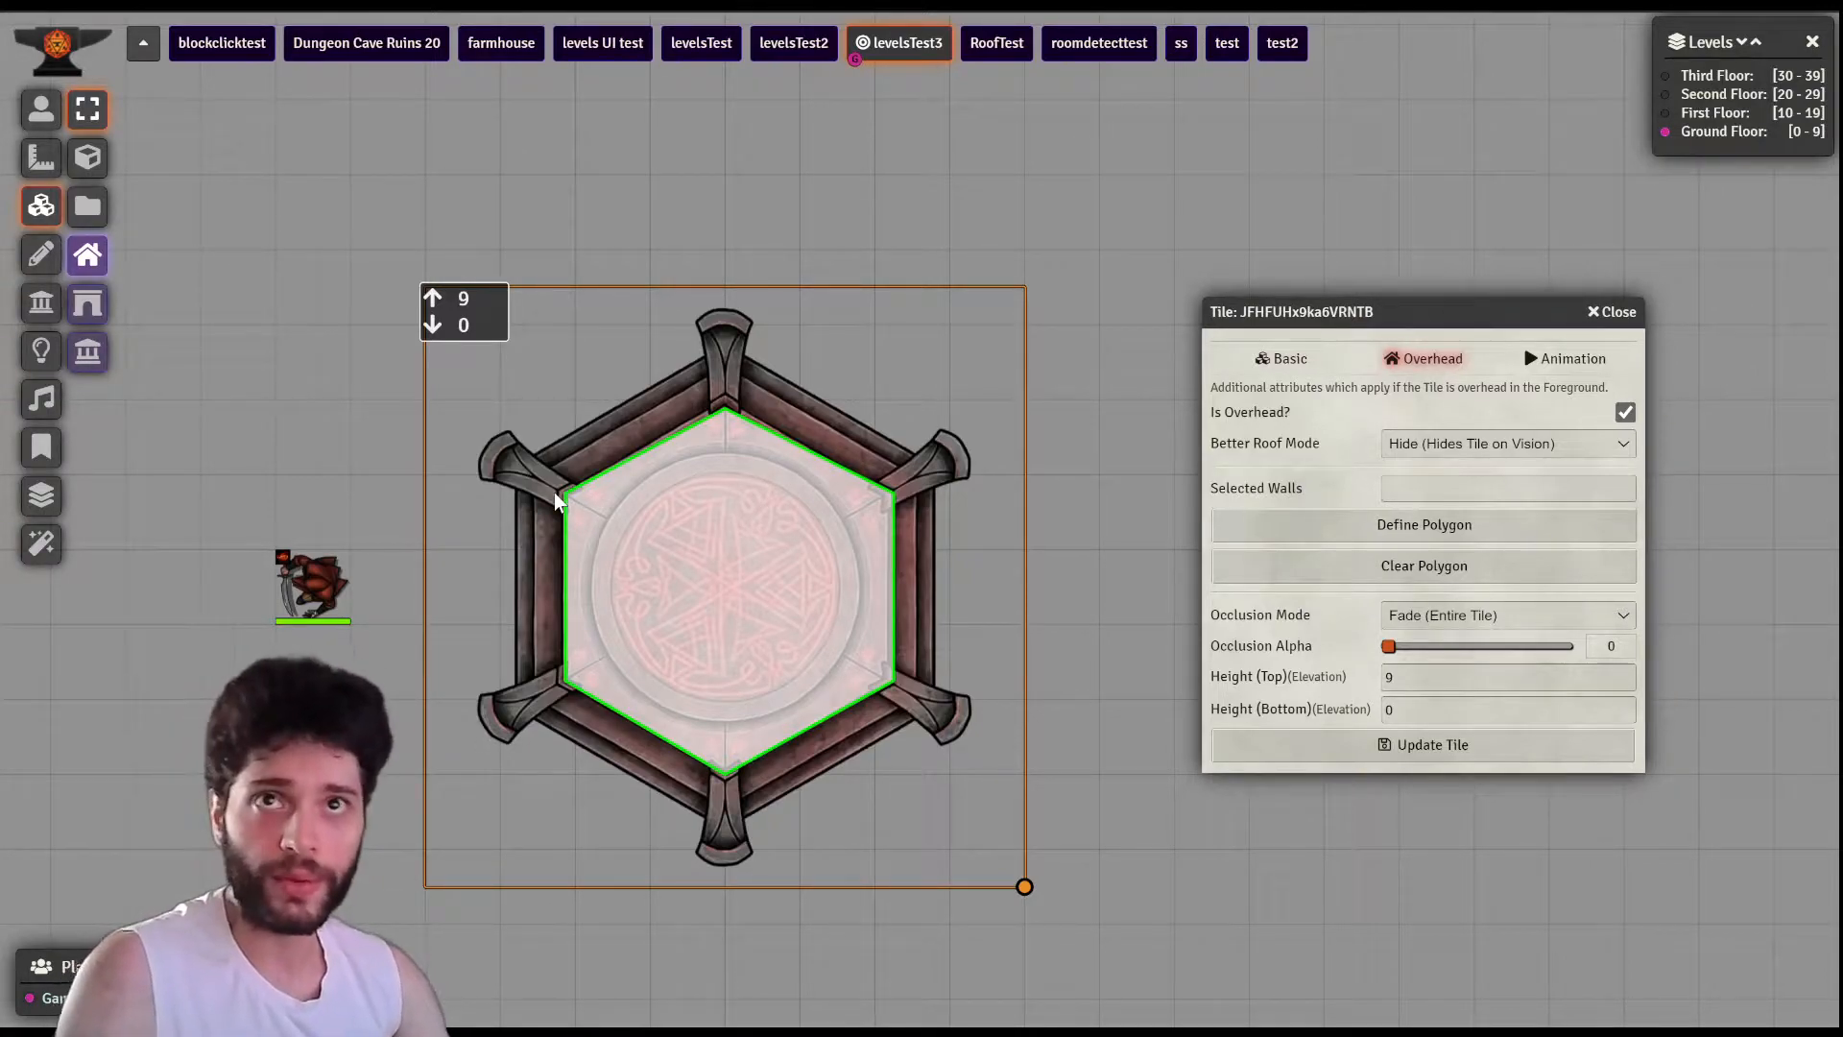
- Draw five separate, mostly crossing walls inside the hexagon, over the tile's central circle
click(41, 303)
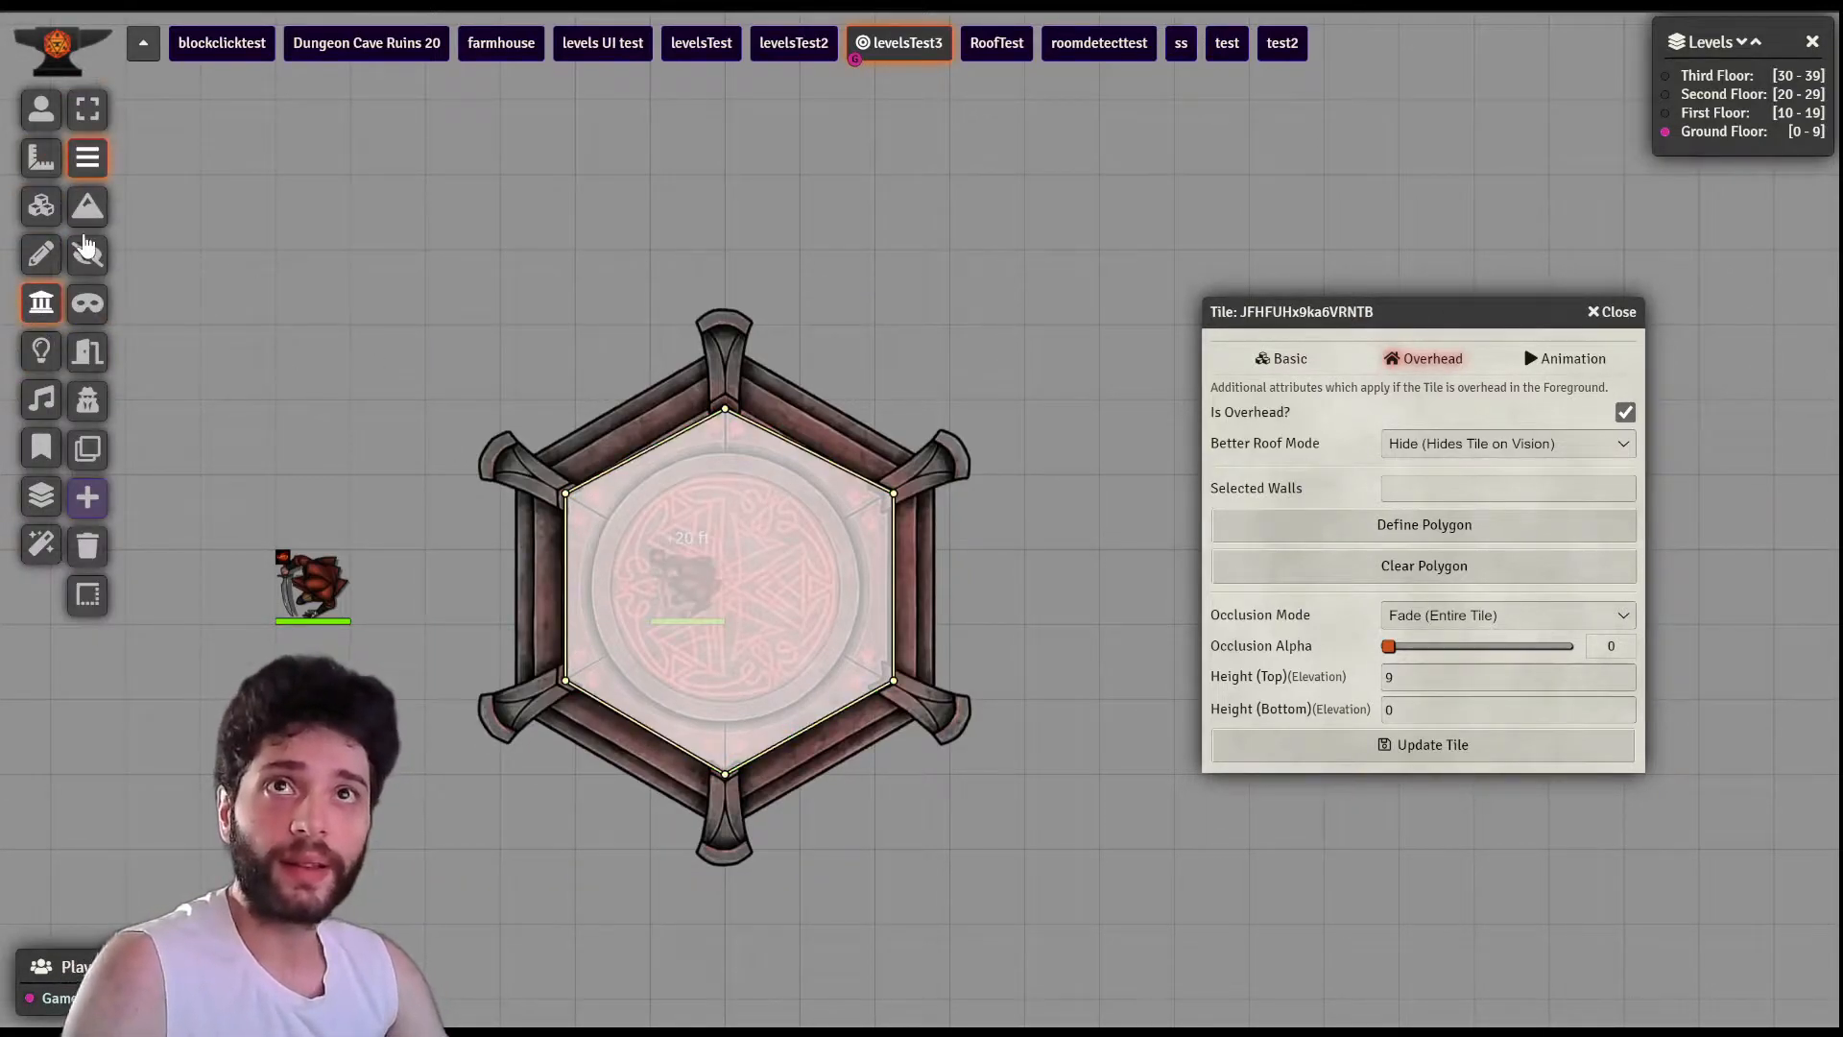
drag(628, 556, 743, 494)
drag(751, 643, 743, 615)
drag(706, 483, 828, 625)
drag(781, 530, 603, 643)
drag(766, 690, 678, 539)
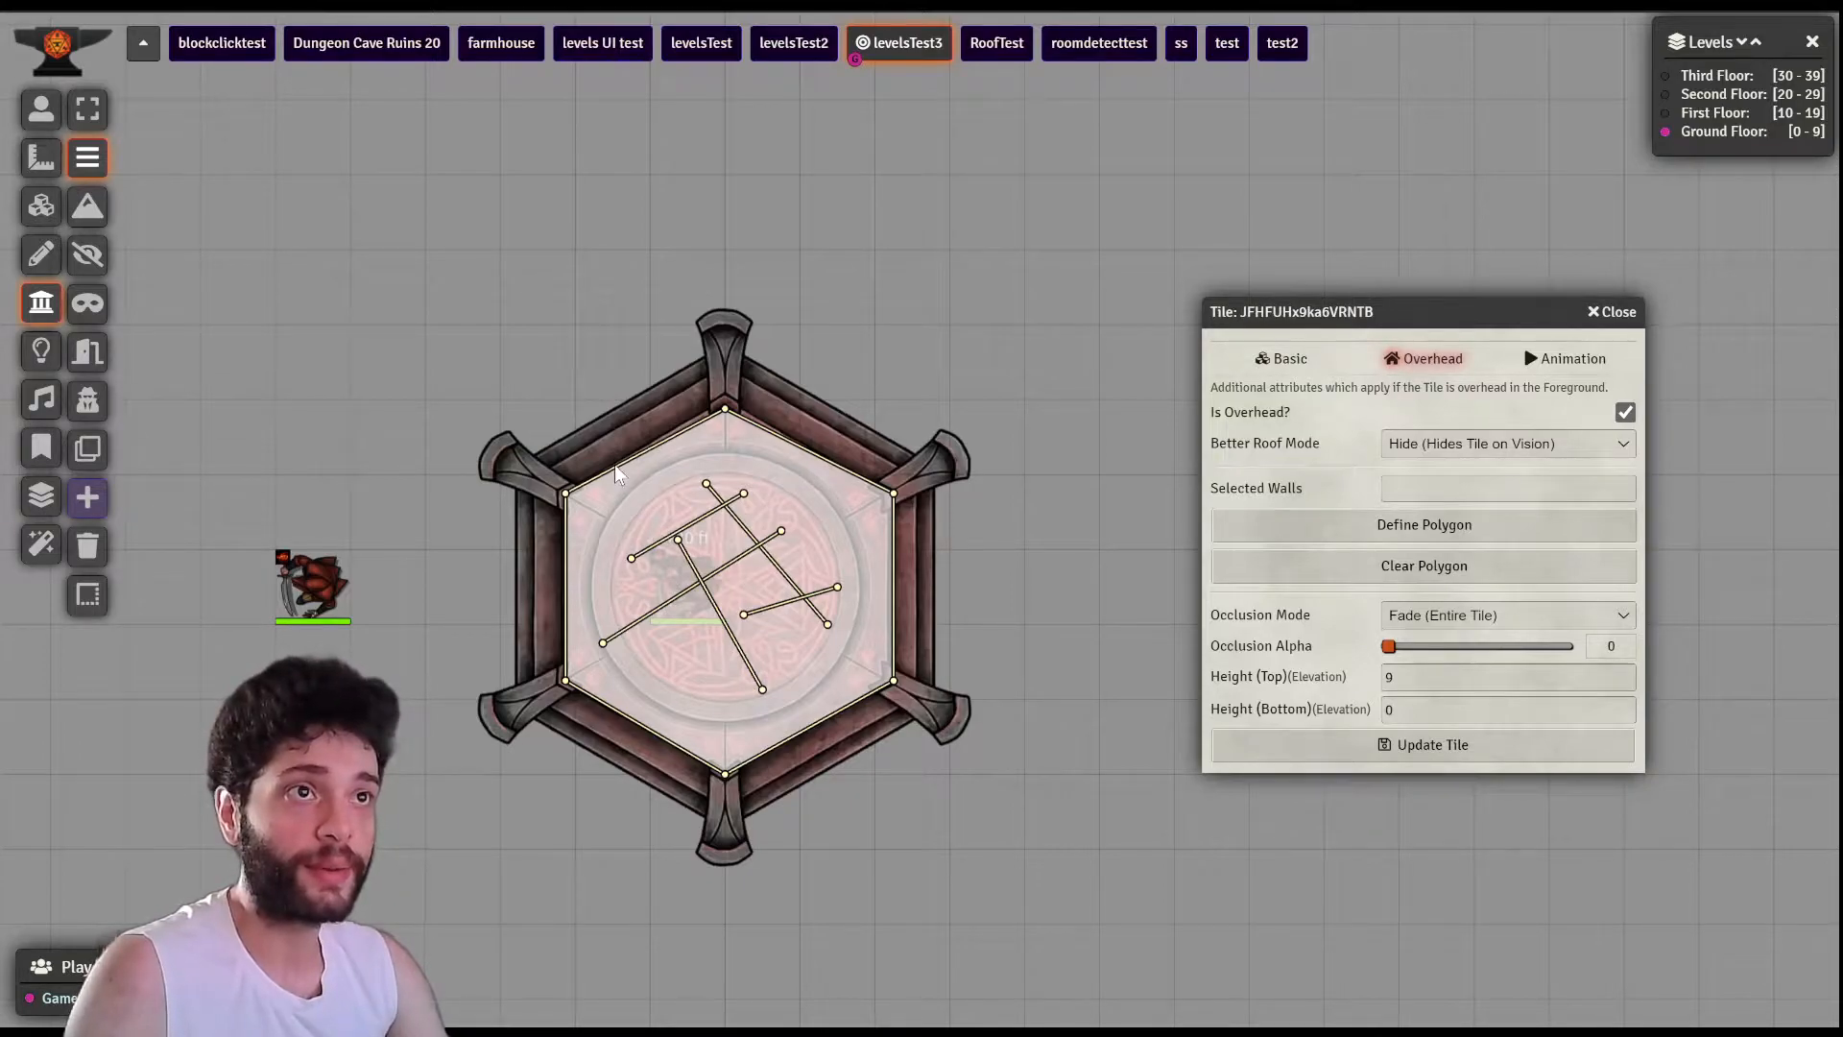
- Draw three connected walls forming a small rectangular alcove outward from the hexagon's upper-left side
click(584, 407)
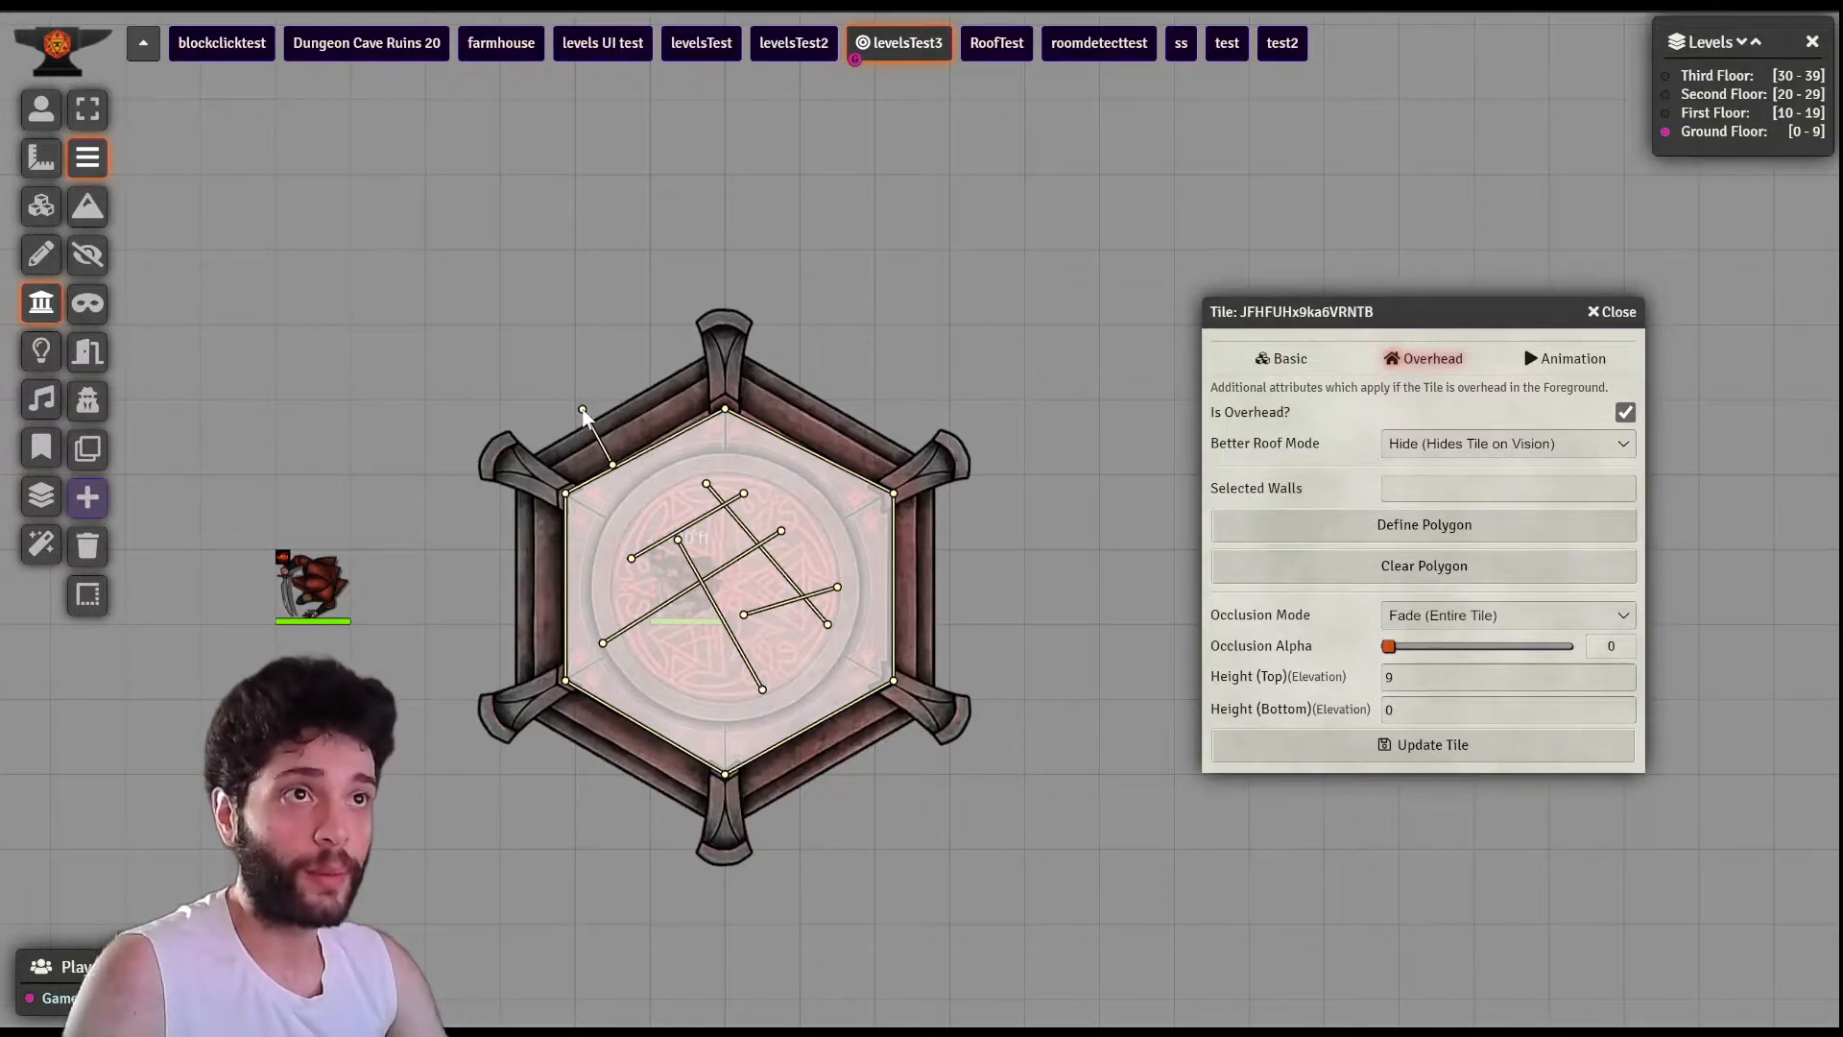
click(650, 380)
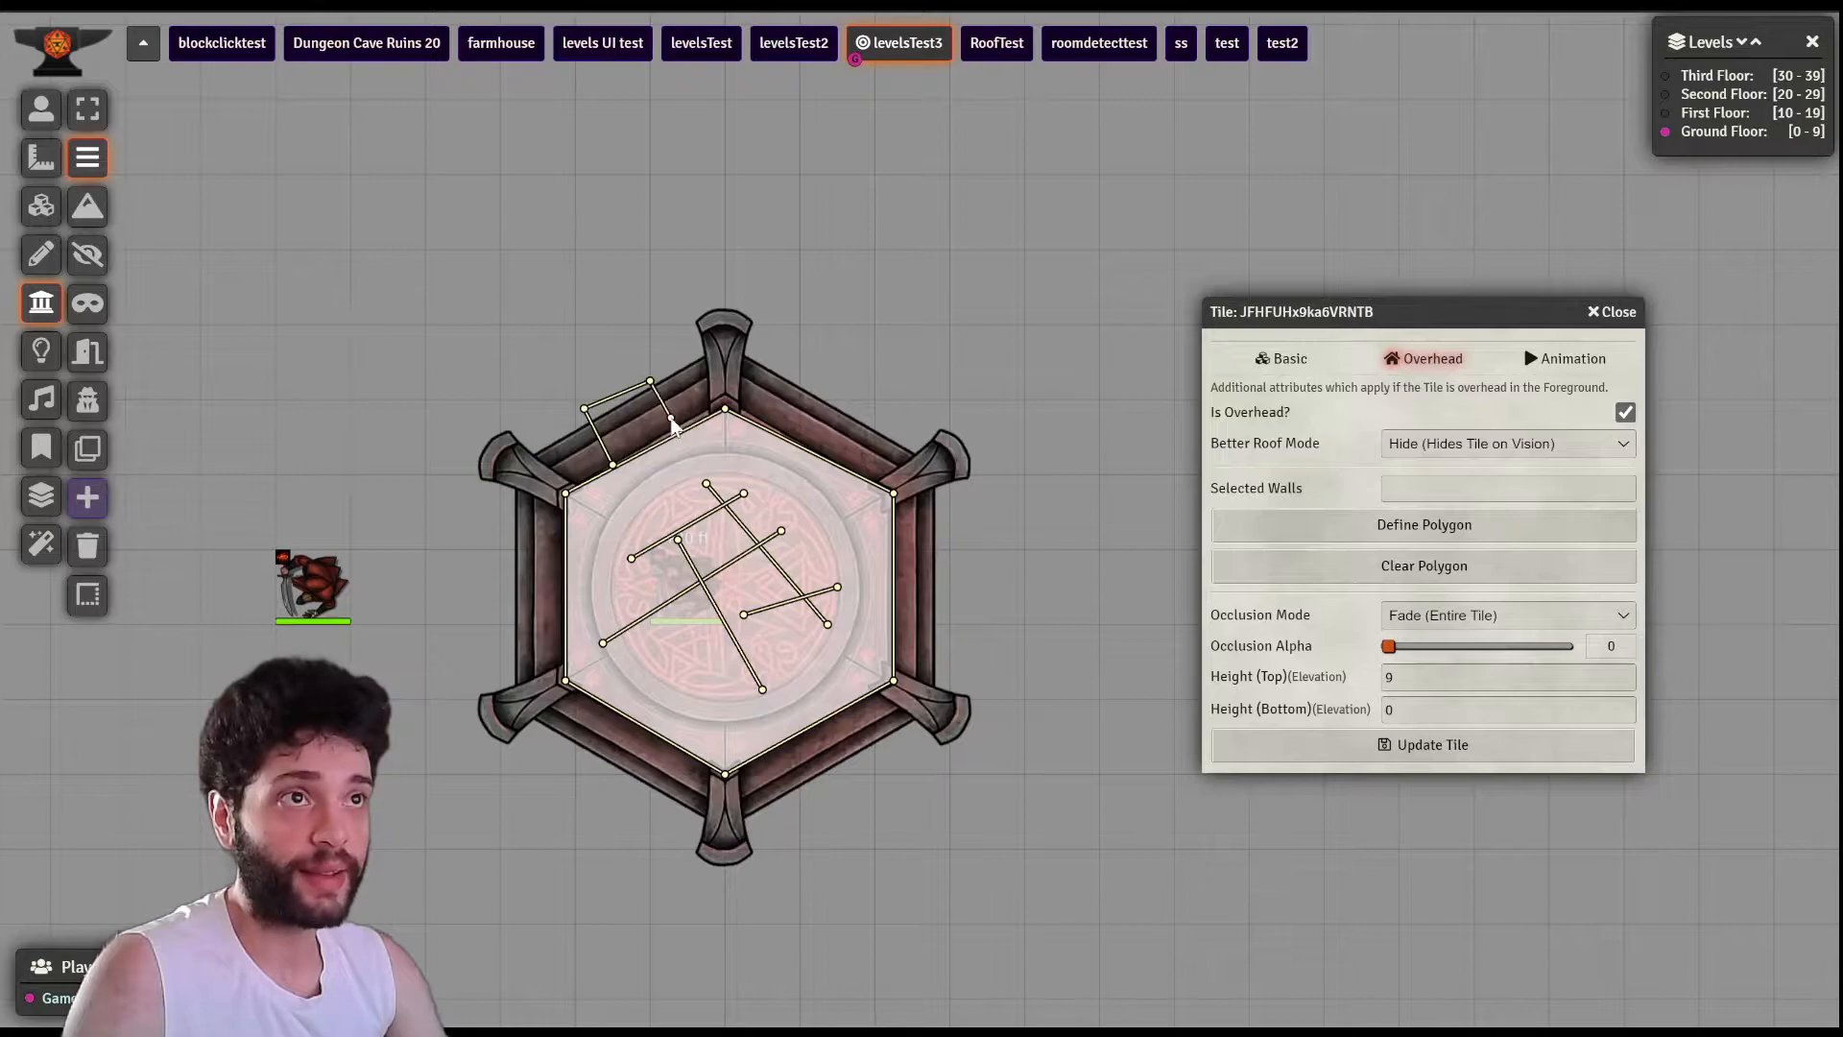
click(672, 432)
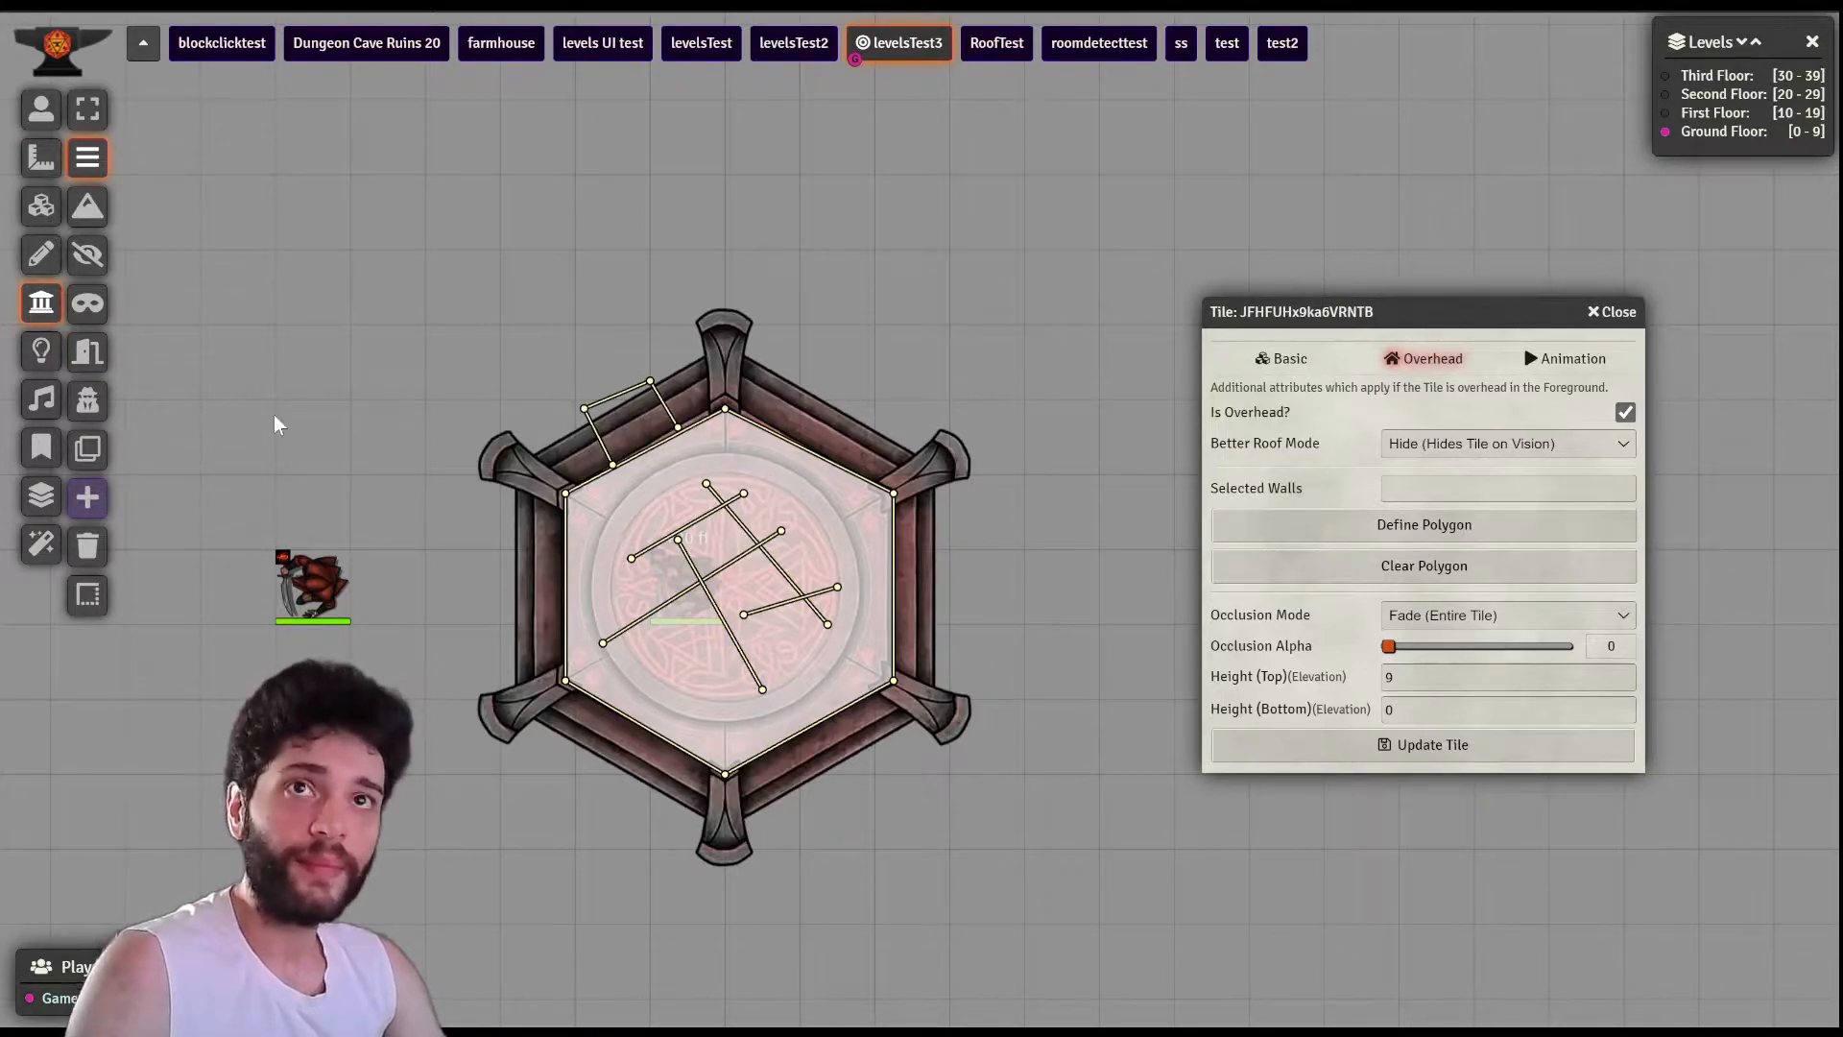
- Reopen the hexagonal tile's Overhead settings and examine its roof polygon around the interior walls and the alcove
click(1615, 311)
click(40, 205)
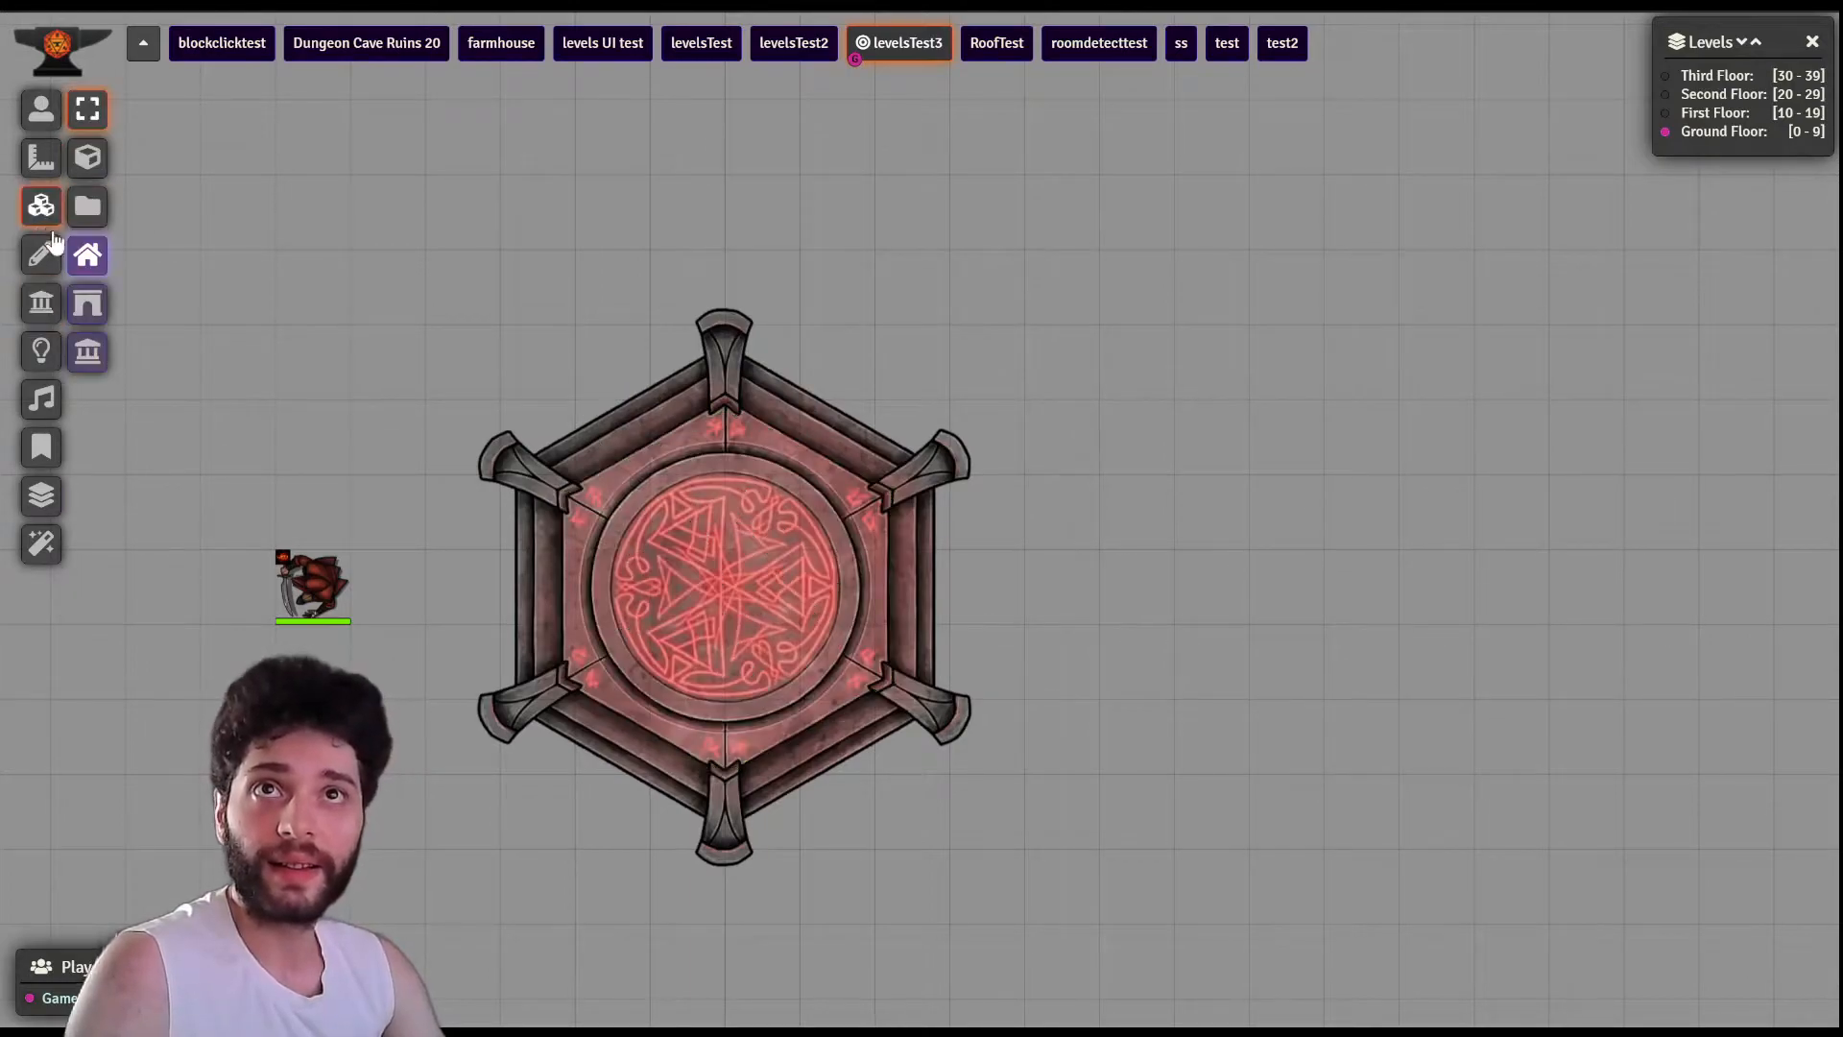
double_click(782, 556)
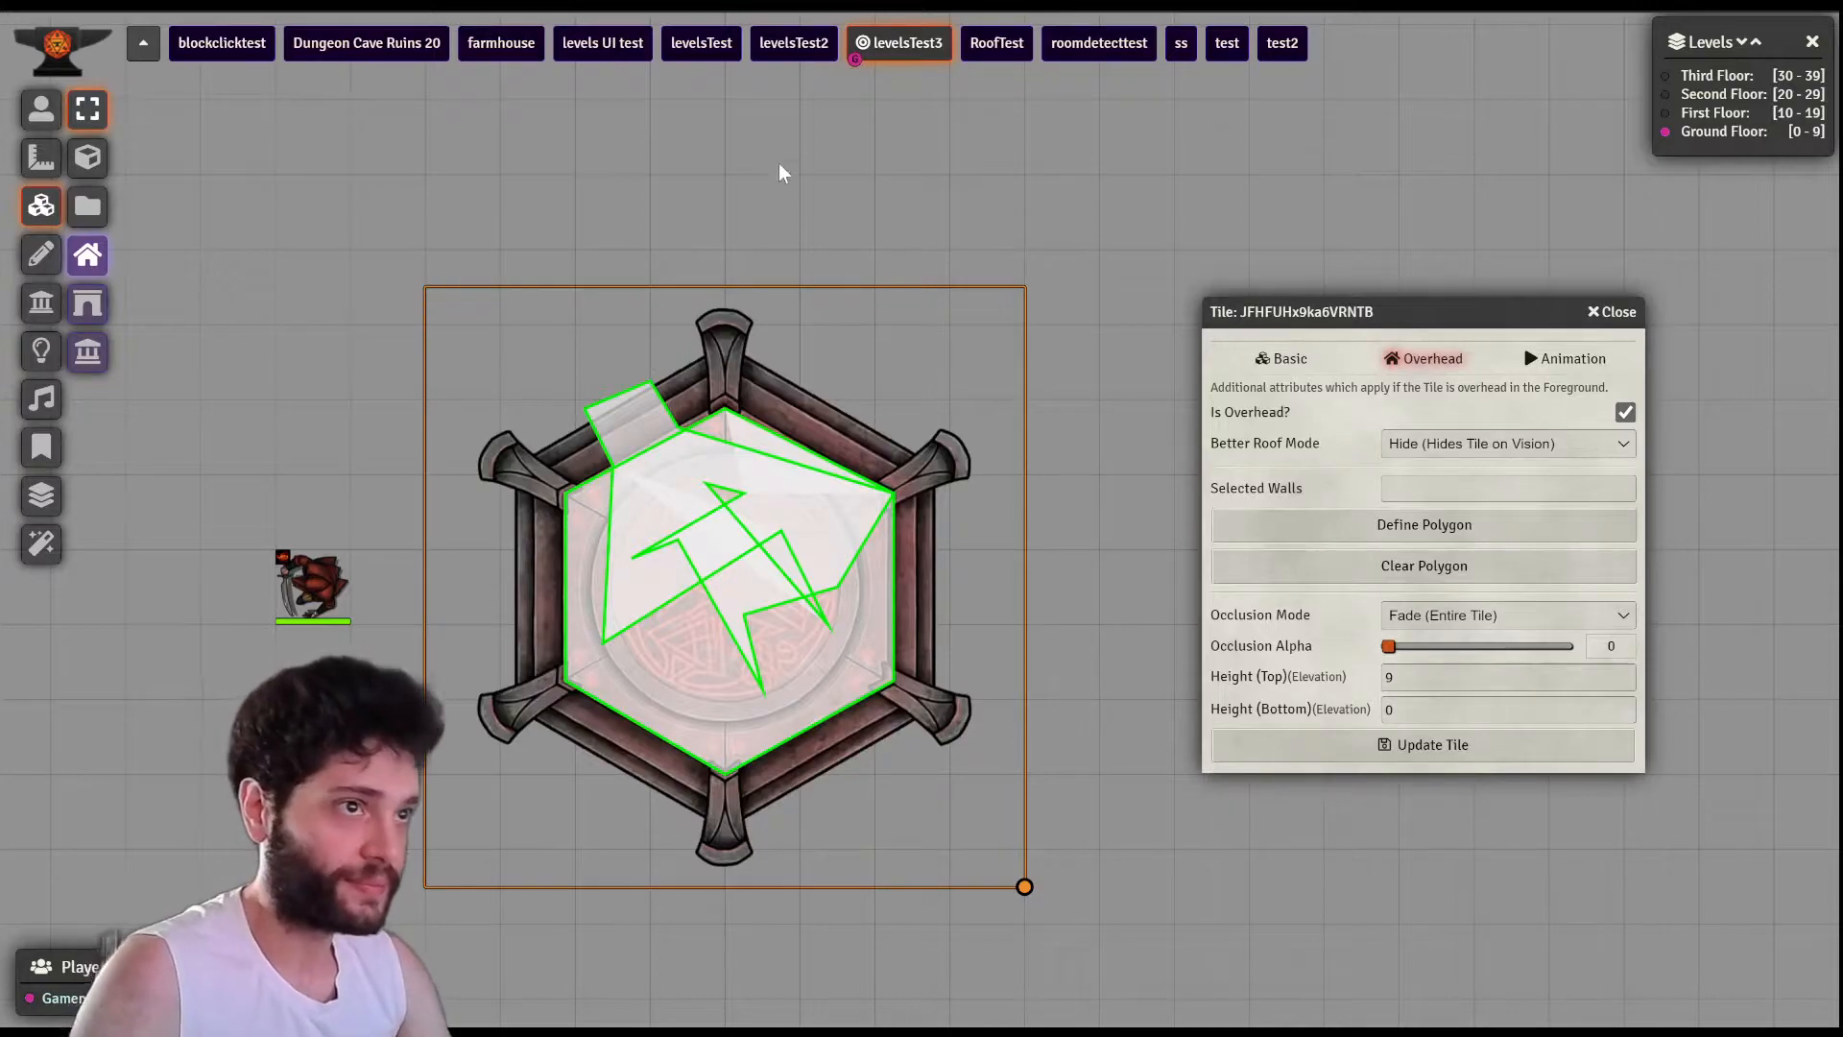
- Close the tile's settings, delete the five walls inside the hexagon while keeping the alcove, and reload the page
click(1612, 312)
click(40, 302)
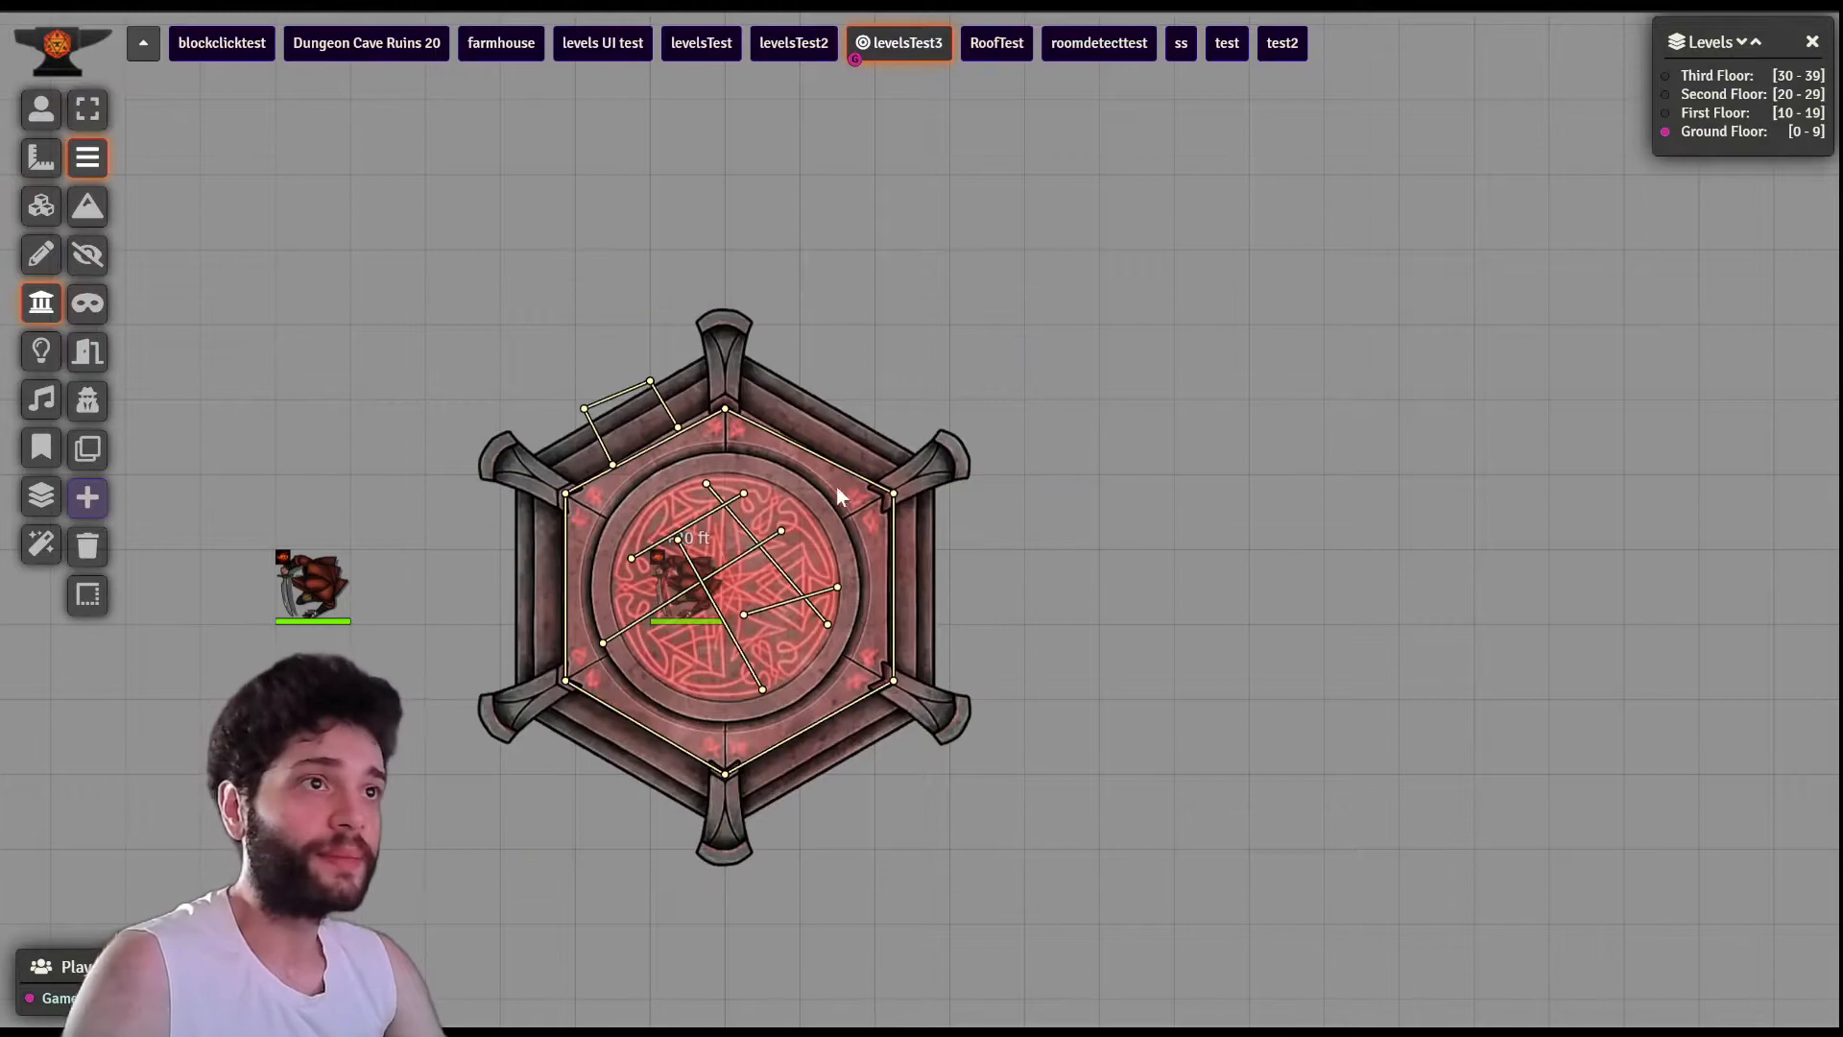
key(F5)
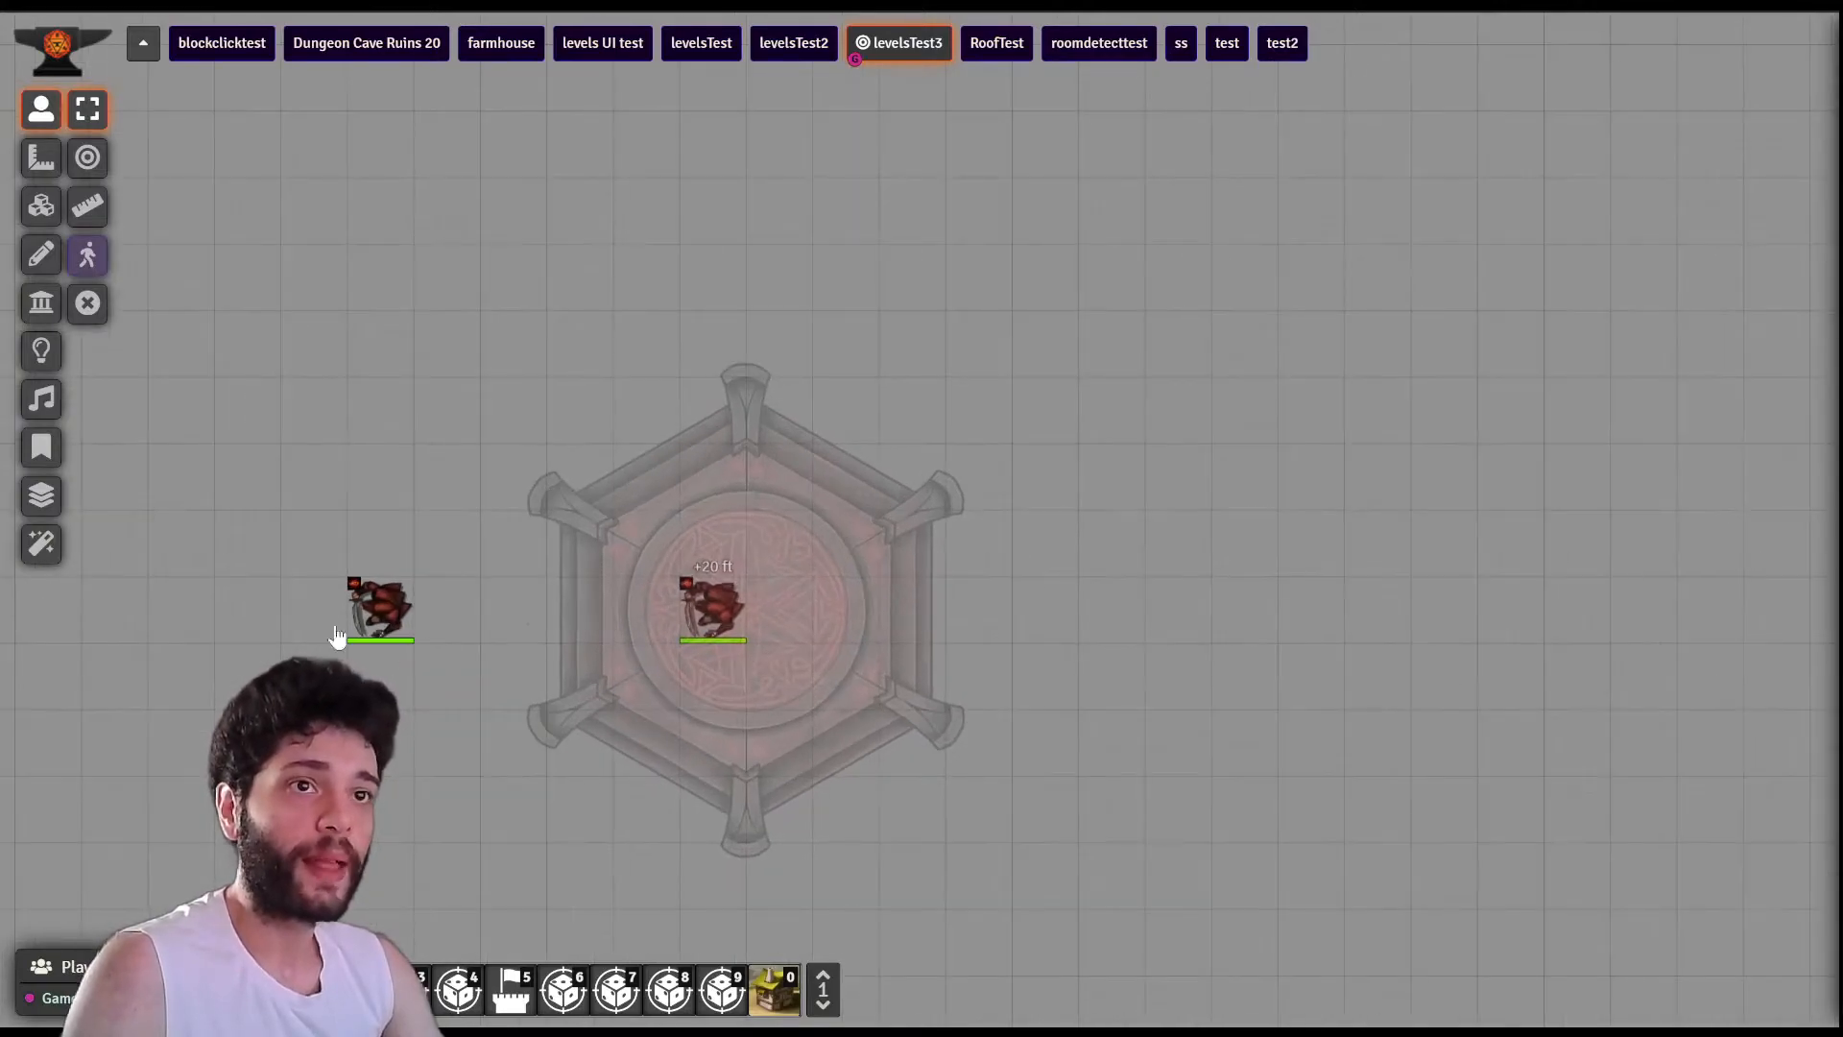
- Switch to editing overhead tiles, open the hexagonal tile's settings, and move the window clear of the tile to examine its polygon
click(41, 205)
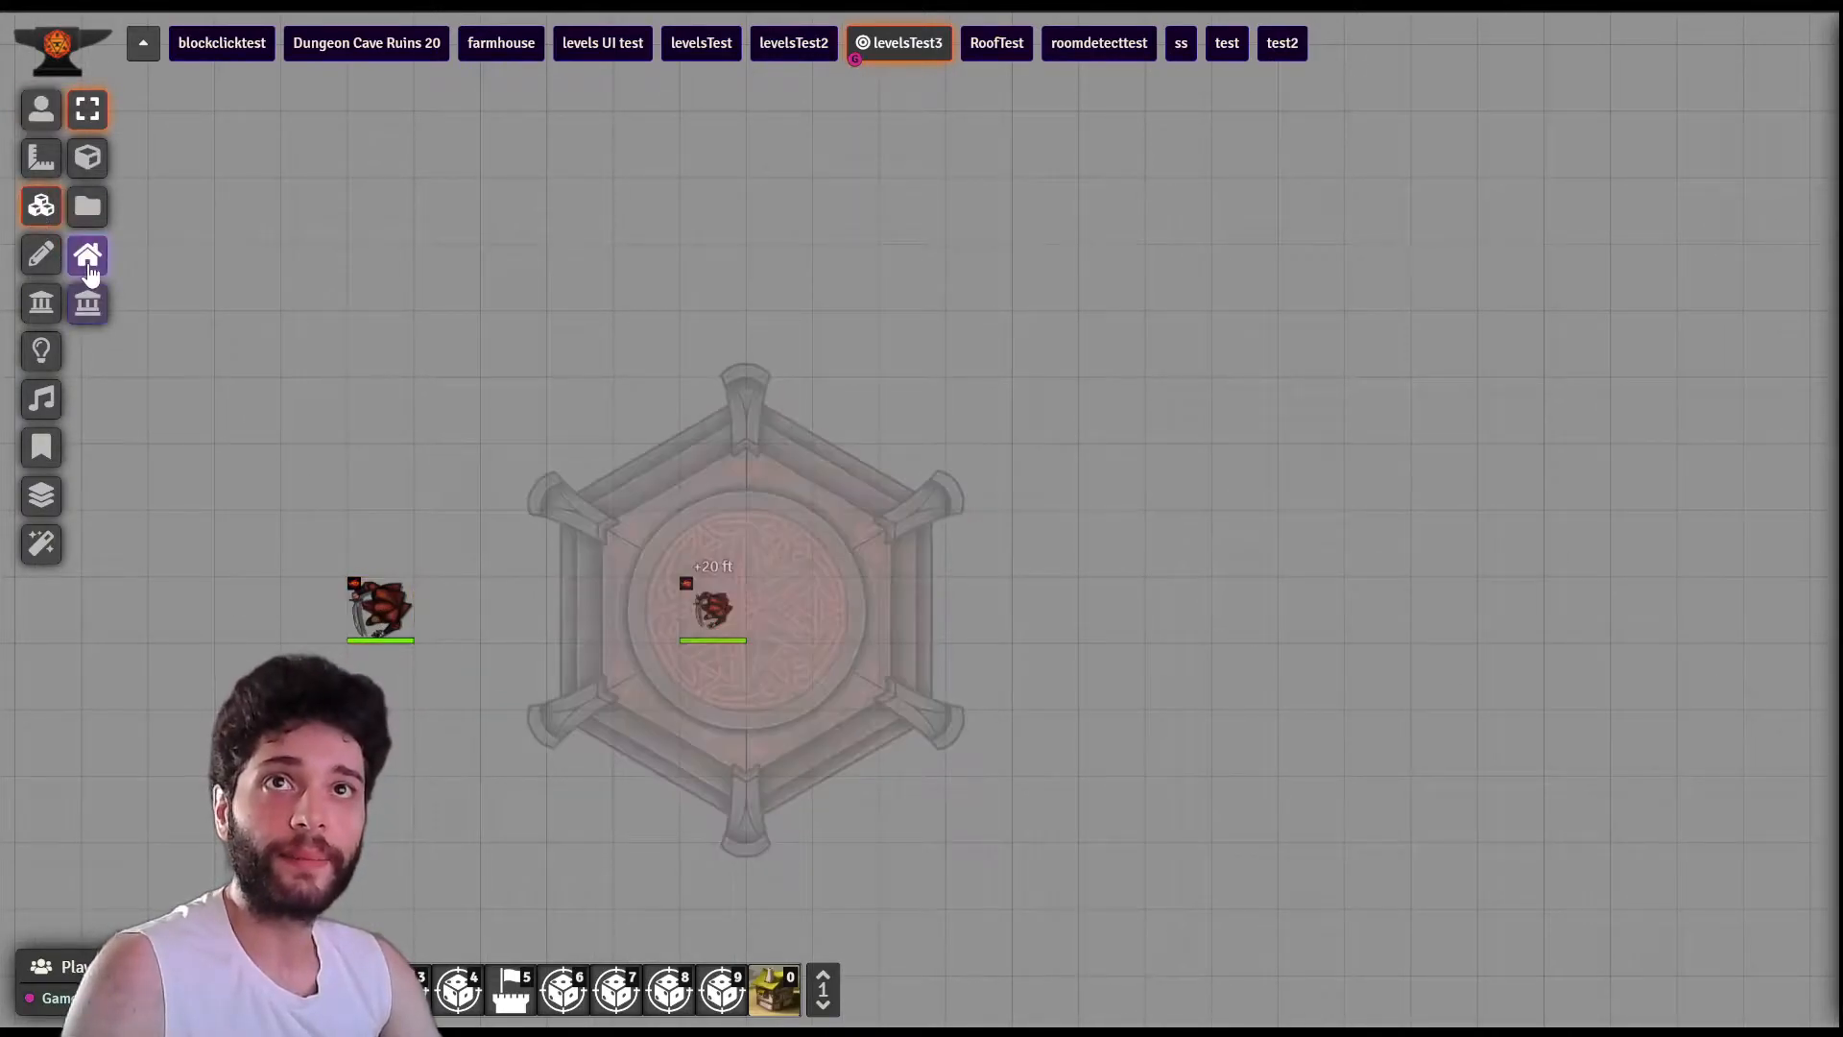
click(87, 272)
double_click(754, 578)
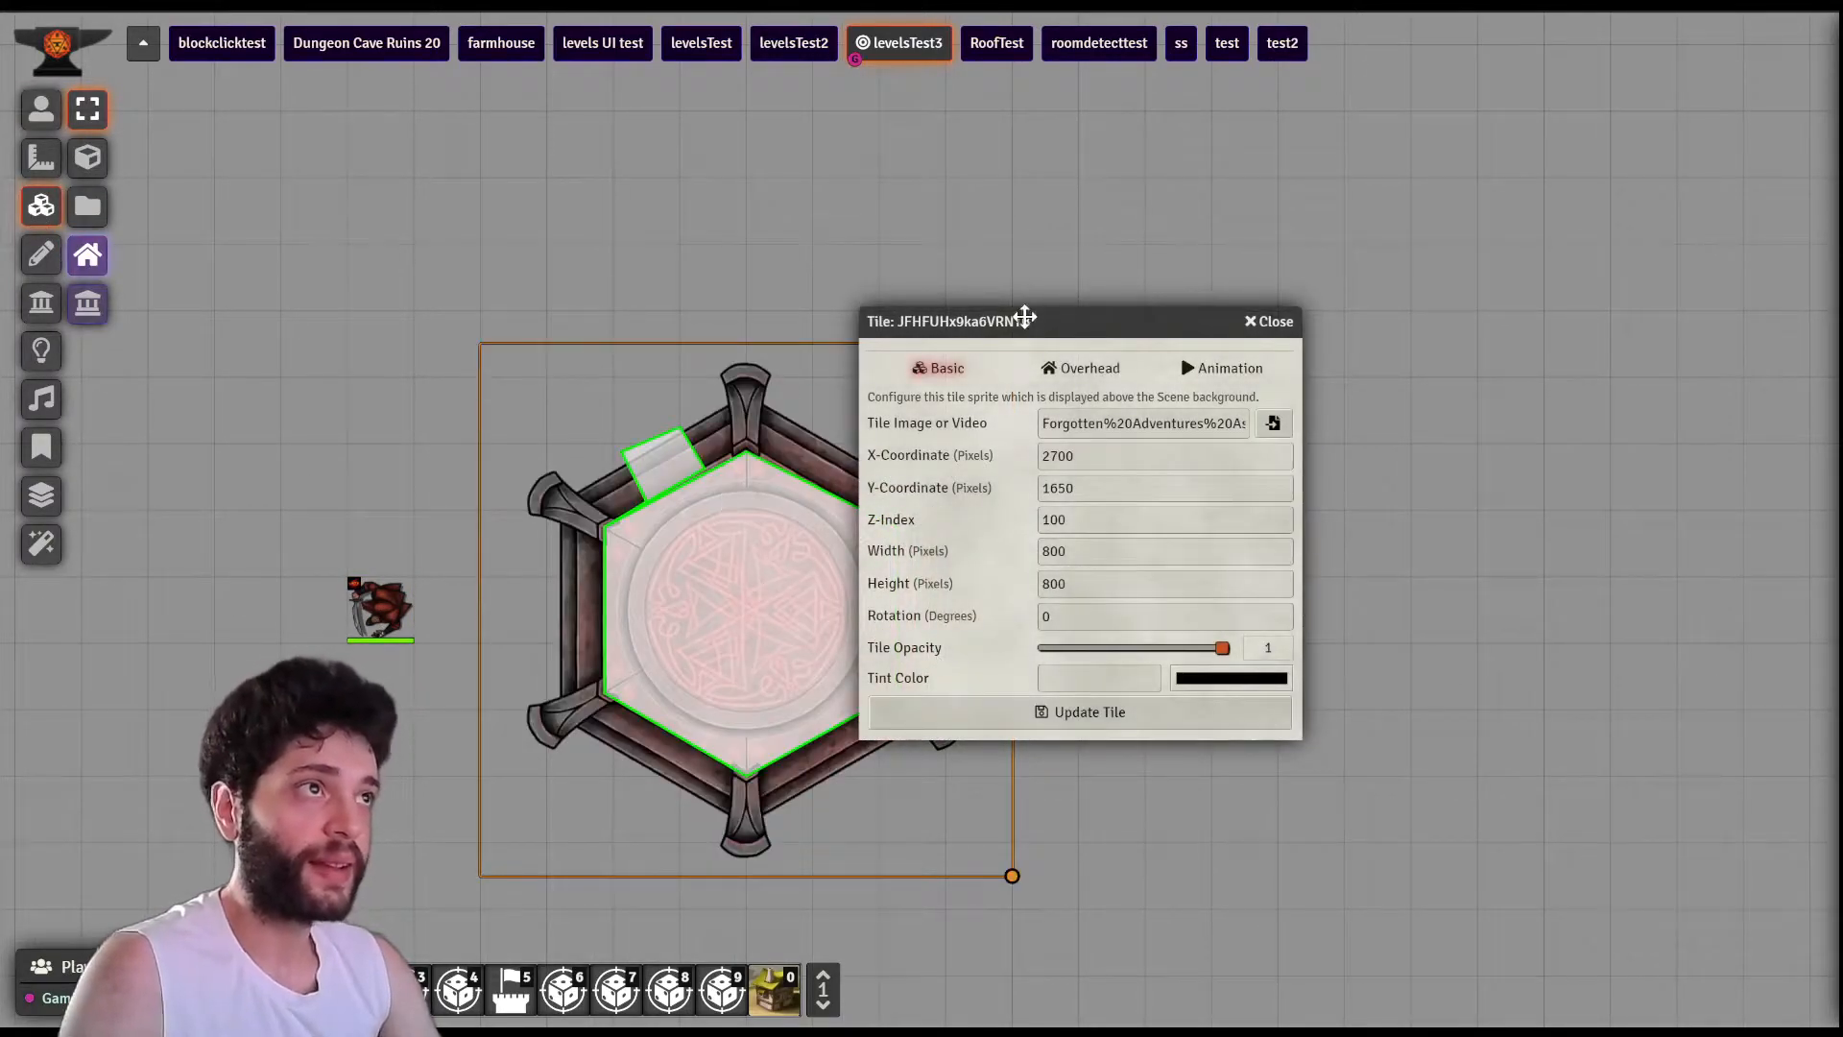
drag(1029, 320, 1358, 343)
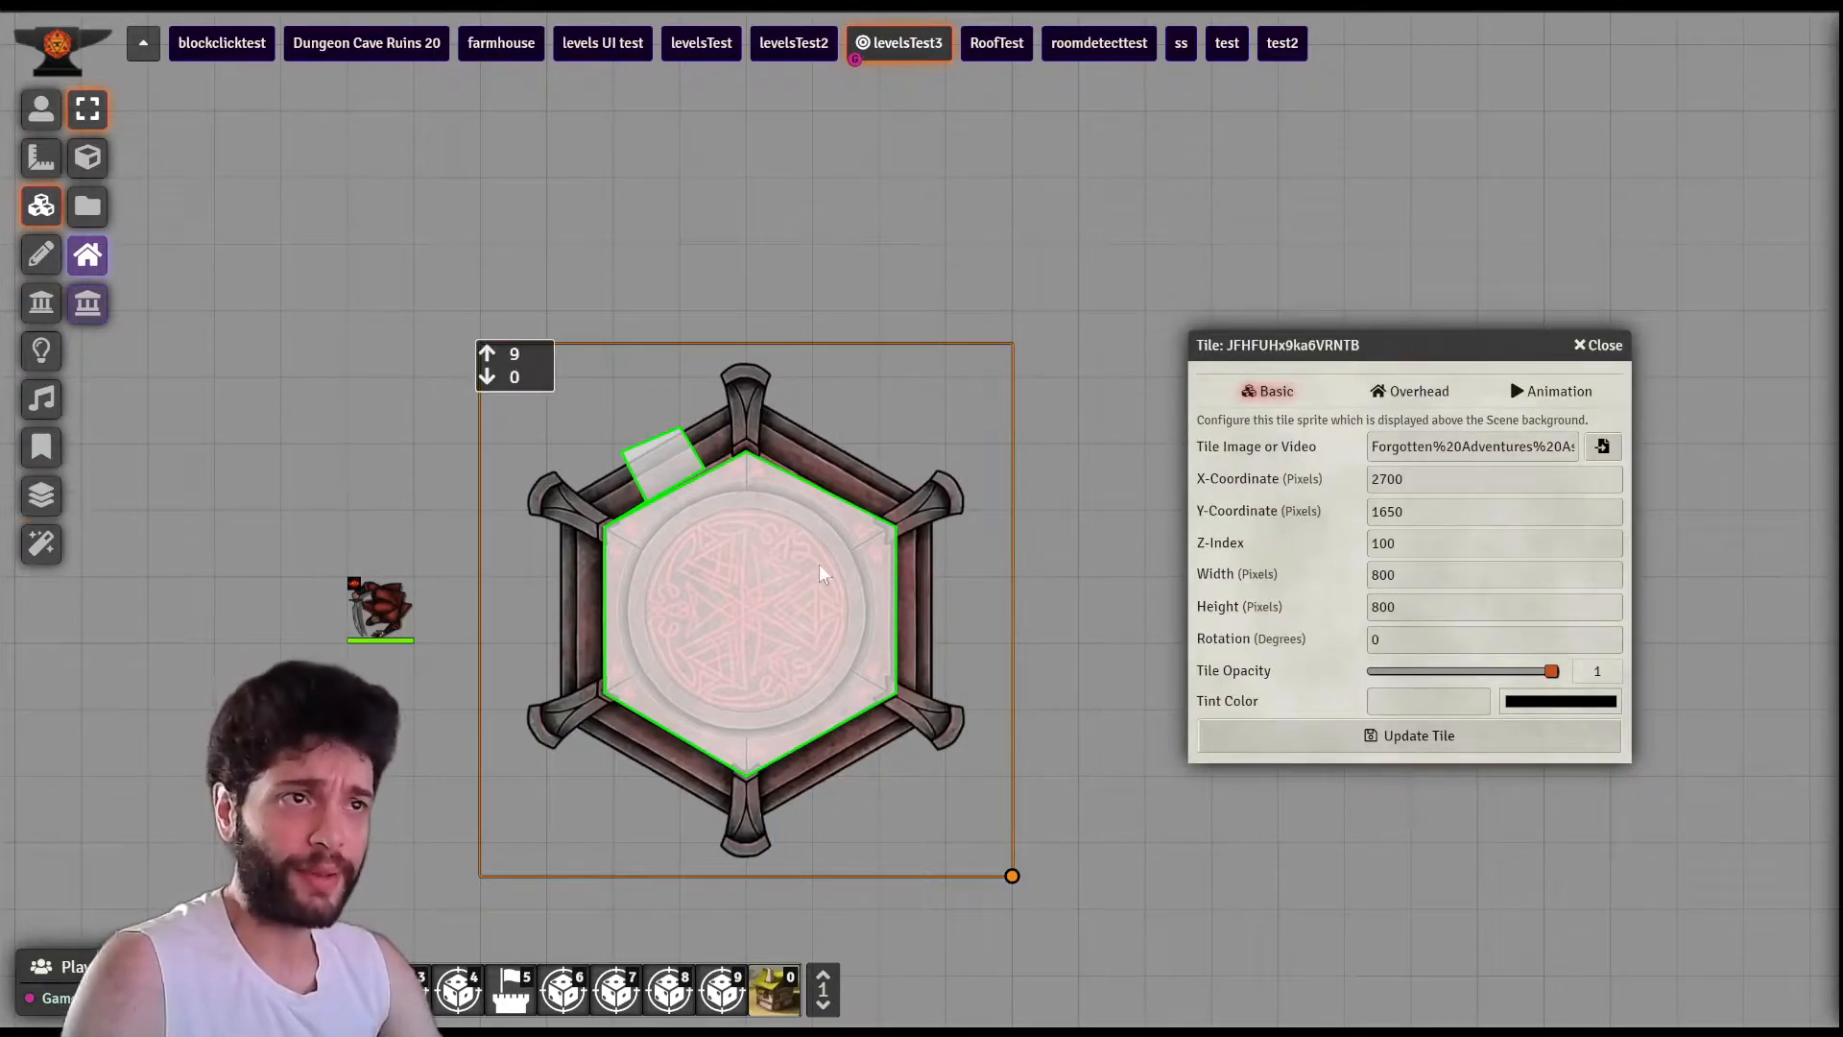
- Examine the hexagonal tile's roof polygon around the hexagon and its upper-left alcove
scroll(624, 629, up, 2)
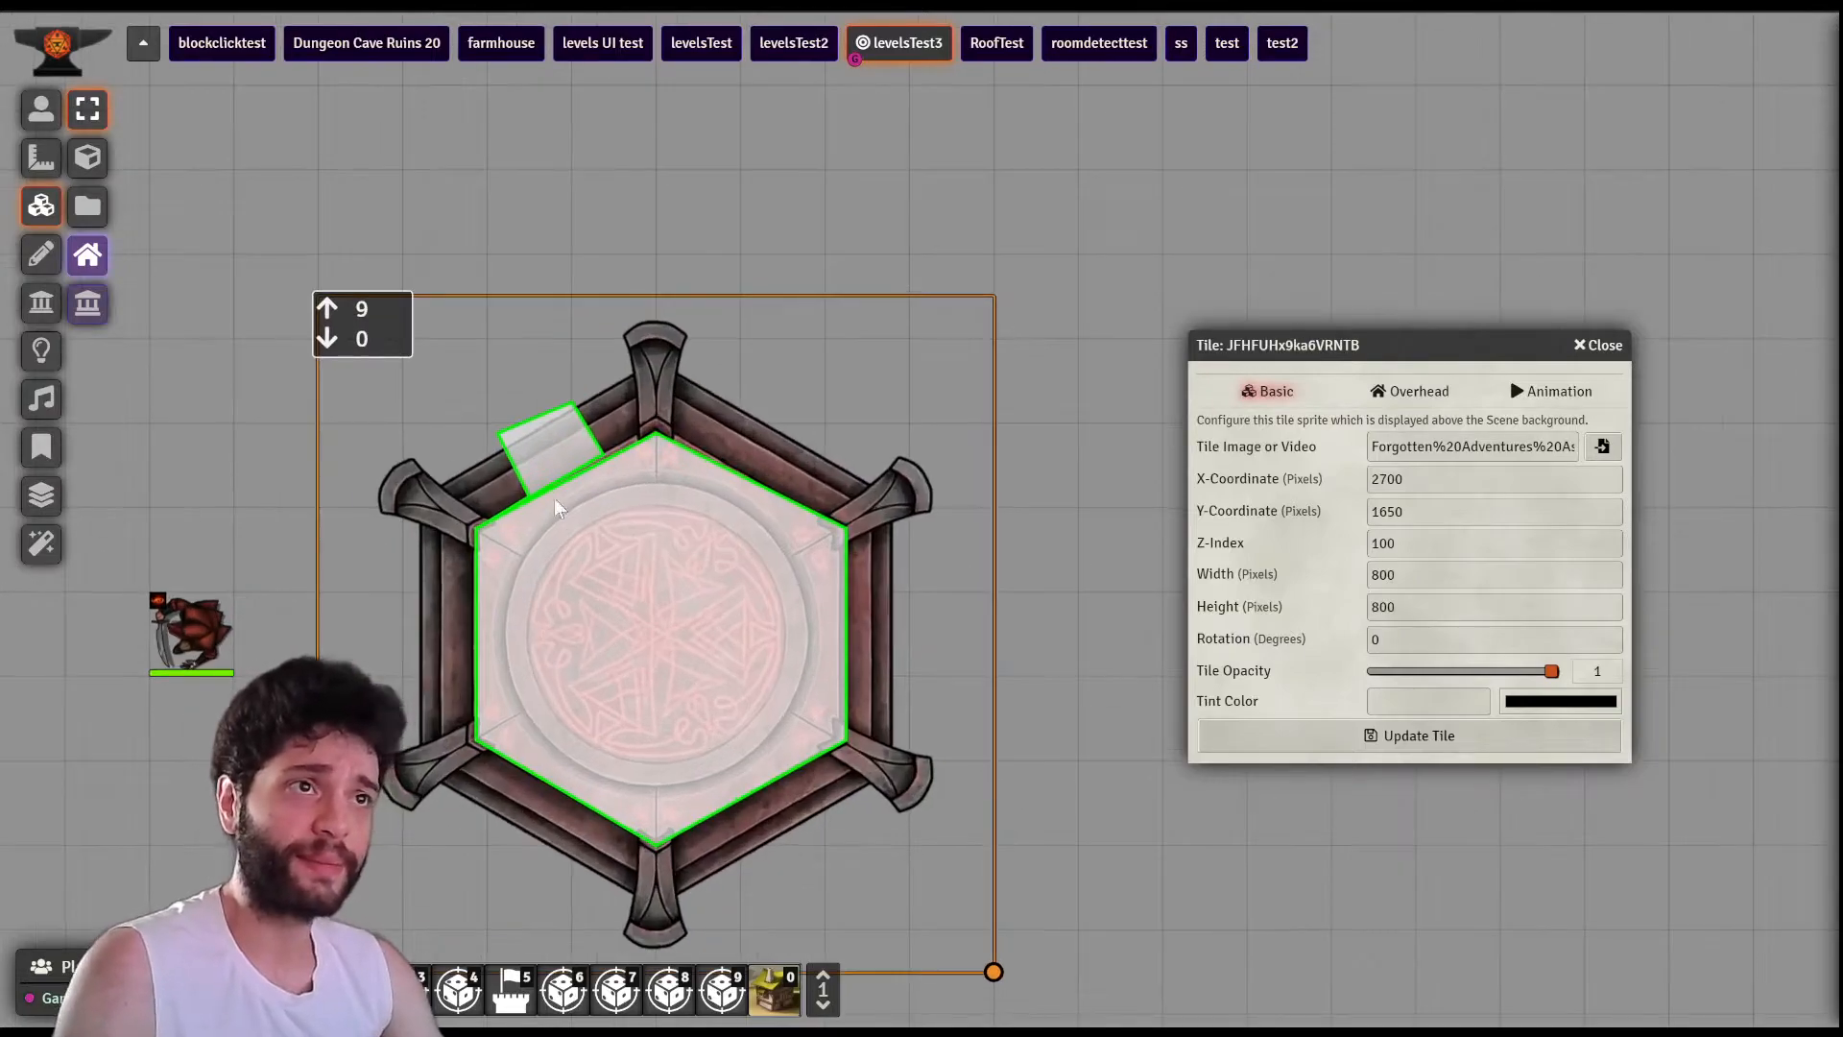
scroll(624, 637, down, 1)
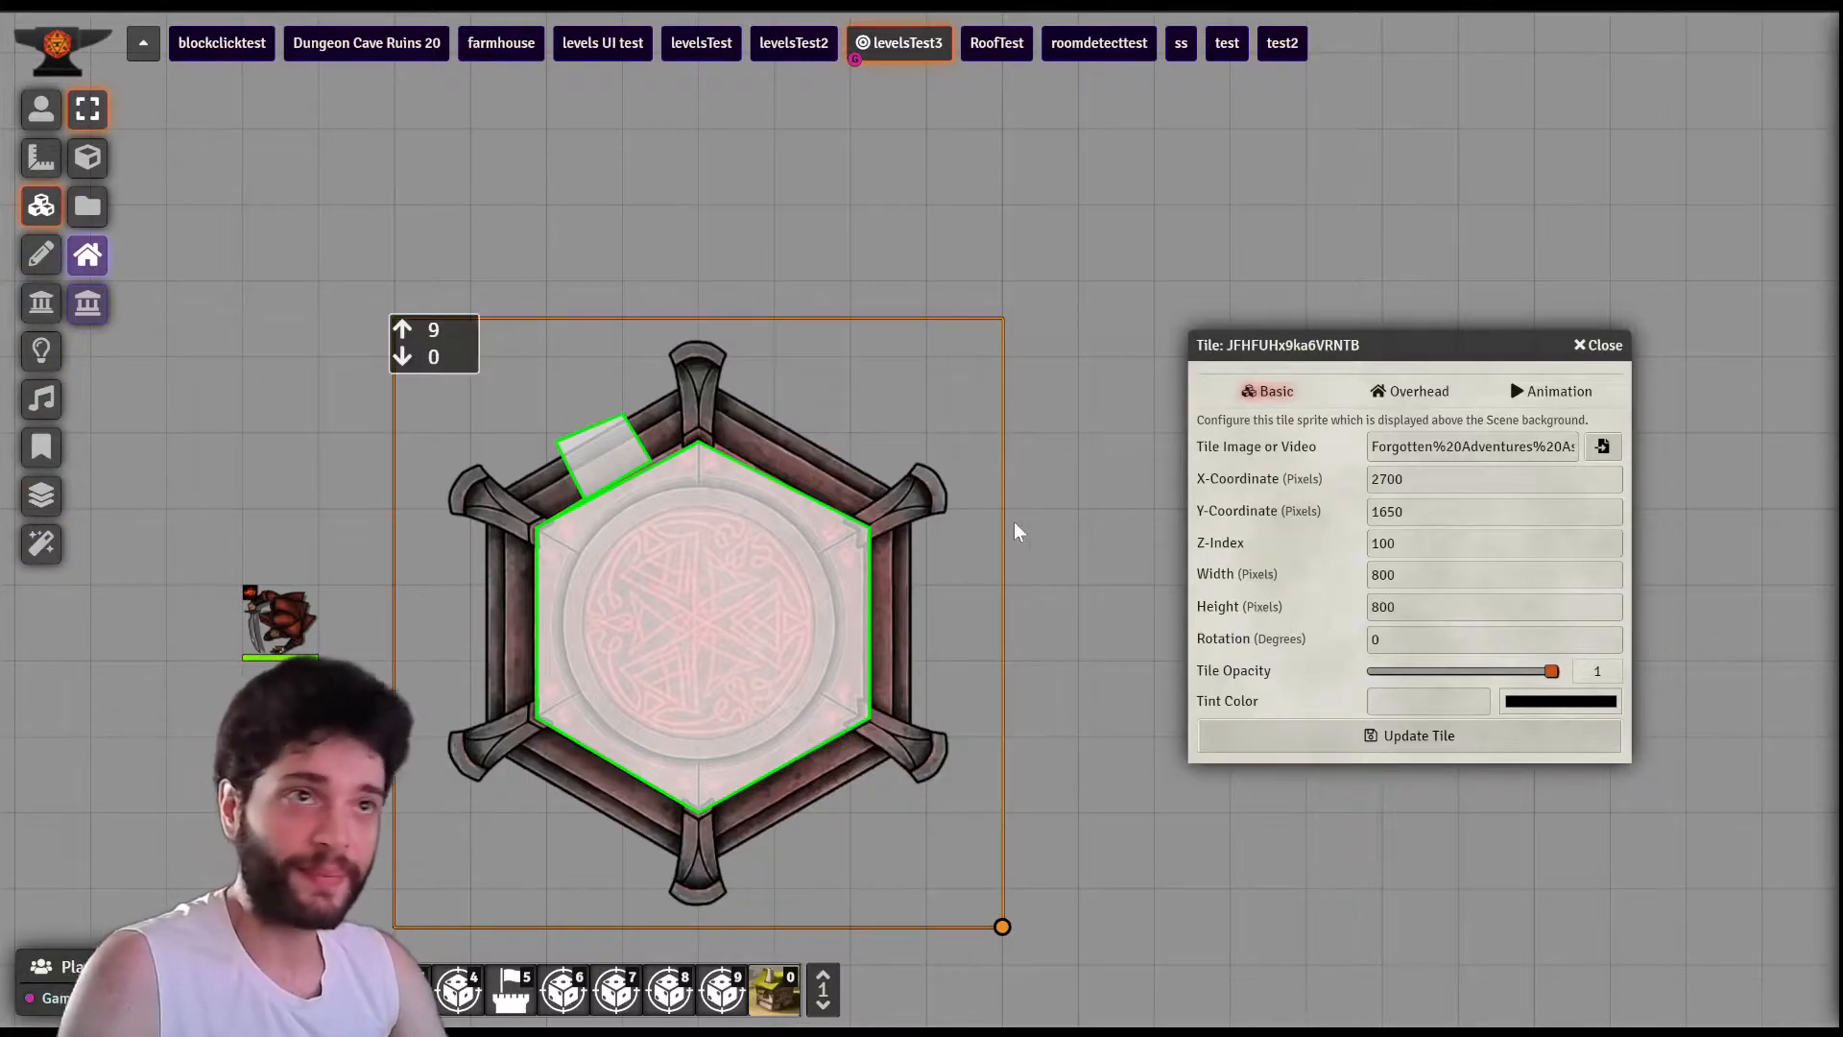
drag(377, 344, 480, 287)
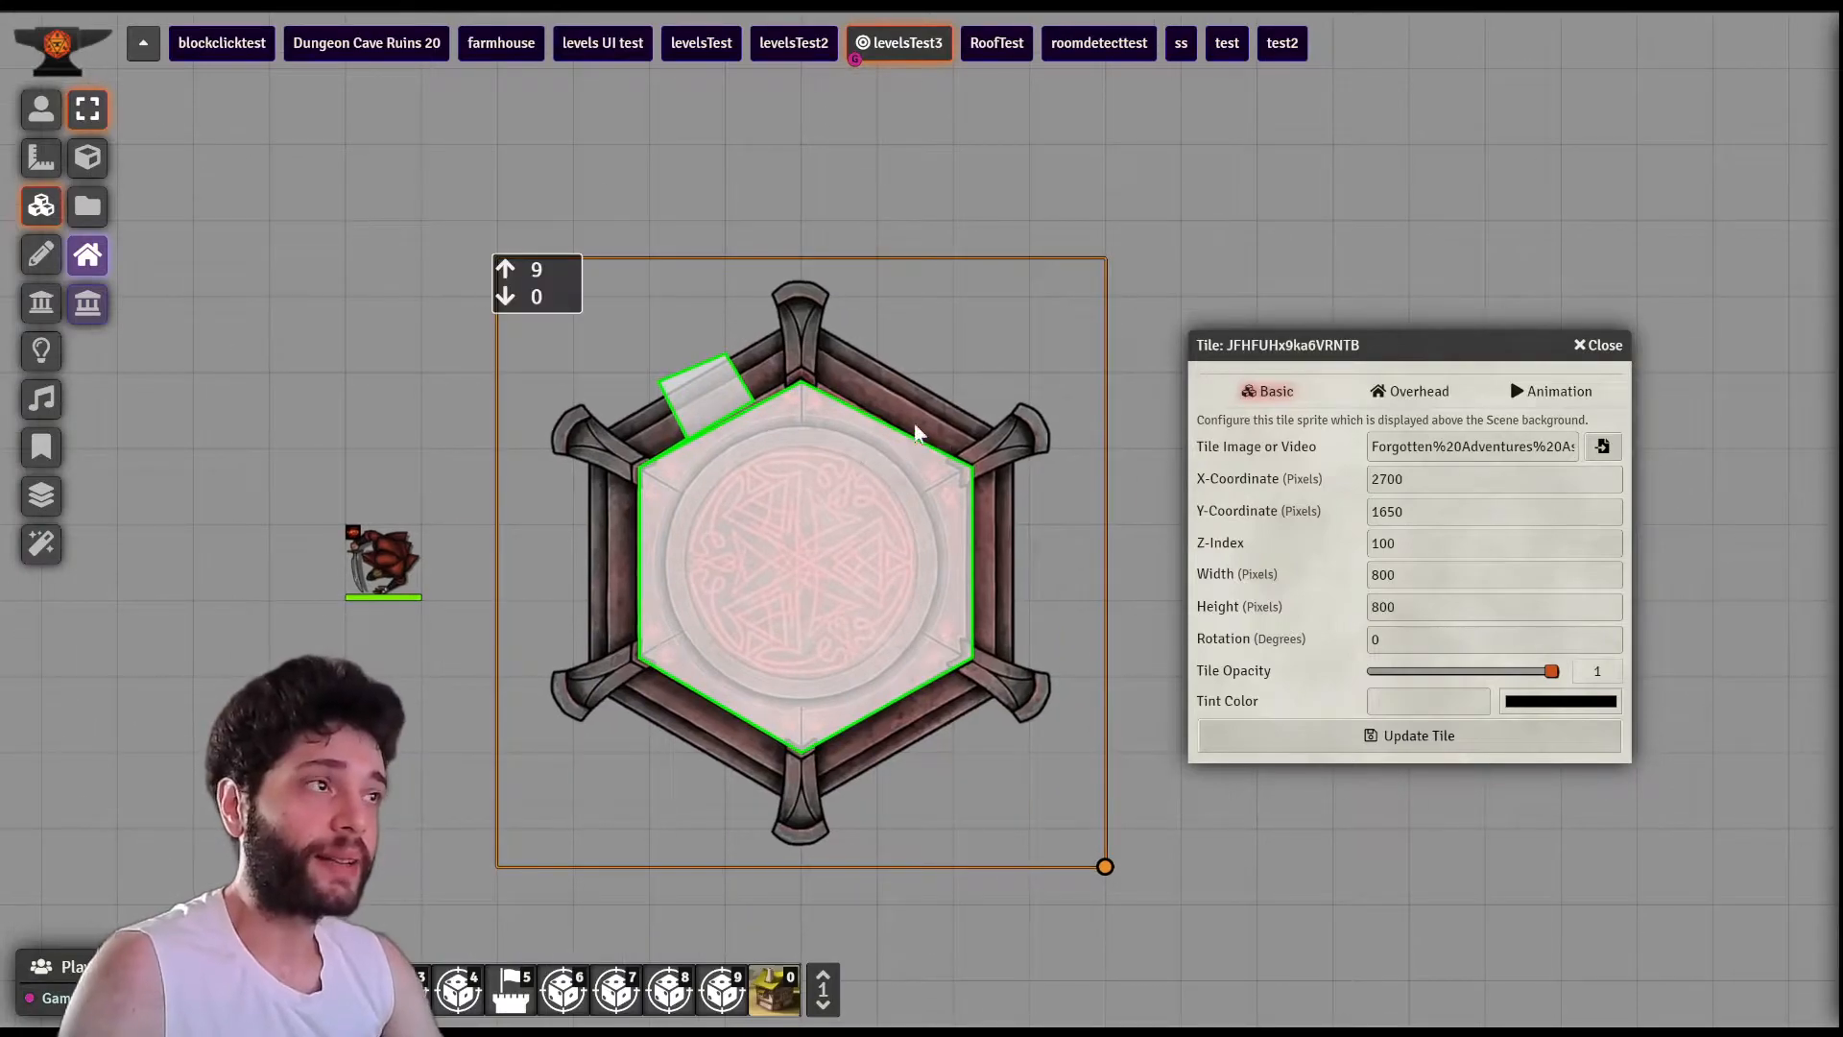
drag(363, 366, 346, 391)
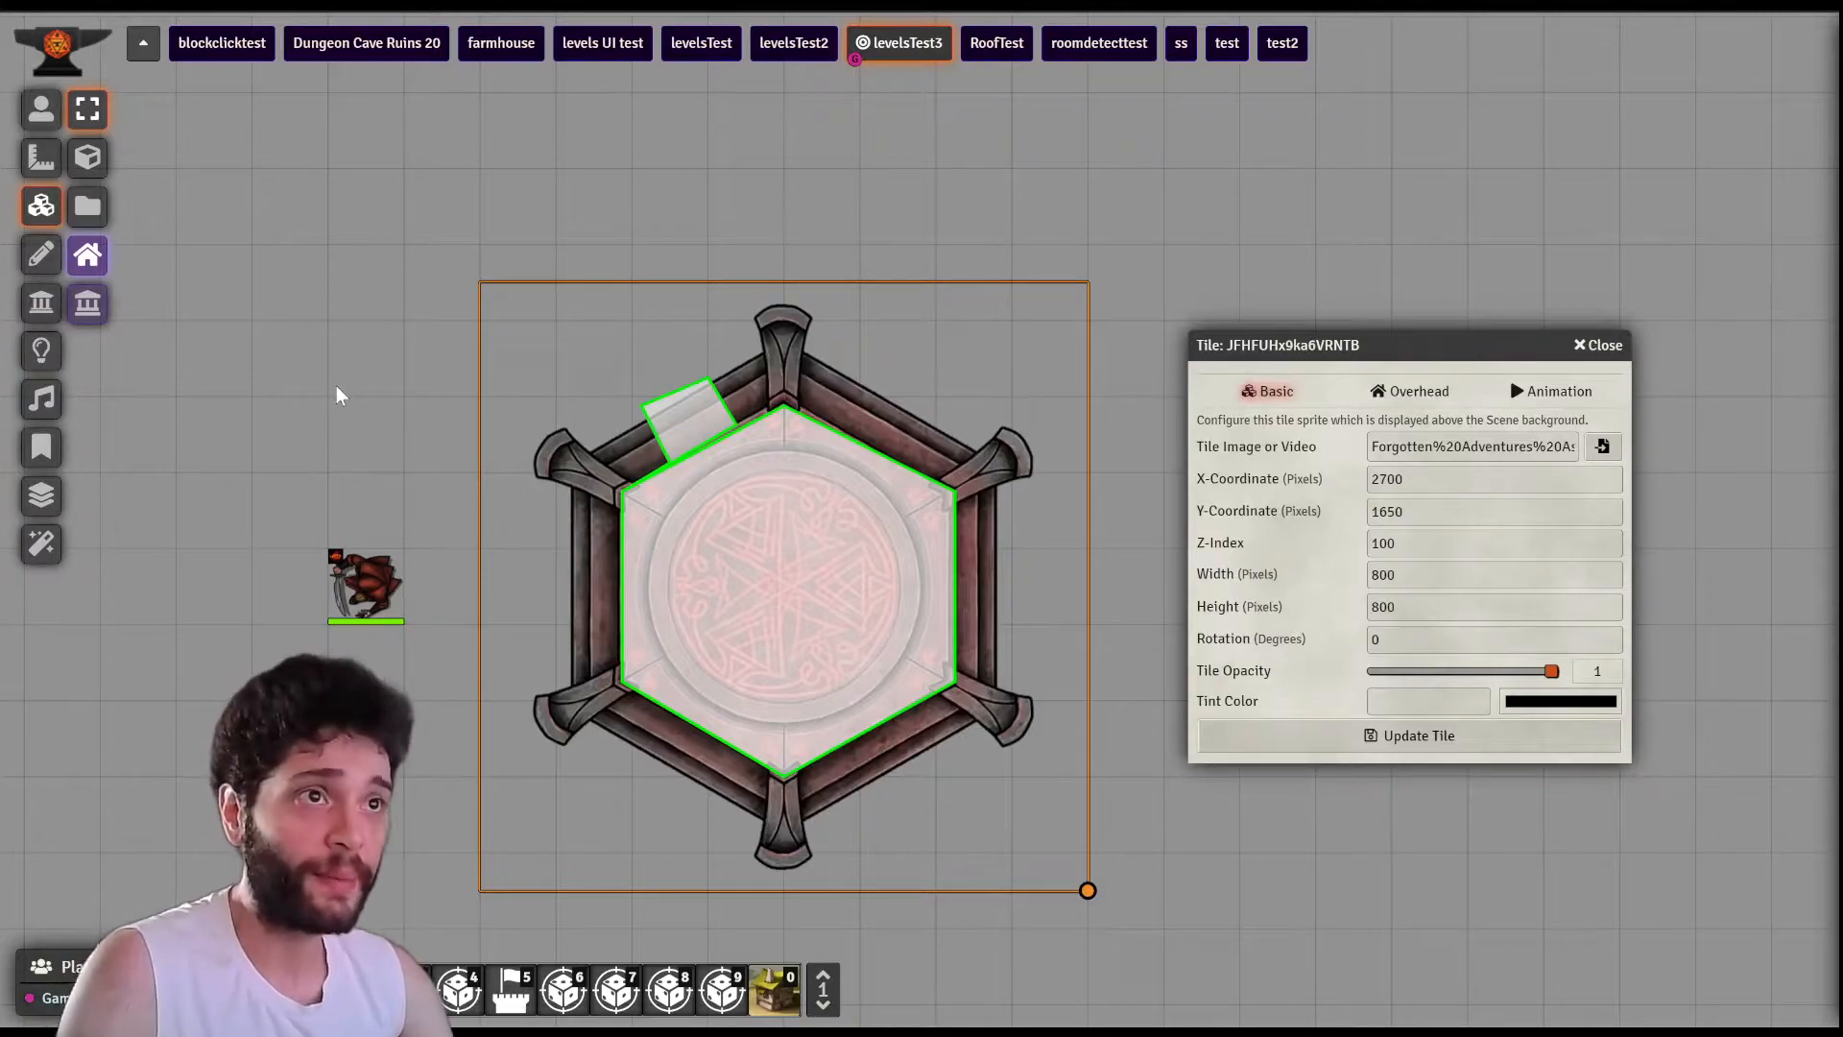
scroll(671, 562, up, 1)
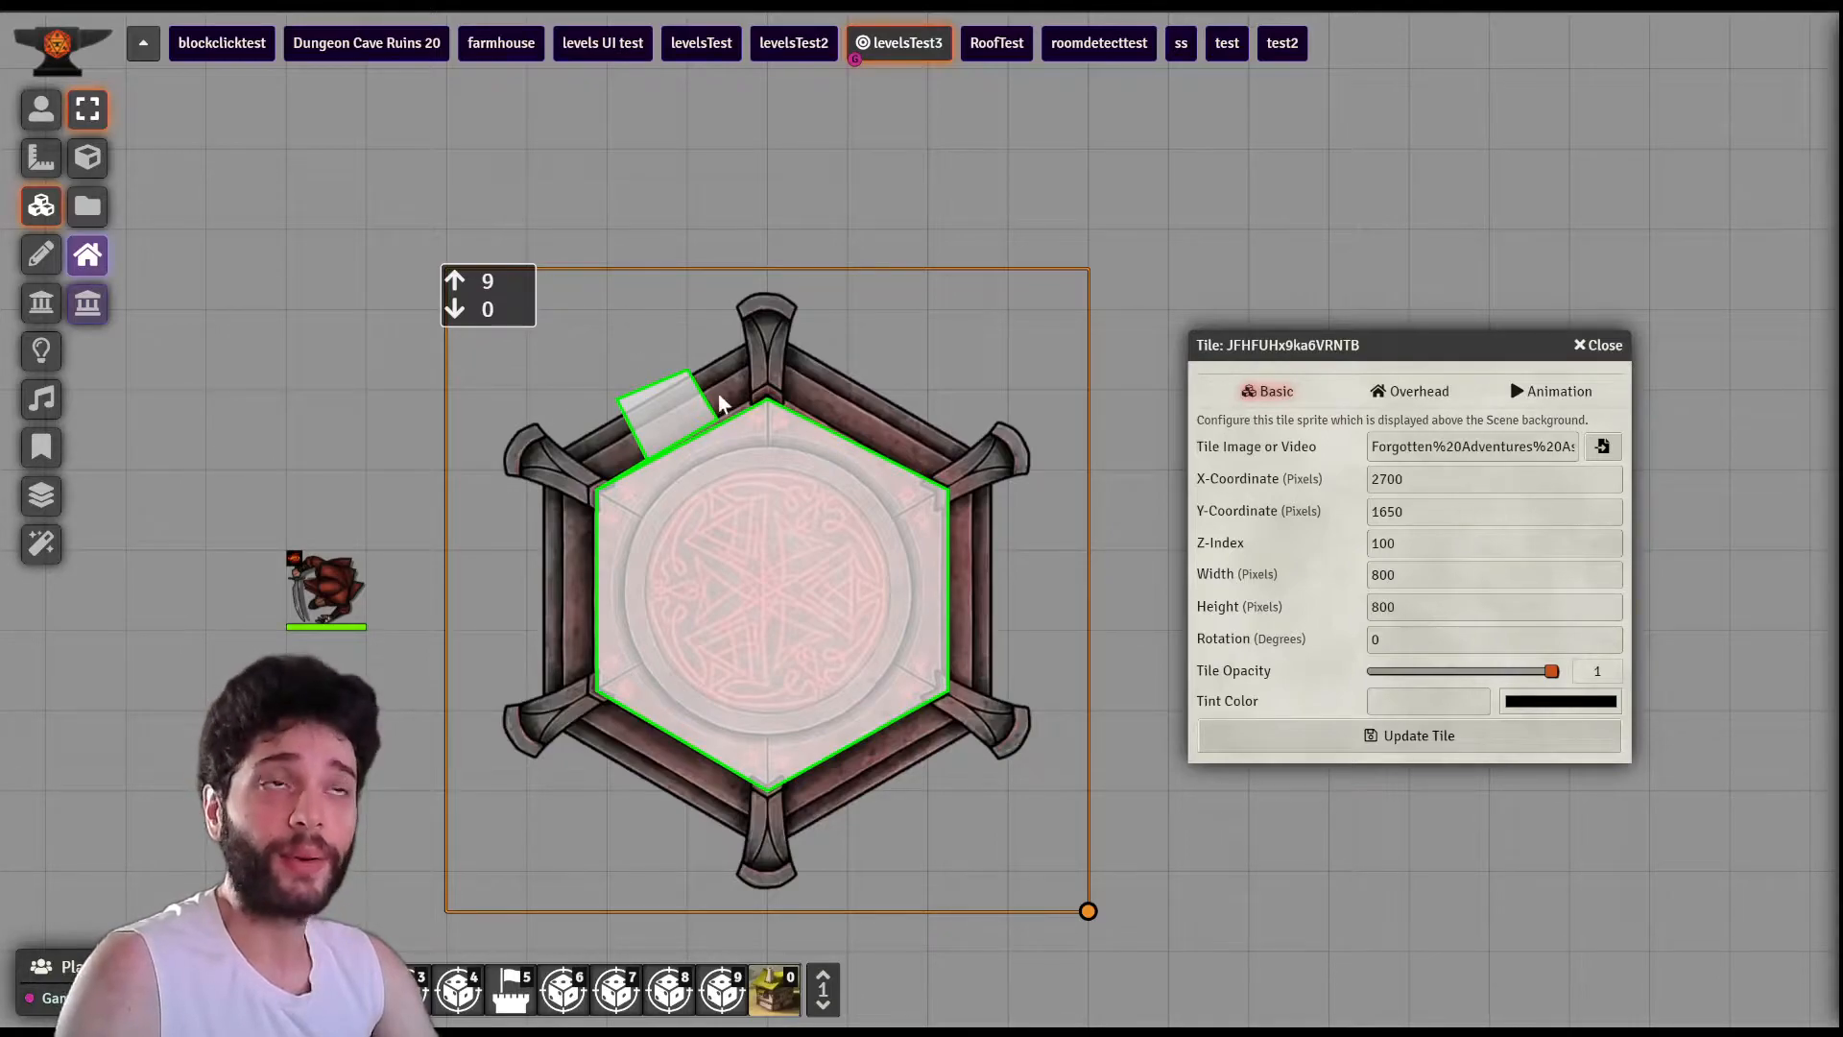
- Switch to editing walls and inspect where the alcove's walls meet the hexagon's upper-left side
click(40, 302)
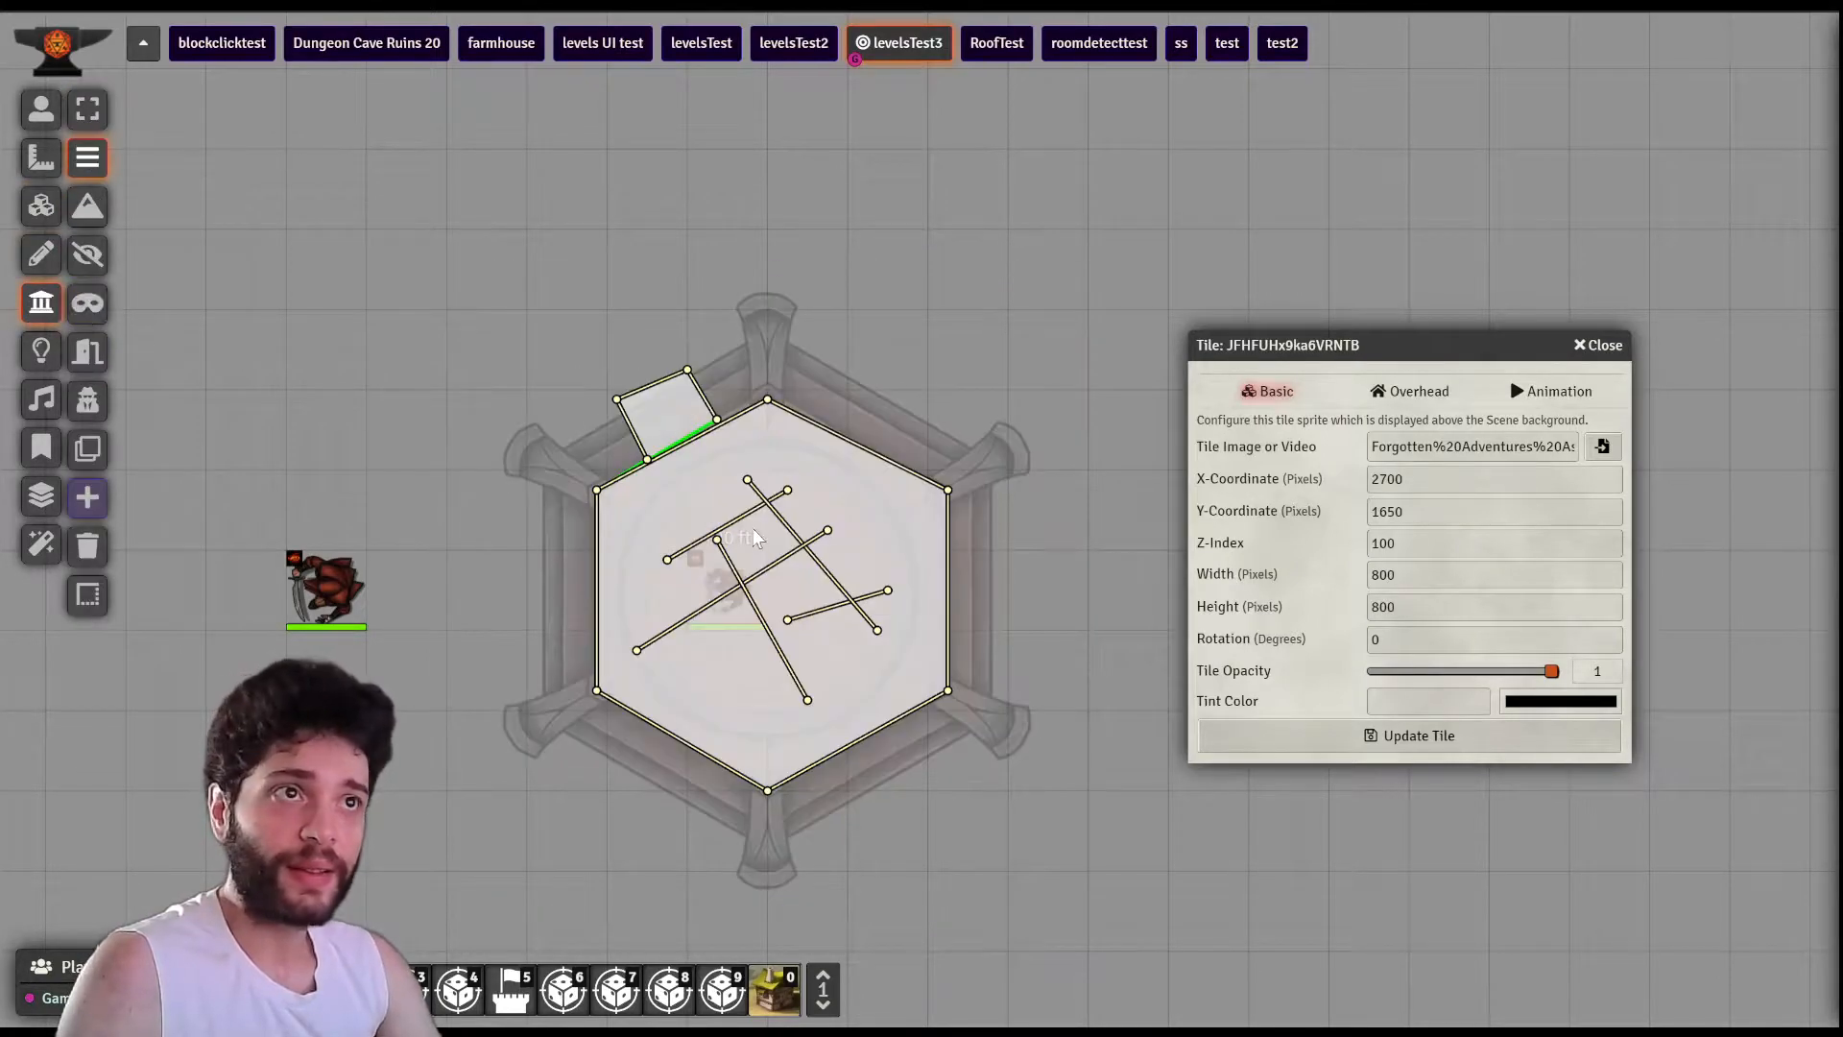
scroll(426, 405, up, 6)
drag(372, 280, 573, 355)
scroll(607, 382, up, 5)
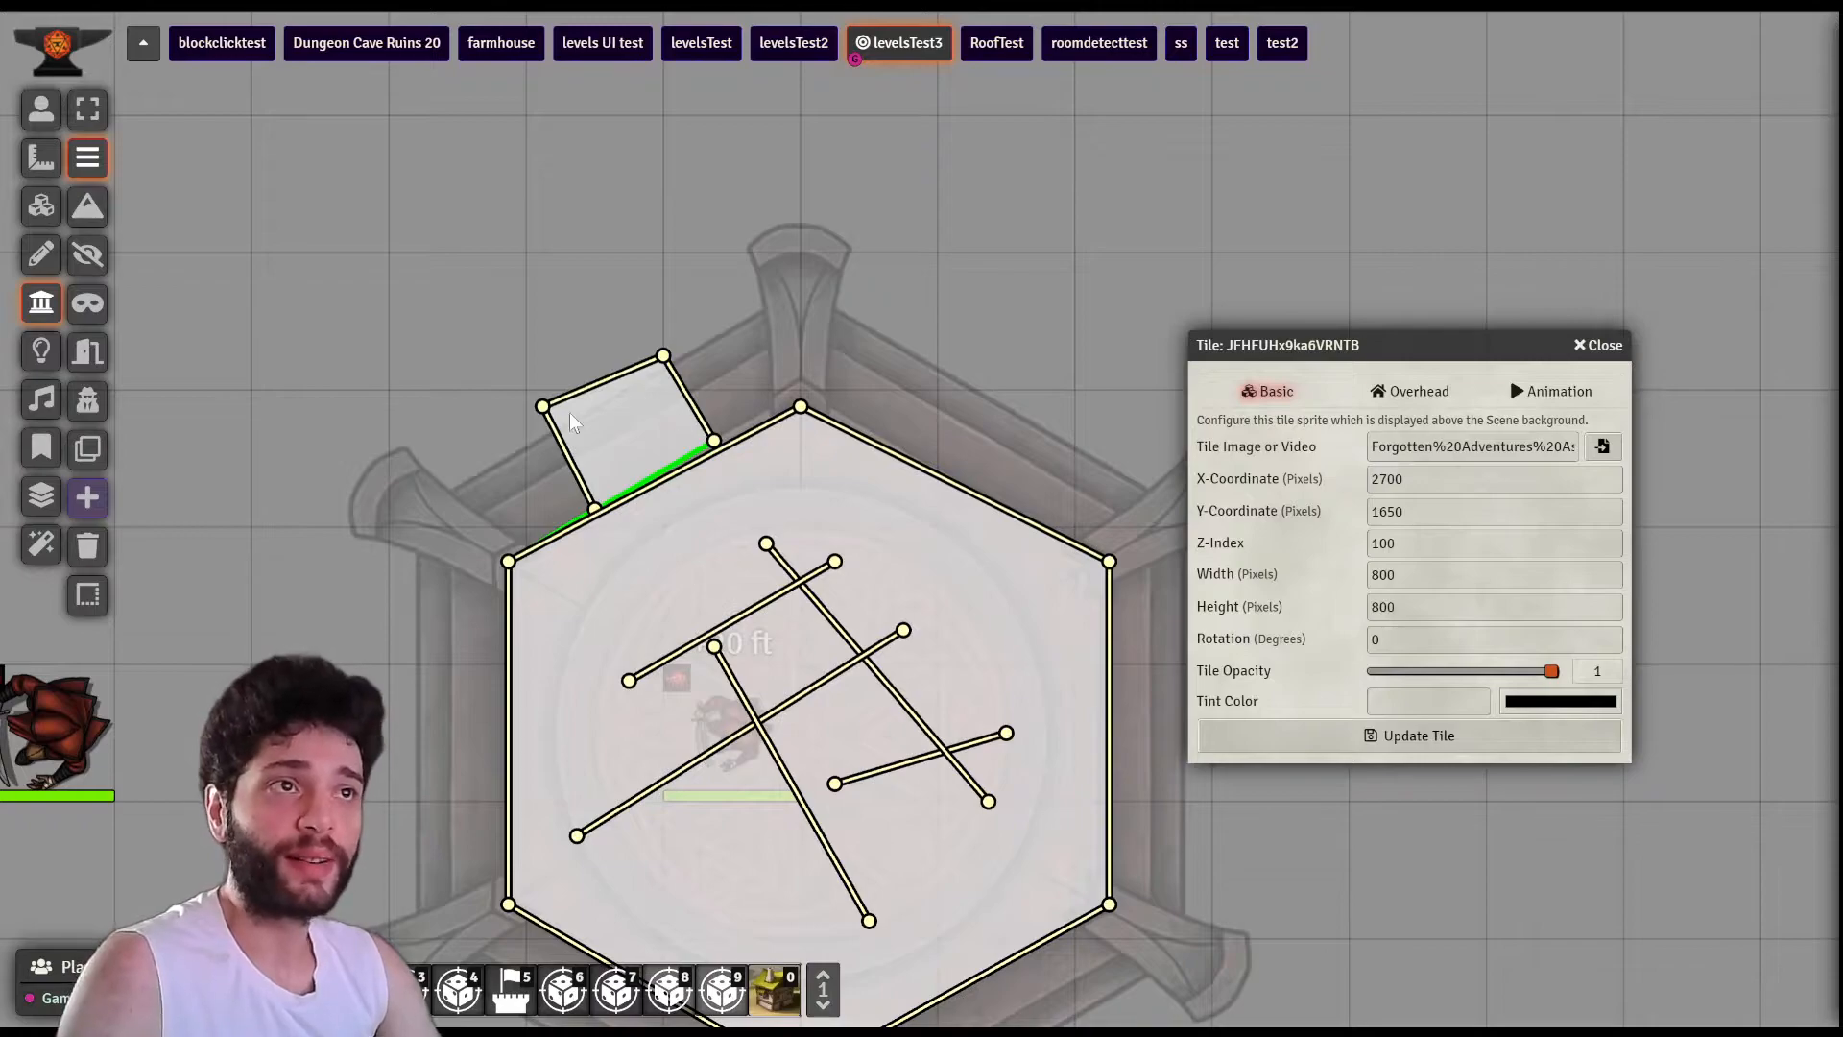
scroll(509, 545, up, 5)
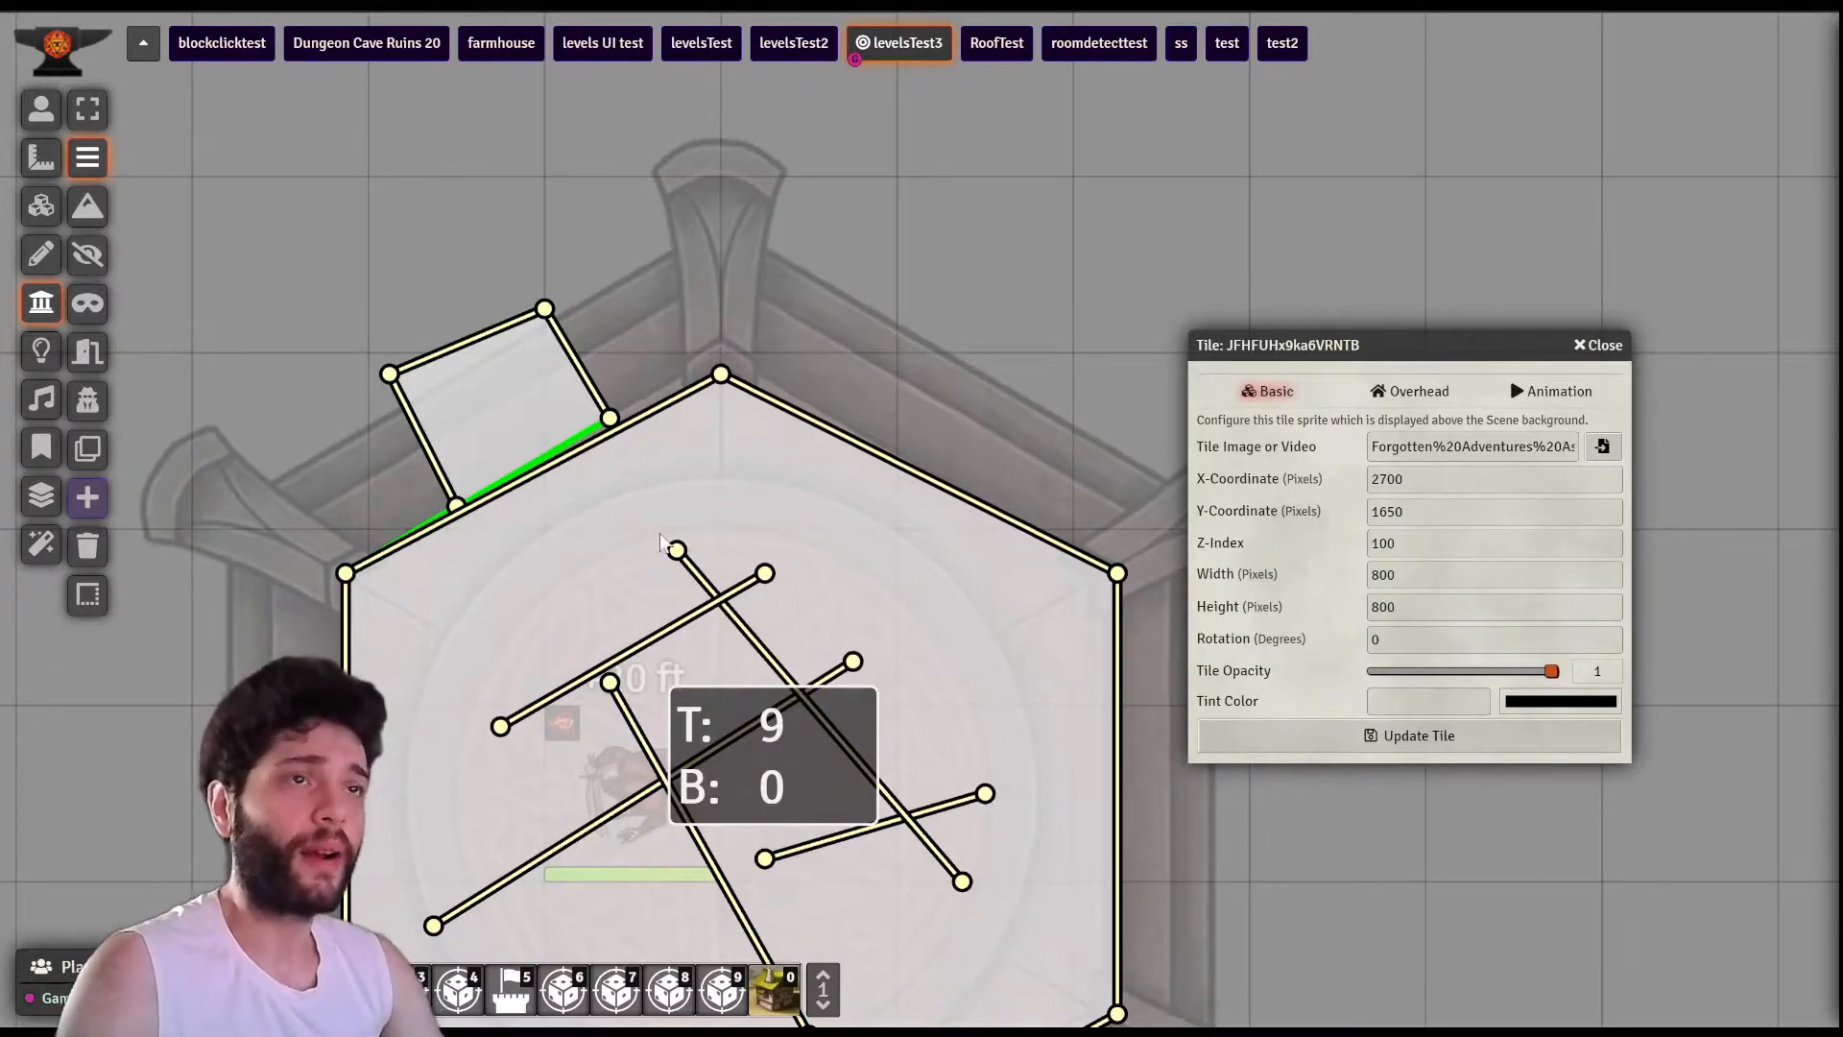
- Draw three connected walls forming a second rectangular alcove outward from the hexagon's lower-right side, undoing any stray wall
drag(779, 553, 655, 176)
scroll(659, 356, down, 8)
drag(819, 308, 667, 349)
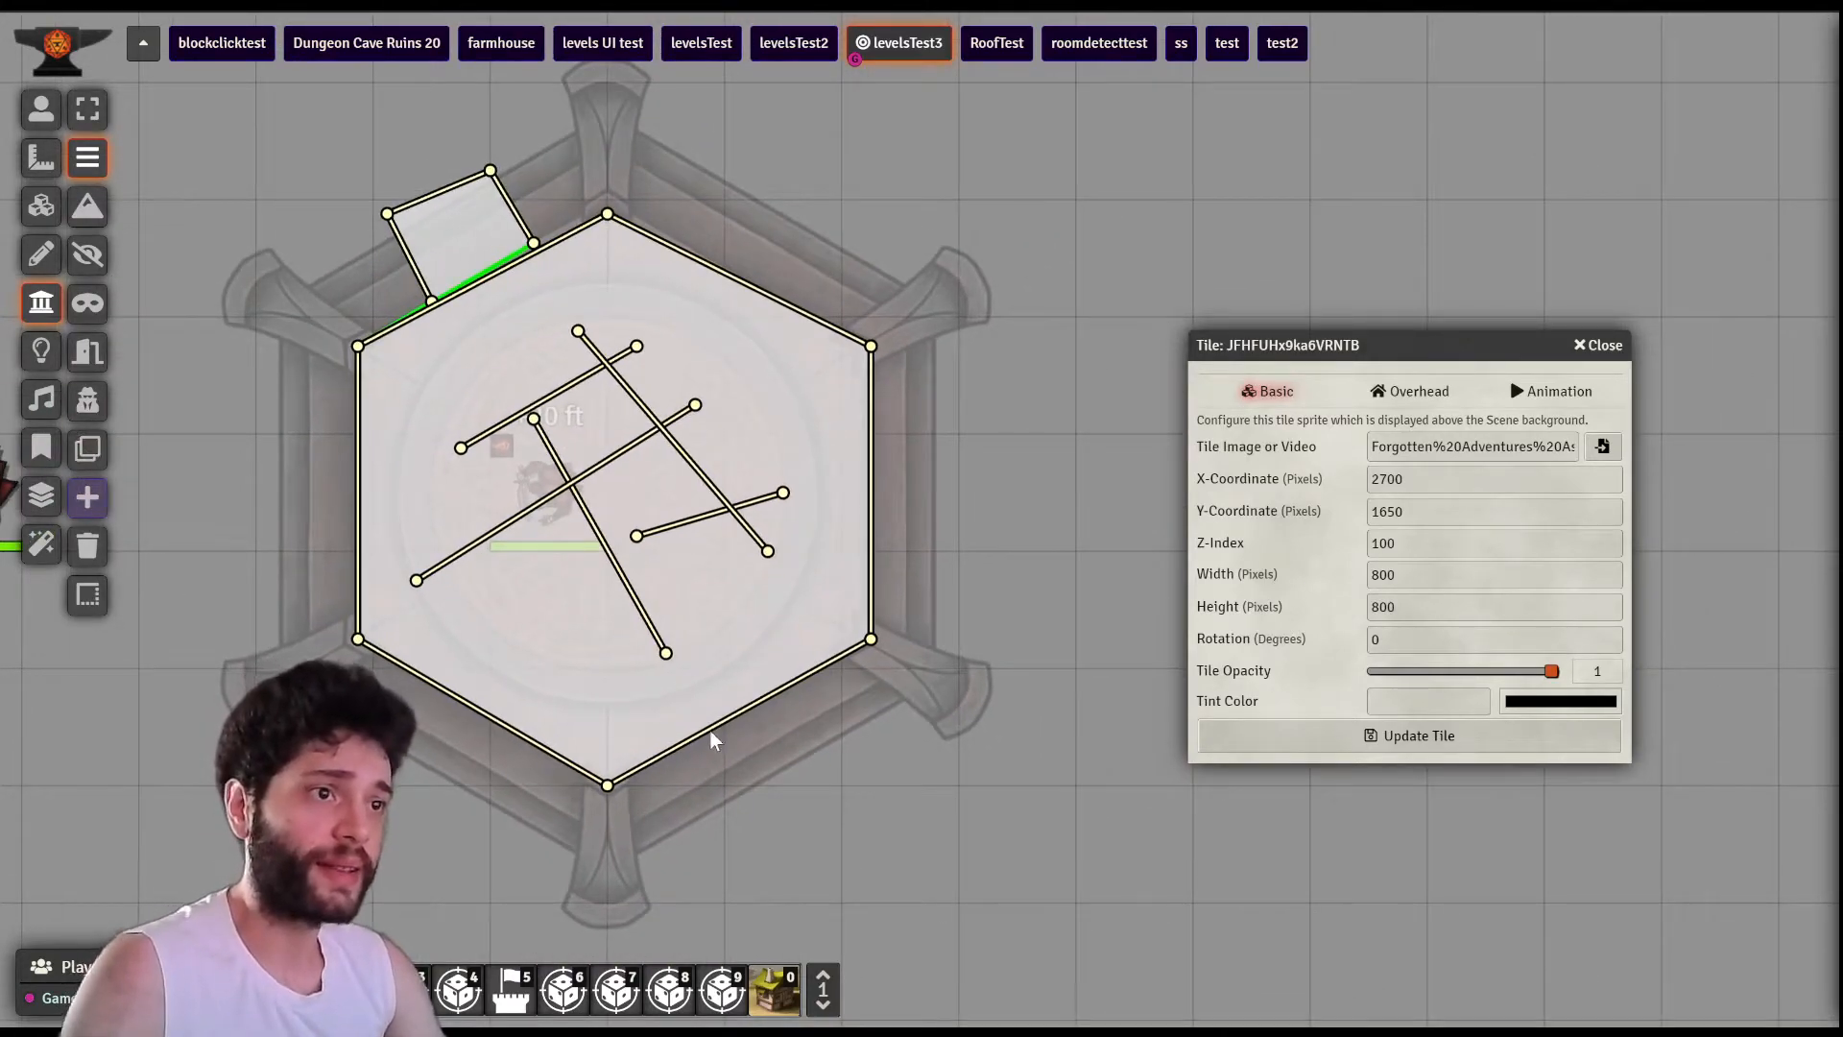
drag(708, 730, 753, 785)
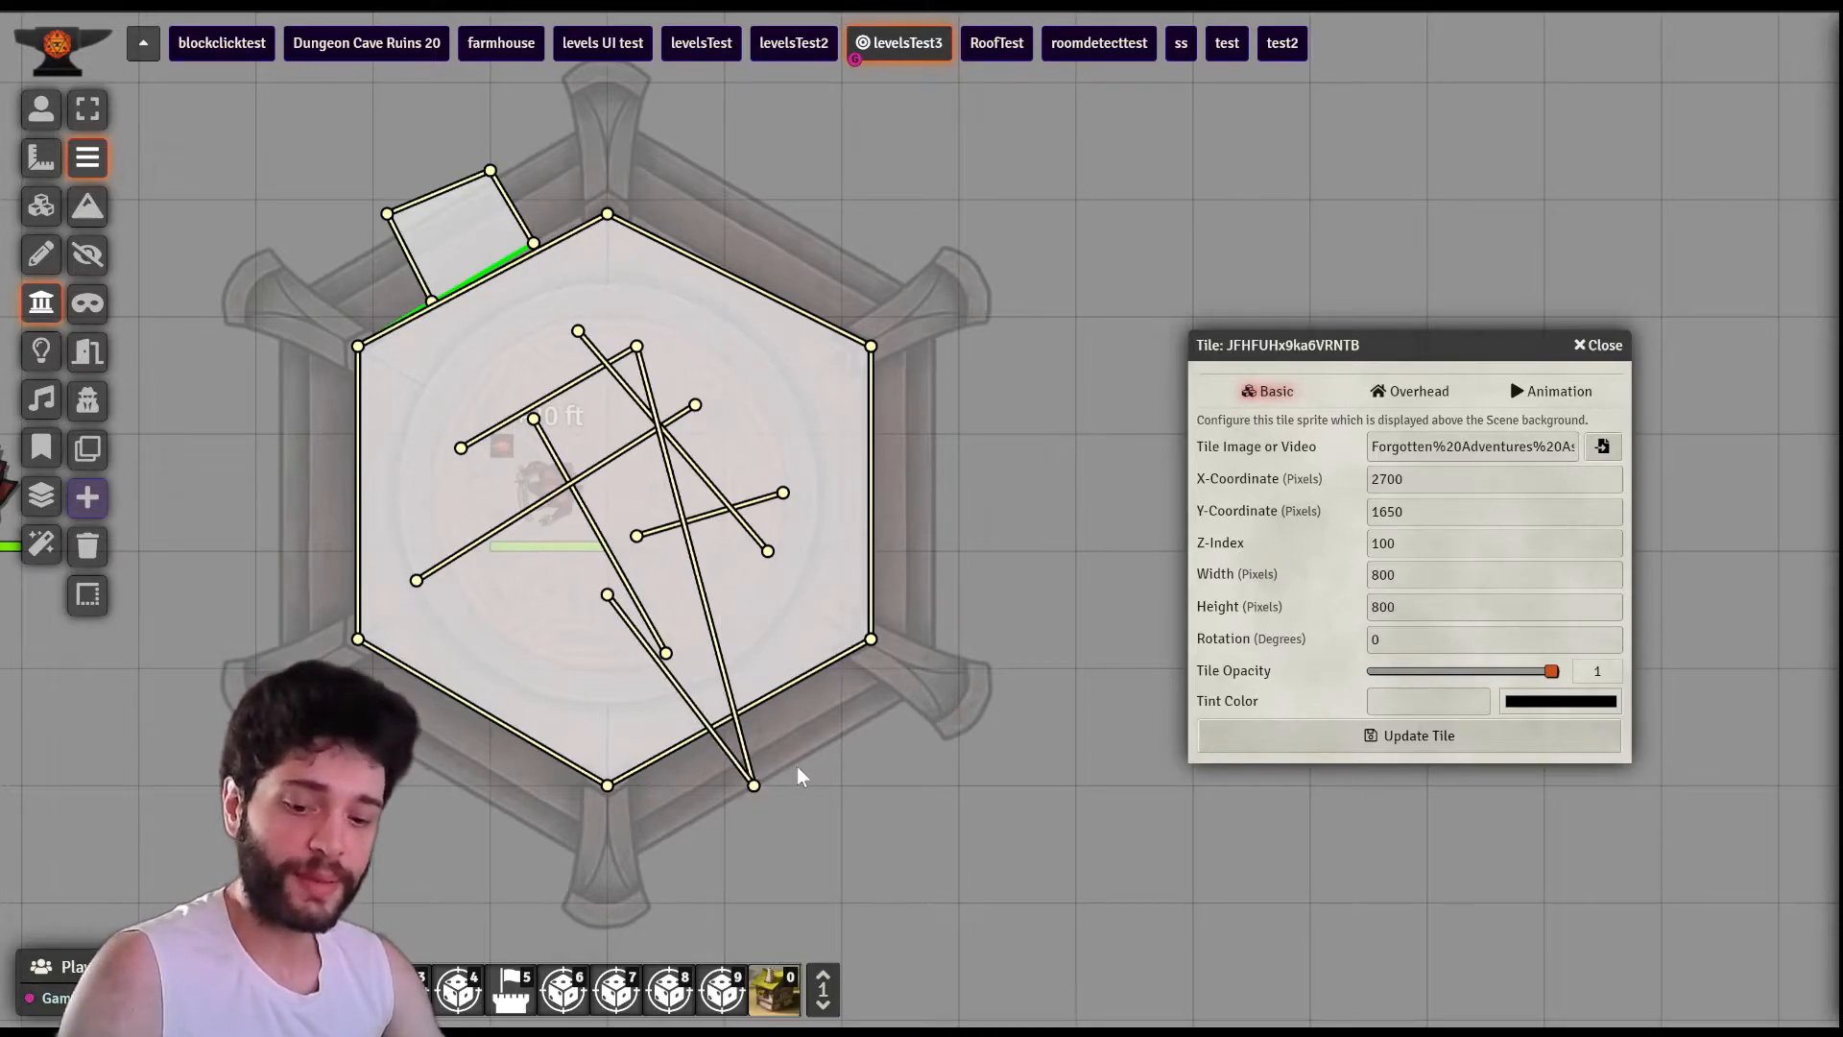
key(ctrl+z)
drag(751, 805, 754, 830)
click(854, 772)
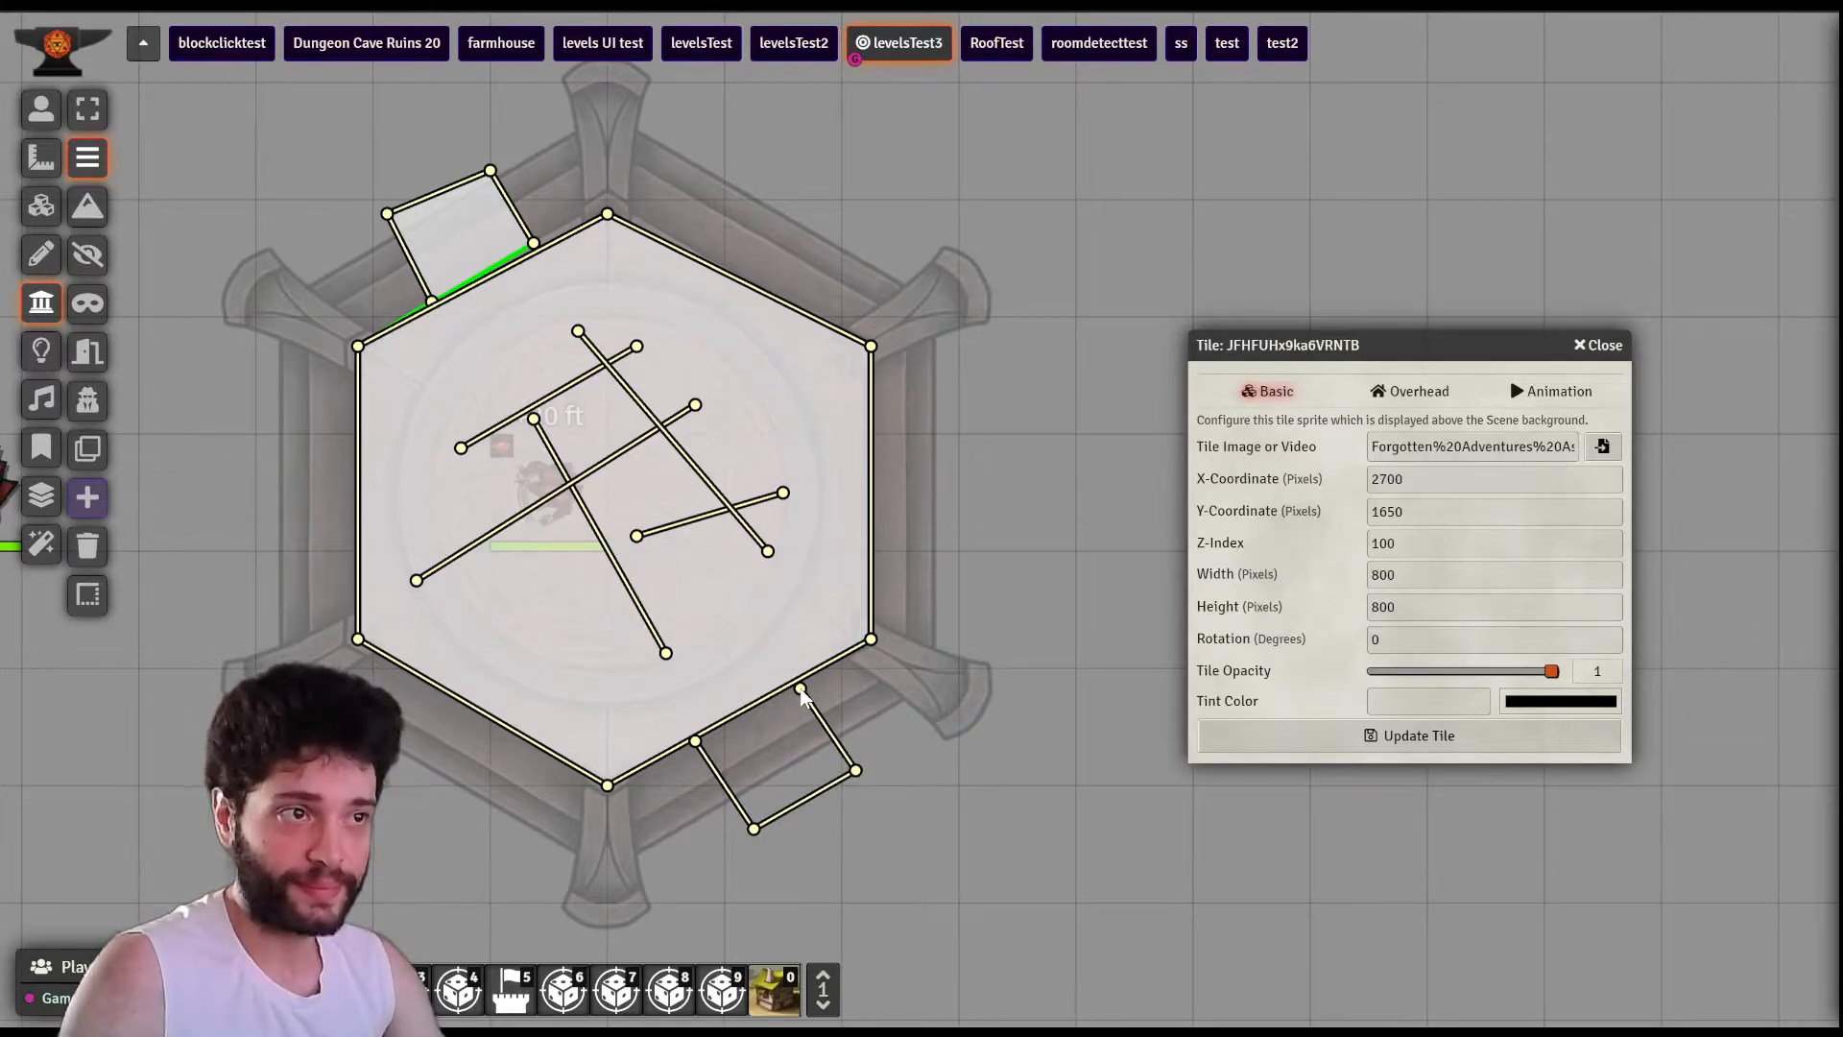
click(798, 686)
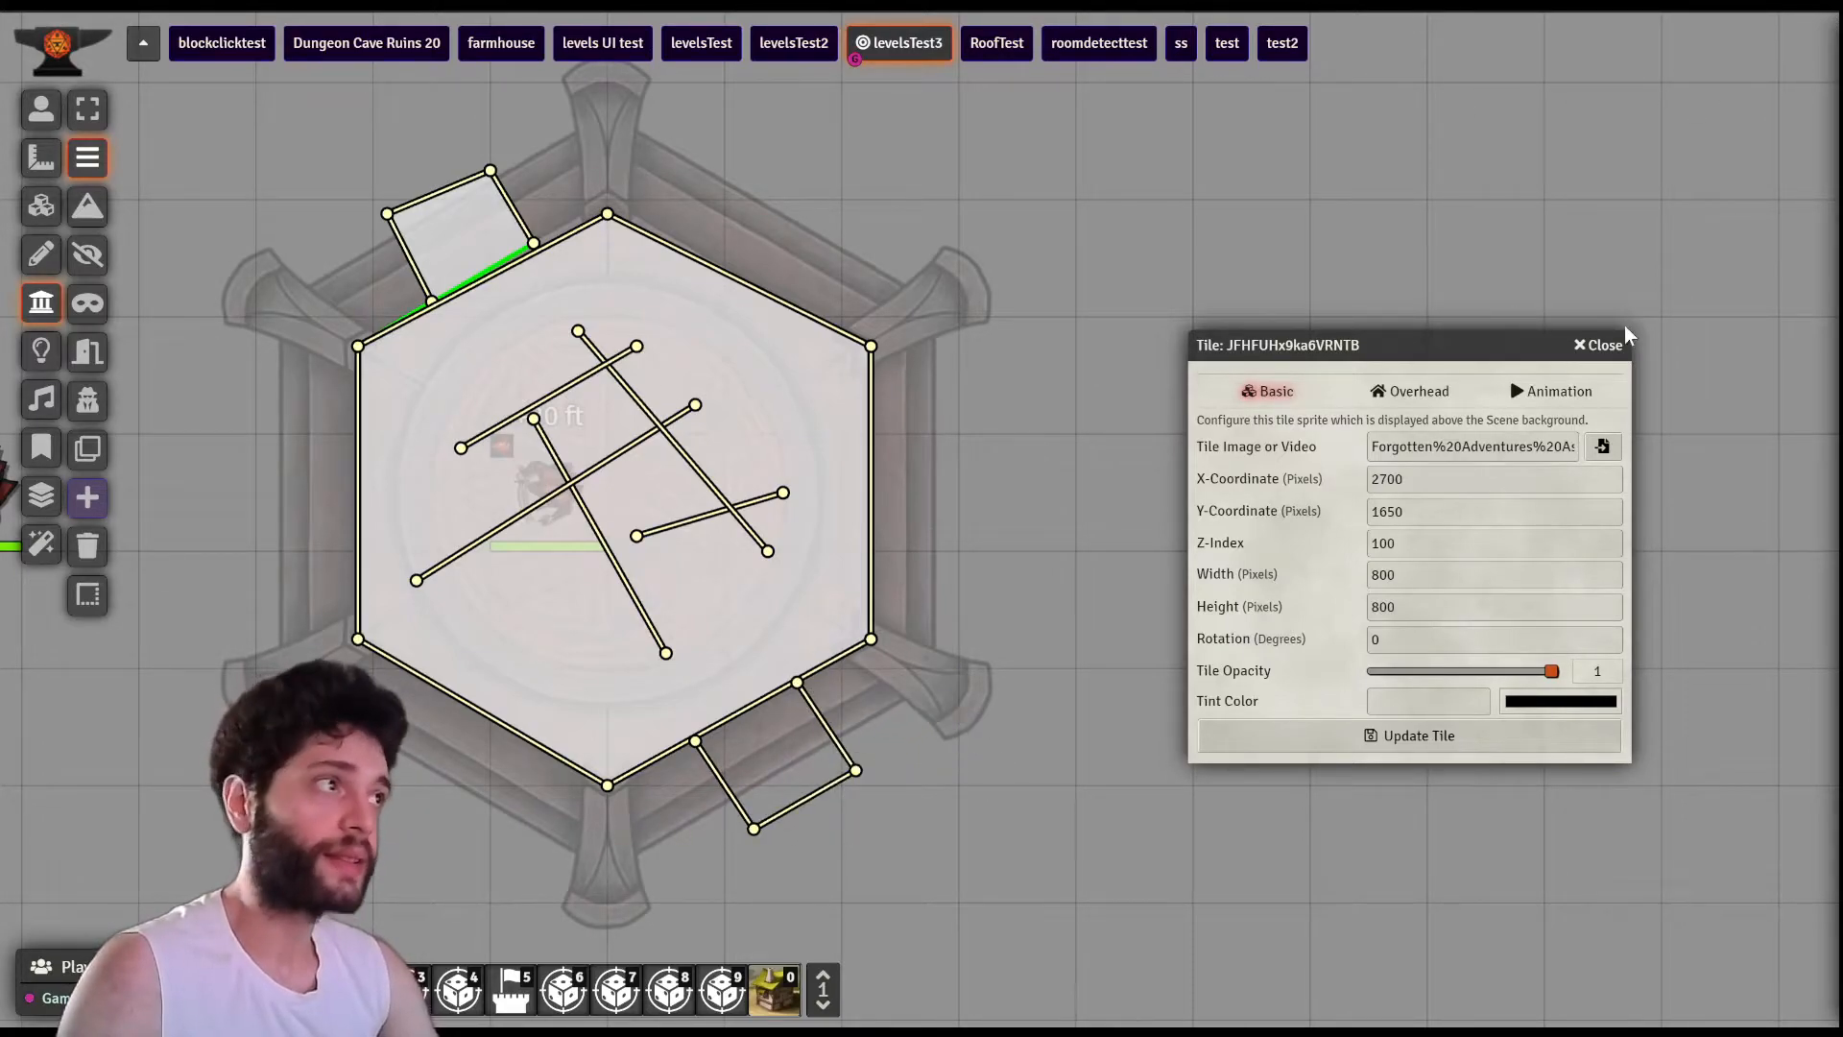
- Reopen the overhead hexagonal tile's settings, examine its roof polygon with both alcoves in place, and close the settings
click(1601, 346)
click(37, 211)
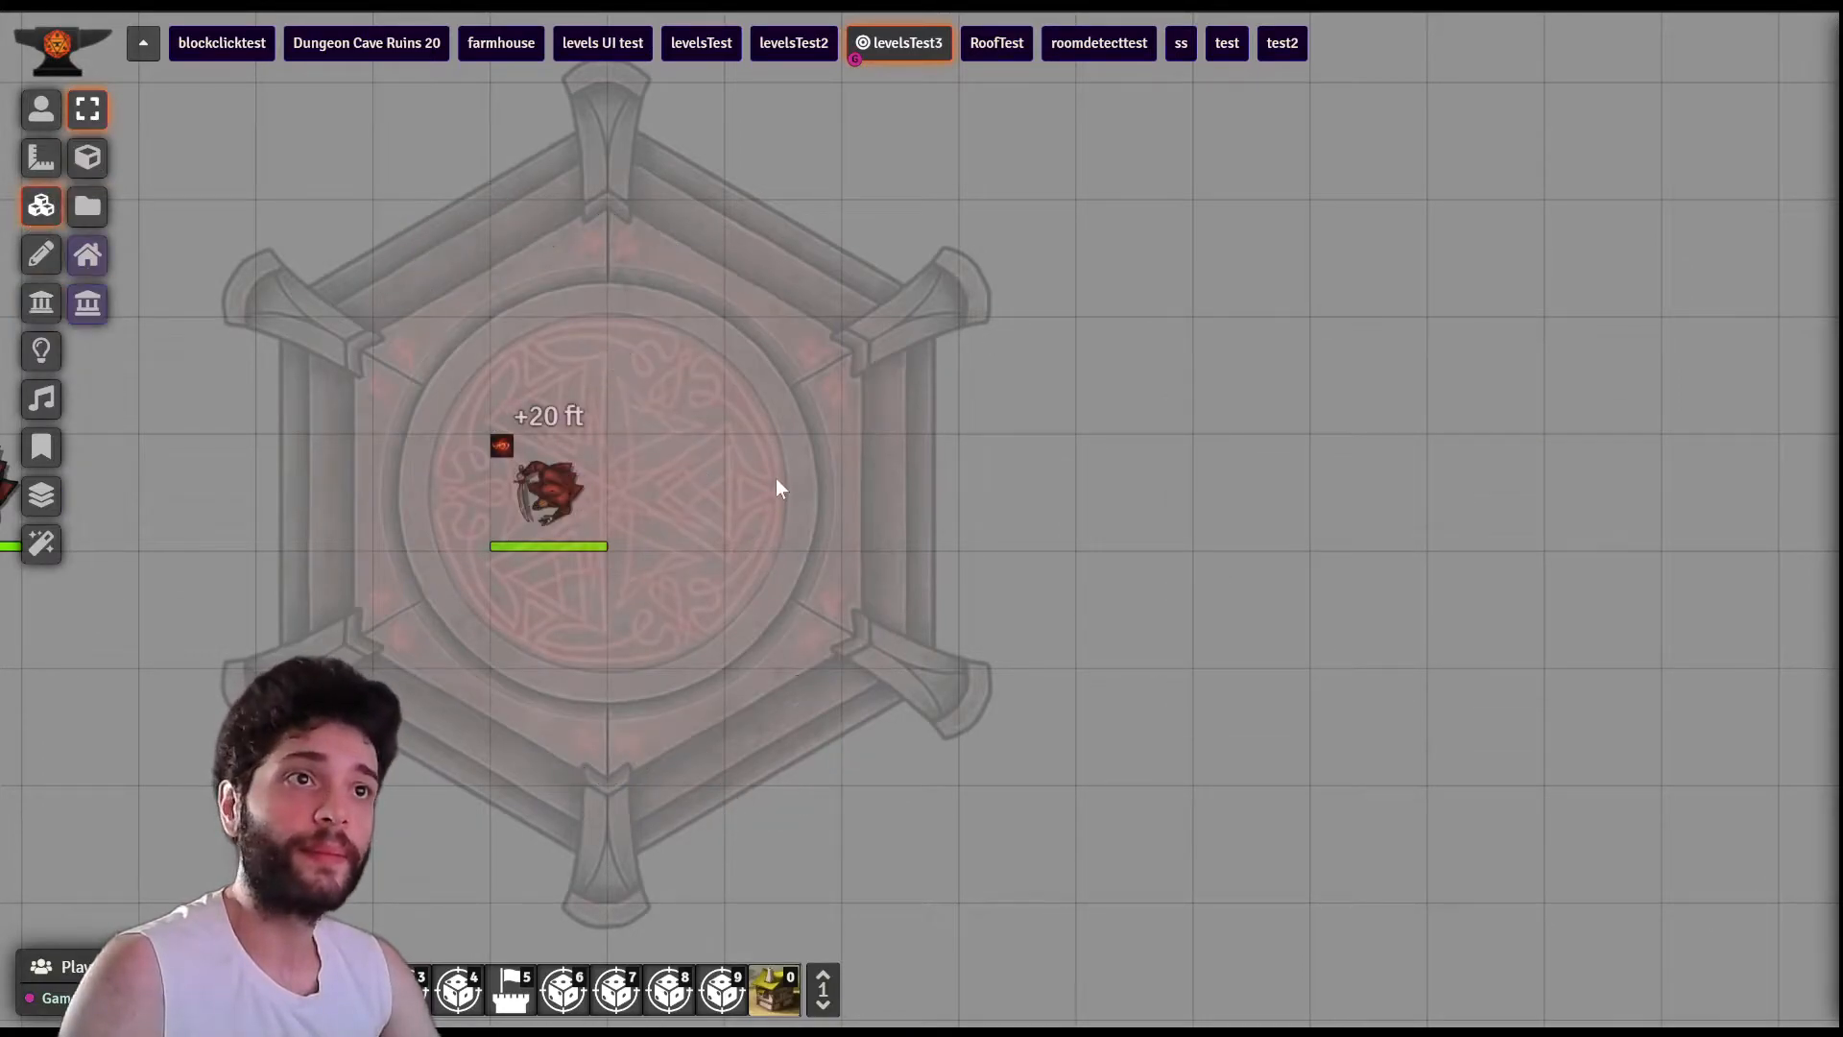
click(87, 254)
double_click(681, 414)
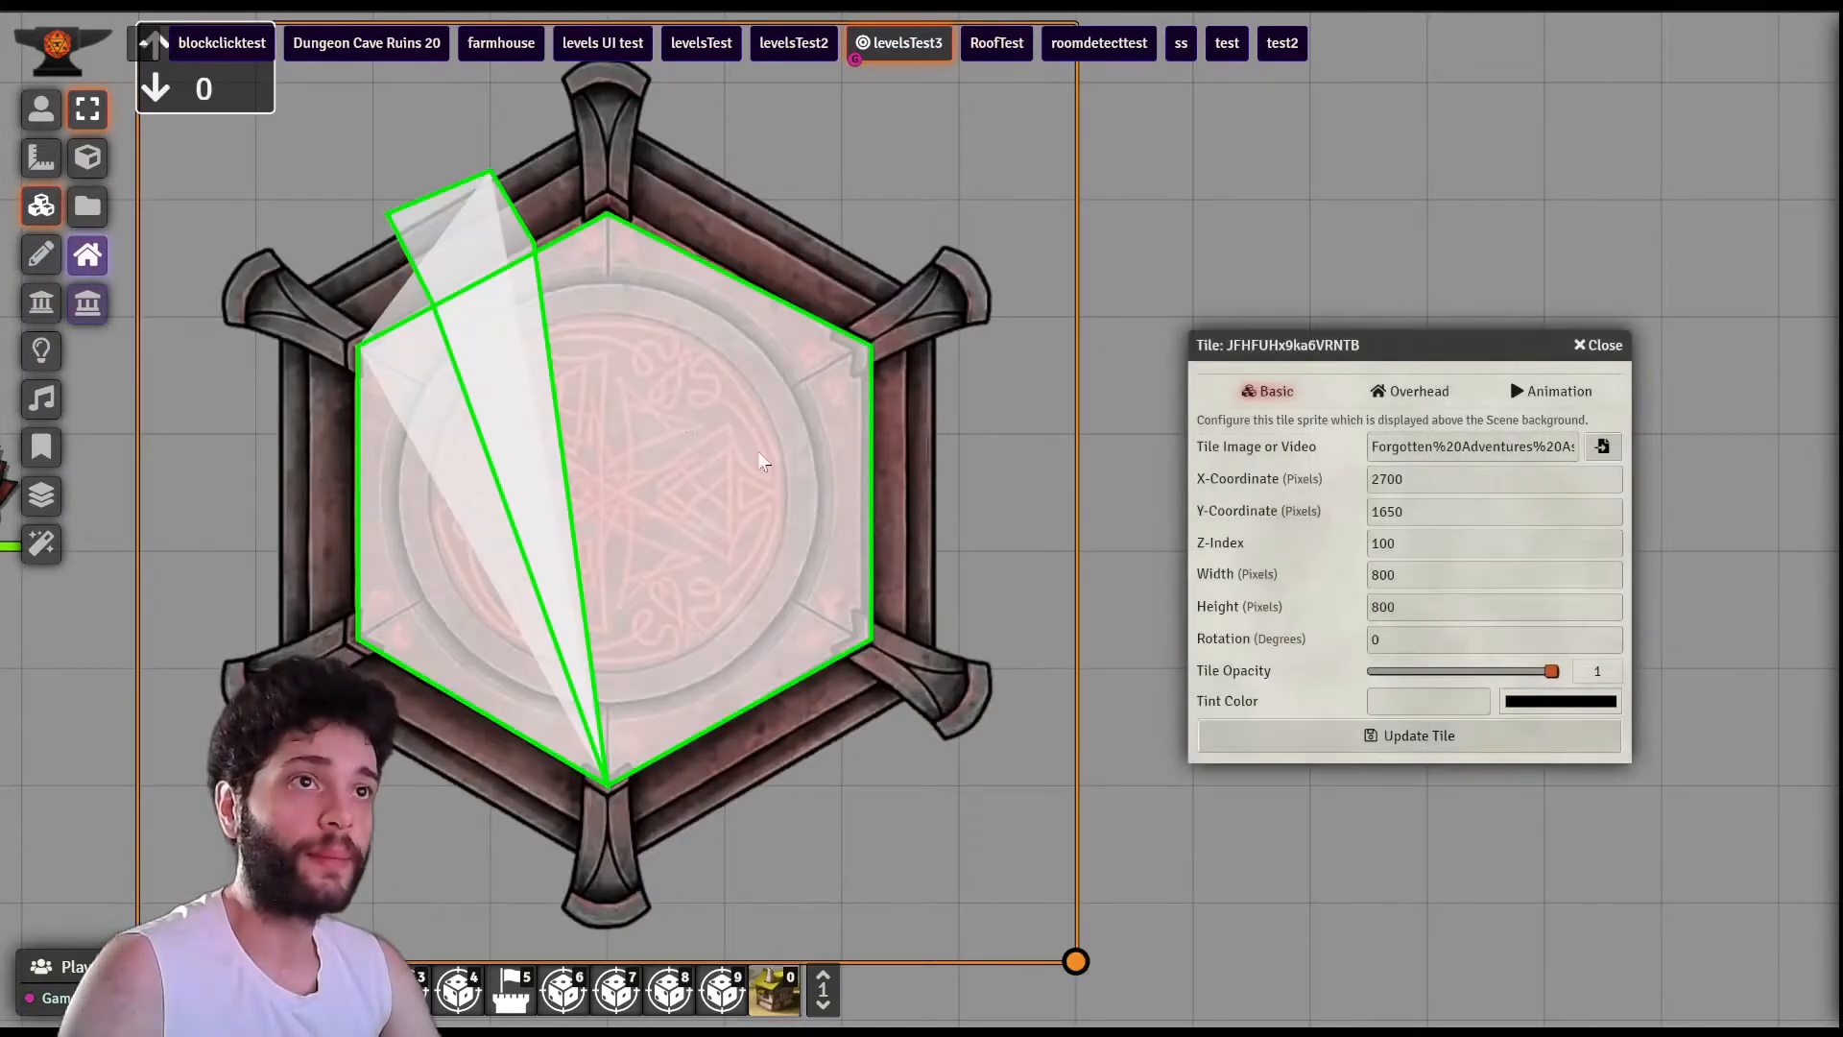
scroll(1112, 543, down, 8)
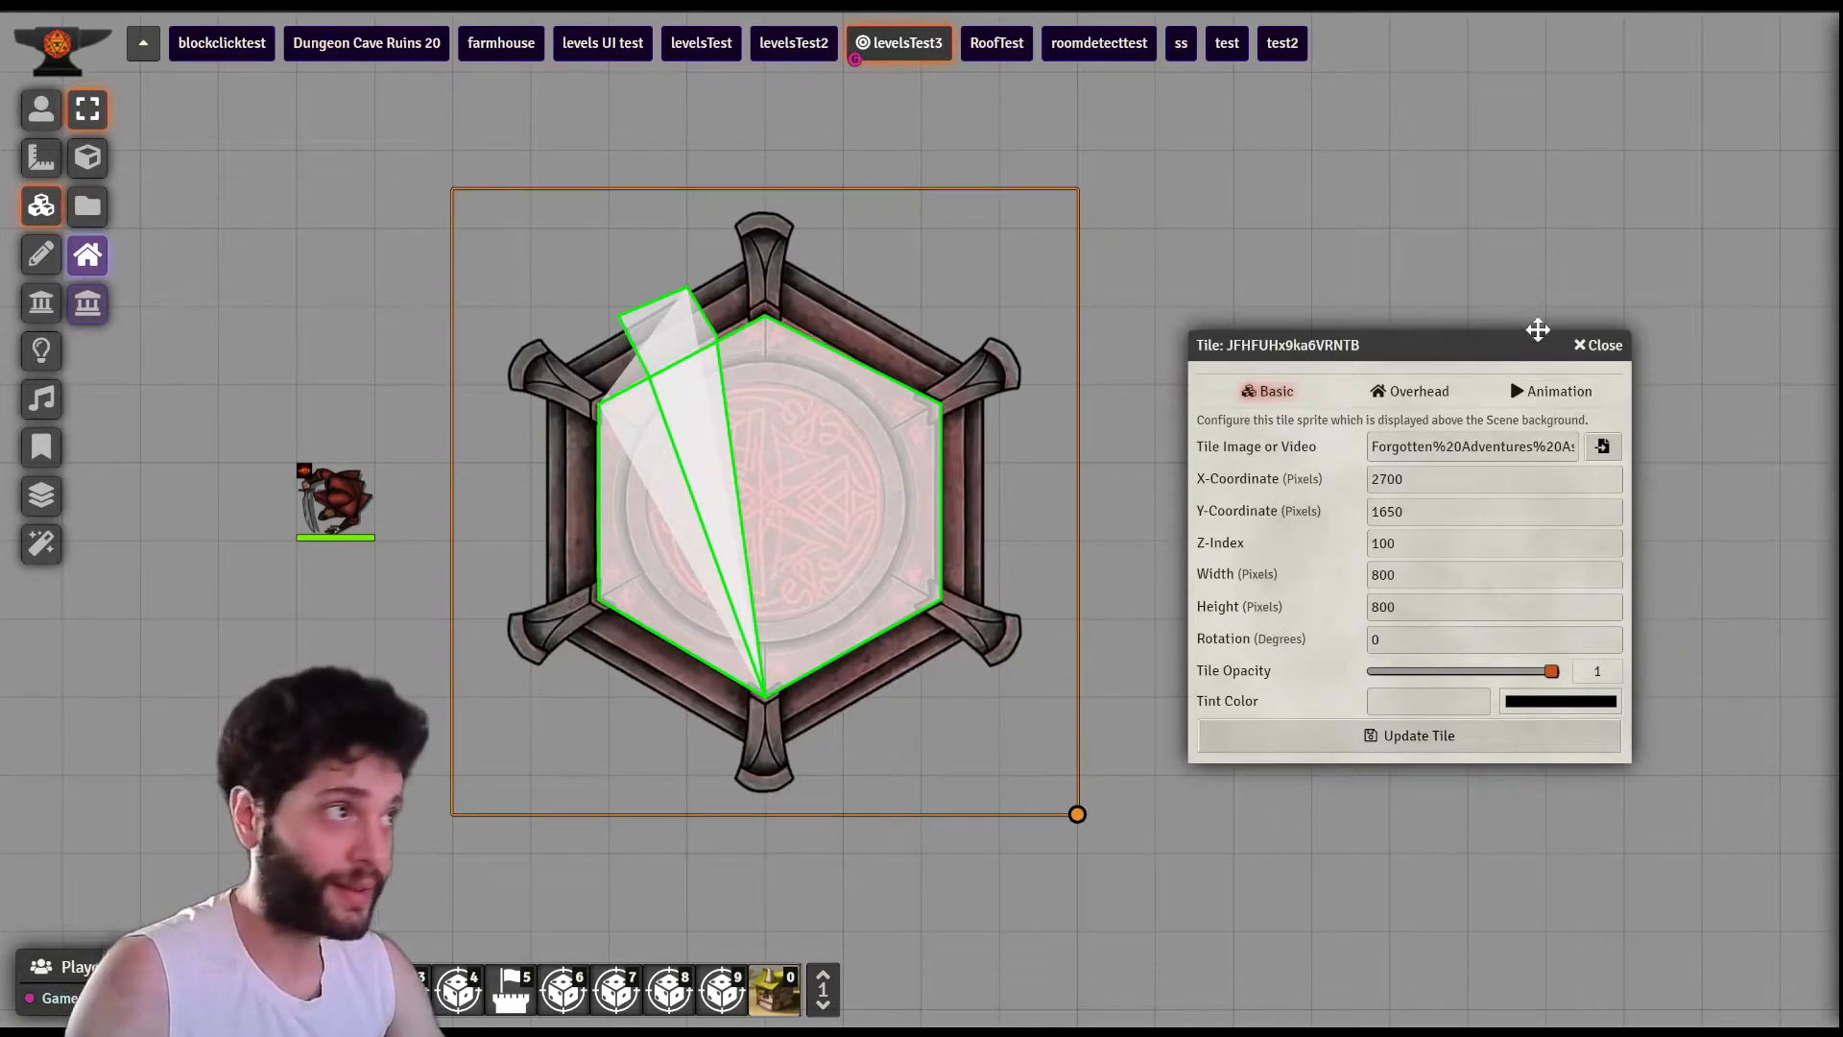
click(1601, 344)
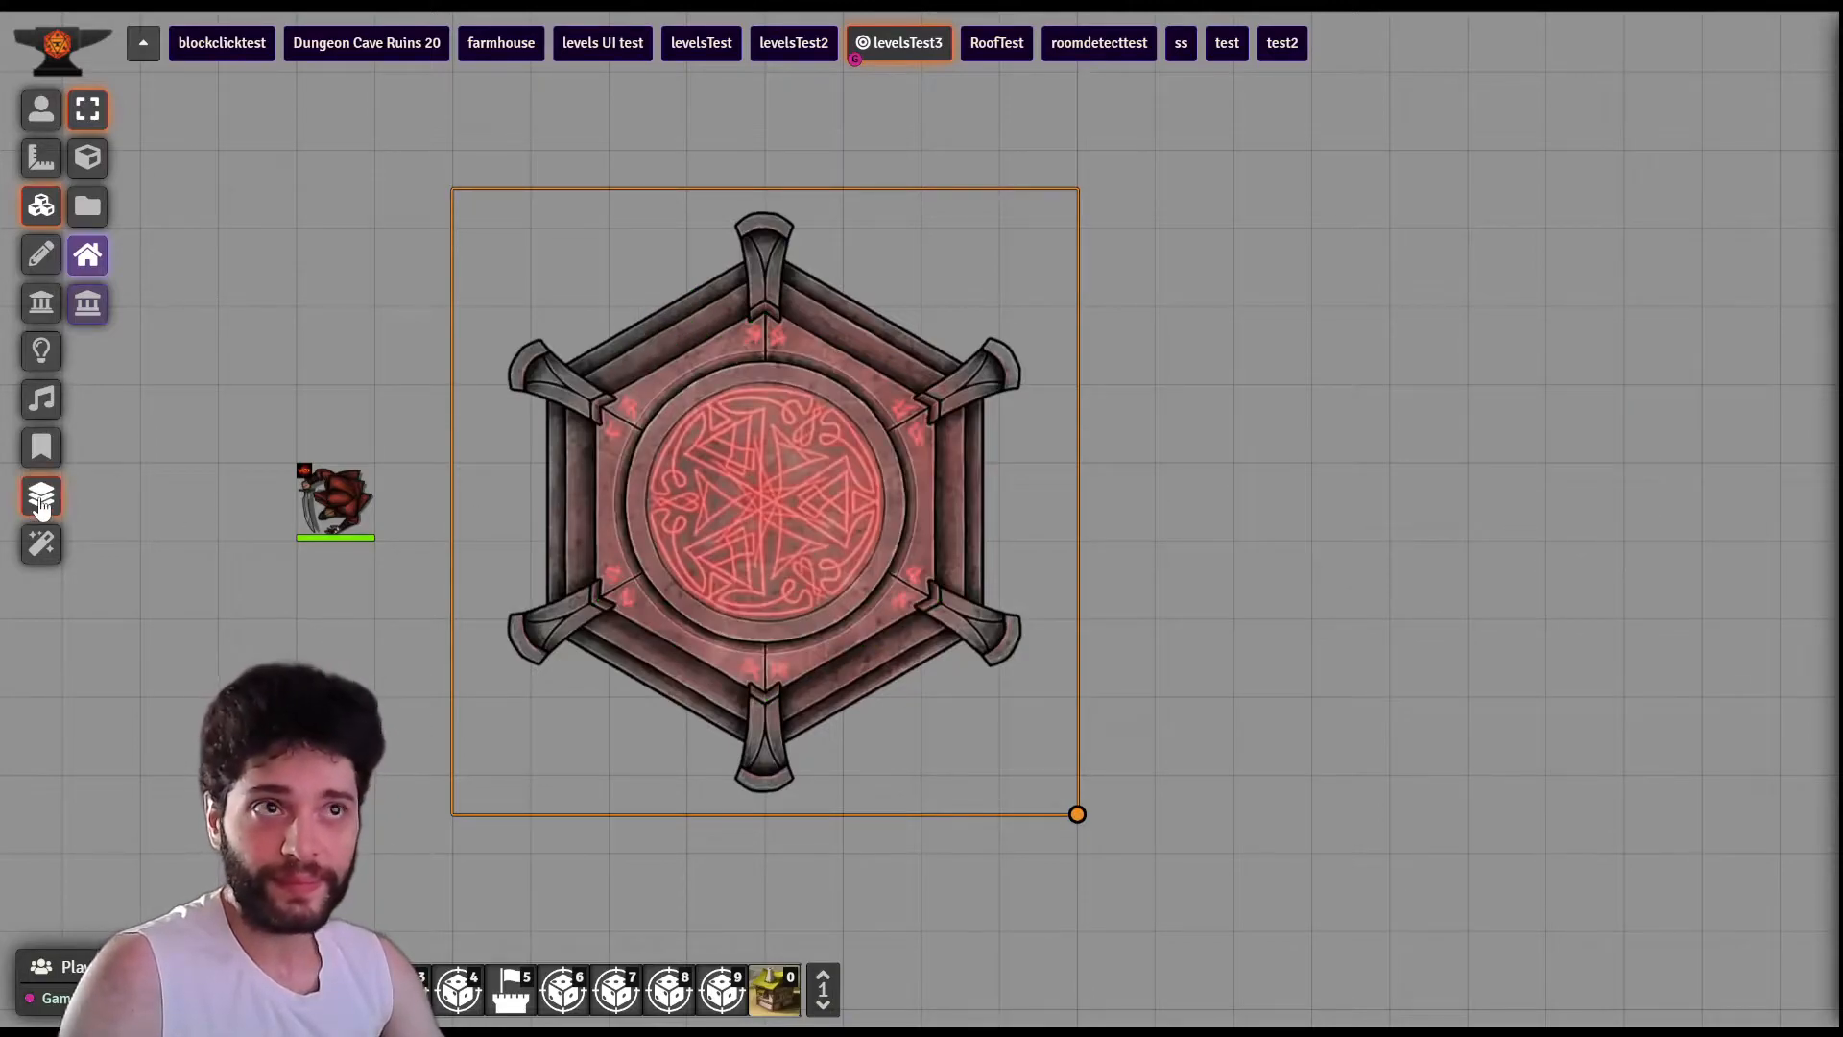
- Show the scene's Levels list without editing its levels, recheck the hexagonal tile's polygon from its settings, and close both
click(40, 505)
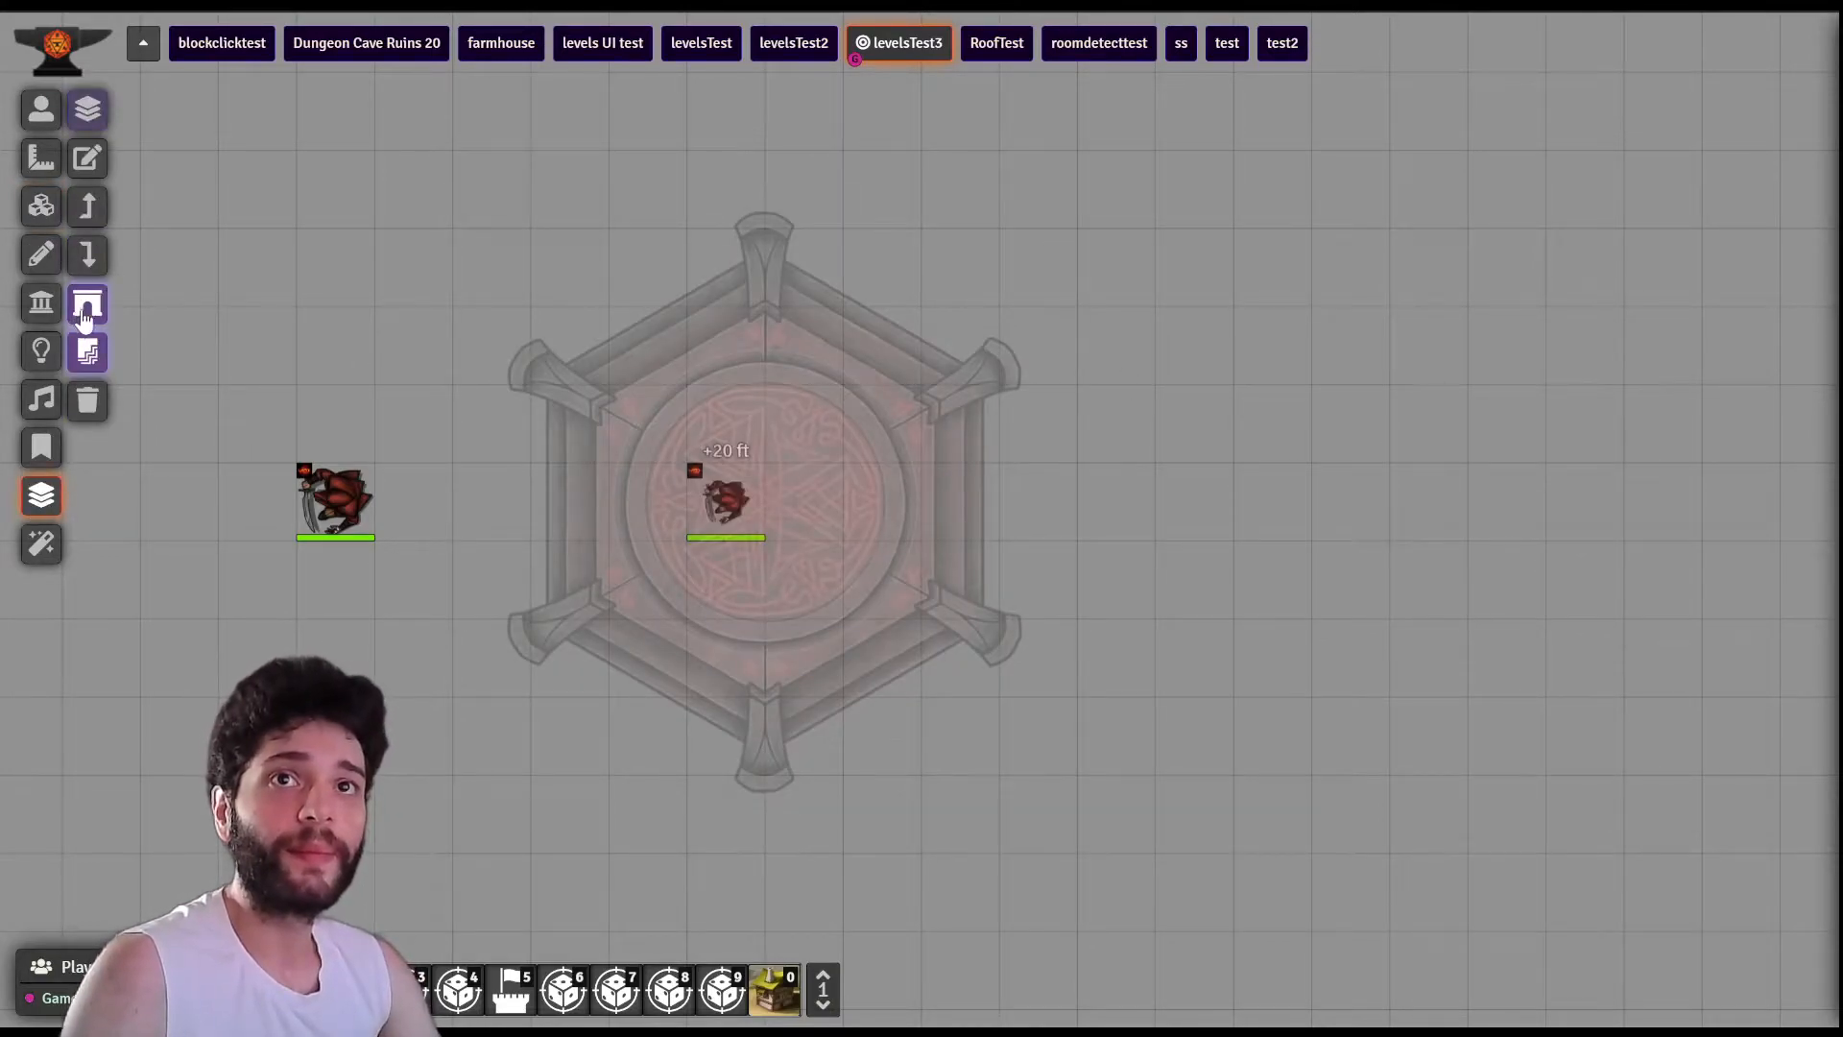
click(87, 110)
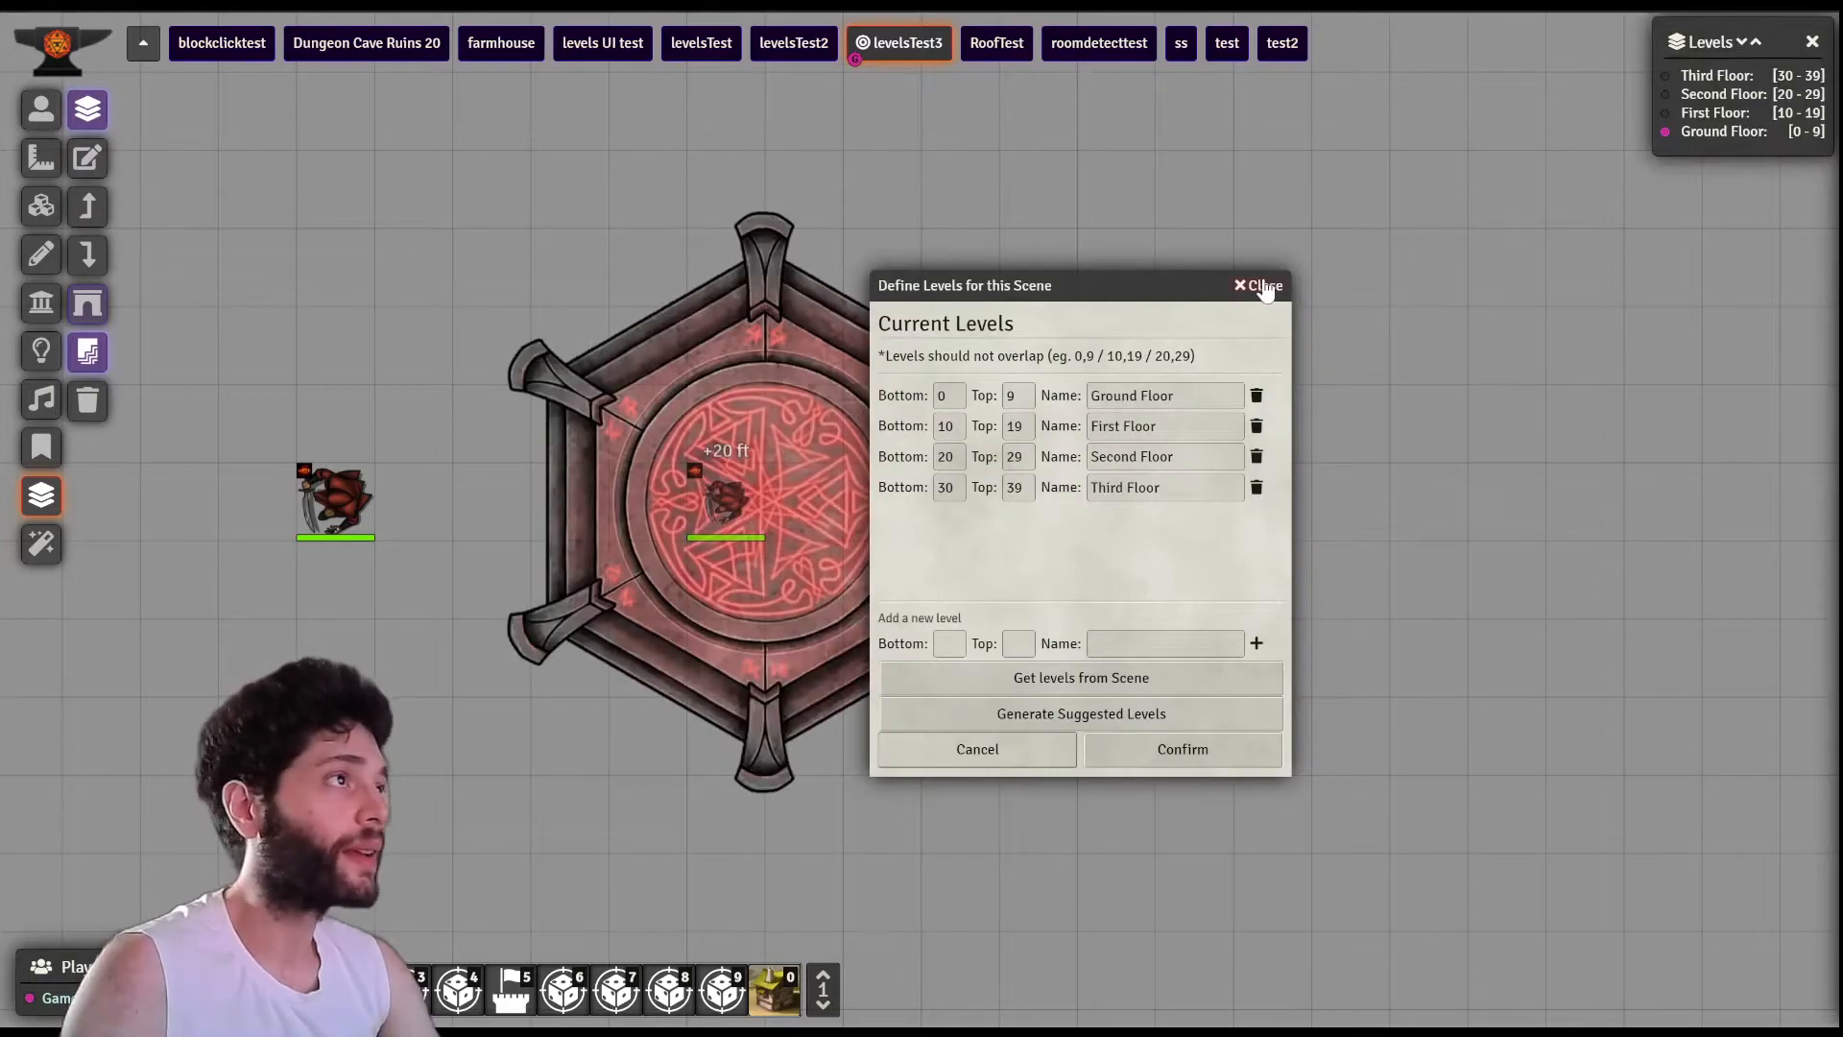
click(1264, 286)
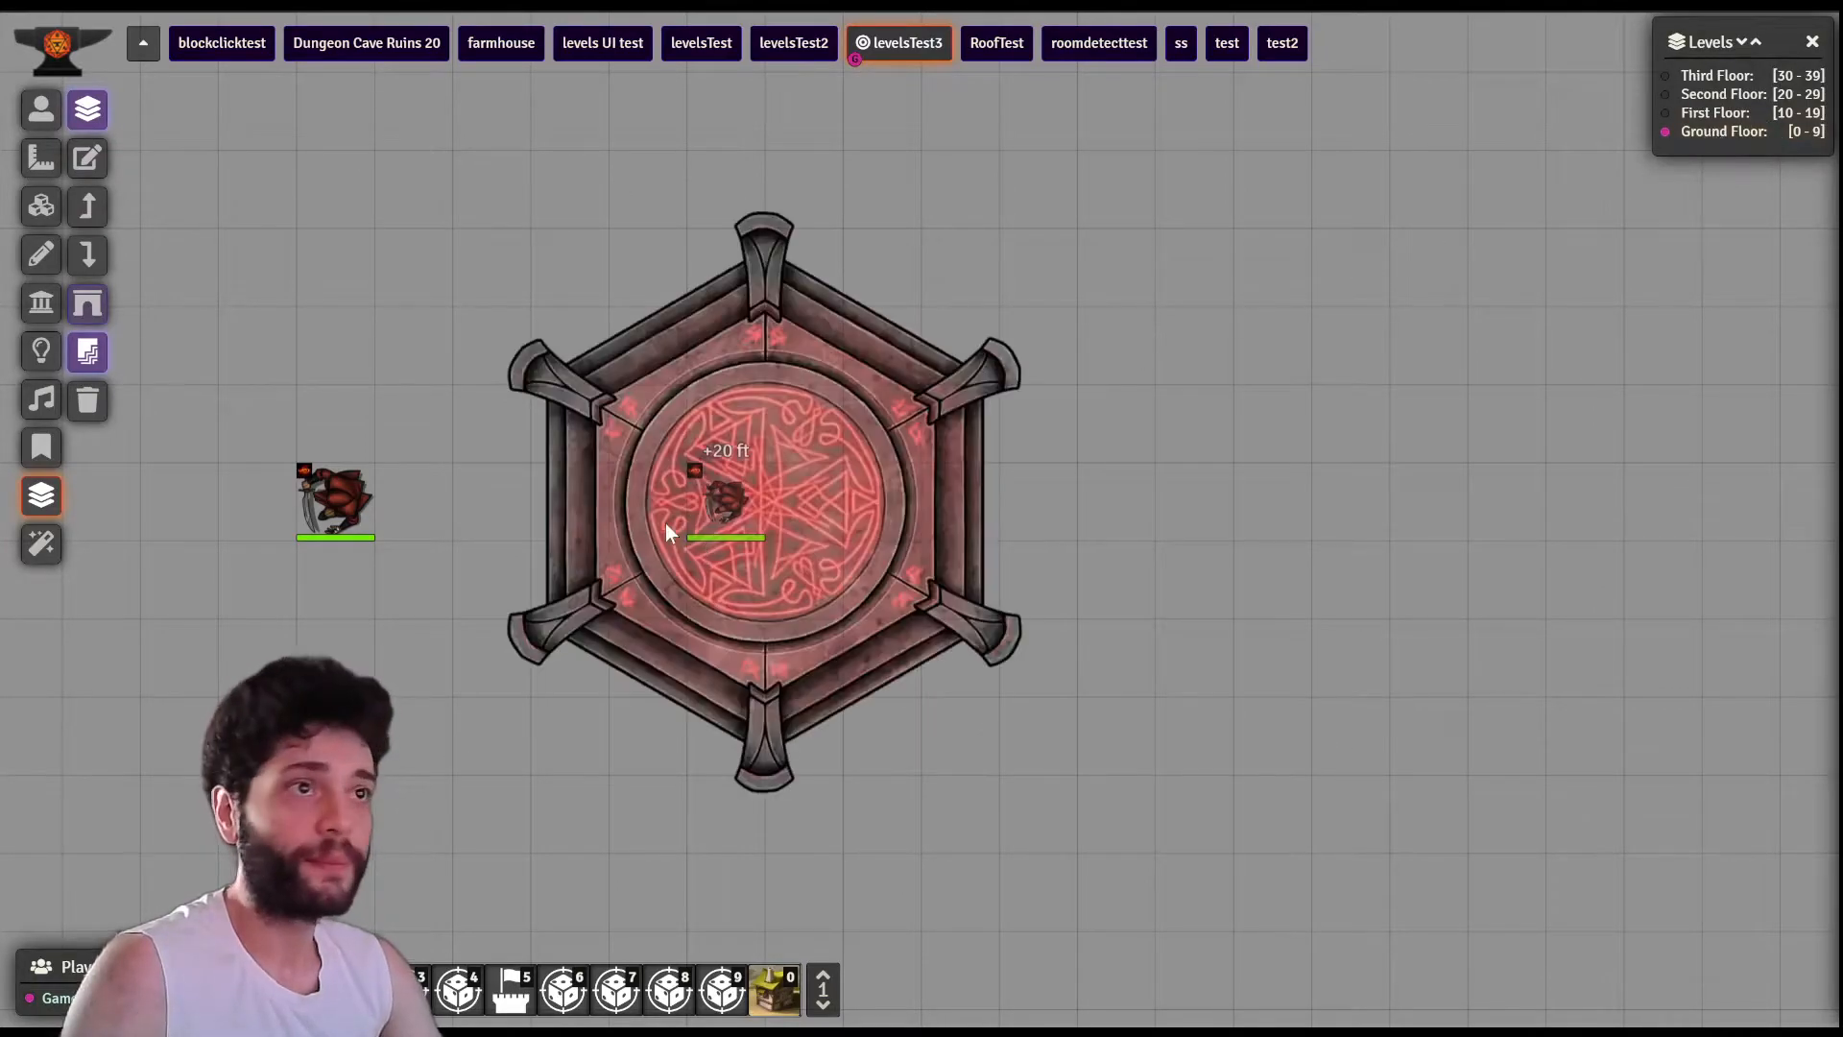
click(40, 205)
click(866, 517)
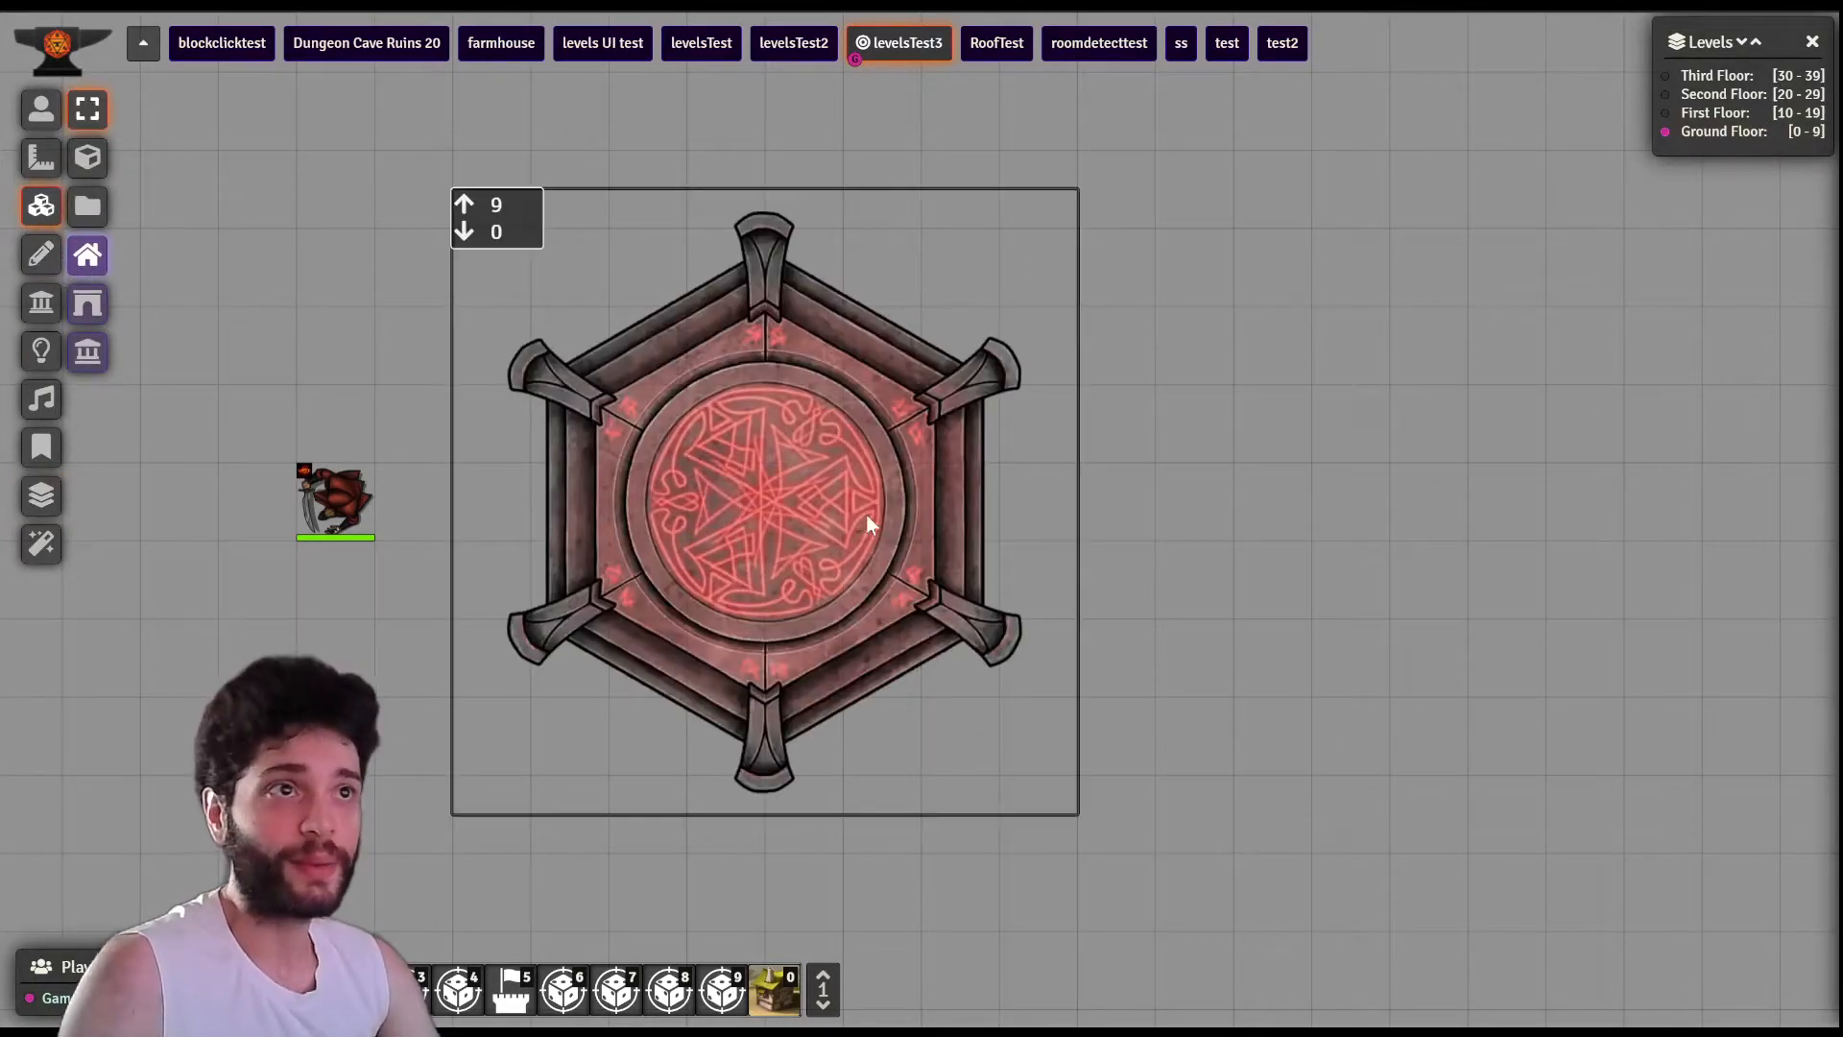
double_click(866, 515)
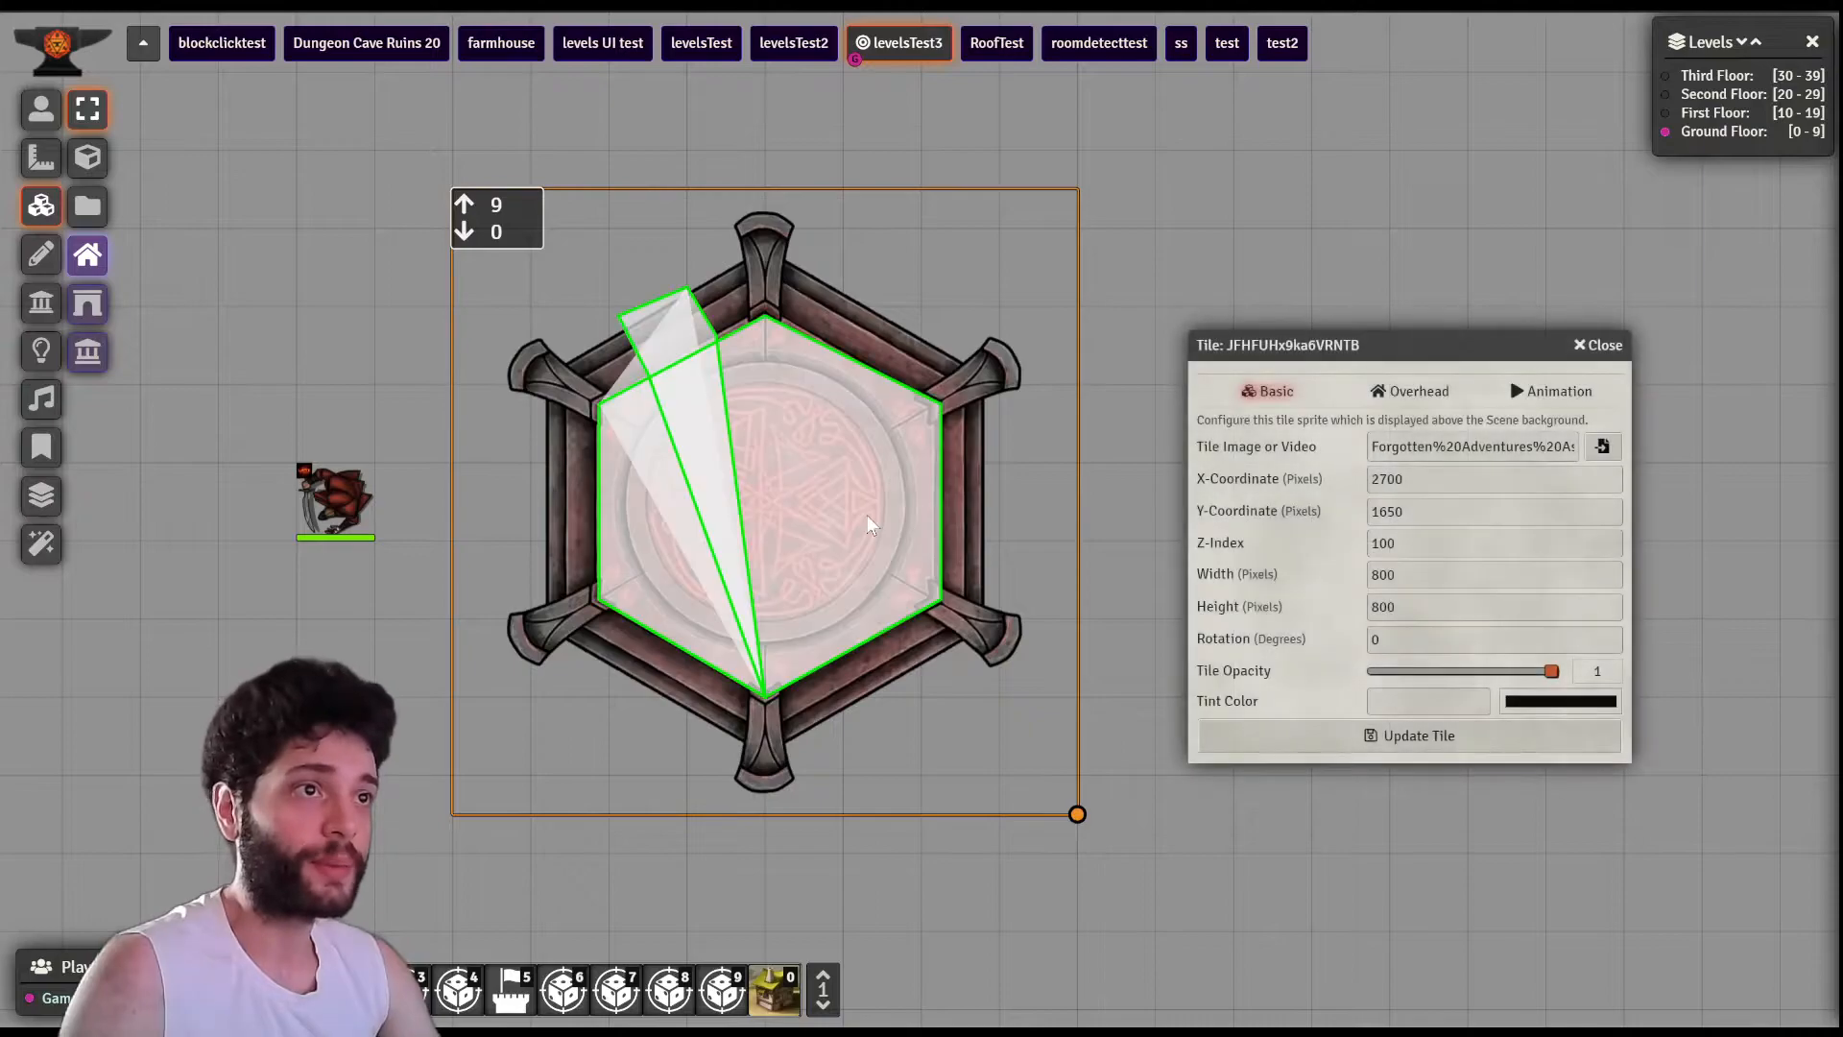
click(1623, 338)
click(1812, 41)
- Delete both alcoves, the hexagon's upper-left and lower-right walls, and the five interior walls
scroll(192, 437, up, 2)
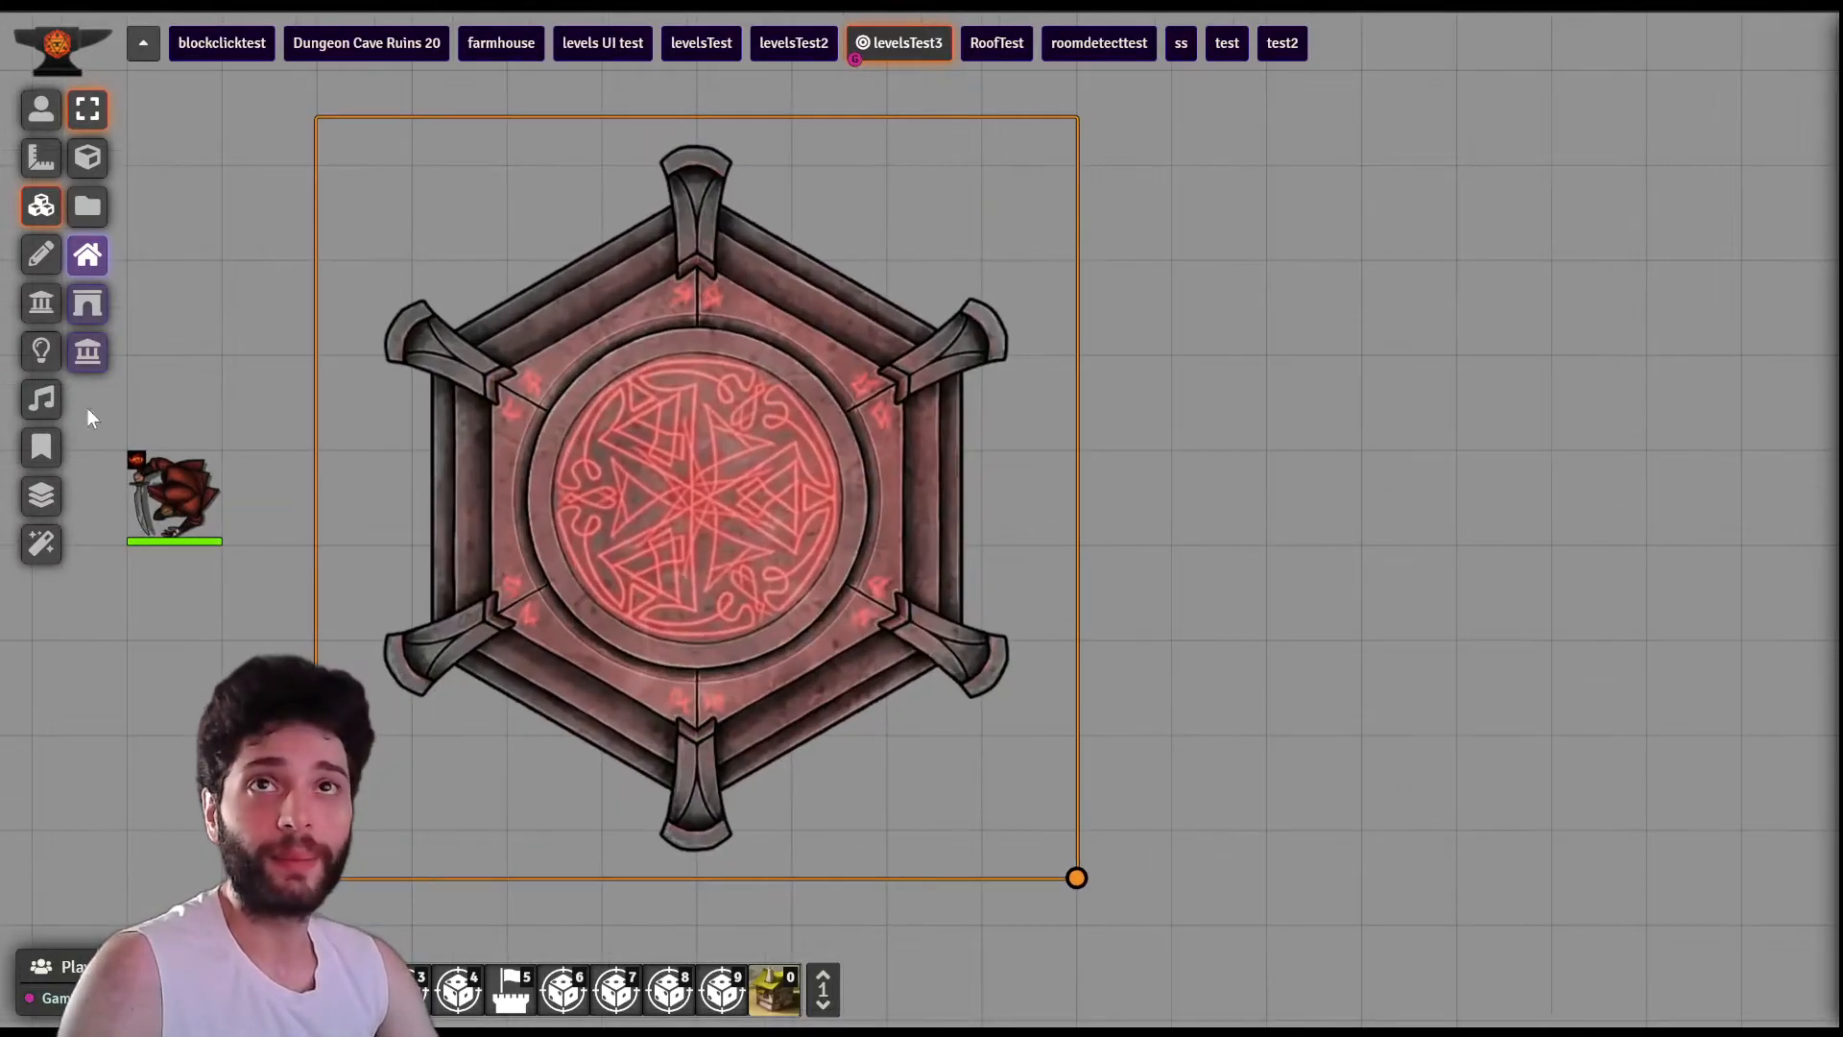
click(41, 303)
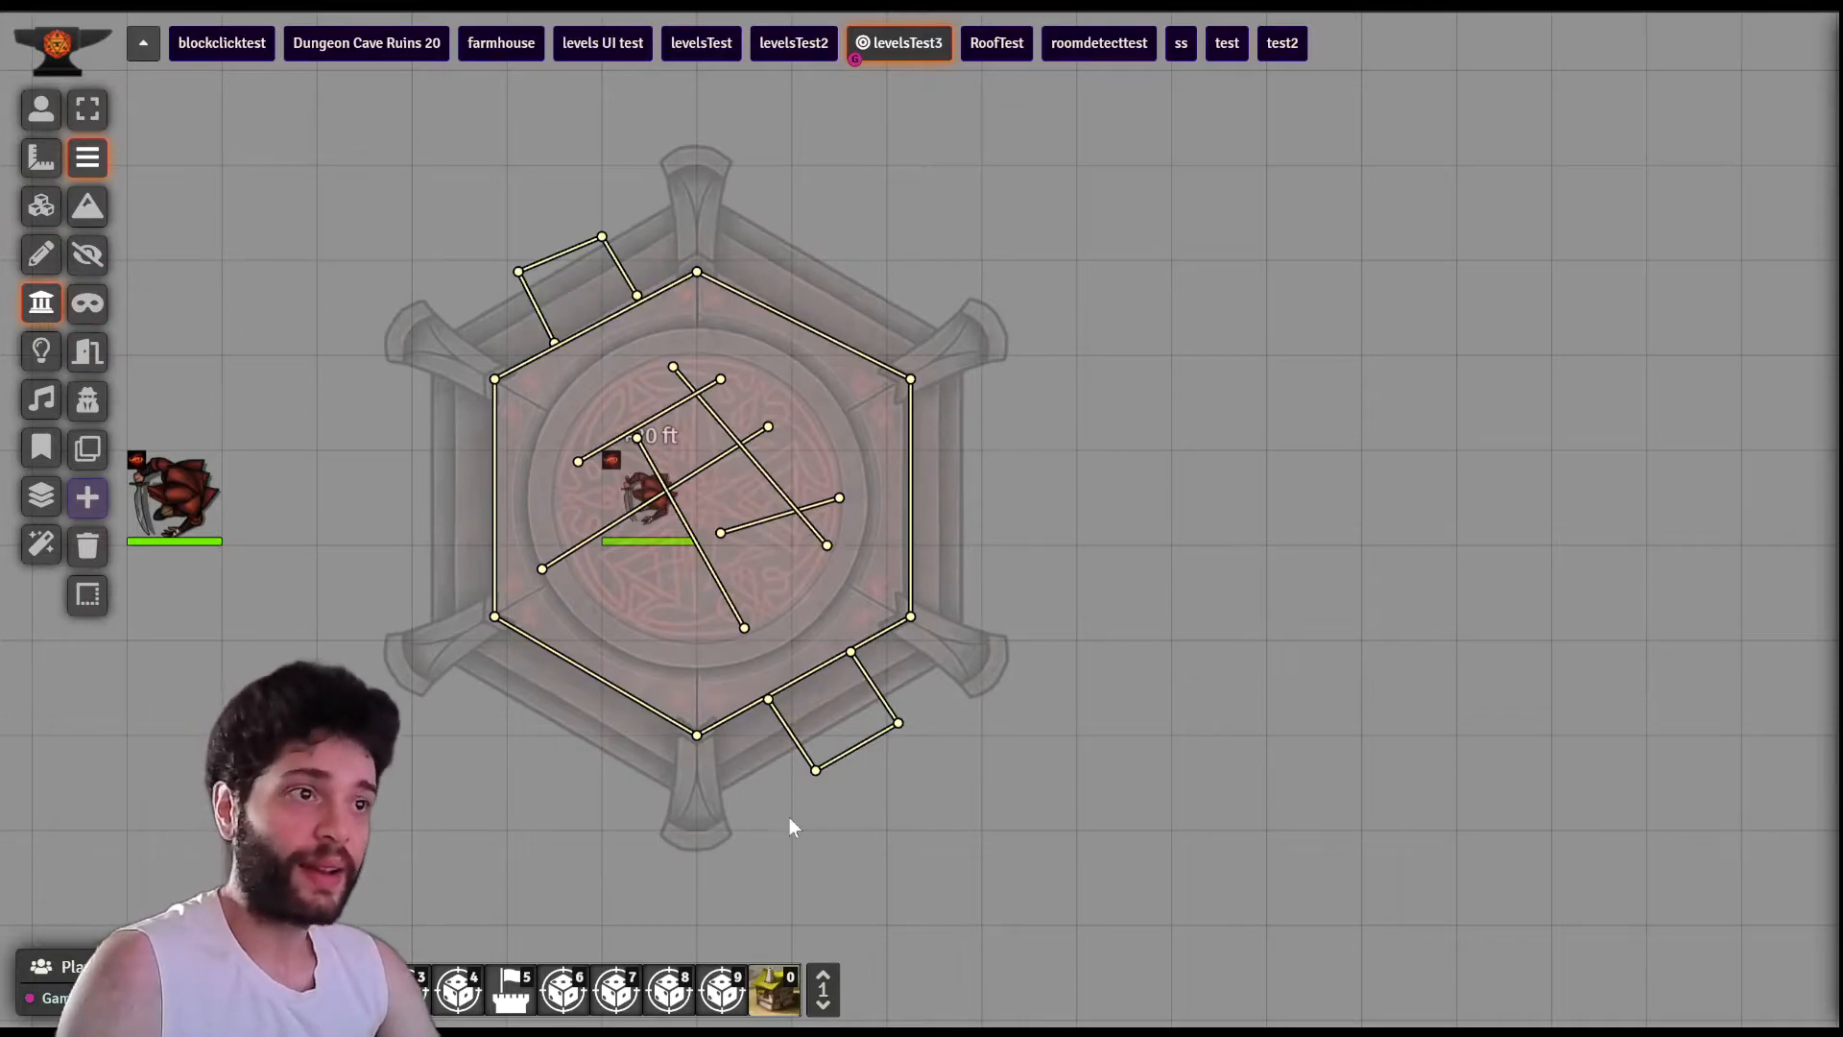
scroll(605, 430, up, 2)
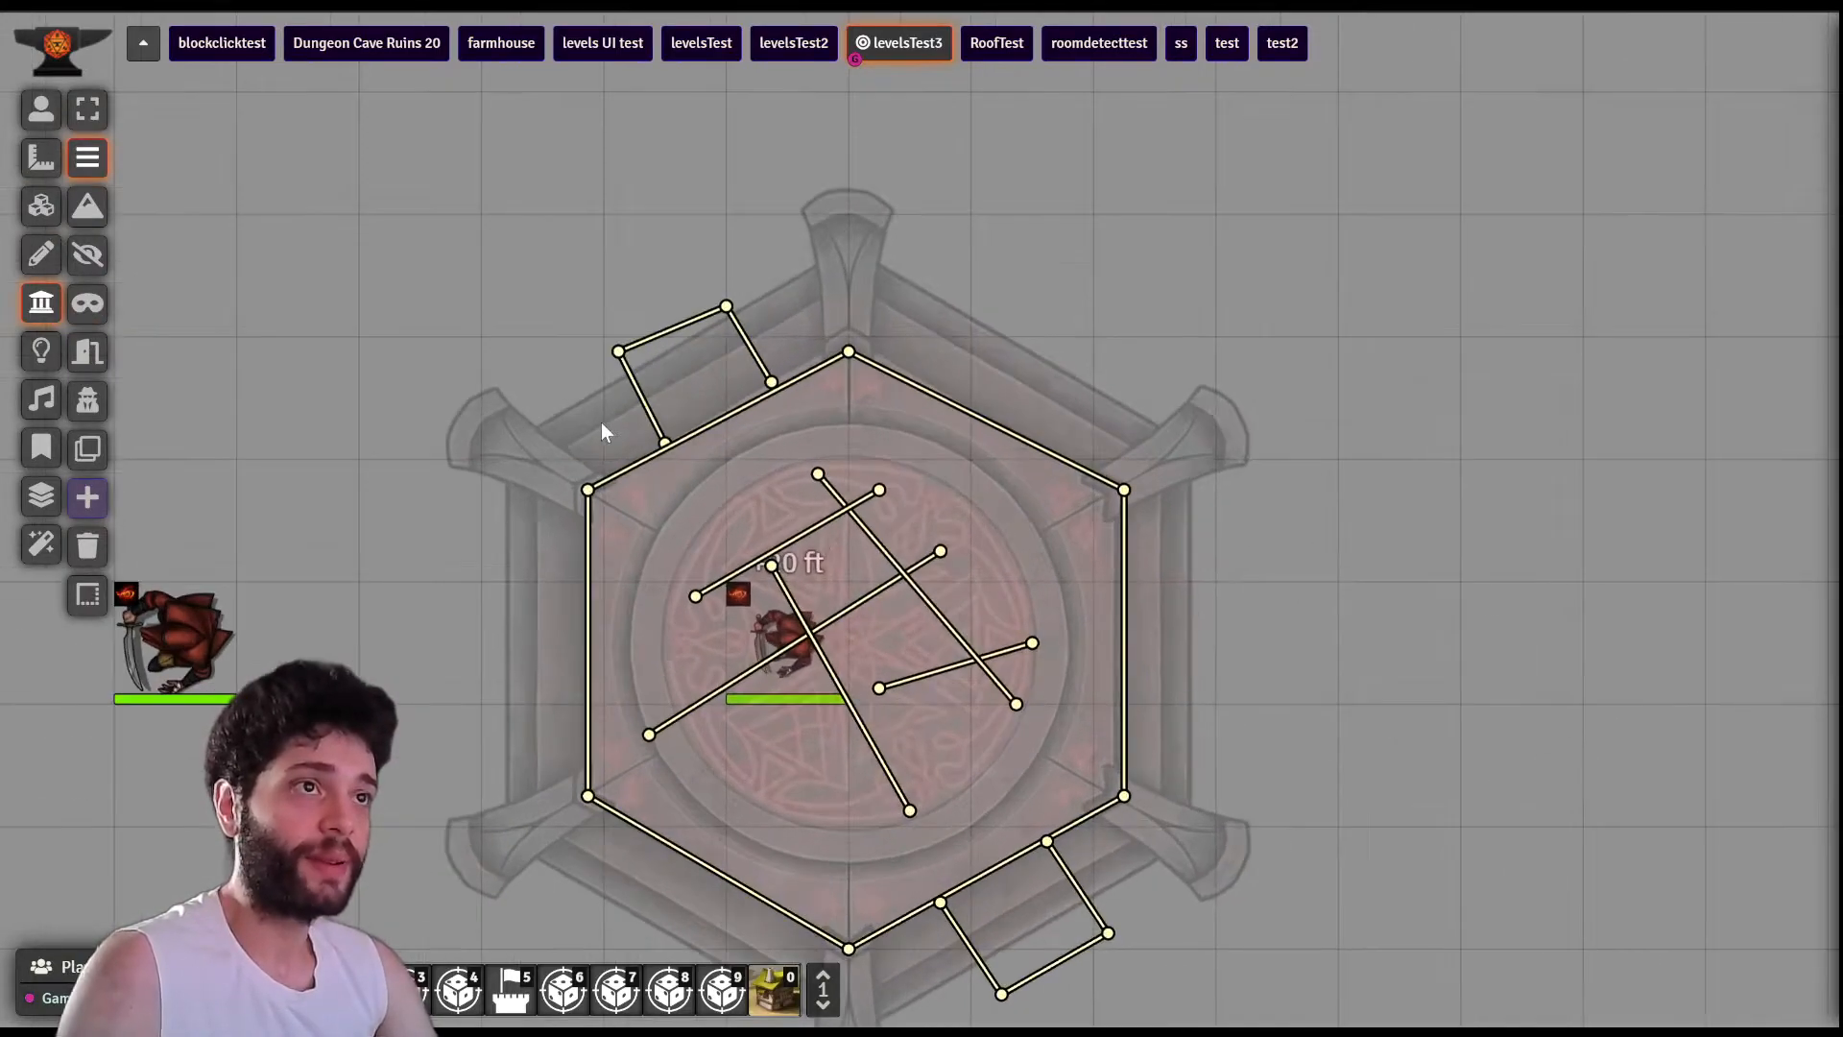
click(87, 110)
drag(547, 279, 816, 467)
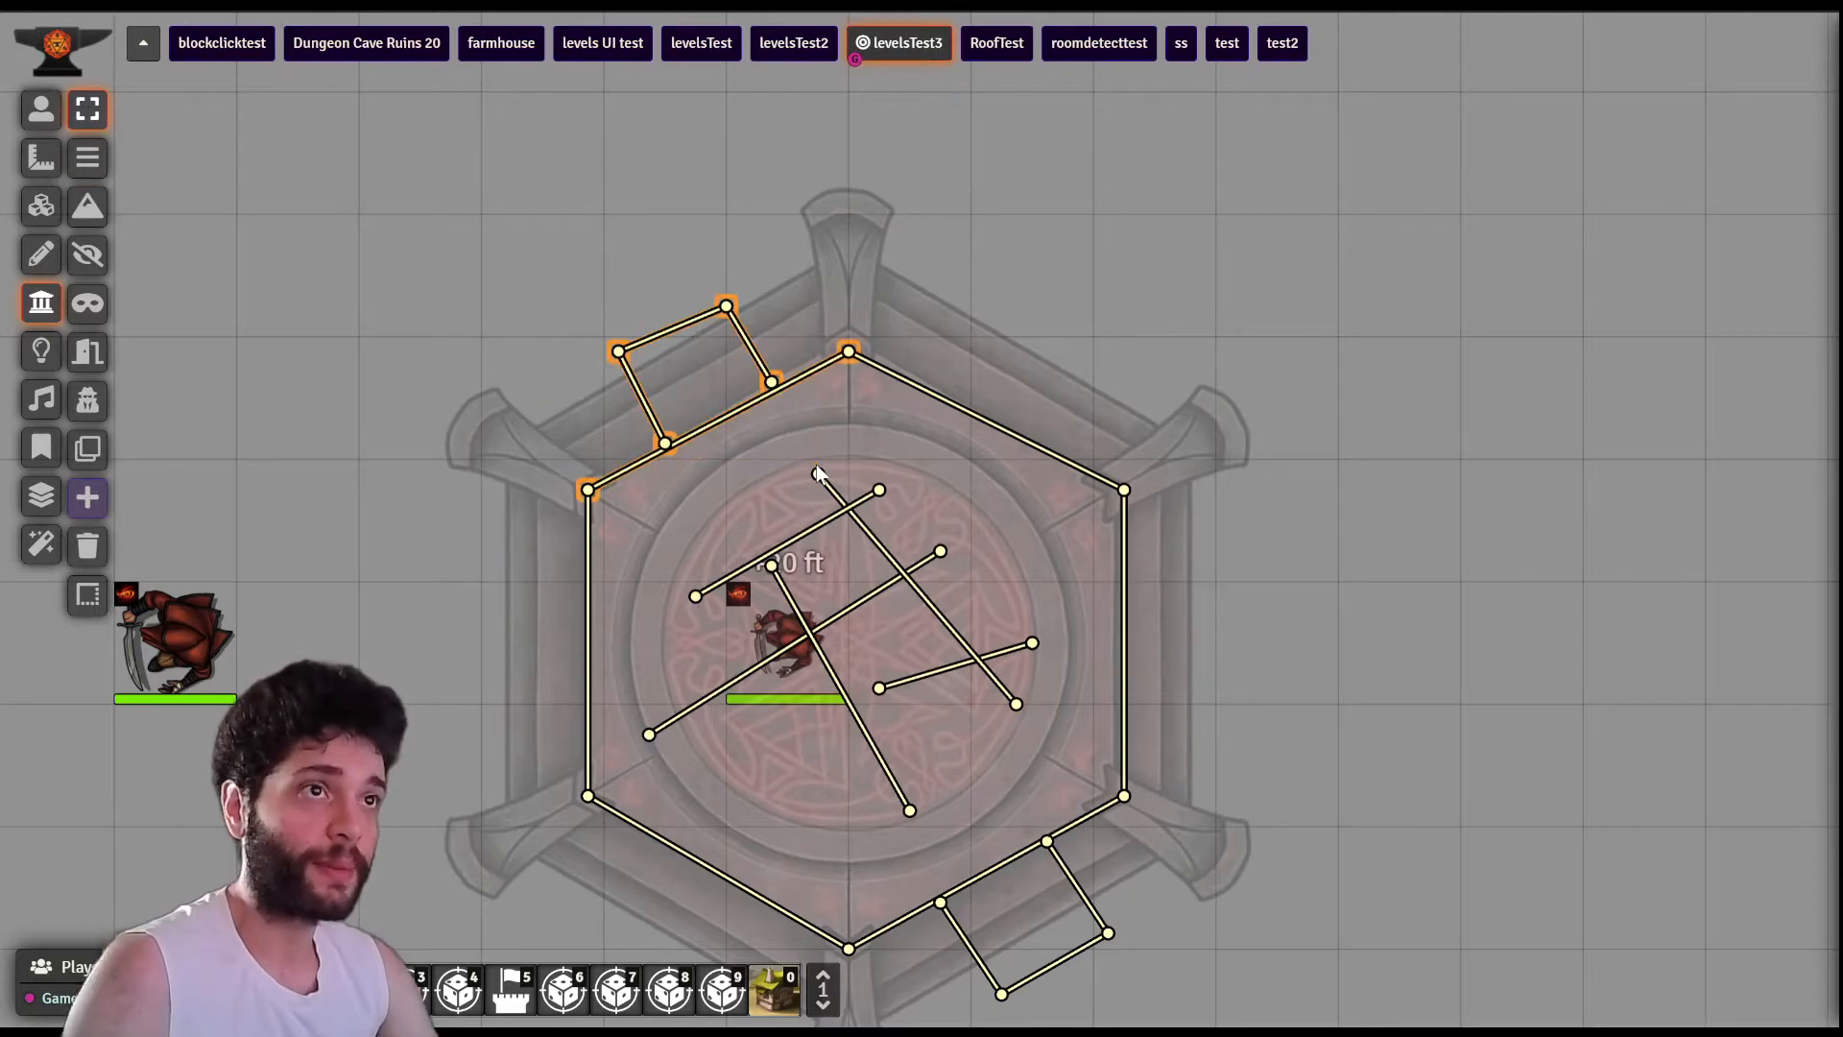
key(Delete)
drag(891, 849, 1044, 833)
key(Delete)
drag(715, 384, 1047, 707)
key(Delete)
- Rebuild the hexagon's upper-left side as connected walls with an outward rectangular alcove, and wall off the alcove's opening
click(87, 156)
mouse_move(622, 408)
mouse_down()
mouse_move(713, 353)
mouse_move(637, 276)
mouse_move(760, 223)
mouse_up()
drag(761, 222, 797, 274)
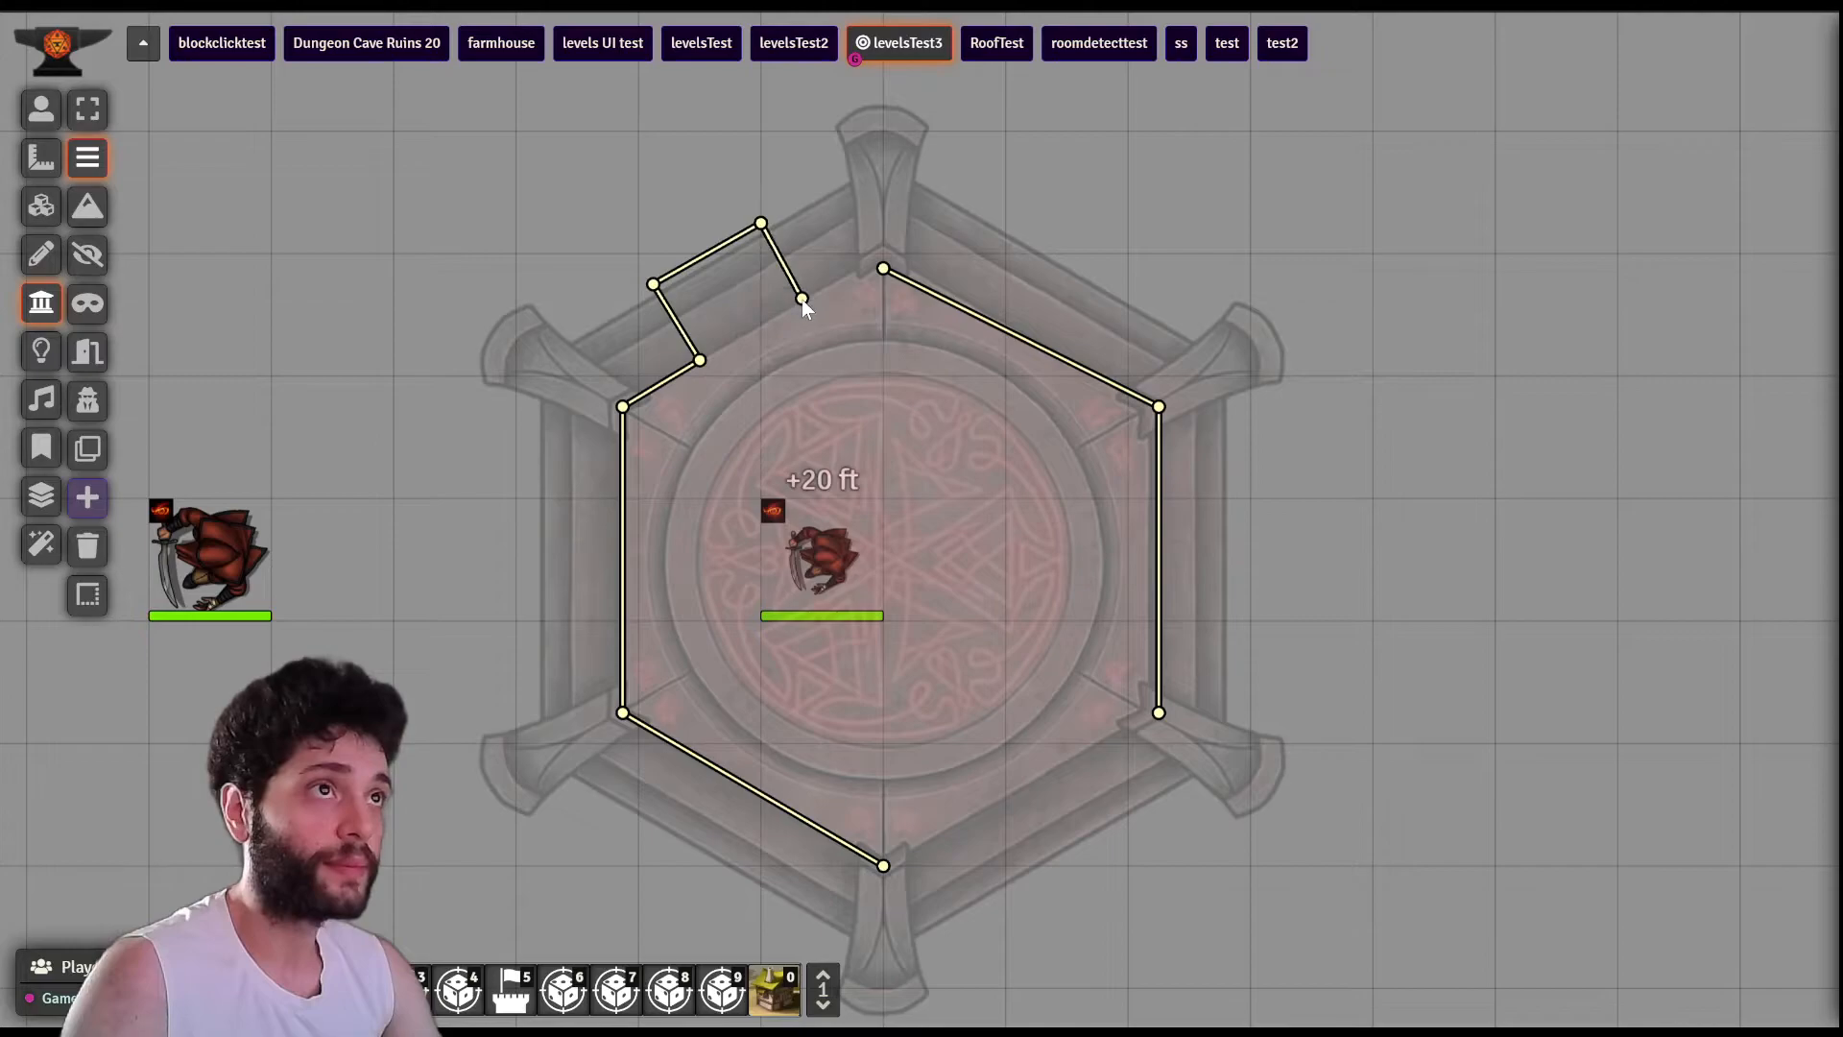
drag(880, 286, 882, 270)
drag(701, 361, 803, 303)
- Inspect the rebuilt walls, open the hexagonal tile's settings to examine its roof polygon, and close the settings
right_click(712, 482)
scroll(935, 491, down, 1)
scroll(935, 491, down, 5)
scroll(807, 443, up, 4)
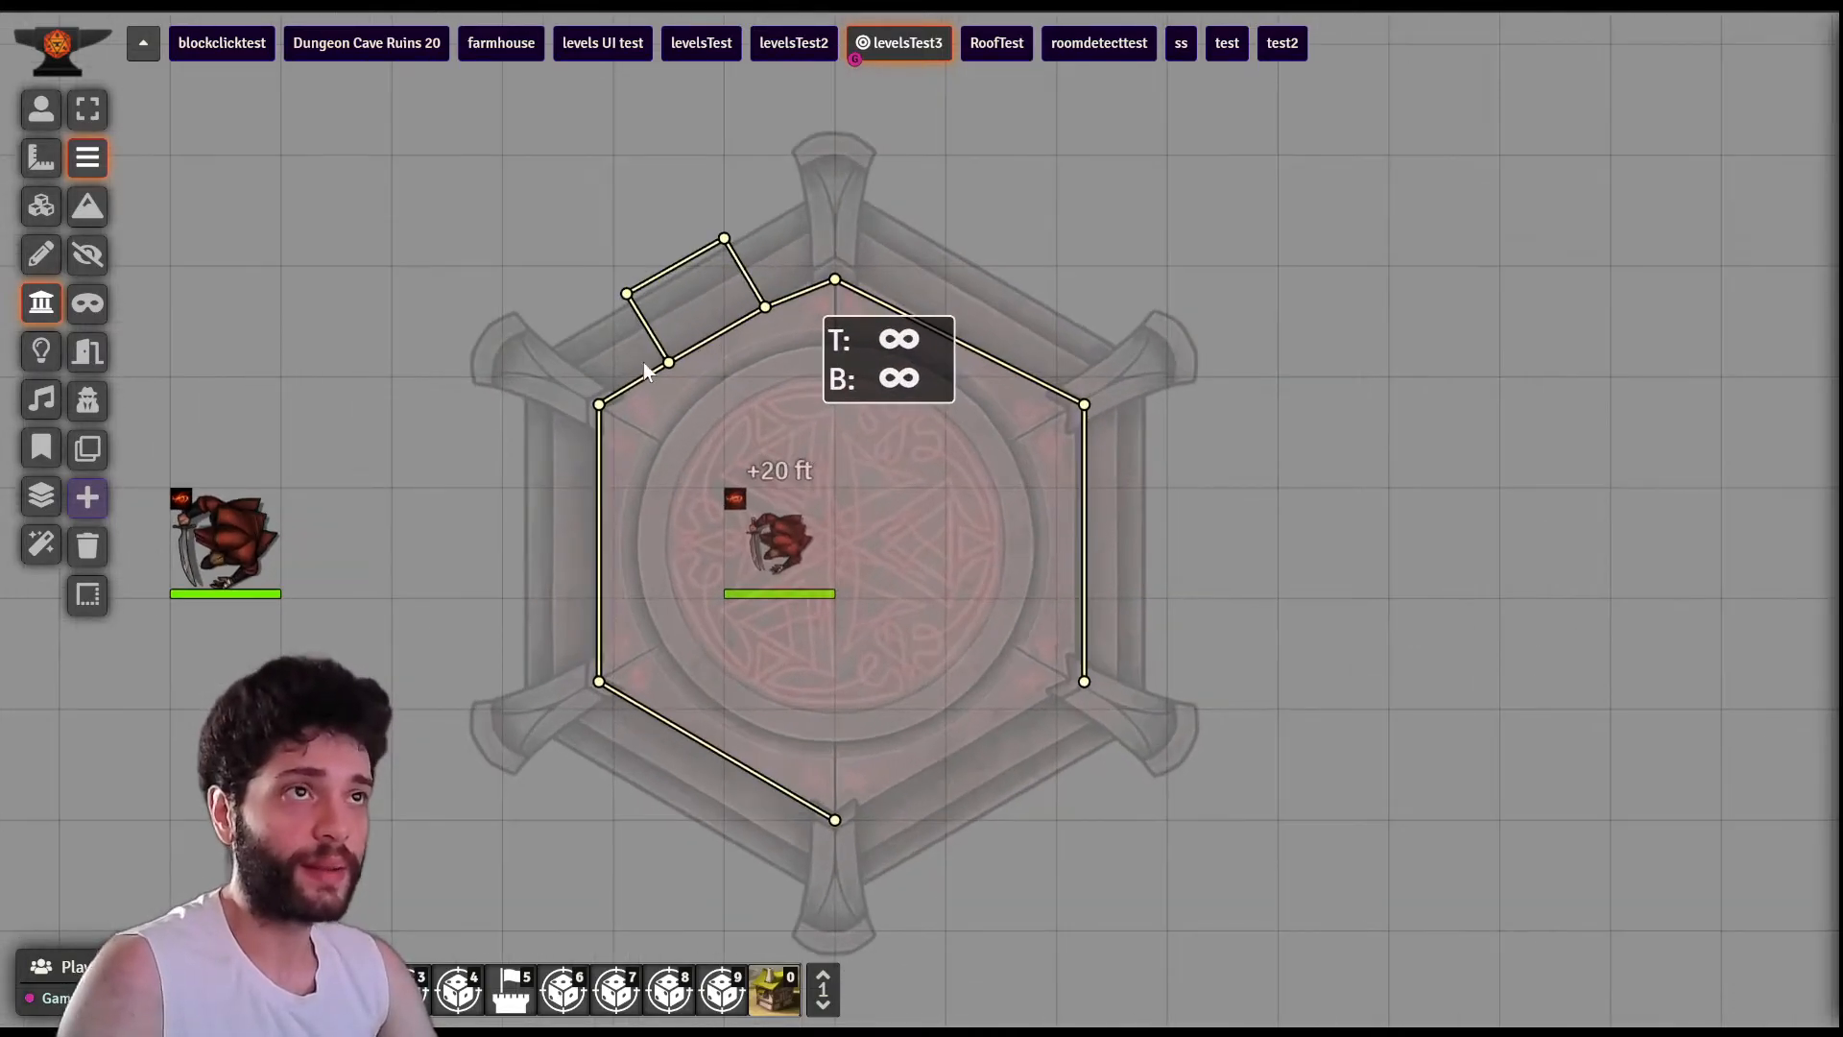
scroll(720, 527, up, 3)
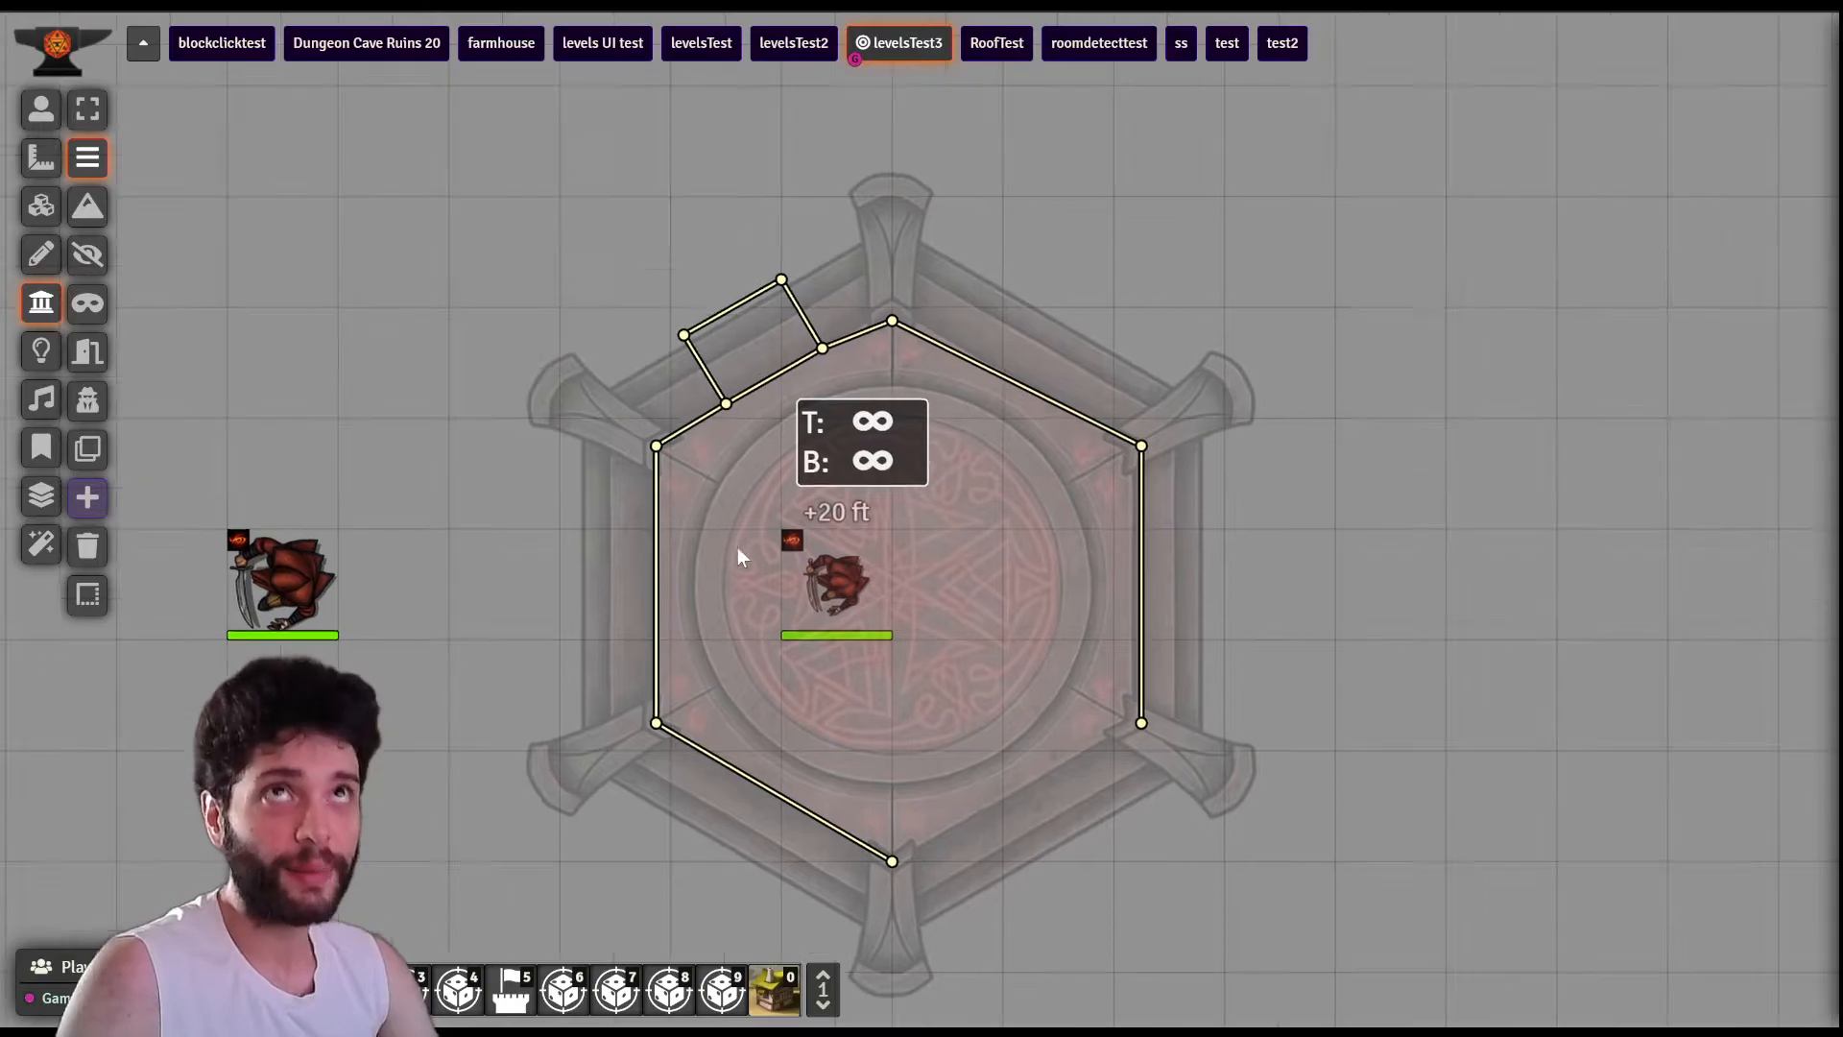
scroll(778, 573, up, 4)
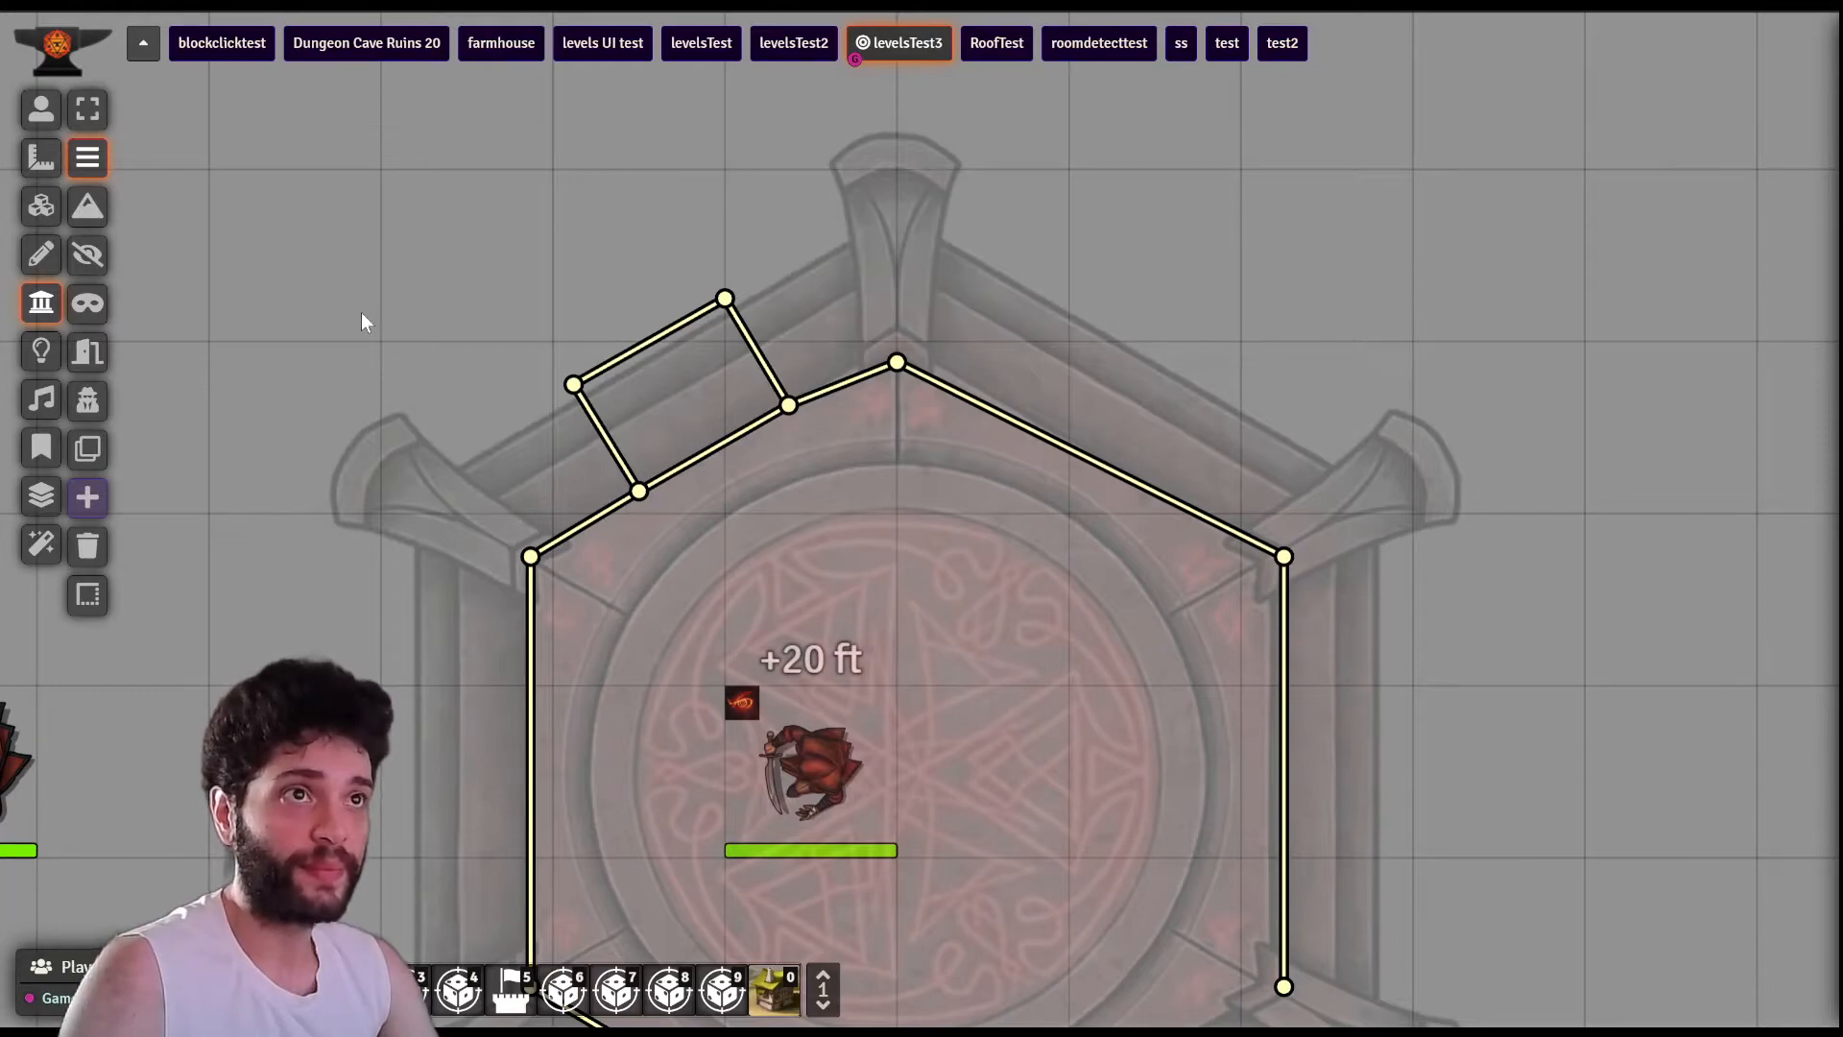
scroll(900, 532, down, 5)
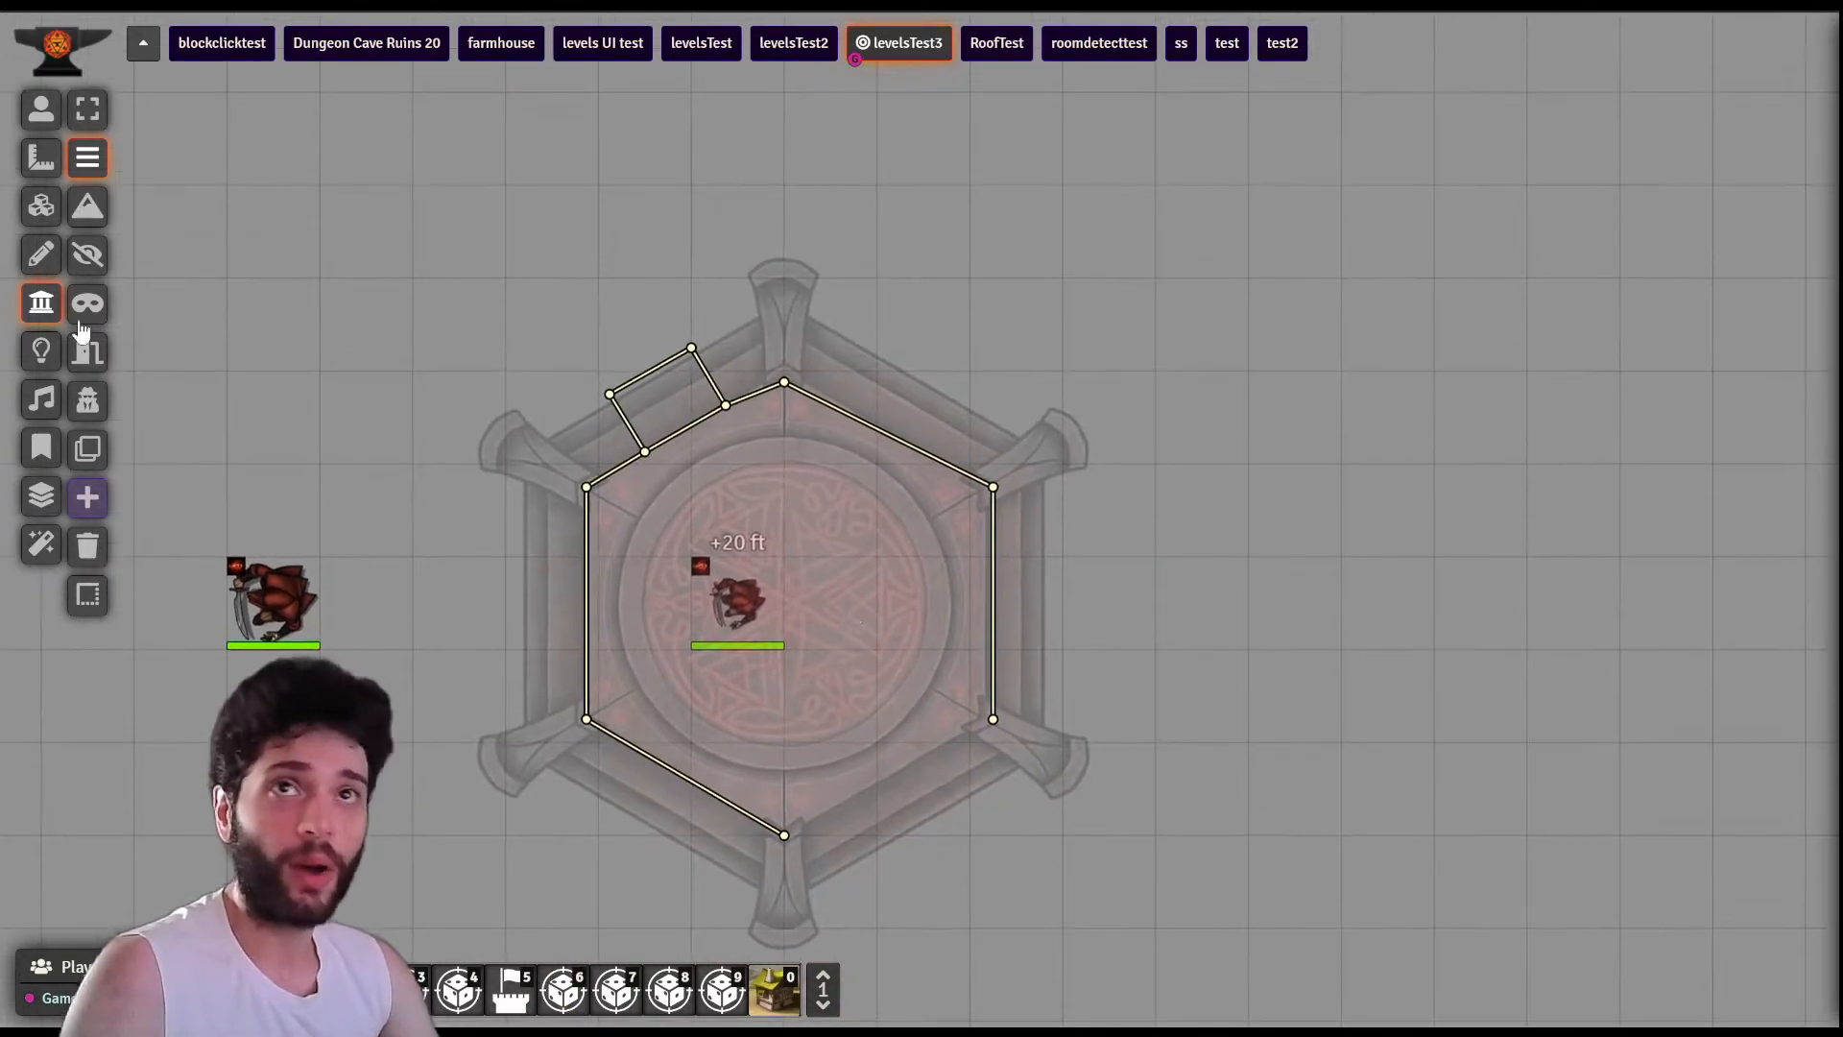
click(41, 205)
double_click(739, 462)
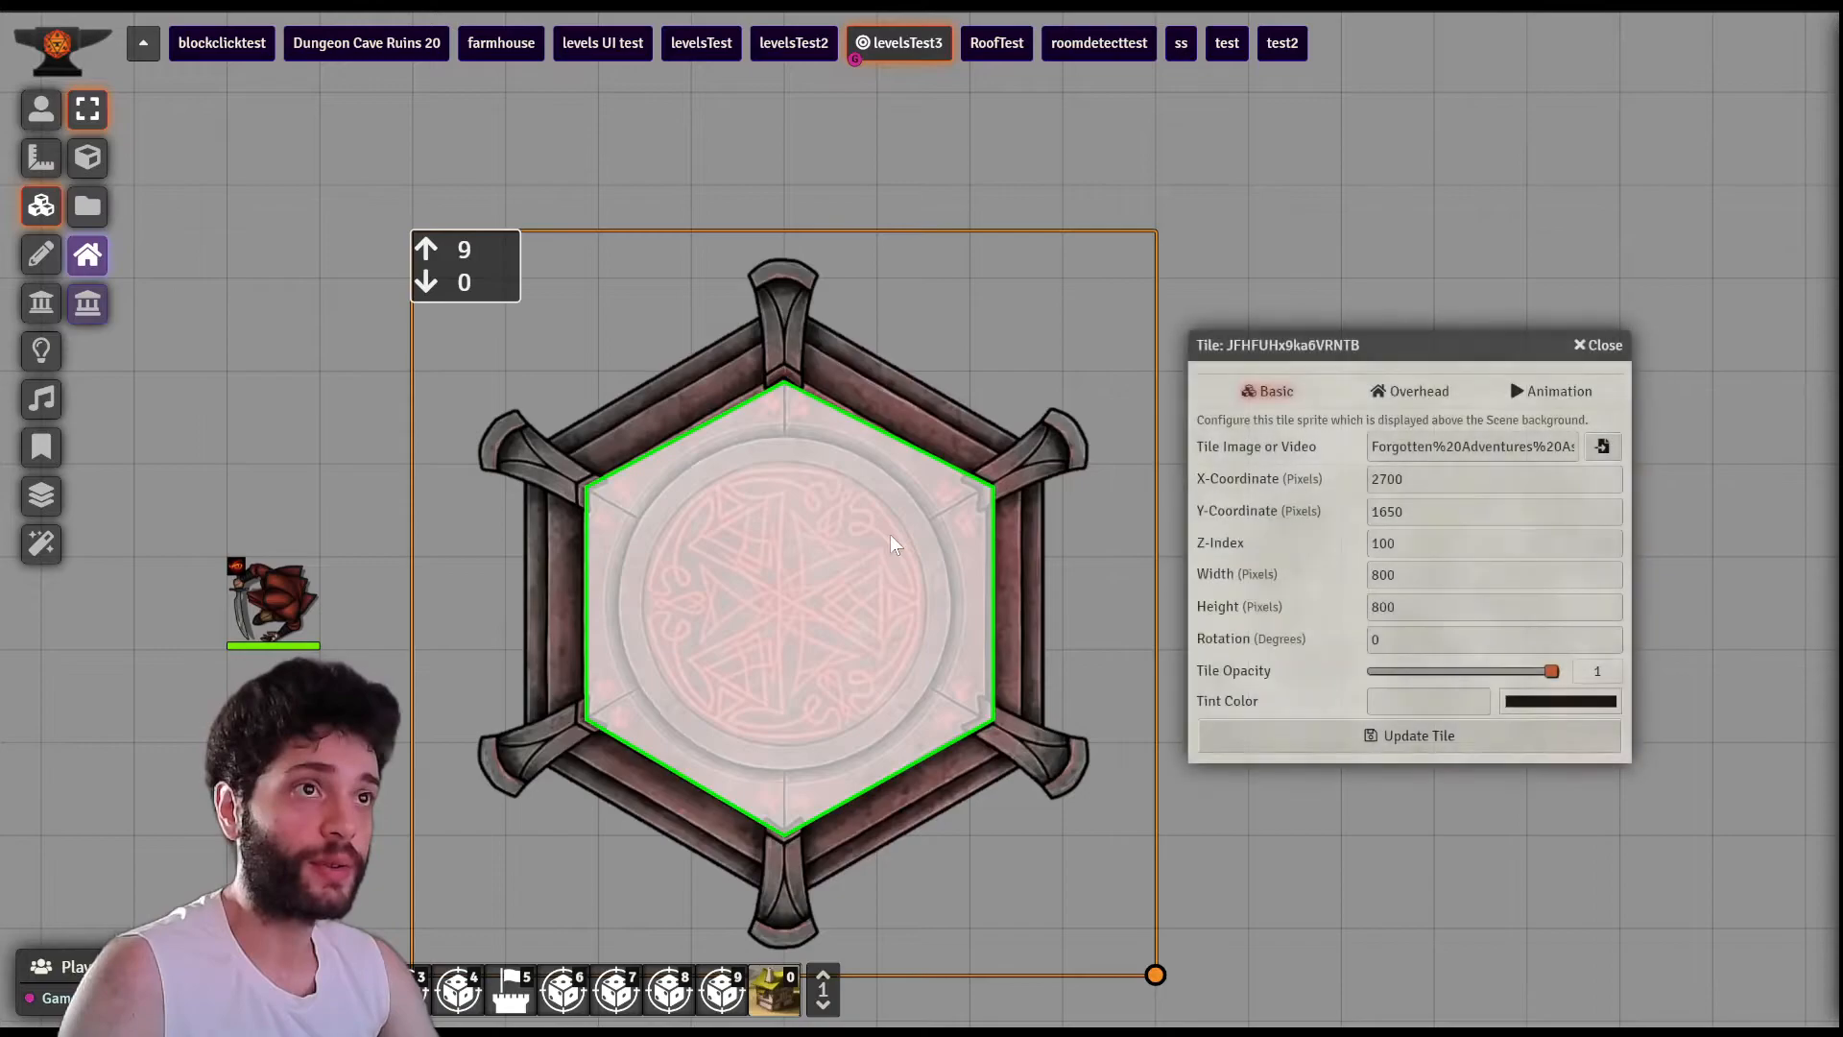
click(1602, 344)
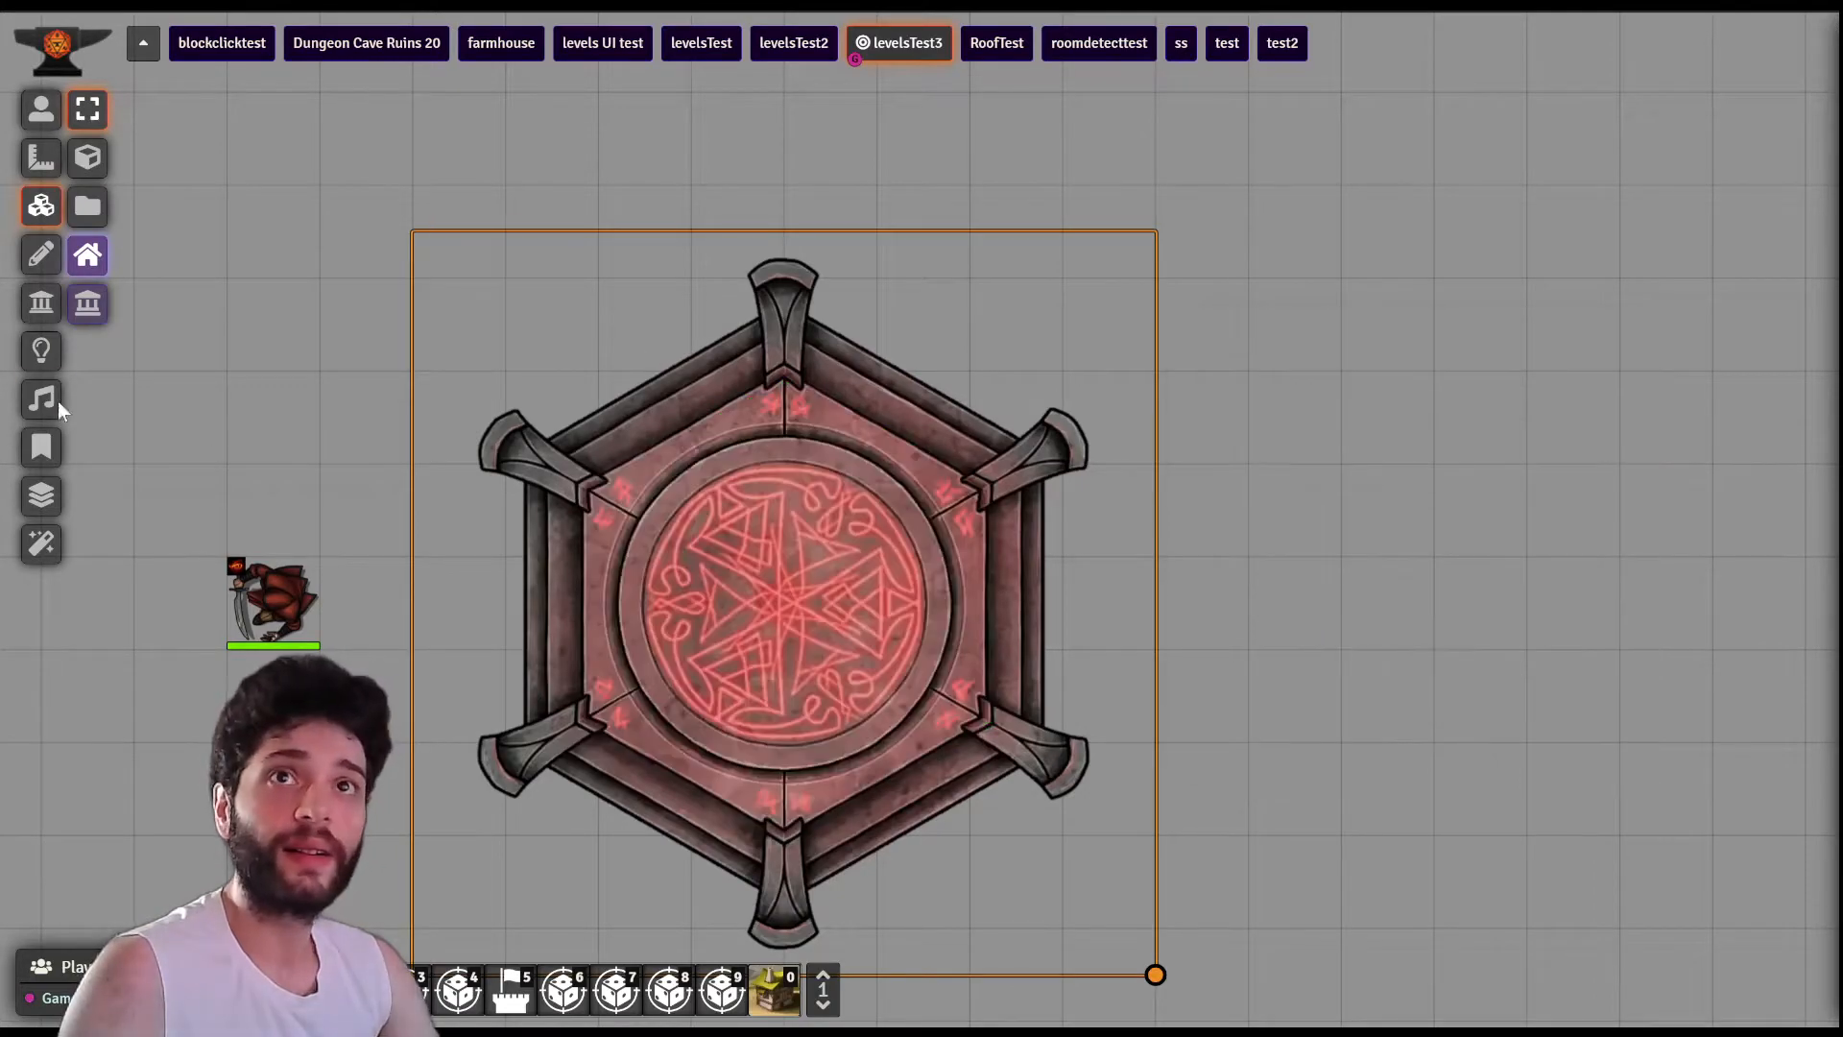
- Switch to the levelsTest2 scene and back to levelsTest3, and reopen the hexagonal tile's settings to recheck its polygon
scroll(1055, 499, down, 4)
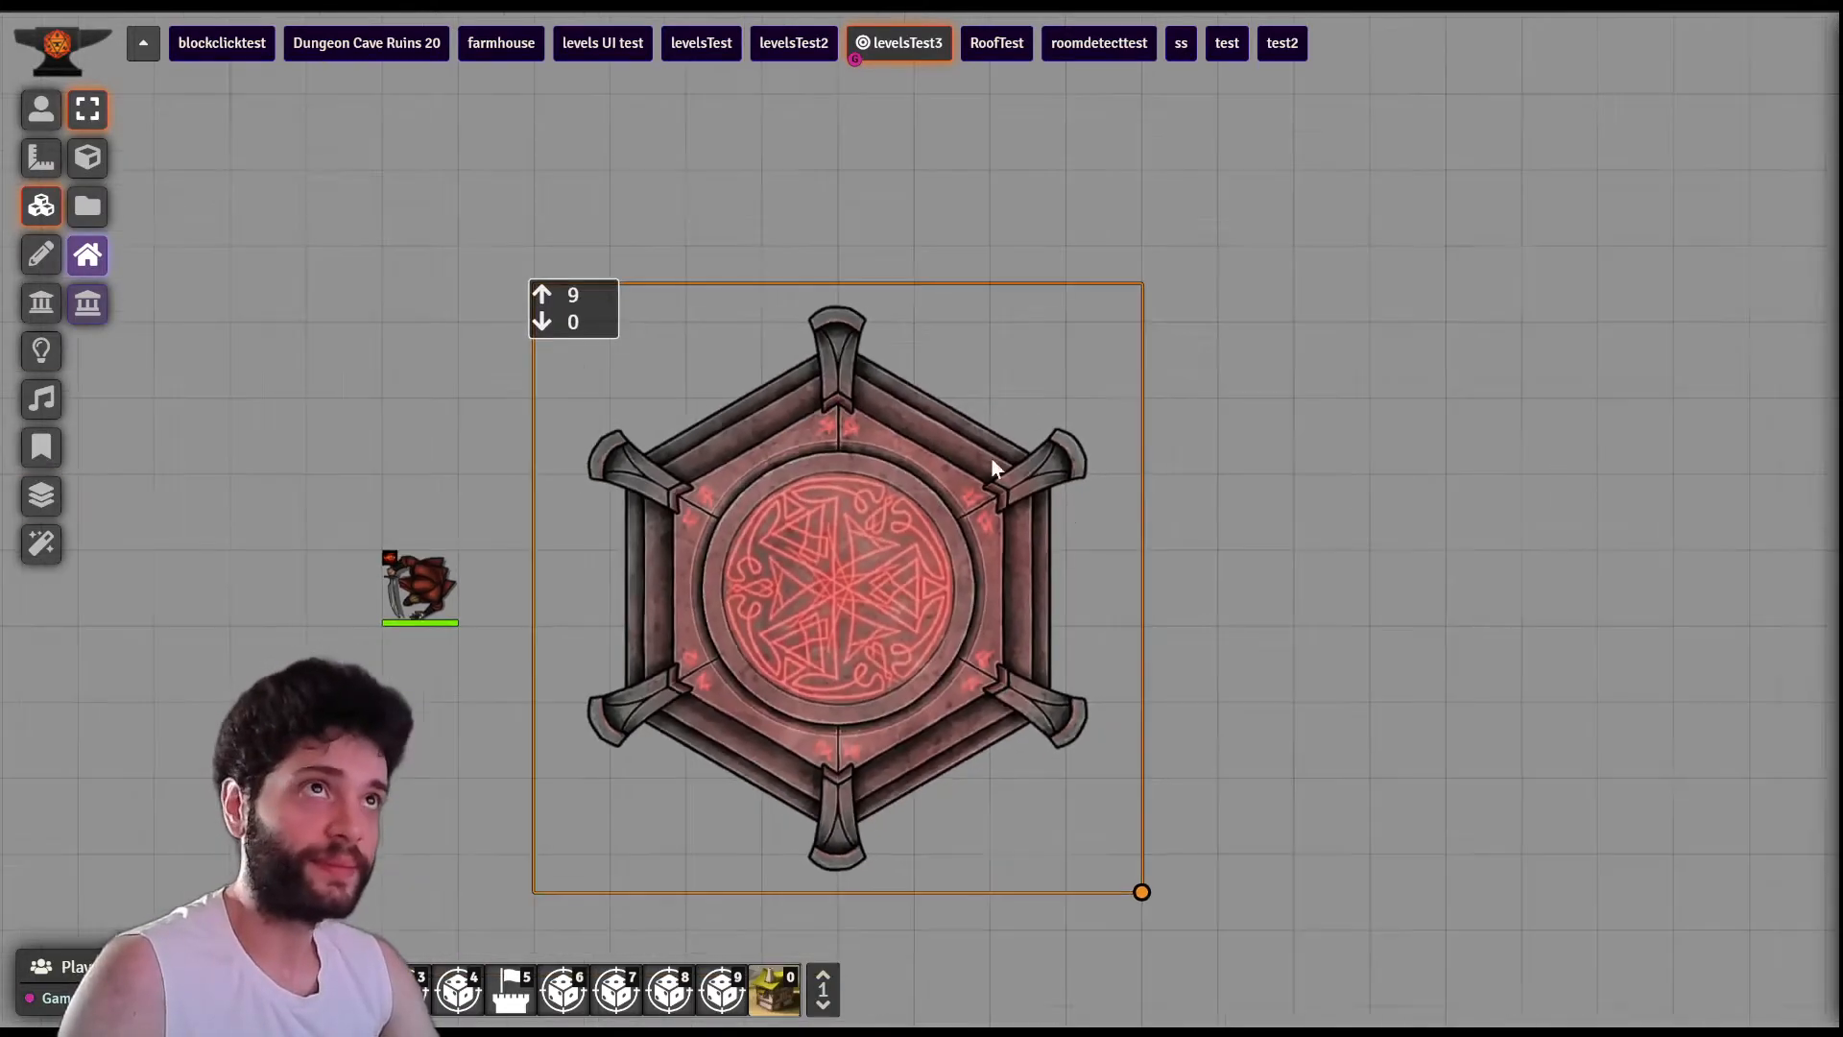
click(811, 50)
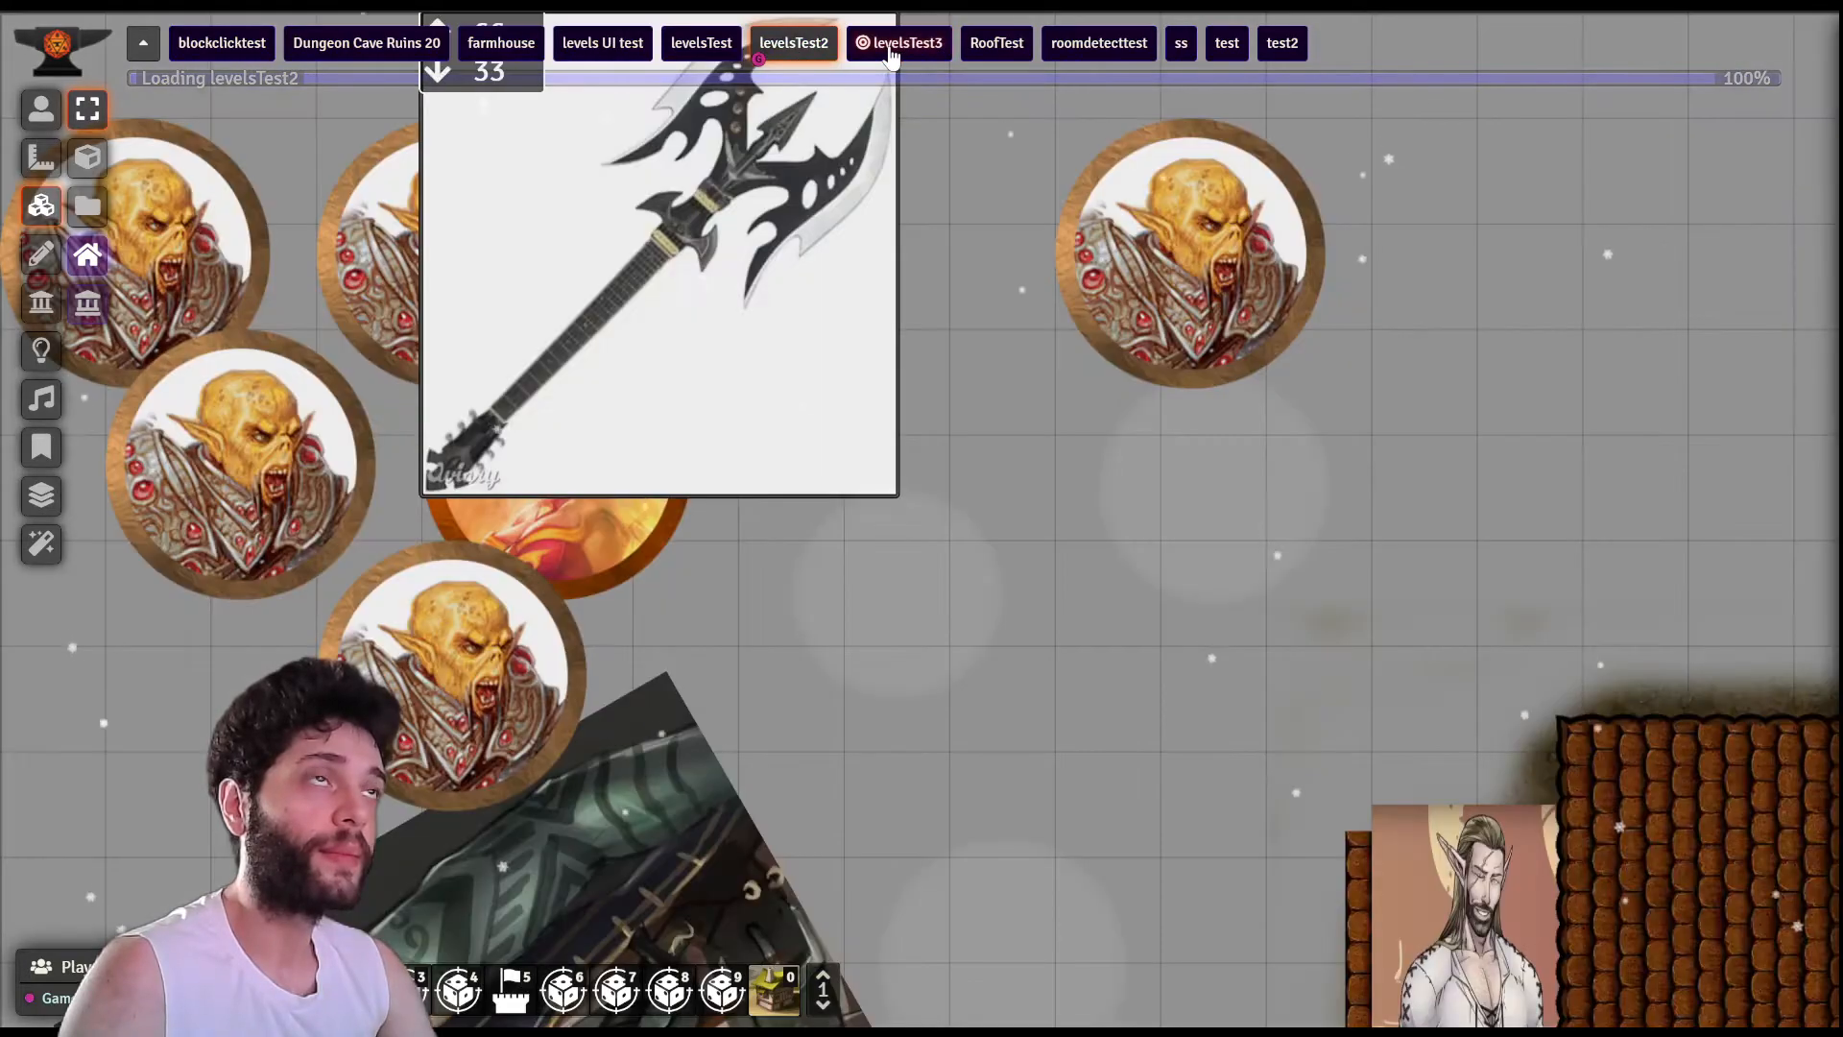
click(890, 48)
click(855, 534)
double_click(807, 555)
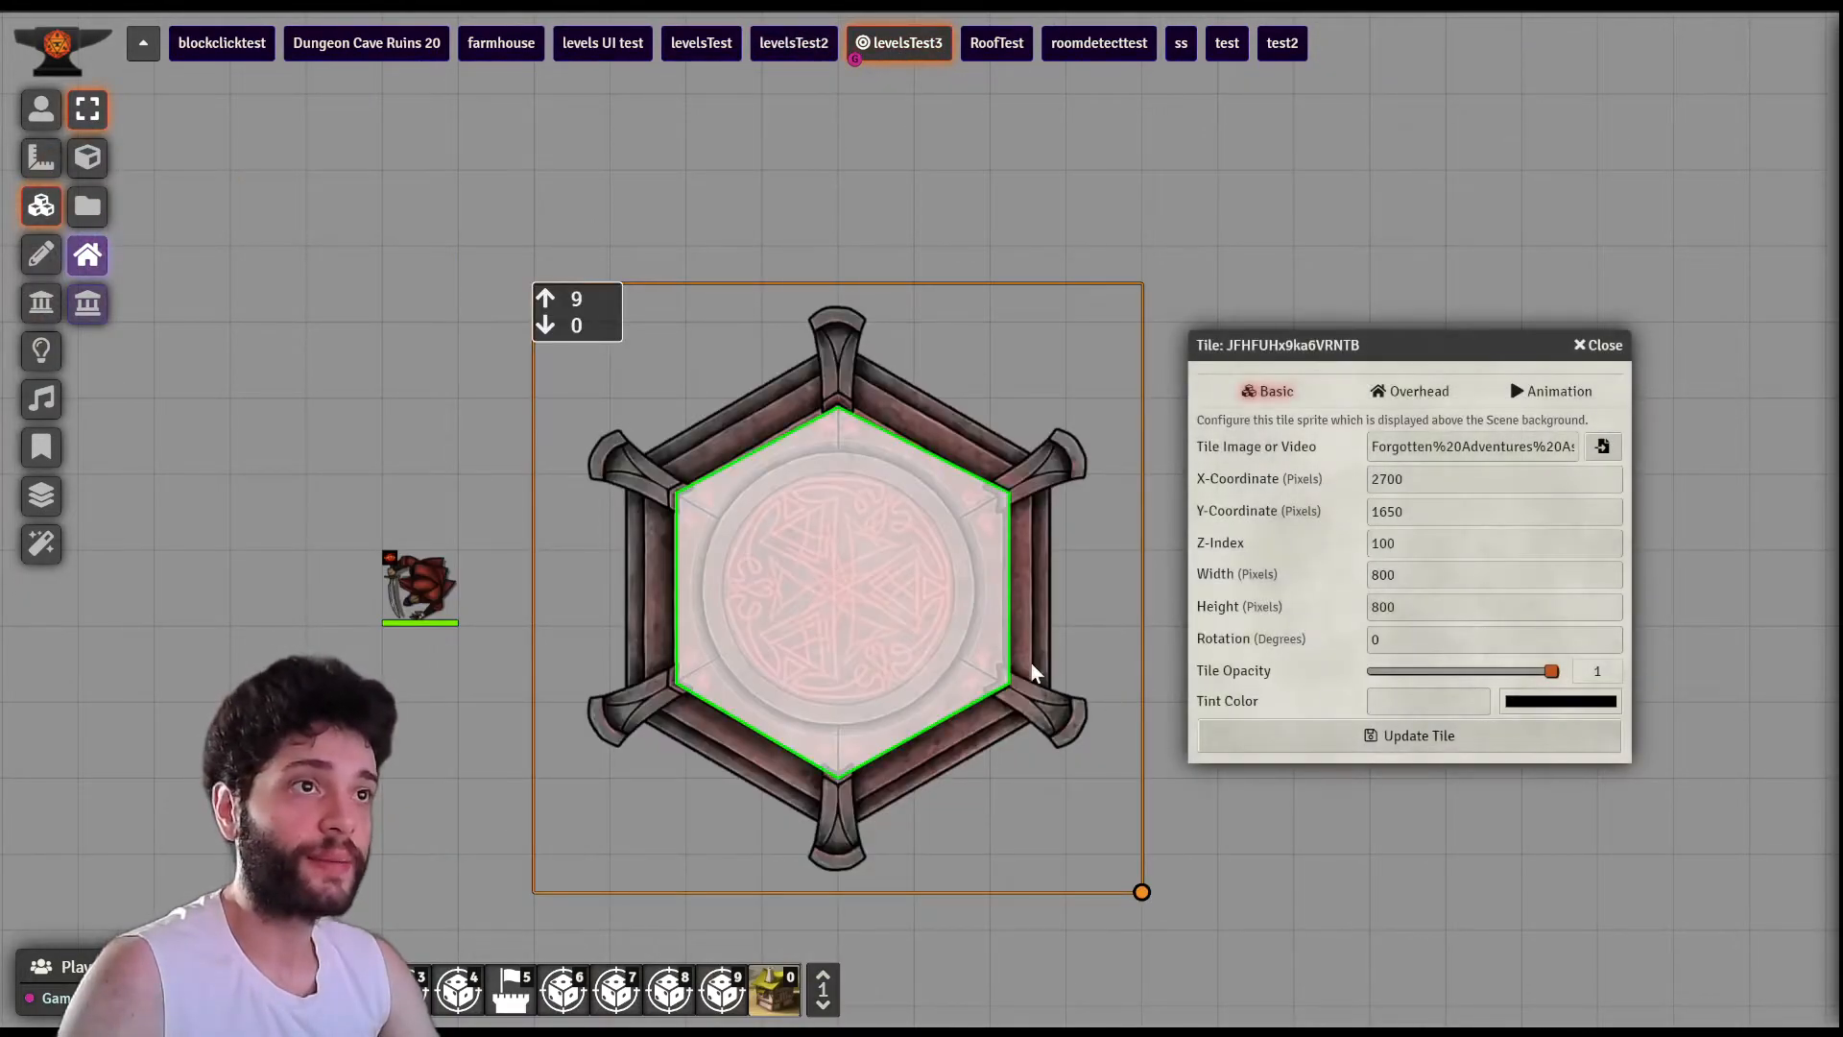
- Close the tile settings and delete the alcove's walls and all wall segments along the hexagon's upper-left side
click(1598, 344)
scroll(1079, 518, up, 4)
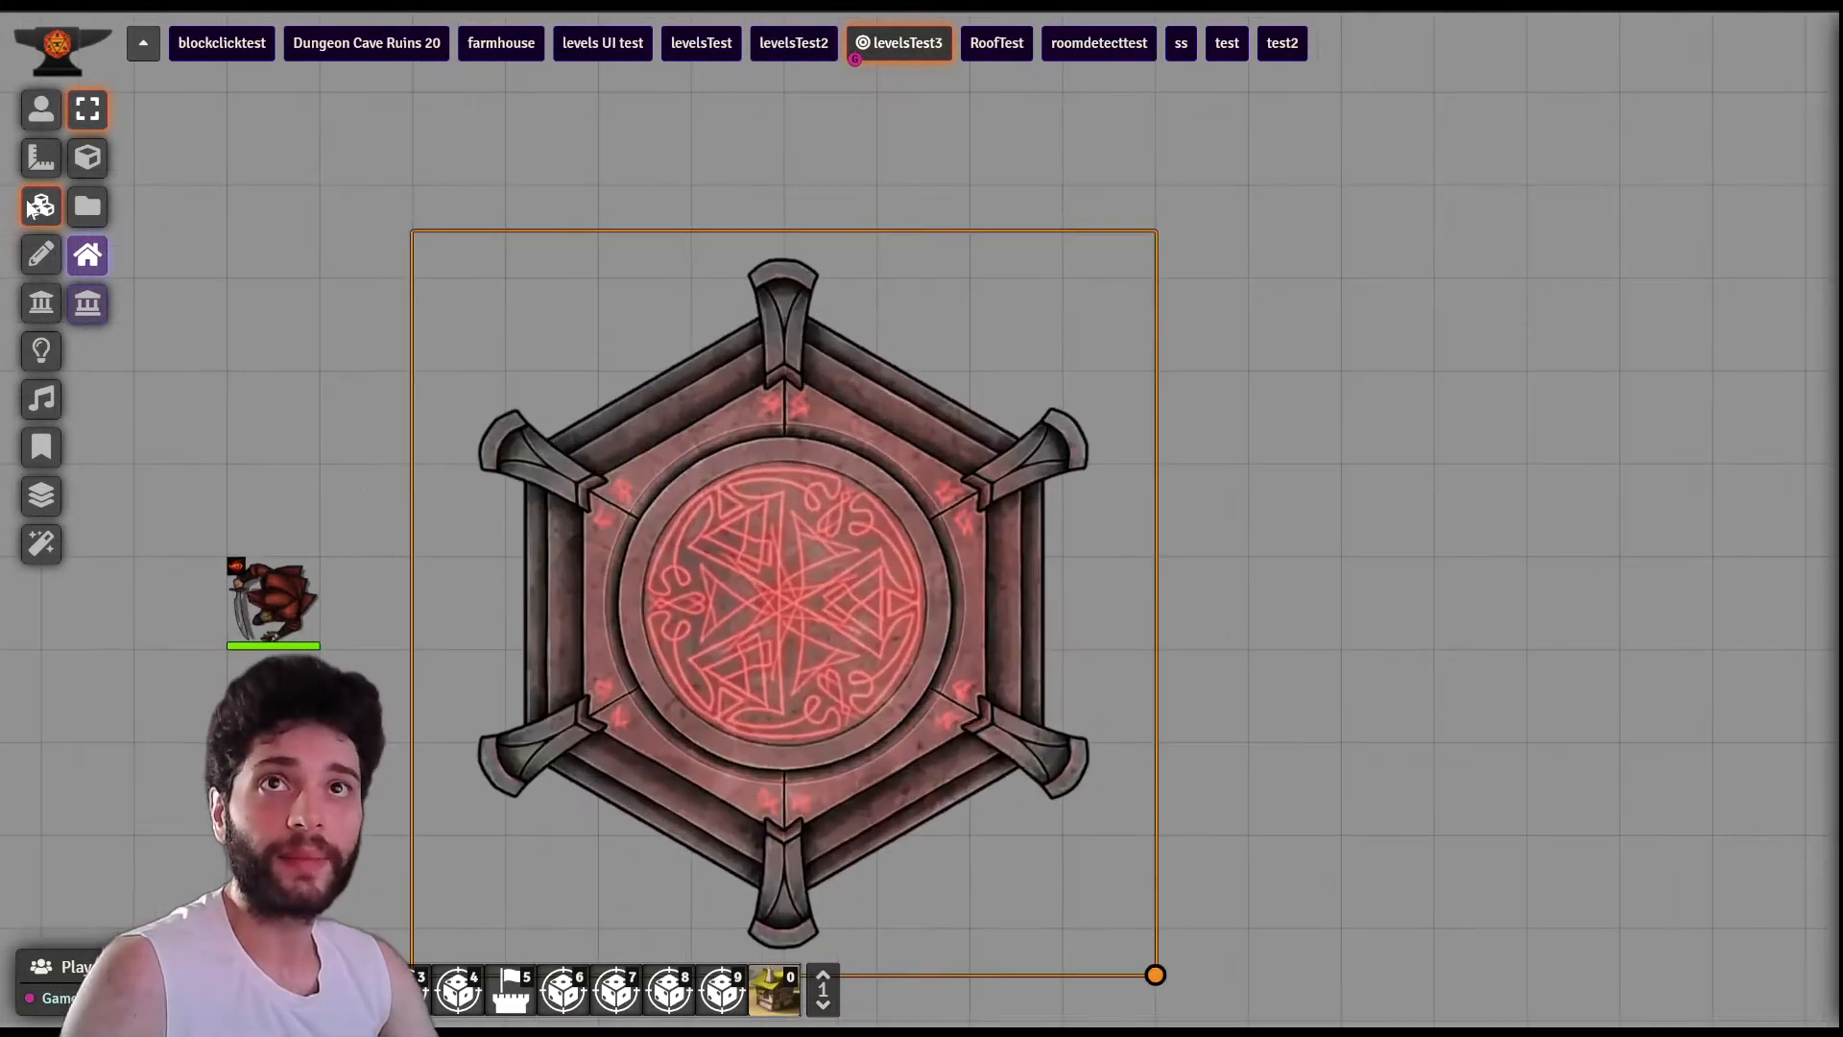
click(42, 302)
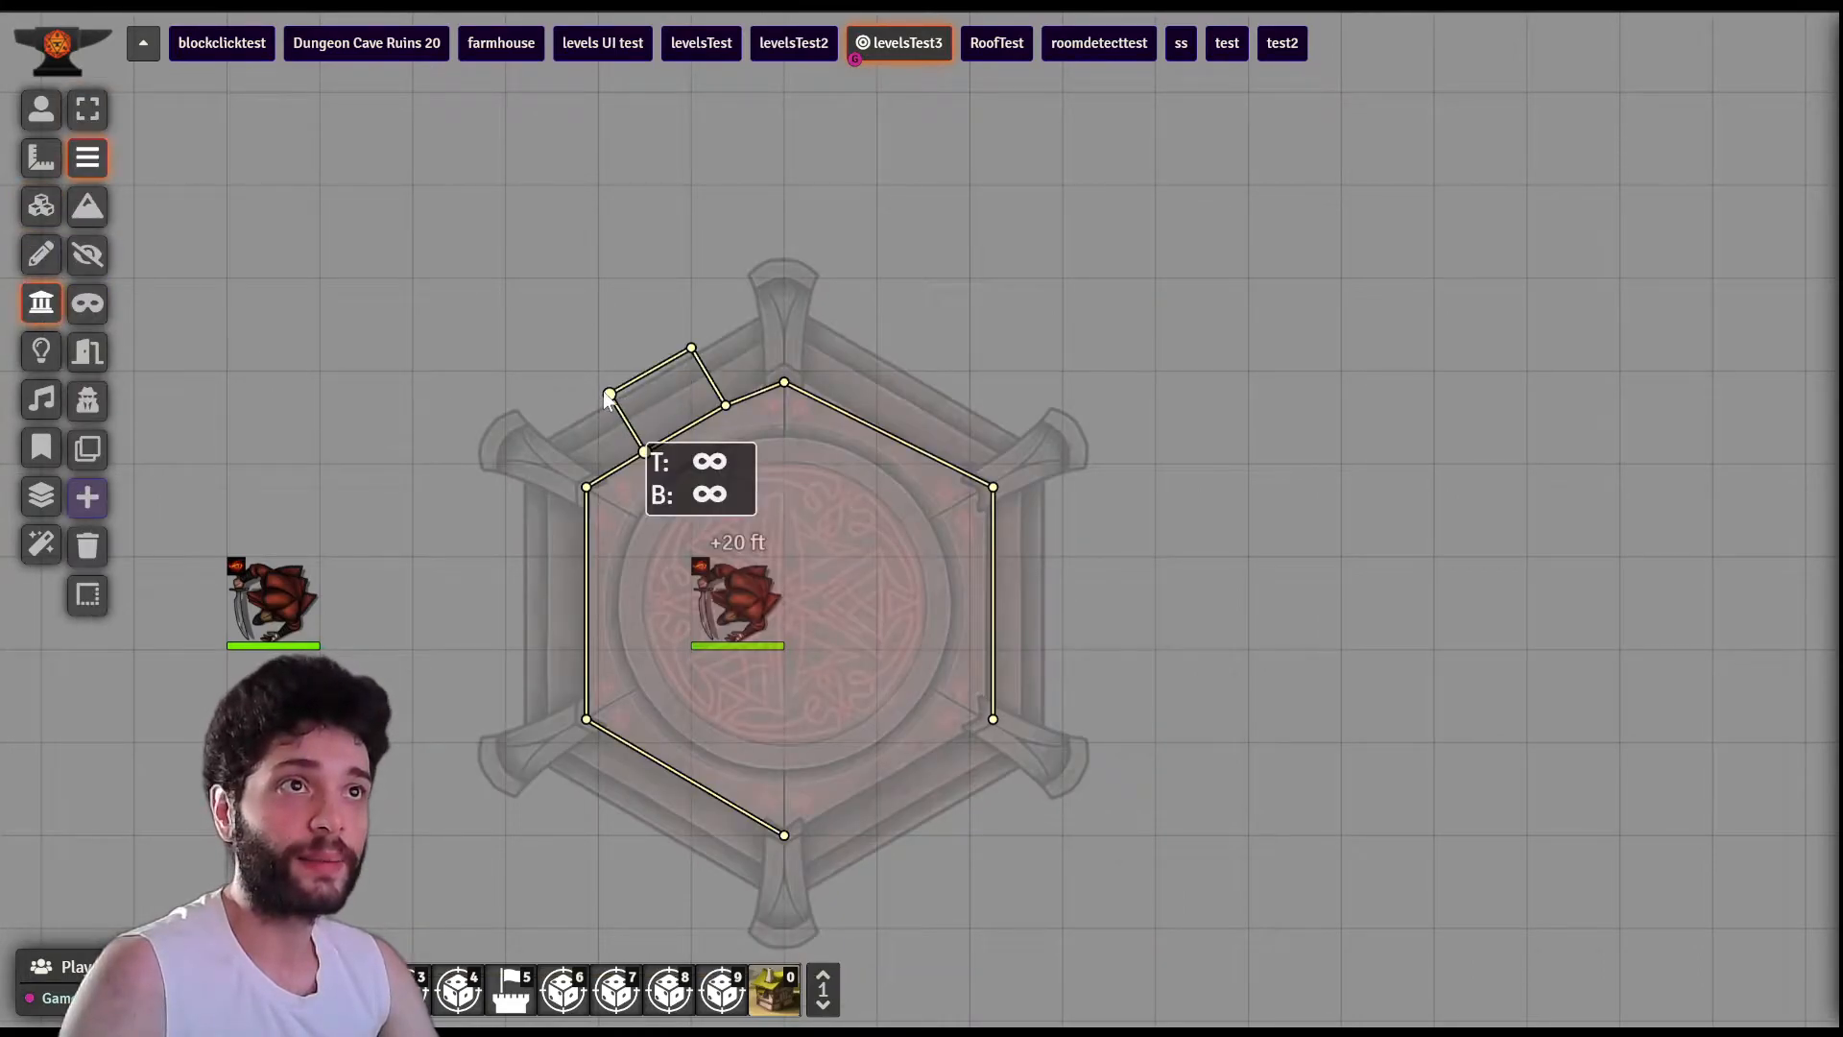
key(Delete)
click(691, 348)
key(Delete)
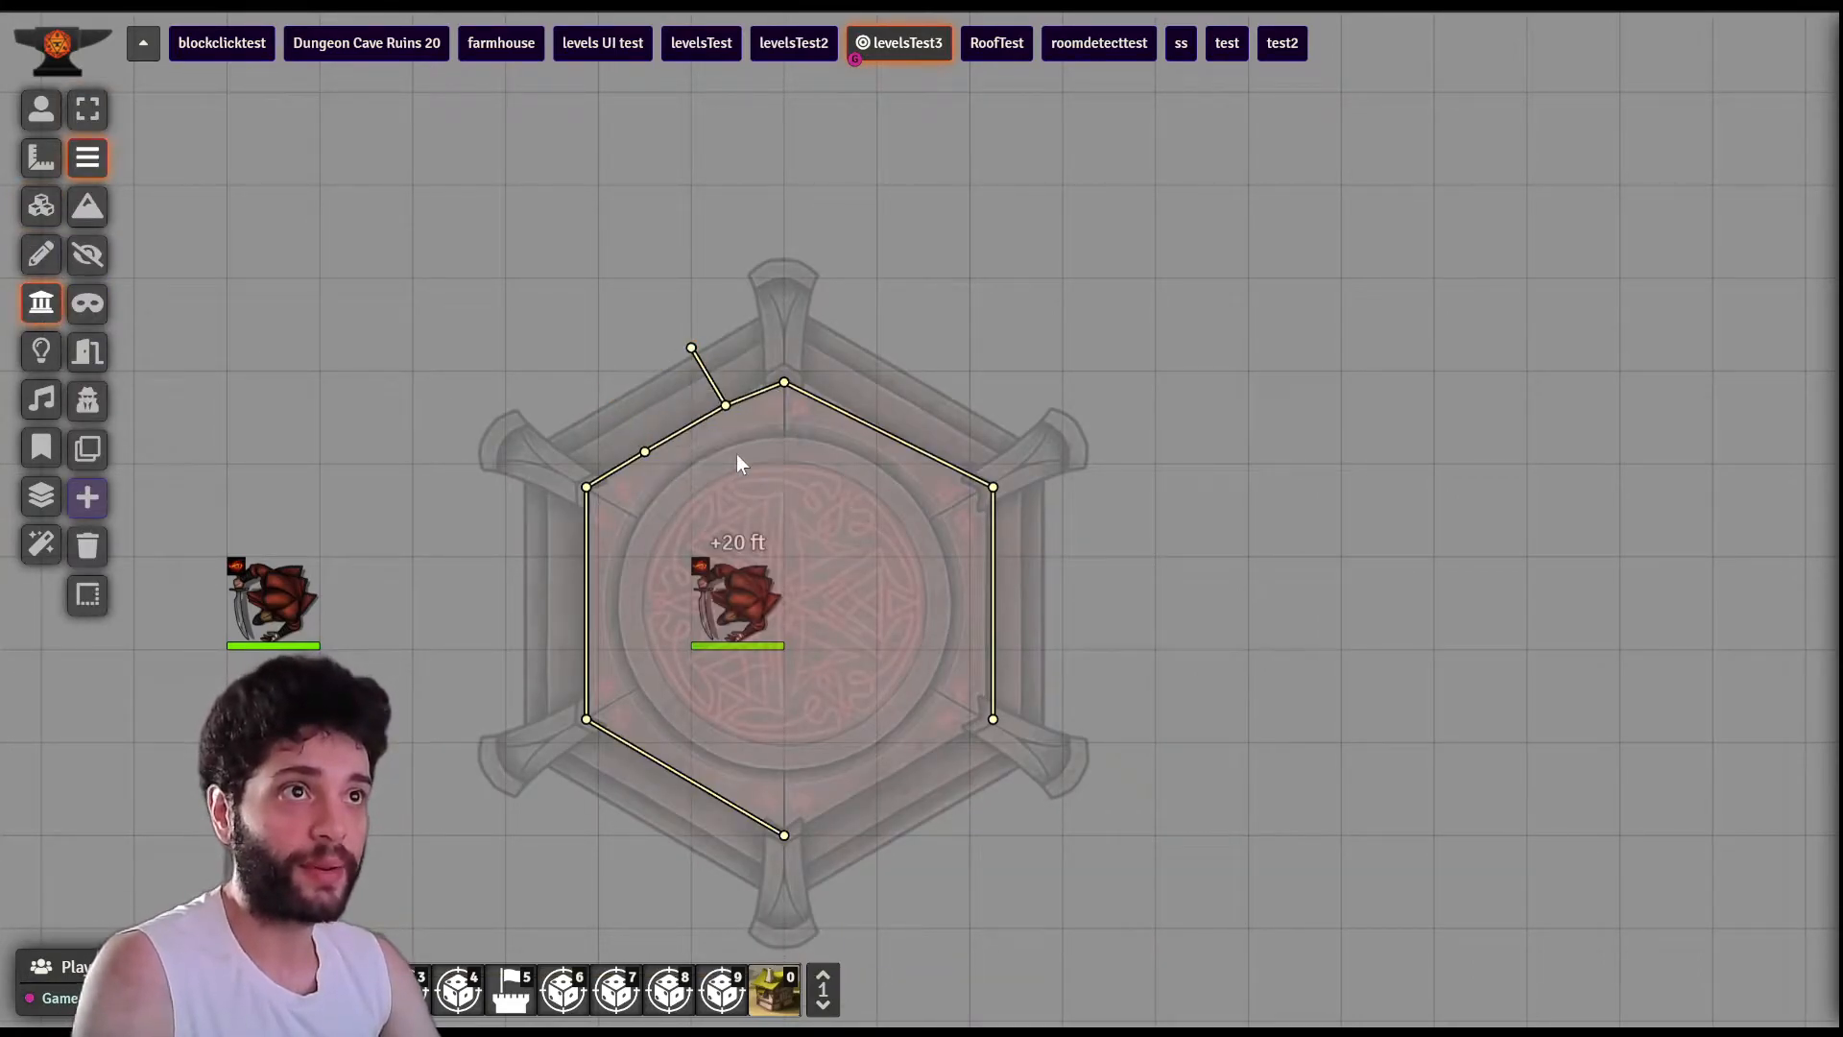
key(Delete)
click(691, 348)
key(Delete)
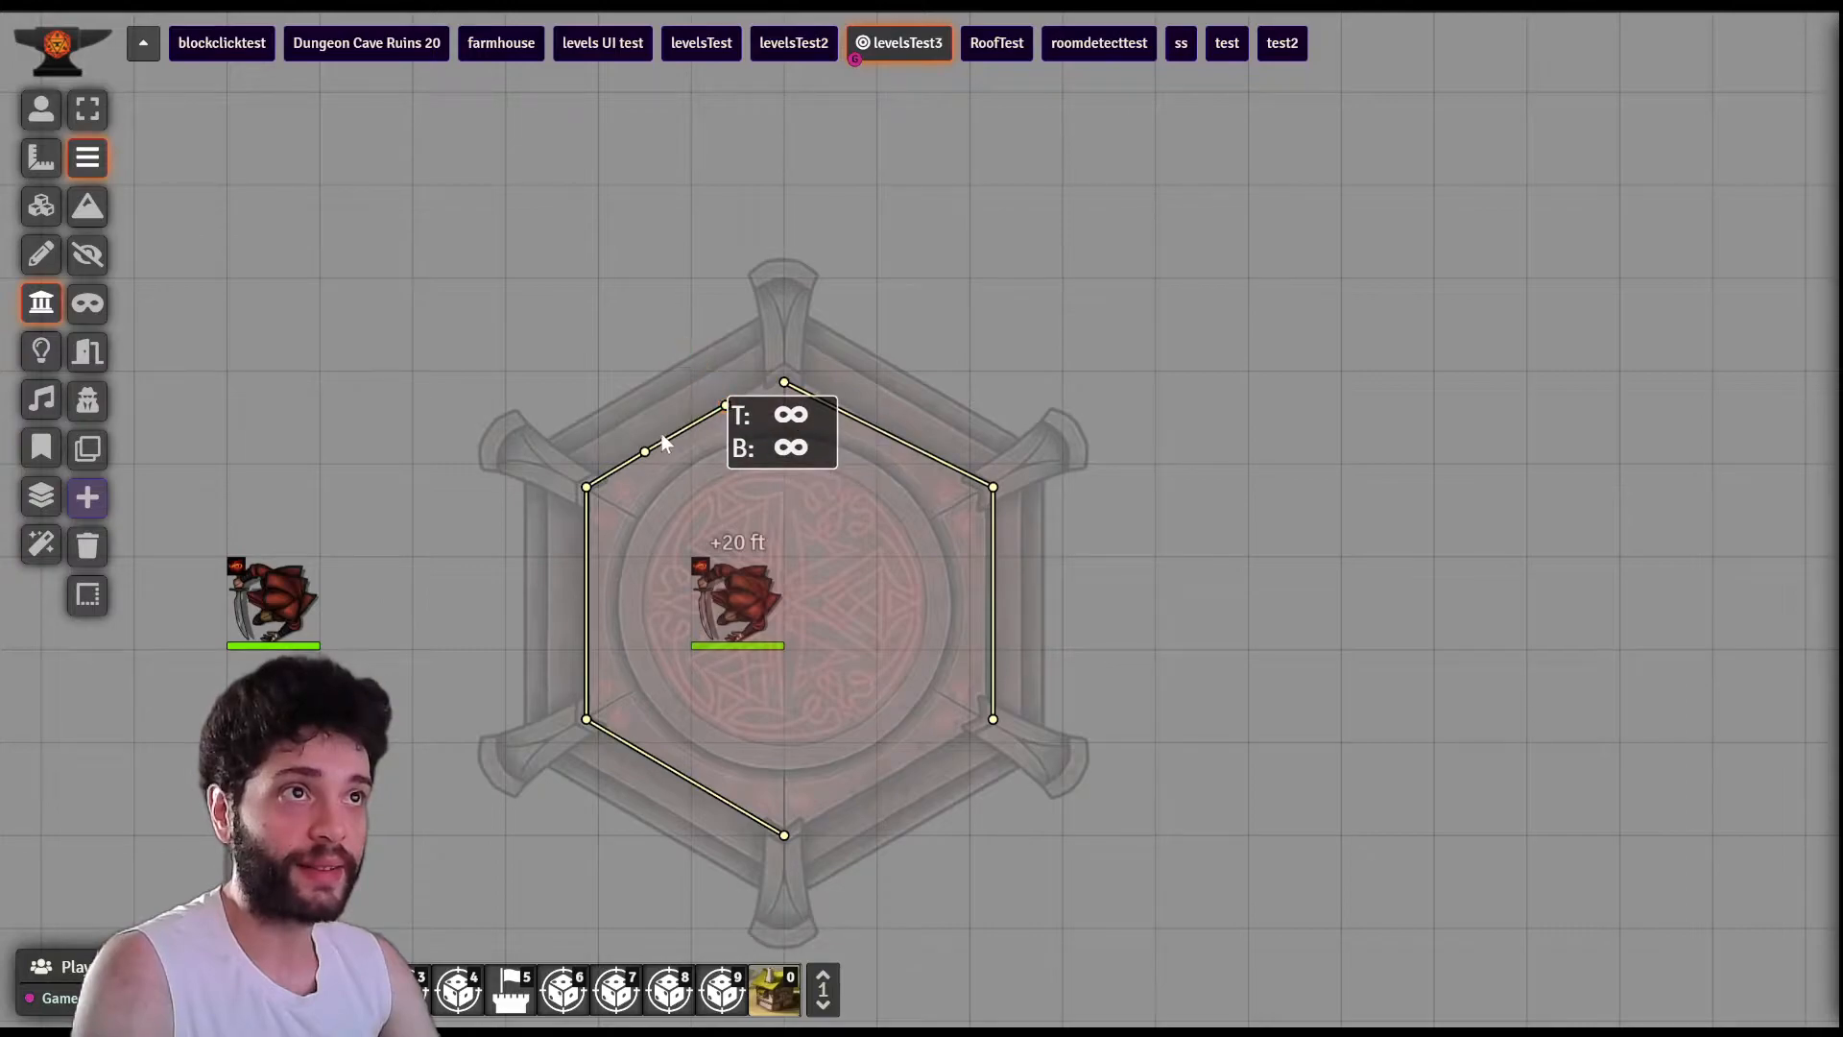
click(645, 453)
key(Delete)
click(645, 451)
key(Delete)
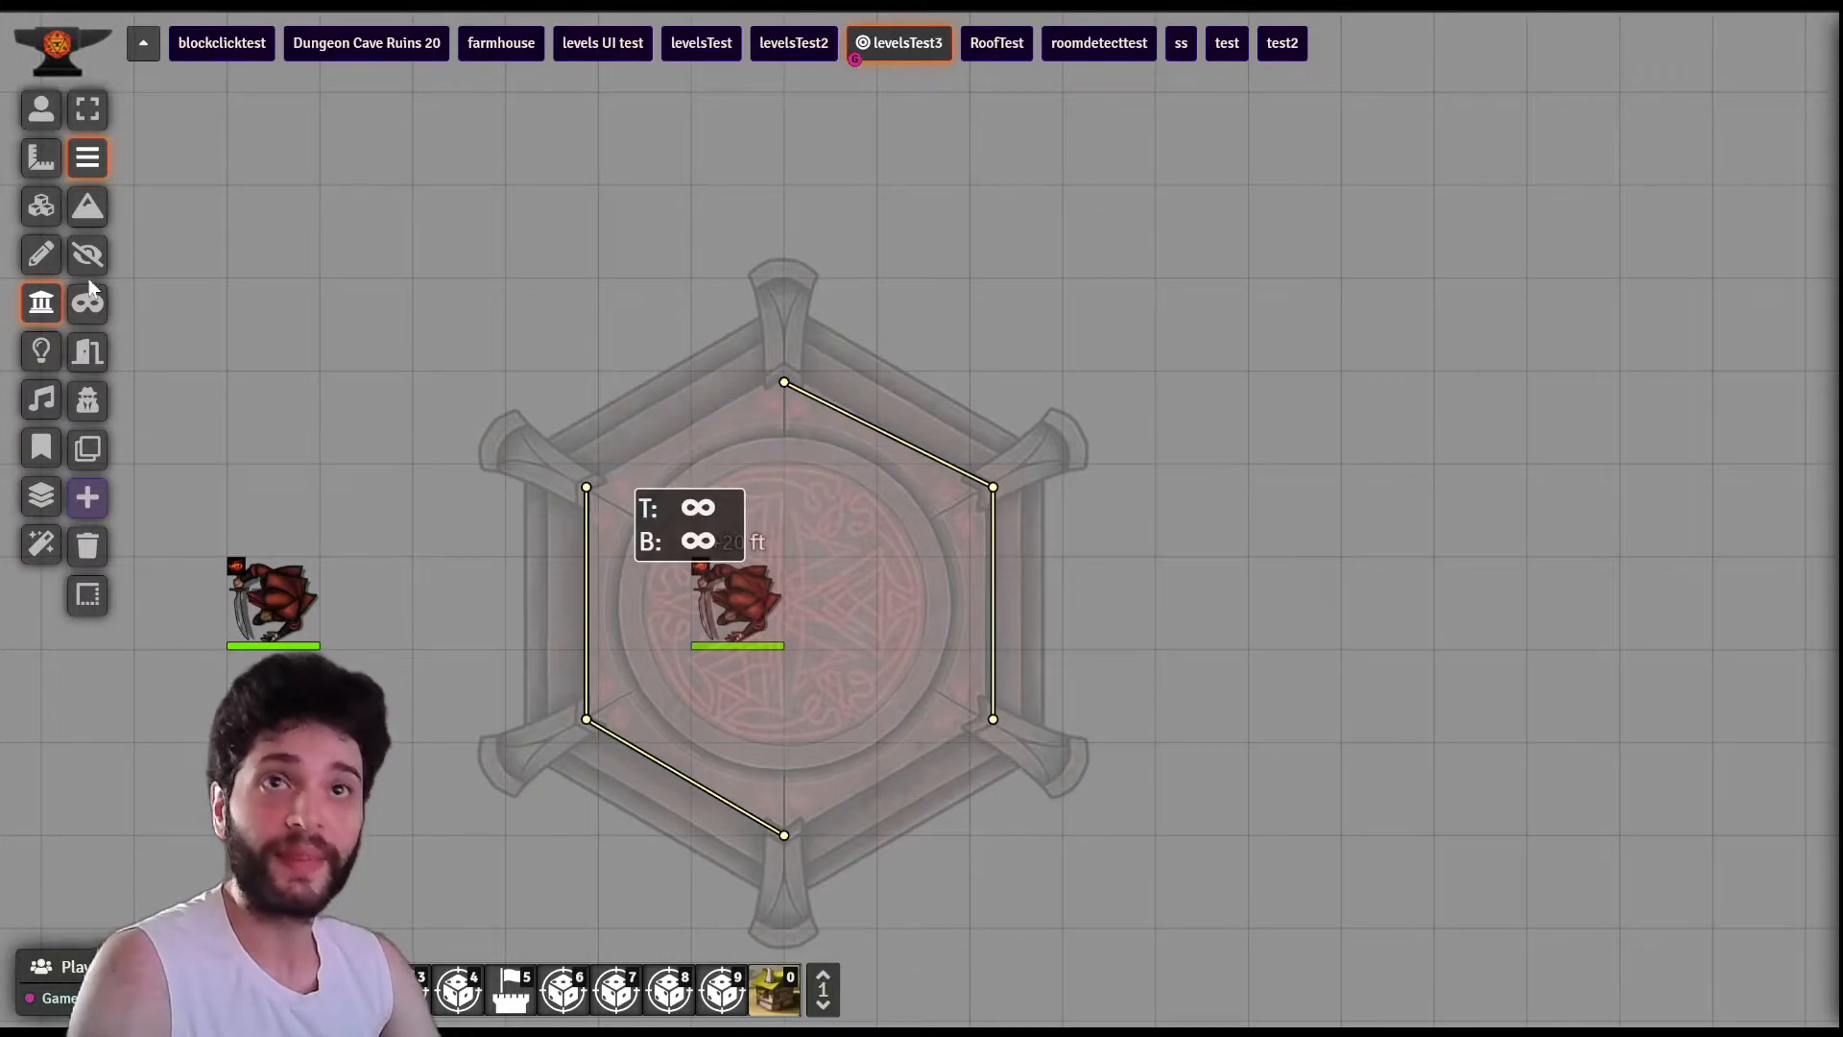
- Enable the Levels UI on the Ground Floor and redraw the hexagon's upper-left side as connected walls with an outward rectangular alcove
click(39, 509)
click(87, 110)
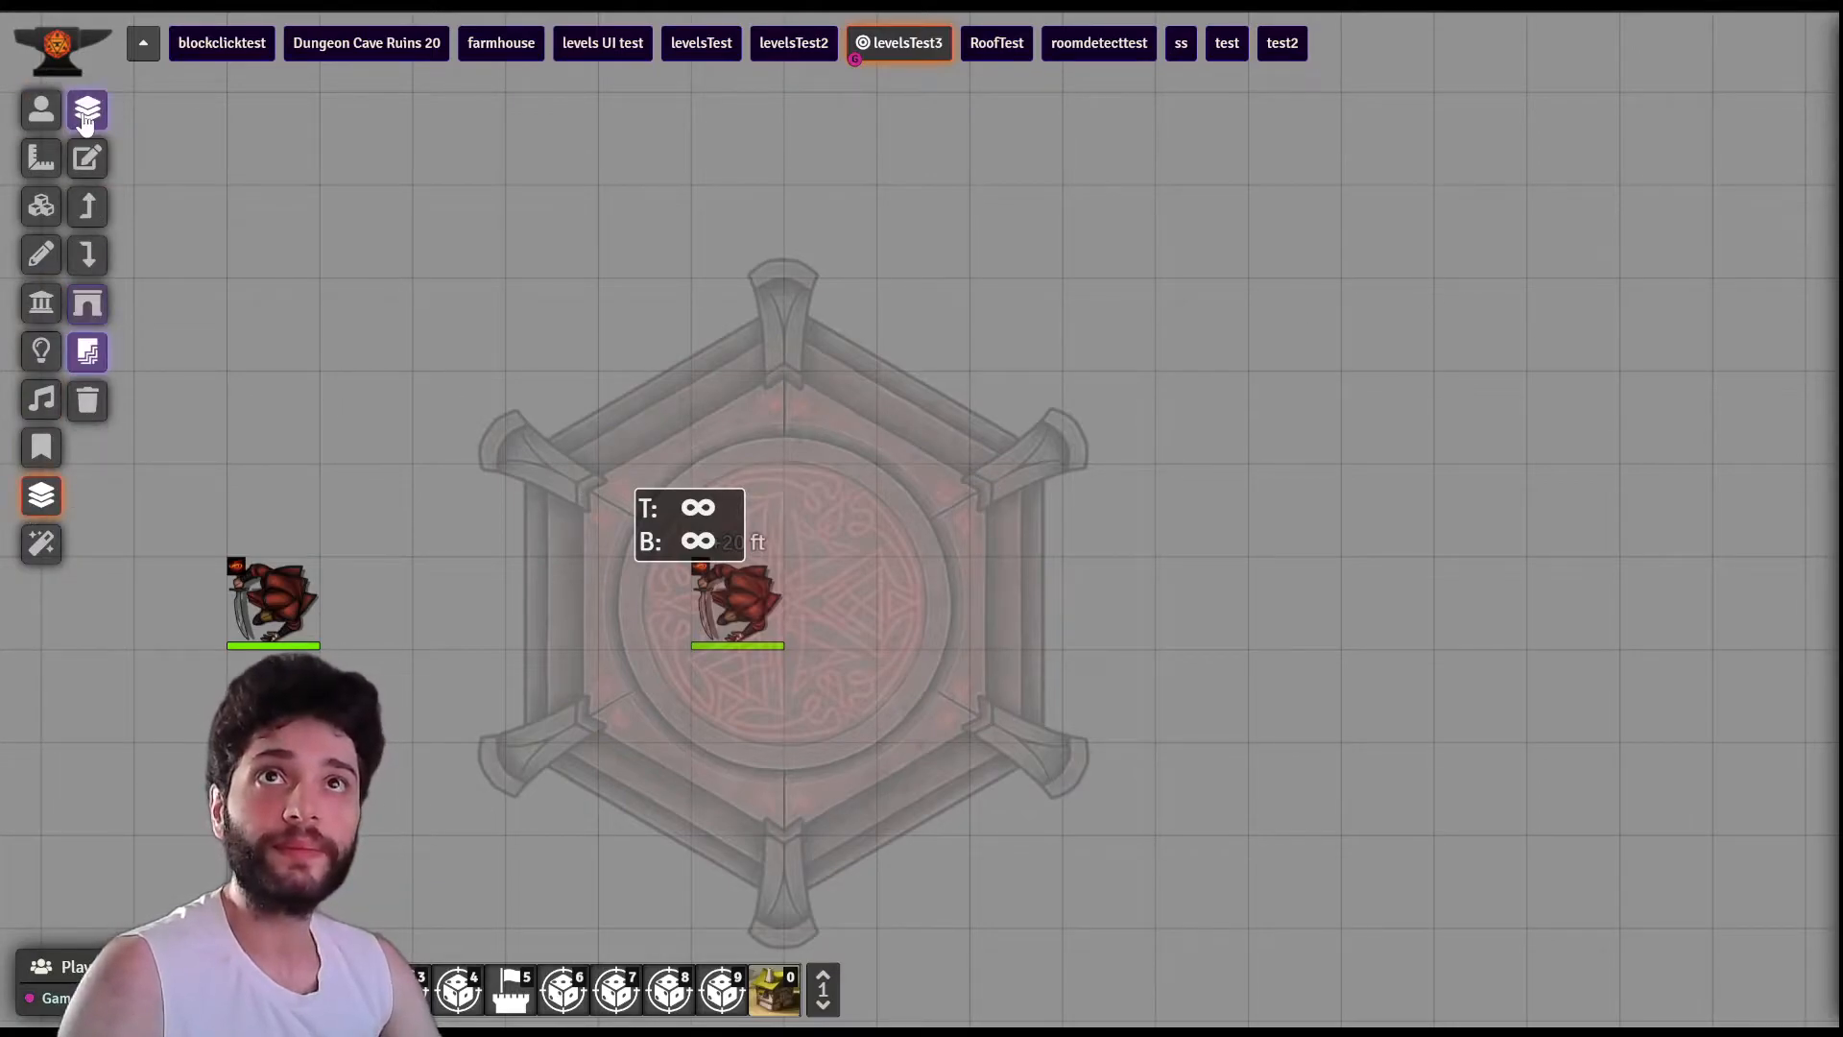
click(40, 302)
scroll(641, 503, up, 5)
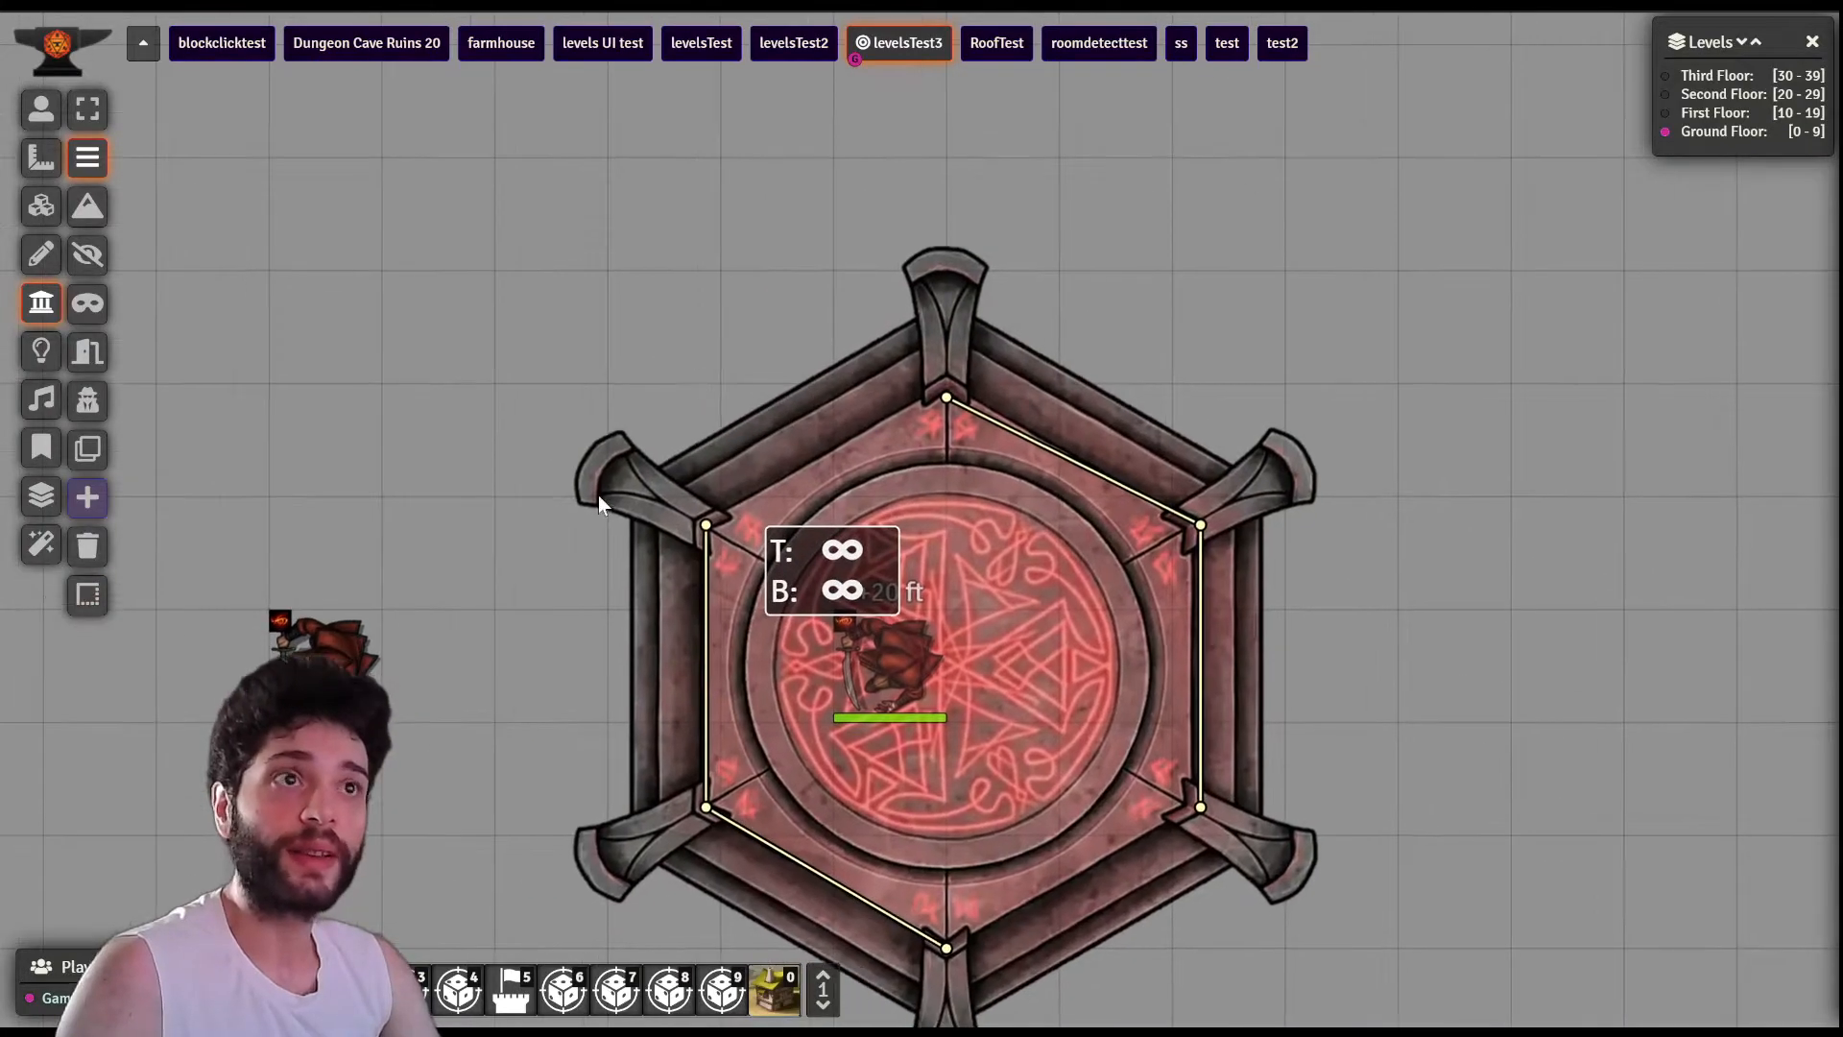
mouse_move(669, 526)
mouse_down()
mouse_move(777, 461)
mouse_move(746, 477)
mouse_up()
click(684, 384)
click(808, 322)
click(874, 417)
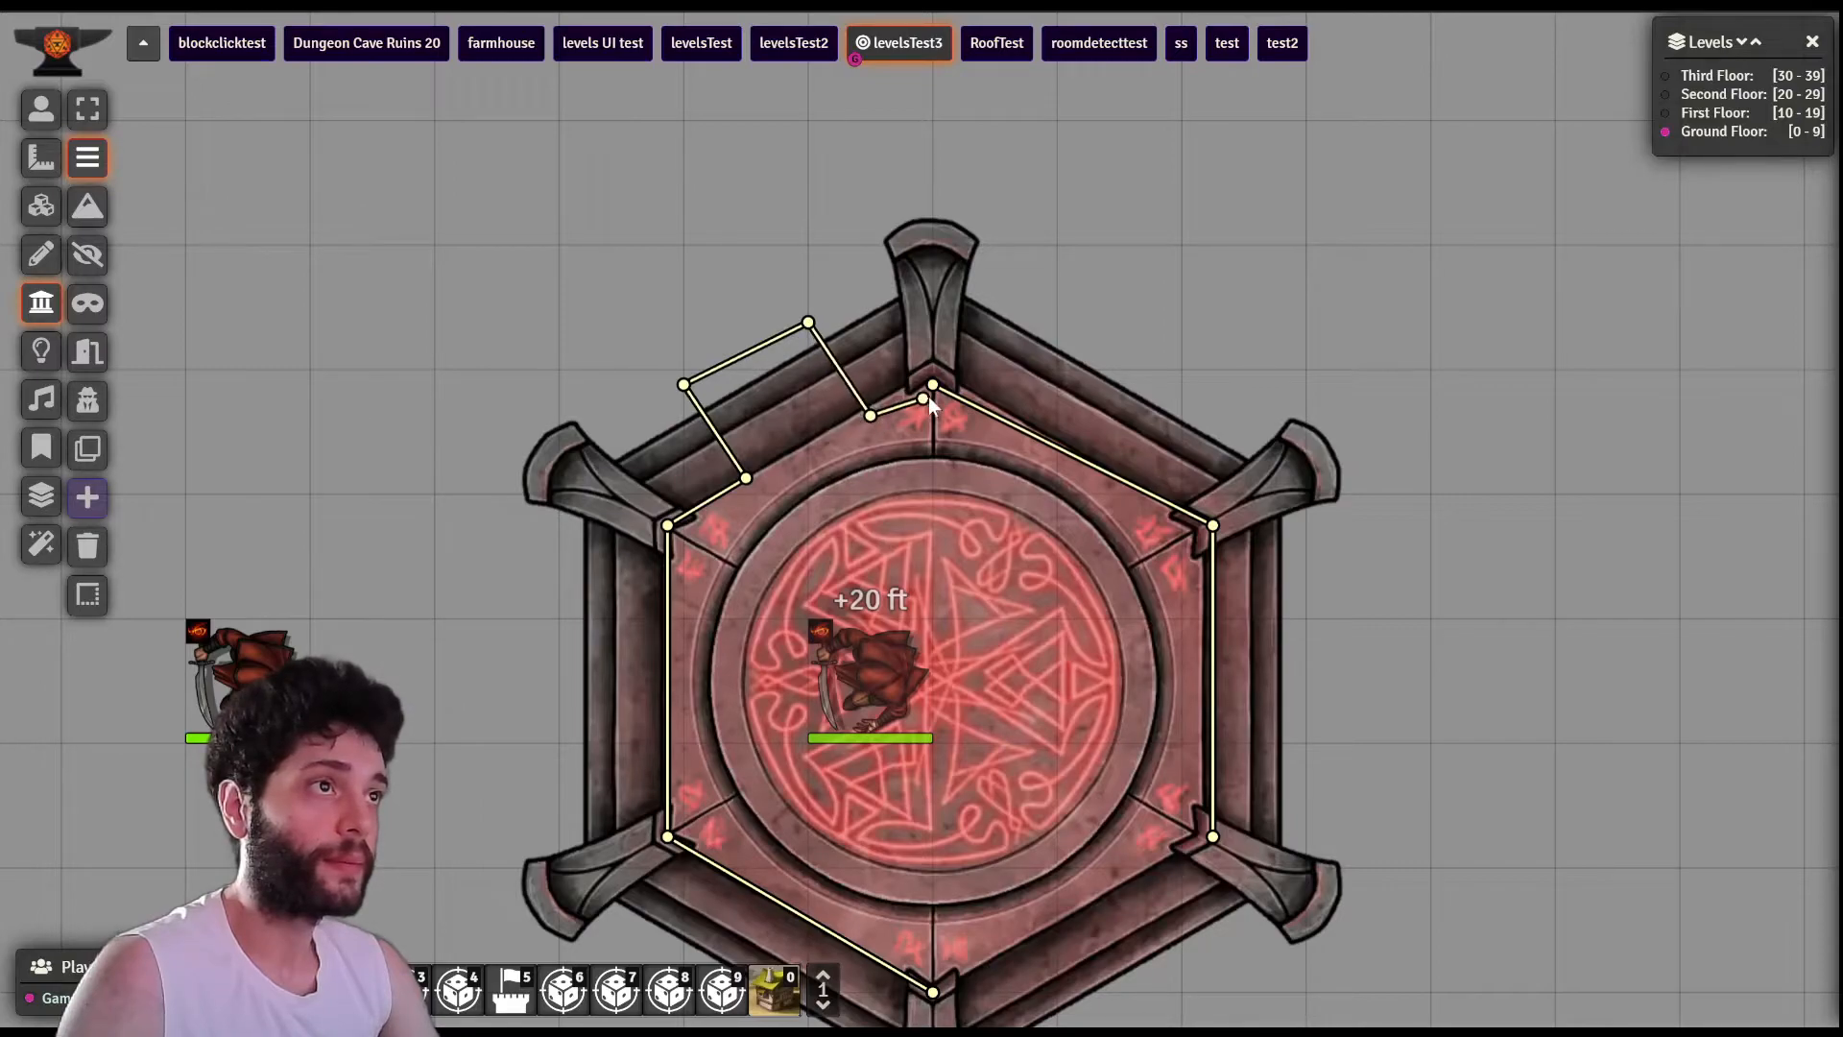
- Join the last wall's loose end to the hexagon's top corner and wall off the alcove's opening
click(933, 387)
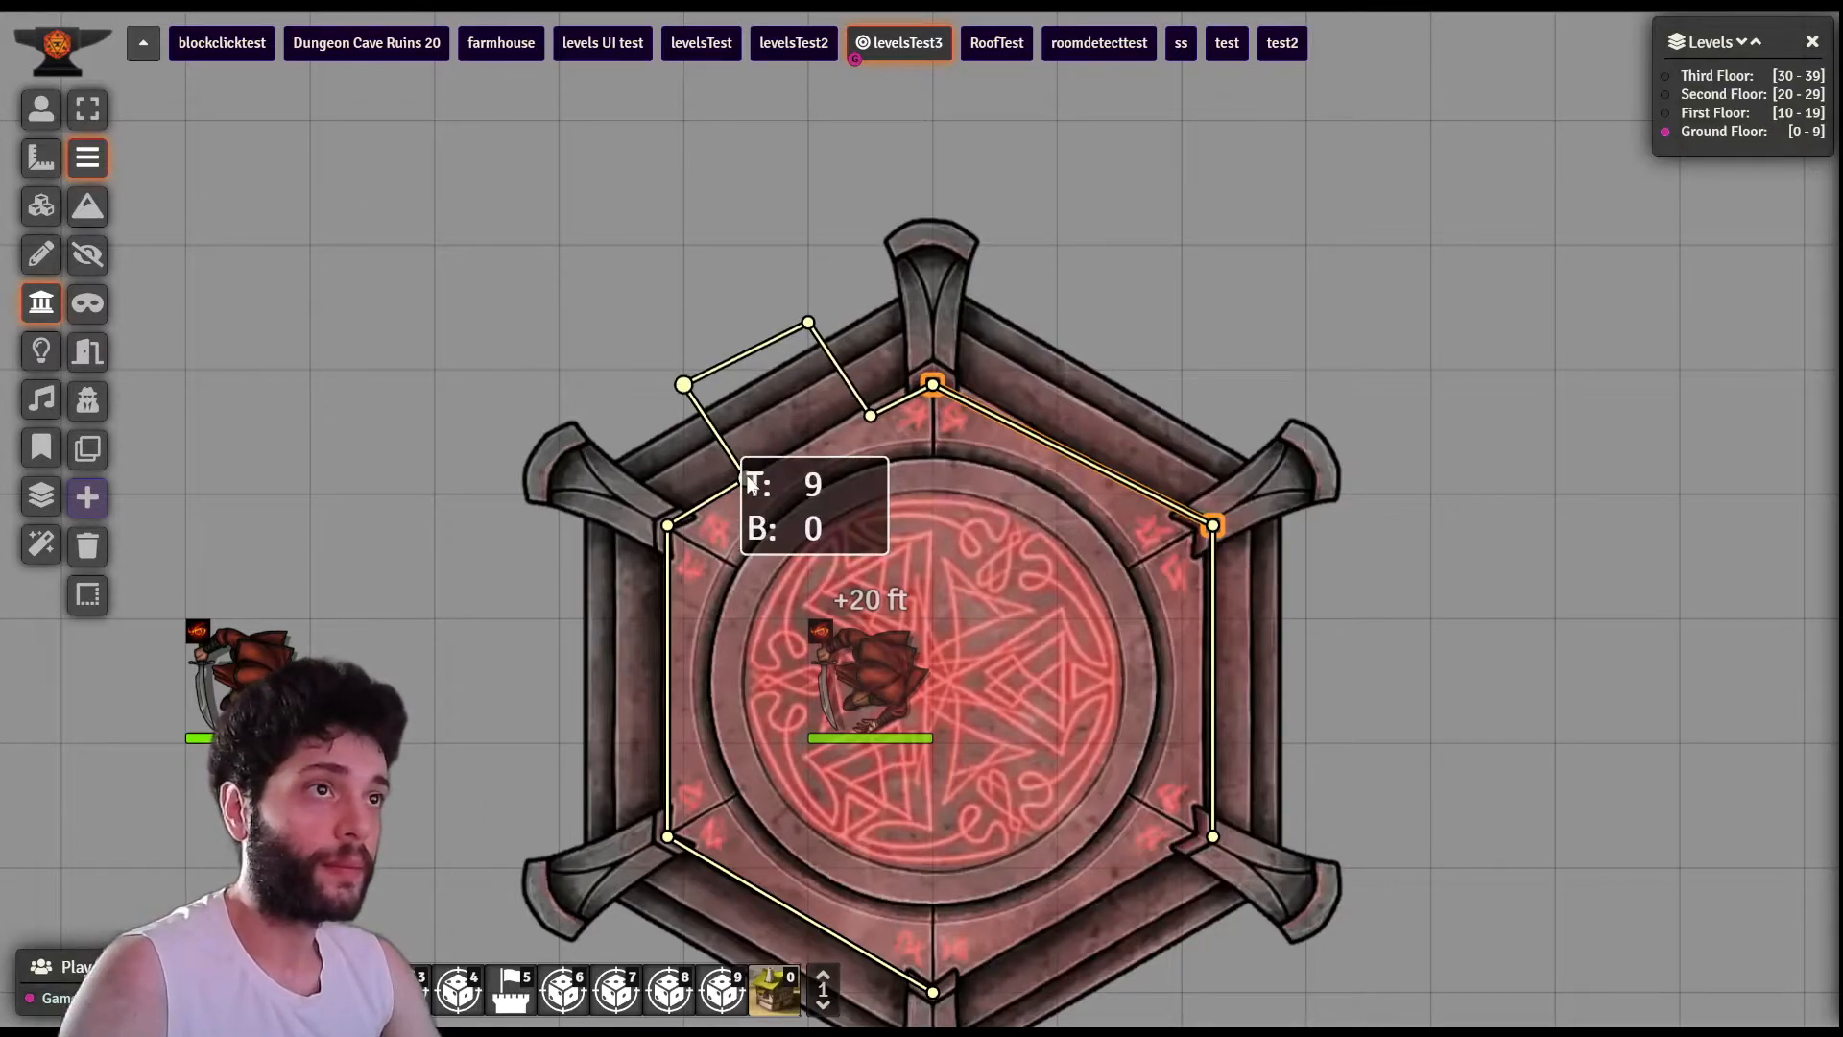
click(870, 415)
scroll(834, 614, down, 2)
scroll(833, 619, down, 2)
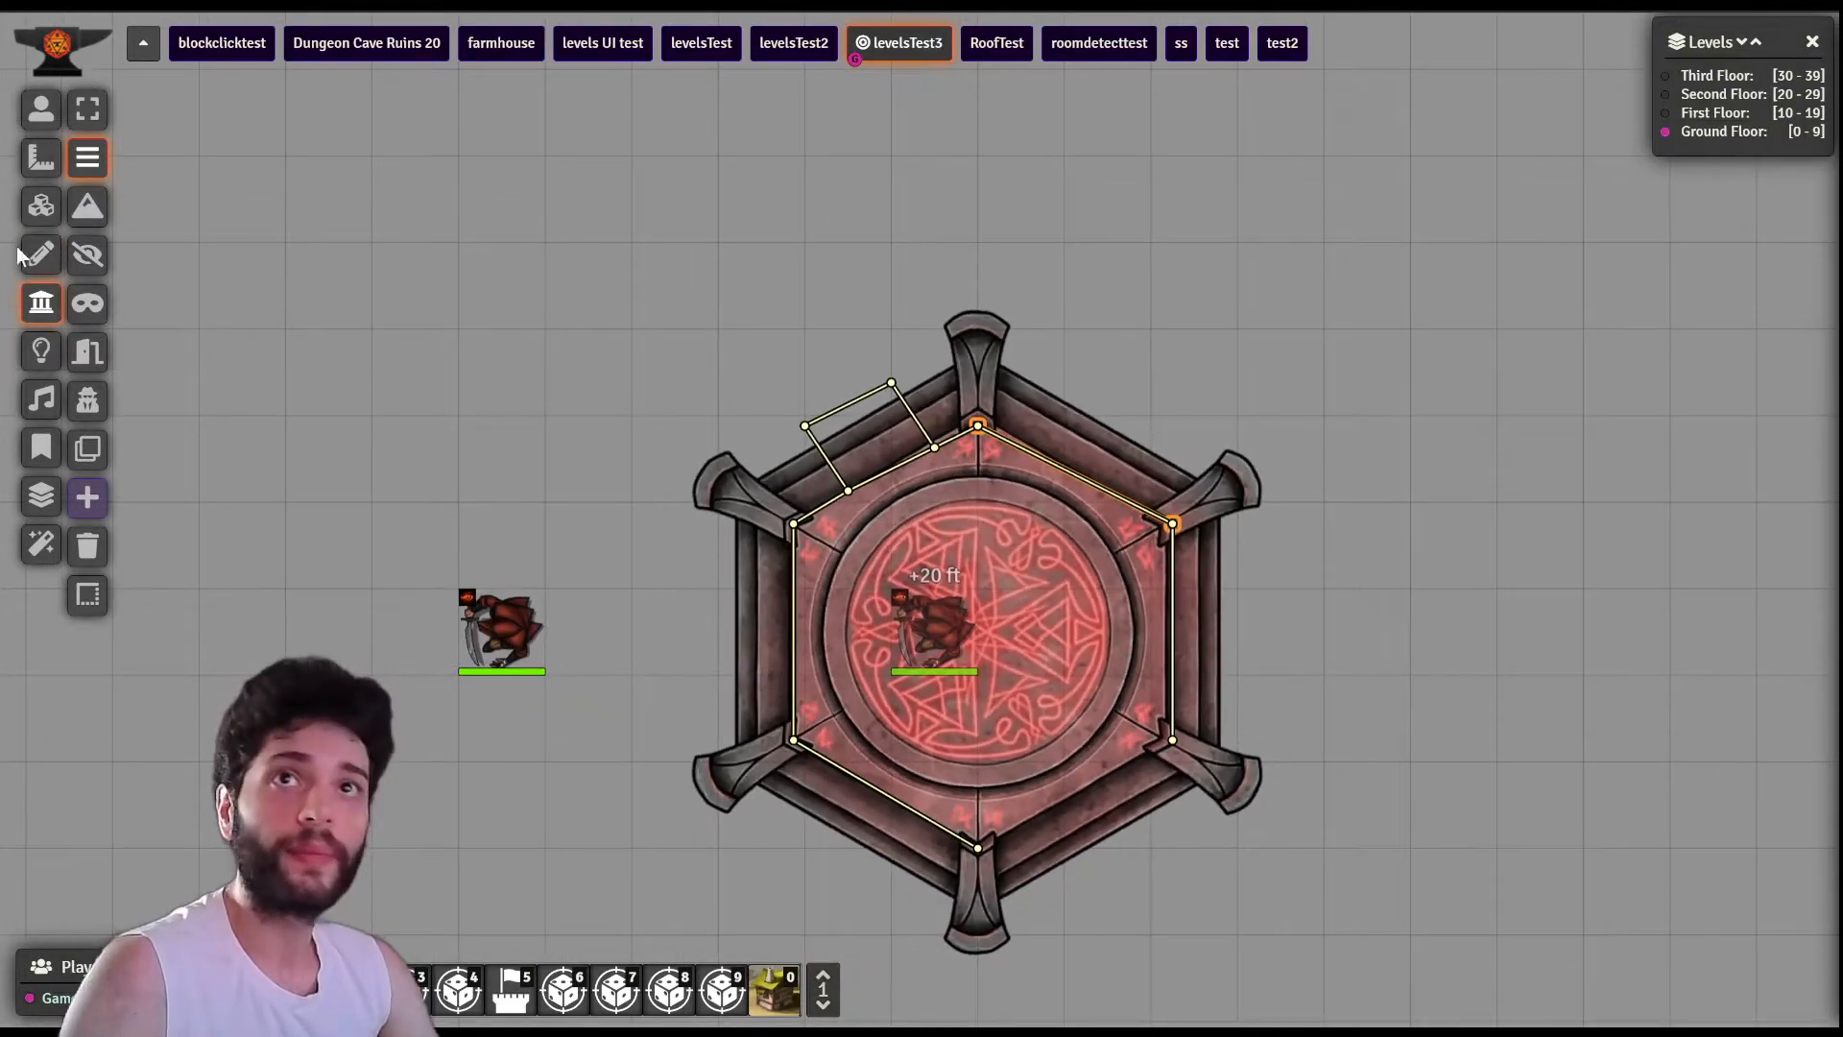
- Open the hexagonal tile's settings, examine how its roof polygon follows the Ground Floor walls, and close the settings
click(40, 206)
double_click(1022, 608)
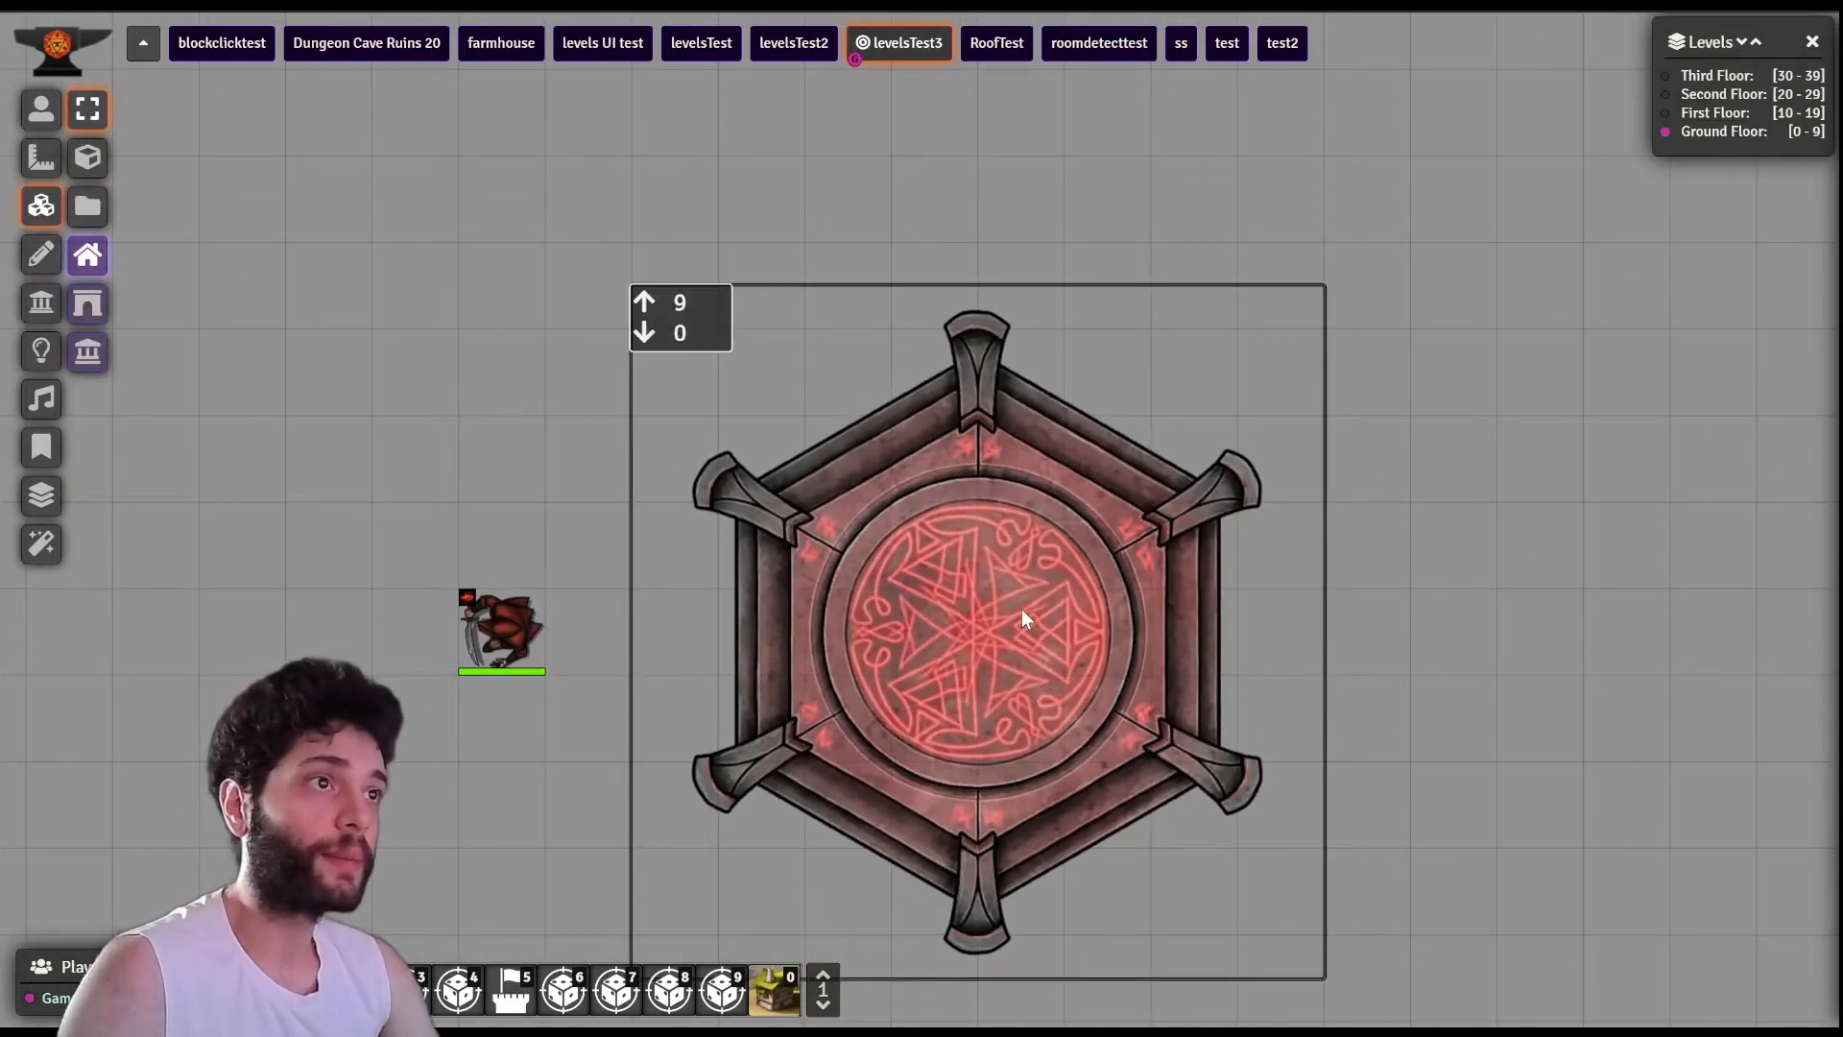
drag(747, 422, 558, 380)
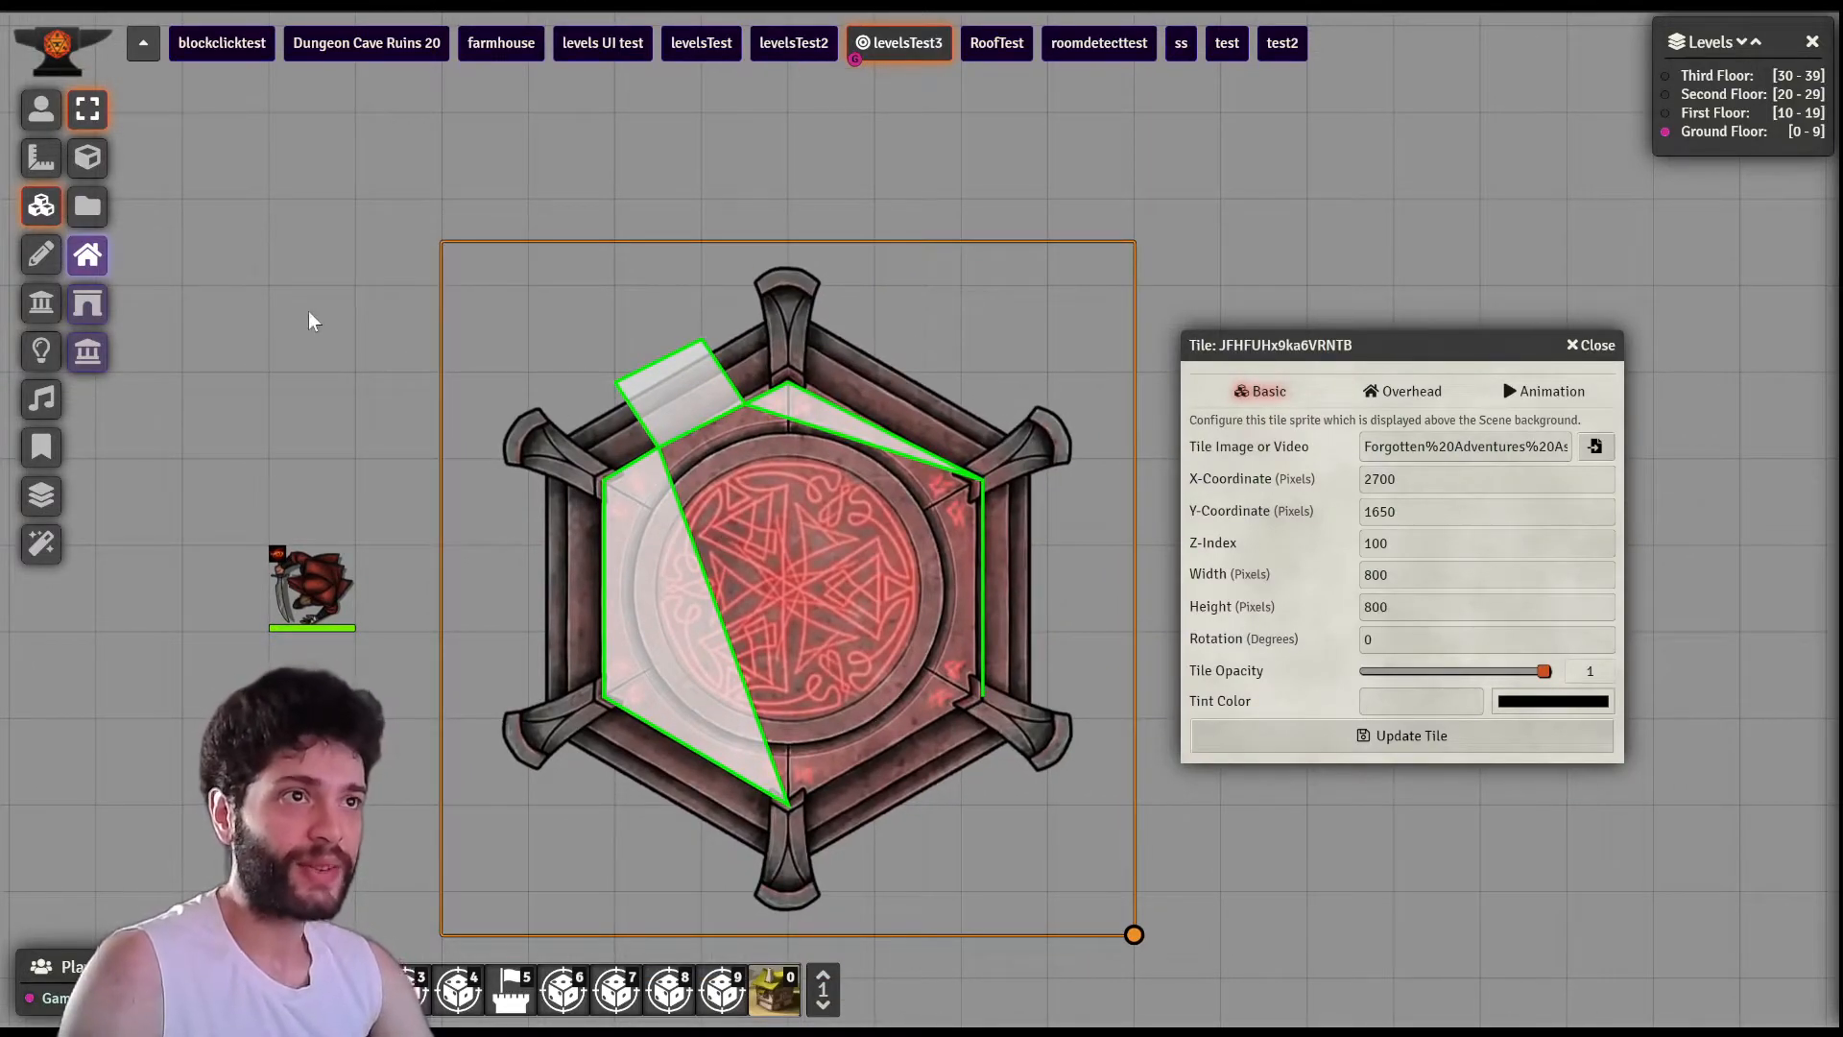
drag(308, 316, 438, 399)
click(1593, 345)
- Inspect the walls around the hexagon and add the missing wall along its lower-right side
scroll(637, 596, up, 2)
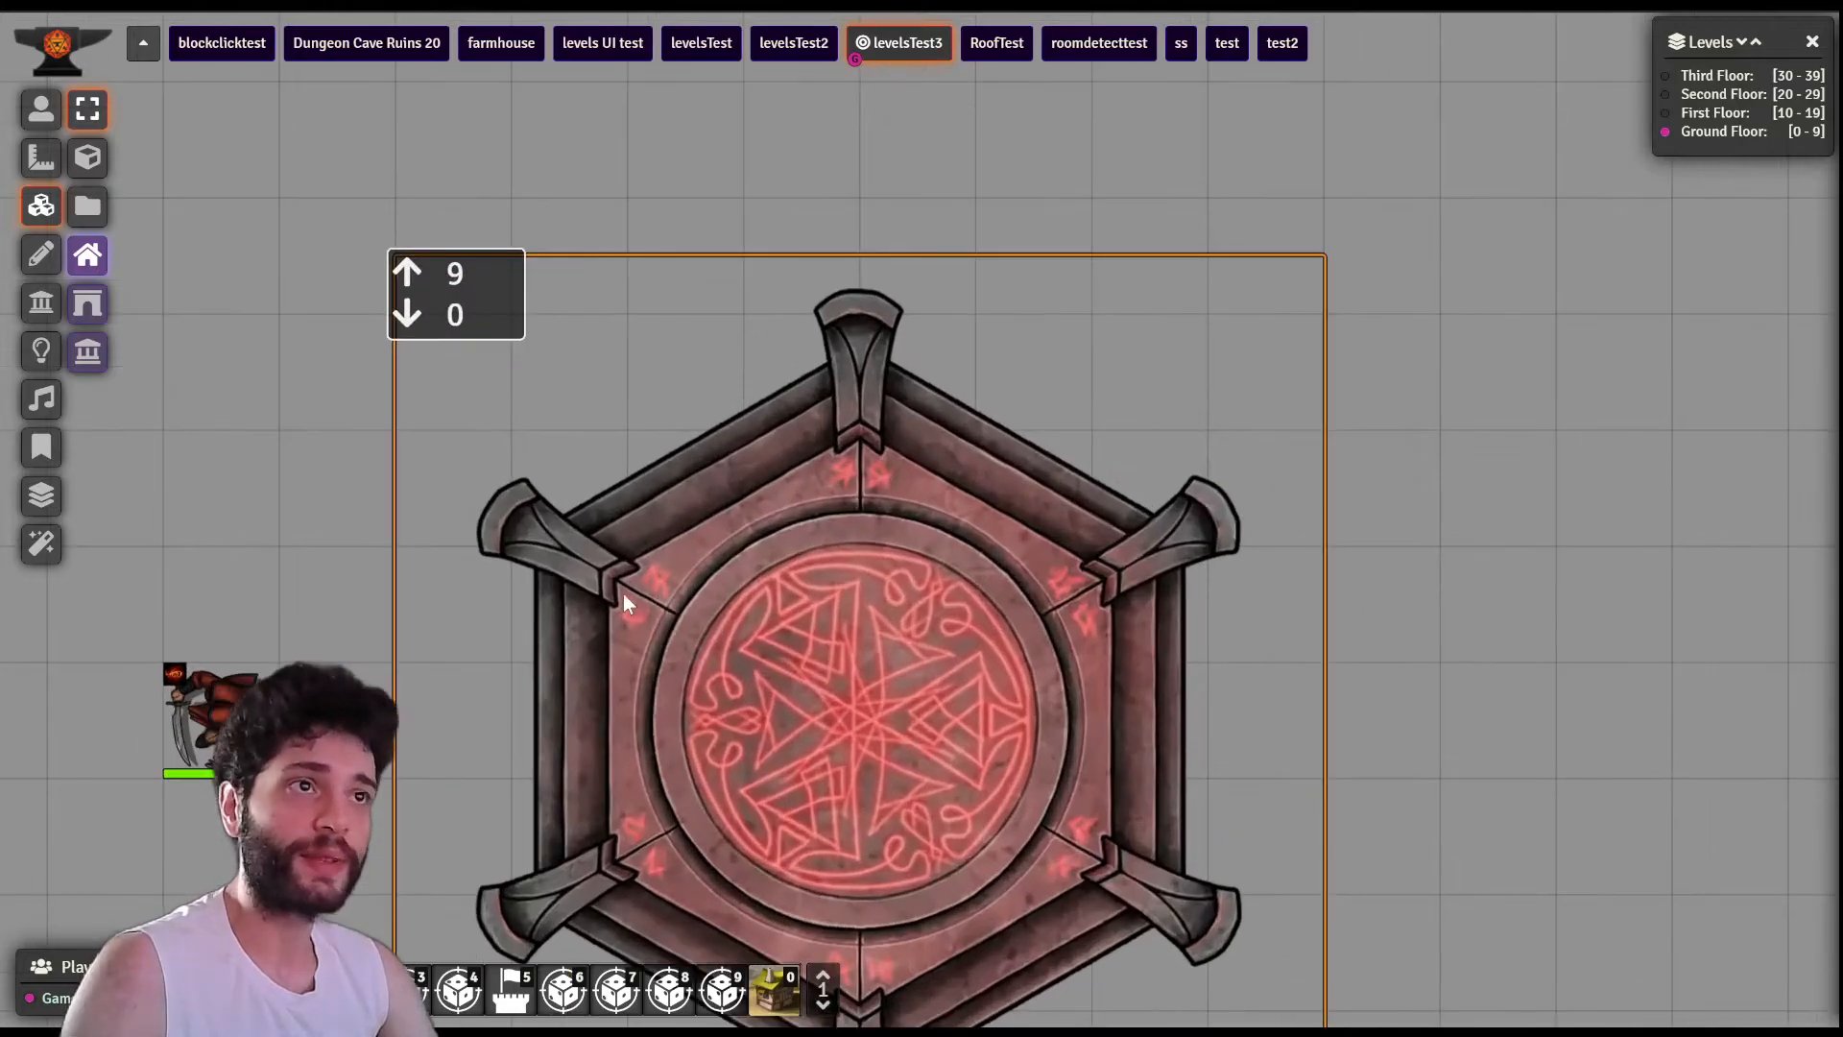
click(46, 307)
drag(778, 503, 1092, 653)
scroll(1092, 653, up, 10)
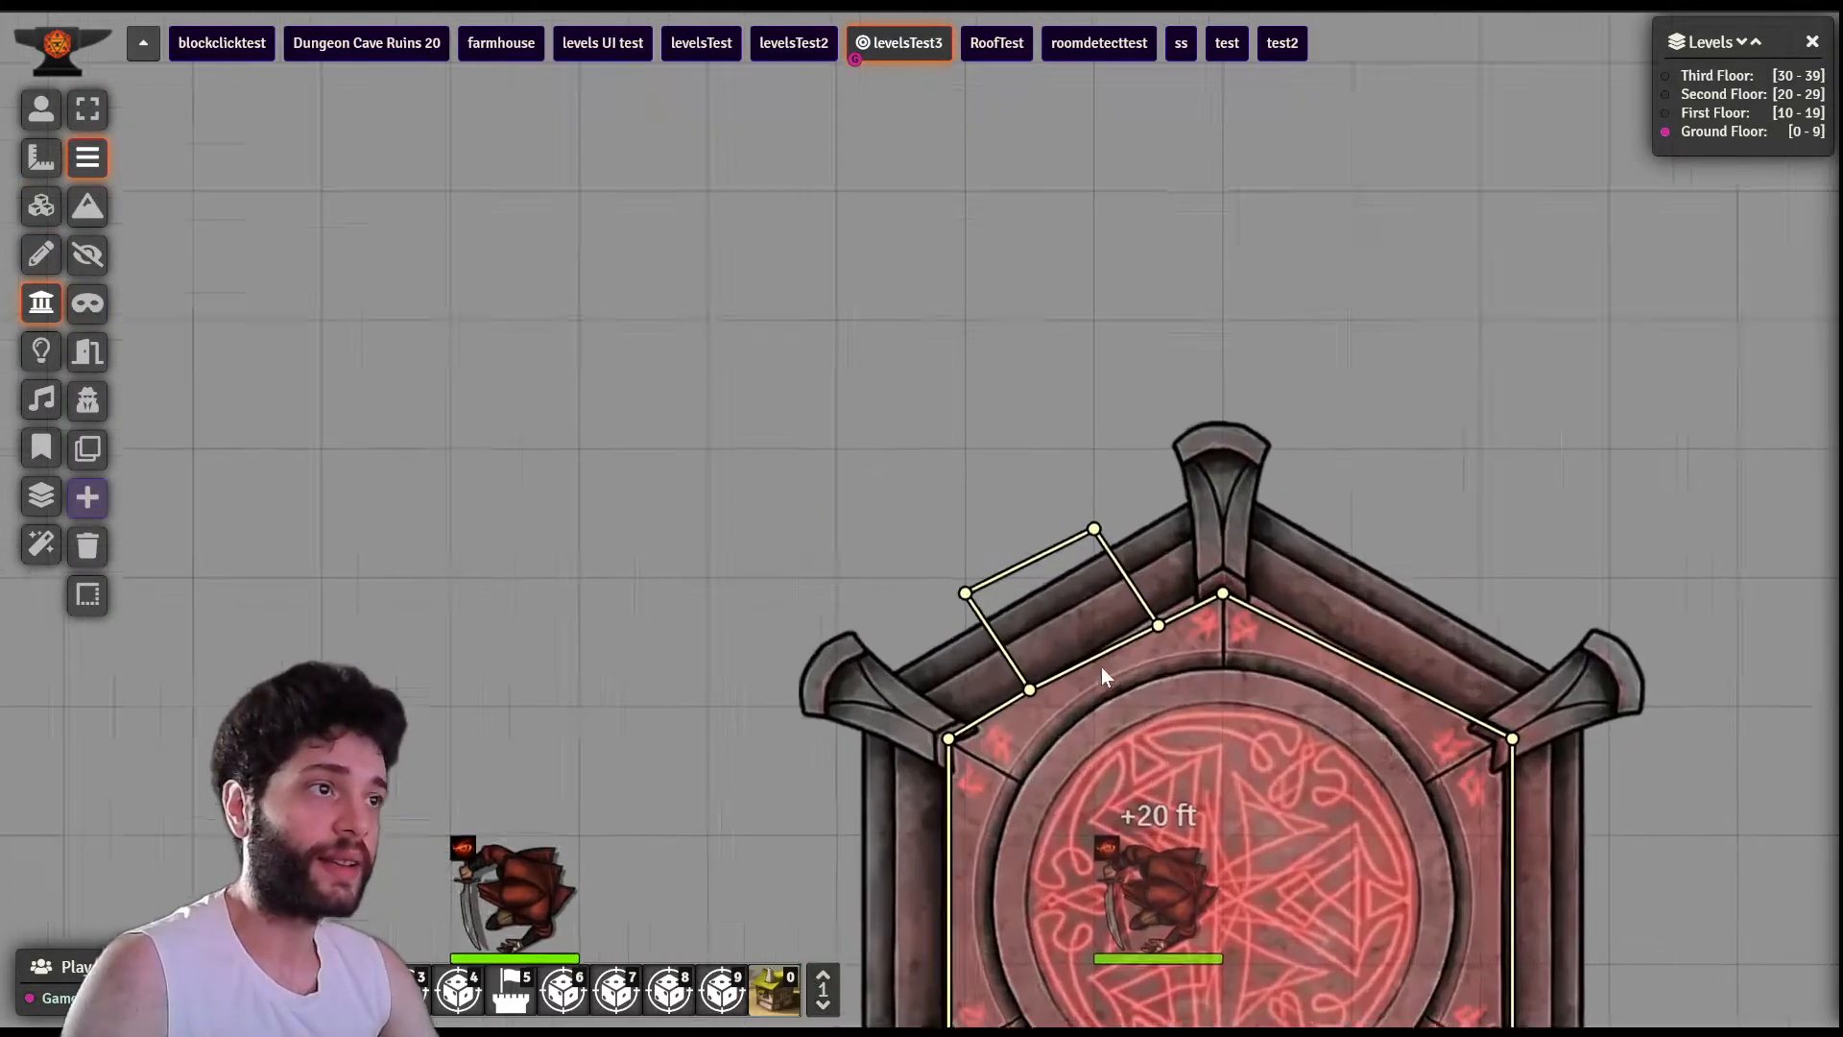
drag(1258, 808, 1036, 435)
scroll(1086, 535, down, 4)
drag(1144, 689, 838, 285)
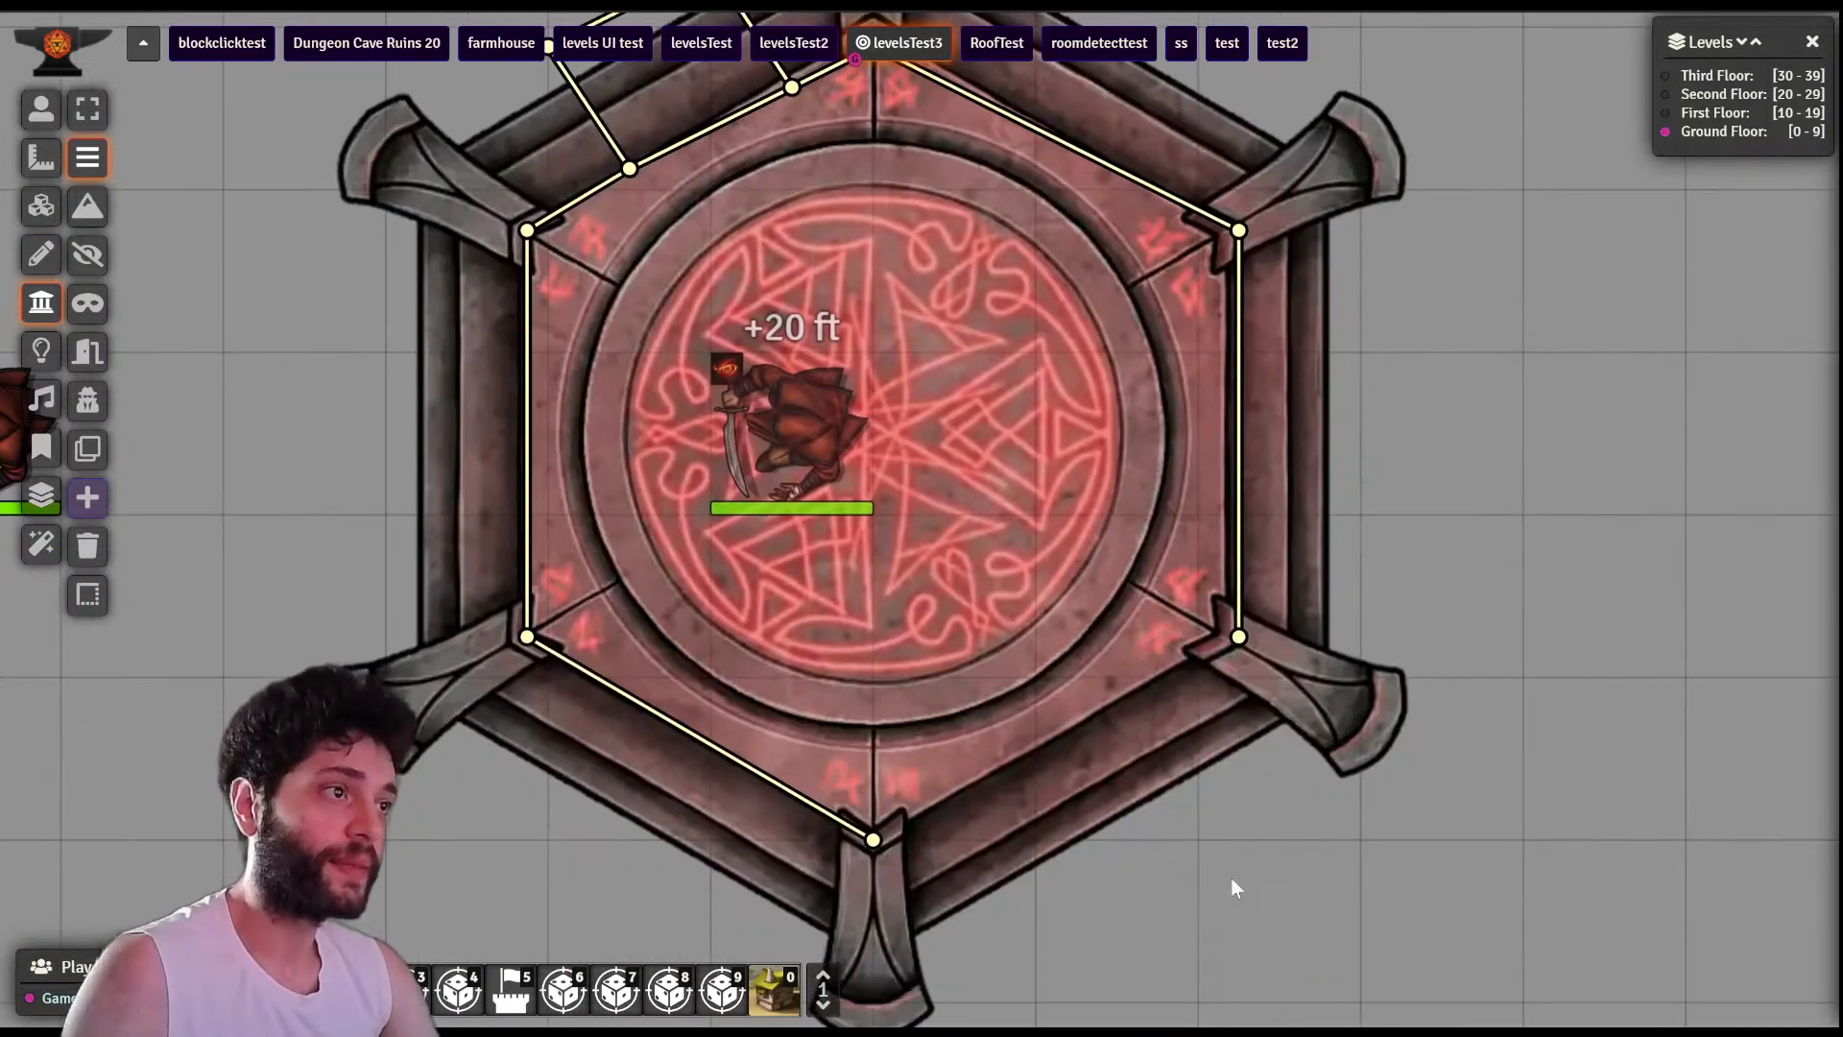
scroll(1072, 680, down, 3)
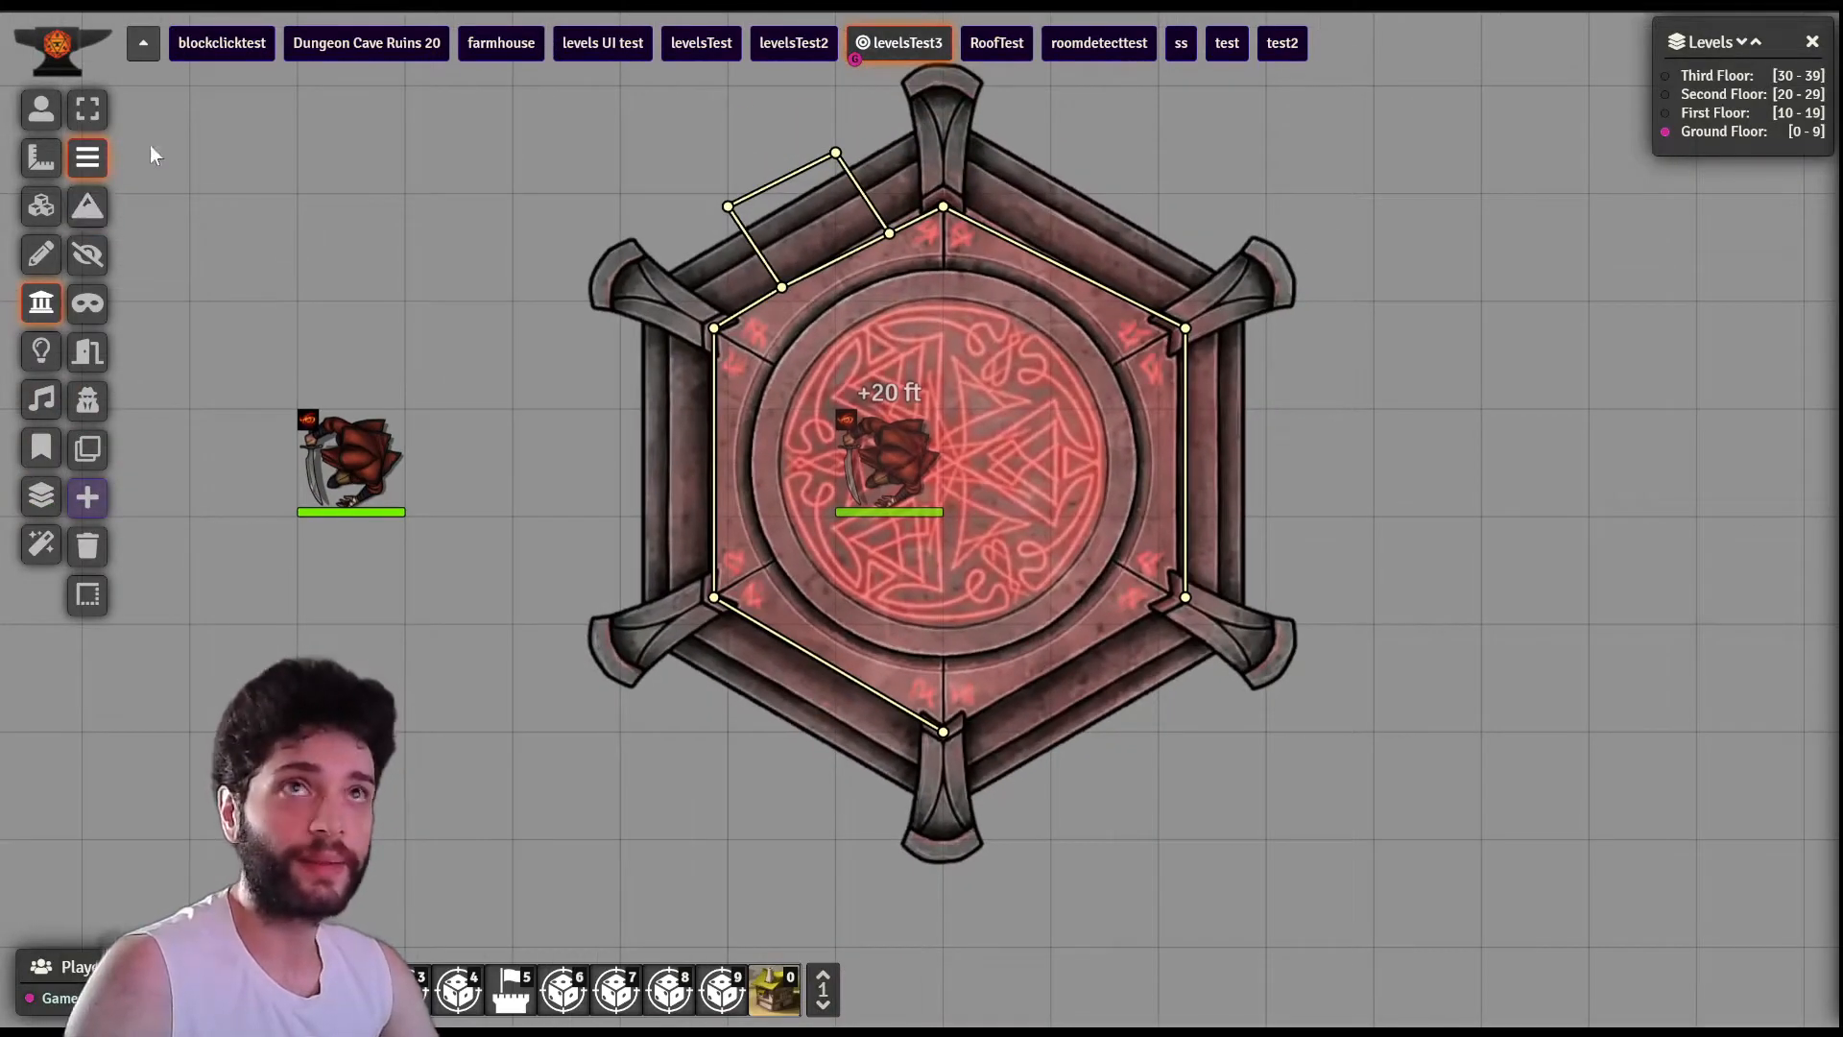
mouse_move(942, 730)
drag(824, 335, 854, 409)
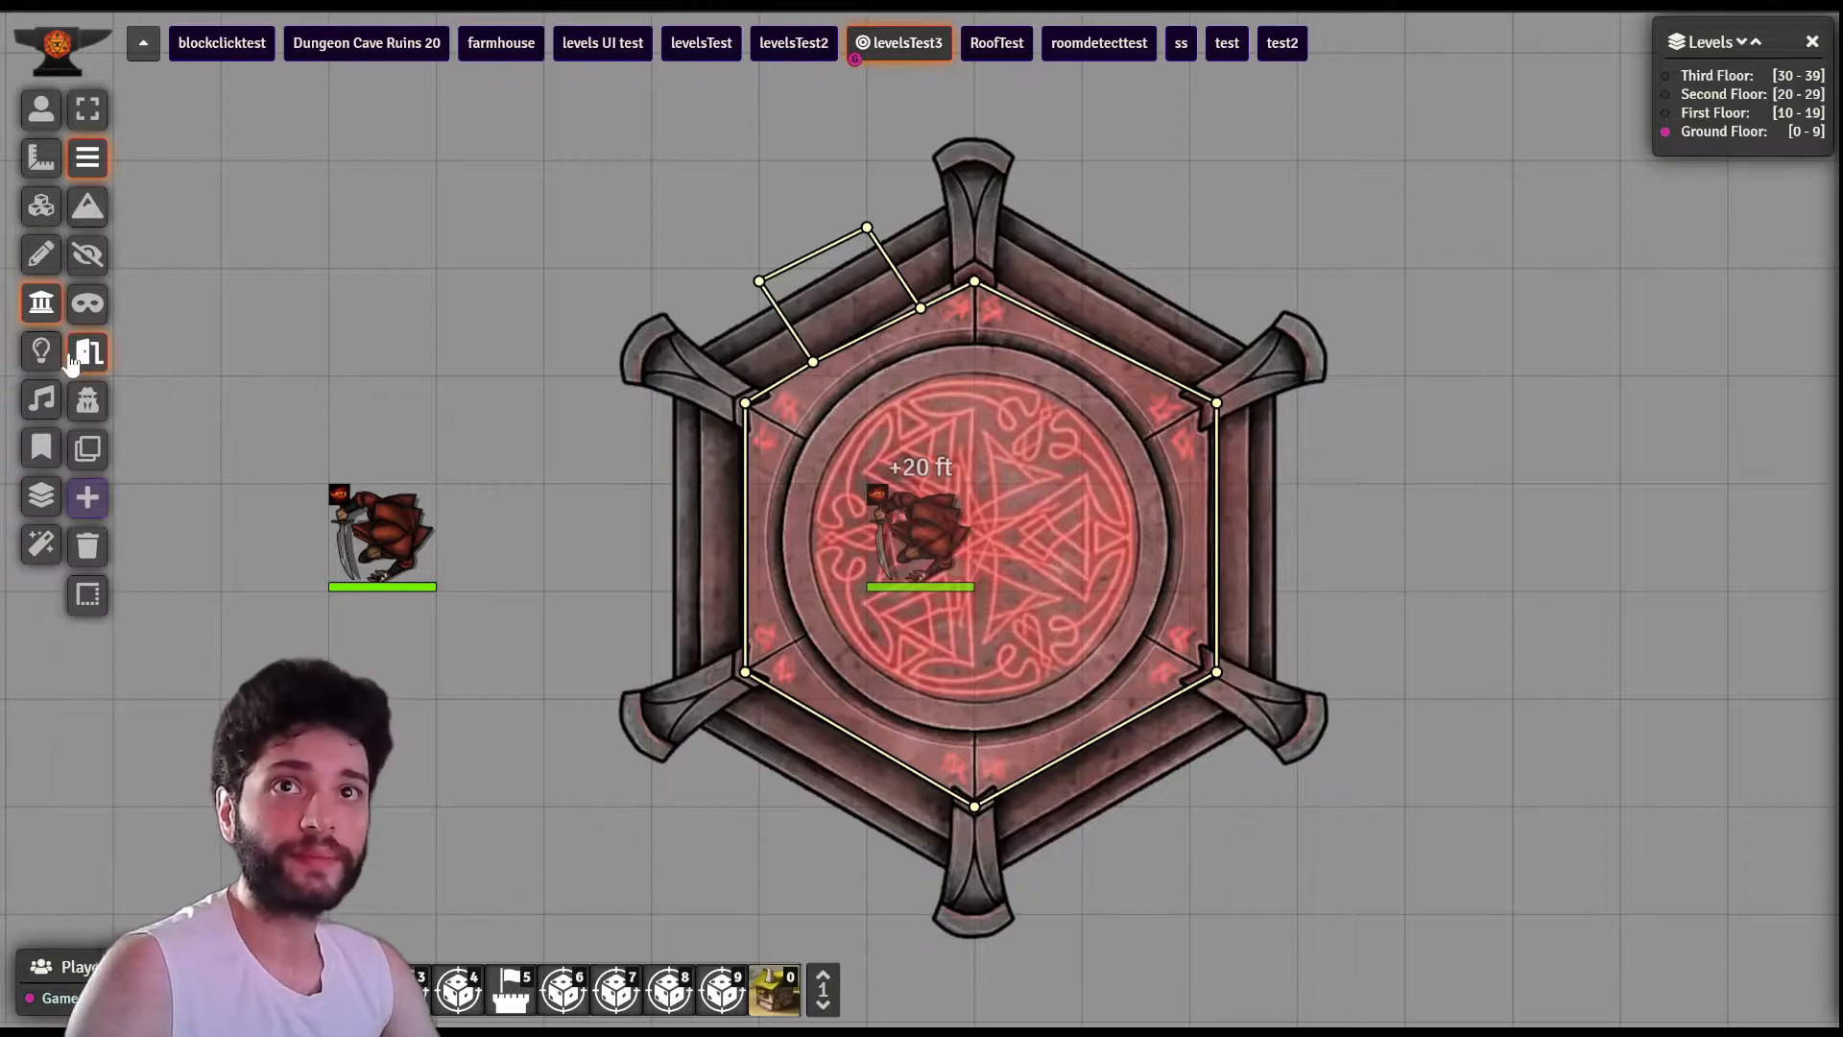
- Open the hexagonal tile's settings to check the roof polygon of the closed outline, and close them
click(58, 217)
click(896, 468)
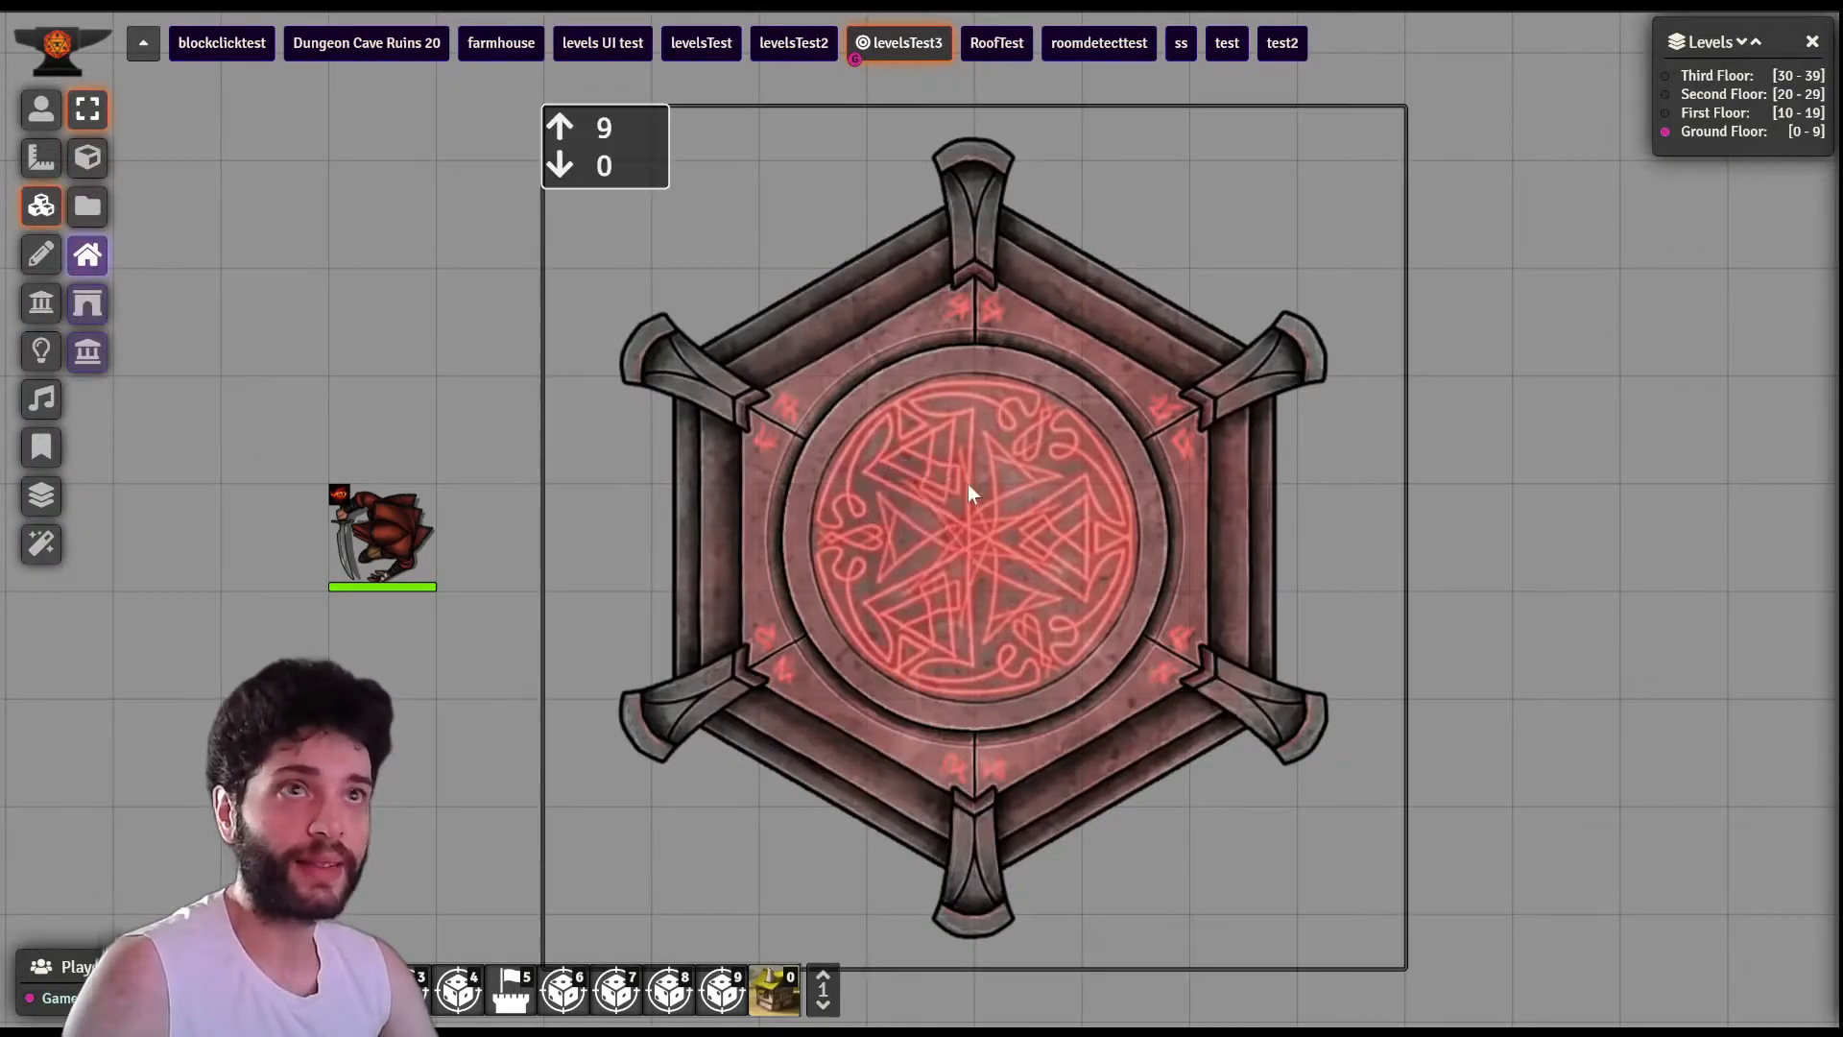
double_click(1092, 519)
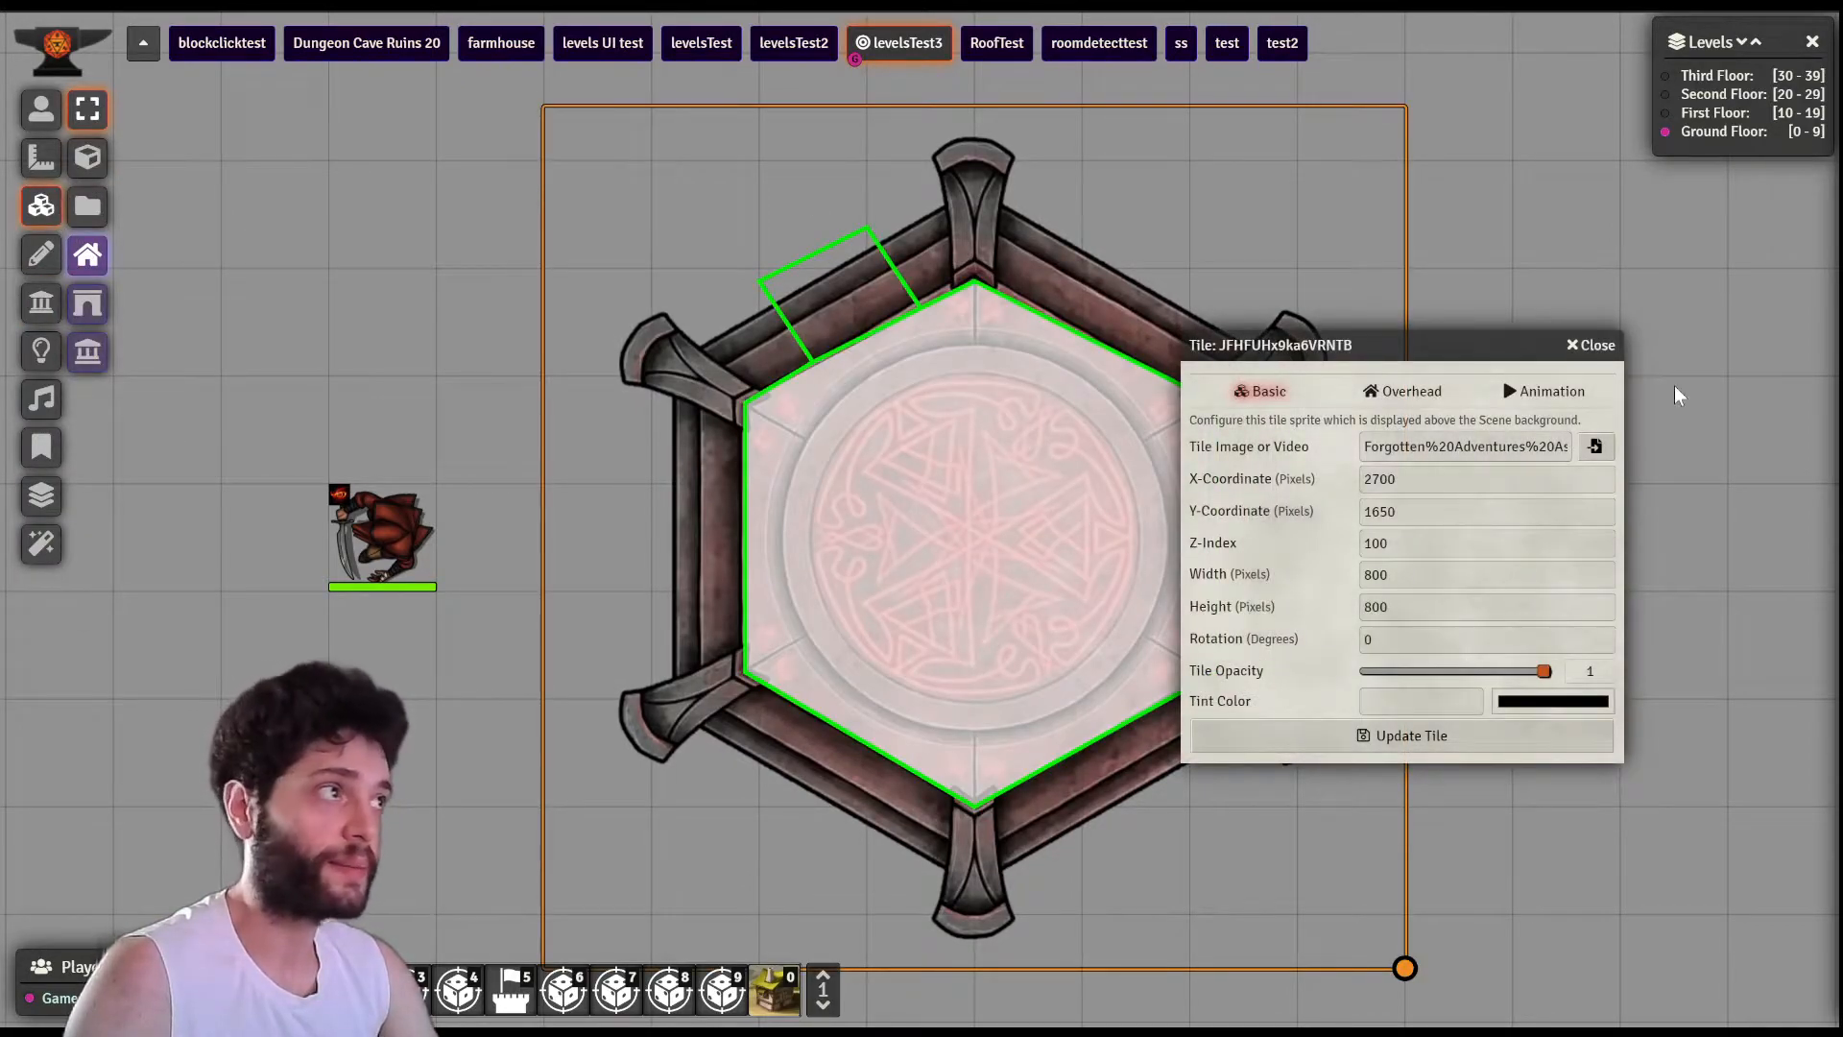
click(1590, 345)
- Split the wall across the alcove's opening at its midpoint into two connected segments
click(29, 303)
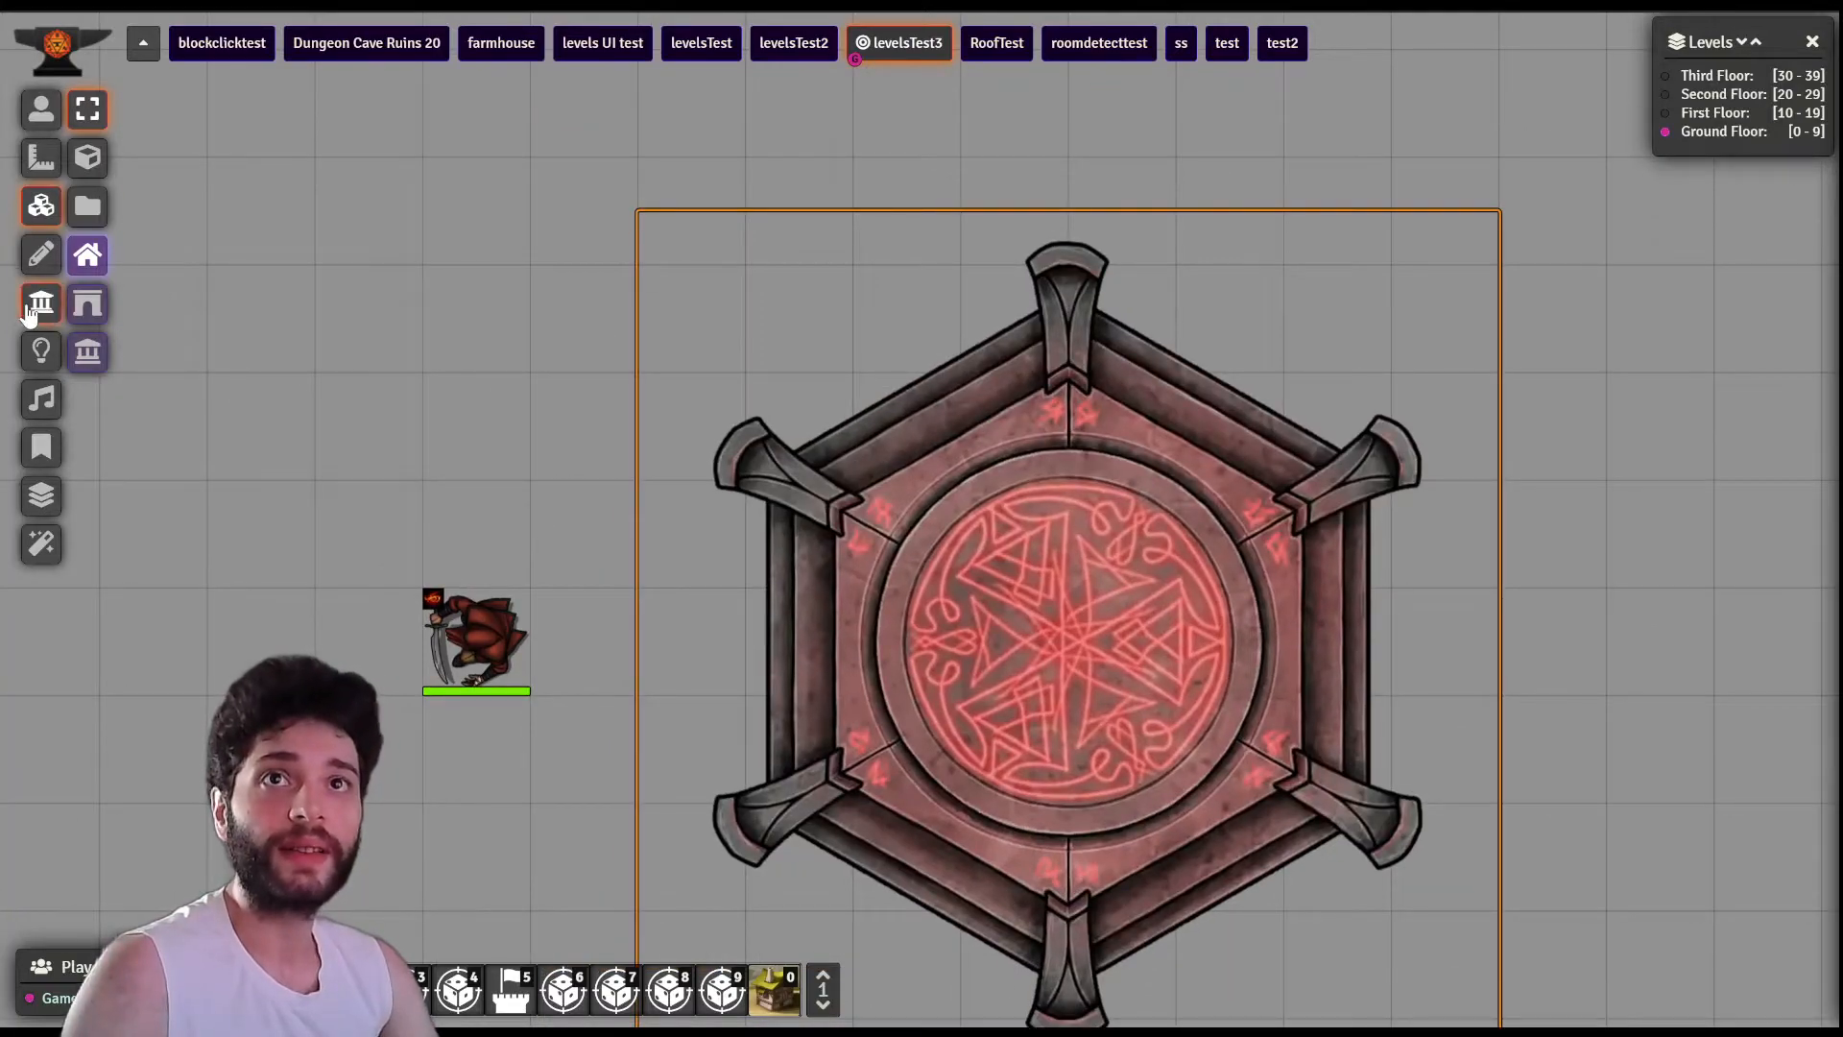
scroll(1037, 479, up, 8)
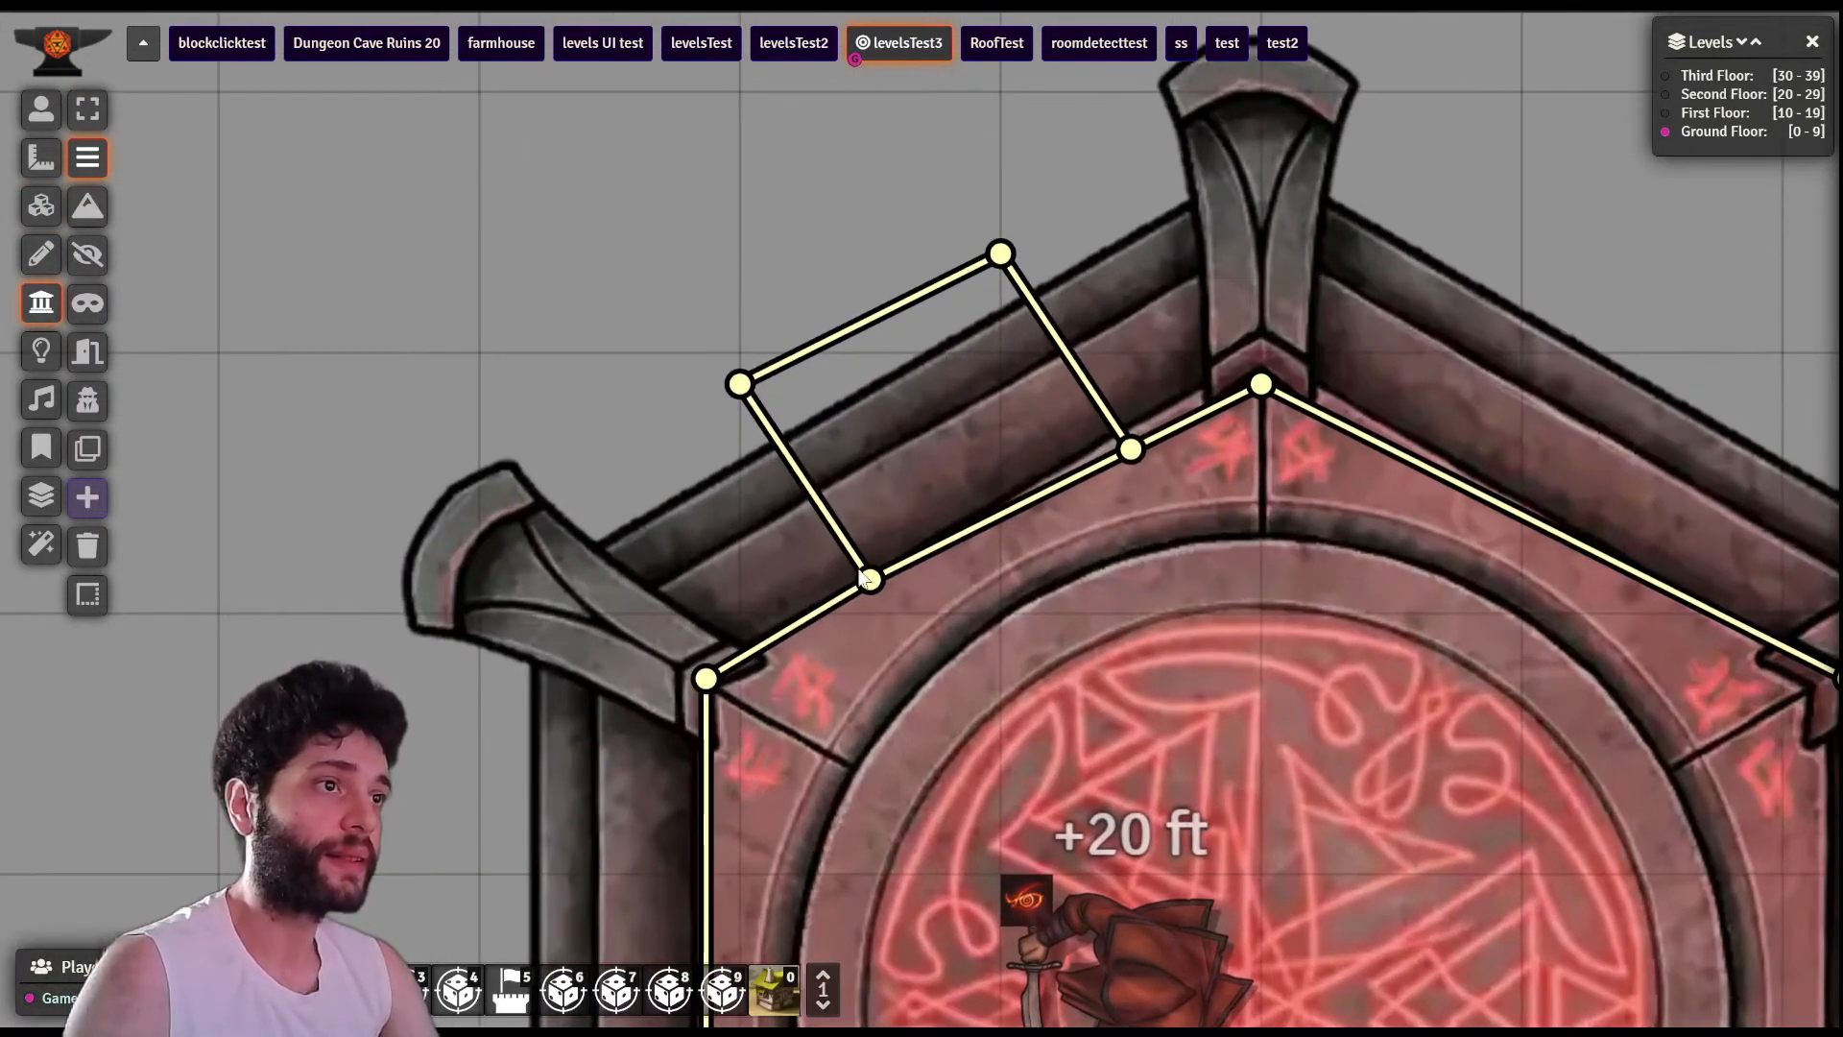
click(1050, 491)
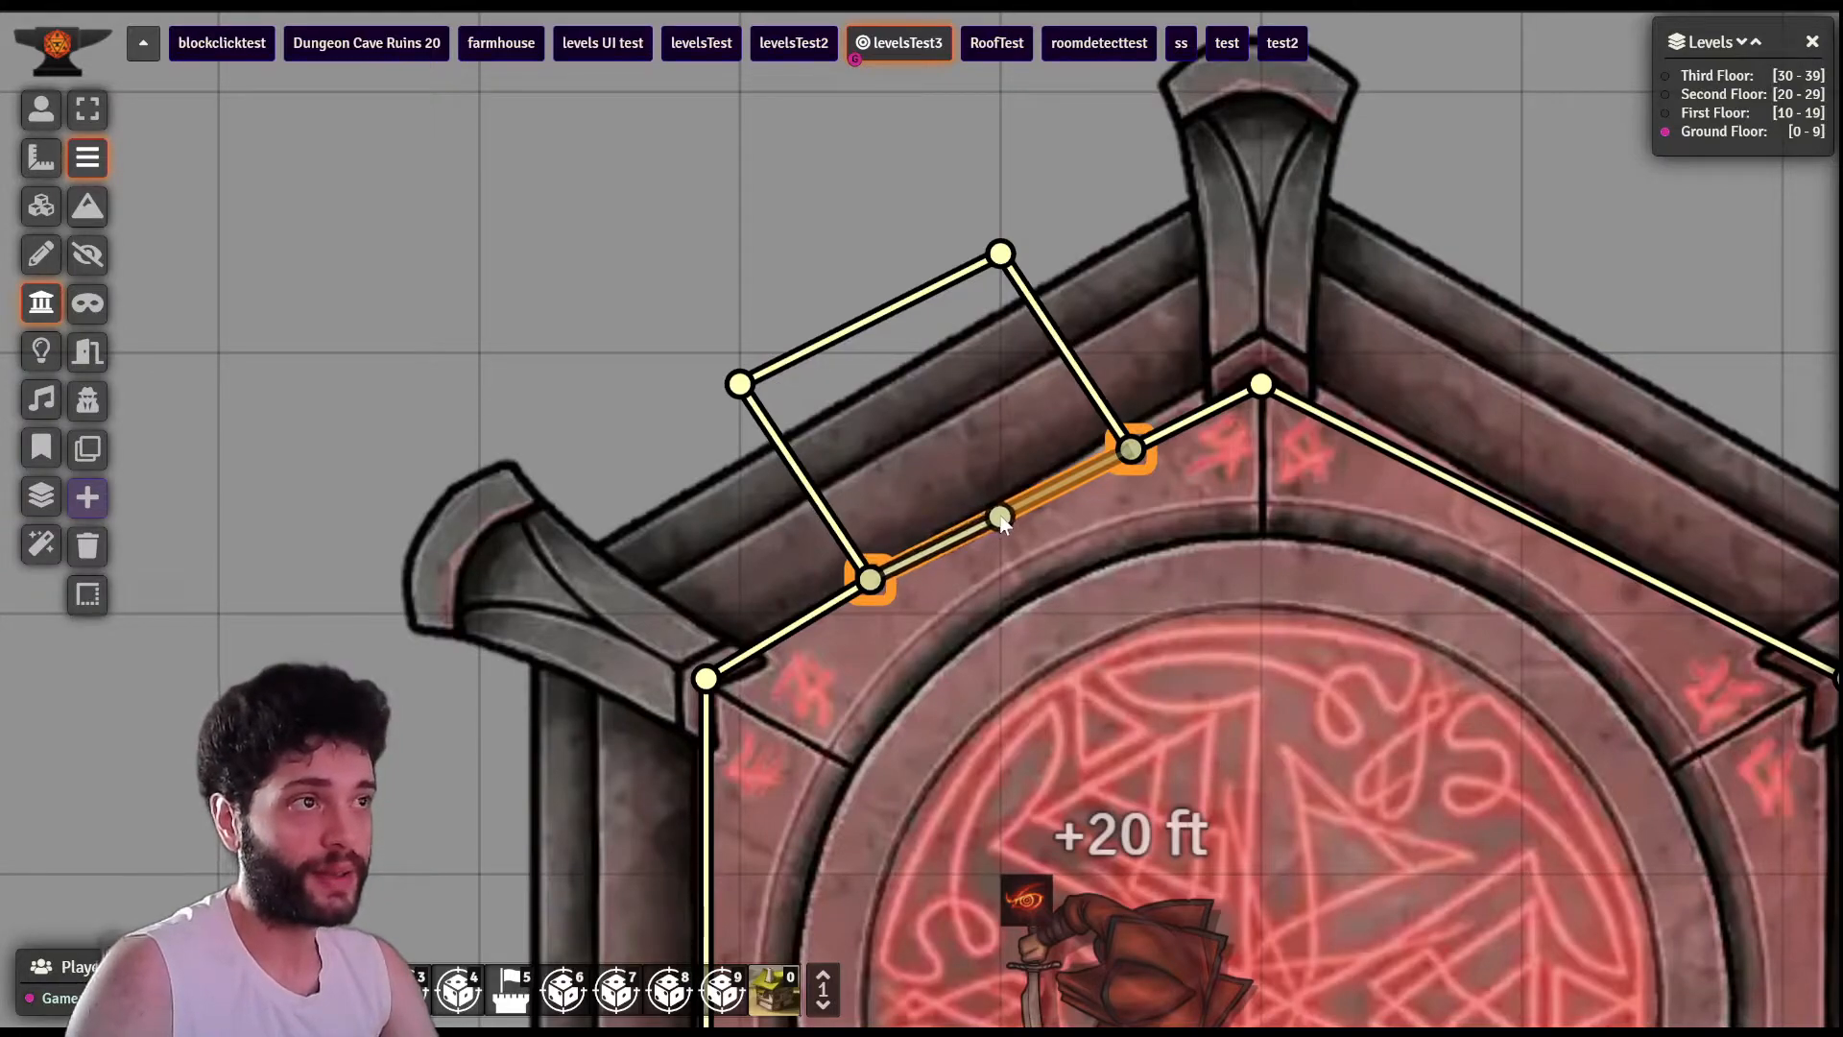
click(1001, 518)
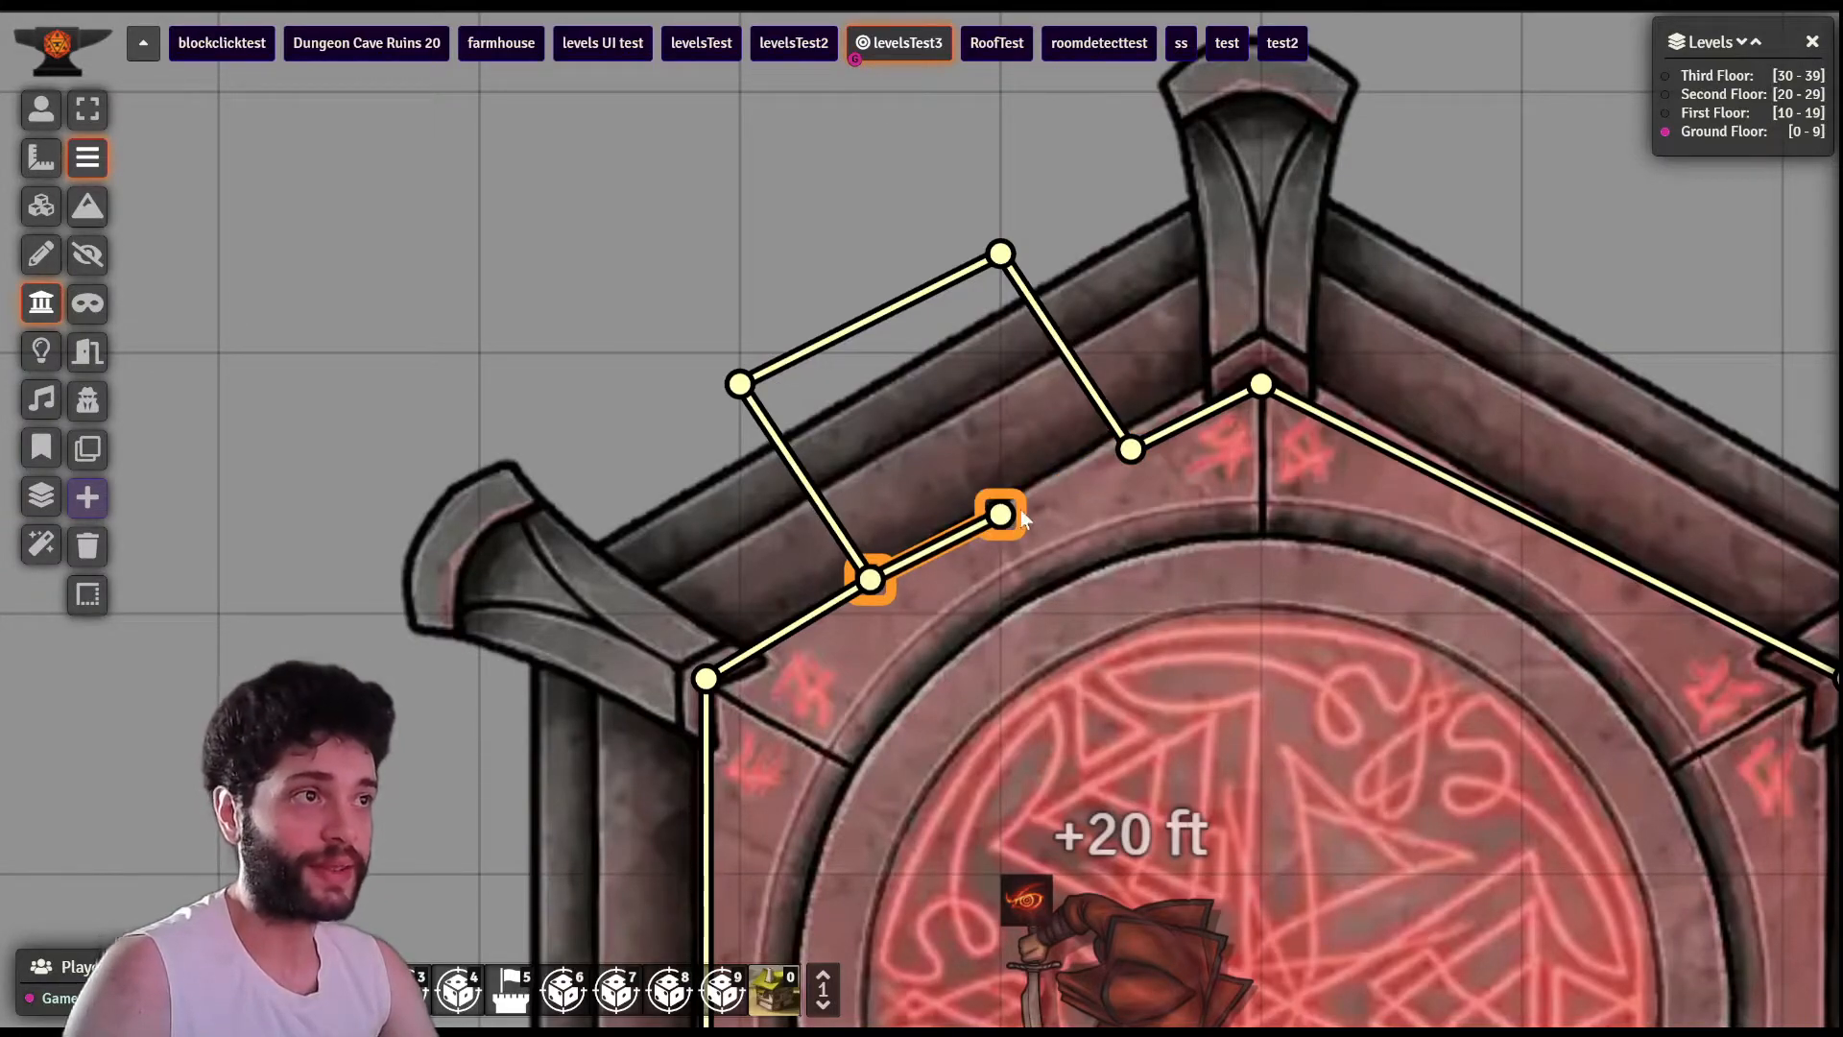
ctrl+click(1130, 451)
right_click(1111, 676)
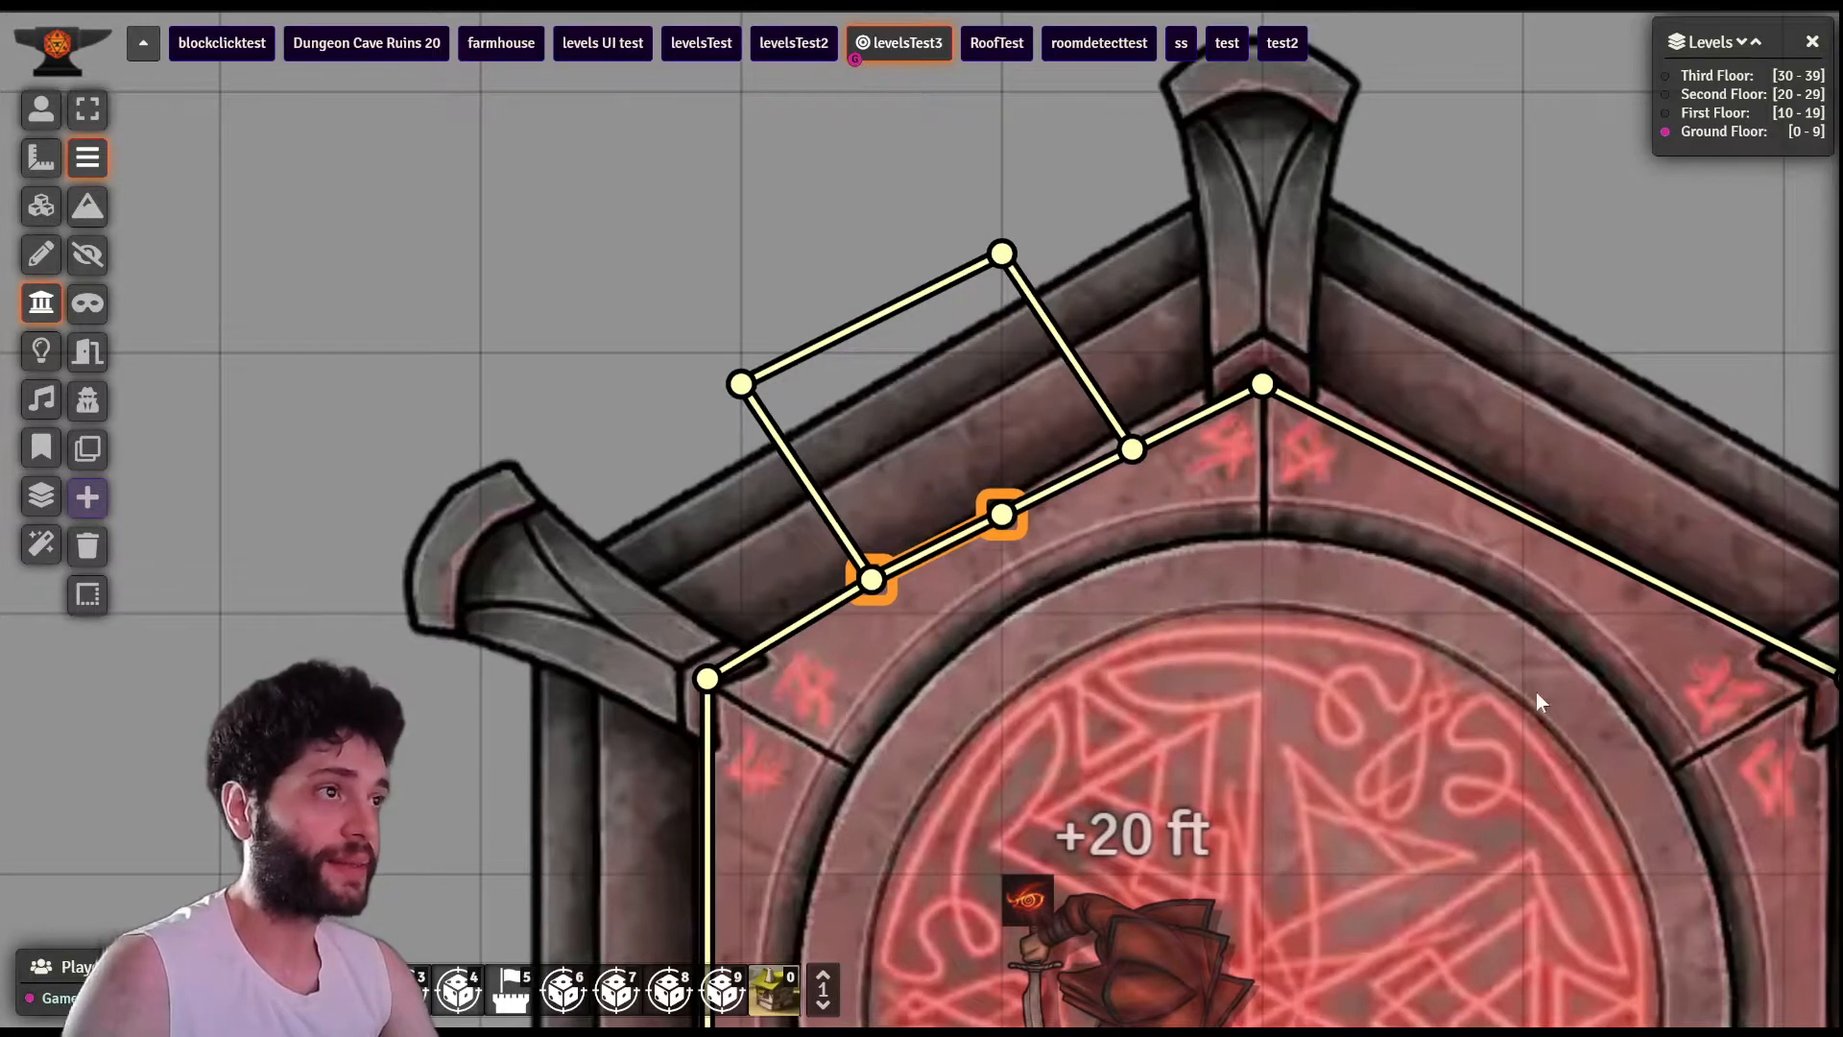
scroll(1575, 698, down, 20)
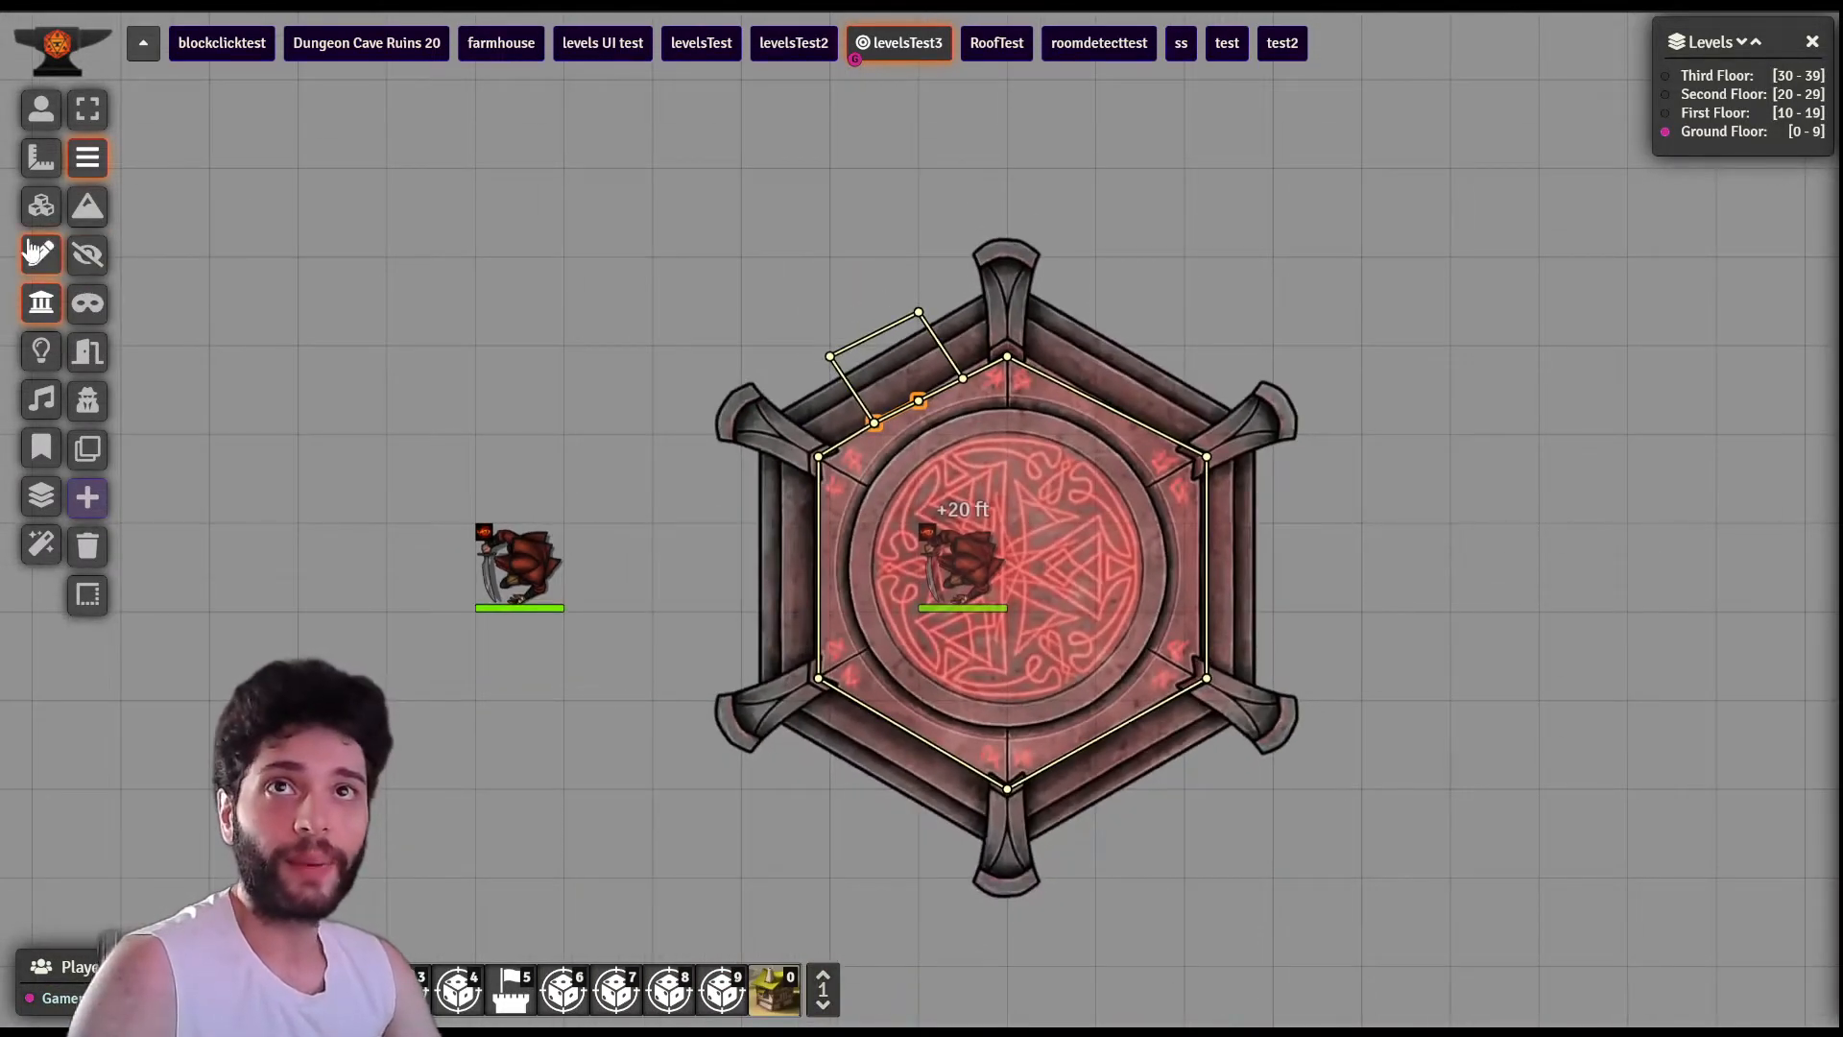
- Check the tile's roof polygon with the split alcove wall in its settings, and close them
click(41, 205)
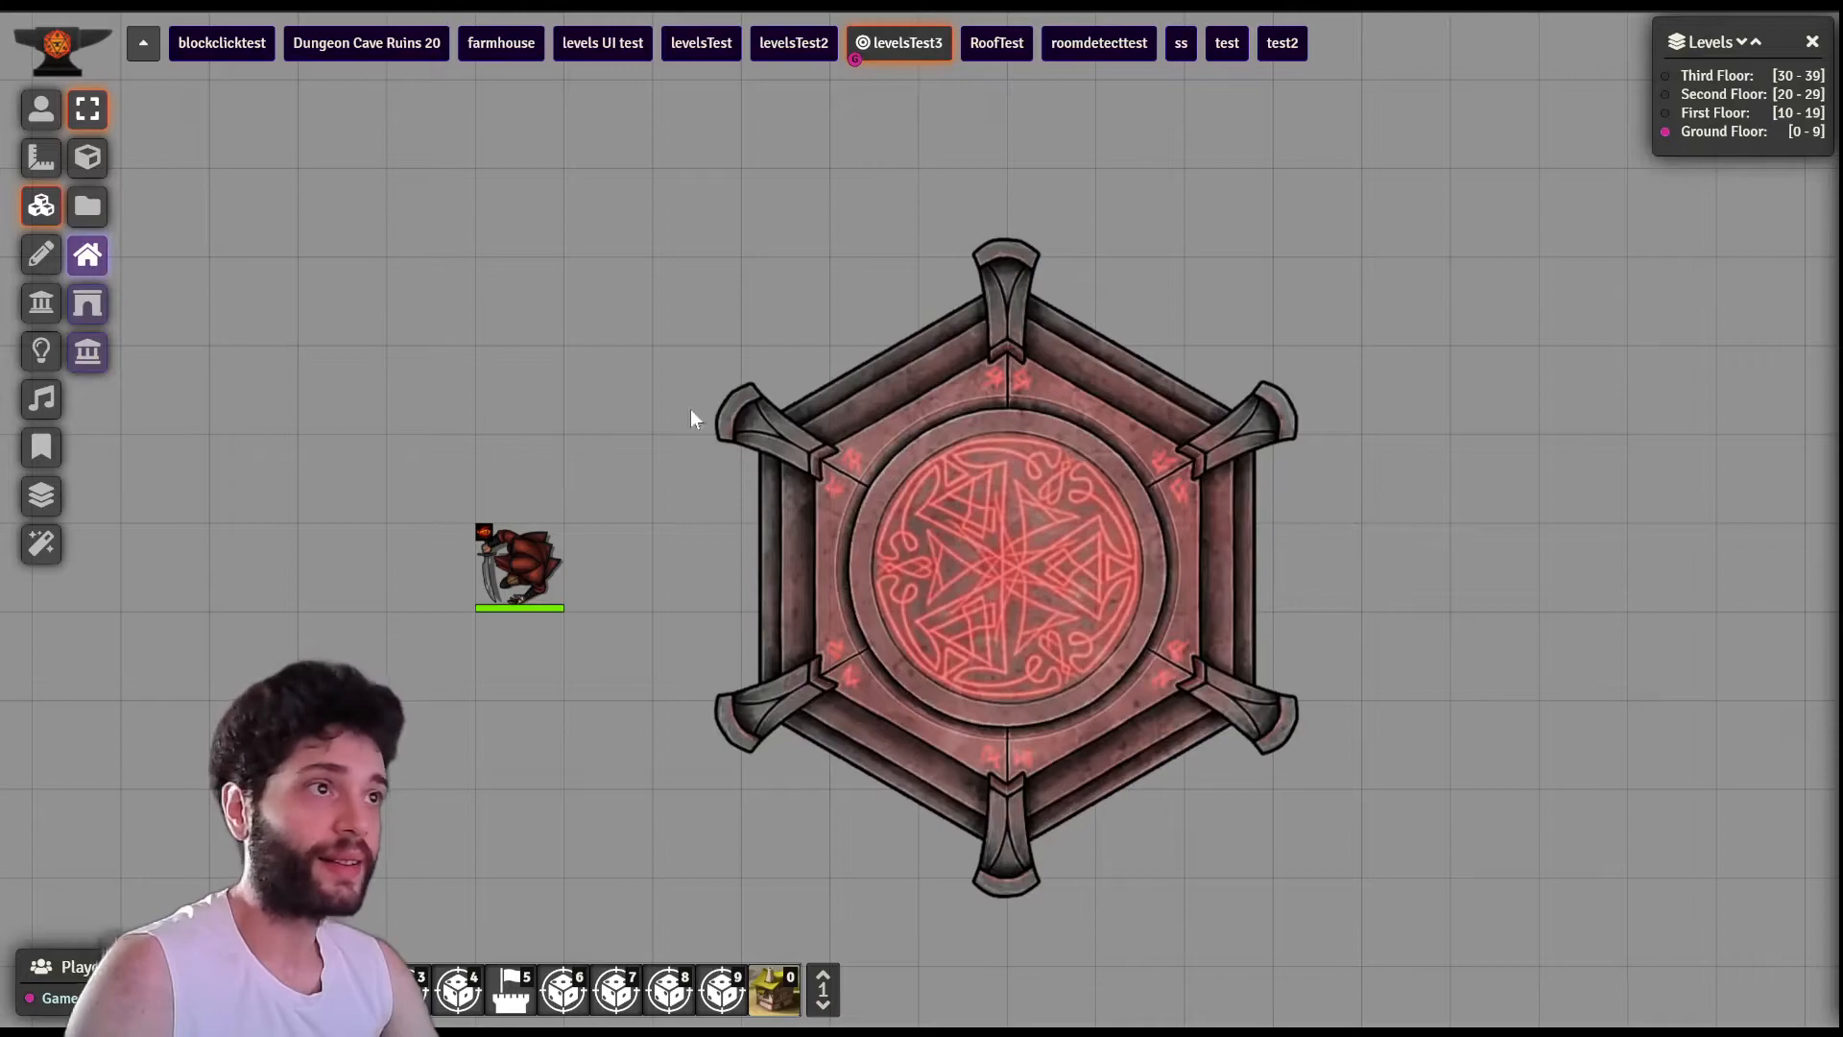
double_click(1120, 516)
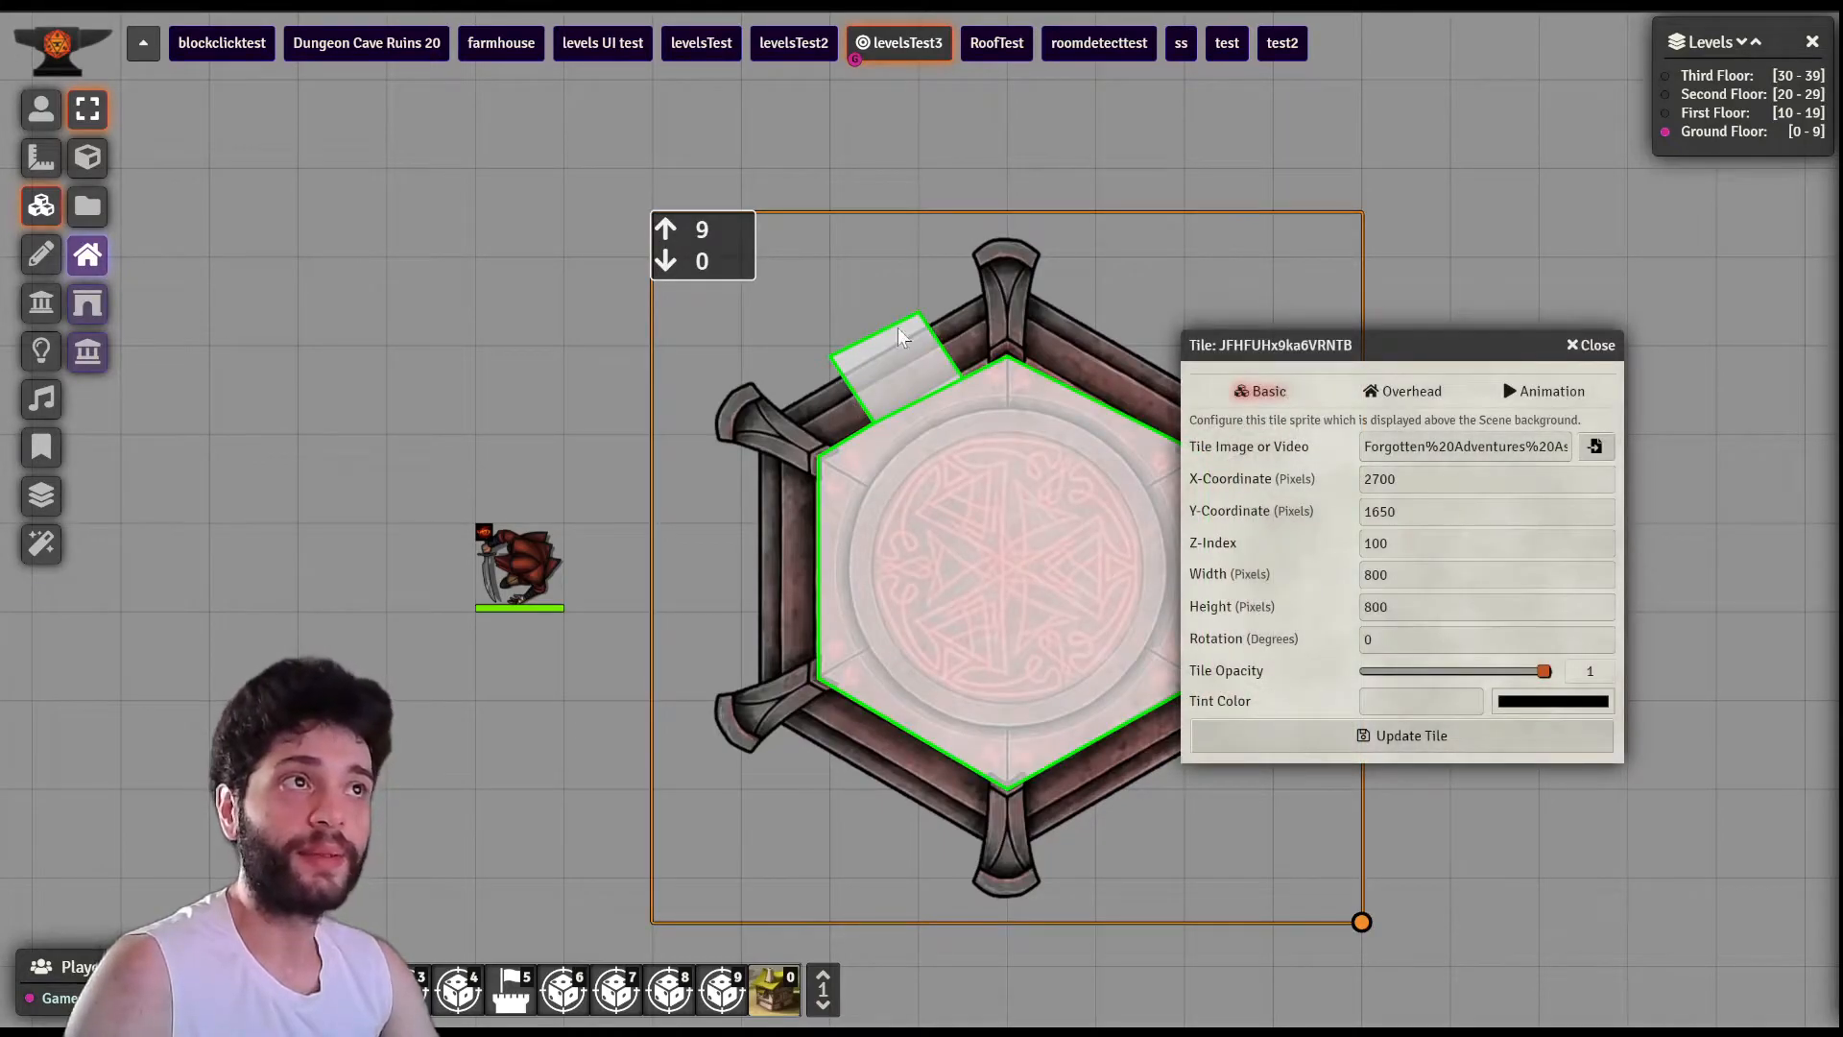
click(1593, 346)
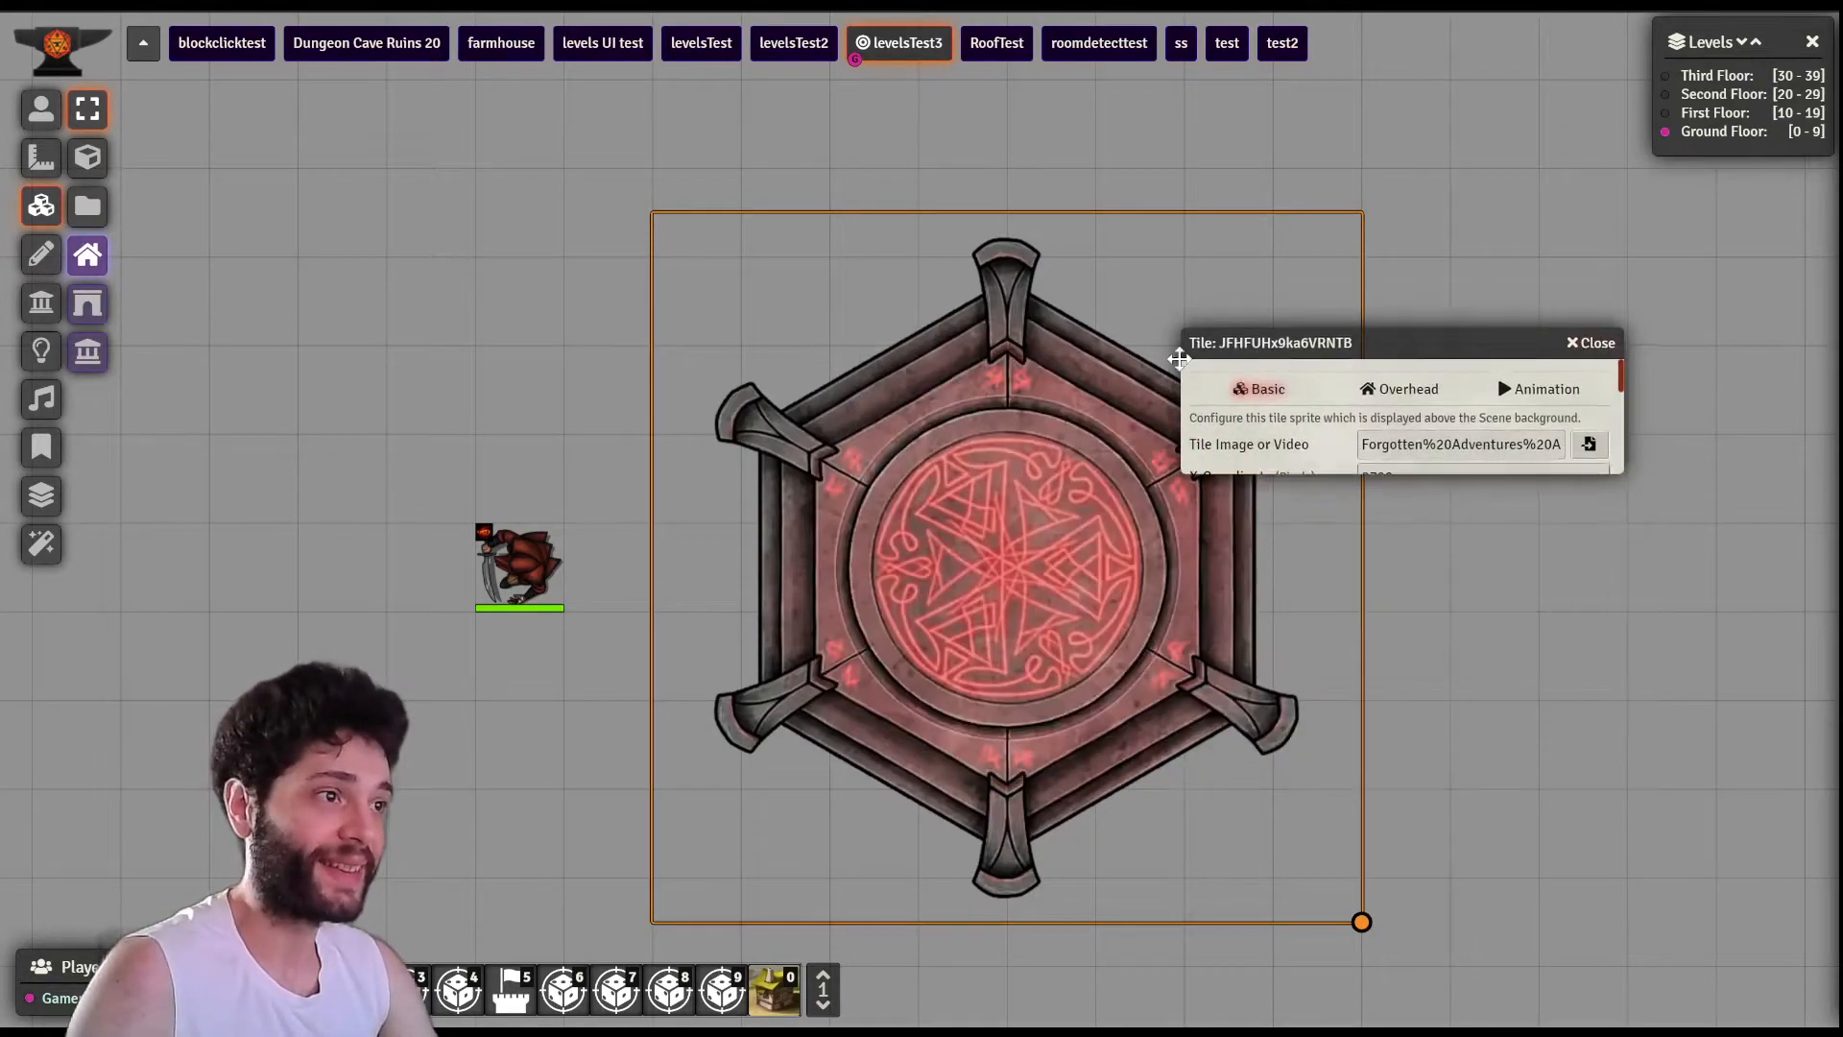
- Reload levelsTest3 by switching to levelsTest2 and back, and reopen the hexagonal tile's settings to verify its polygon
click(787, 45)
click(893, 50)
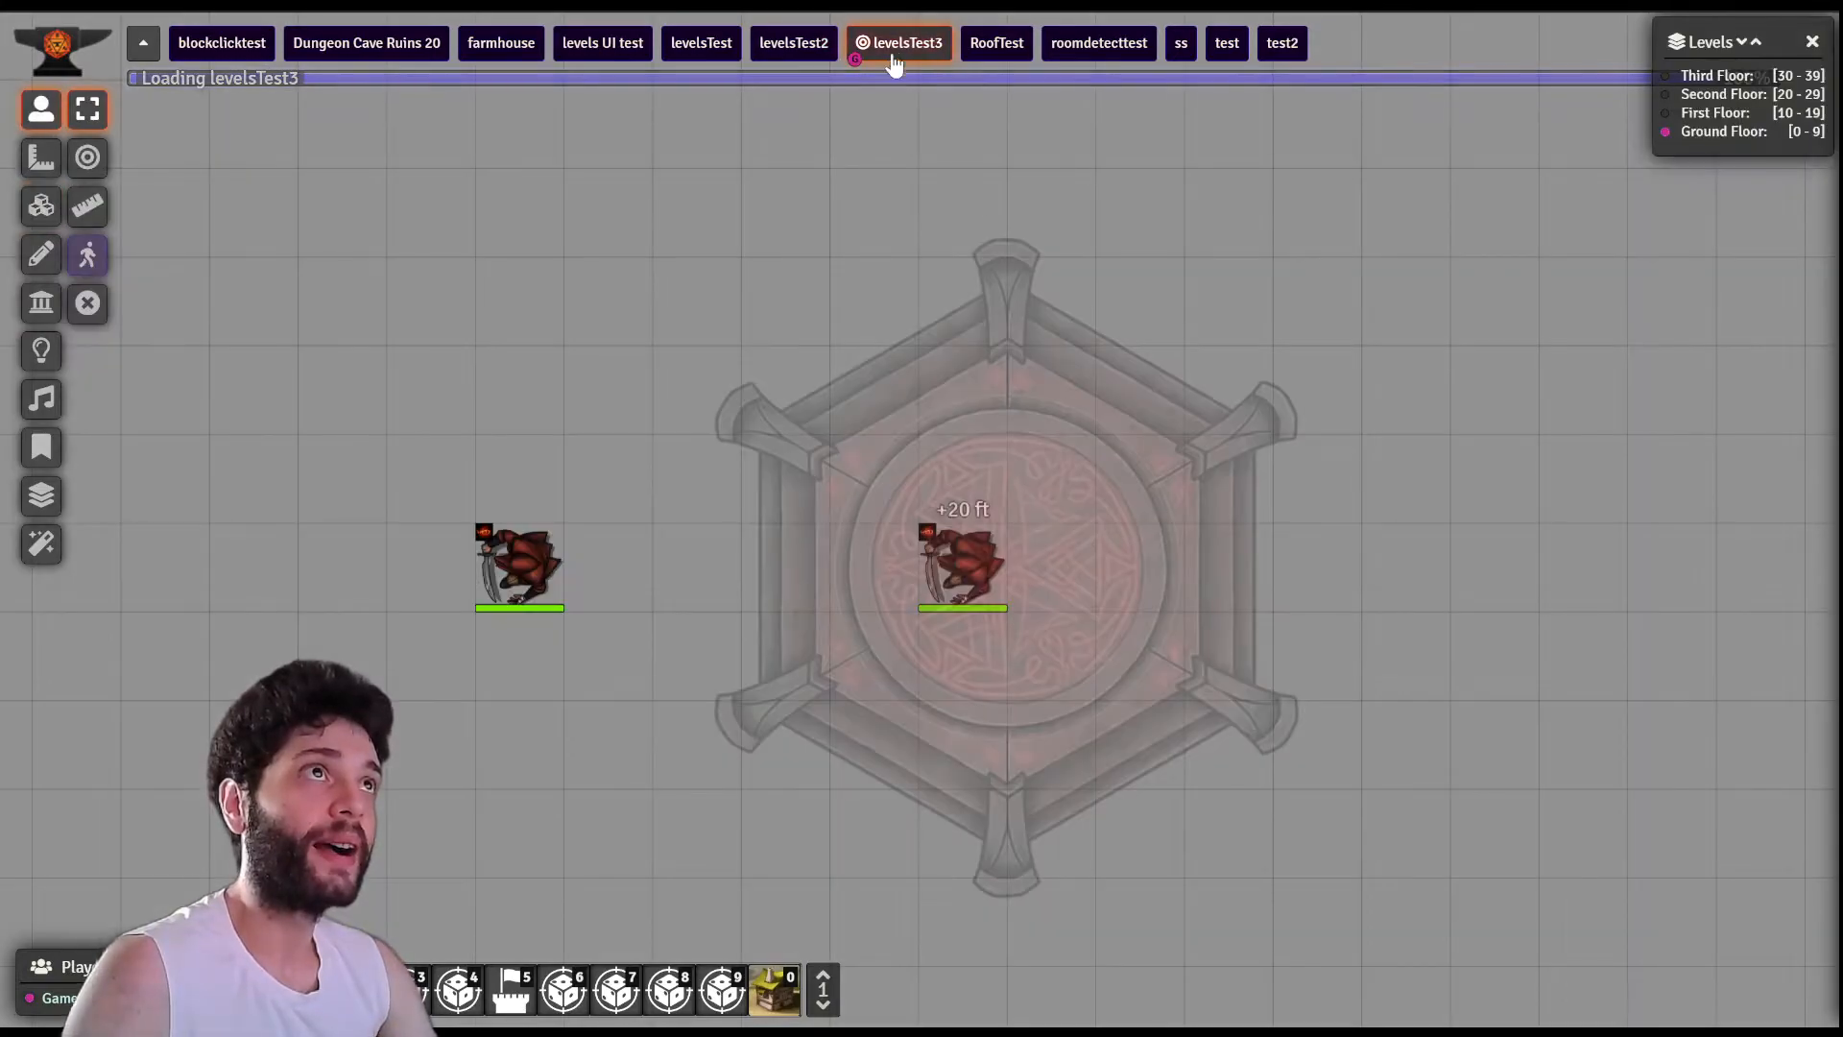
click(42, 206)
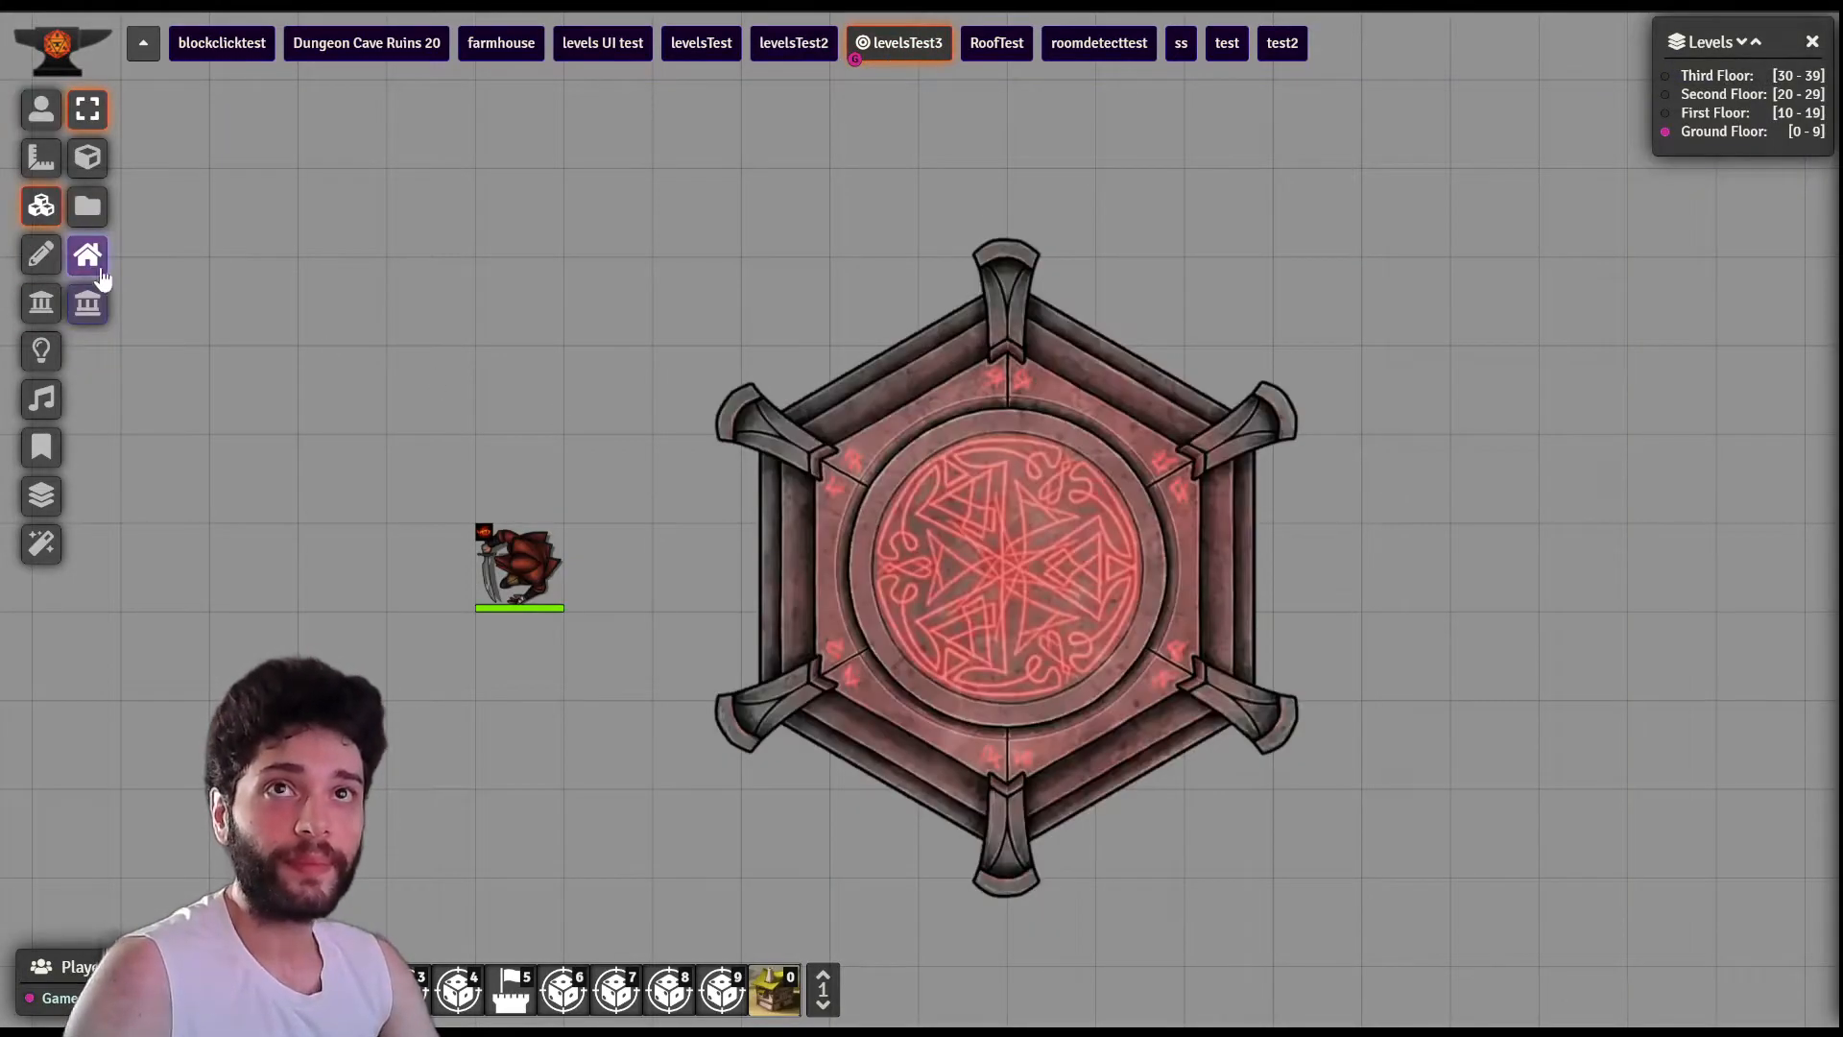
double_click(1023, 536)
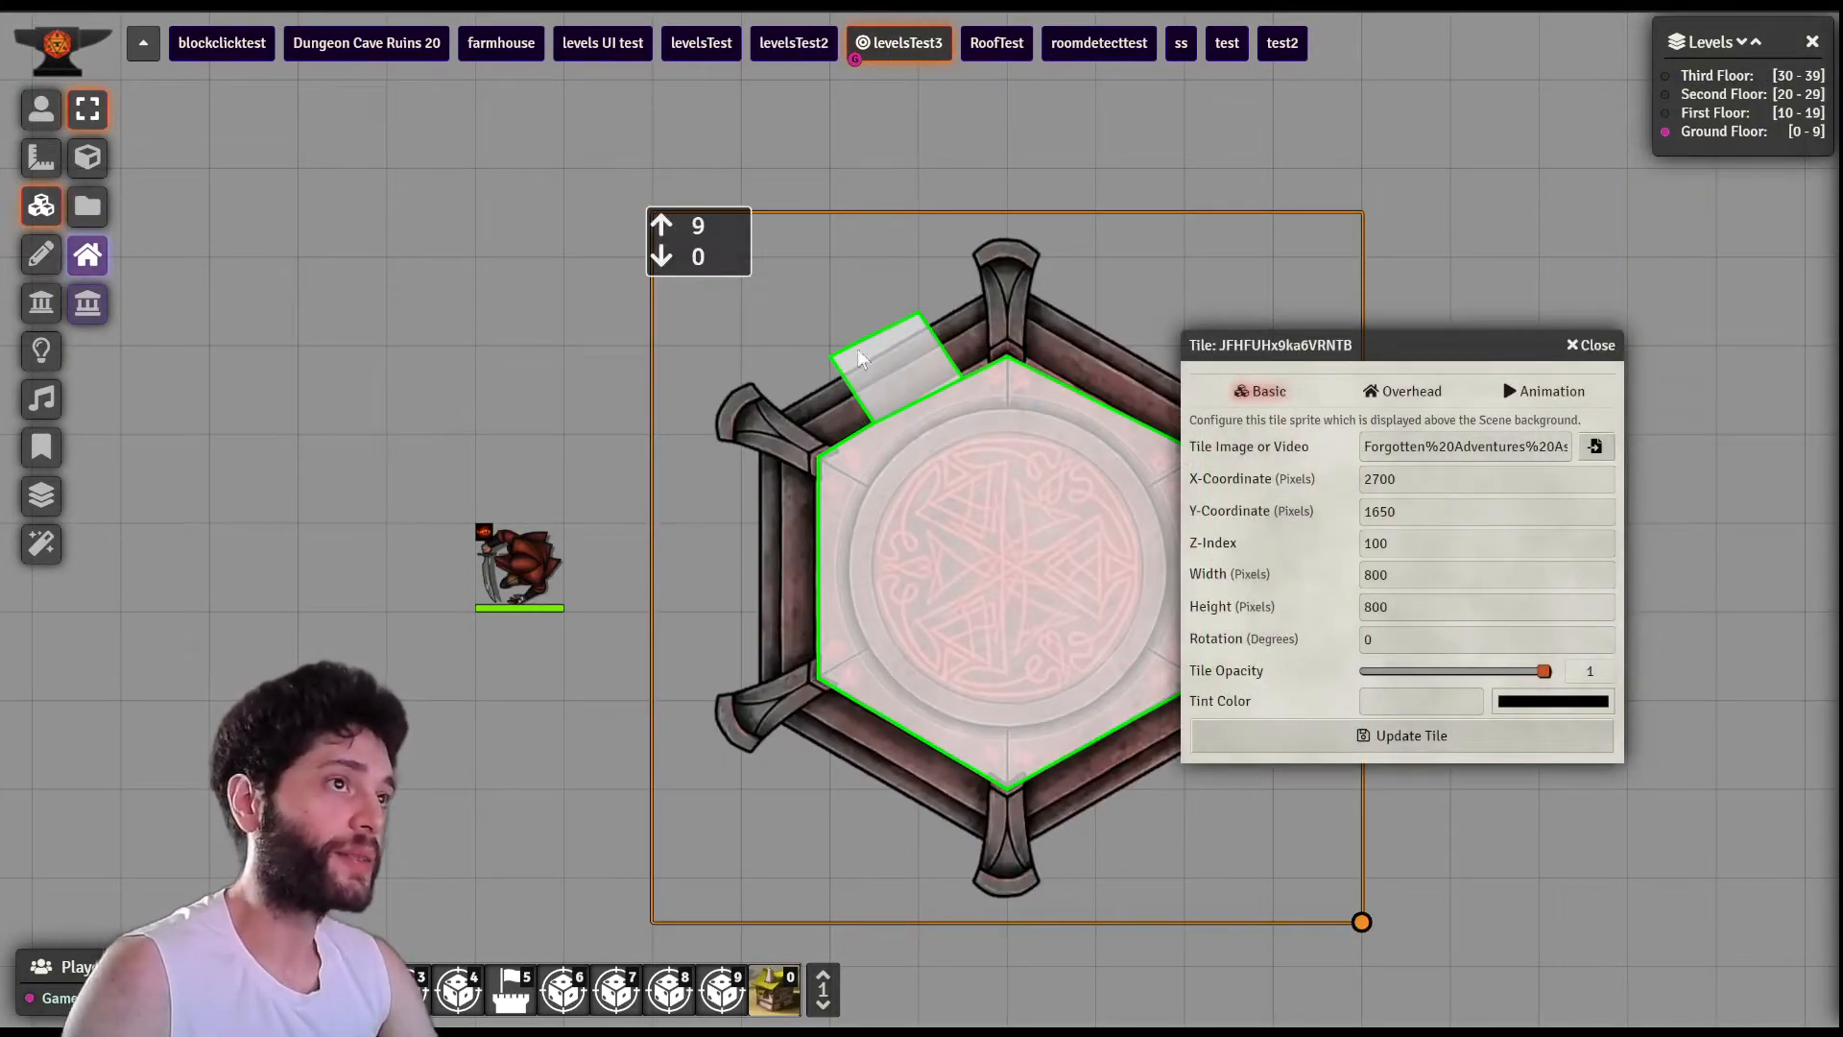
- Define the hexagonal tile's roof polygon manually from the hexagon and alcove walls, leaving out the two alcove-opening segments, and update the tile
click(1386, 393)
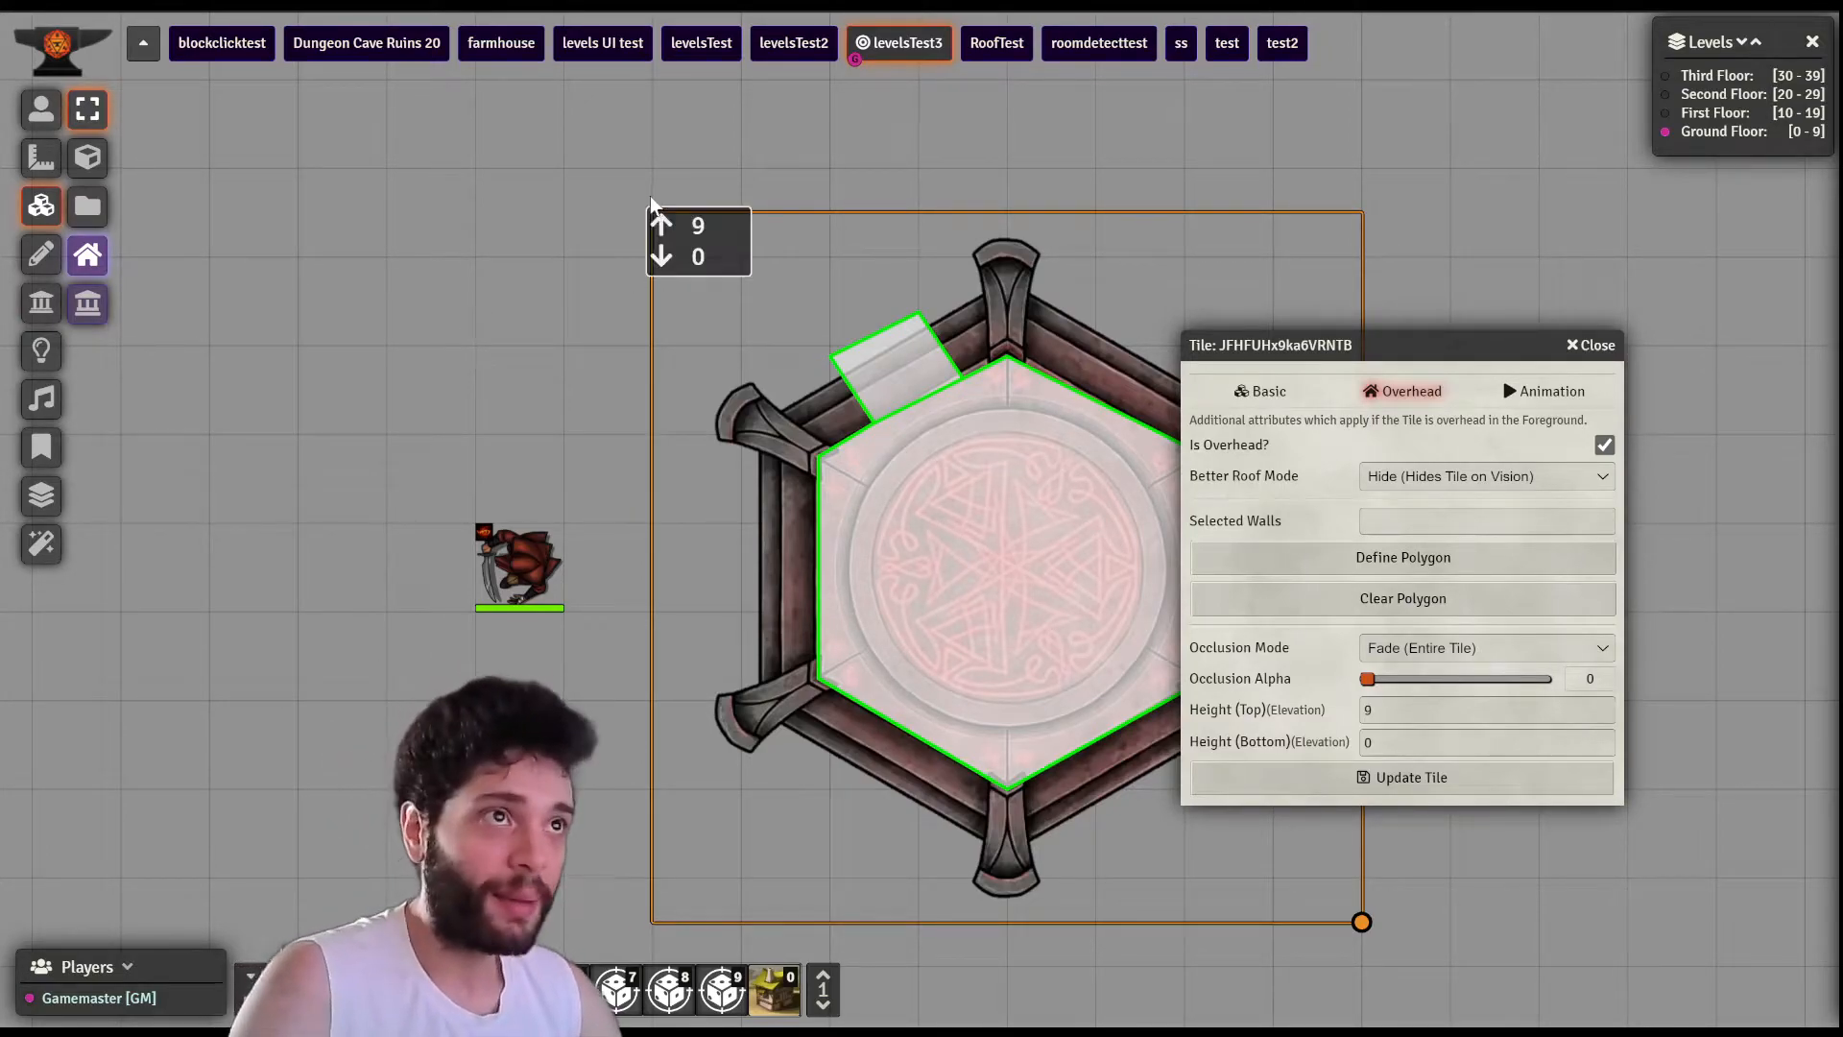
scroll(931, 532, down, 5)
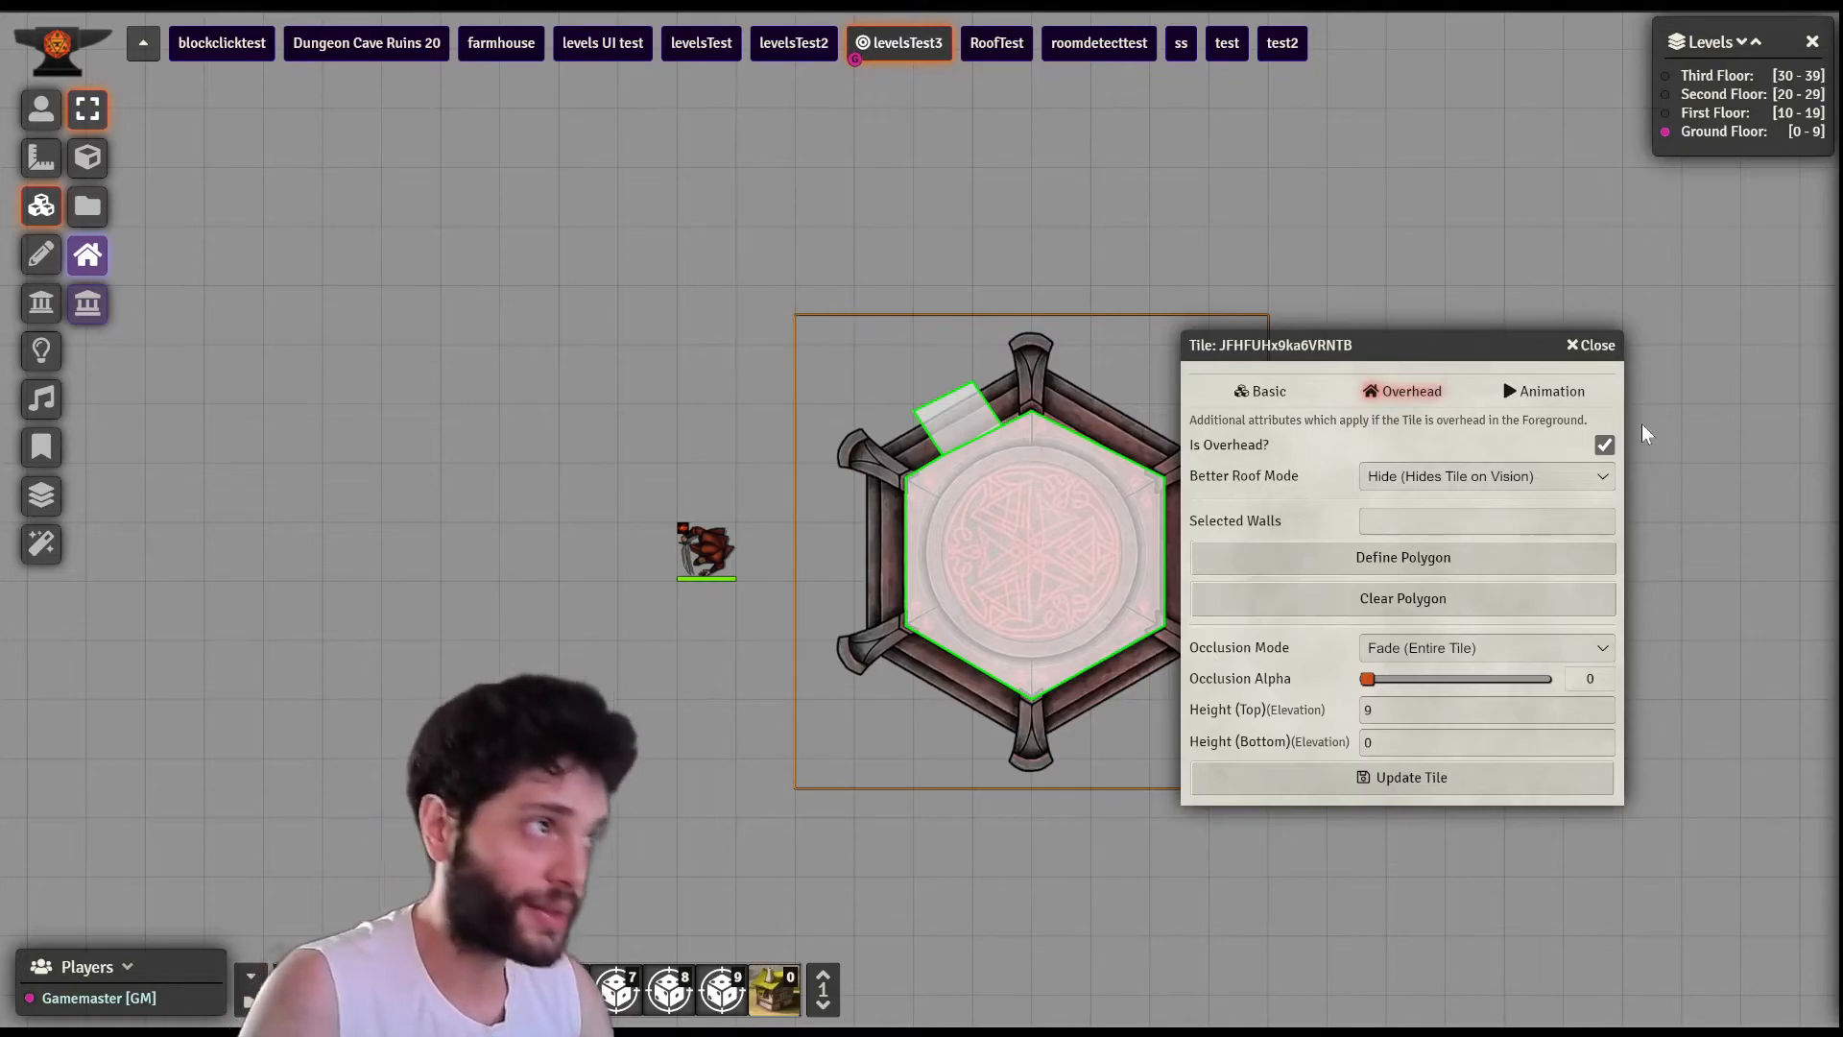
drag(1254, 346, 1403, 294)
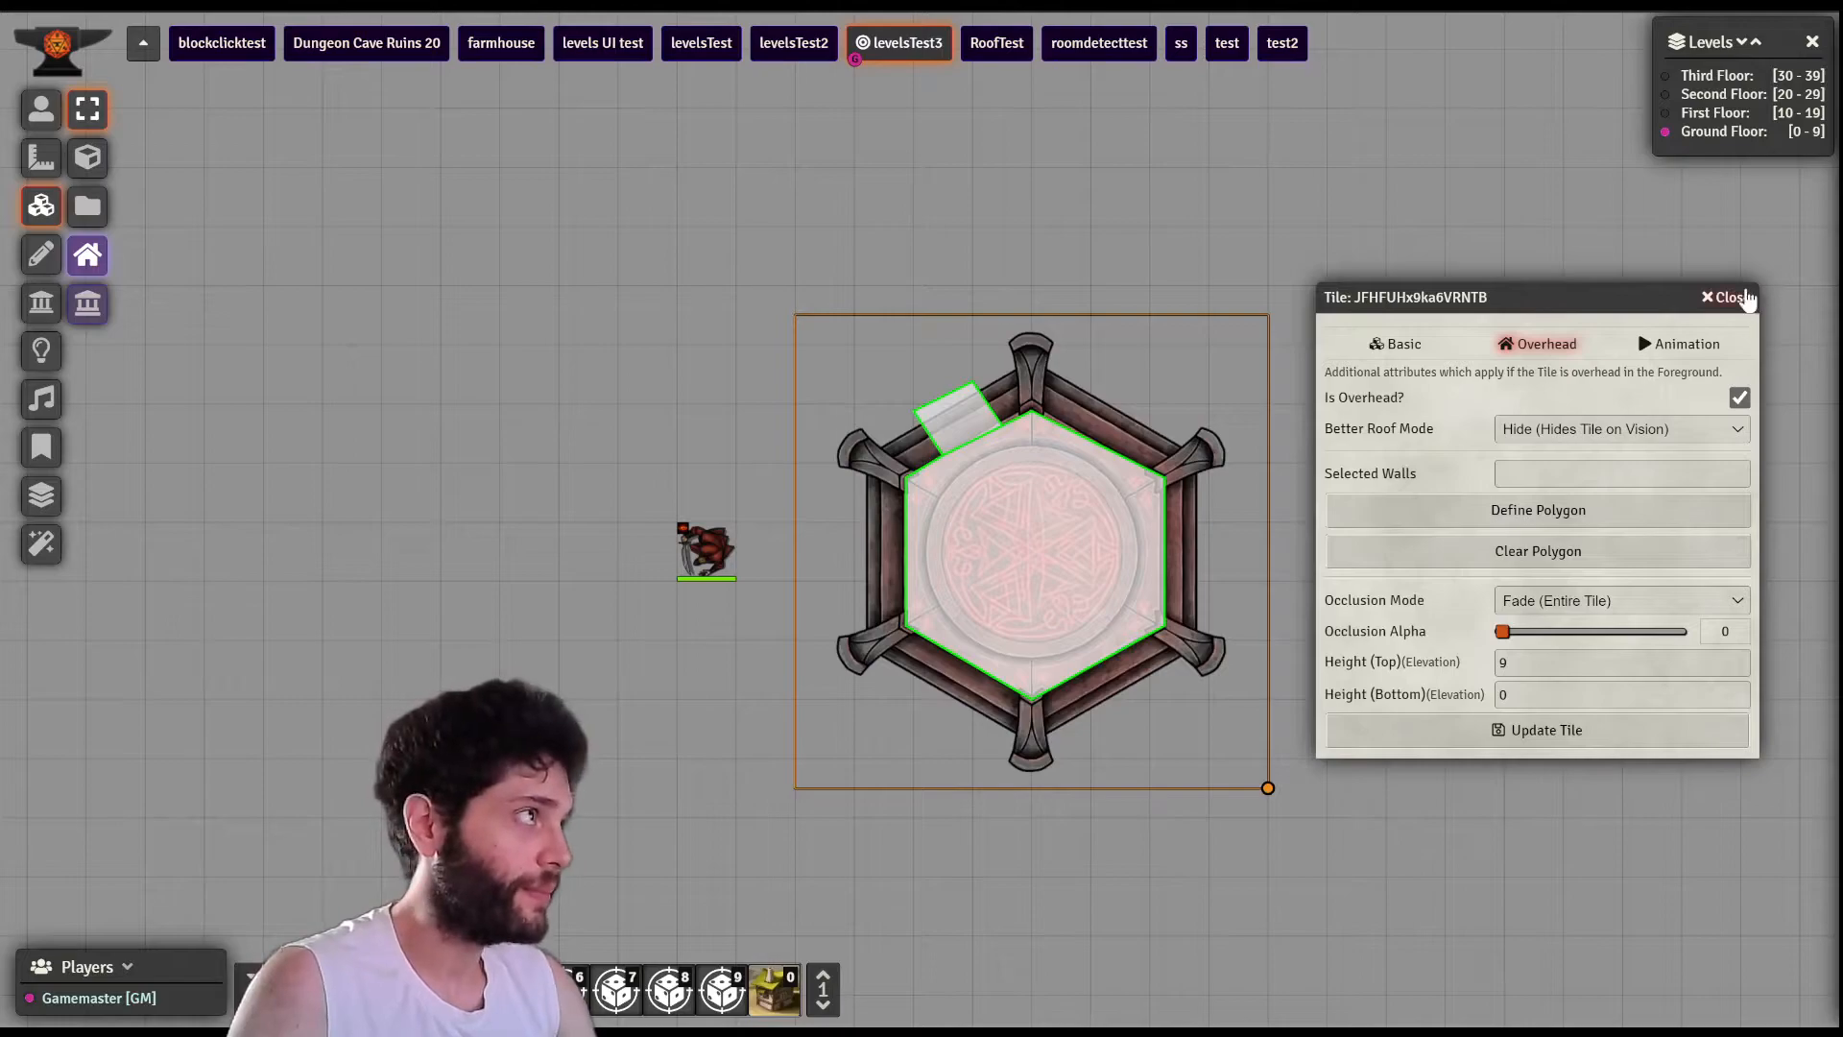
click(1500, 515)
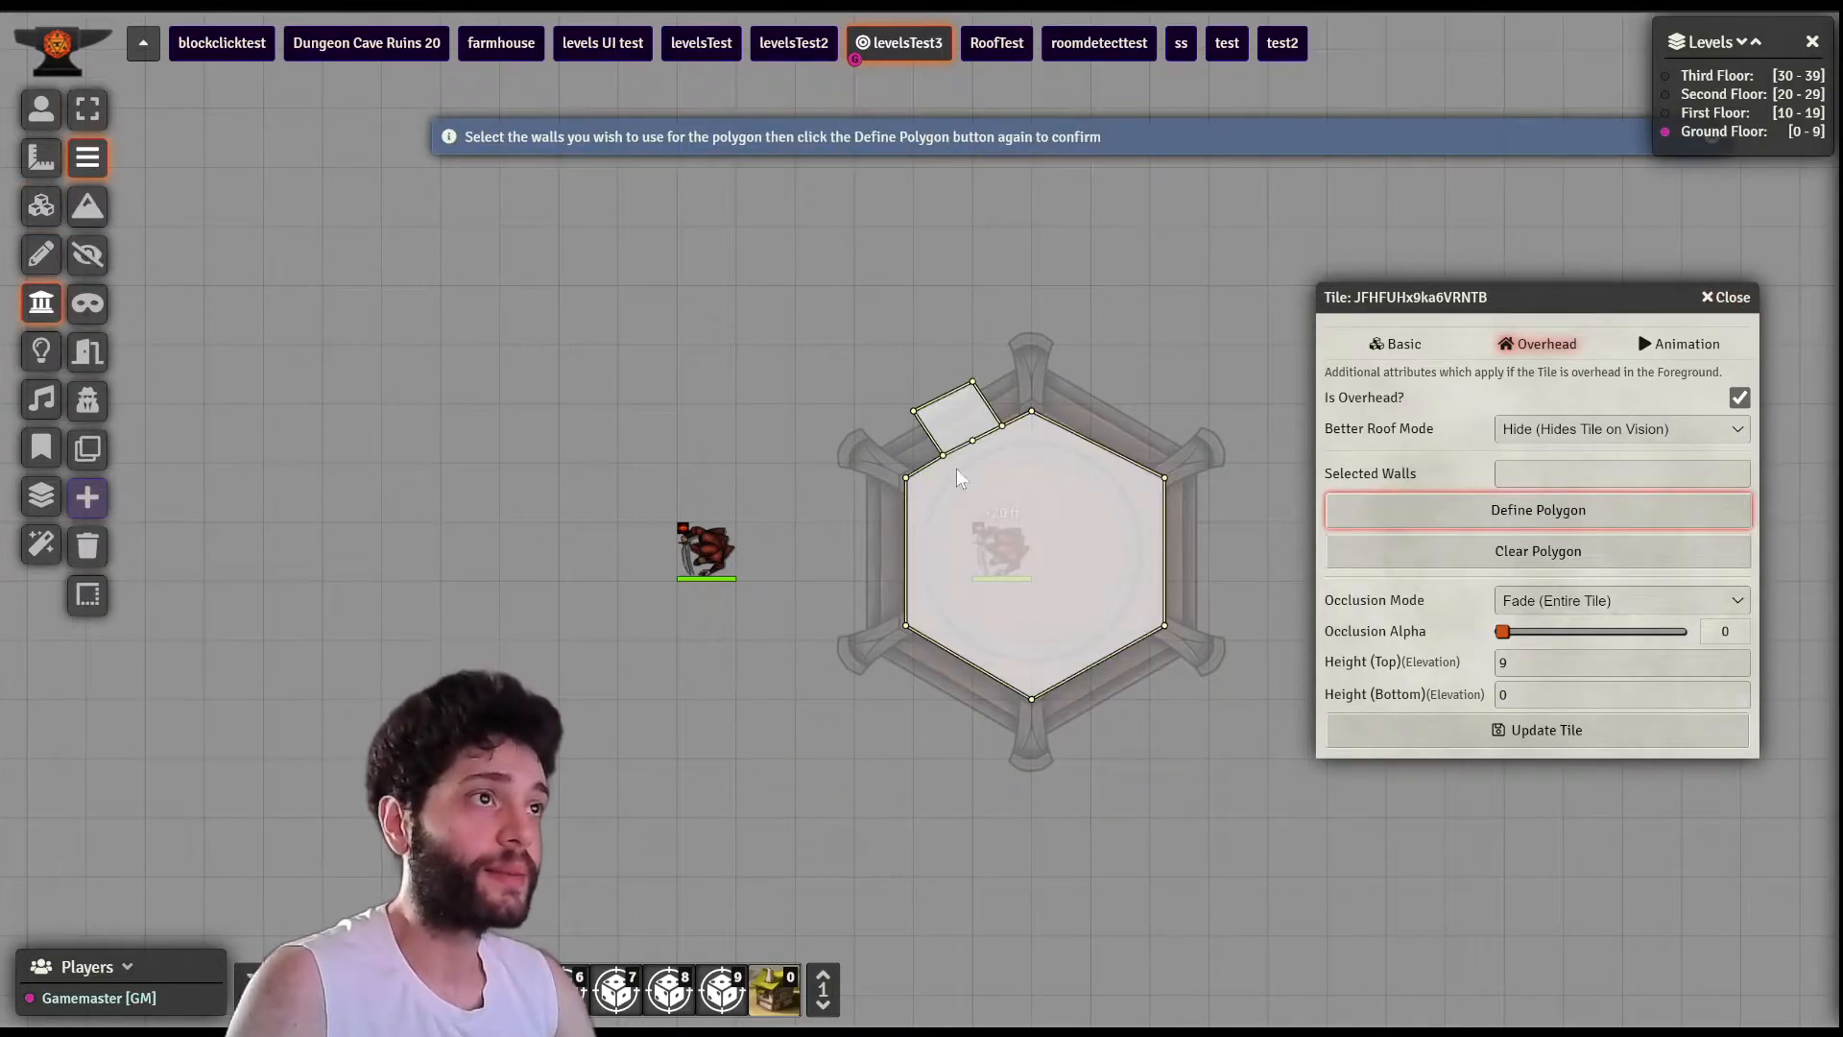
scroll(979, 505, up, 4)
click(87, 108)
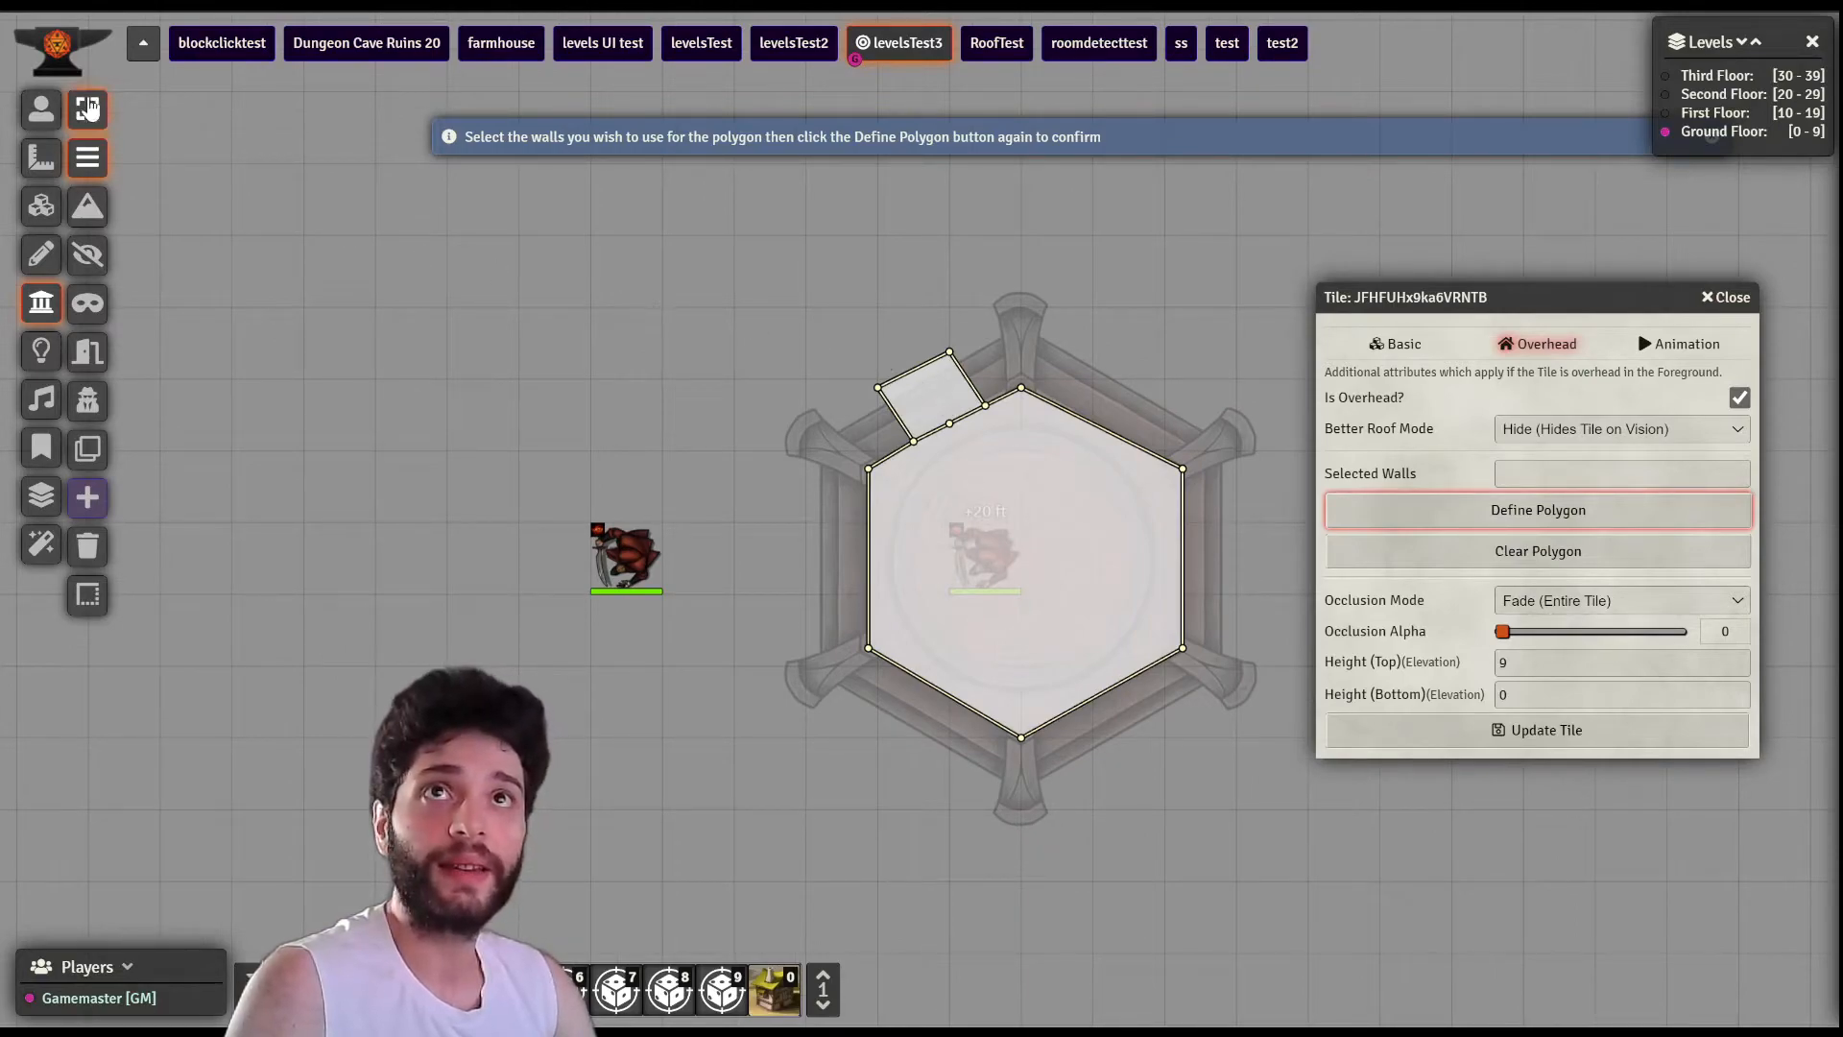
mouse_move(769, 286)
mouse_down()
mouse_move(1160, 782)
mouse_move(1205, 790)
mouse_up()
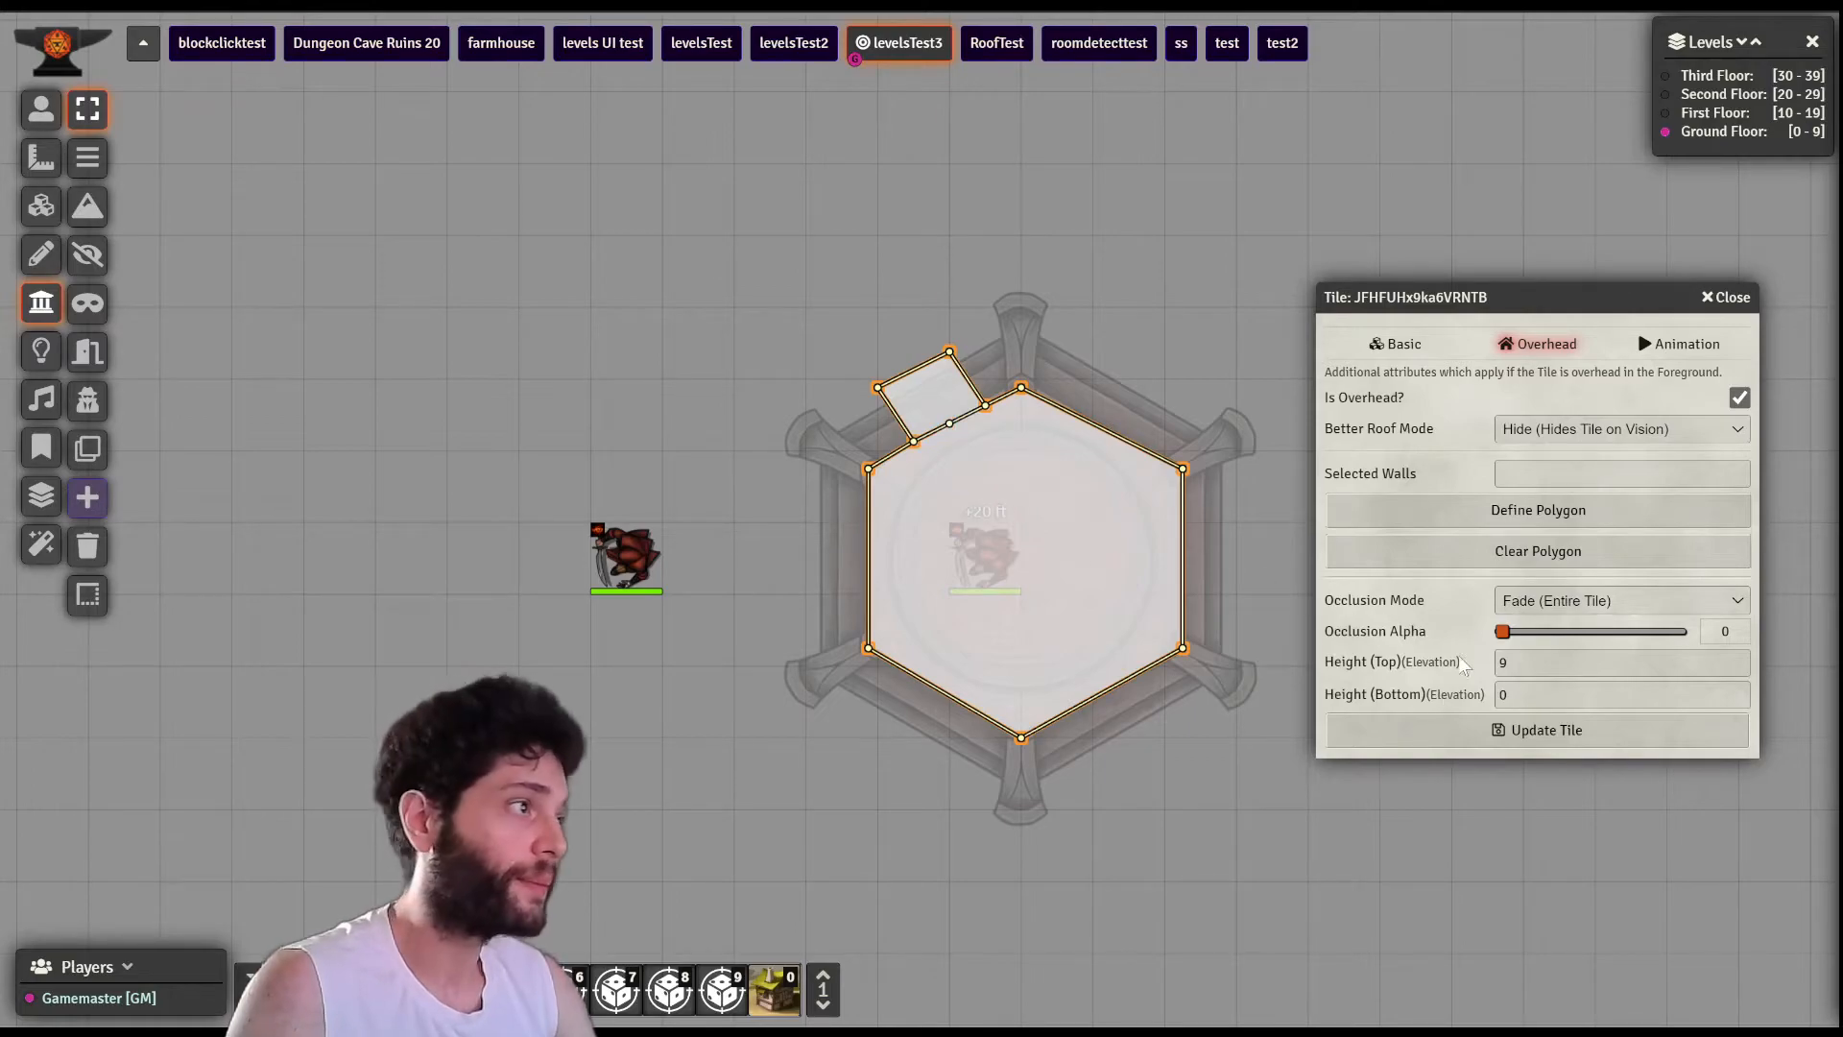
click(1466, 516)
click(1391, 727)
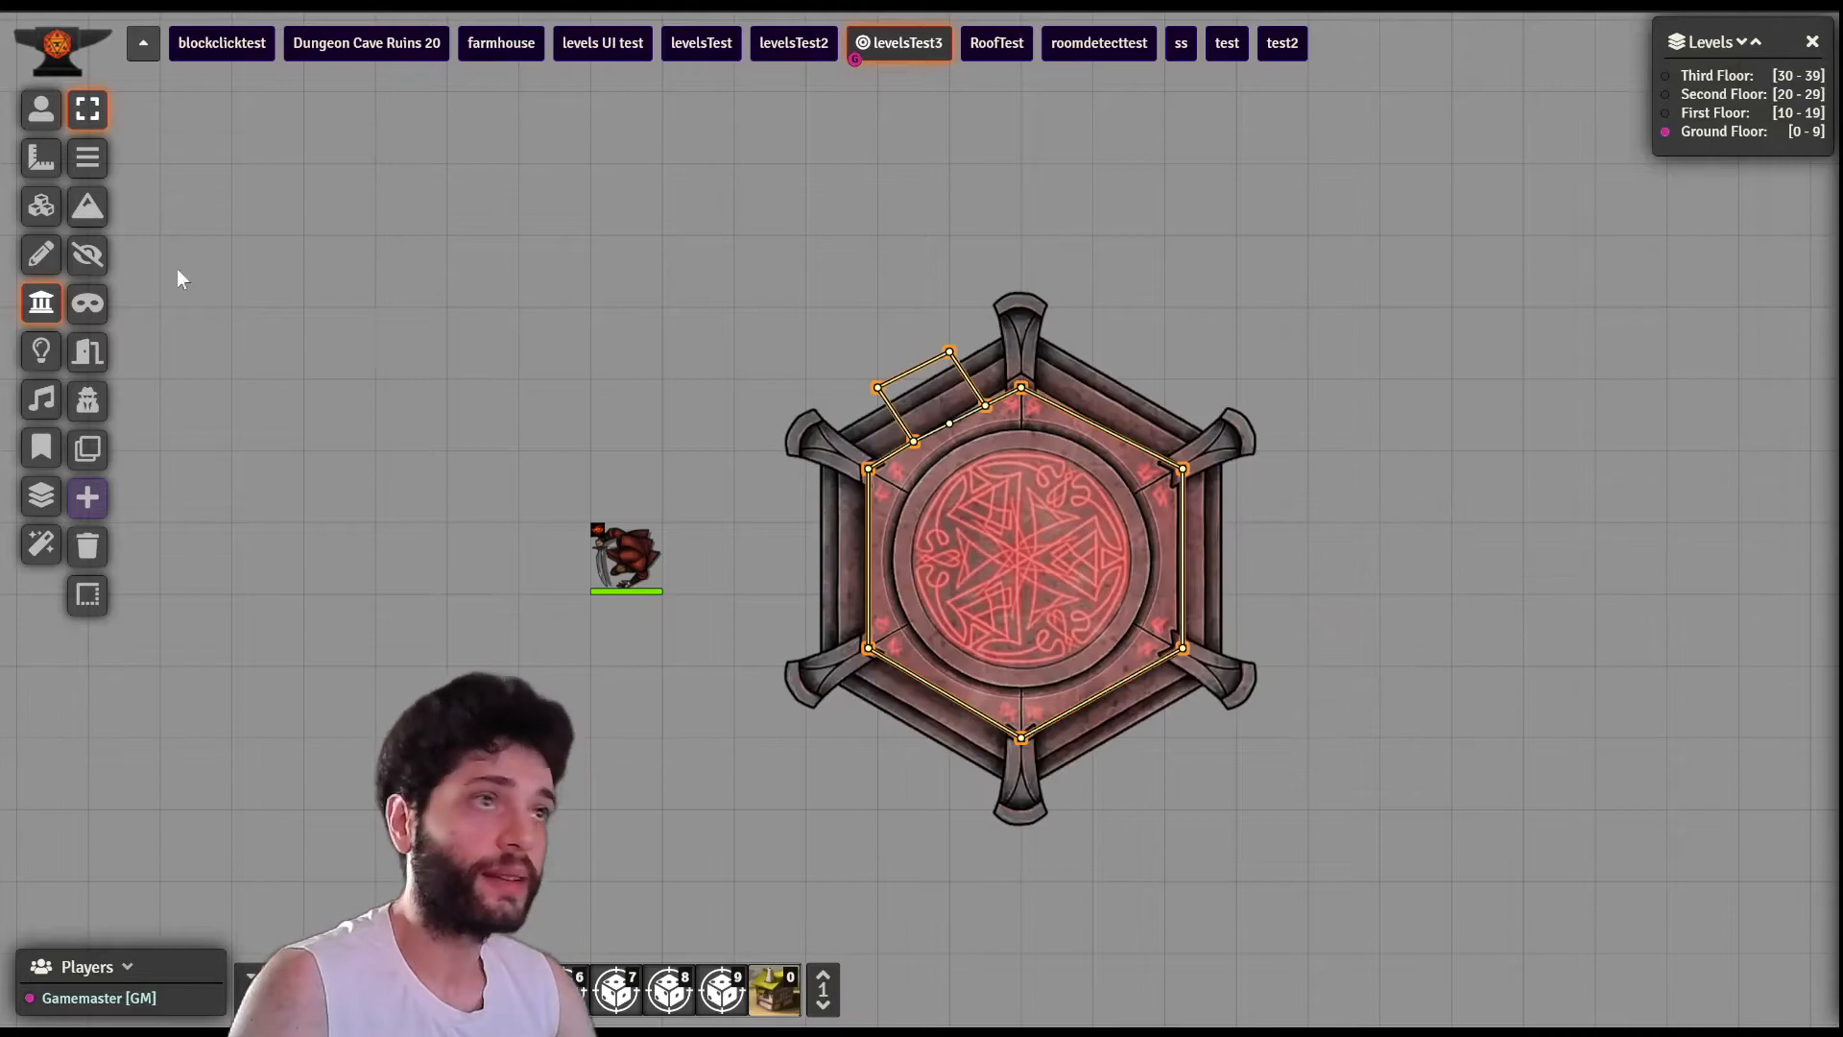
- Check the manually defined roof polygon in the tile's settings, clear it, and update the tile
click(40, 205)
double_click(1041, 569)
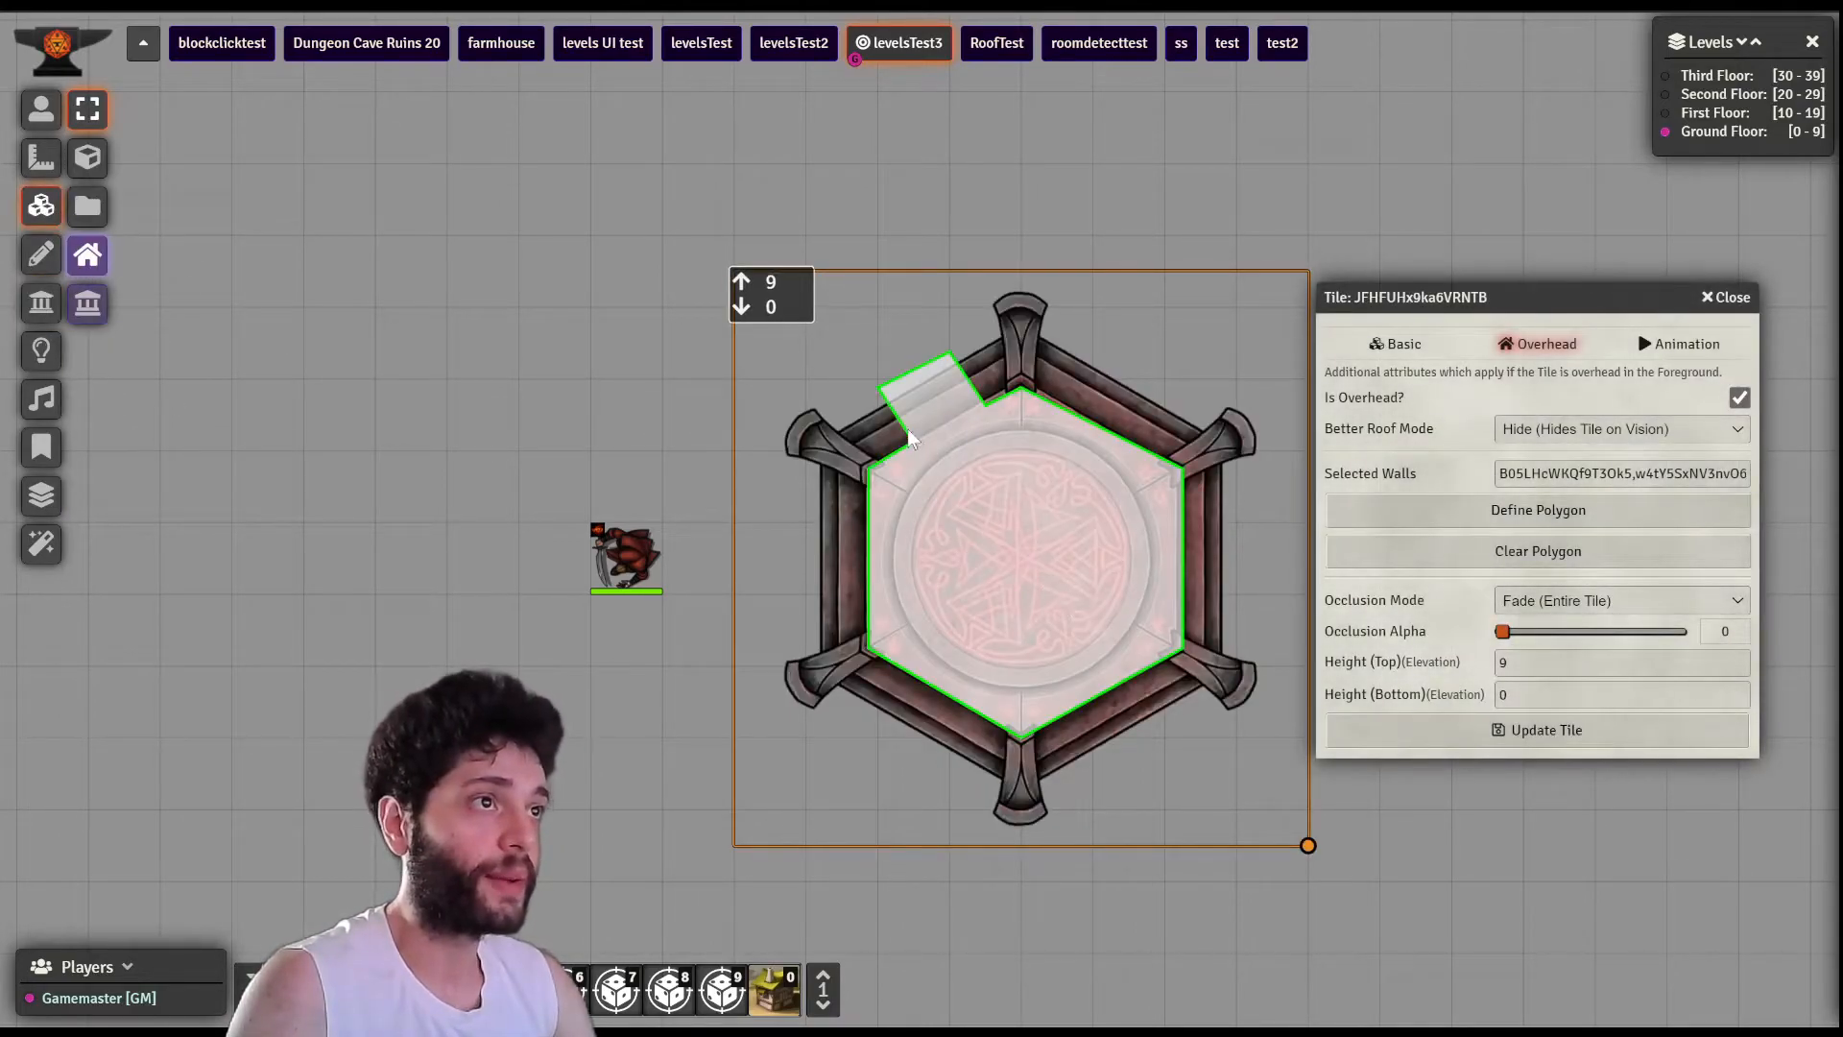
click(1431, 552)
click(1382, 728)
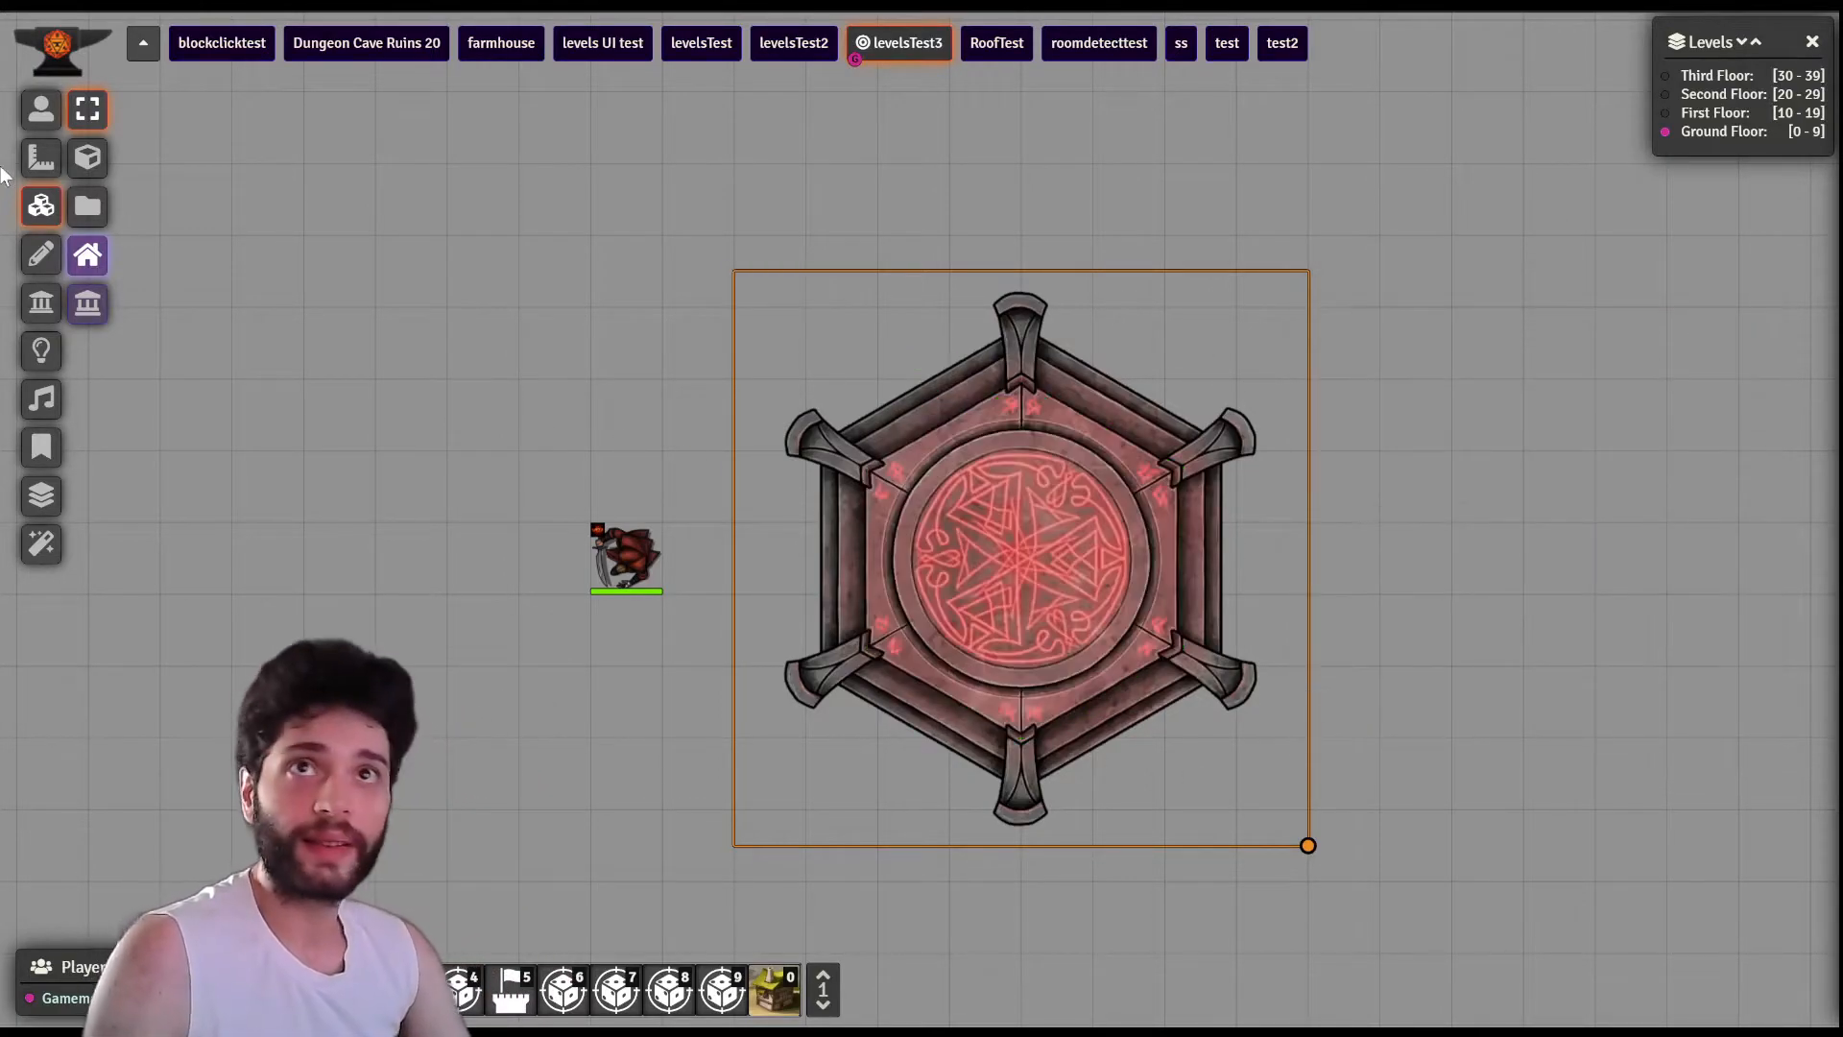
- Delete all the walls around the hexagonal tile, including the alcove
click(41, 302)
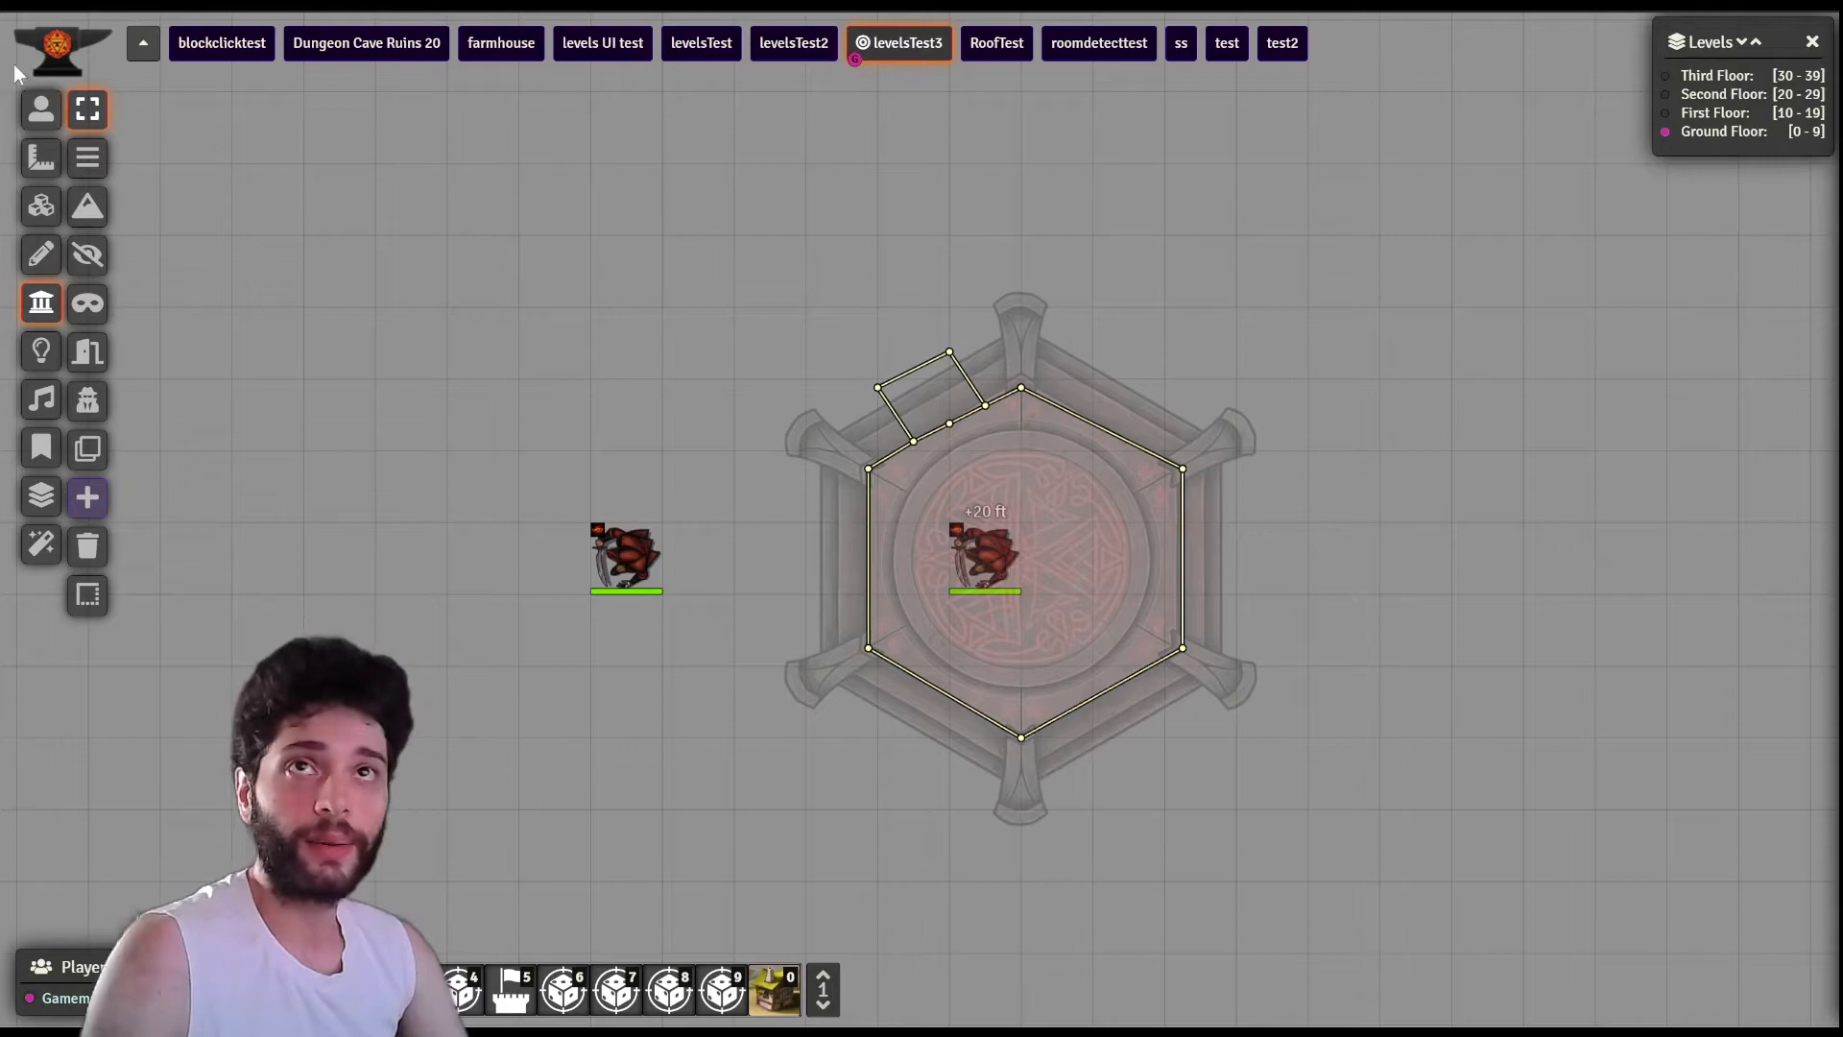
drag(802, 313, 1242, 802)
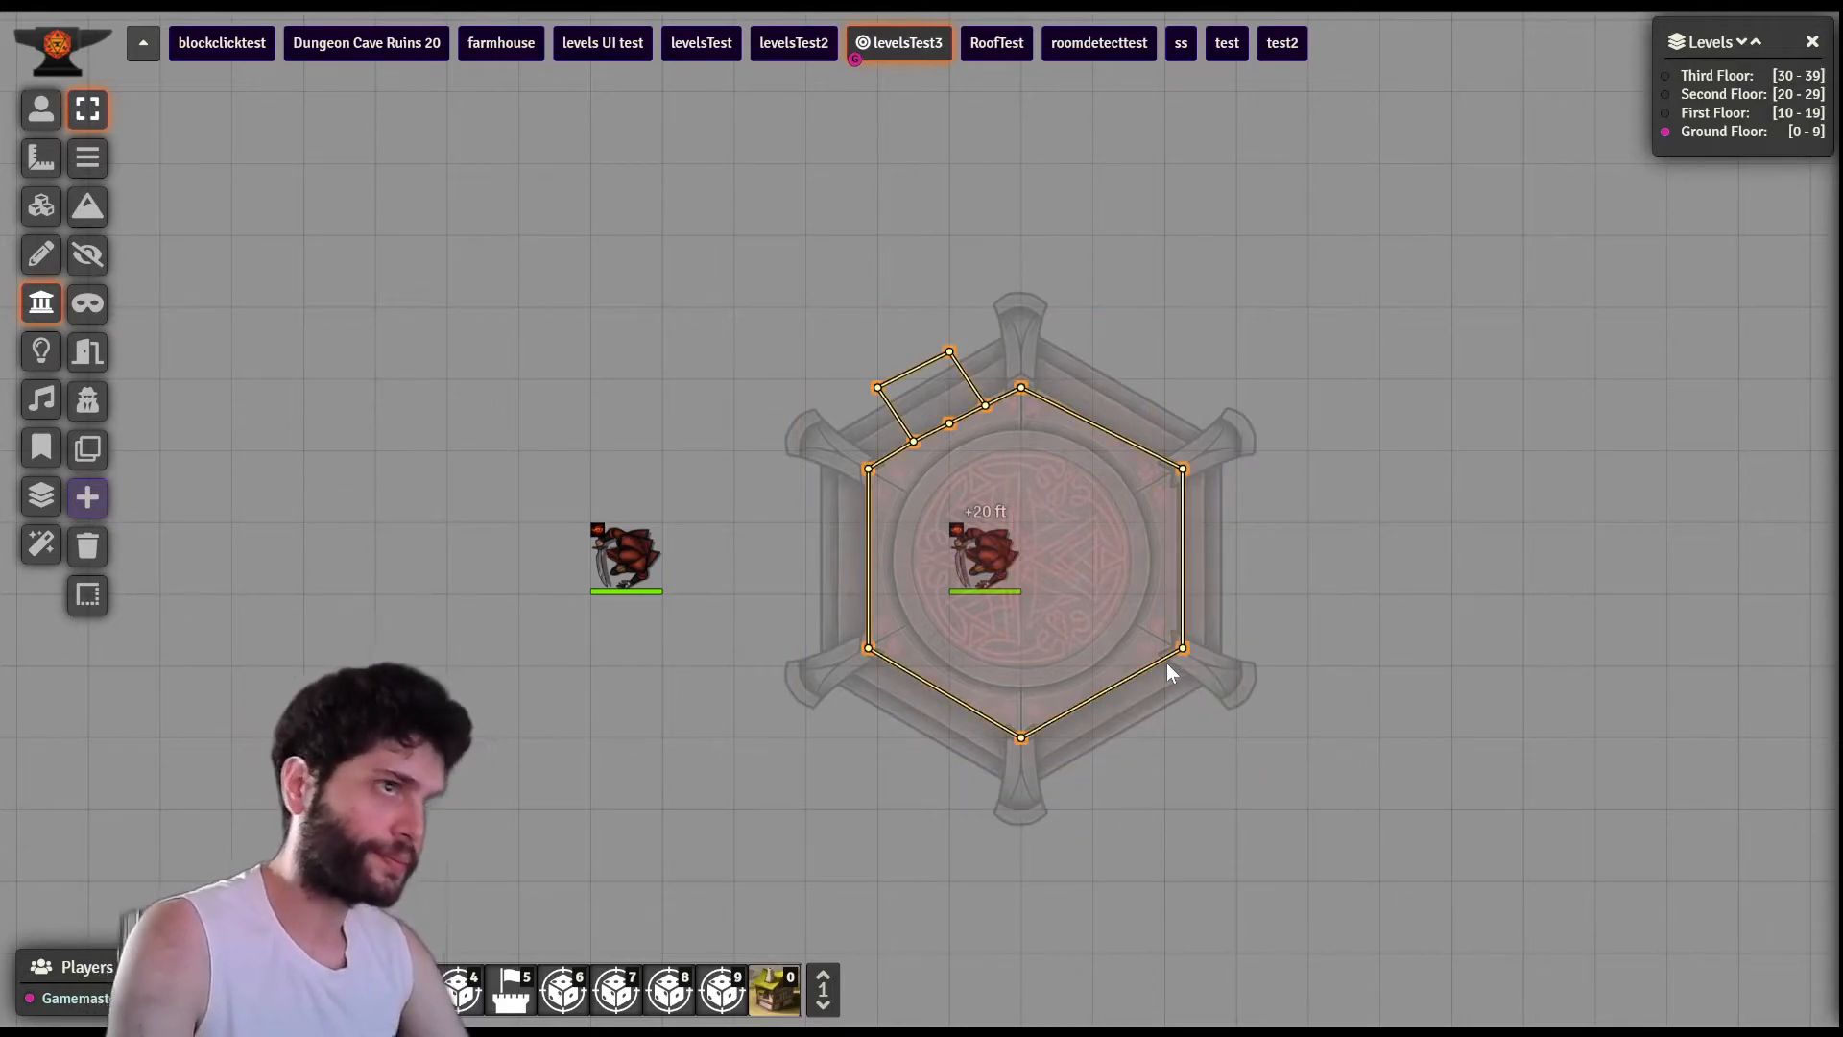
key(Delete)
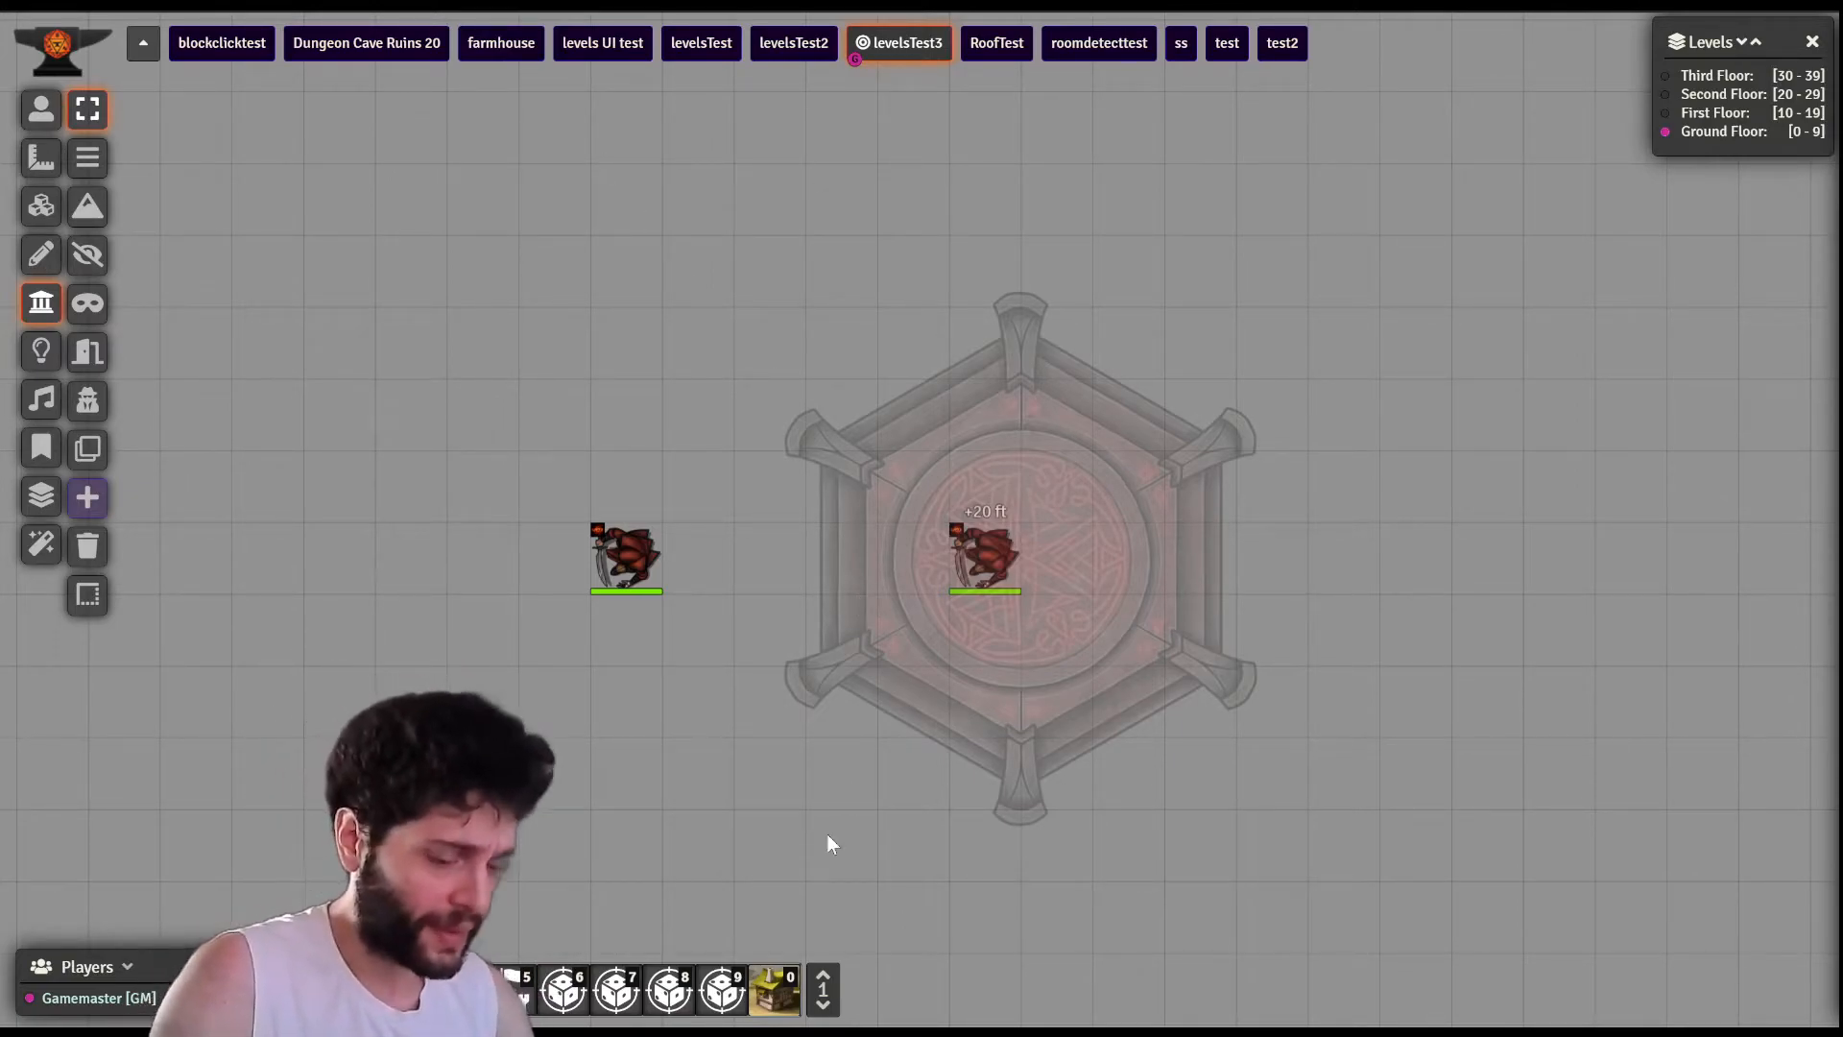
- Check the overhead tile's roof polygon without any walls in its settings, and close them
click(41, 207)
click(83, 257)
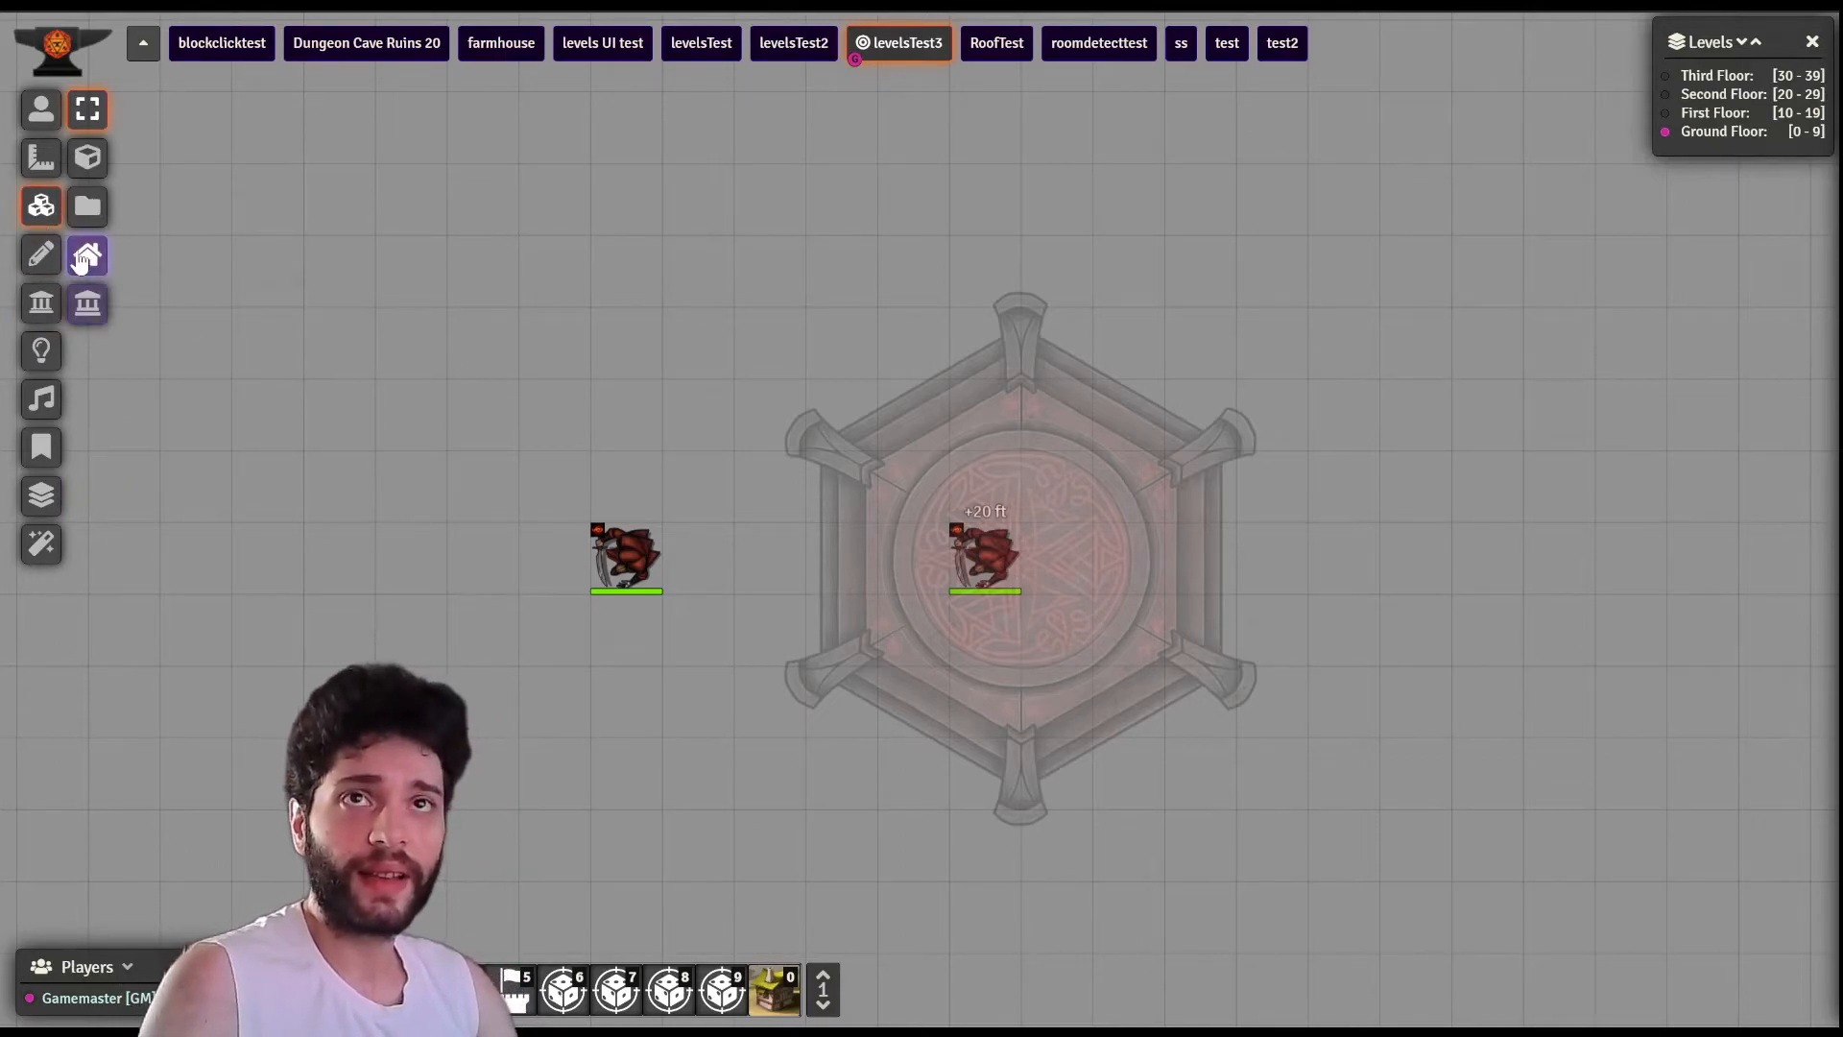
double_click(1045, 578)
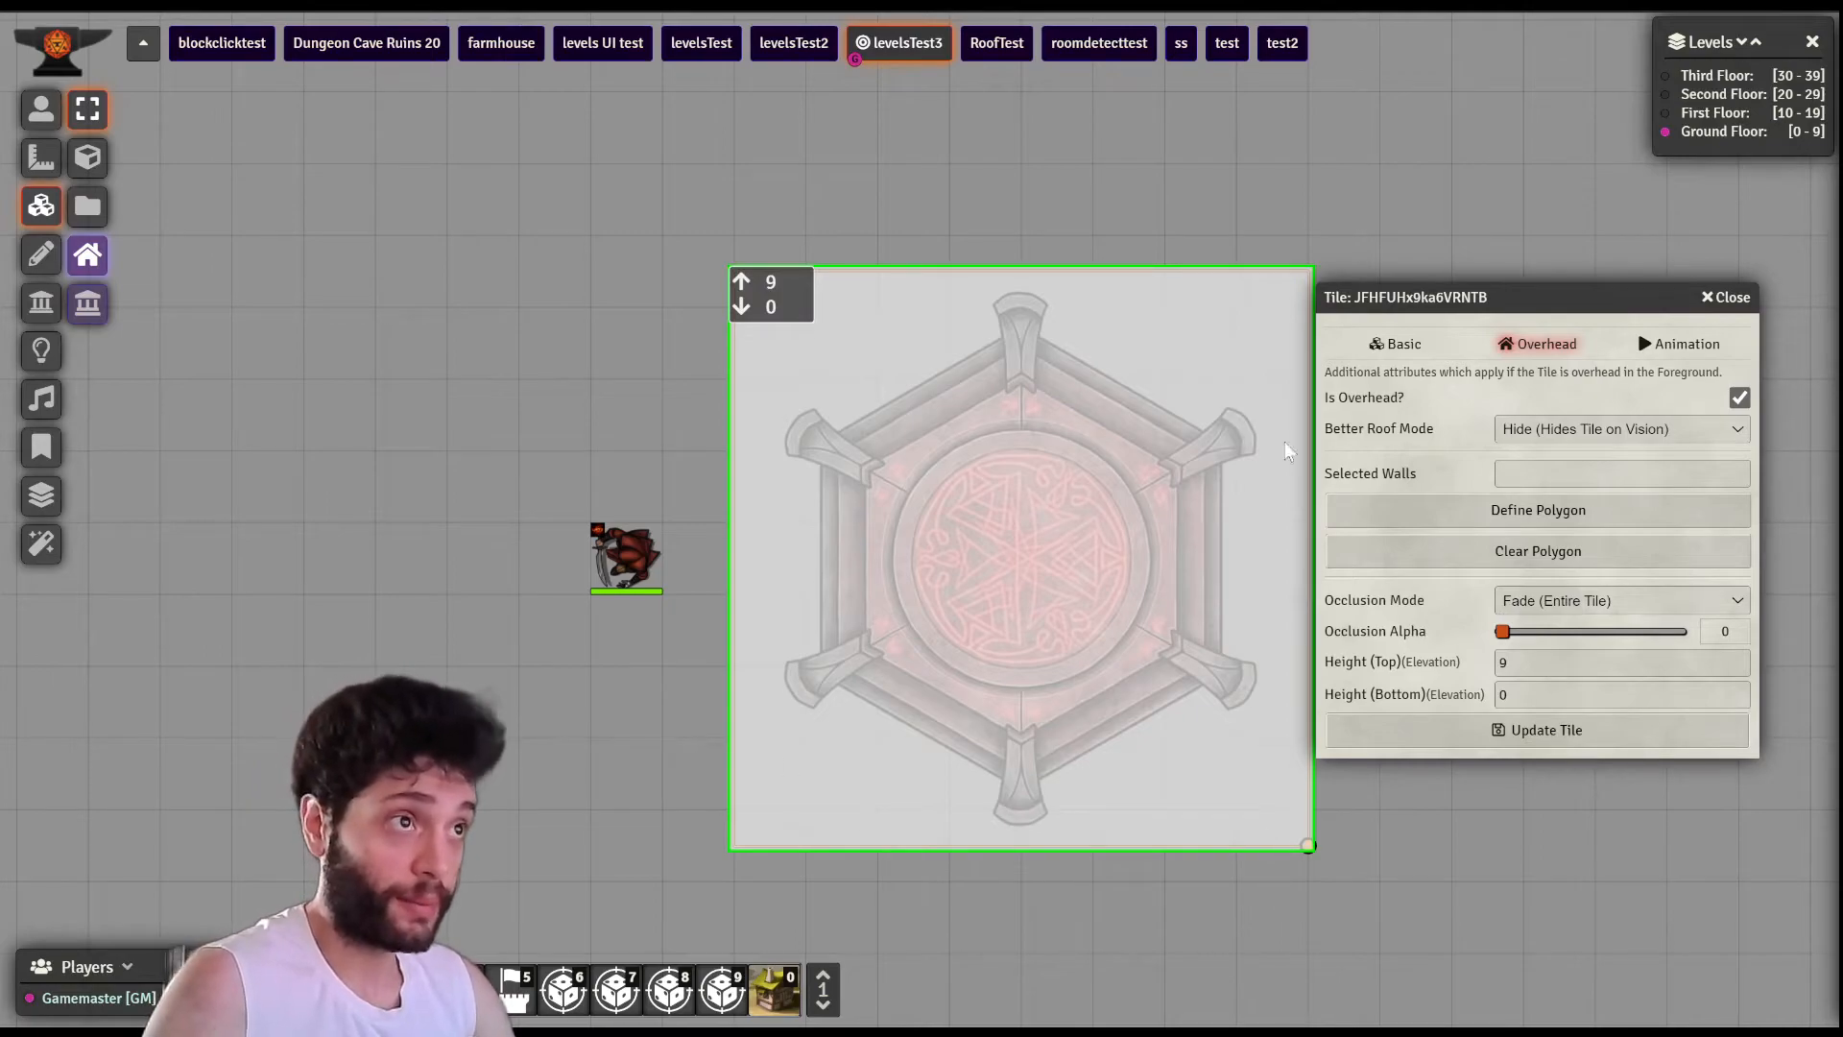
click(1732, 298)
- Hide the Levels panel and set the elevation of the Cultist token on the hexagonal tile to 10 ft
click(521, 449)
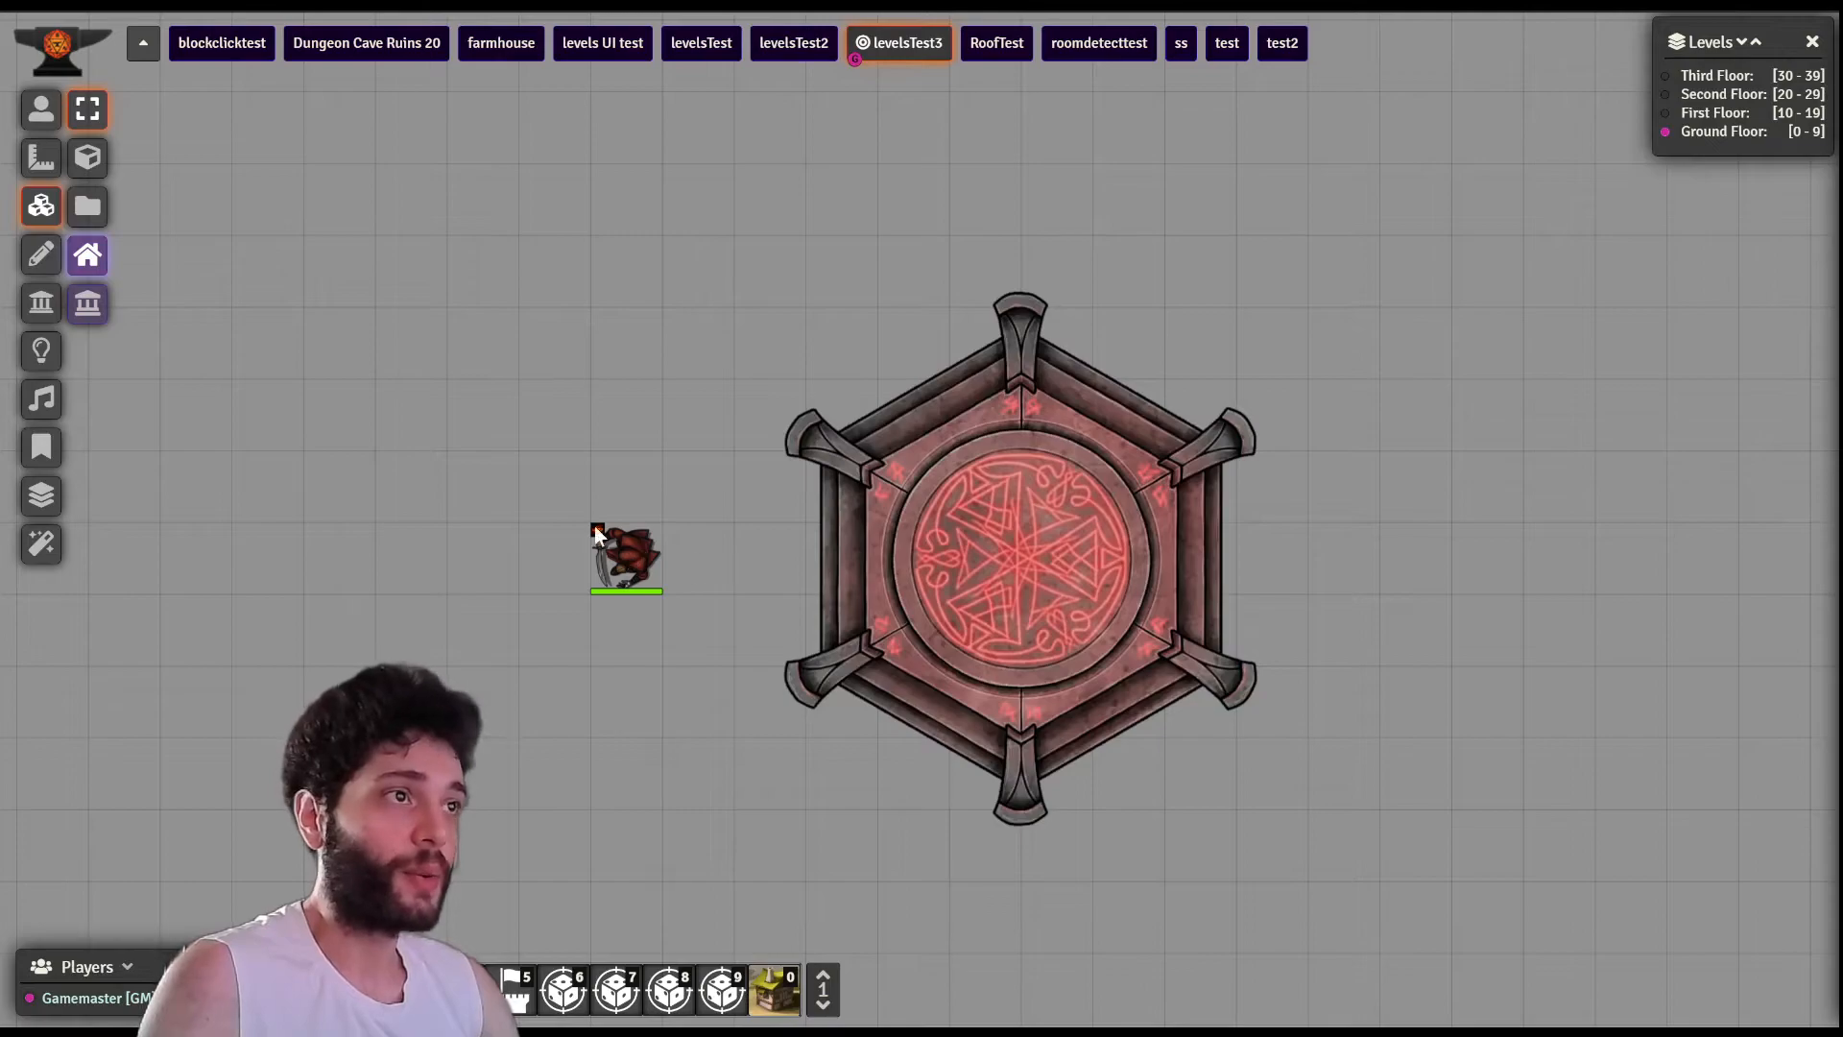
click(38, 107)
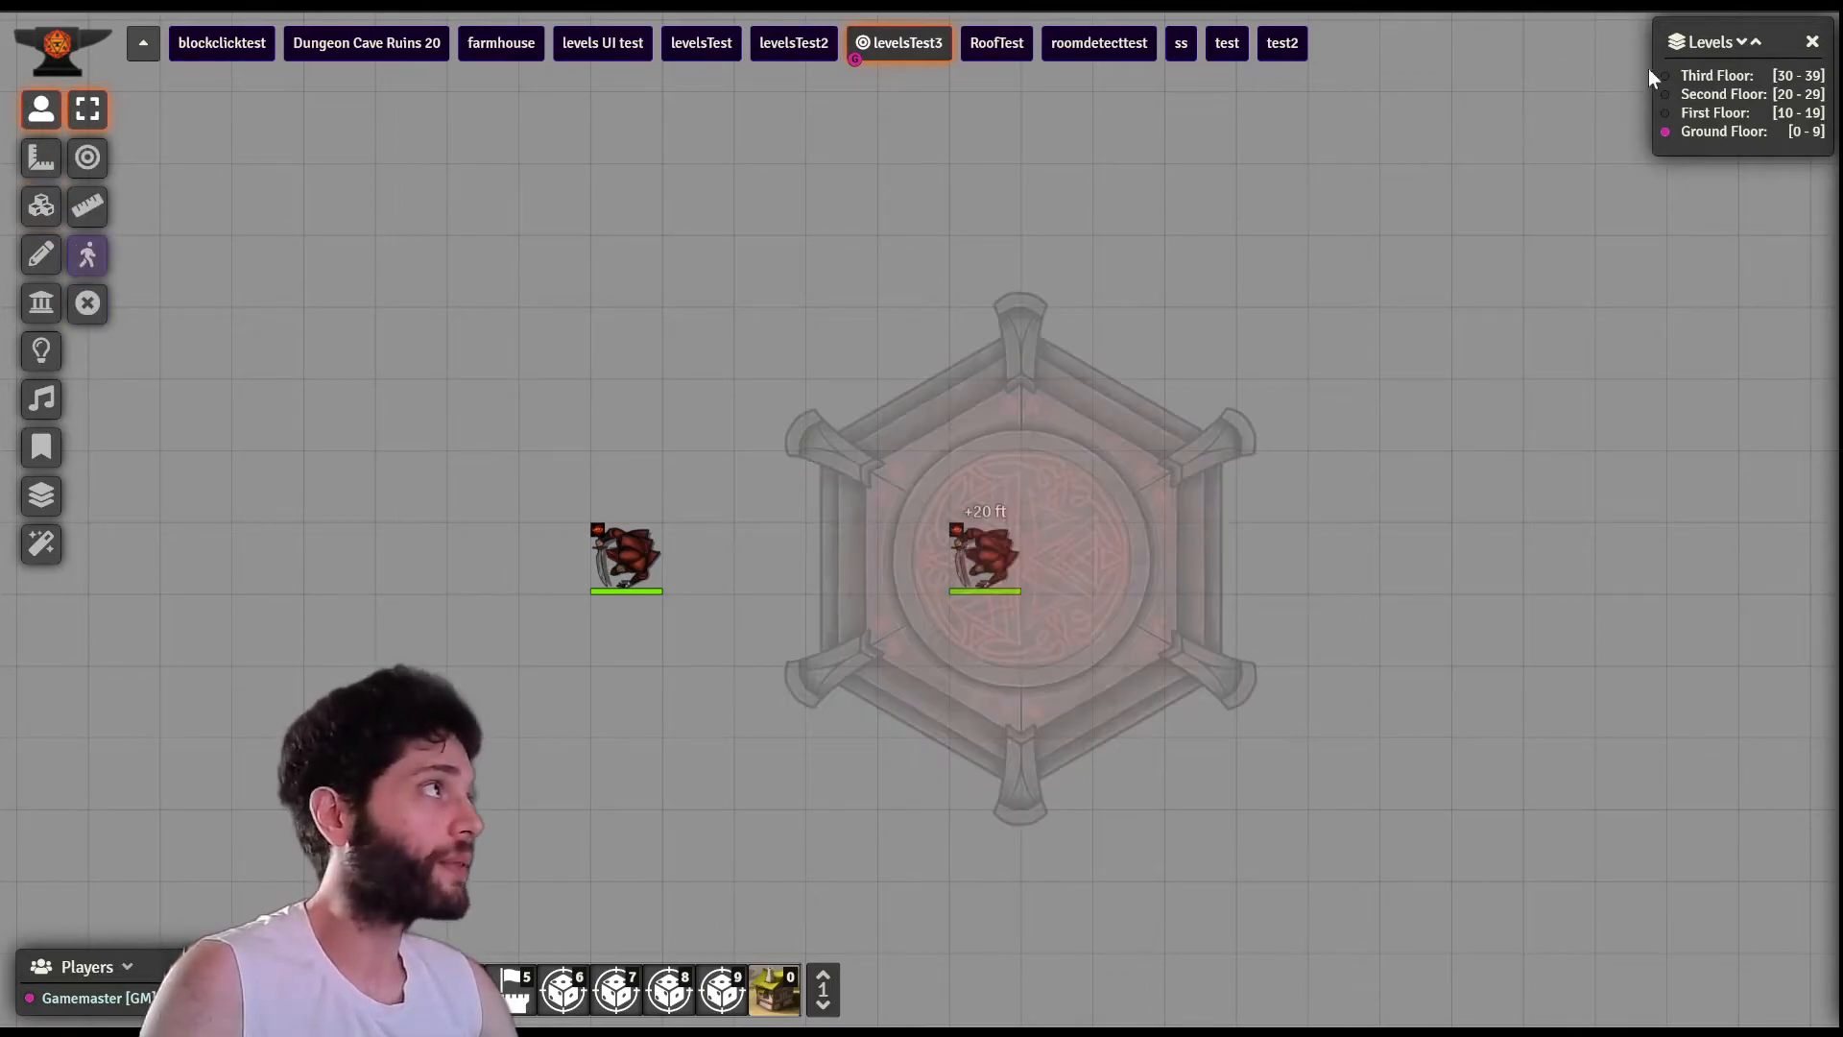
click(1810, 44)
click(622, 555)
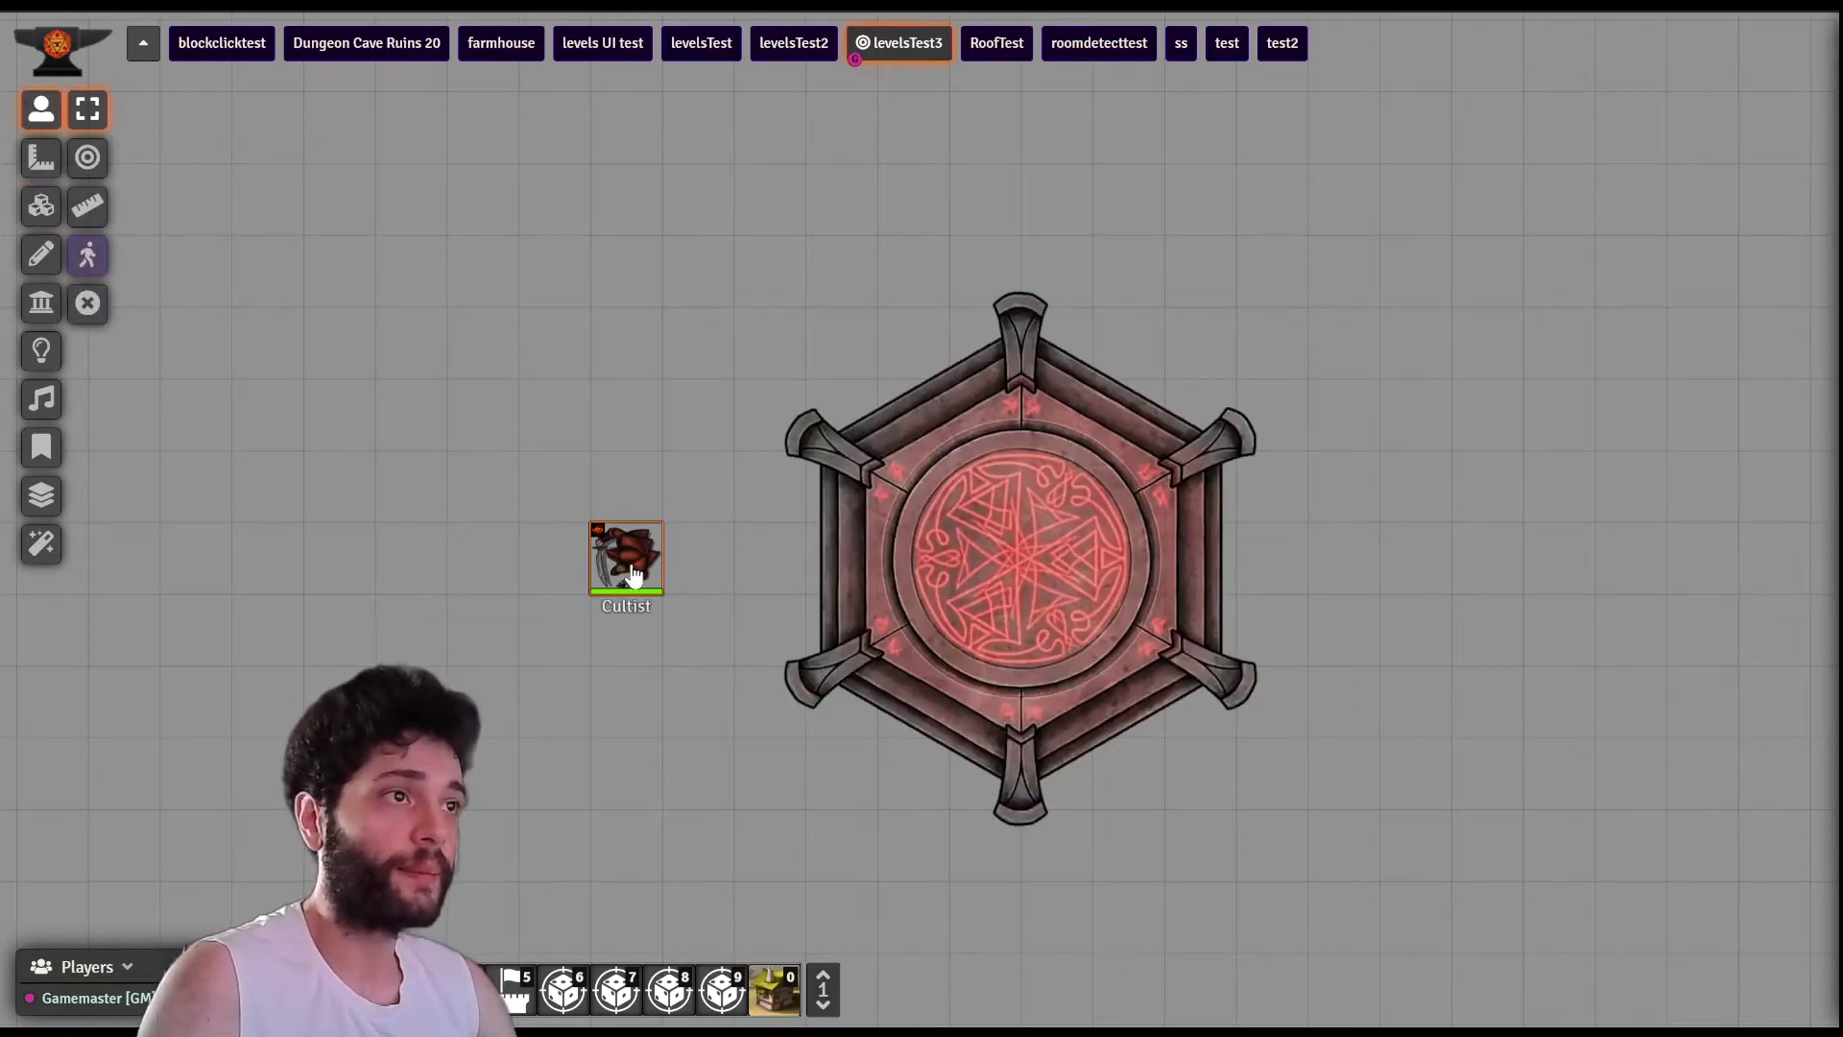
mouse_move(1028, 636)
click(986, 574)
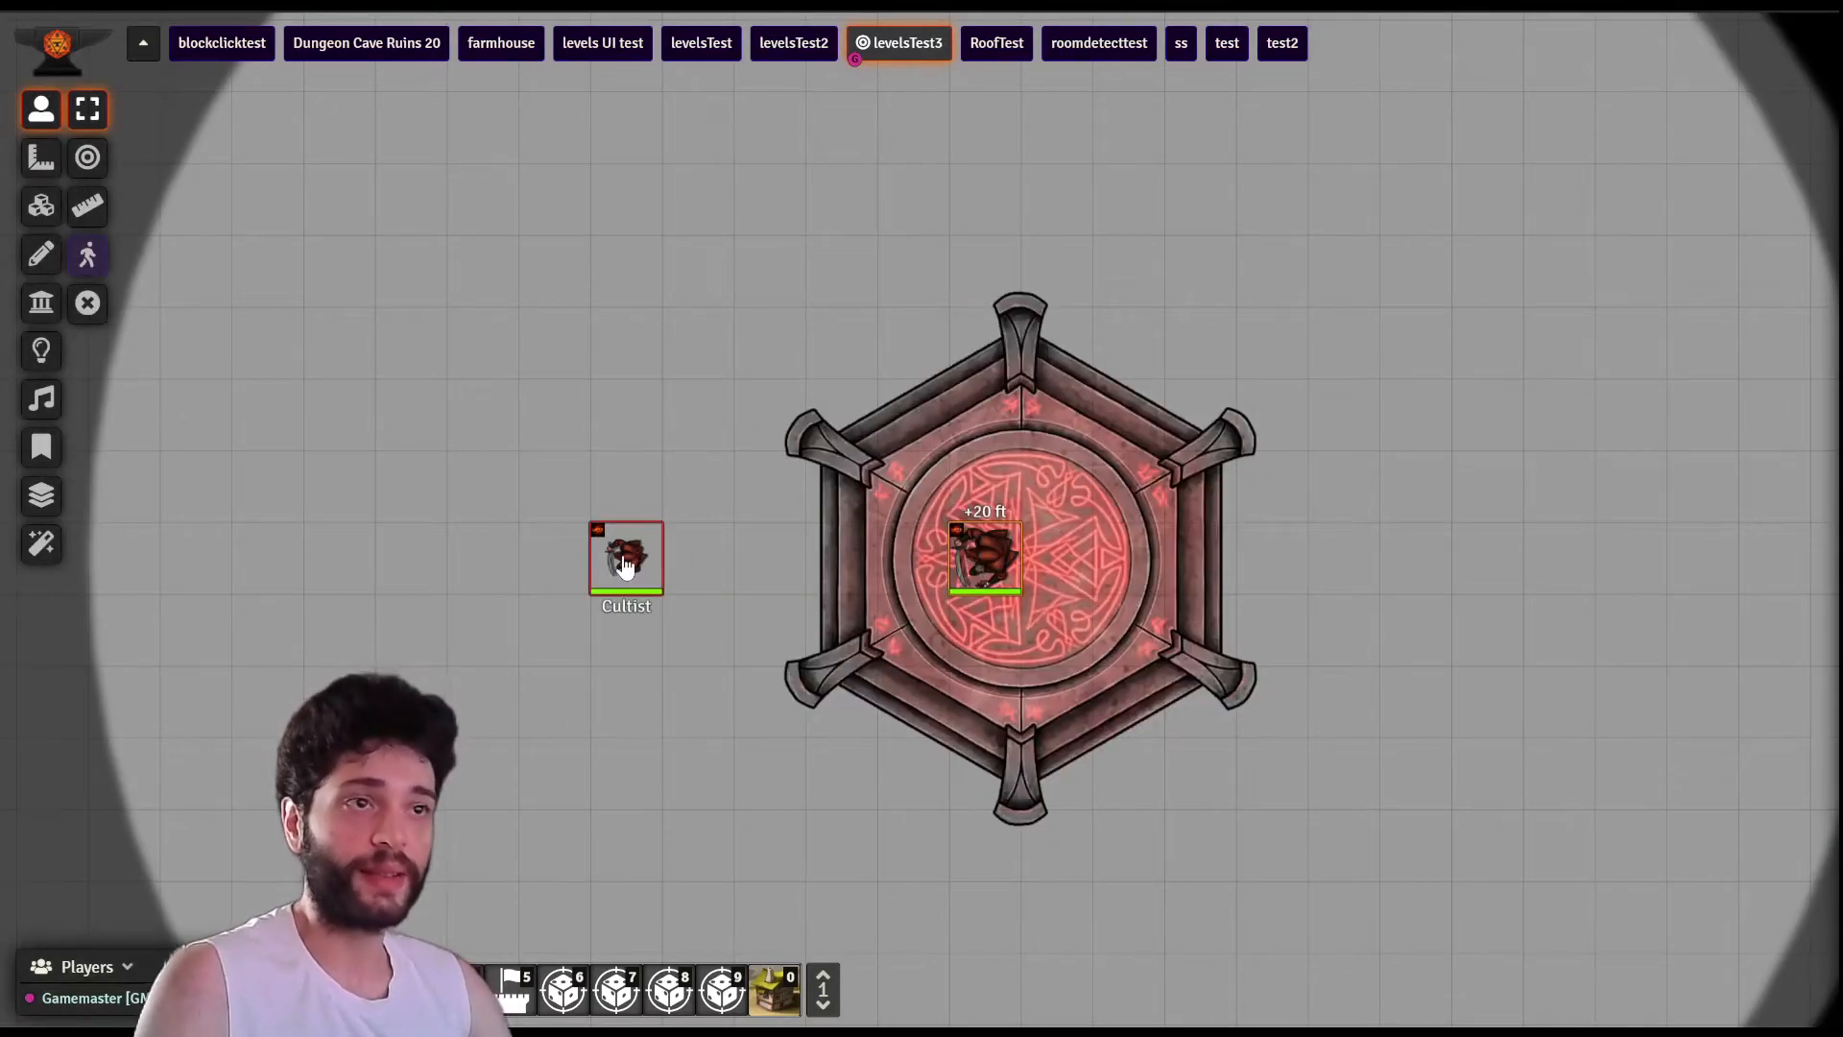
right_click(979, 570)
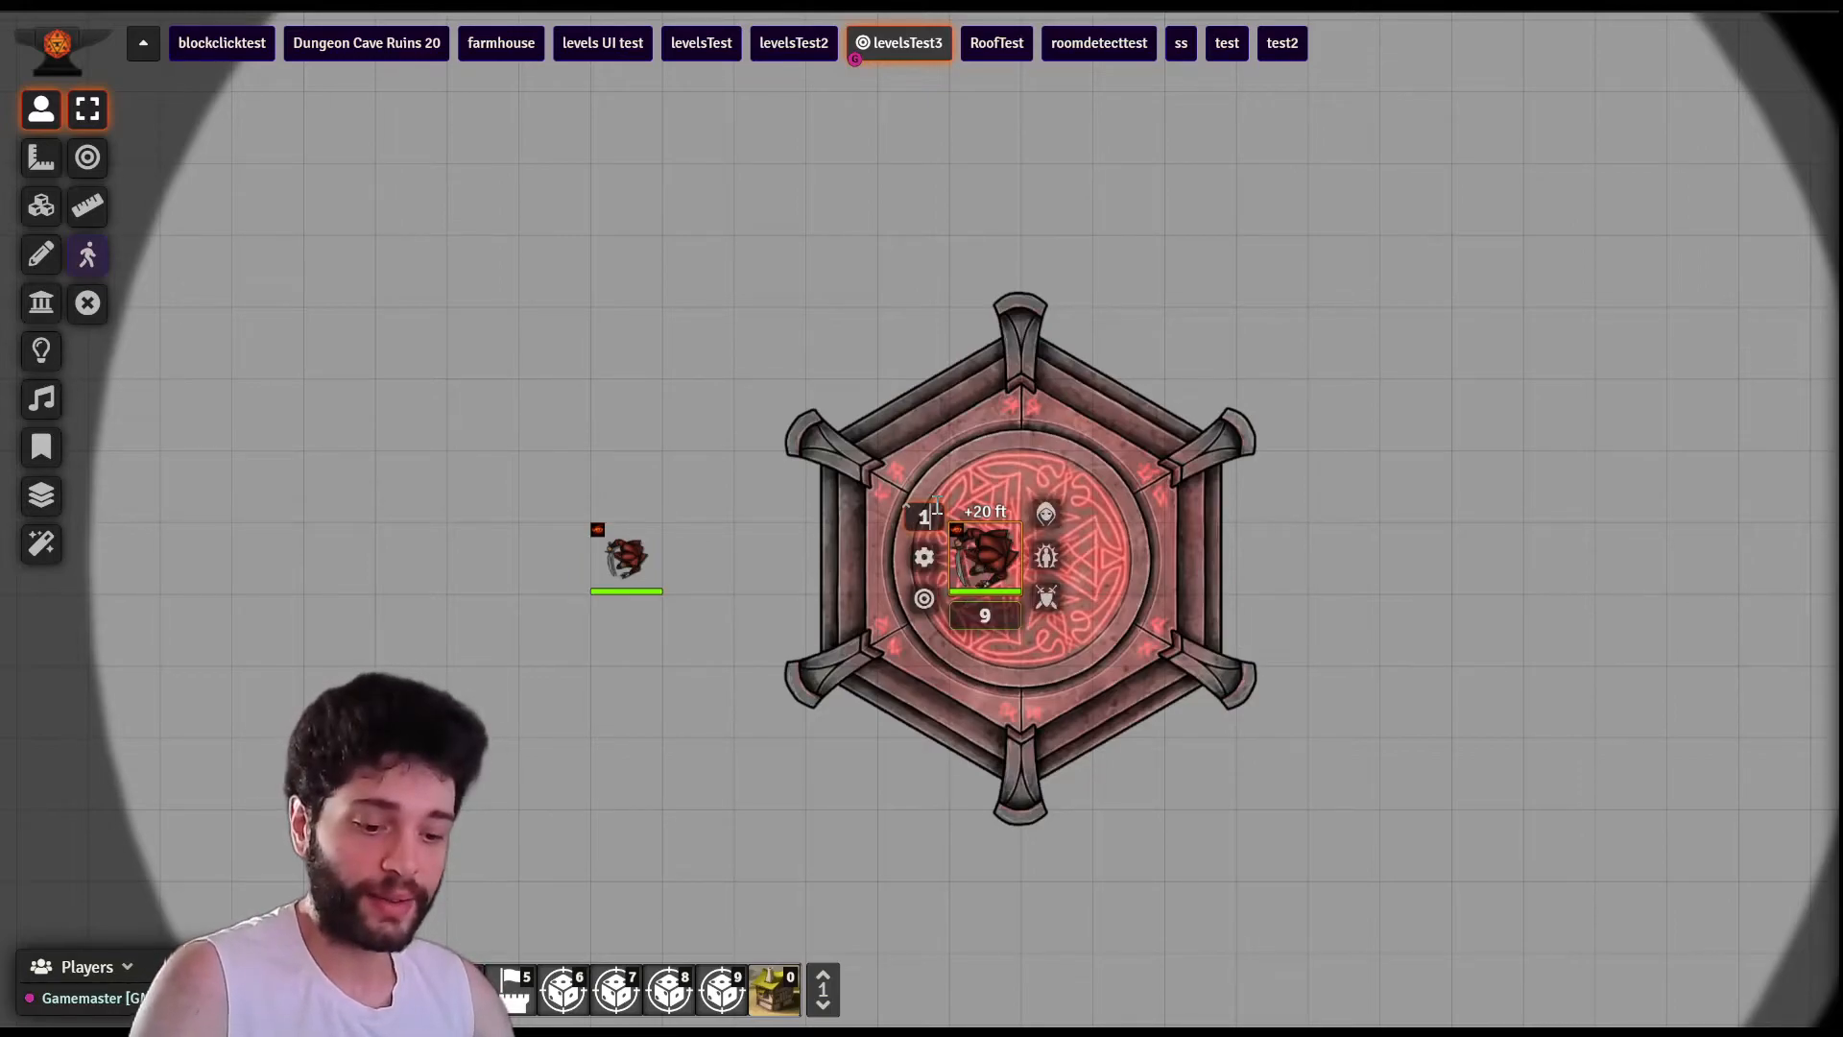
key(Return)
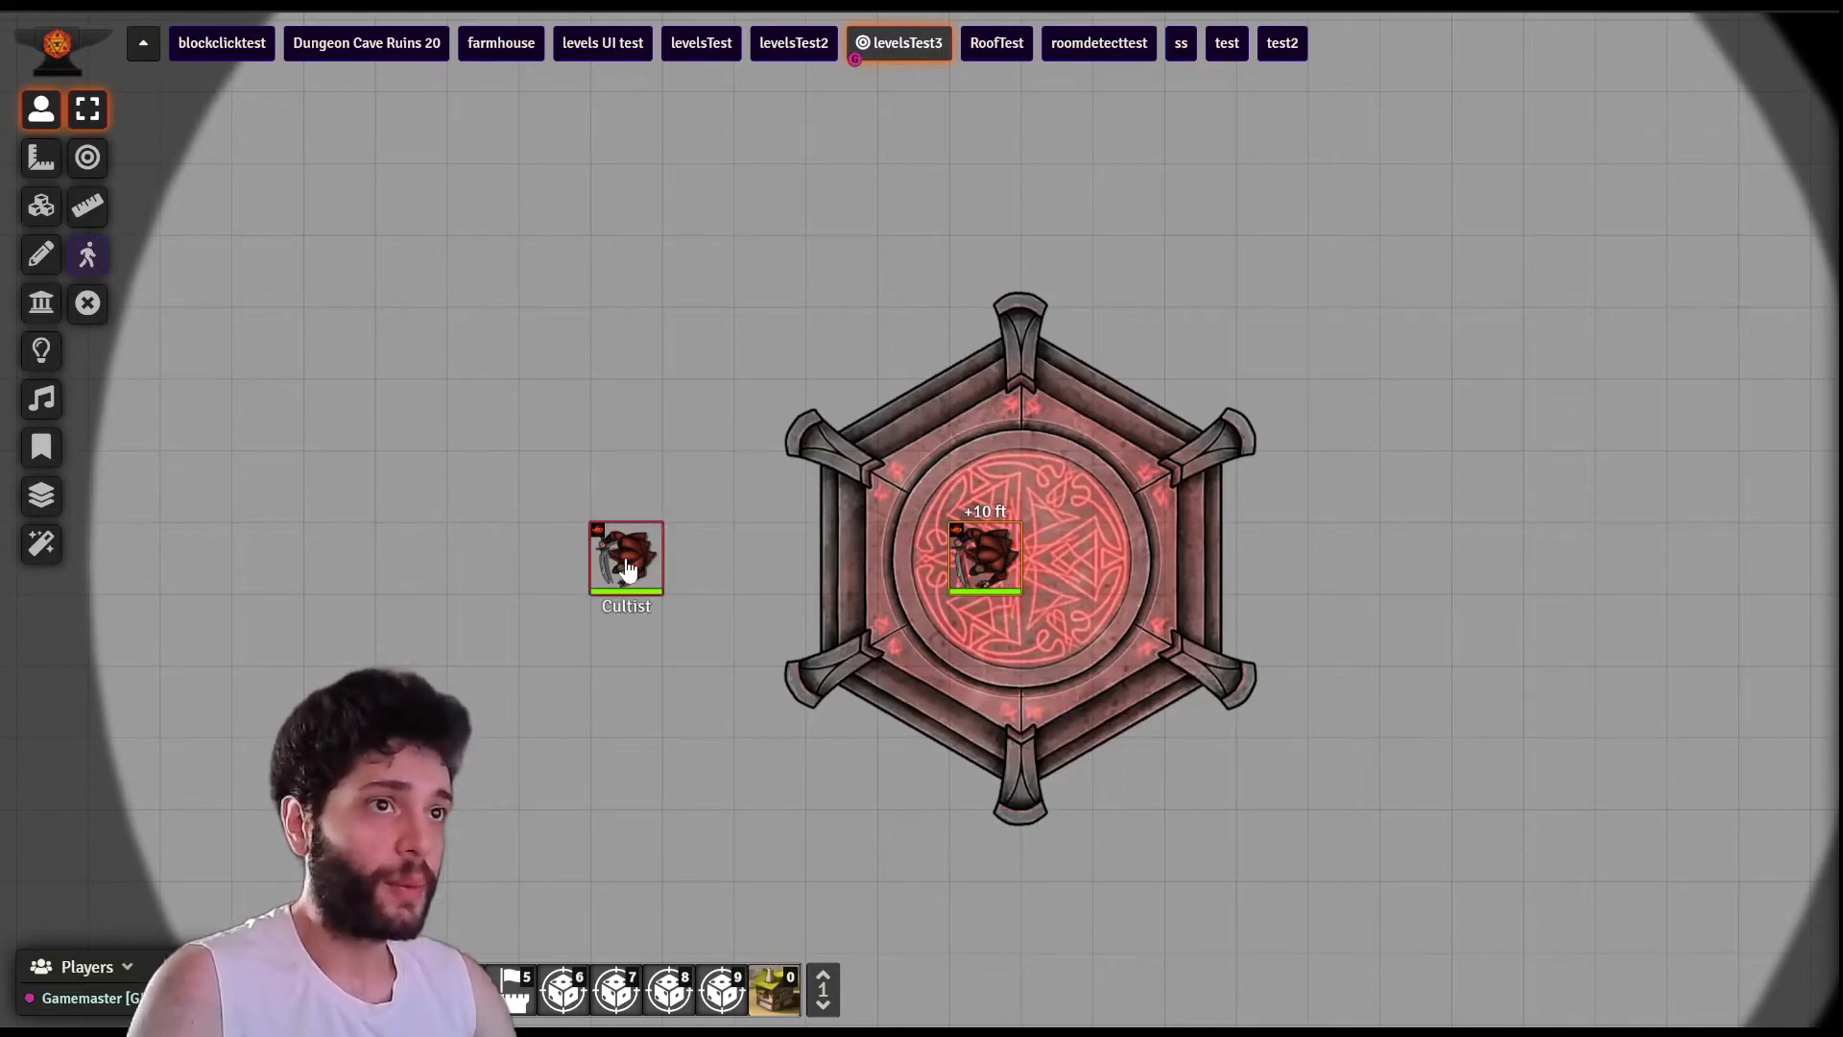
- Move the outside Cultist token into the upper-left corner of the tile's square bounds, and check its visibility from the elevated token
mouse_move(977, 570)
mouse_down()
mouse_move(628, 562)
mouse_move(1008, 560)
mouse_move(993, 566)
mouse_up()
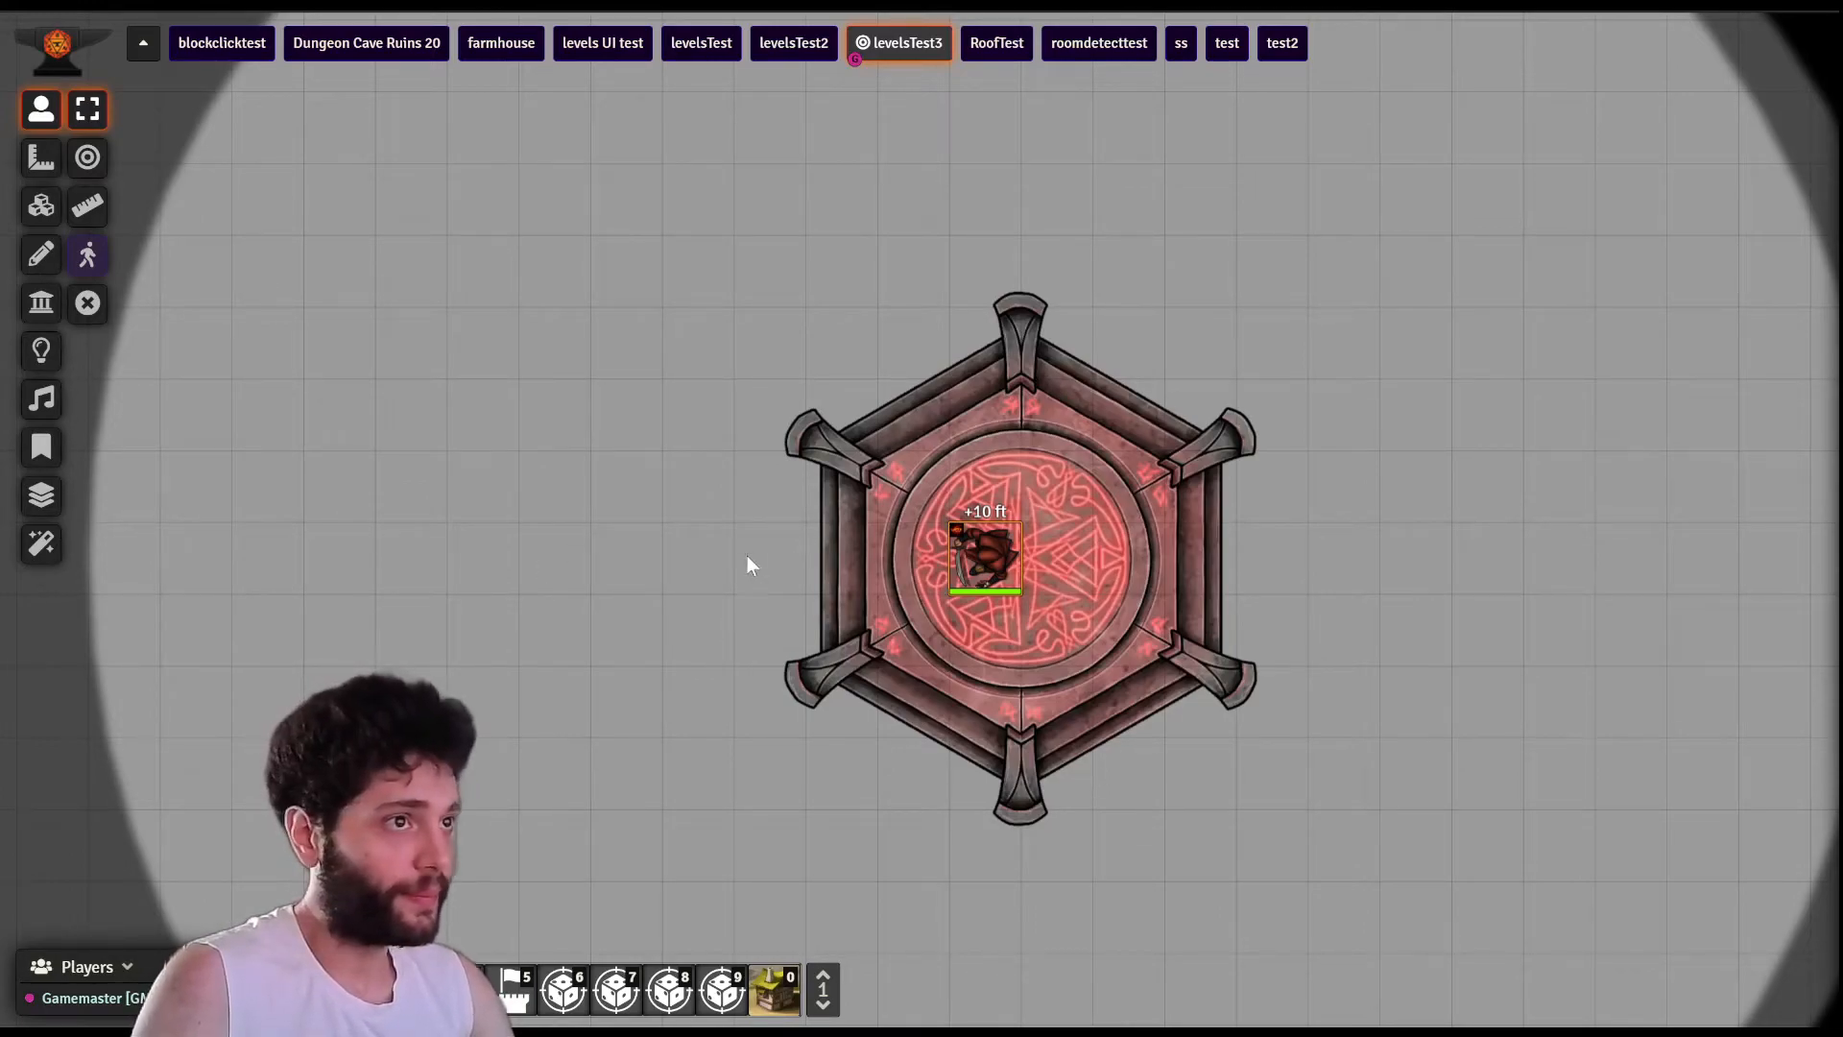
drag(428, 469, 509, 581)
drag(848, 574, 756, 343)
click(407, 481)
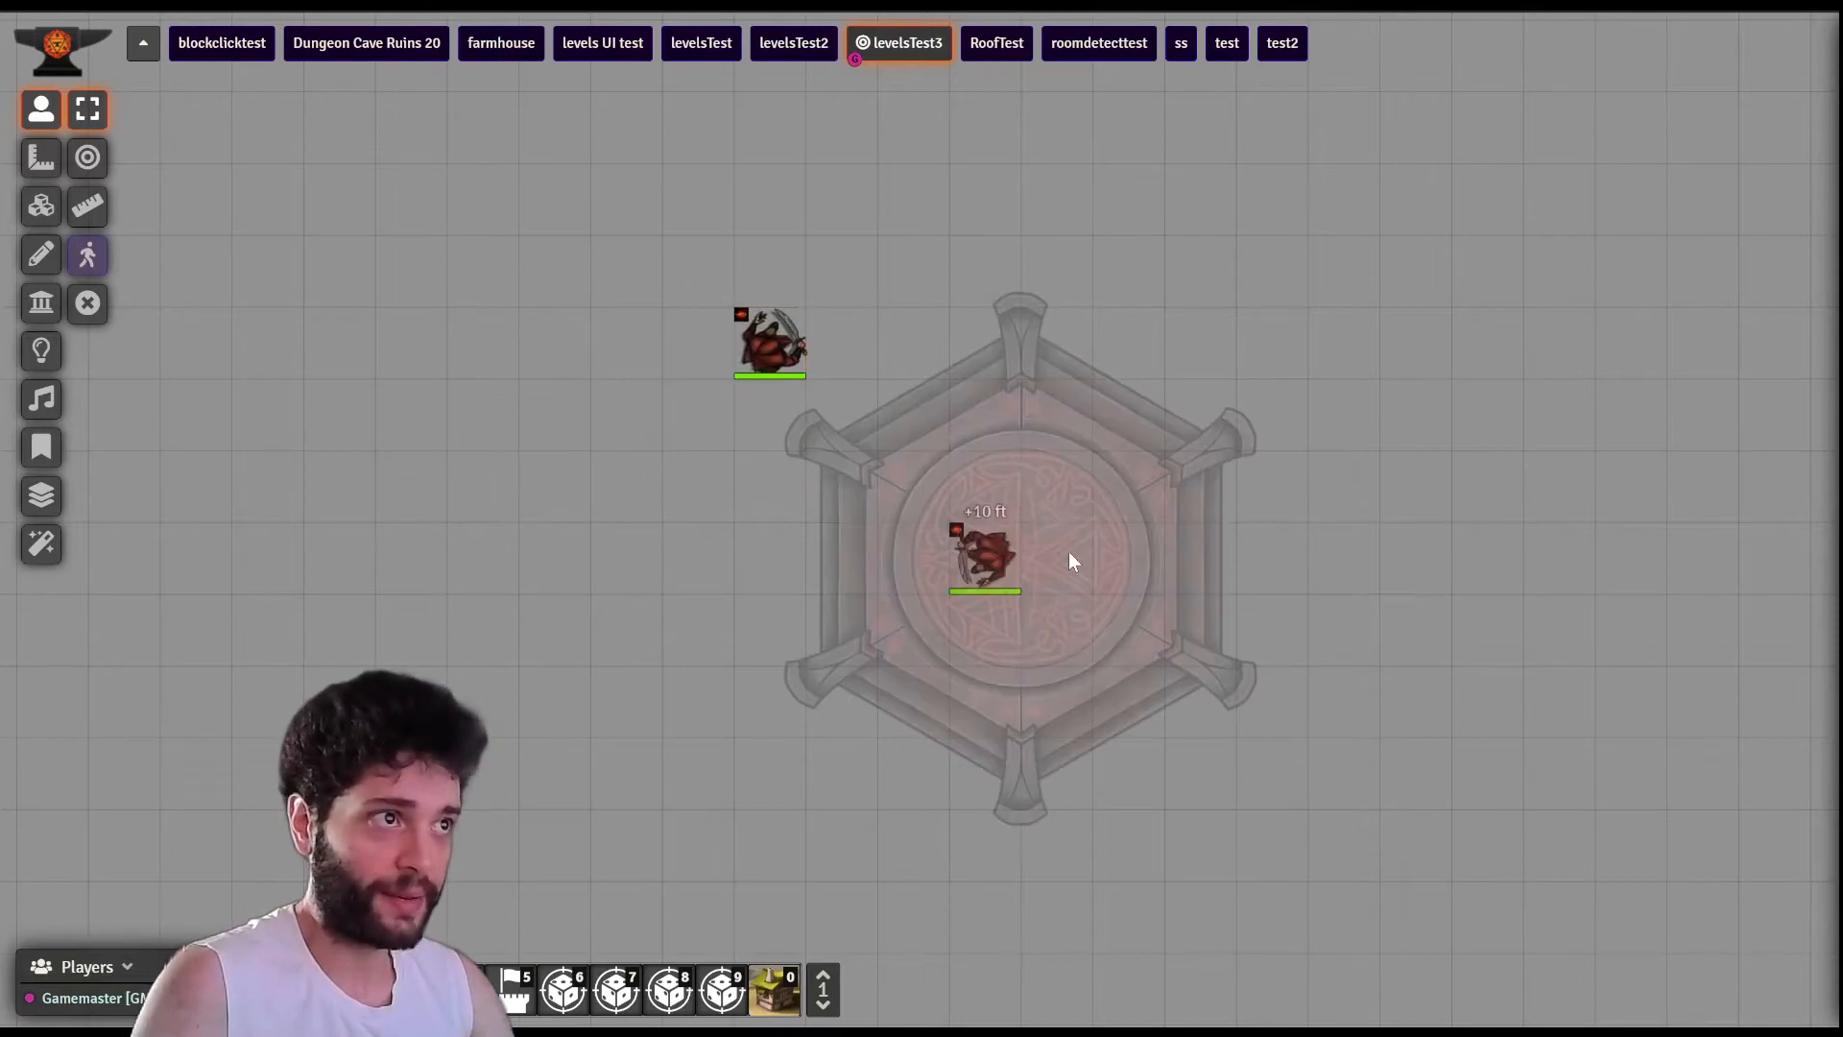
click(982, 562)
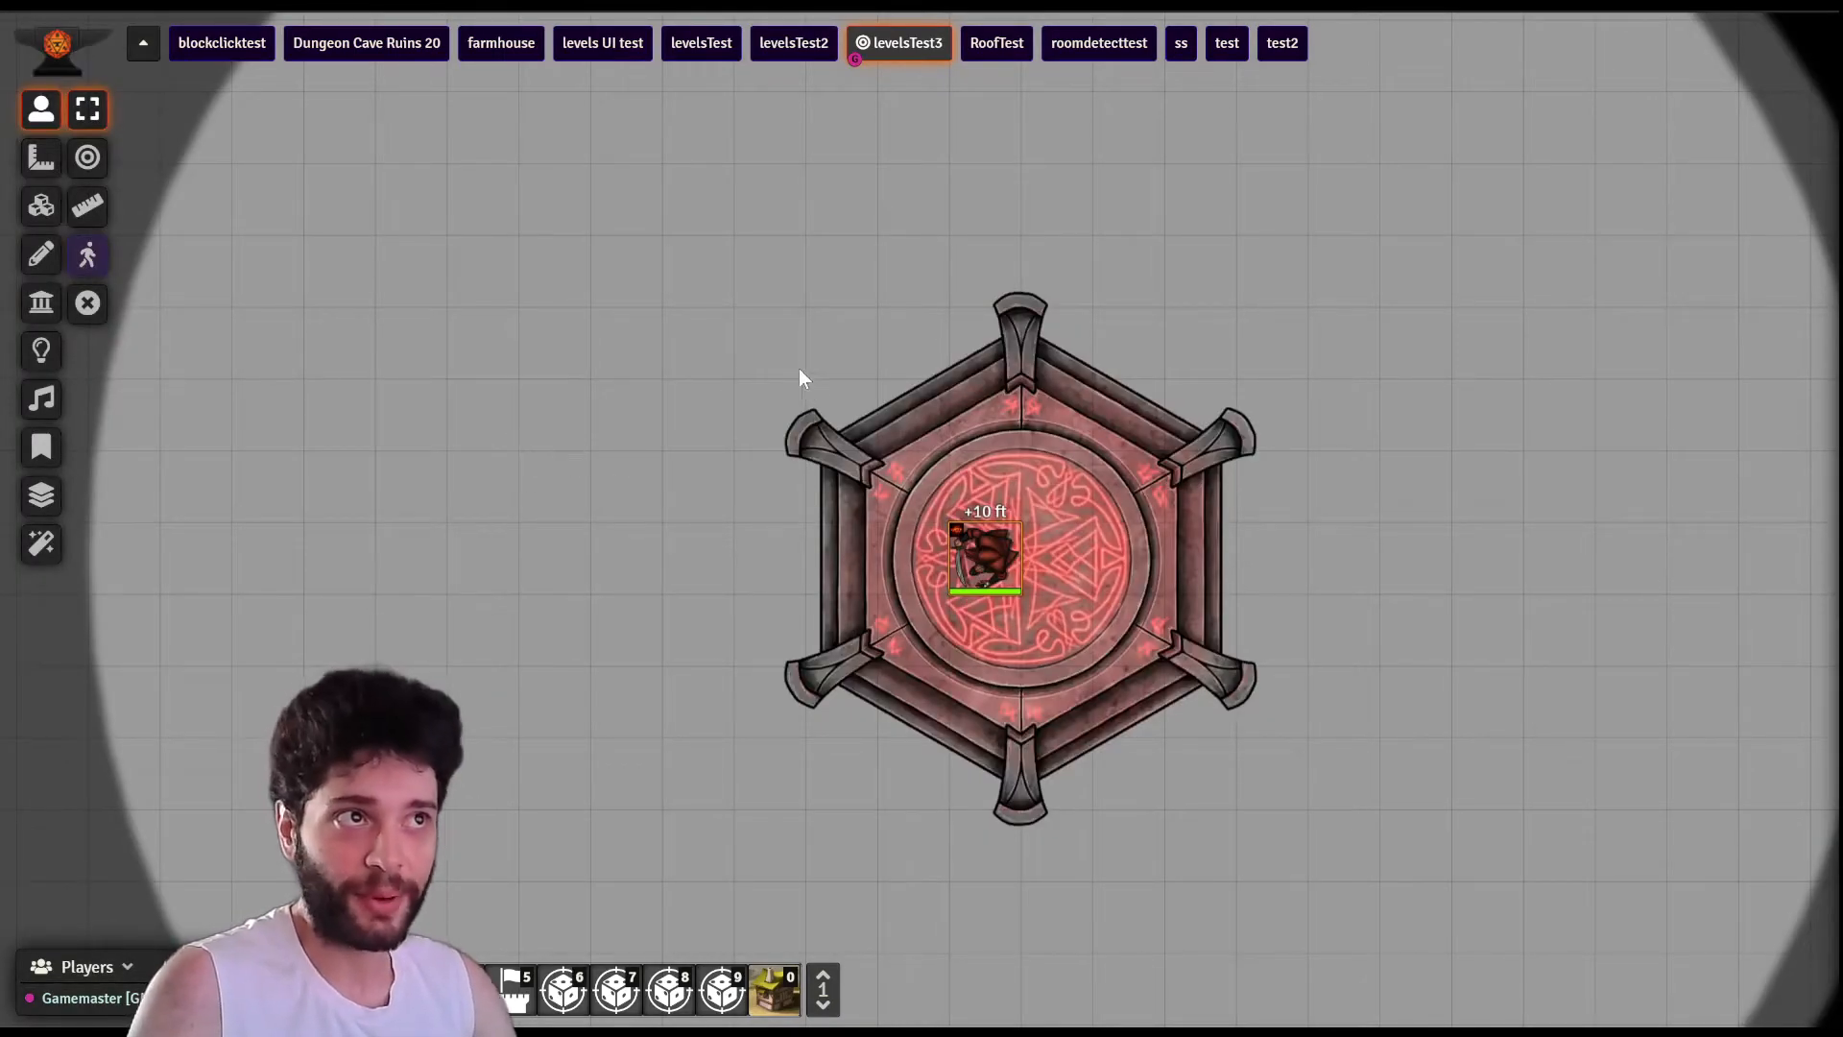
- Examine the wall-less tile's roof polygon over the relocated token in the tile's settings, and close them
click(43, 209)
click(1025, 480)
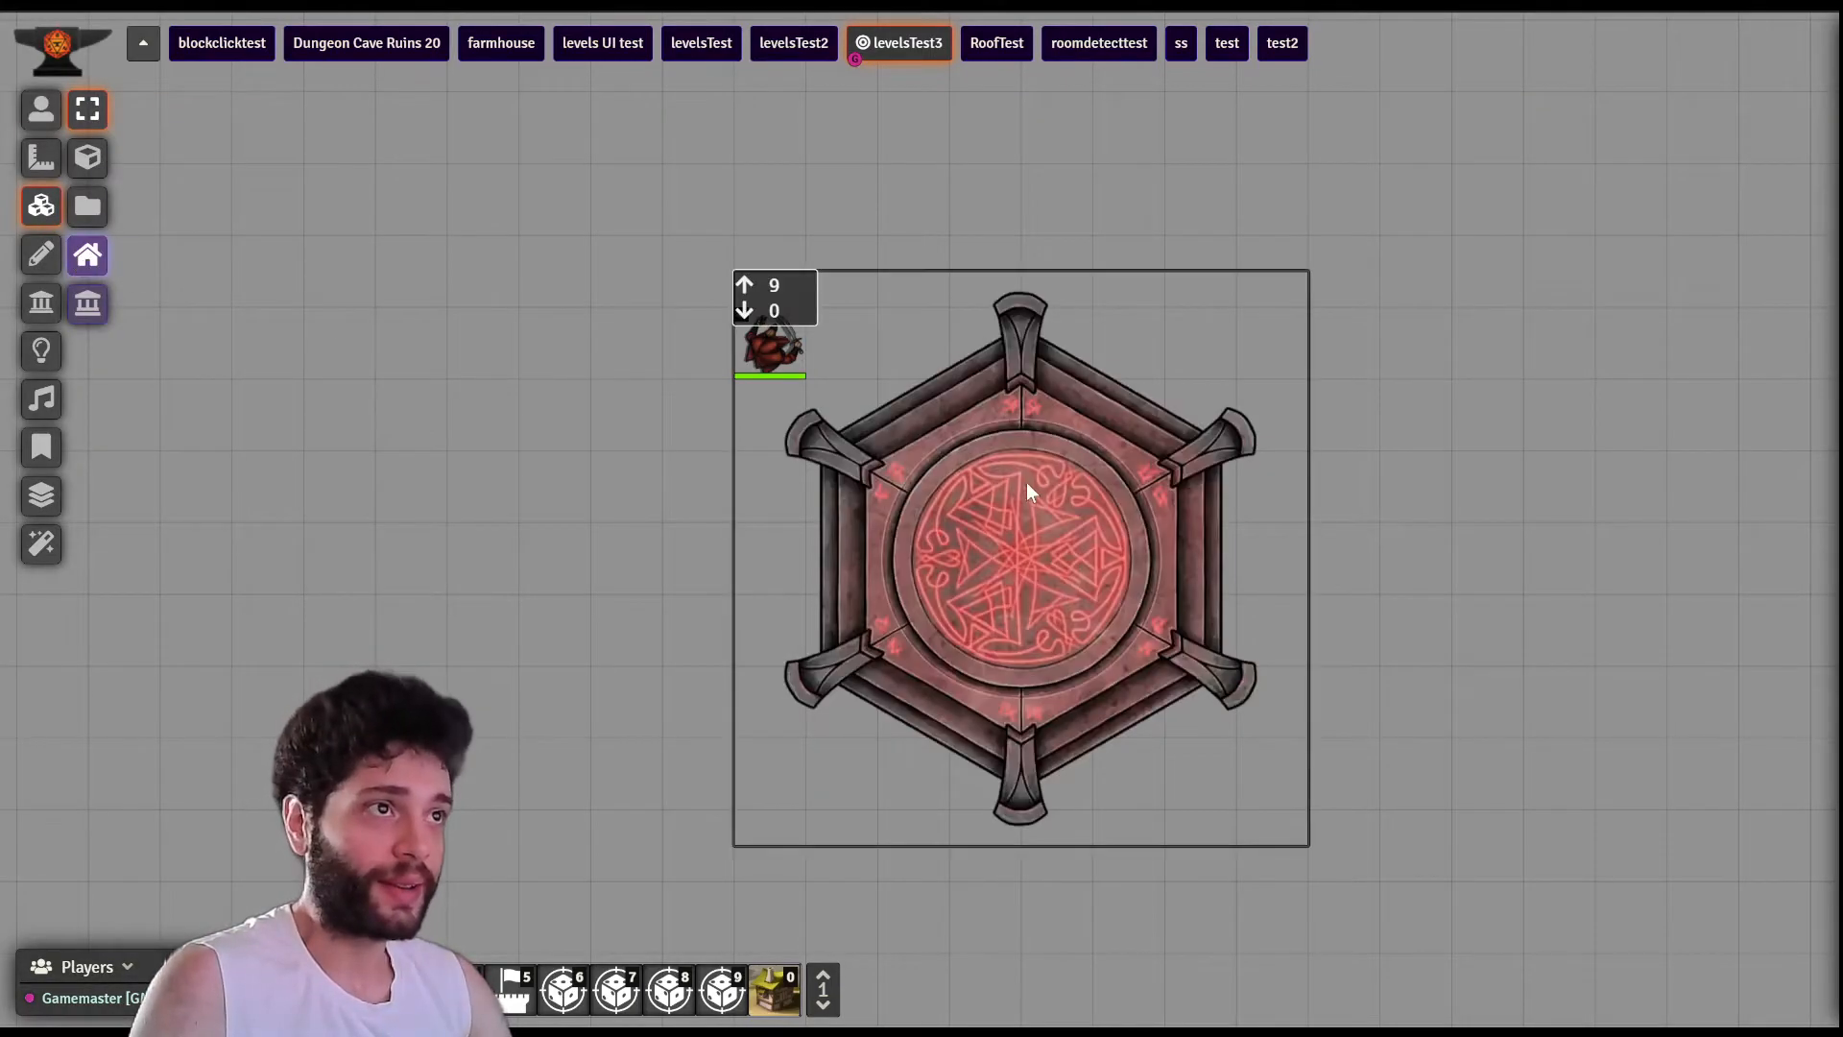
double_click(1028, 482)
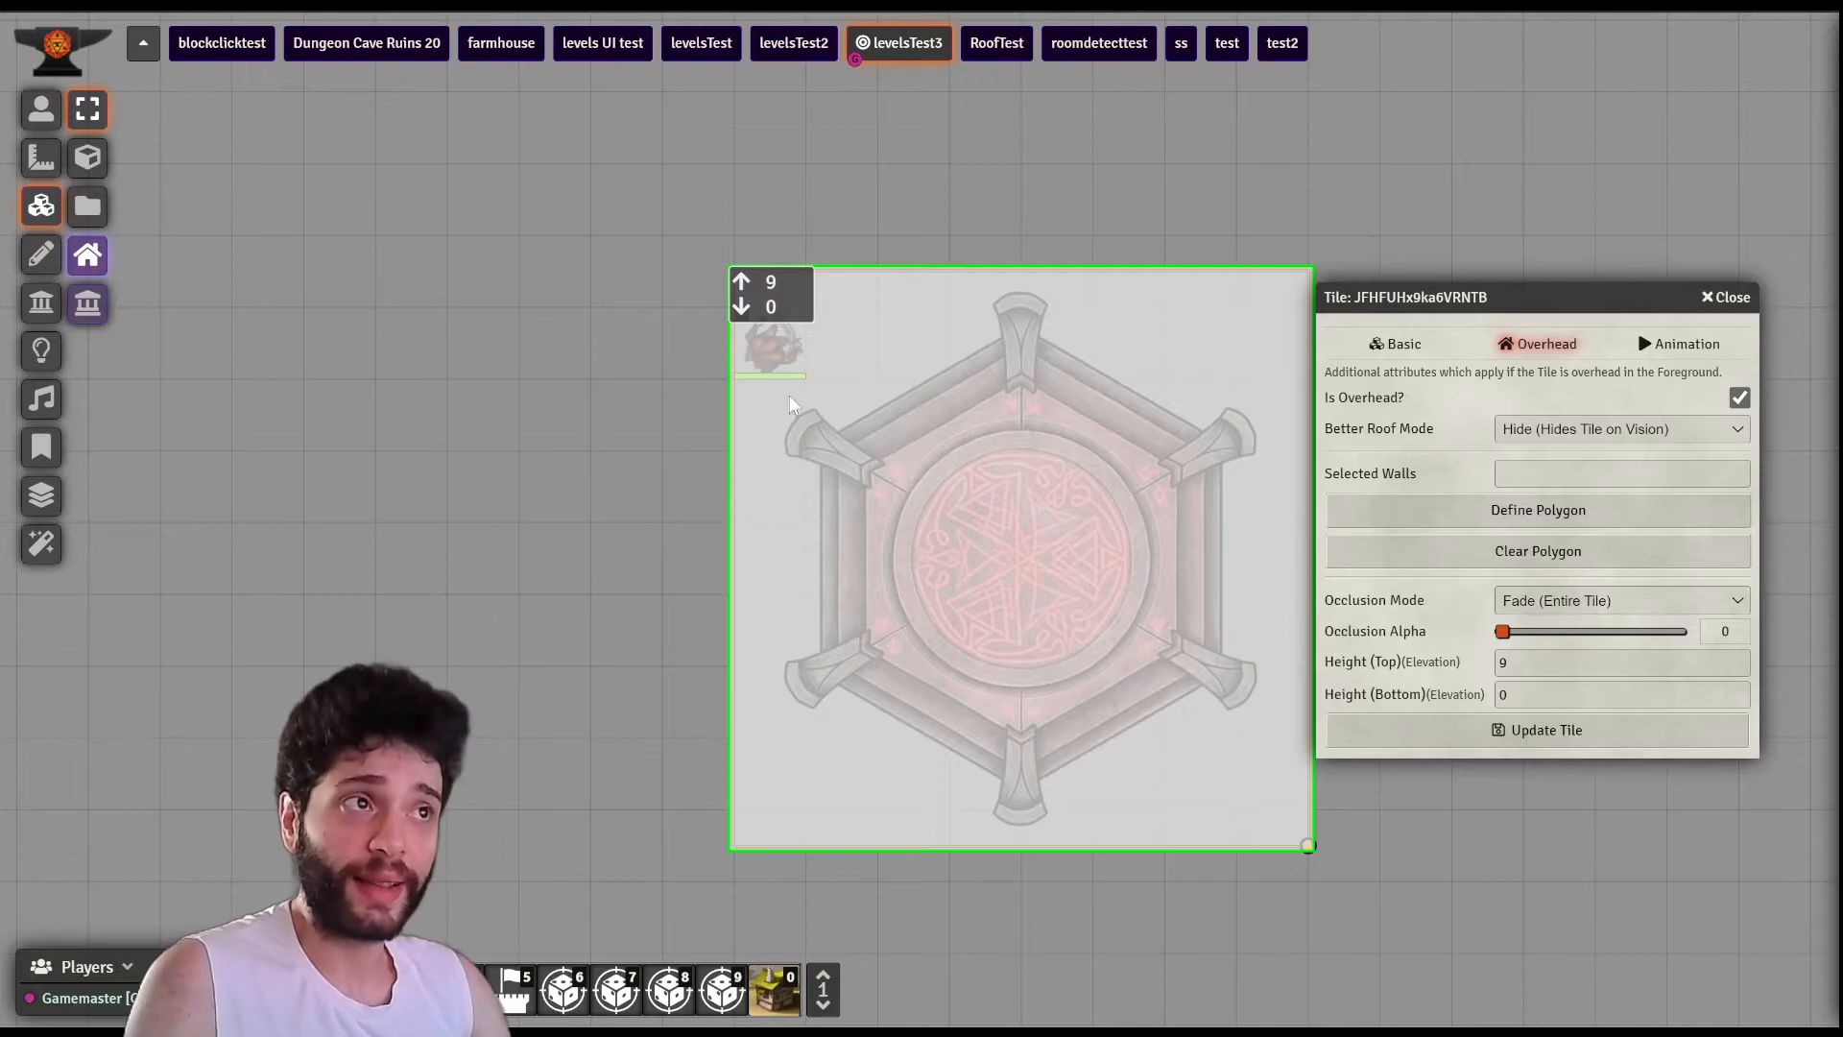
click(38, 303)
click(51, 499)
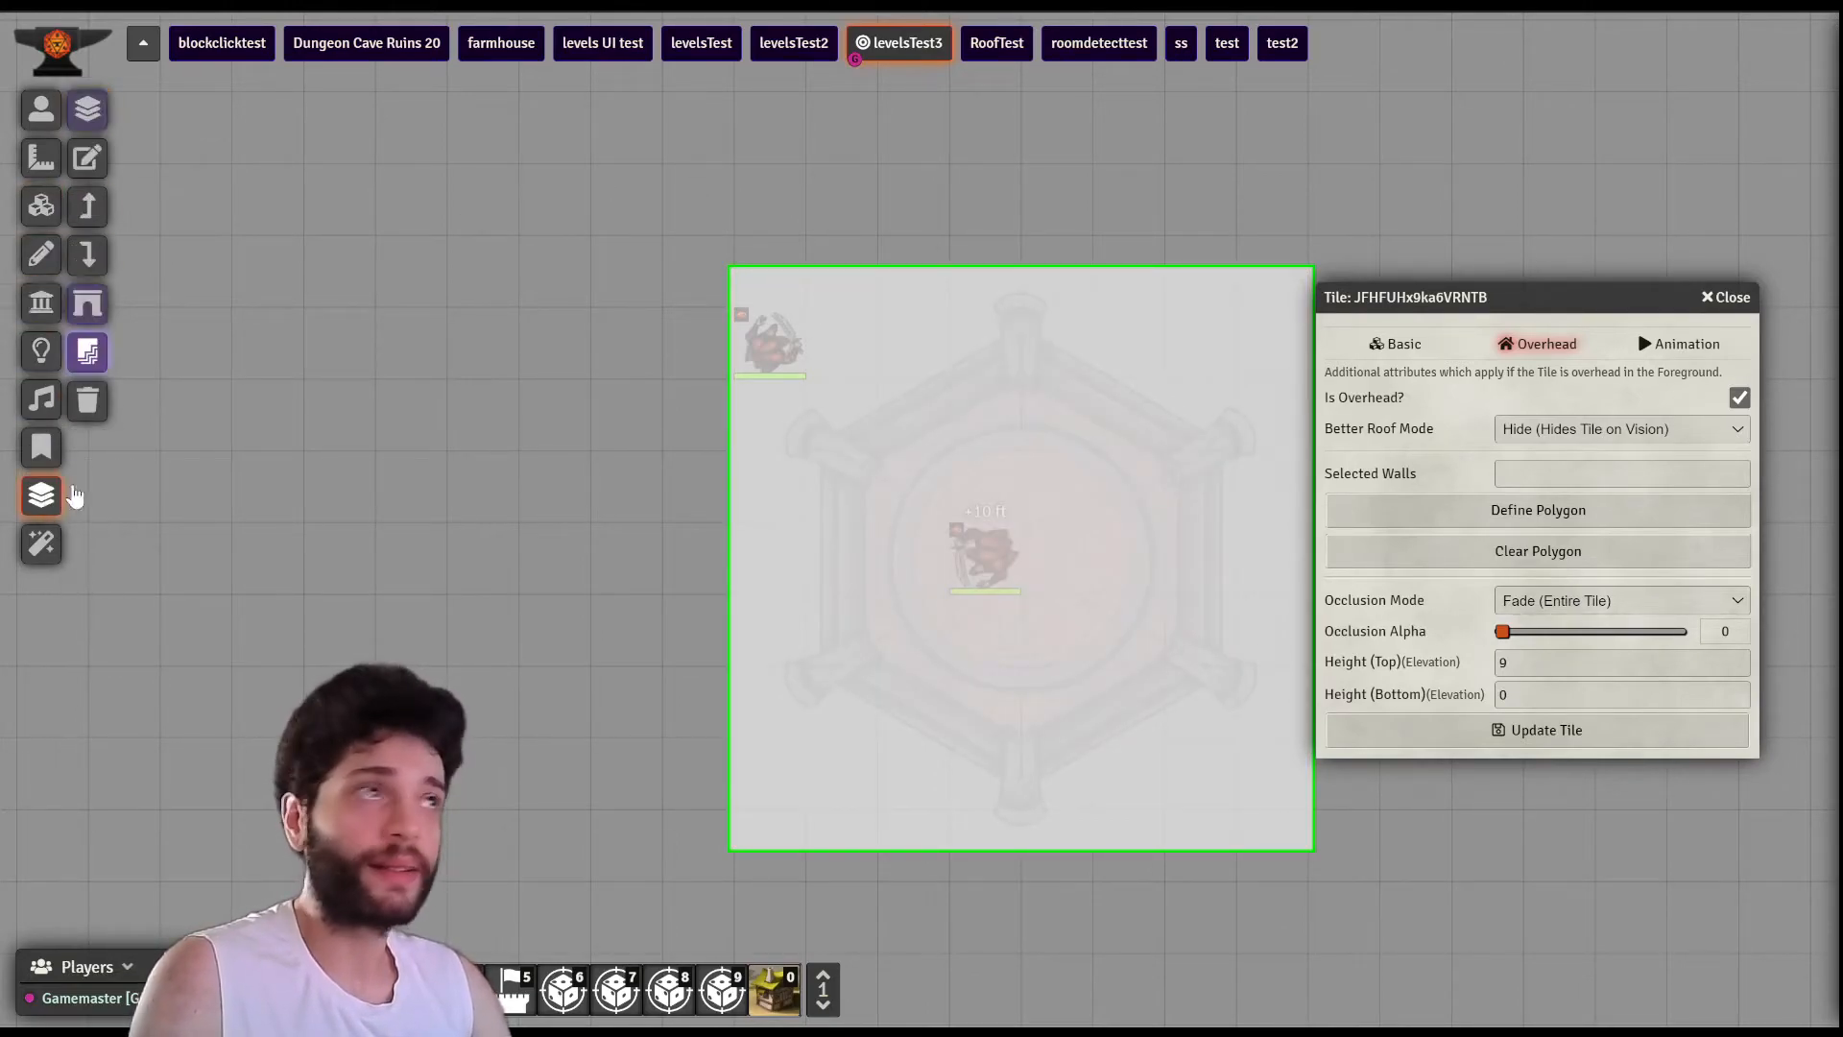
click(1714, 299)
- Show the Levels panel and draw a closed chain of six walls connecting the hexagonal tile's six outer corners on the ground floor
click(86, 113)
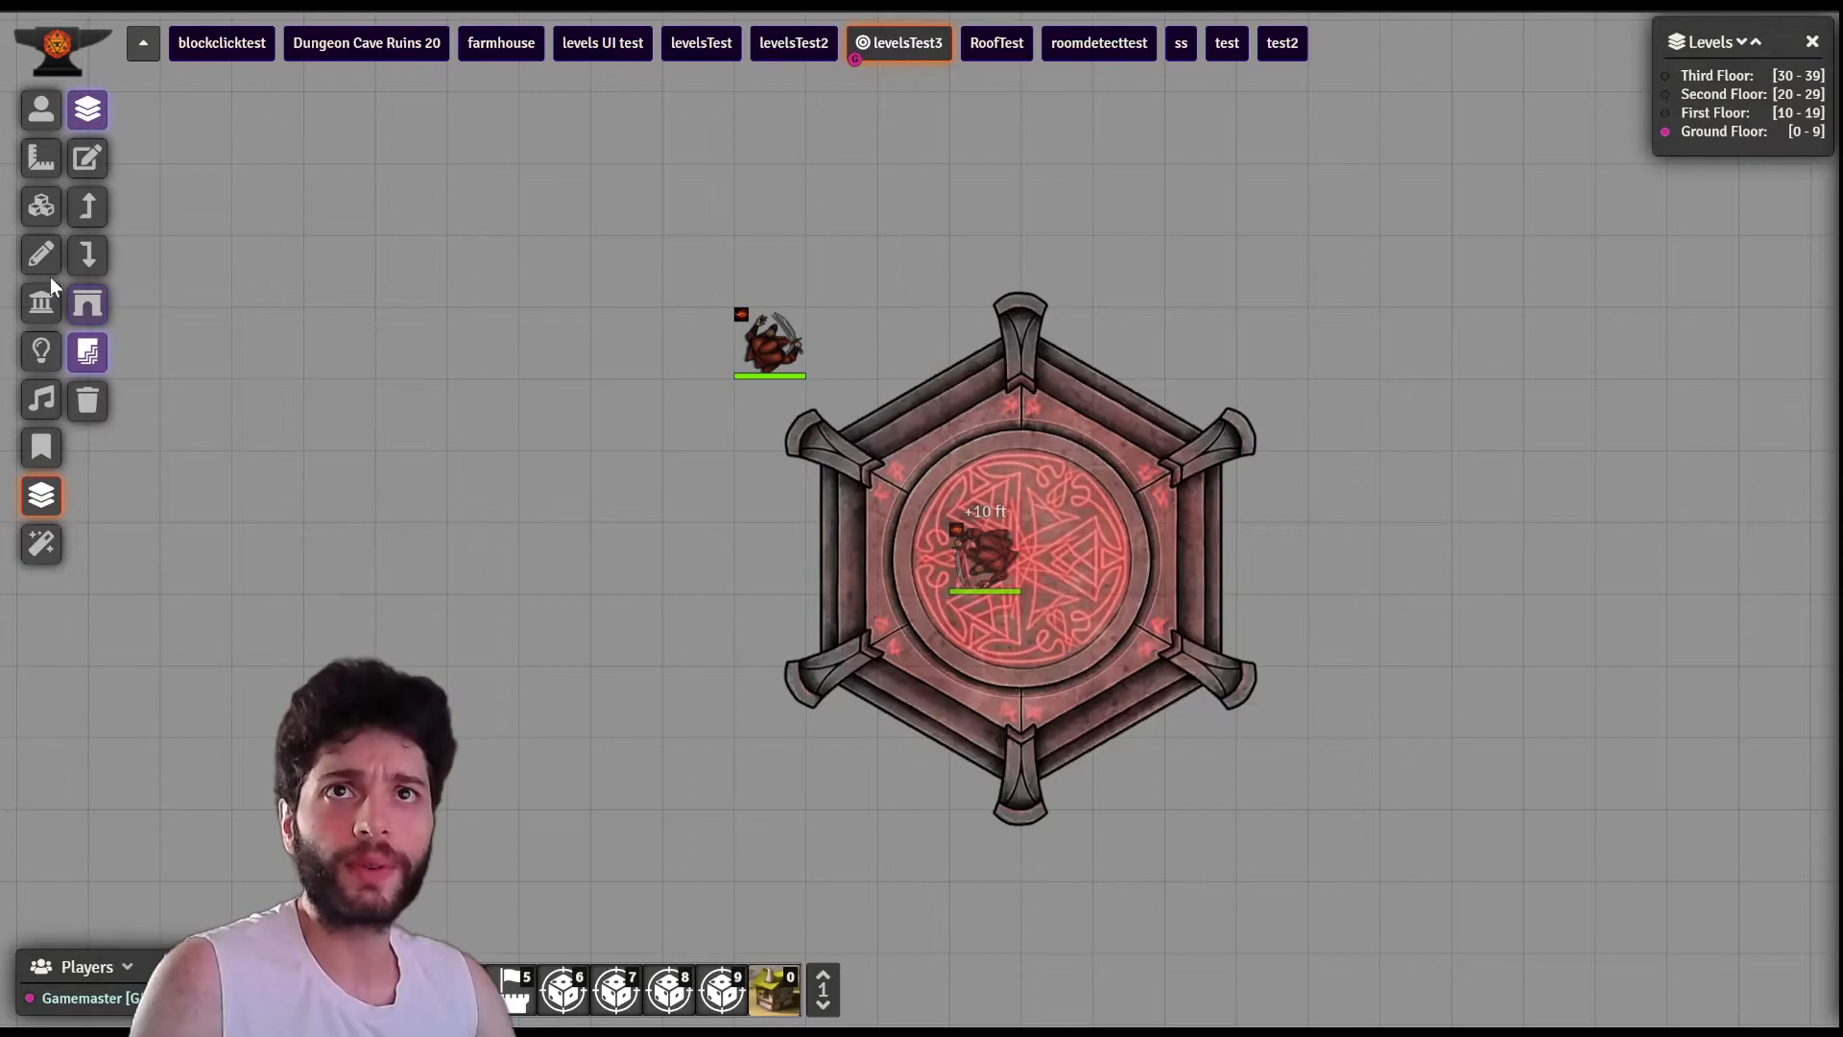
click(43, 299)
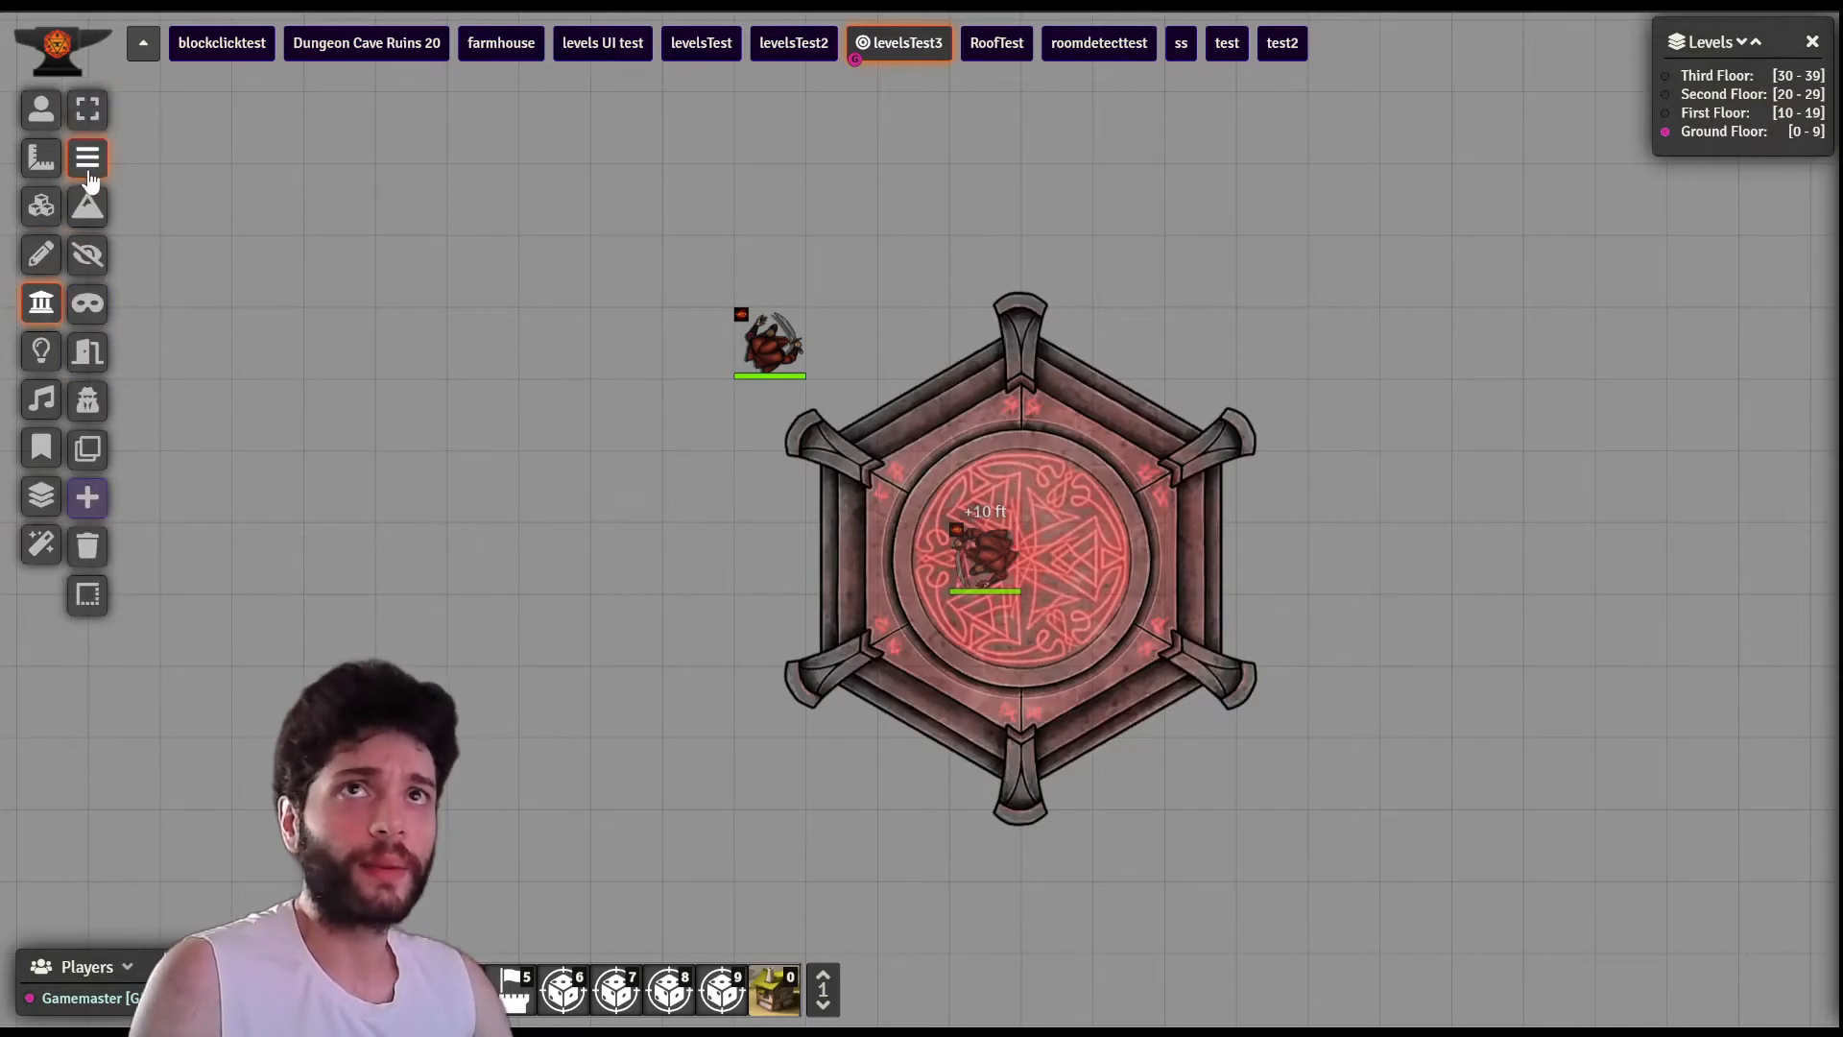
click(1021, 343)
click(1208, 451)
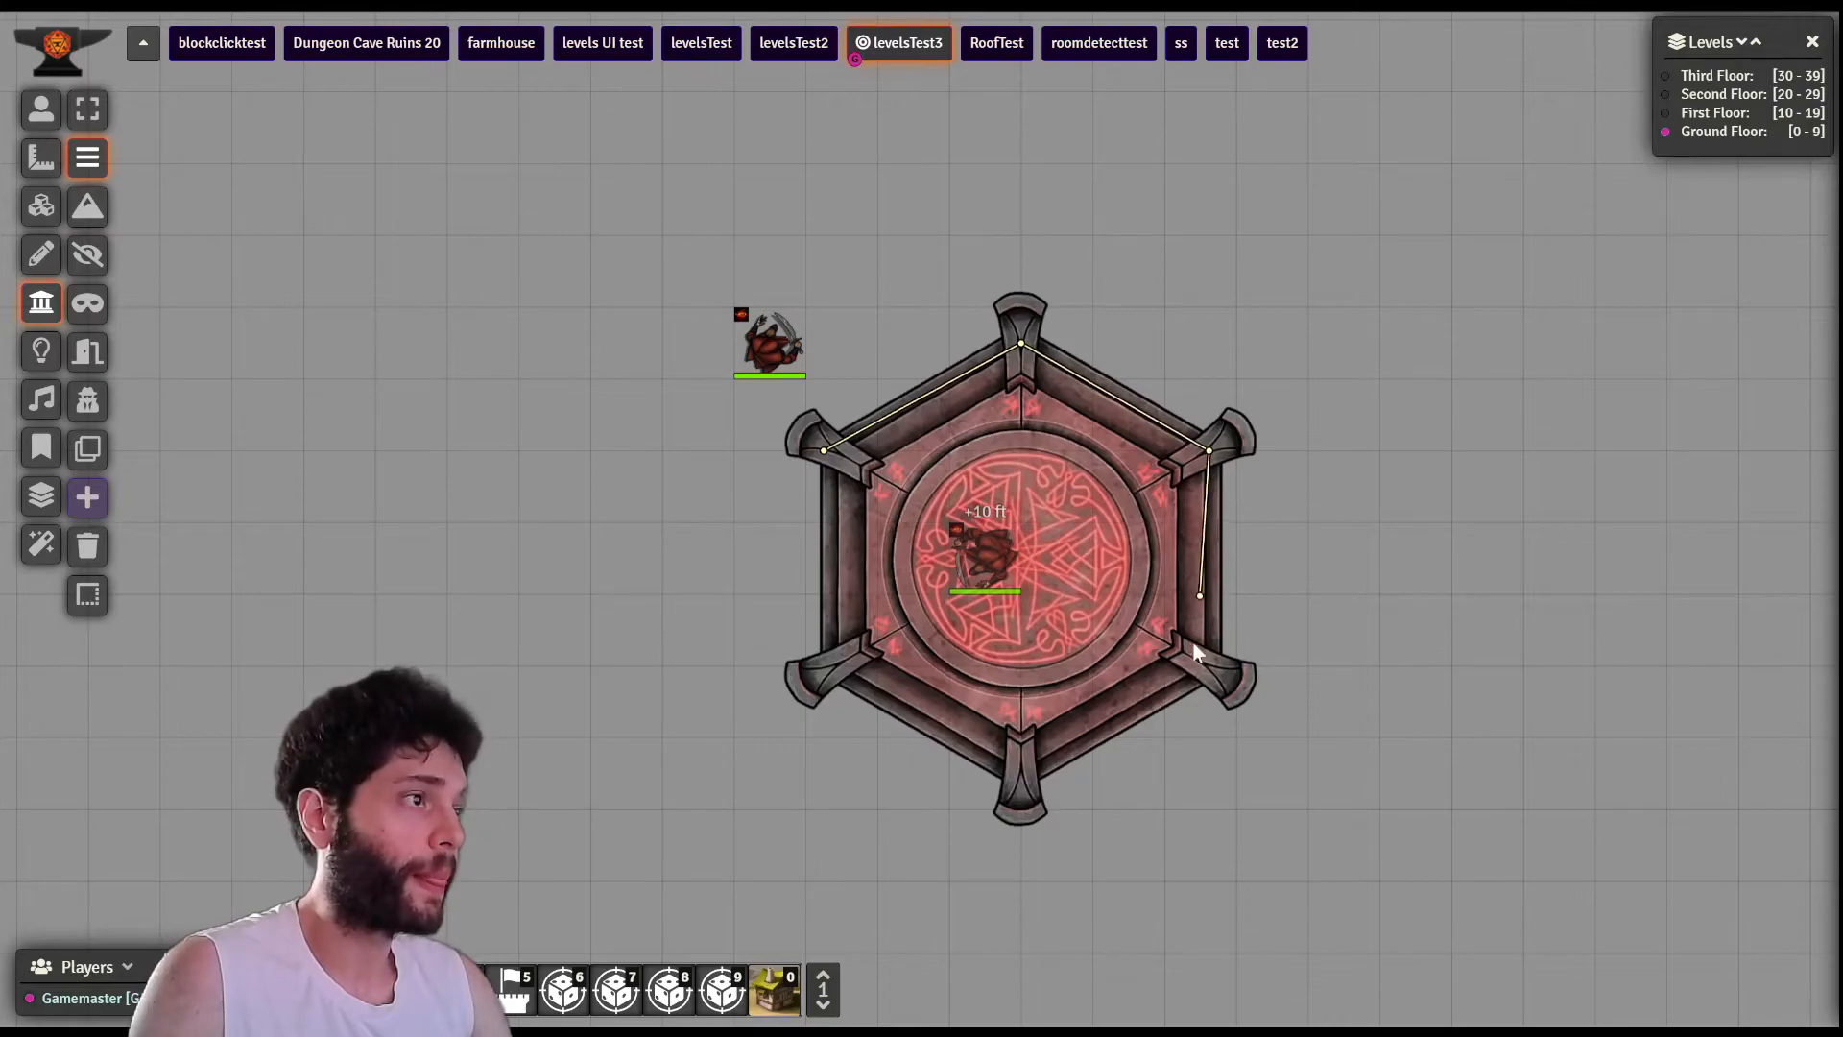
click(1208, 665)
click(1022, 762)
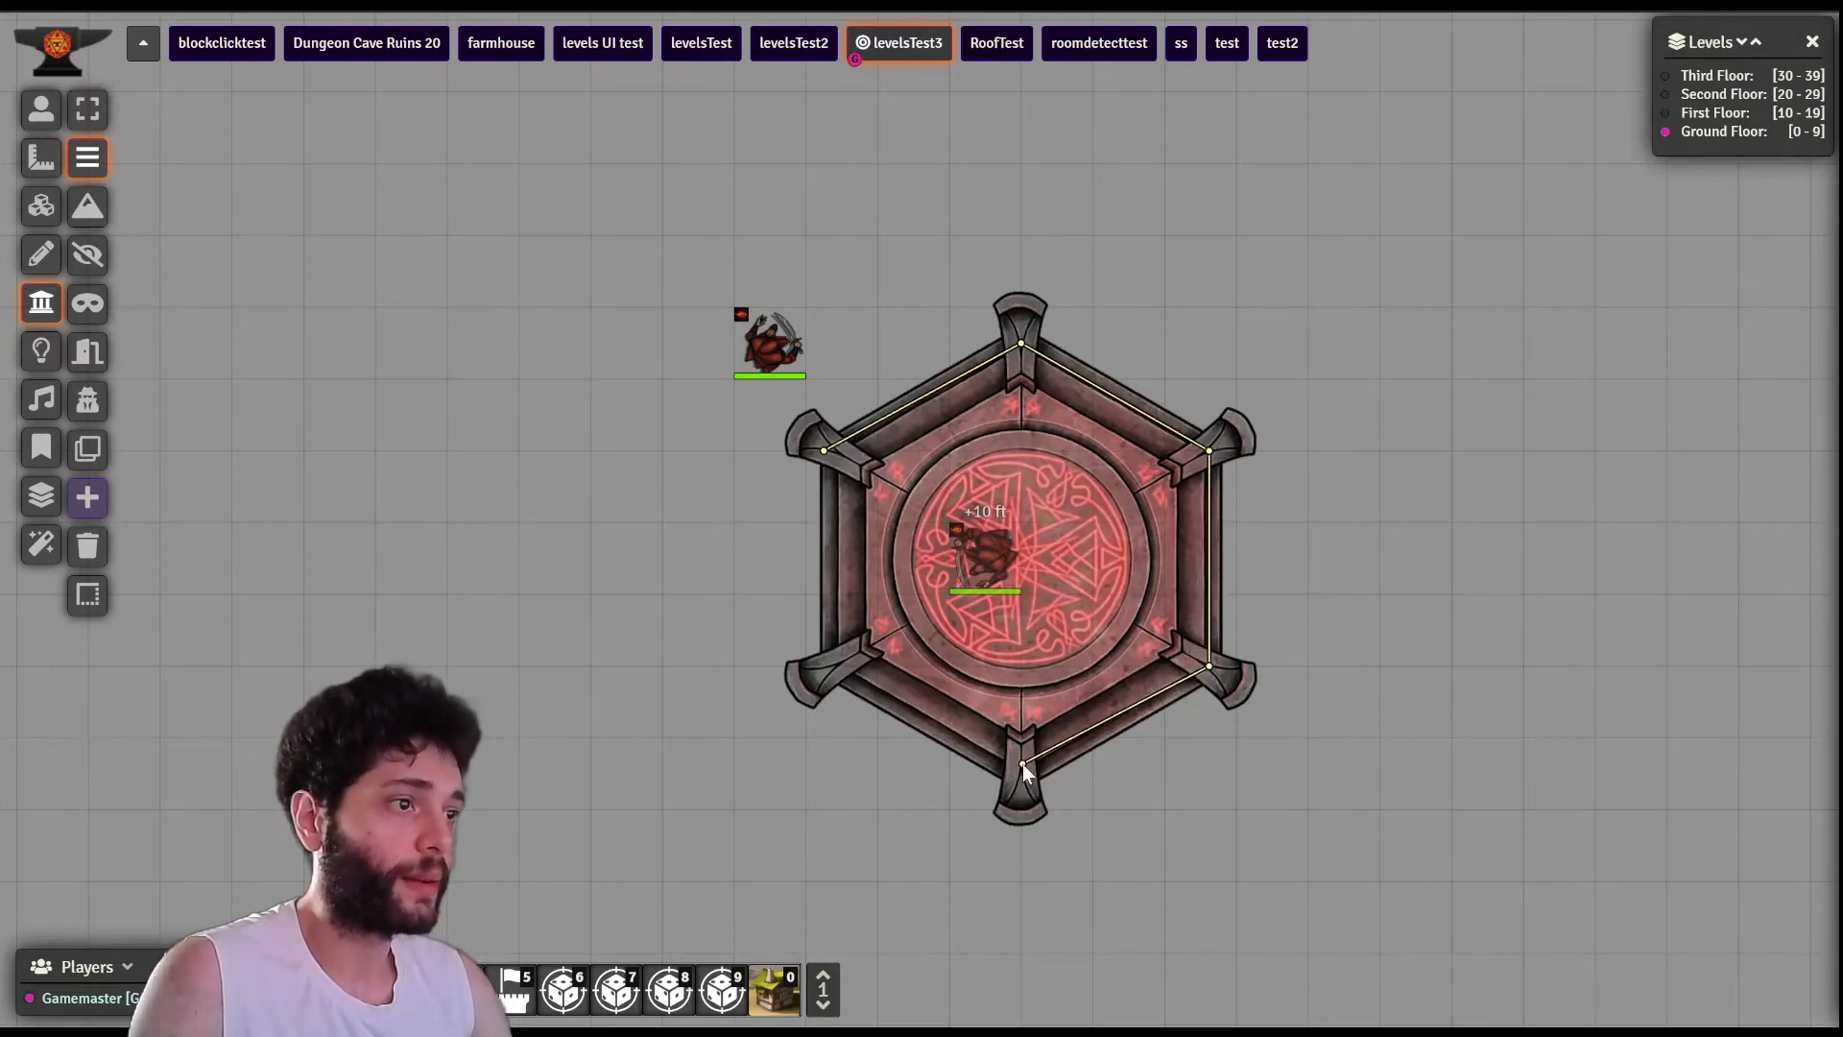
click(831, 665)
click(811, 457)
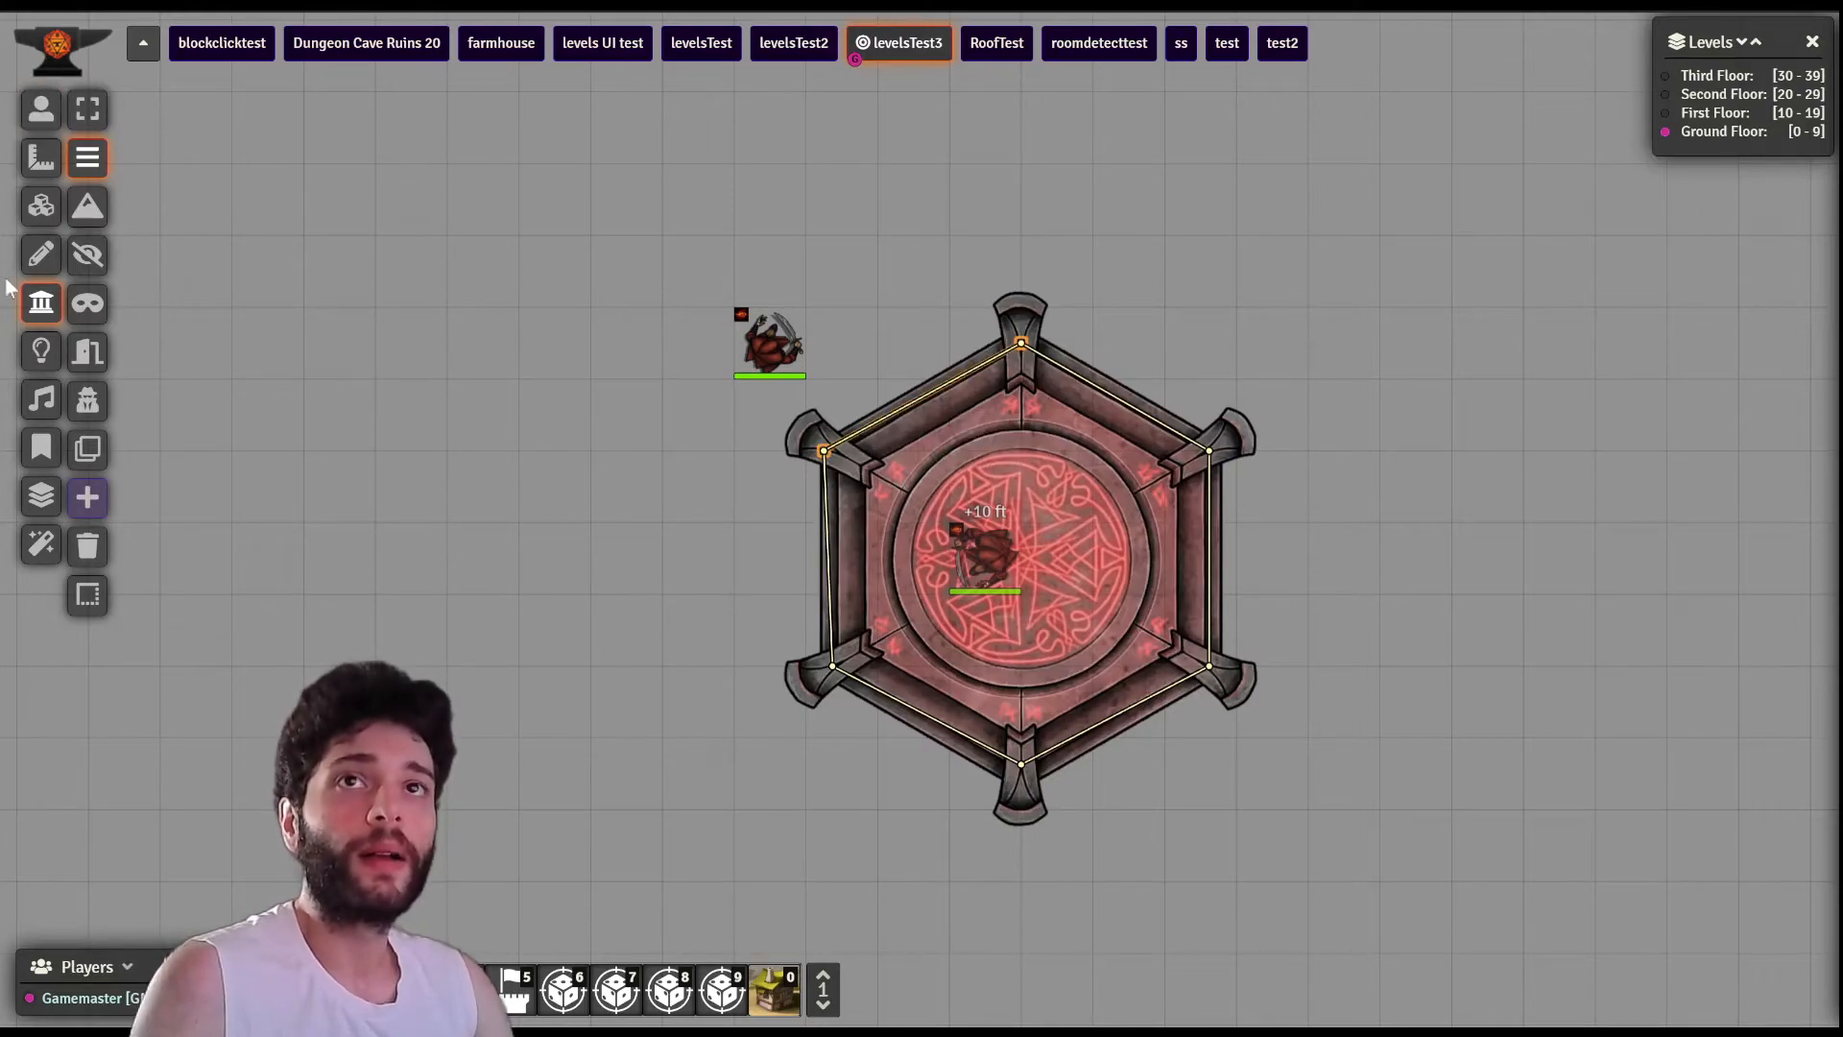
- Check the tile's roof polygon formed by the new outer walls in its settings, and close them
click(52, 221)
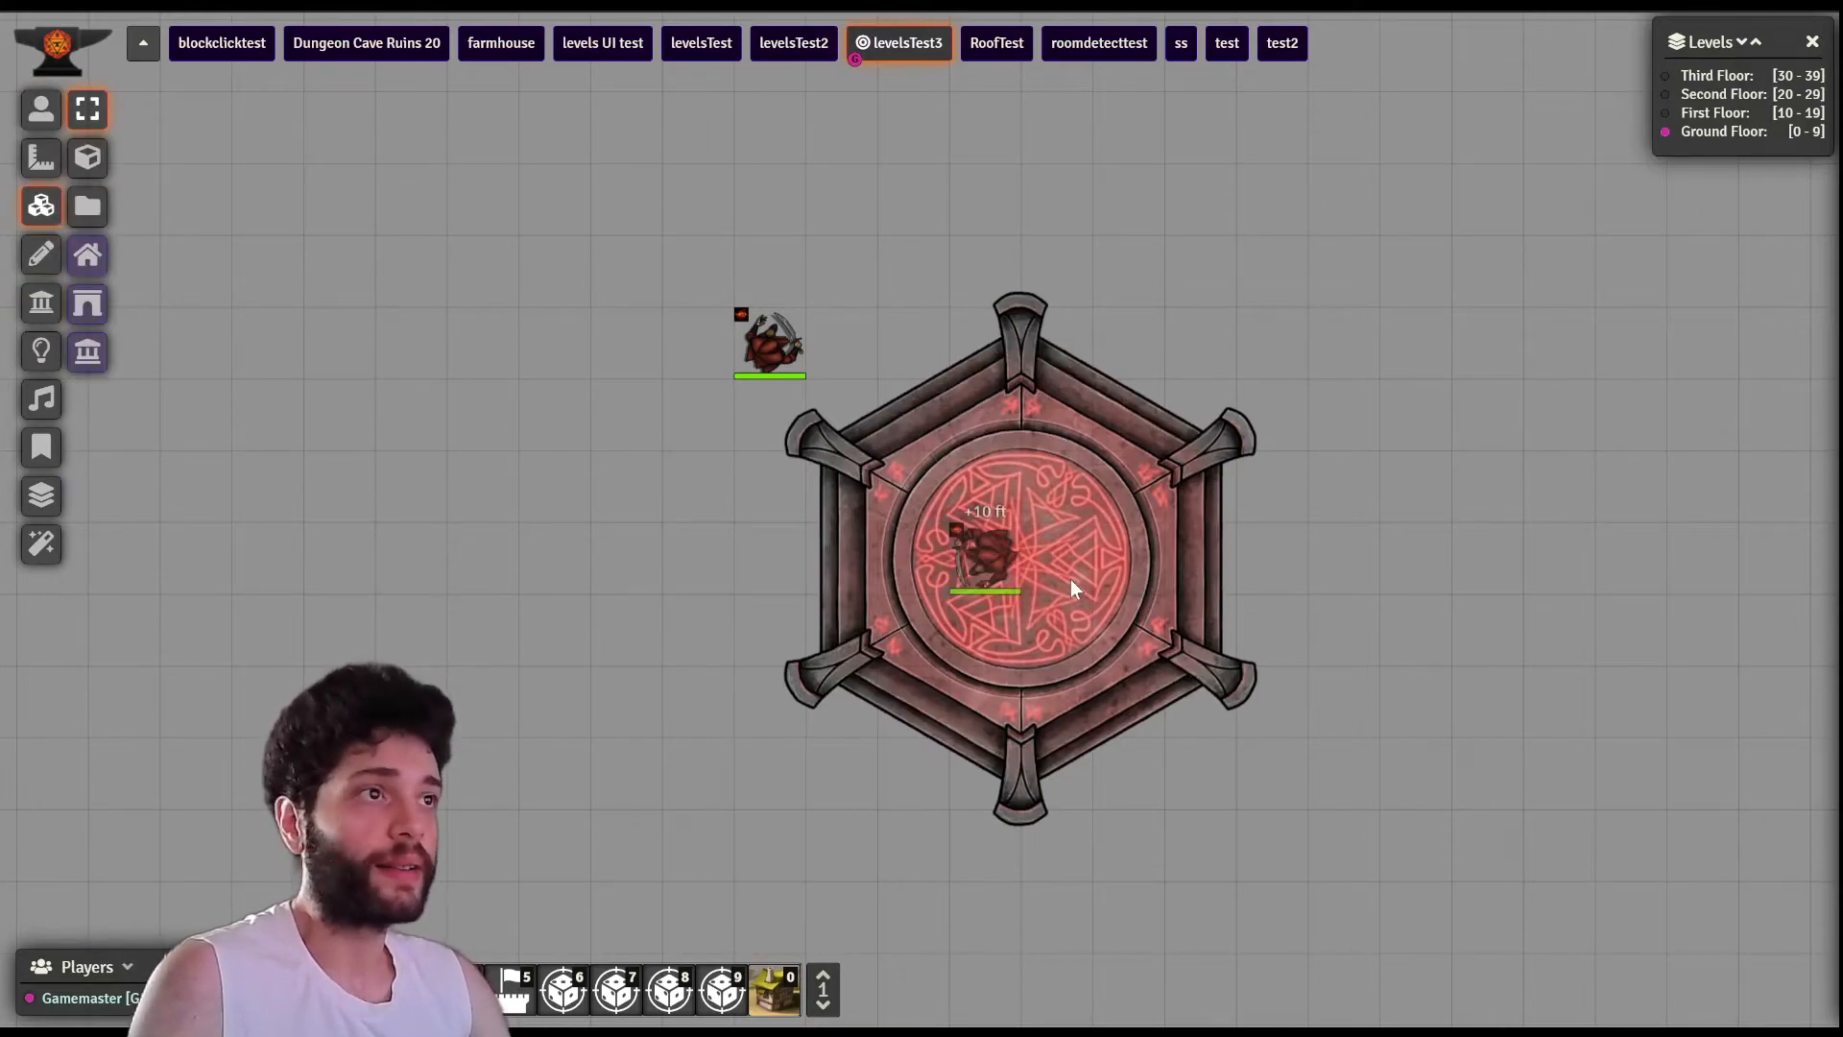
click(87, 254)
double_click(1093, 516)
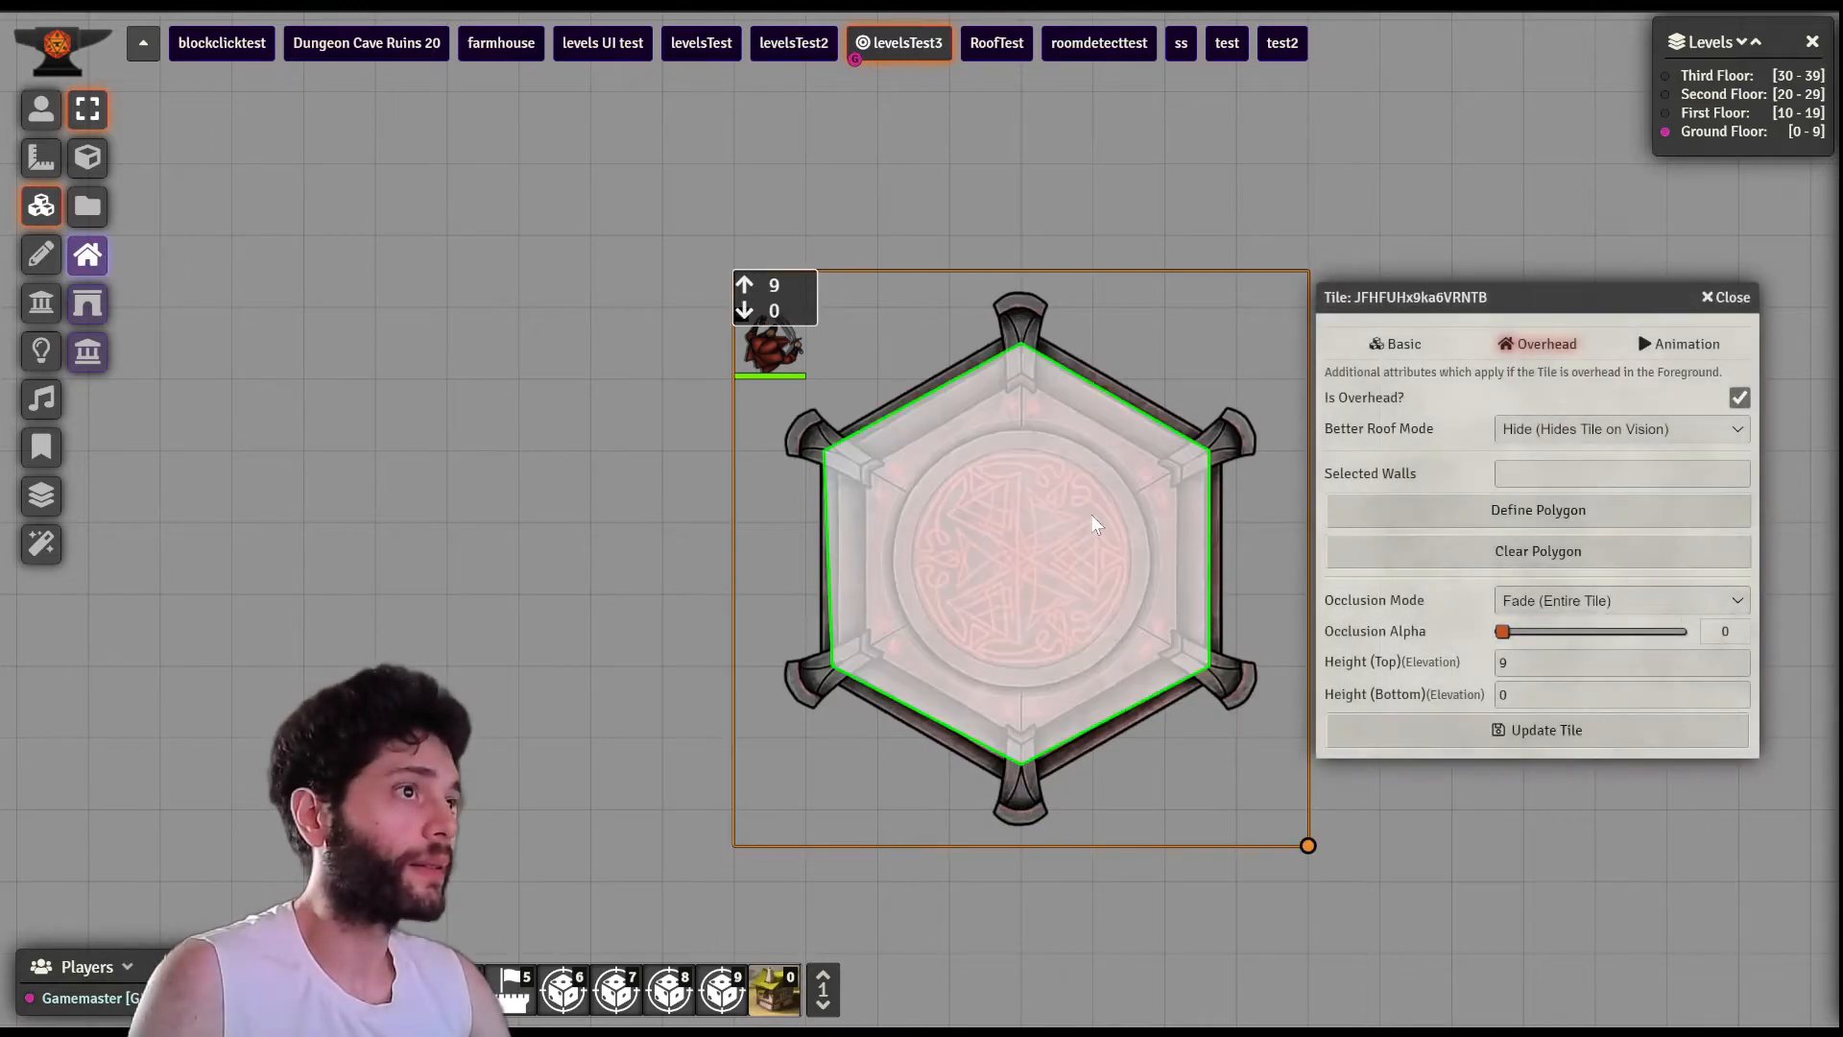
click(1727, 297)
- Hide the Levels panel, move the ground-level Cultist token outside the tile's square bounds, and check its visibility from the elevated token
click(1813, 42)
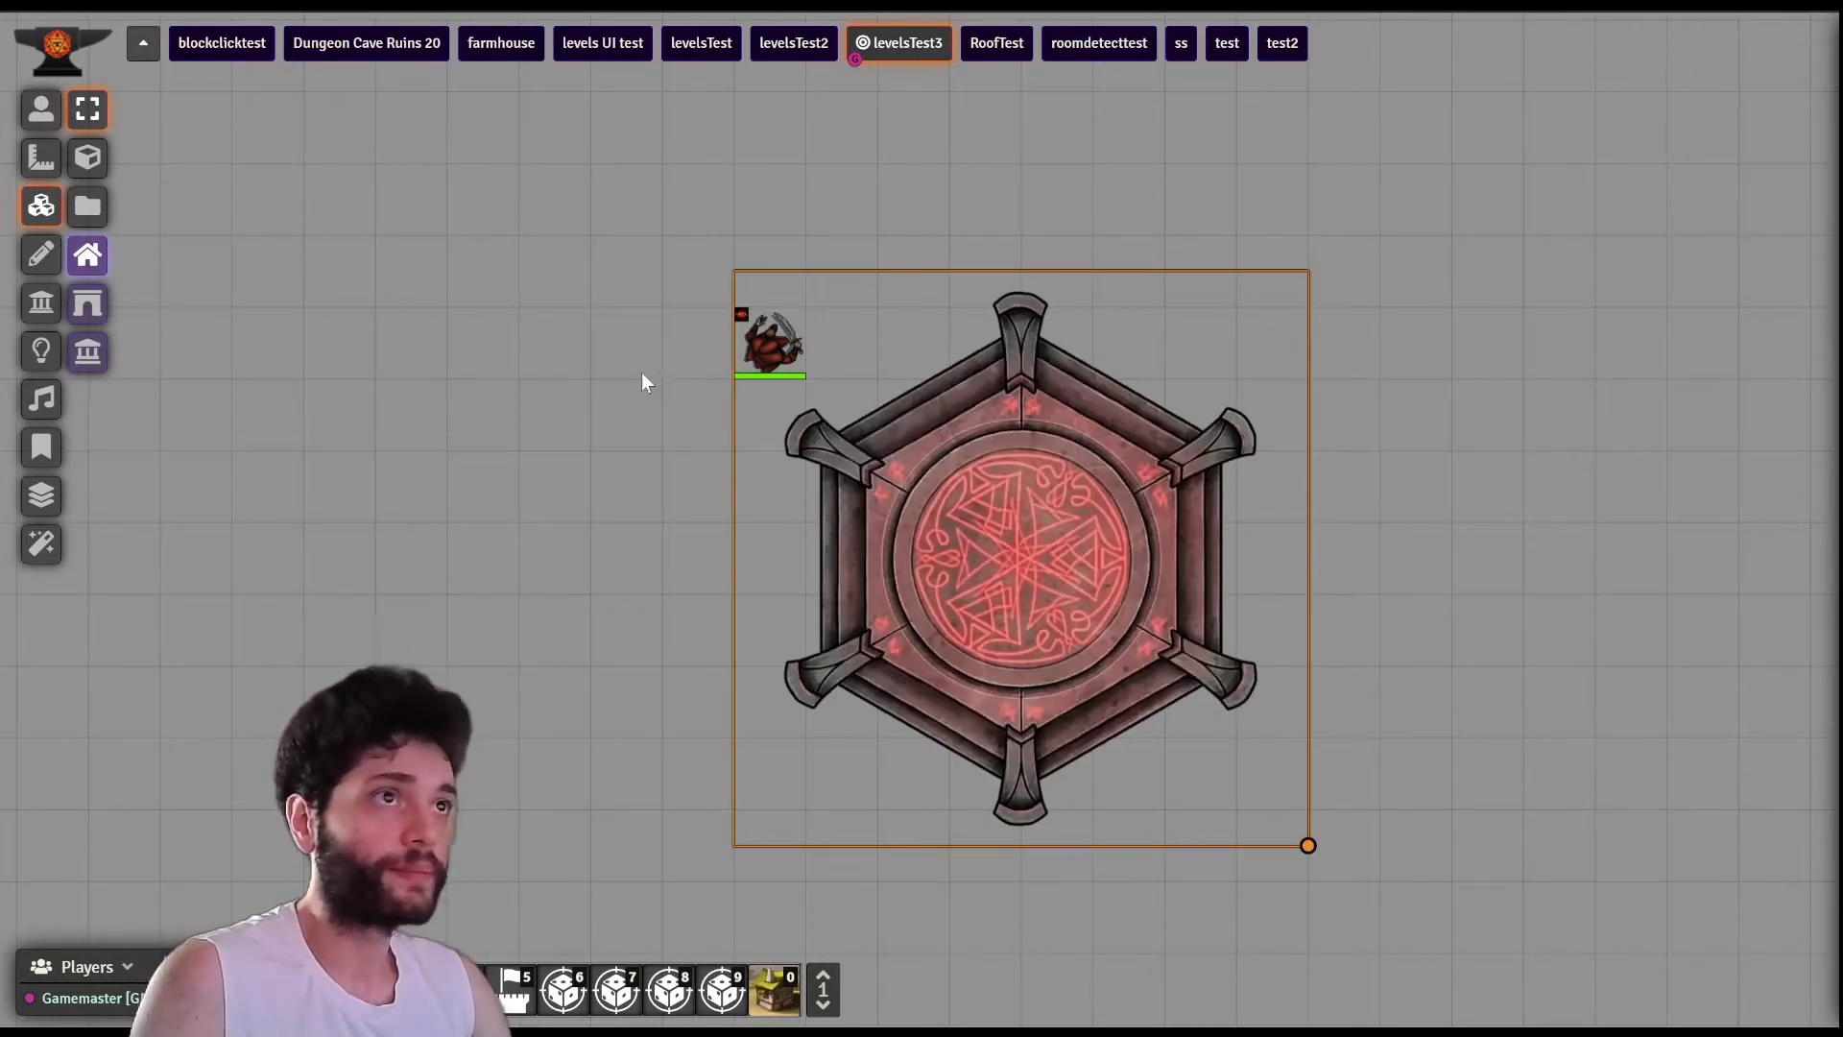
click(40, 103)
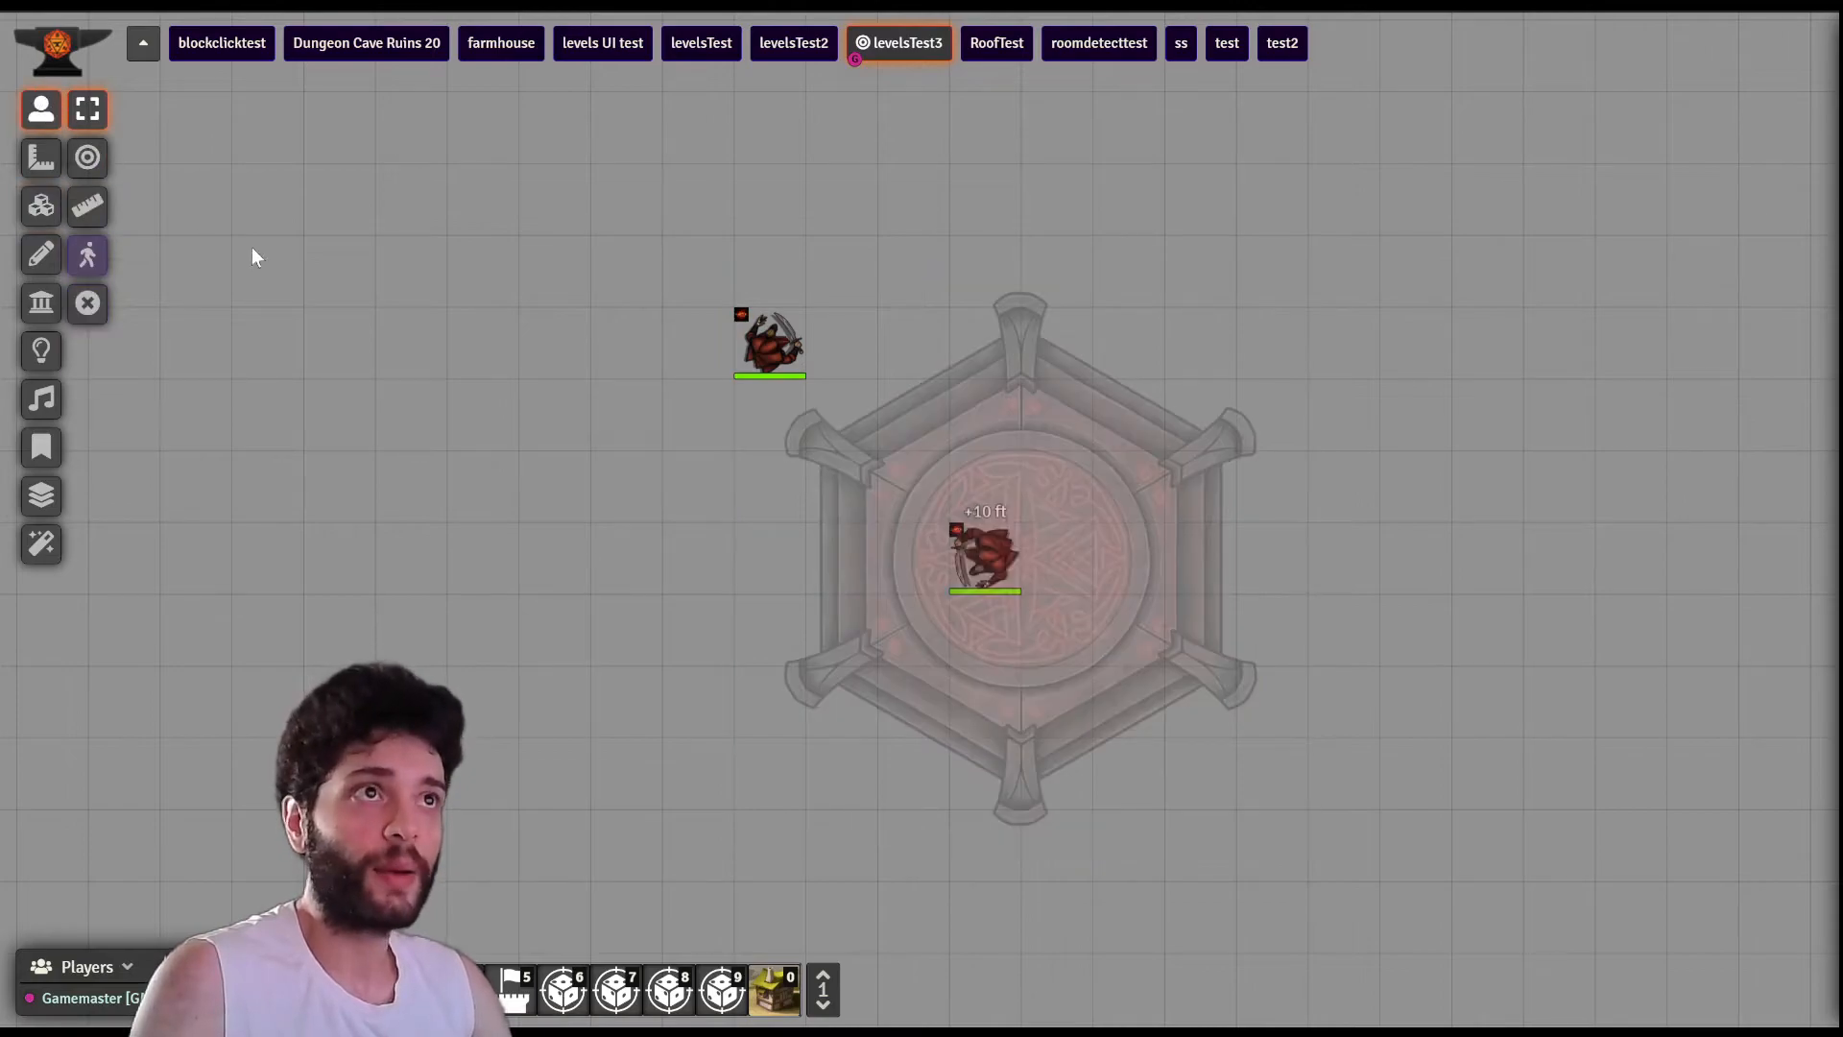
click(1008, 559)
click(712, 340)
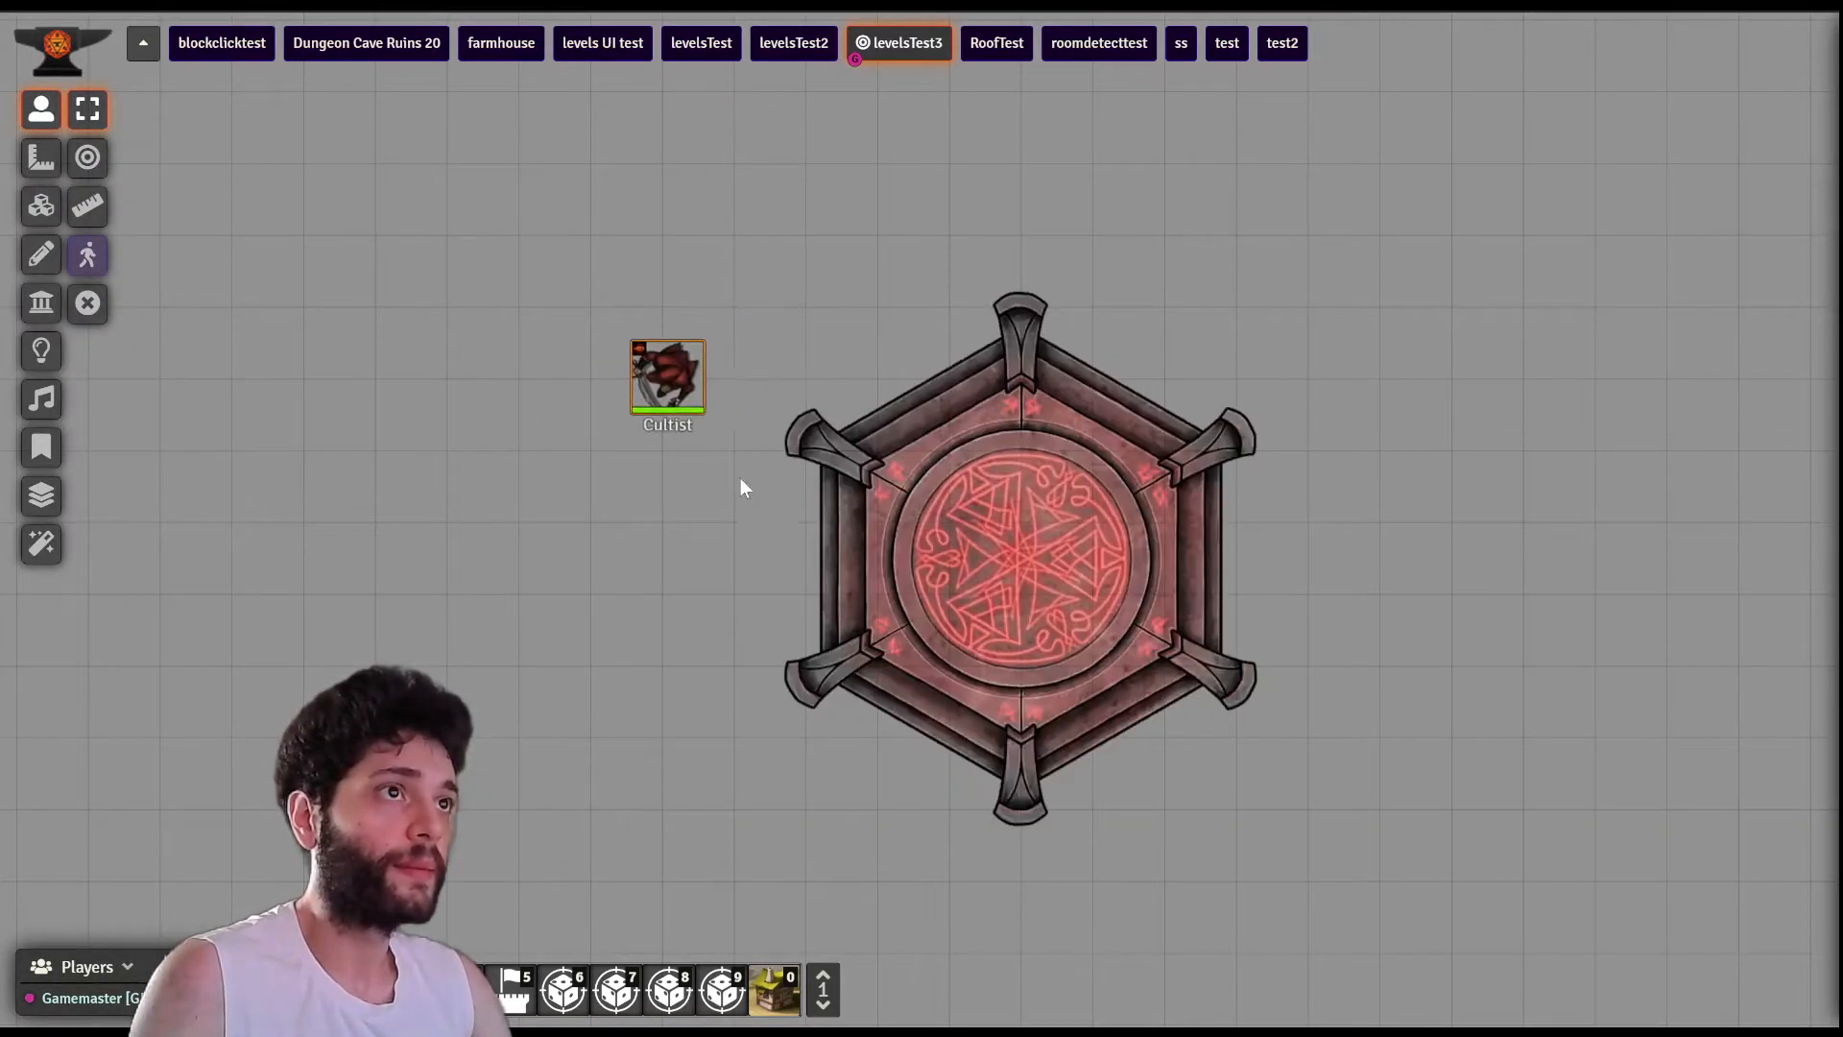
click(999, 559)
- Move the outside Cultist token back inside the tile's square bounds, above the hexagon's upper-left corner, and check it from the elevated token
drag(538, 429, 843, 341)
click(1003, 564)
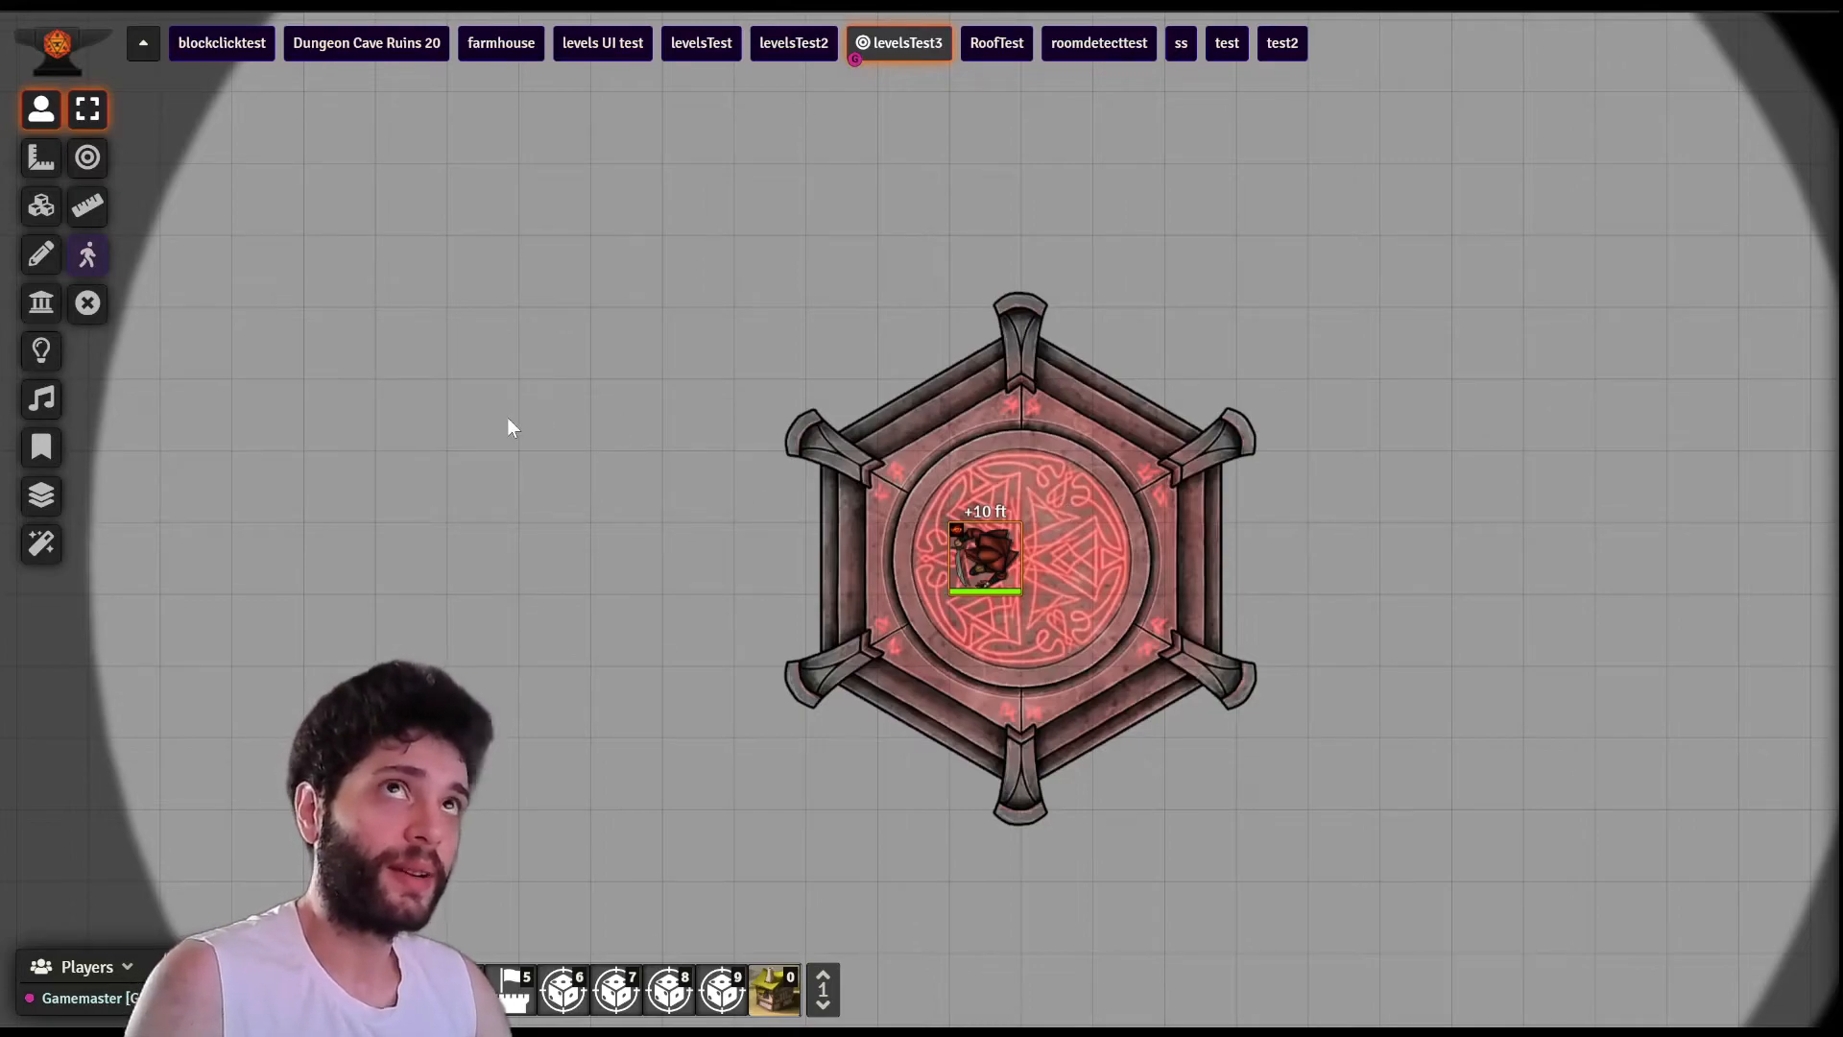
click(586, 421)
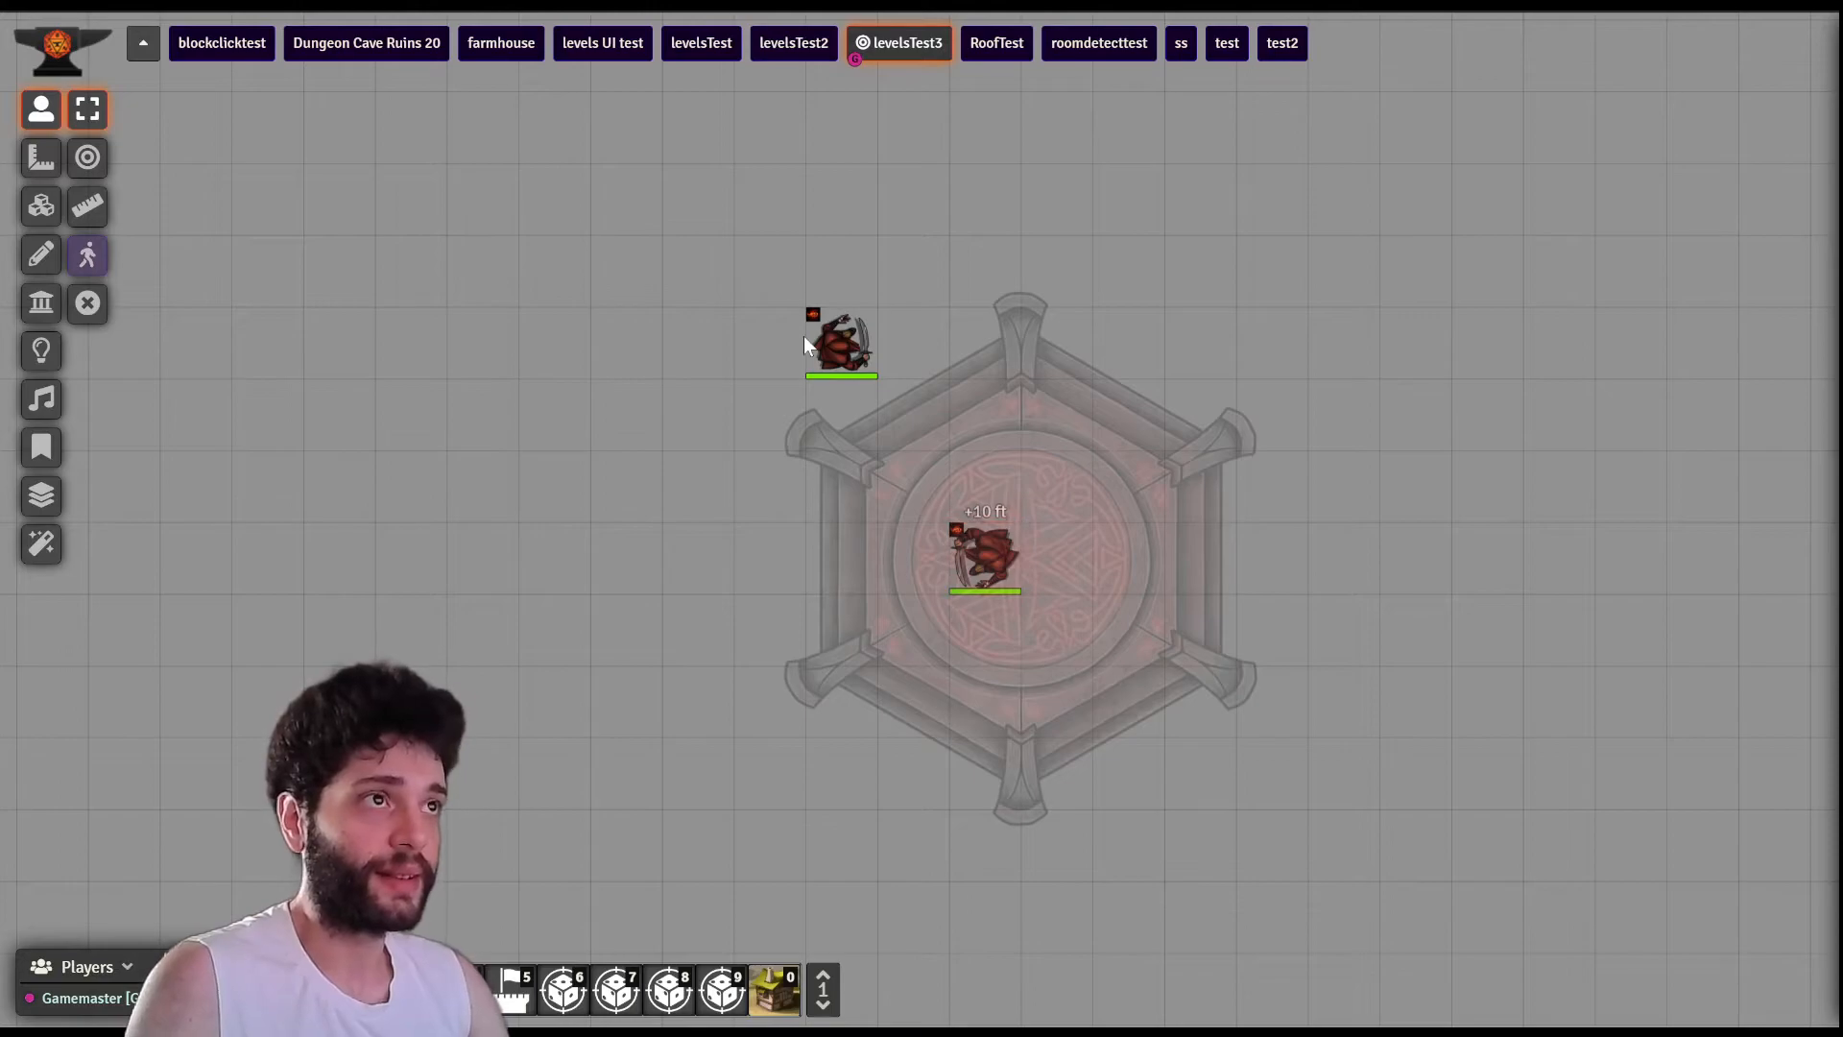
click(898, 47)
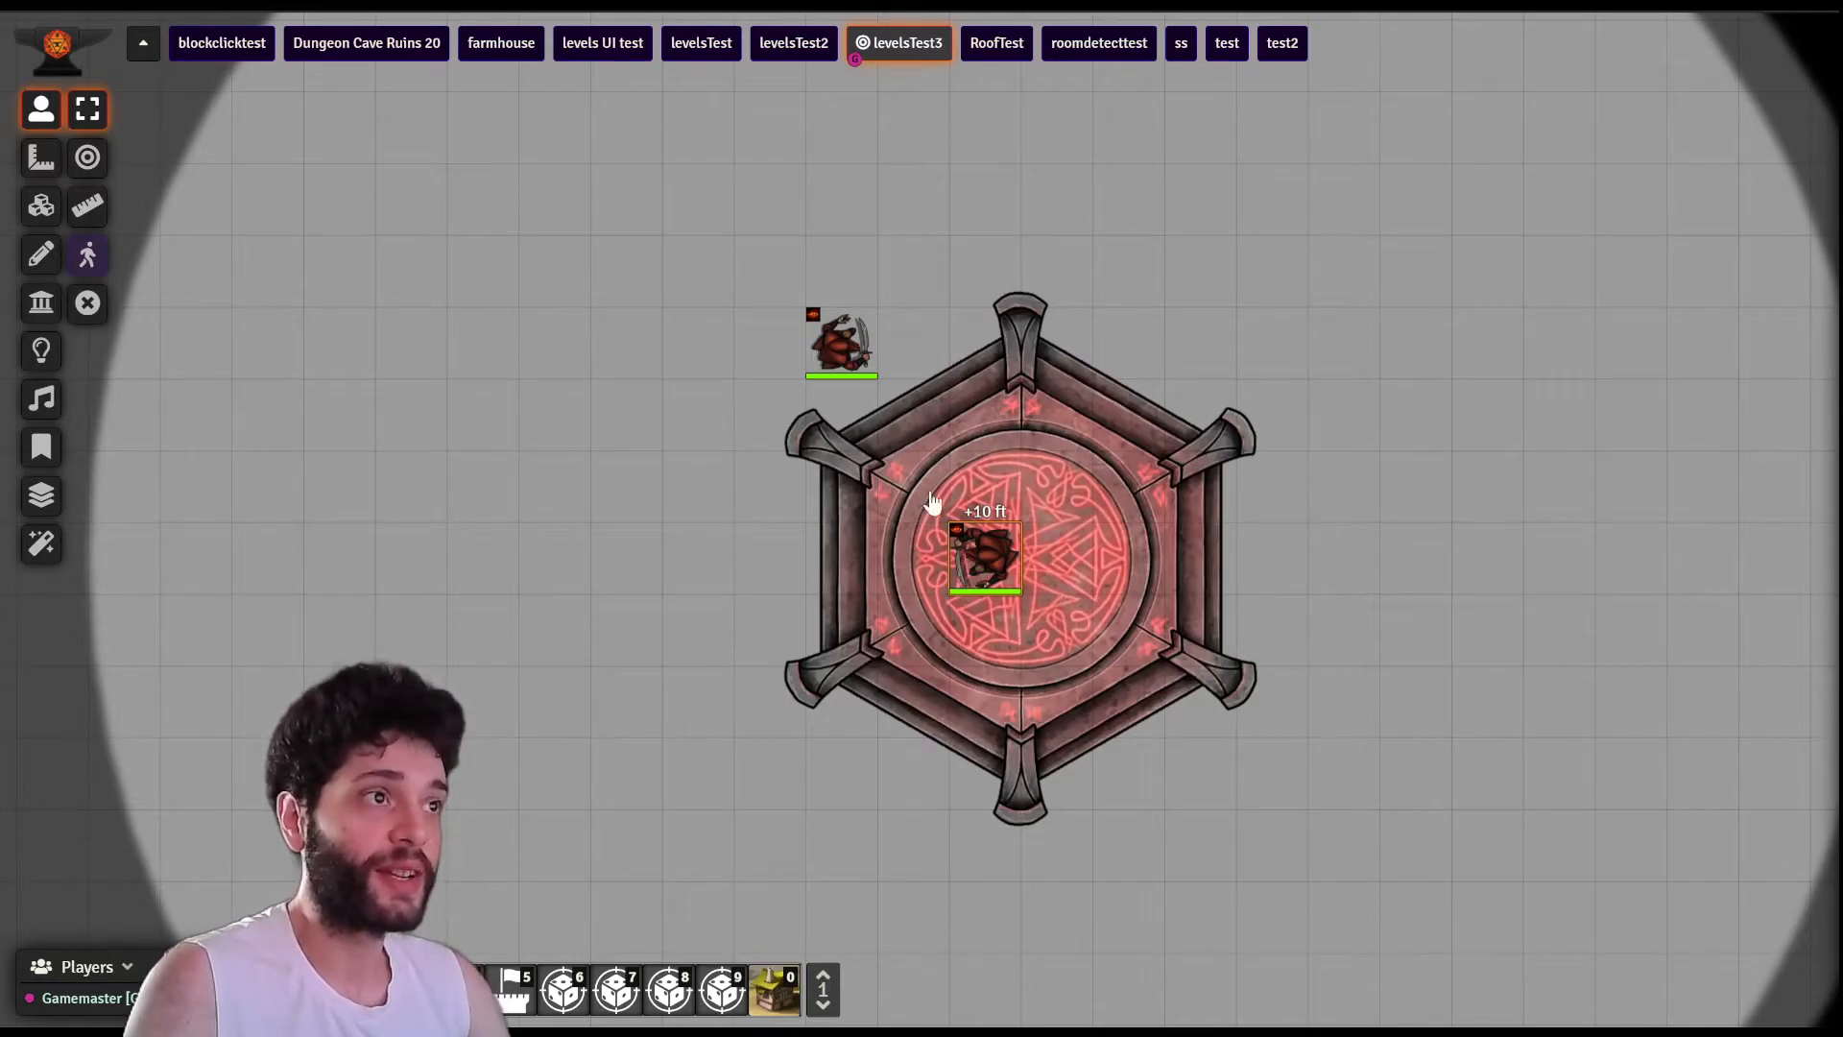
- Switch control between the ground-level and elevated Cultist tokens to compare how each one sees the other and the tile
click(827, 362)
click(687, 509)
click(985, 577)
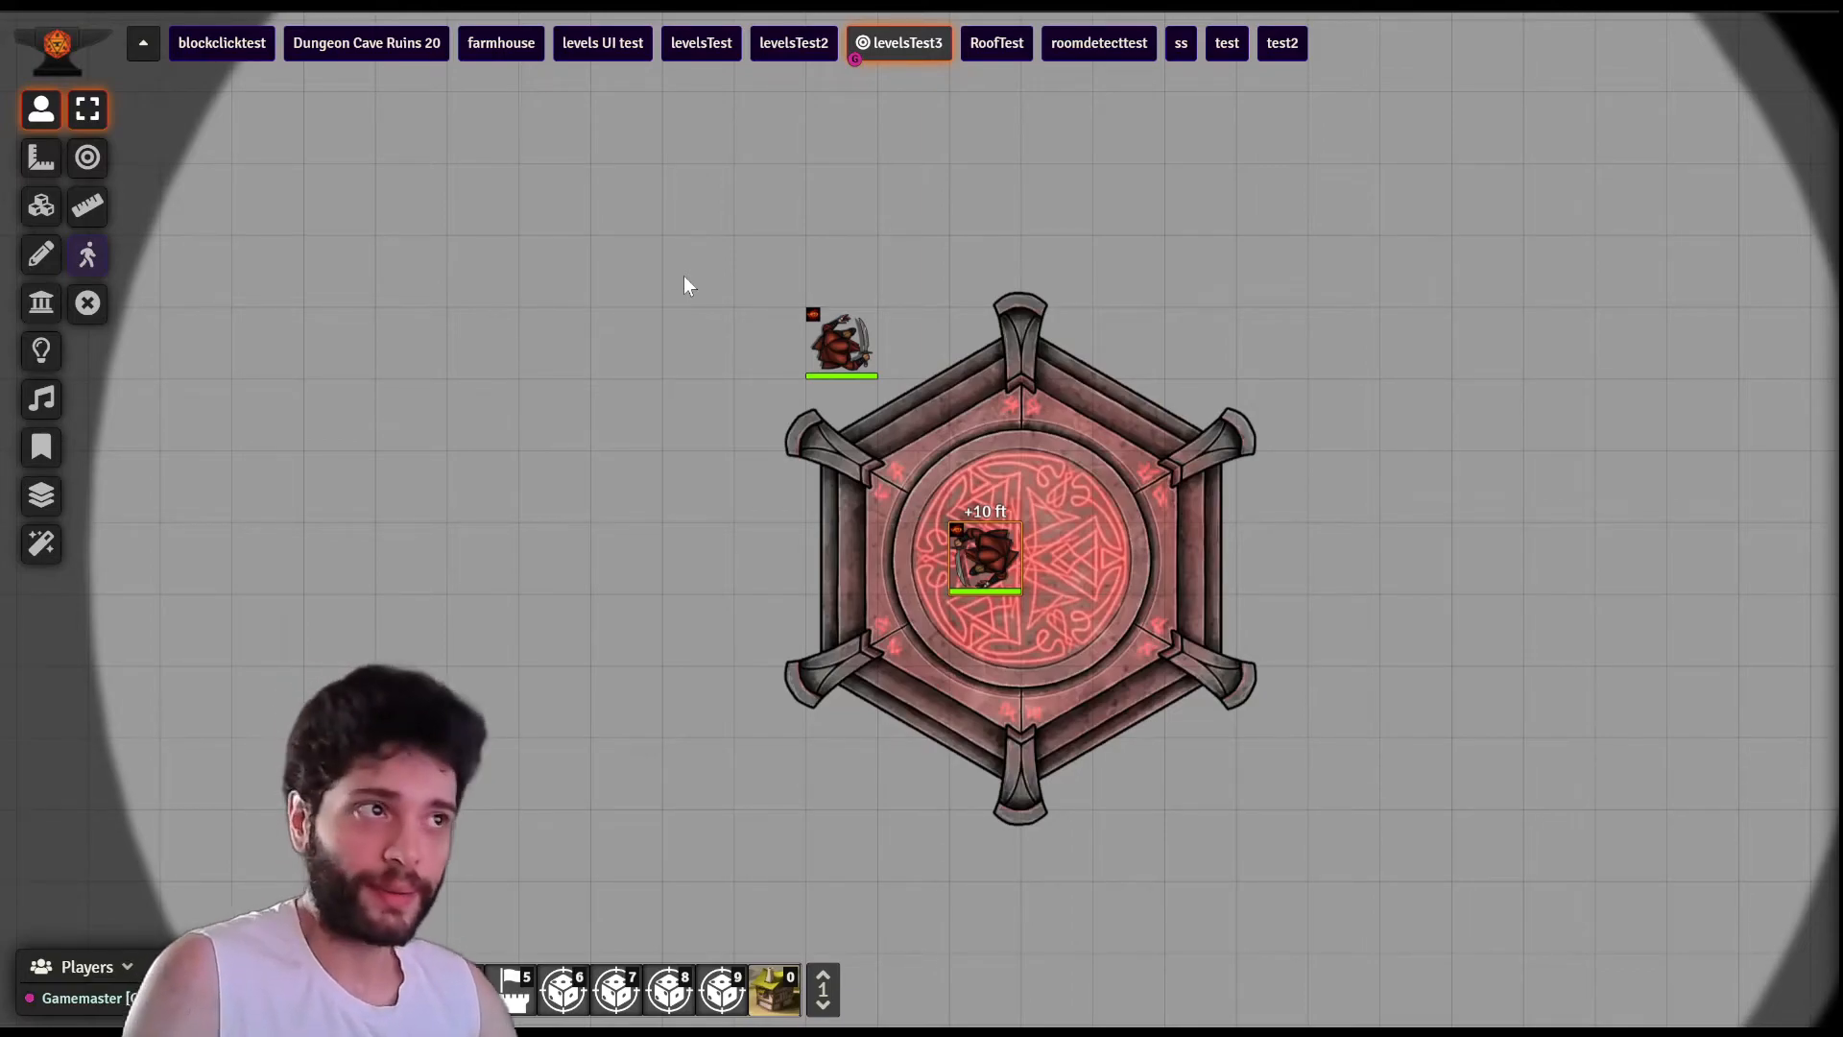
click(862, 356)
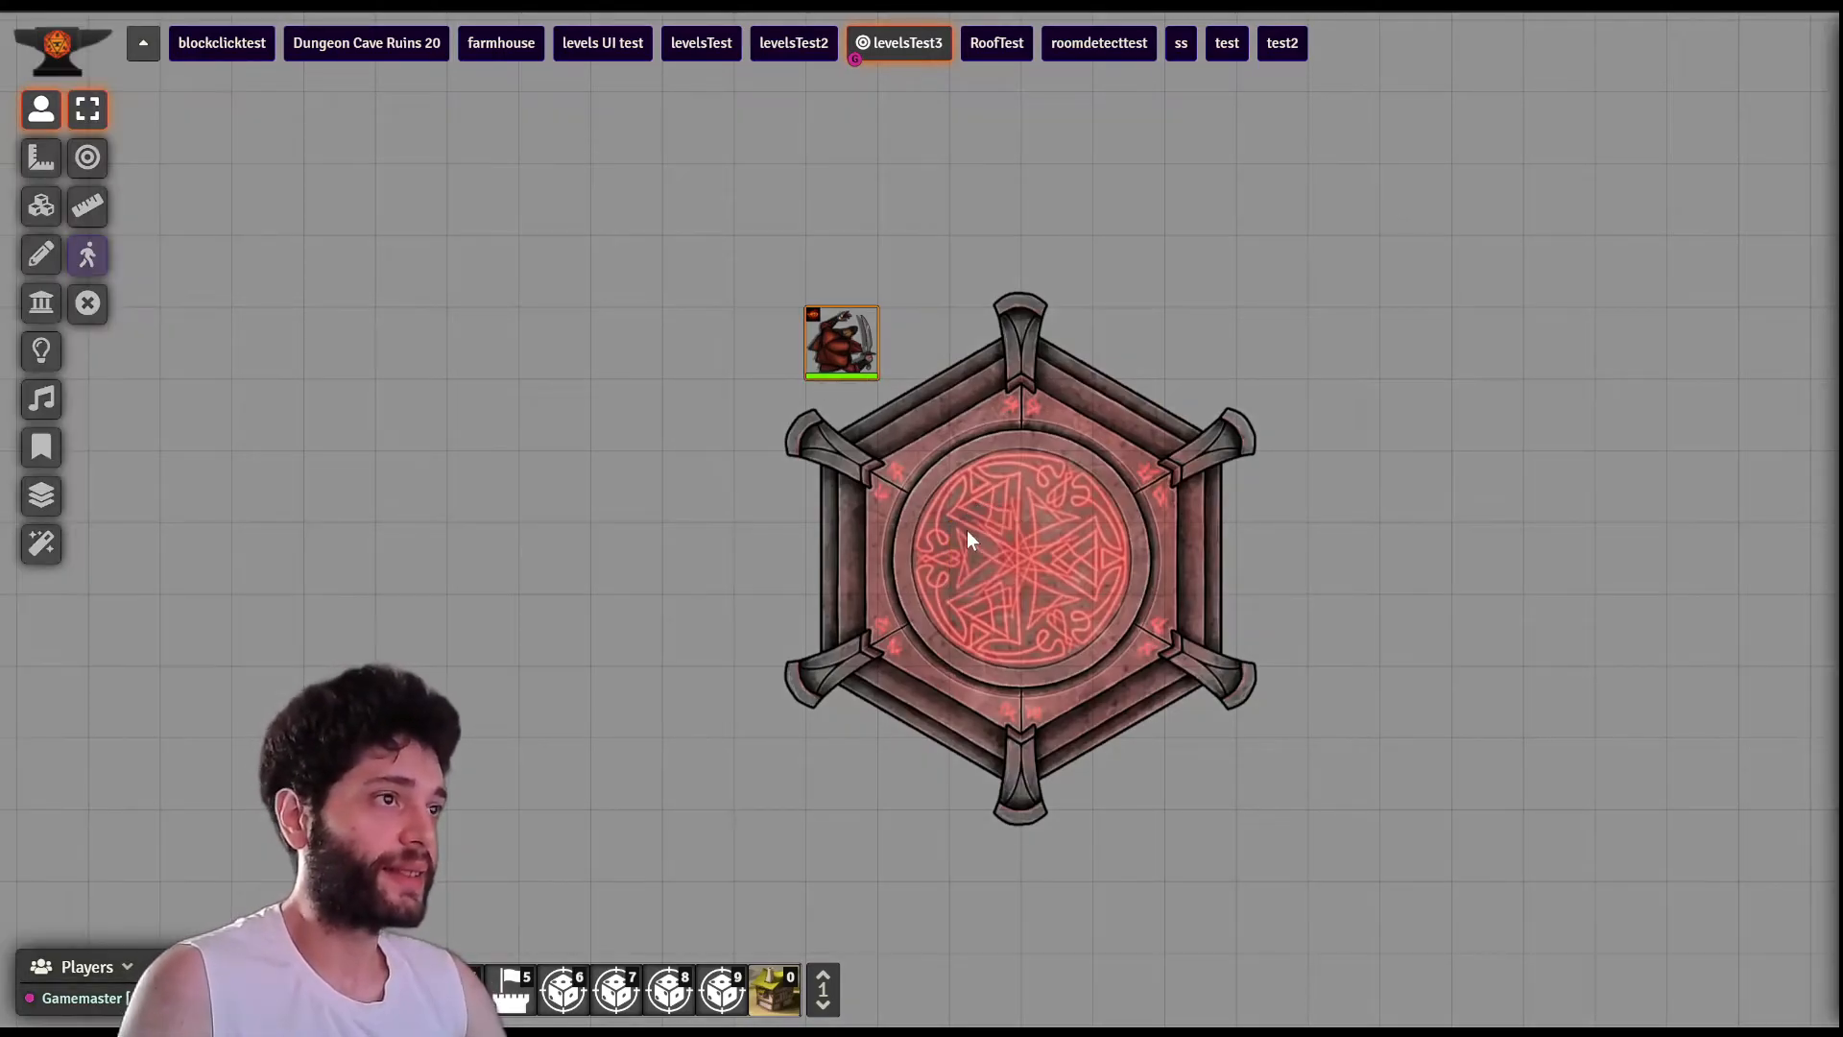
click(939, 593)
click(992, 581)
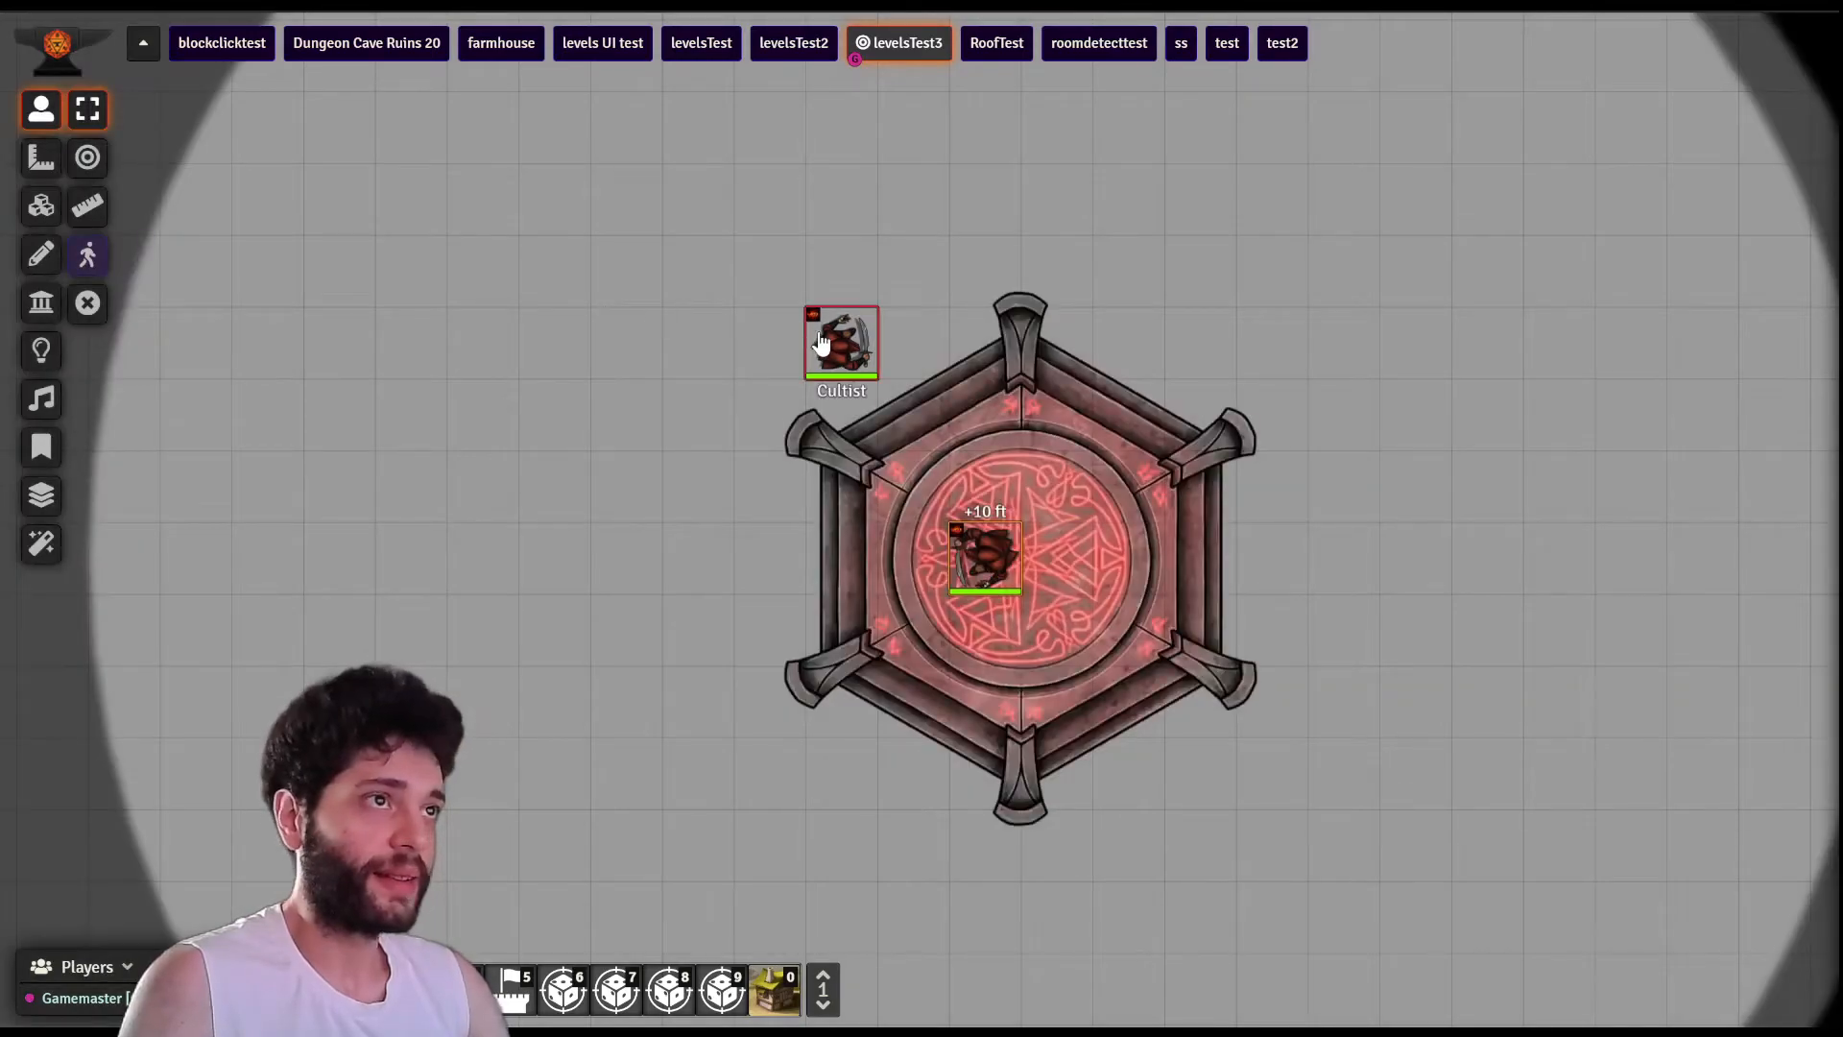
- Move the ground-level Cultist token onto the hexagon's upper-left corner and check its visibility from the elevated token
drag(821, 342, 855, 431)
click(858, 582)
click(952, 570)
click(568, 491)
click(814, 580)
click(952, 564)
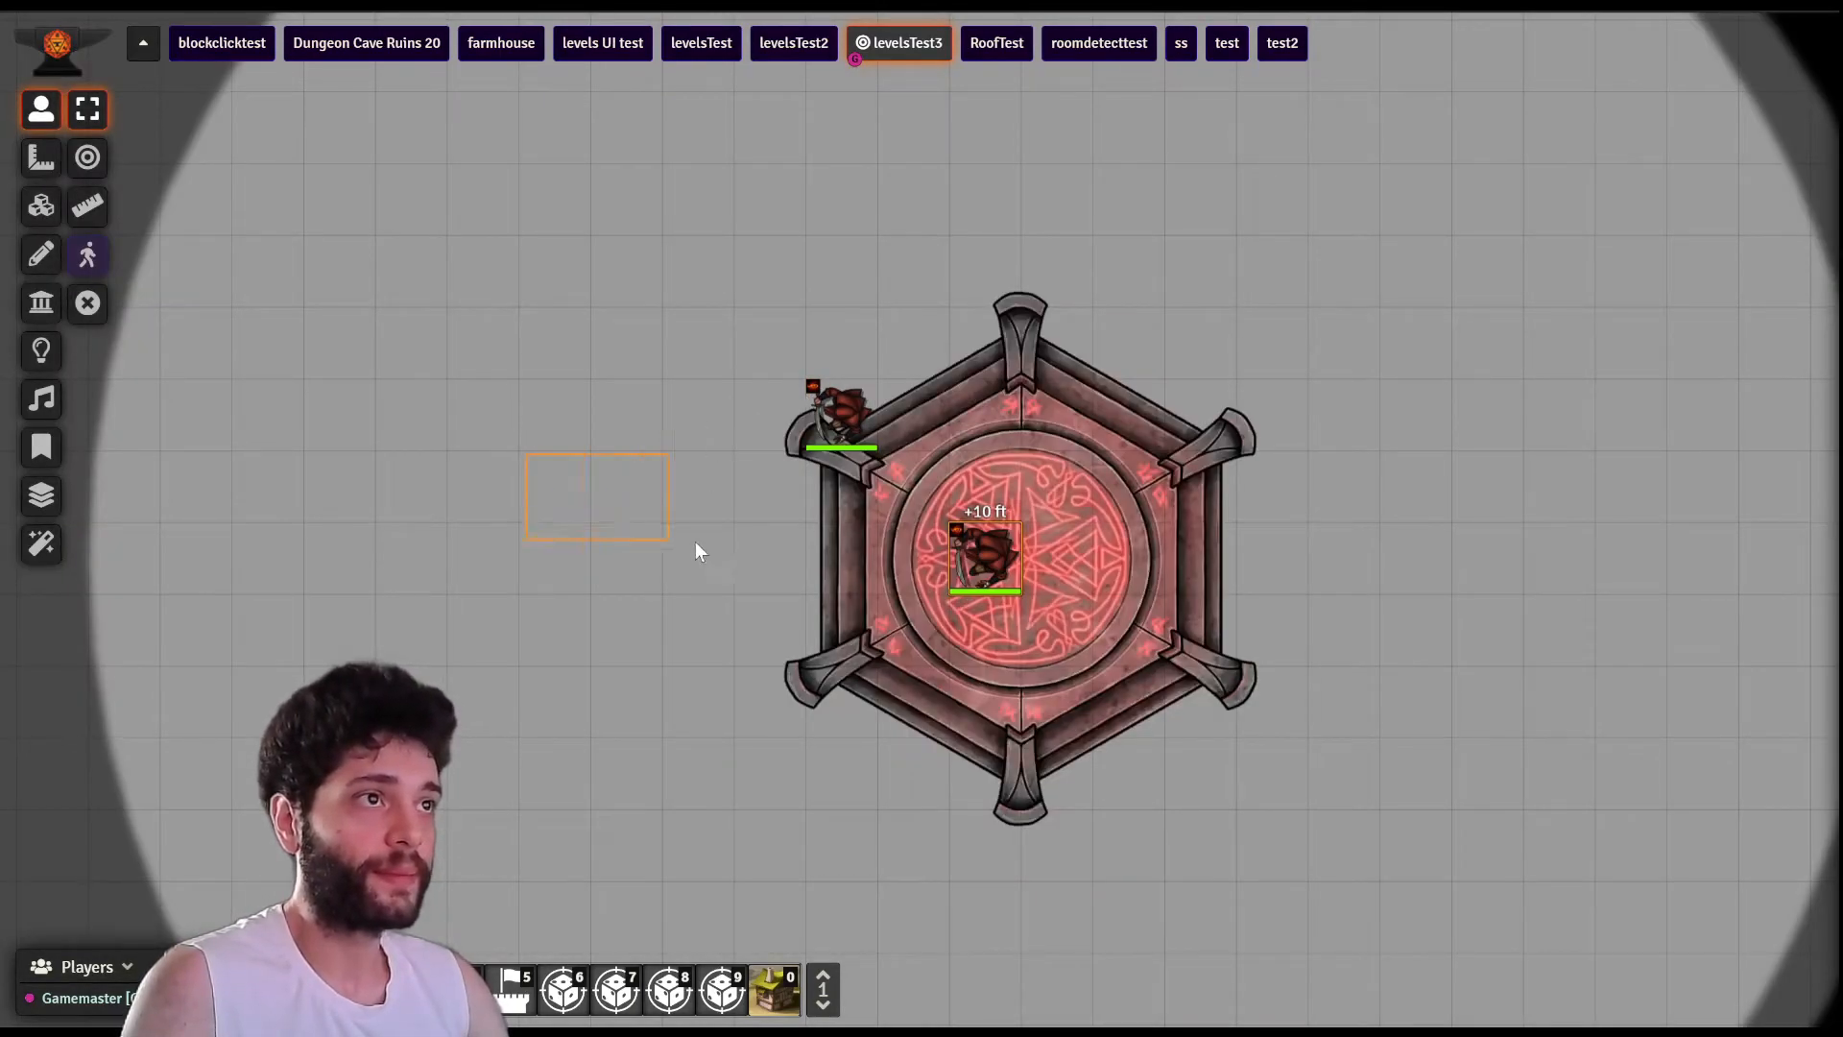
drag(668, 540, 683, 546)
click(985, 565)
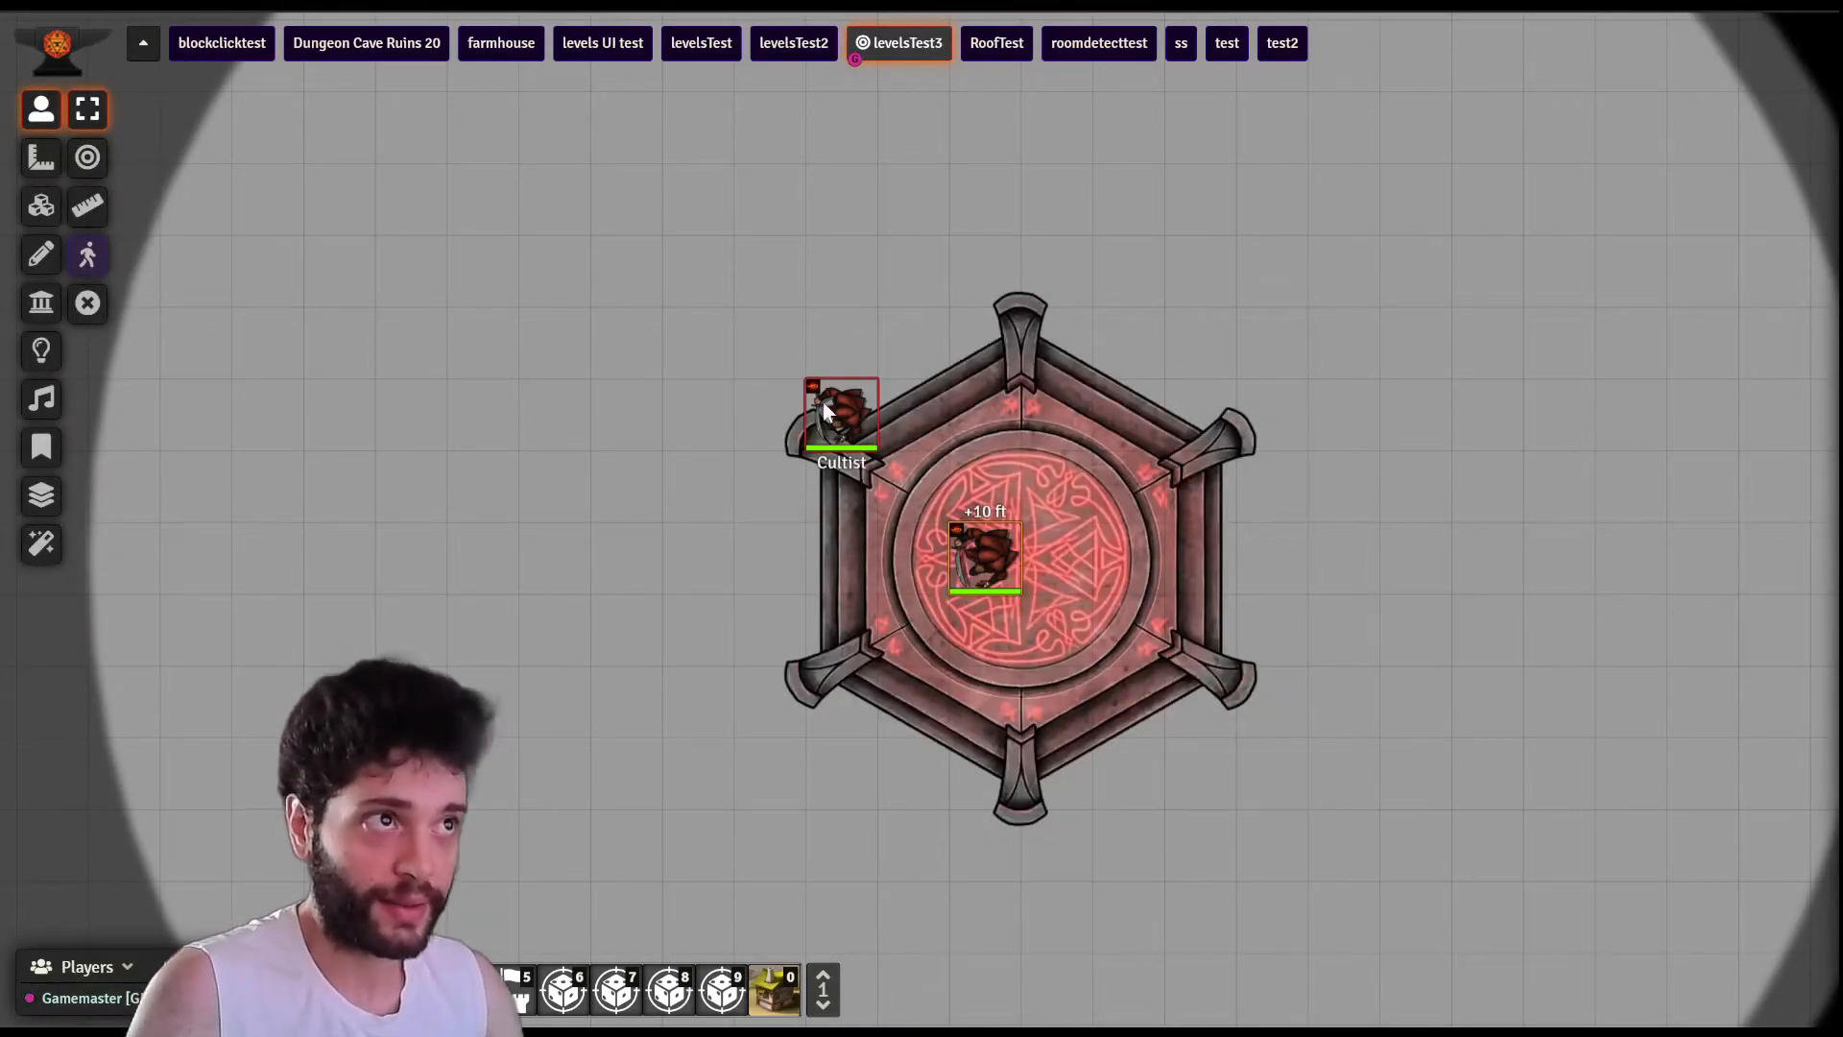
- Move the ground-level Cultist token beside the hexagon's left wall, within the tile's square bounds, and check it from the elevated token
drag(838, 394, 630, 539)
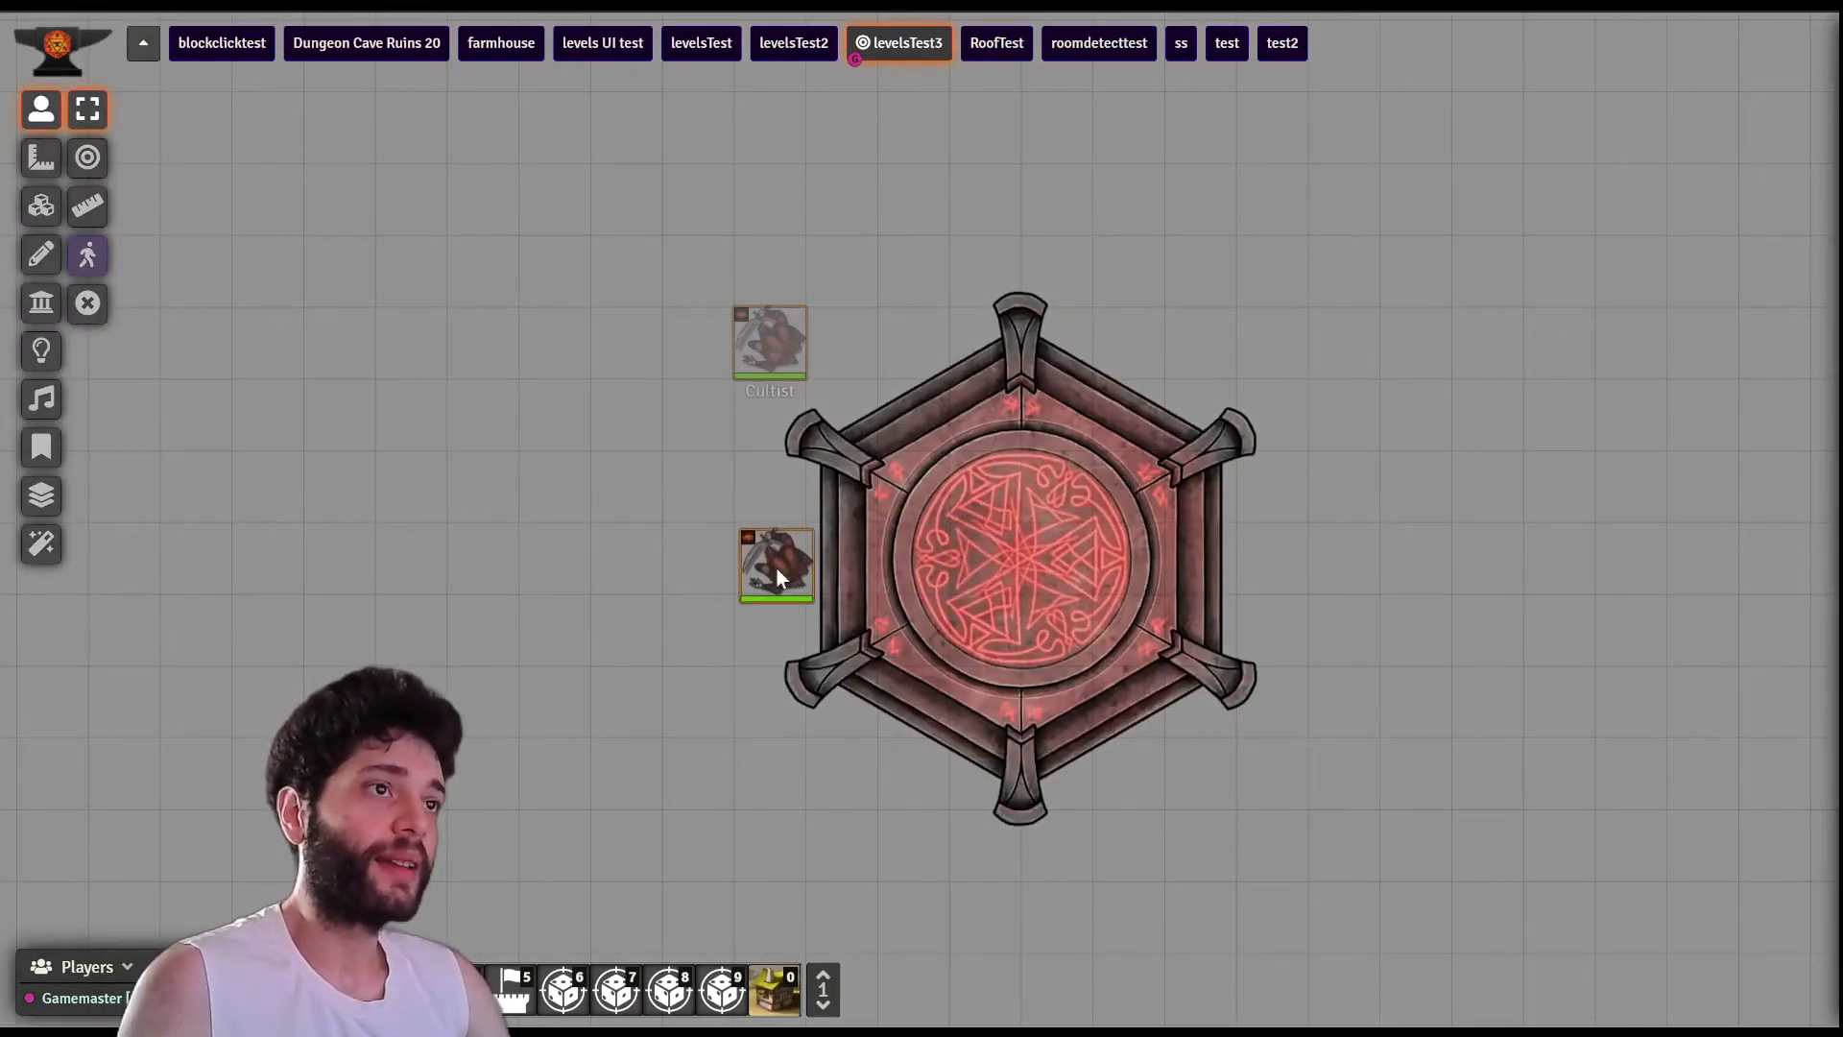
drag(775, 568, 773, 568)
click(1001, 571)
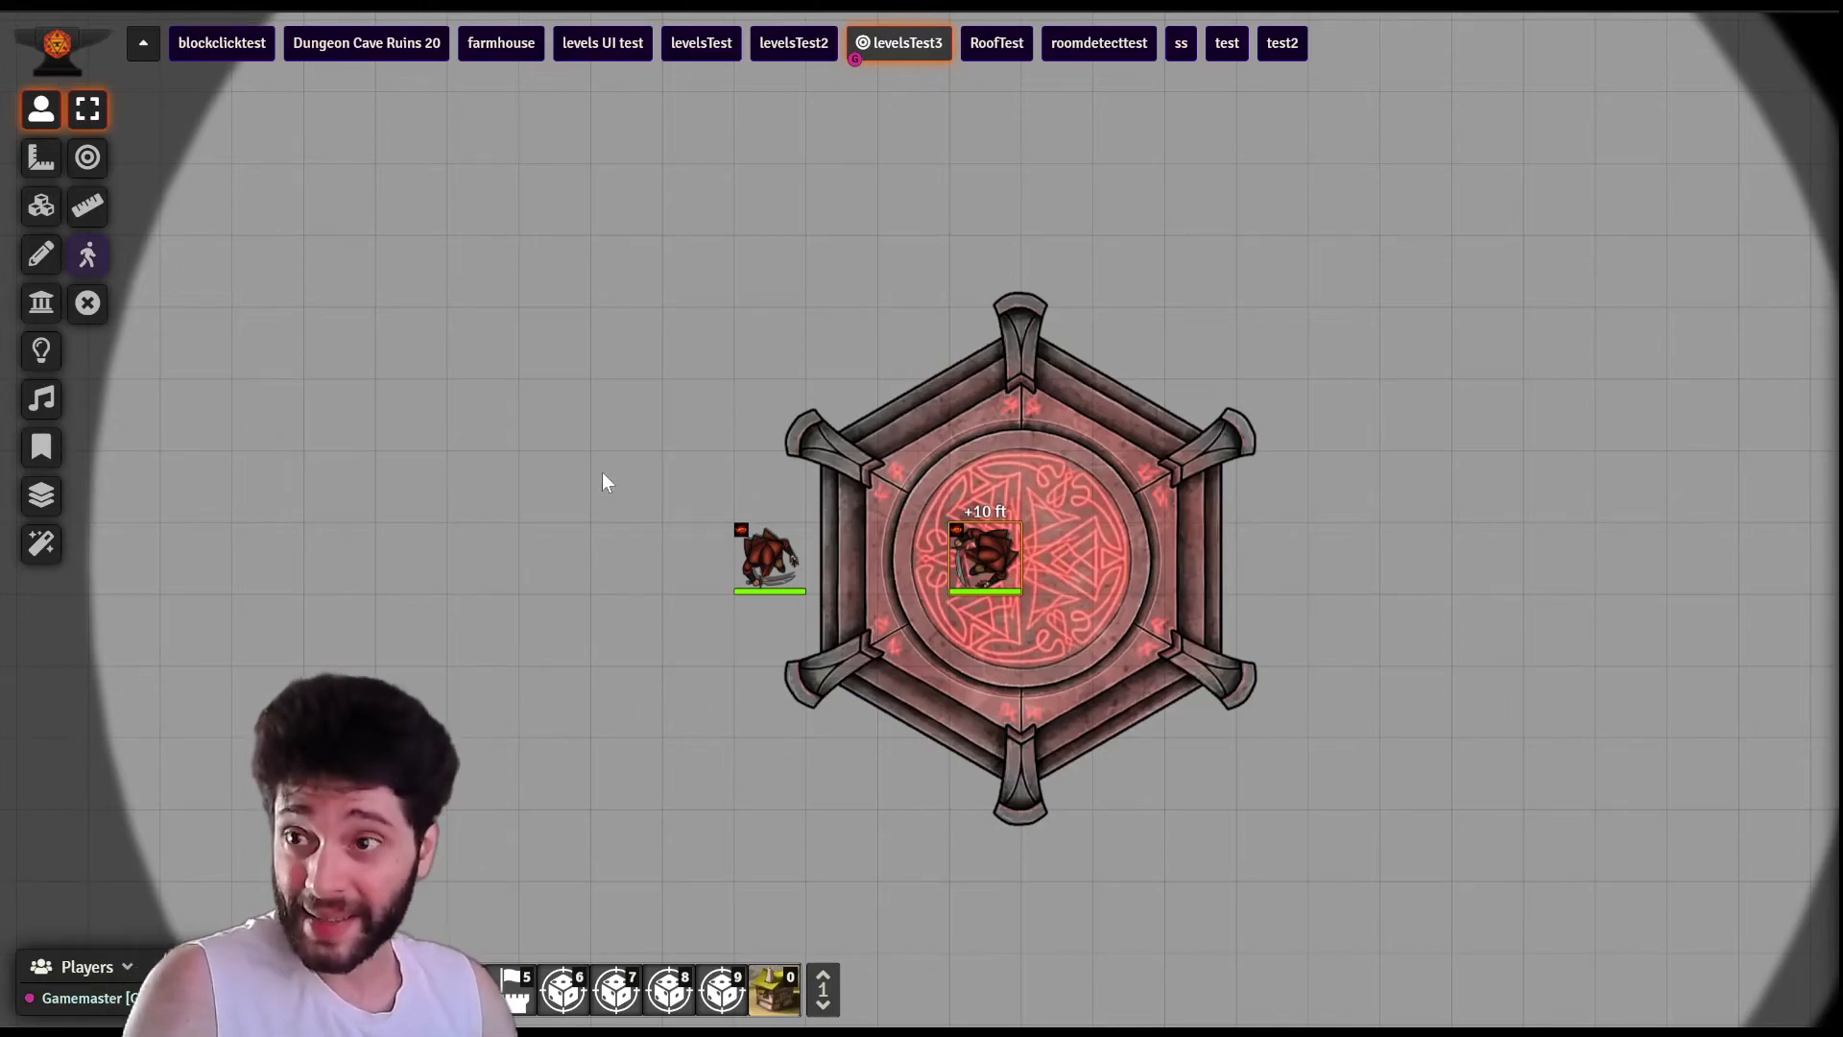
- Show the overhead tiles, compare the hexagonal tile's roof polygon with the nearby token in its settings, and close them
click(40, 206)
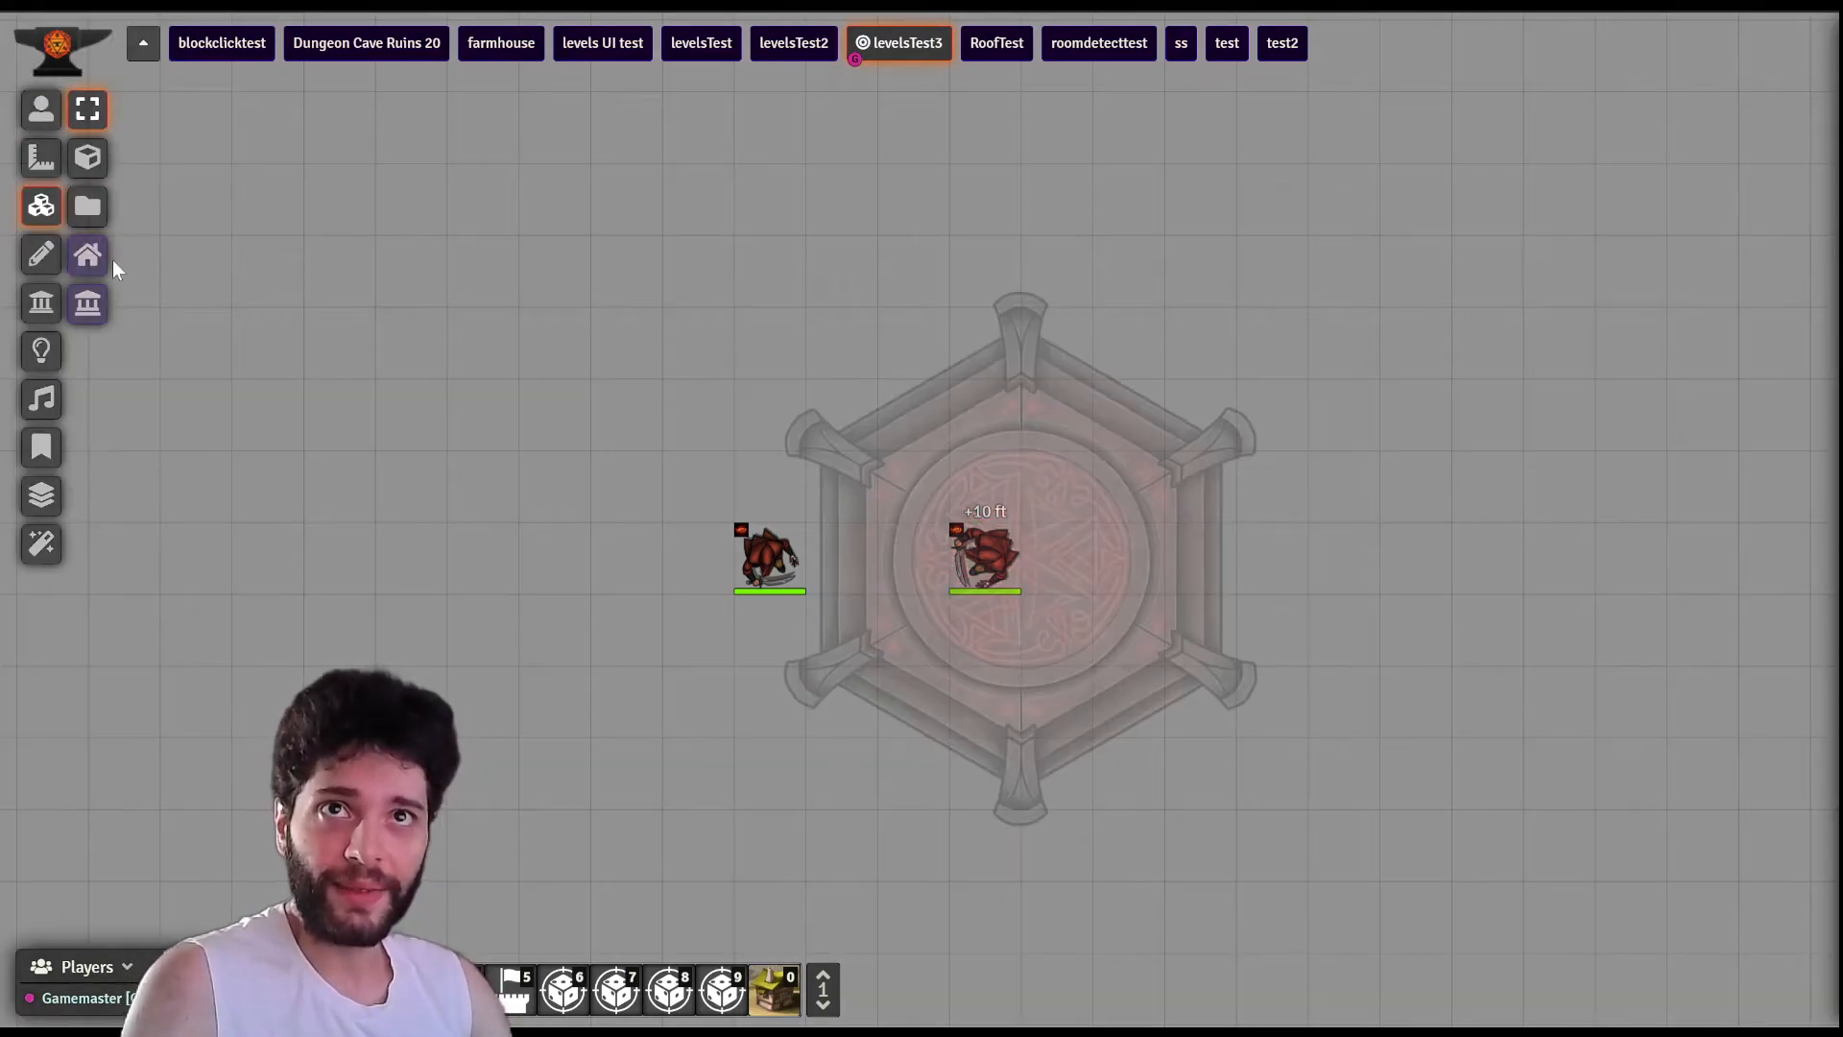
click(87, 254)
double_click(1089, 555)
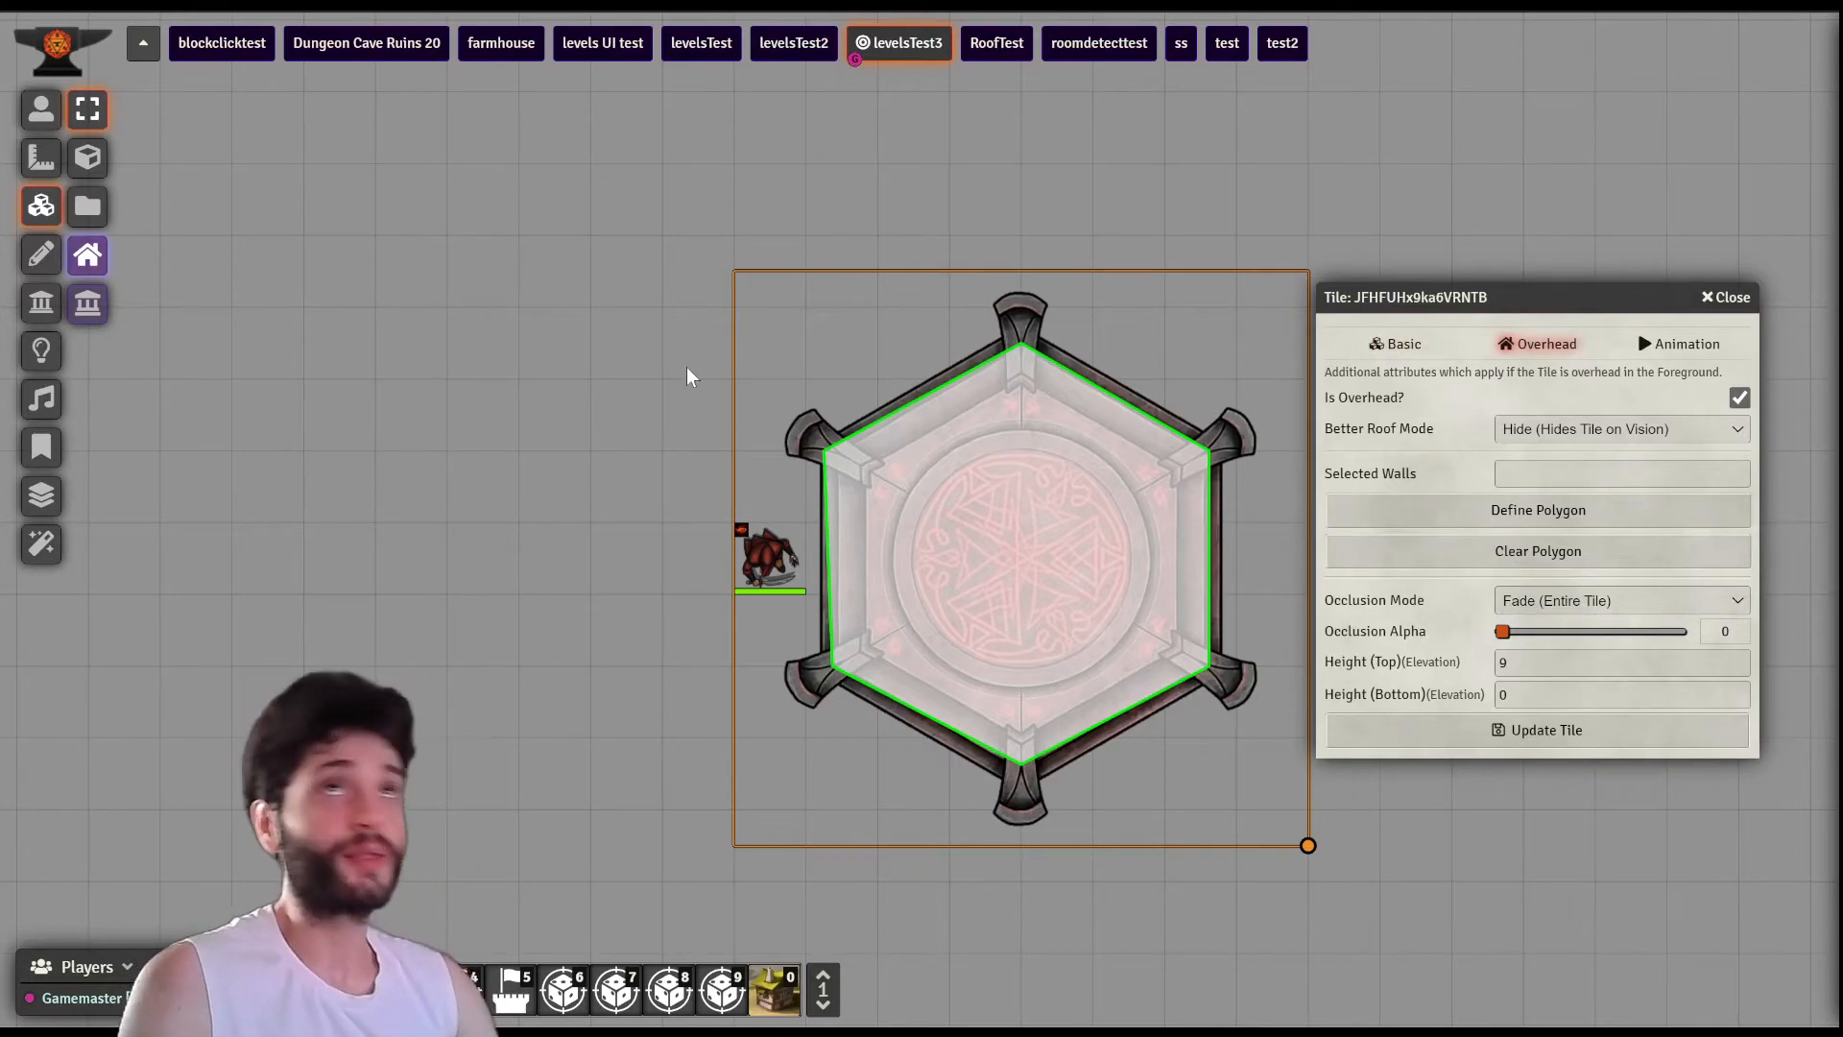
click(1723, 295)
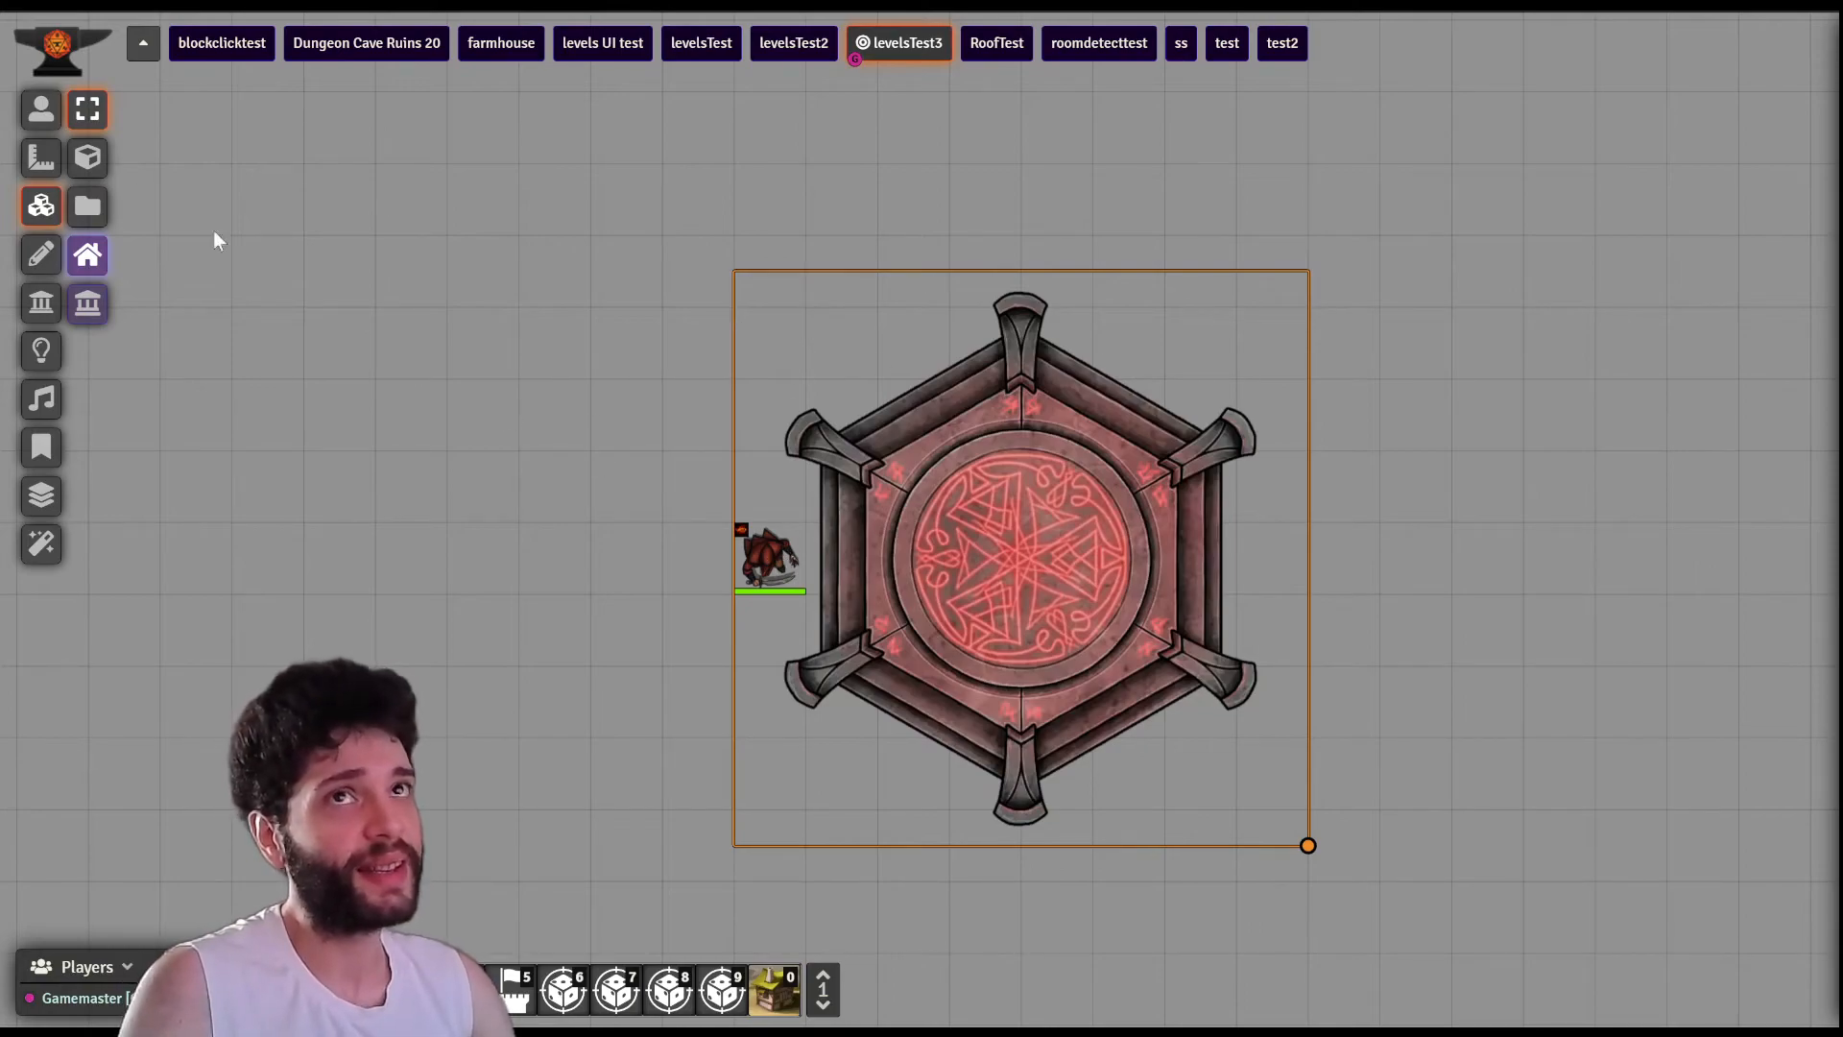
- Move the ground-level Cultist token back to the upper-left corner of the tile's square bounds and check it from the elevated token
click(40, 108)
drag(774, 576, 766, 299)
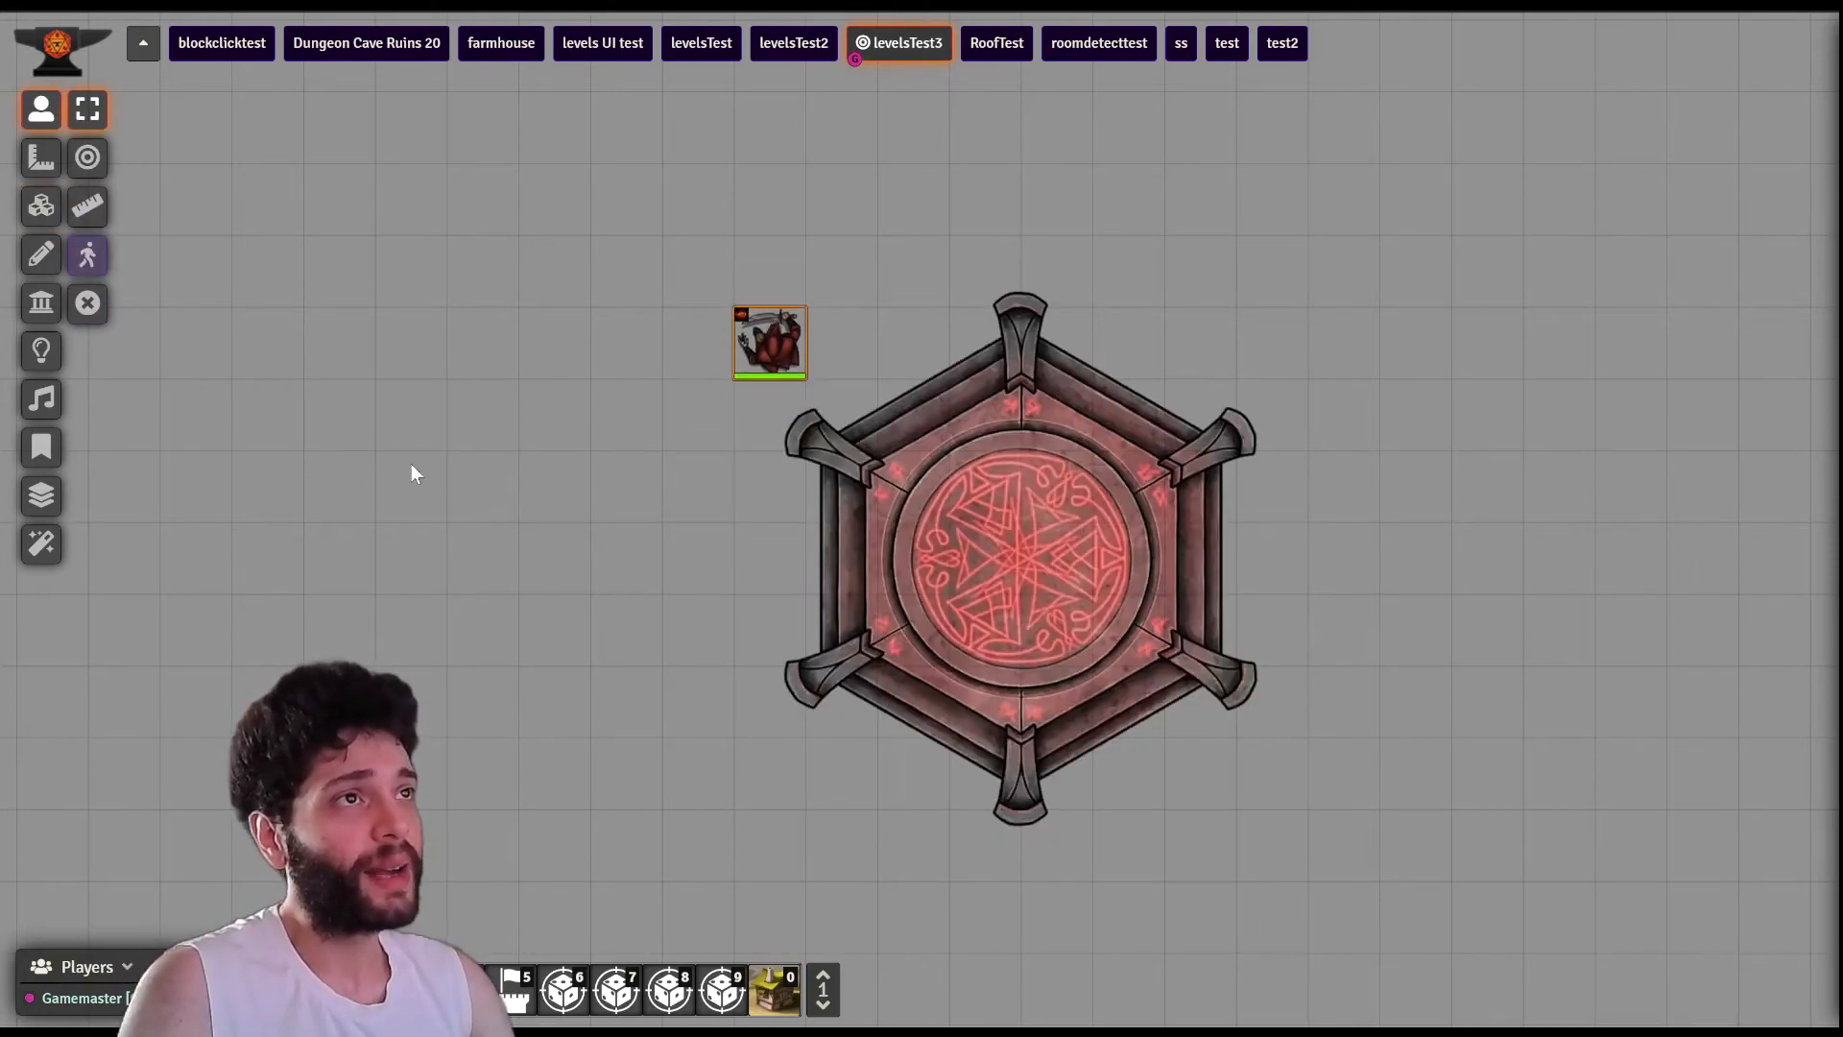
click(971, 566)
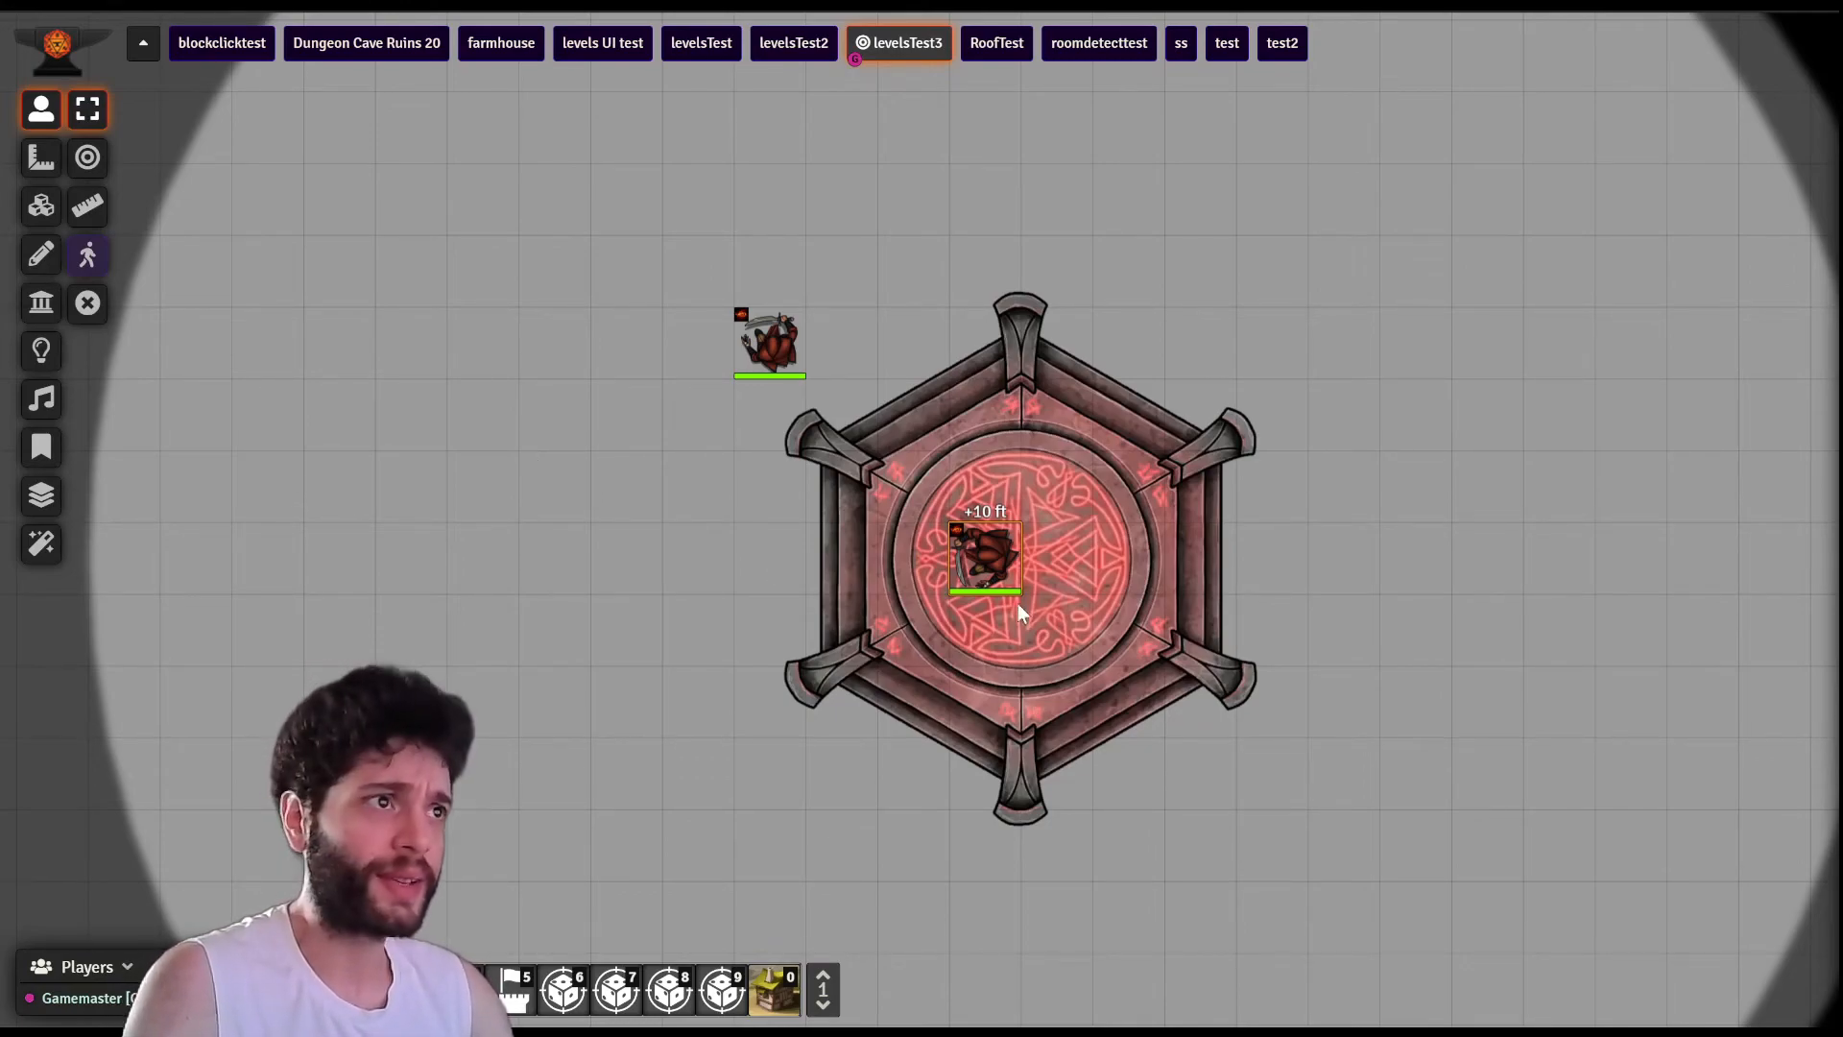
scroll(758, 574, down, 3)
scroll(672, 370, up, 2)
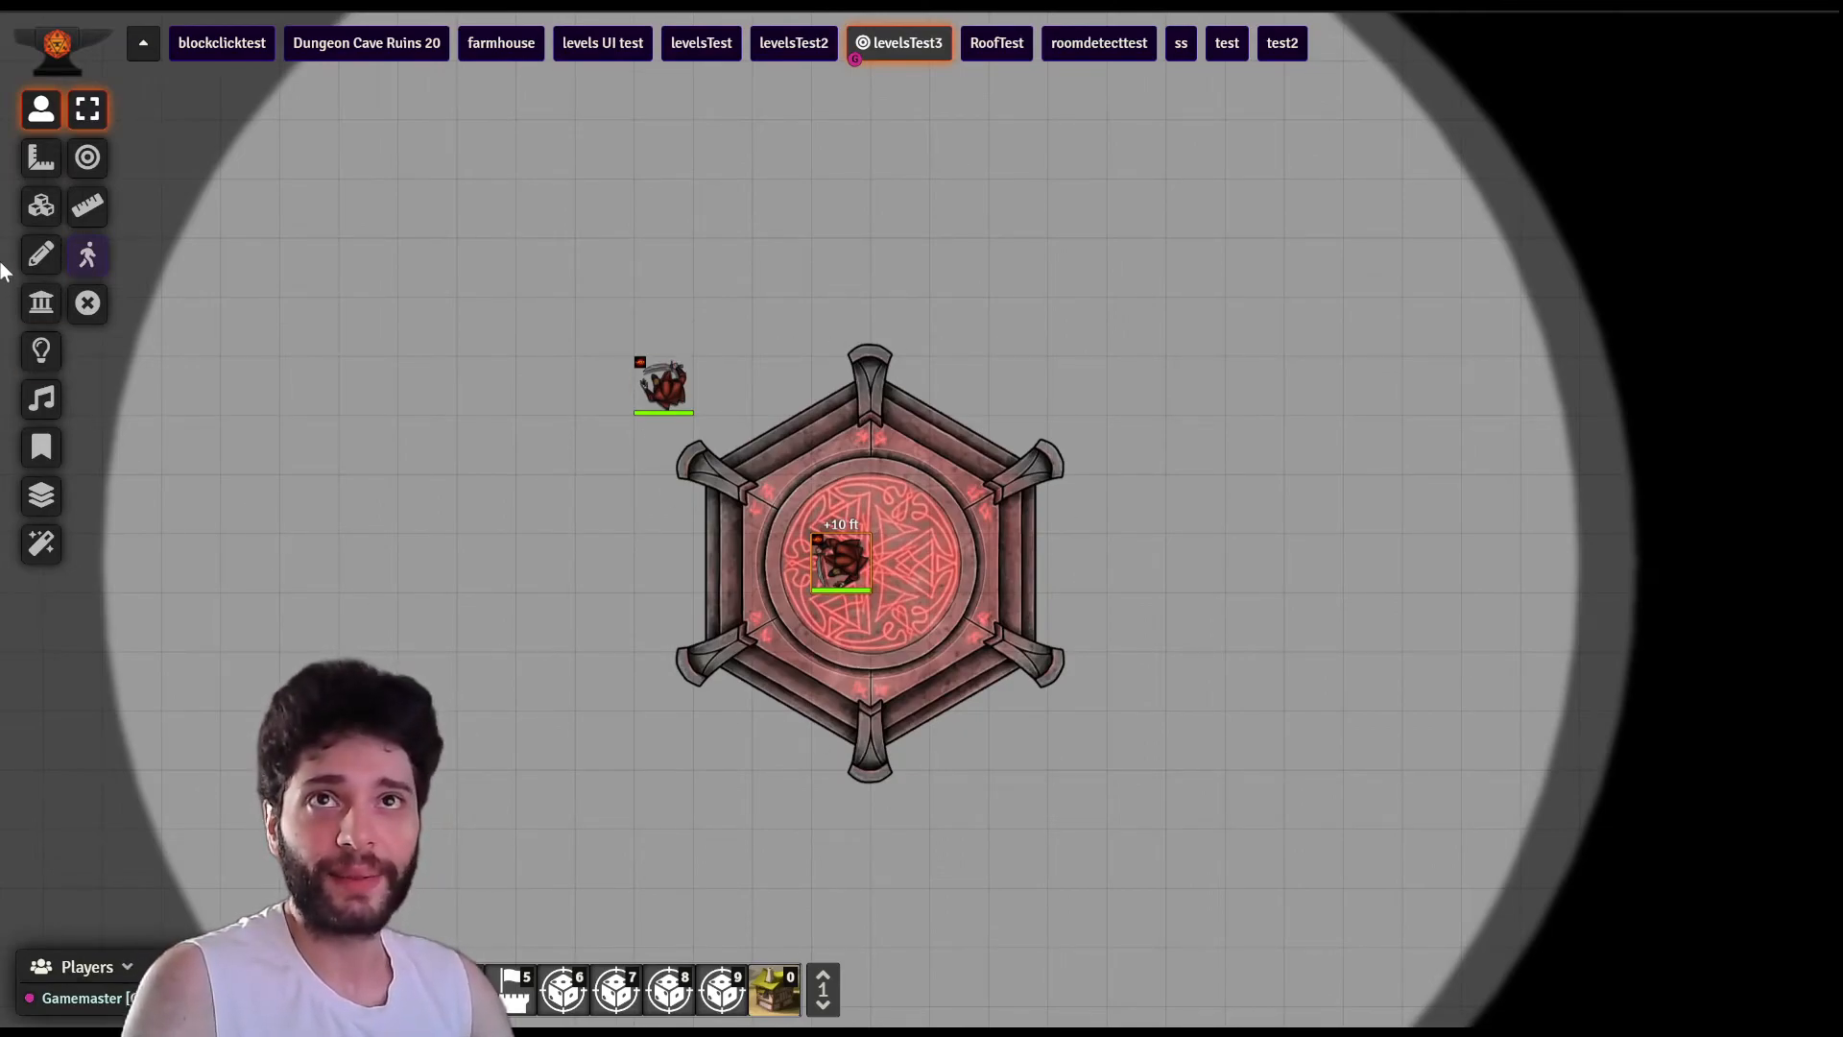
- Show the overhead tiles again and inspect the selected hexagonal tile's square bounds around the ground-level token
click(42, 205)
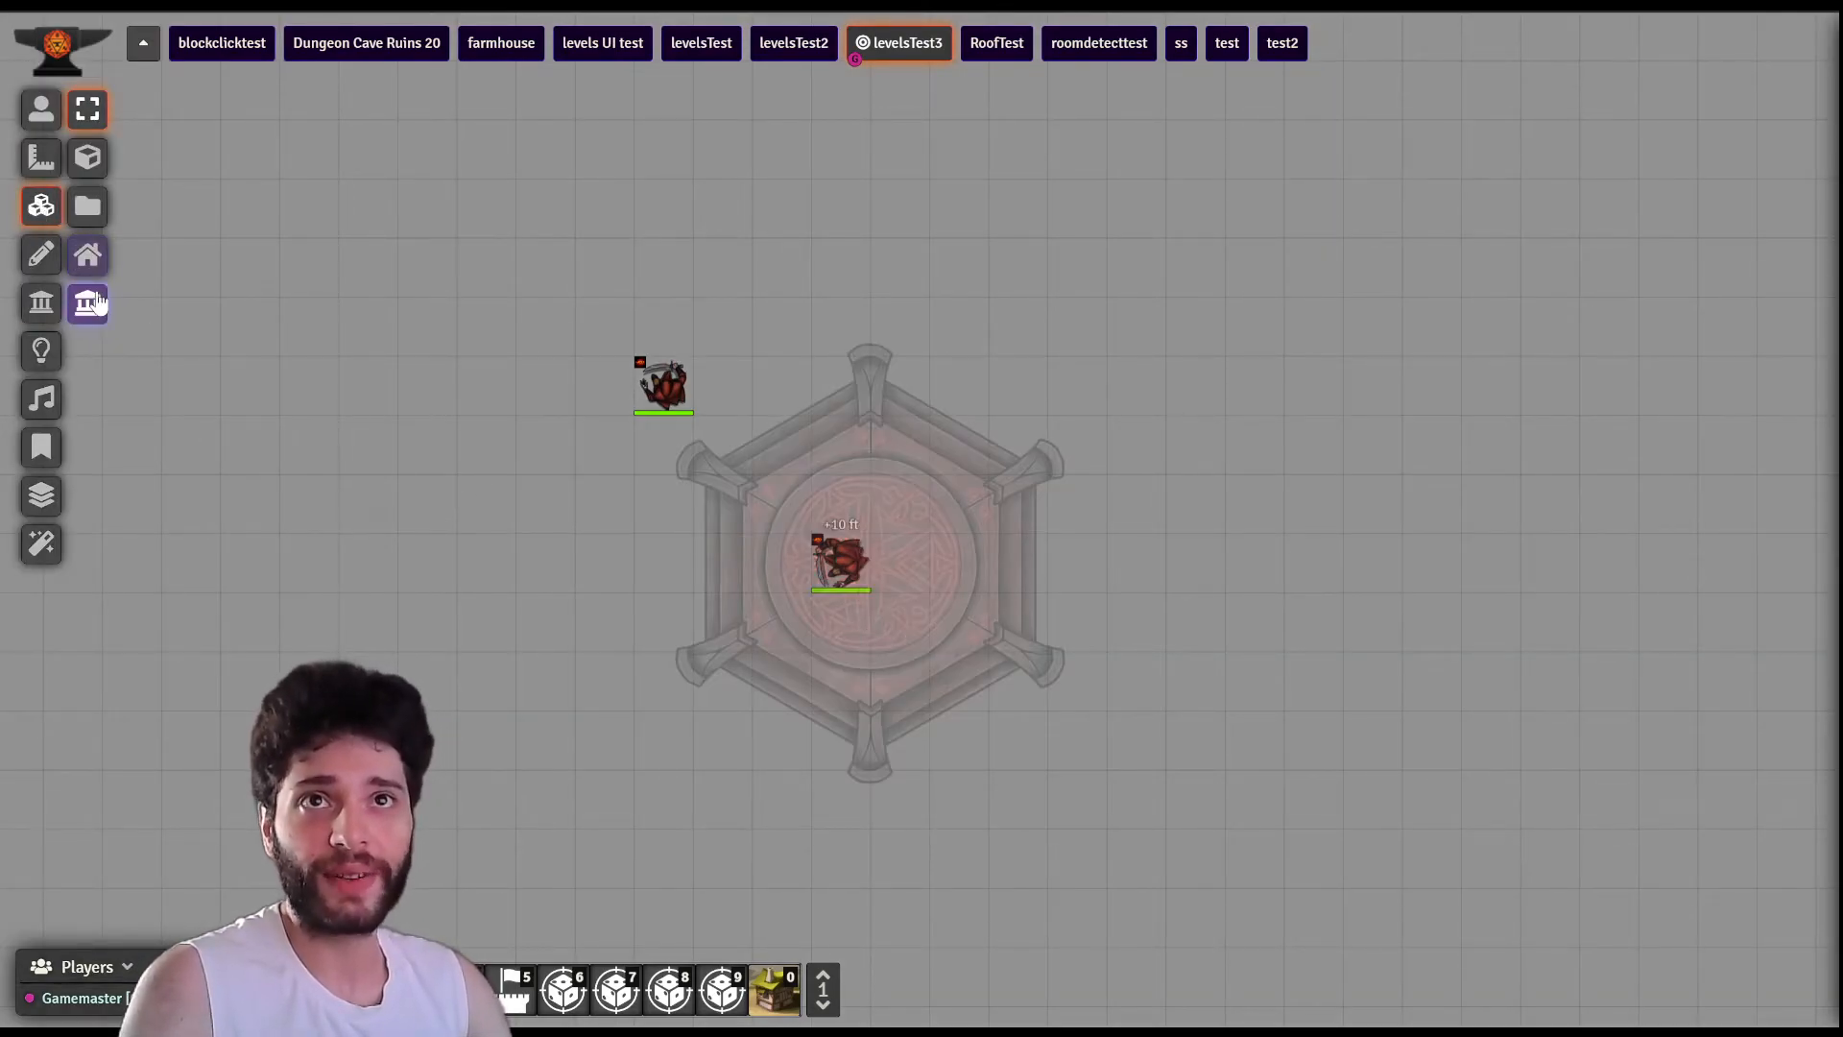
click(88, 254)
click(912, 556)
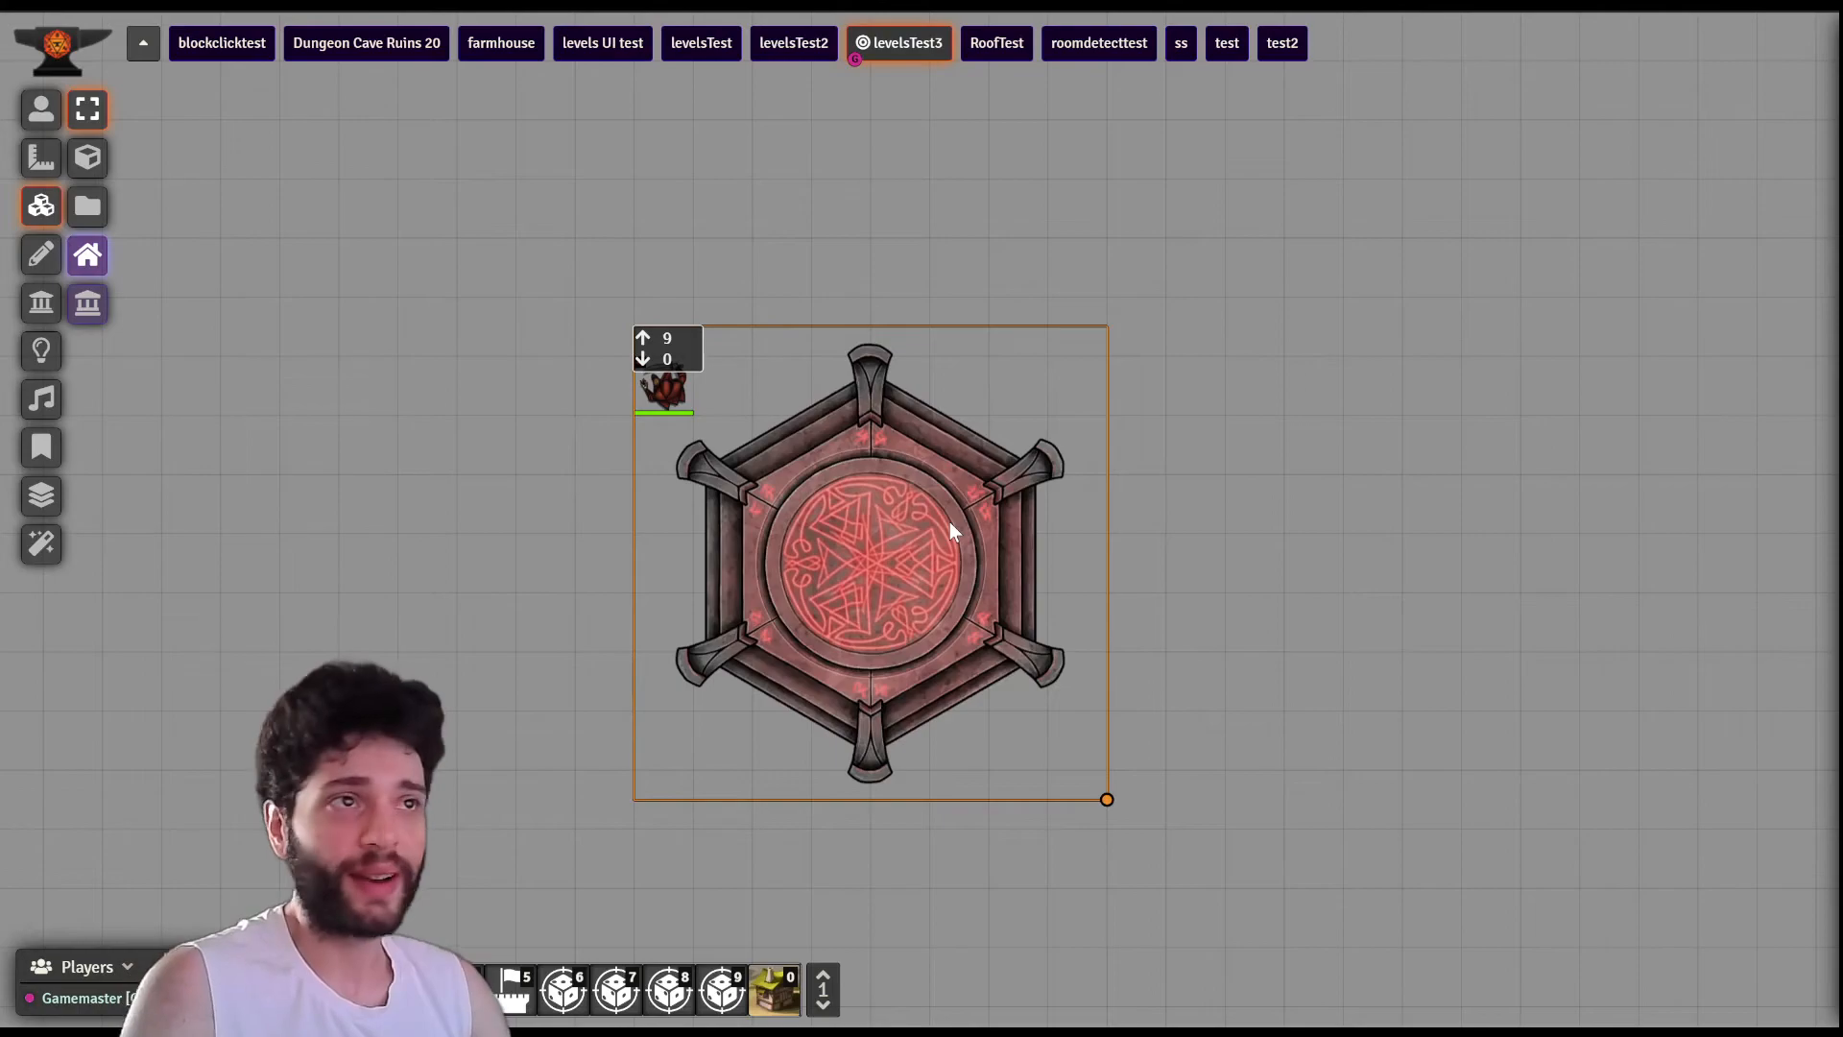
scroll(926, 497, up, 5)
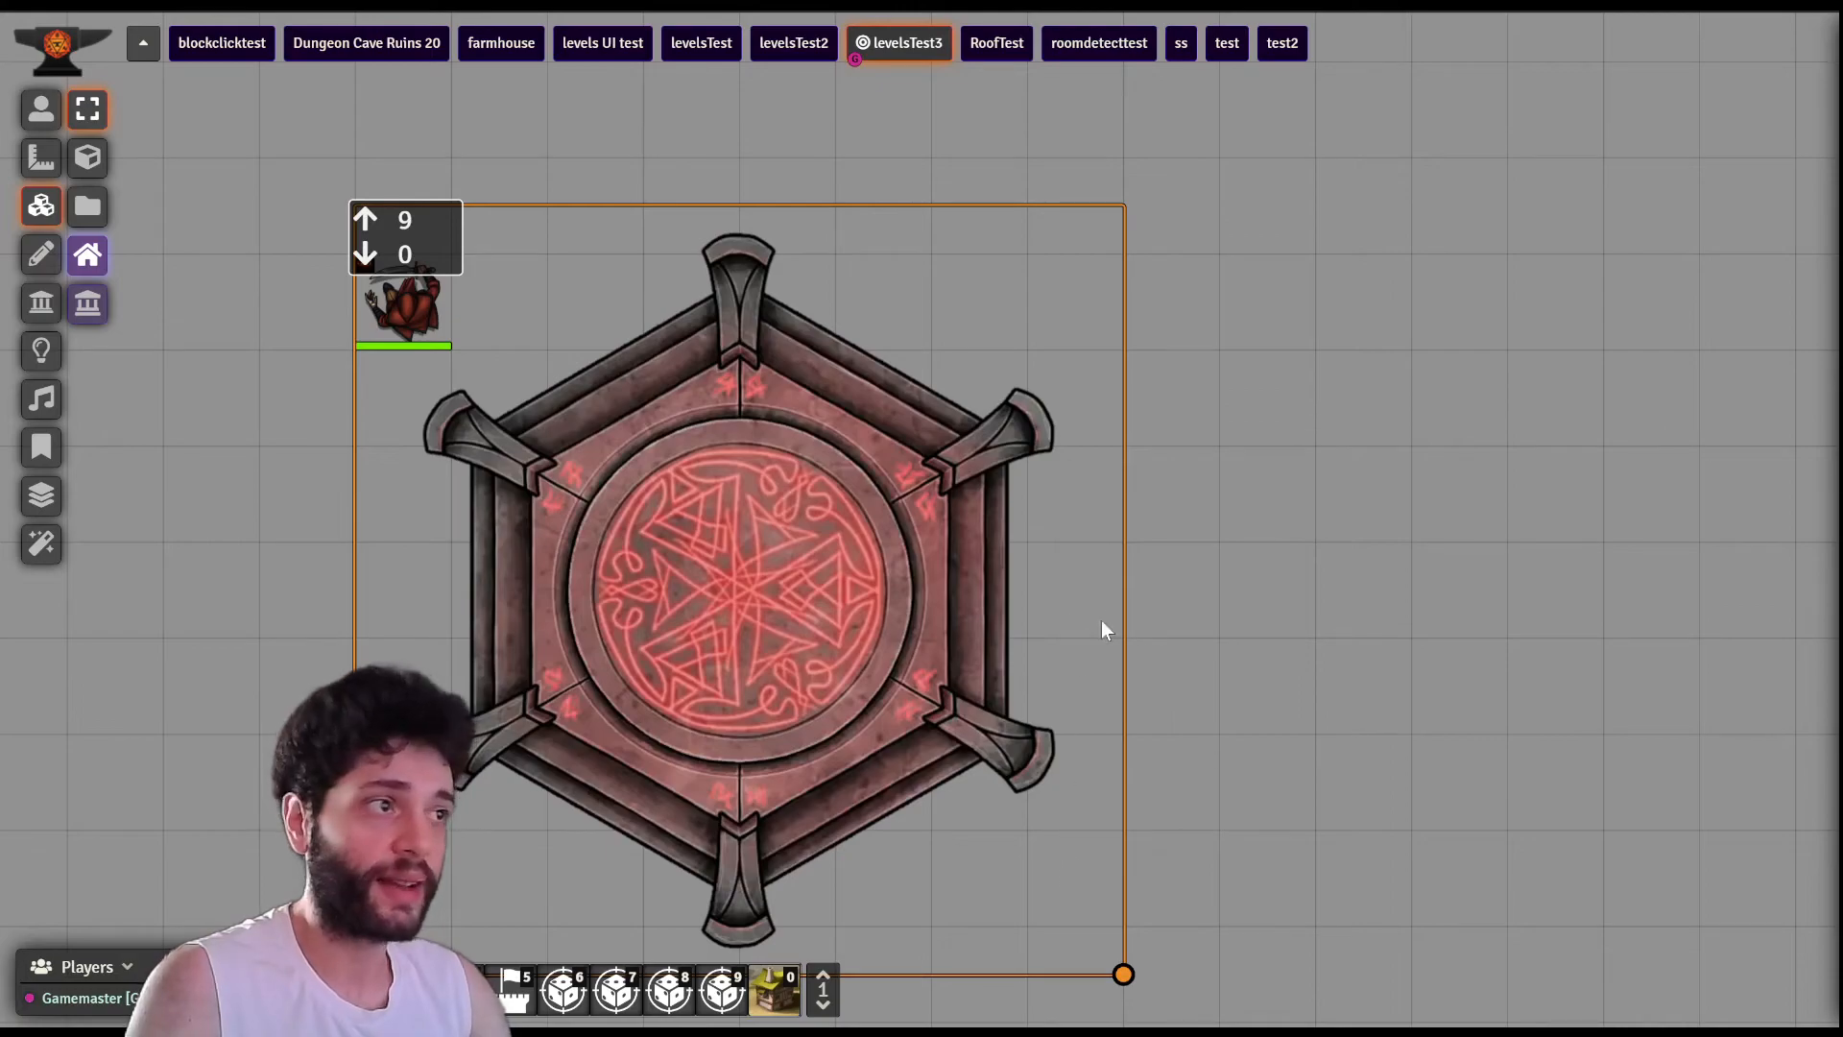
scroll(1129, 643, down, 7)
scroll(702, 526, down, 6)
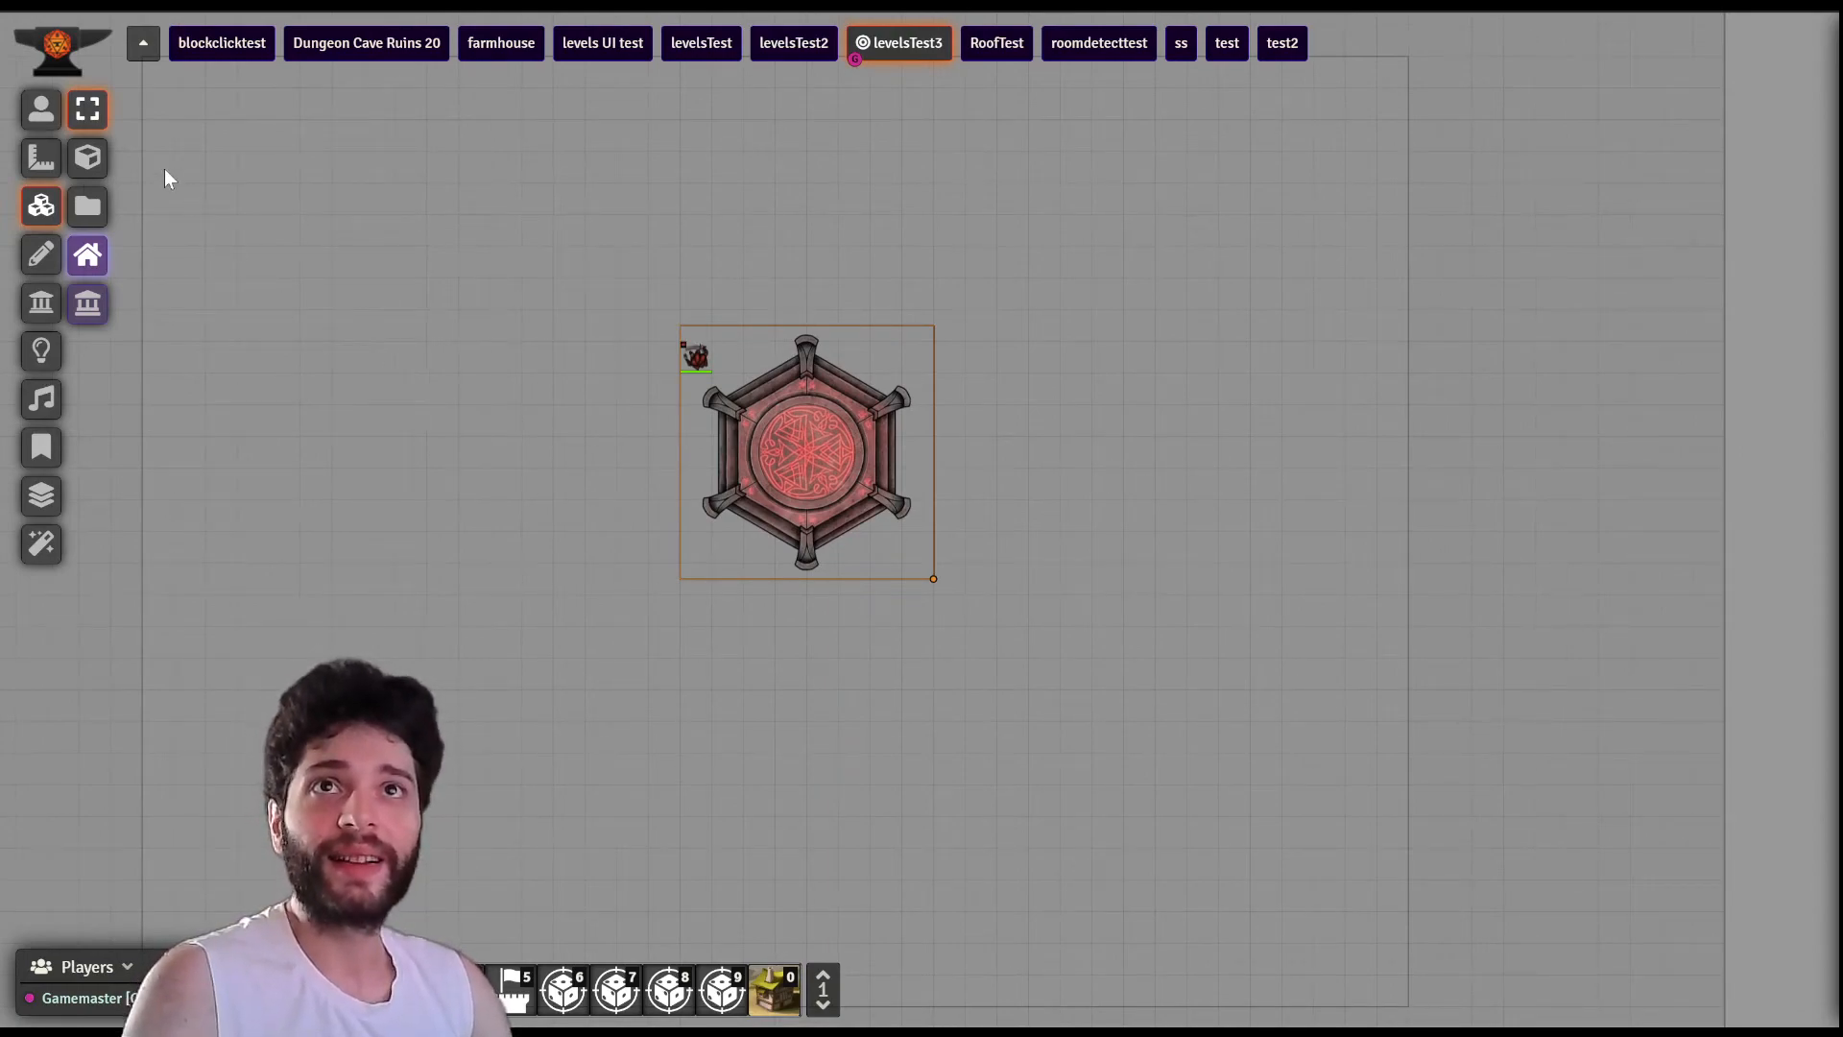
- Draw a large rectangle left of the hexagonal tile, plus two overlapping rectangles covering its right part and its lower part
click(40, 255)
click(87, 158)
drag(239, 227, 670, 705)
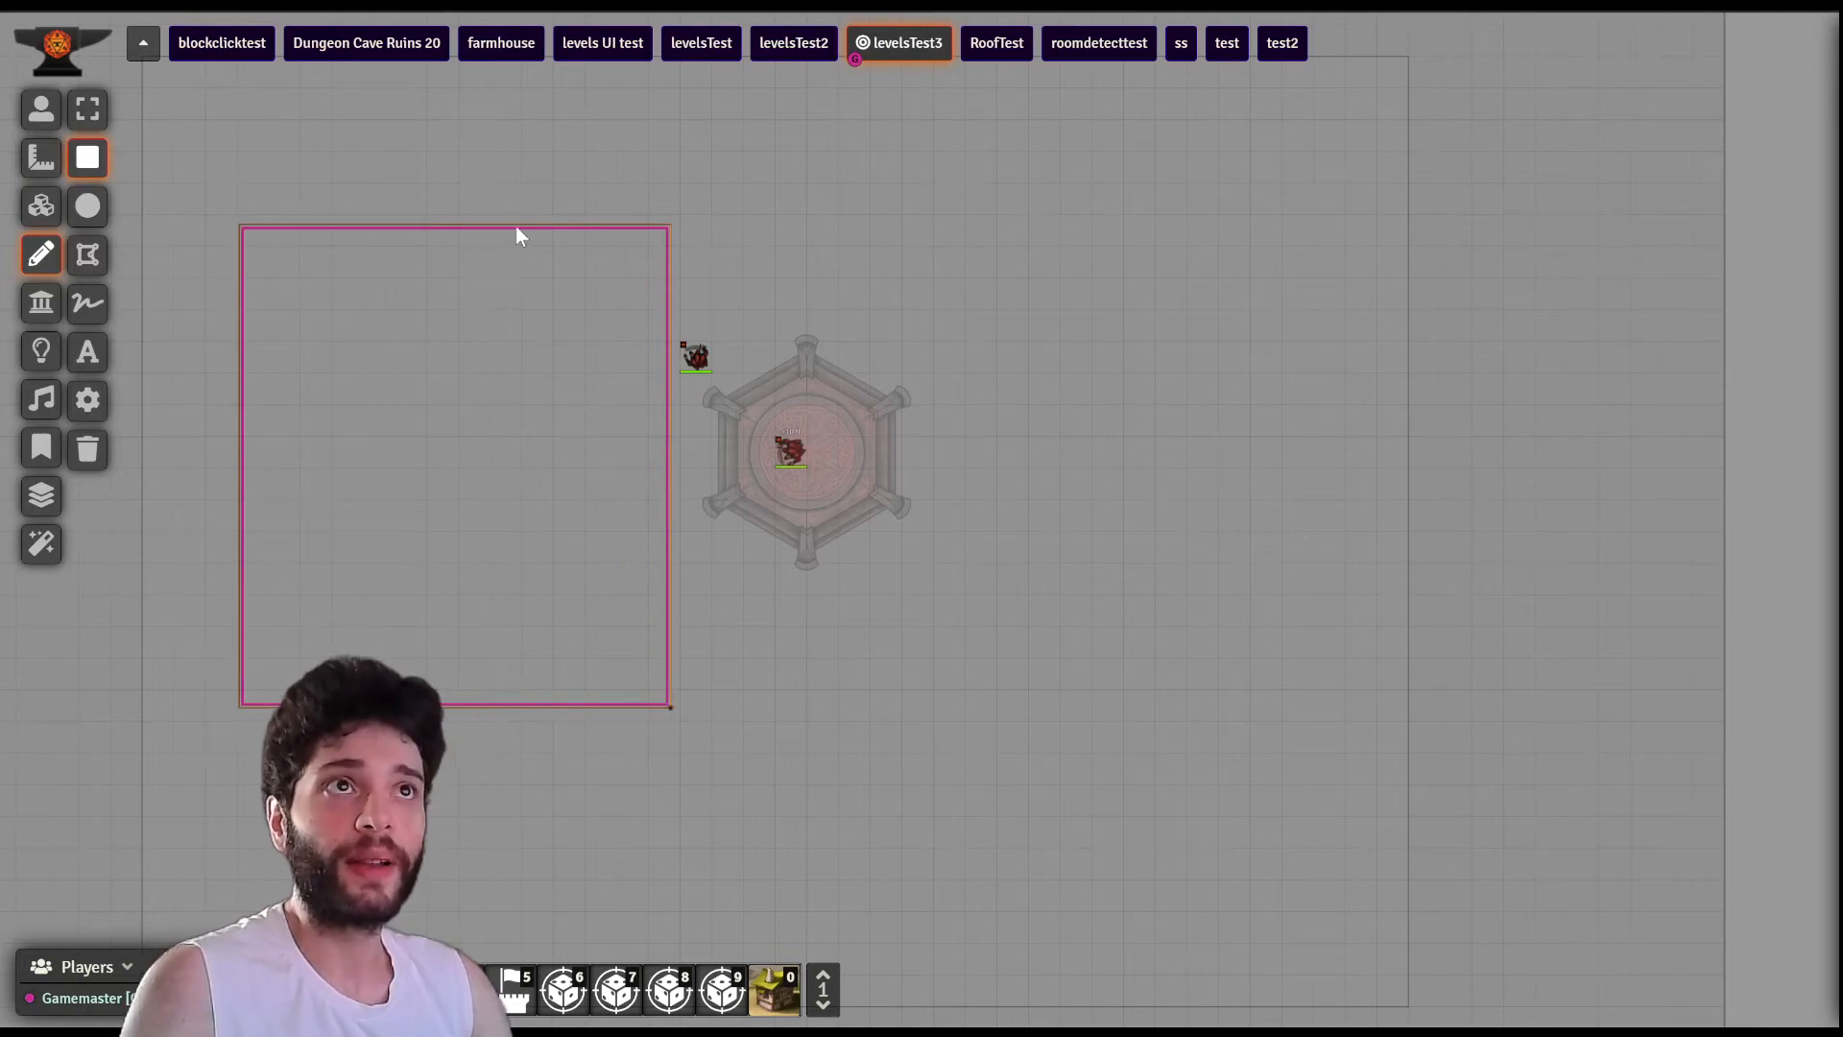
mouse_move(500, 229)
mouse_down()
mouse_move(572, 576)
mouse_move(666, 716)
mouse_up()
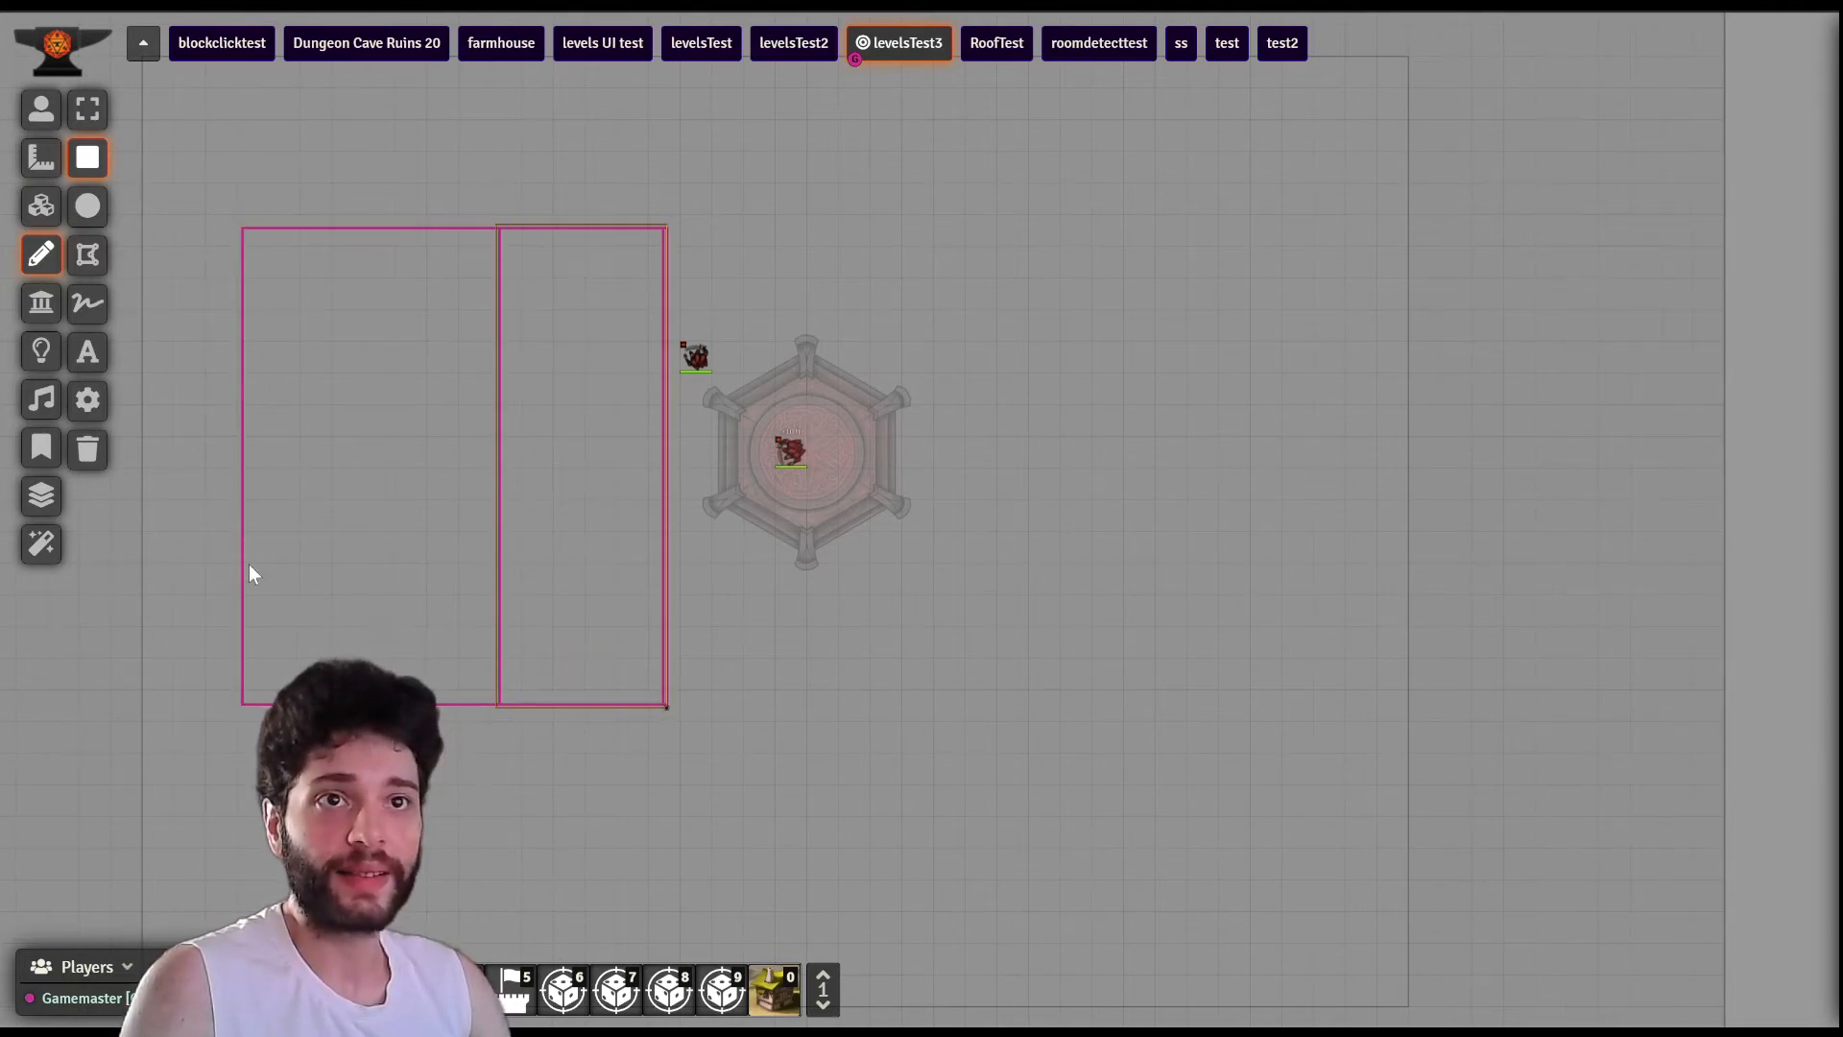
drag(246, 568, 662, 710)
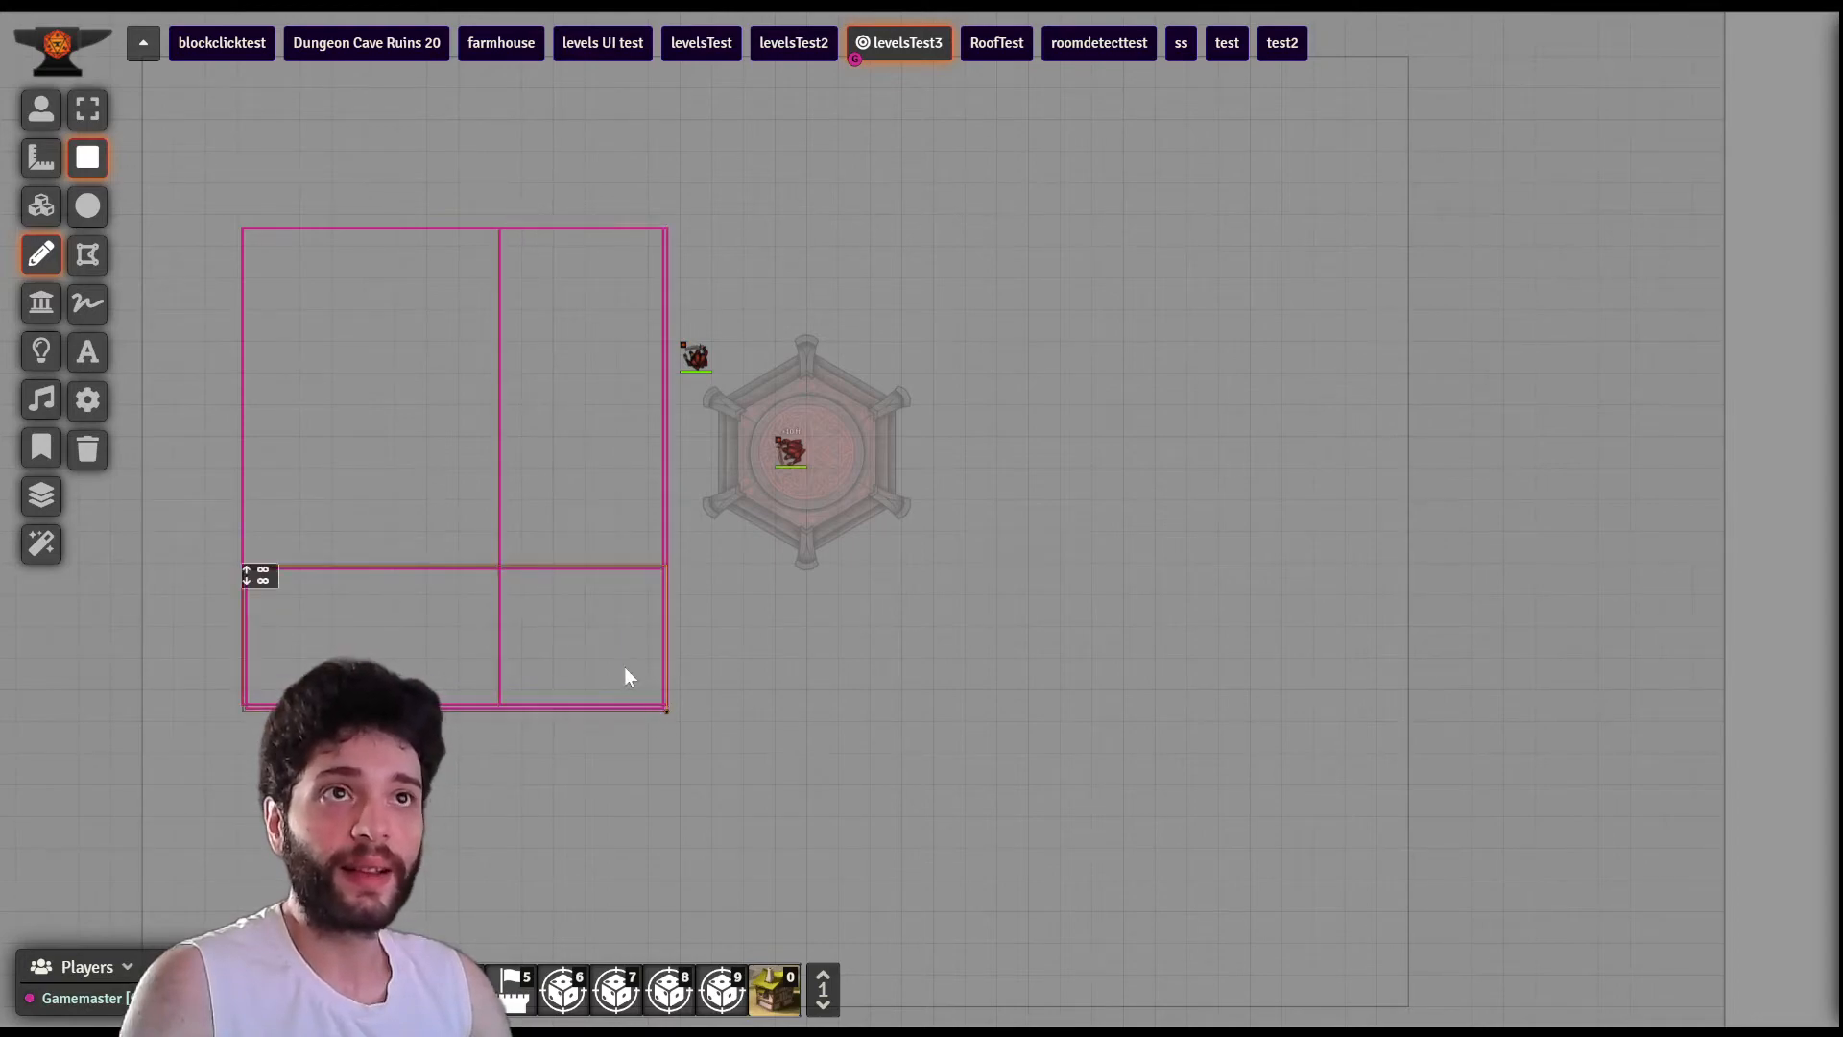
- Draw a freehand zigzag line across the upper-left section of the large rectangle
click(87, 302)
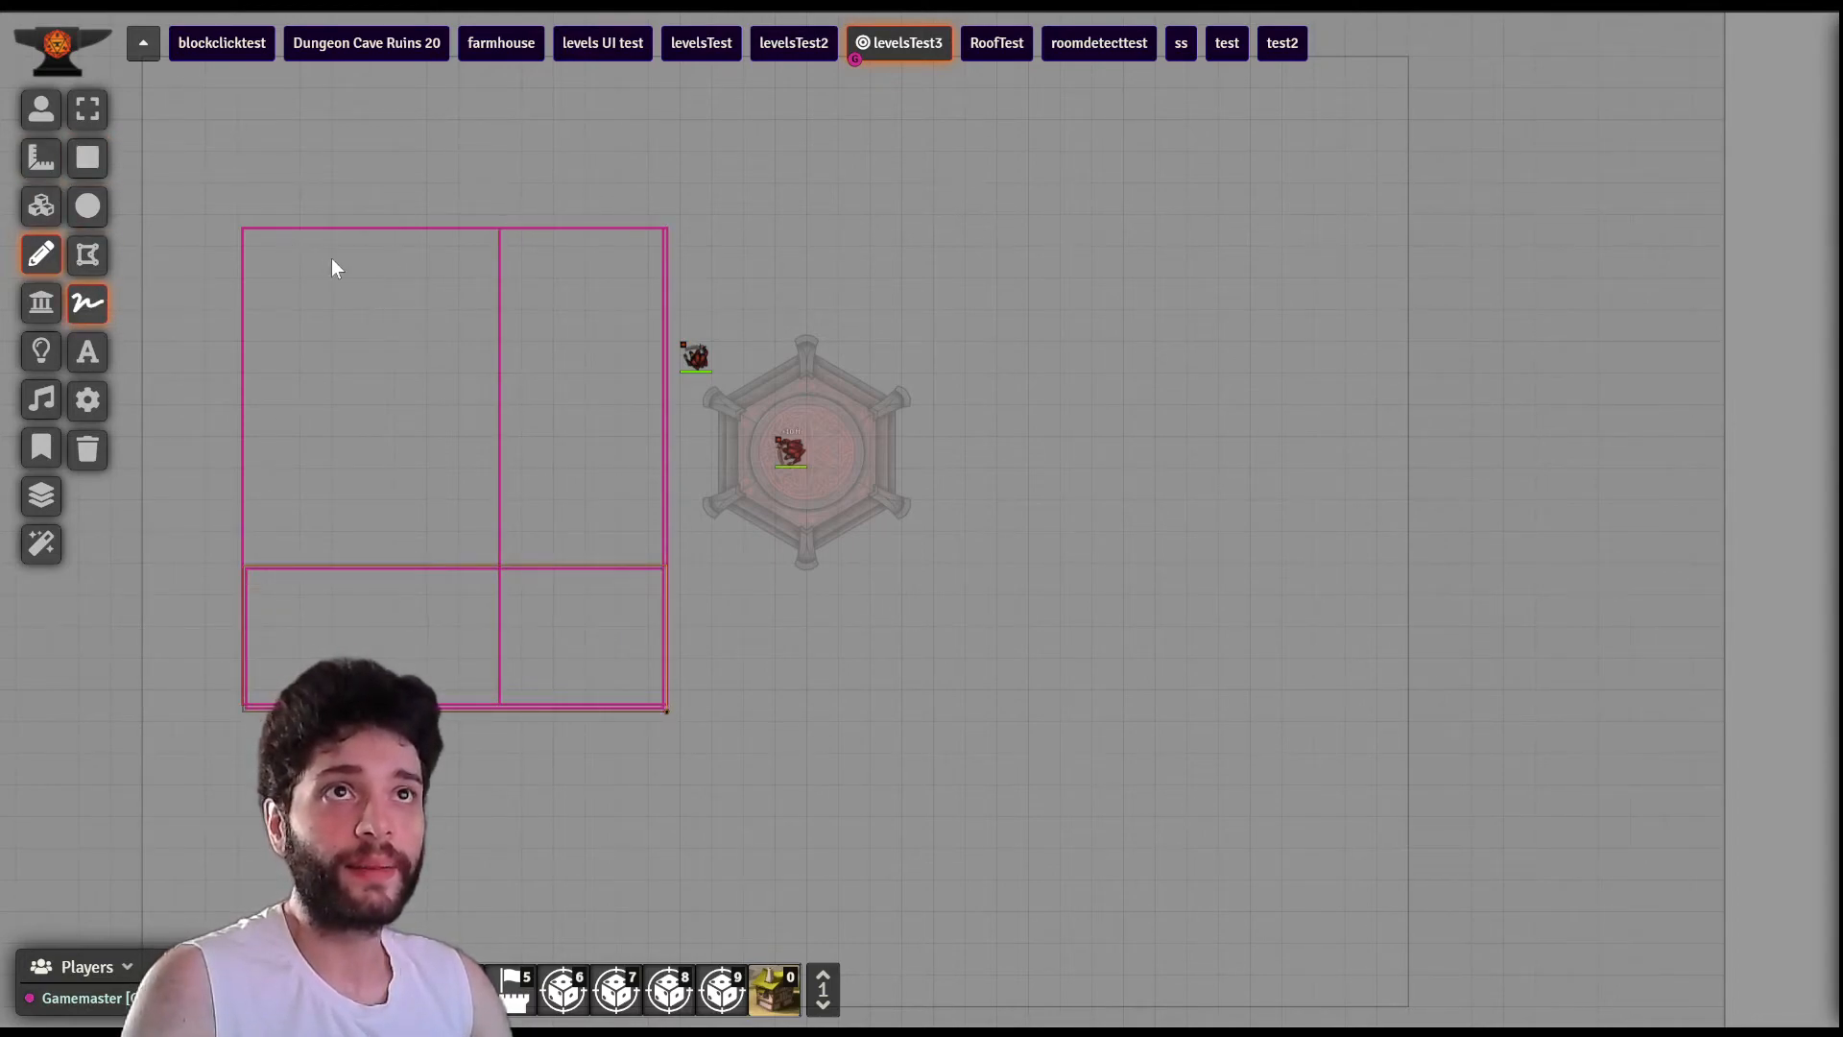
drag(331, 355, 399, 474)
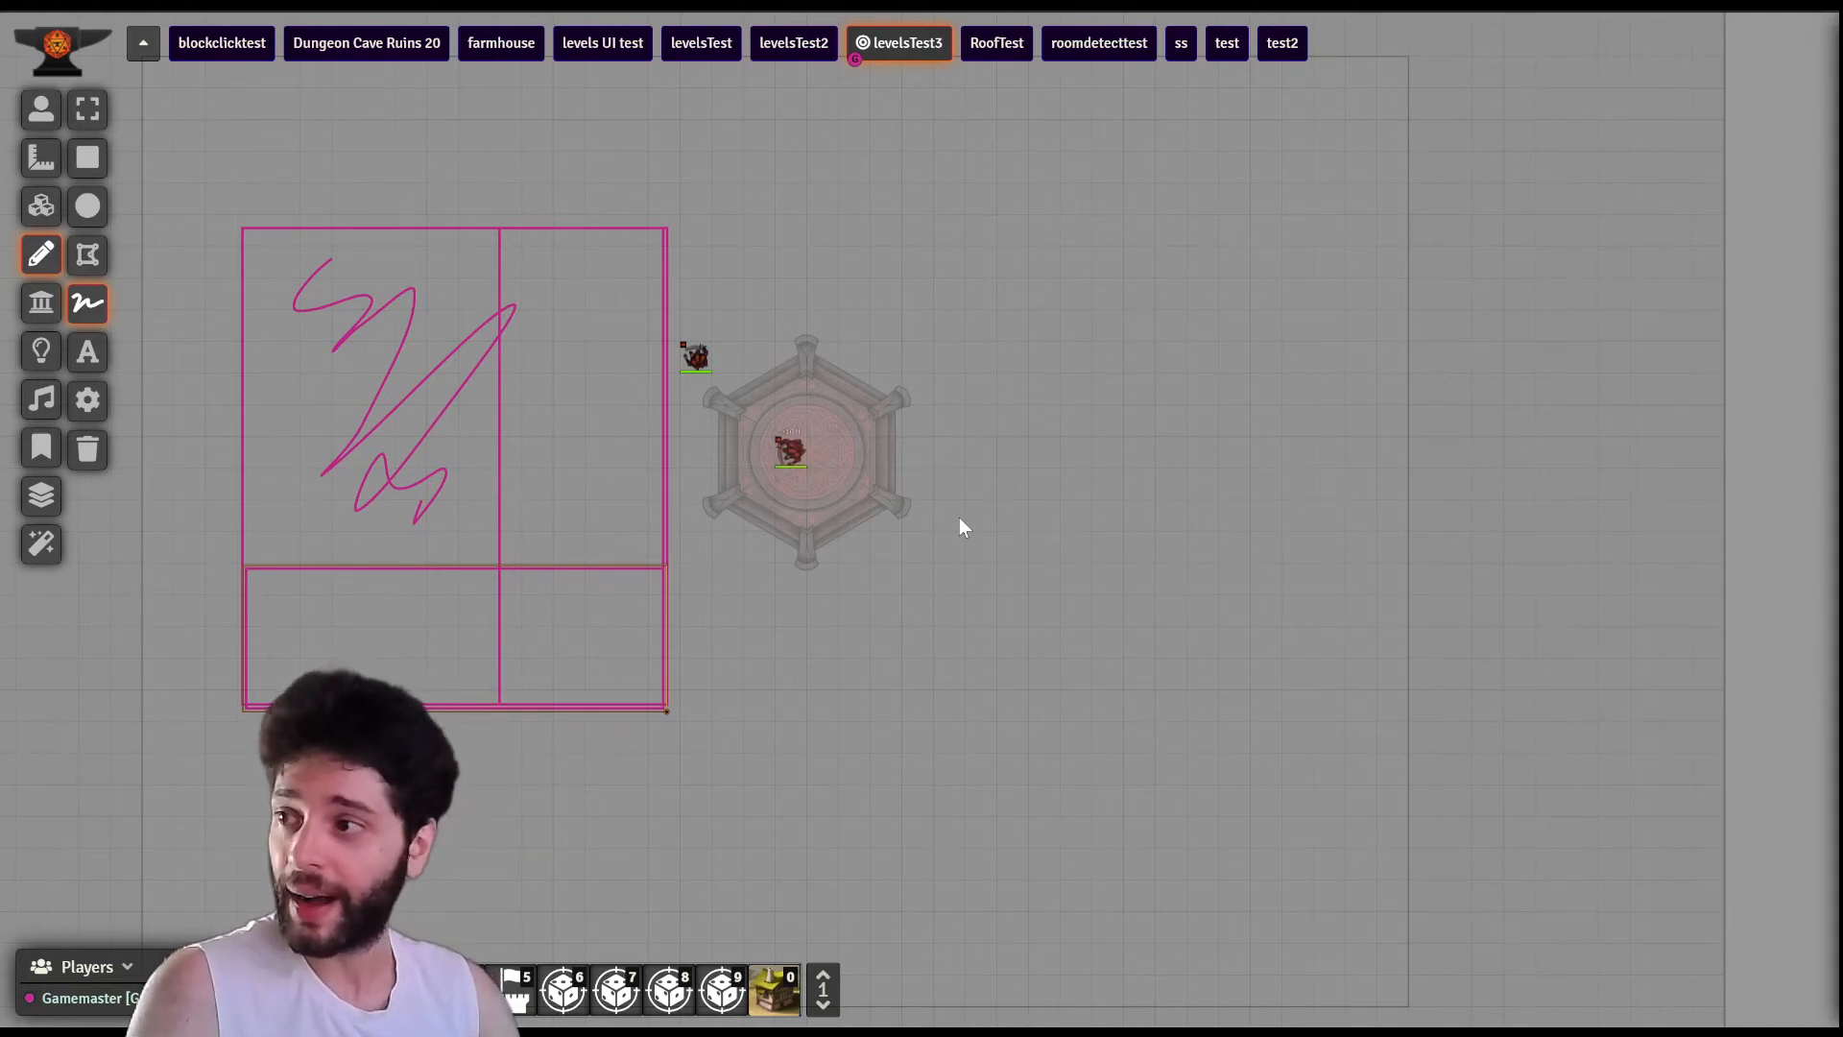
scroll(977, 543, up, 6)
drag(877, 156, 1103, 313)
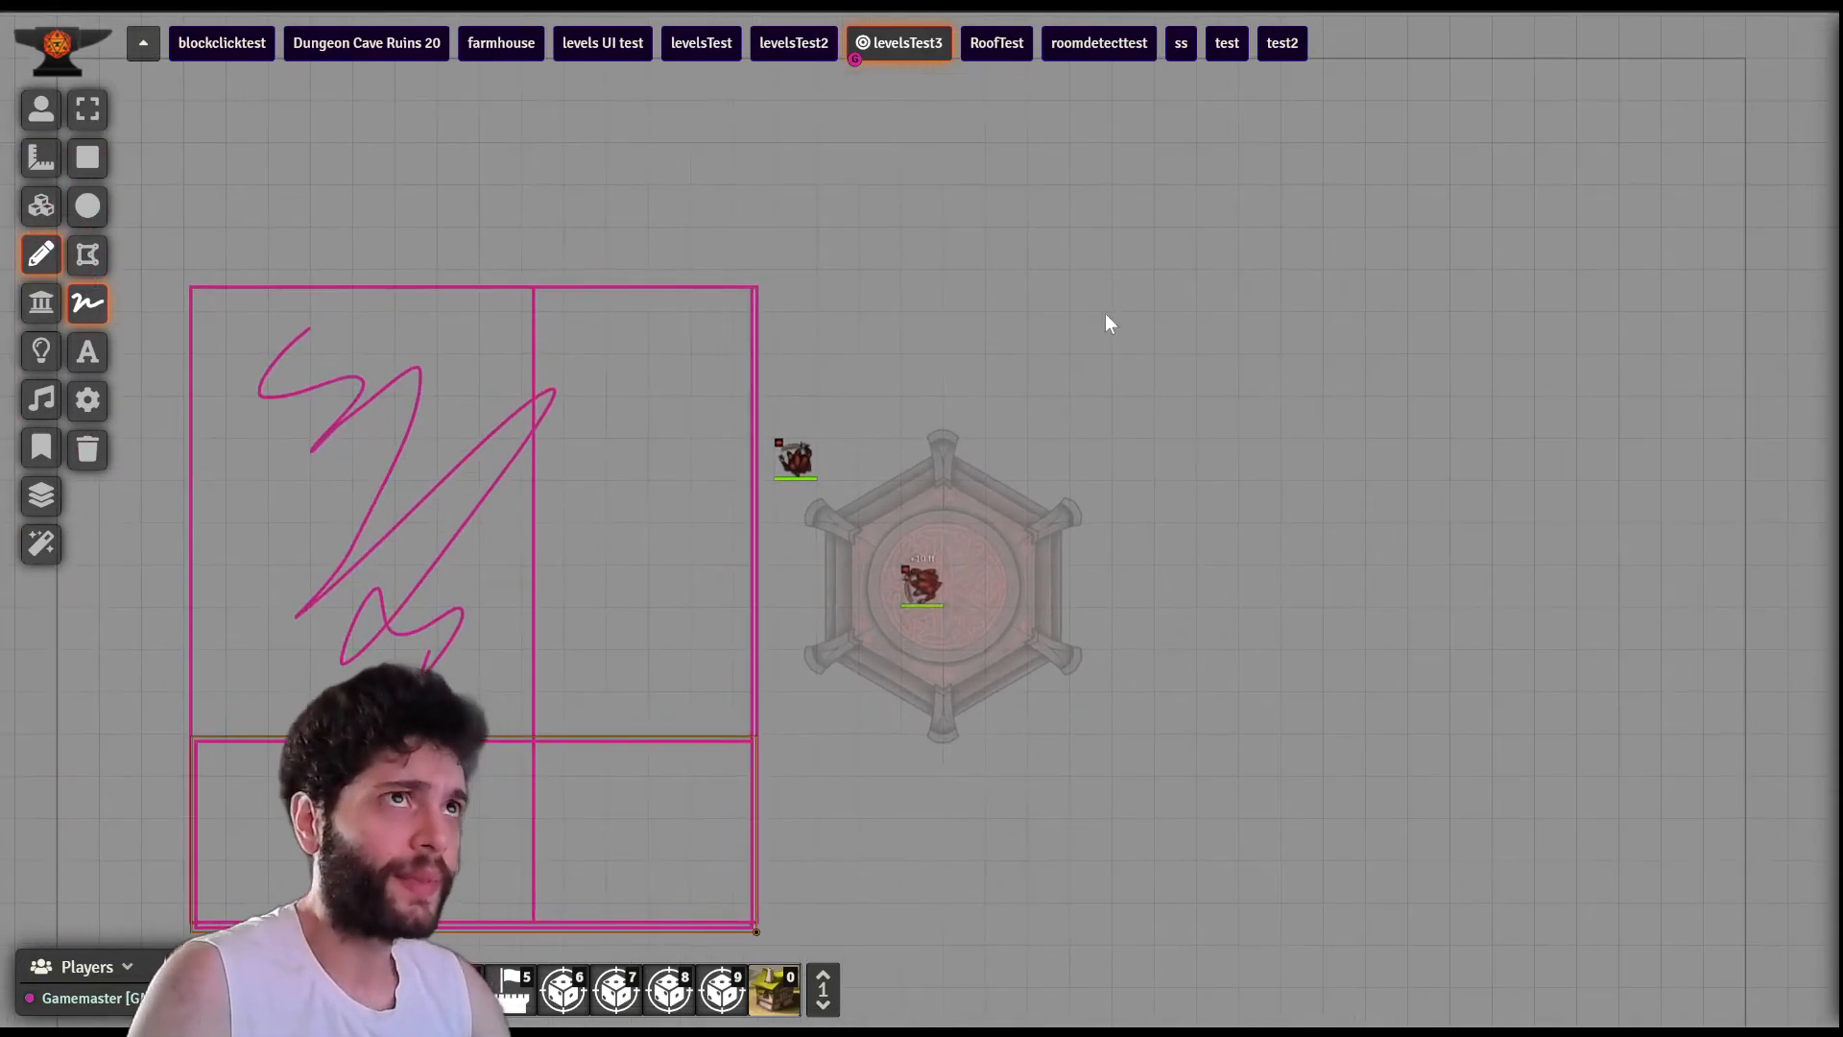
scroll(1207, 326, up, 3)
drag(1211, 494, 1168, 433)
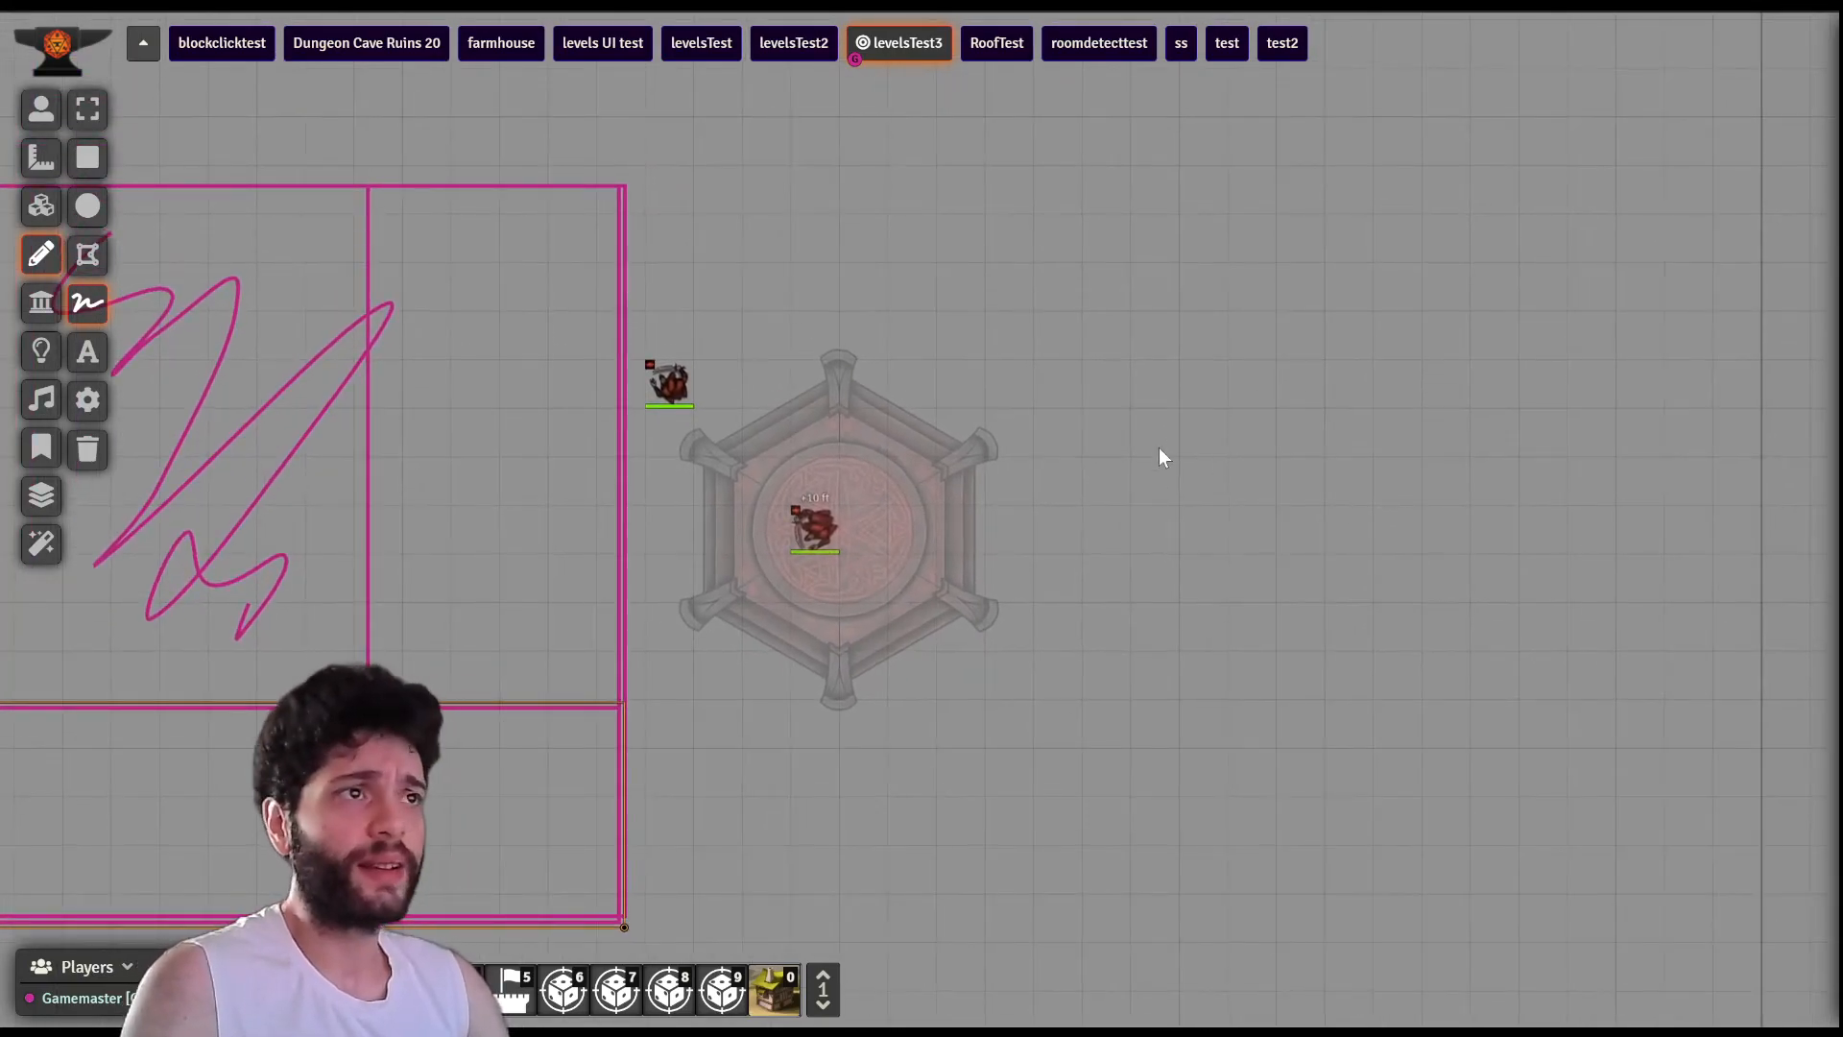
drag(990, 360, 1044, 355)
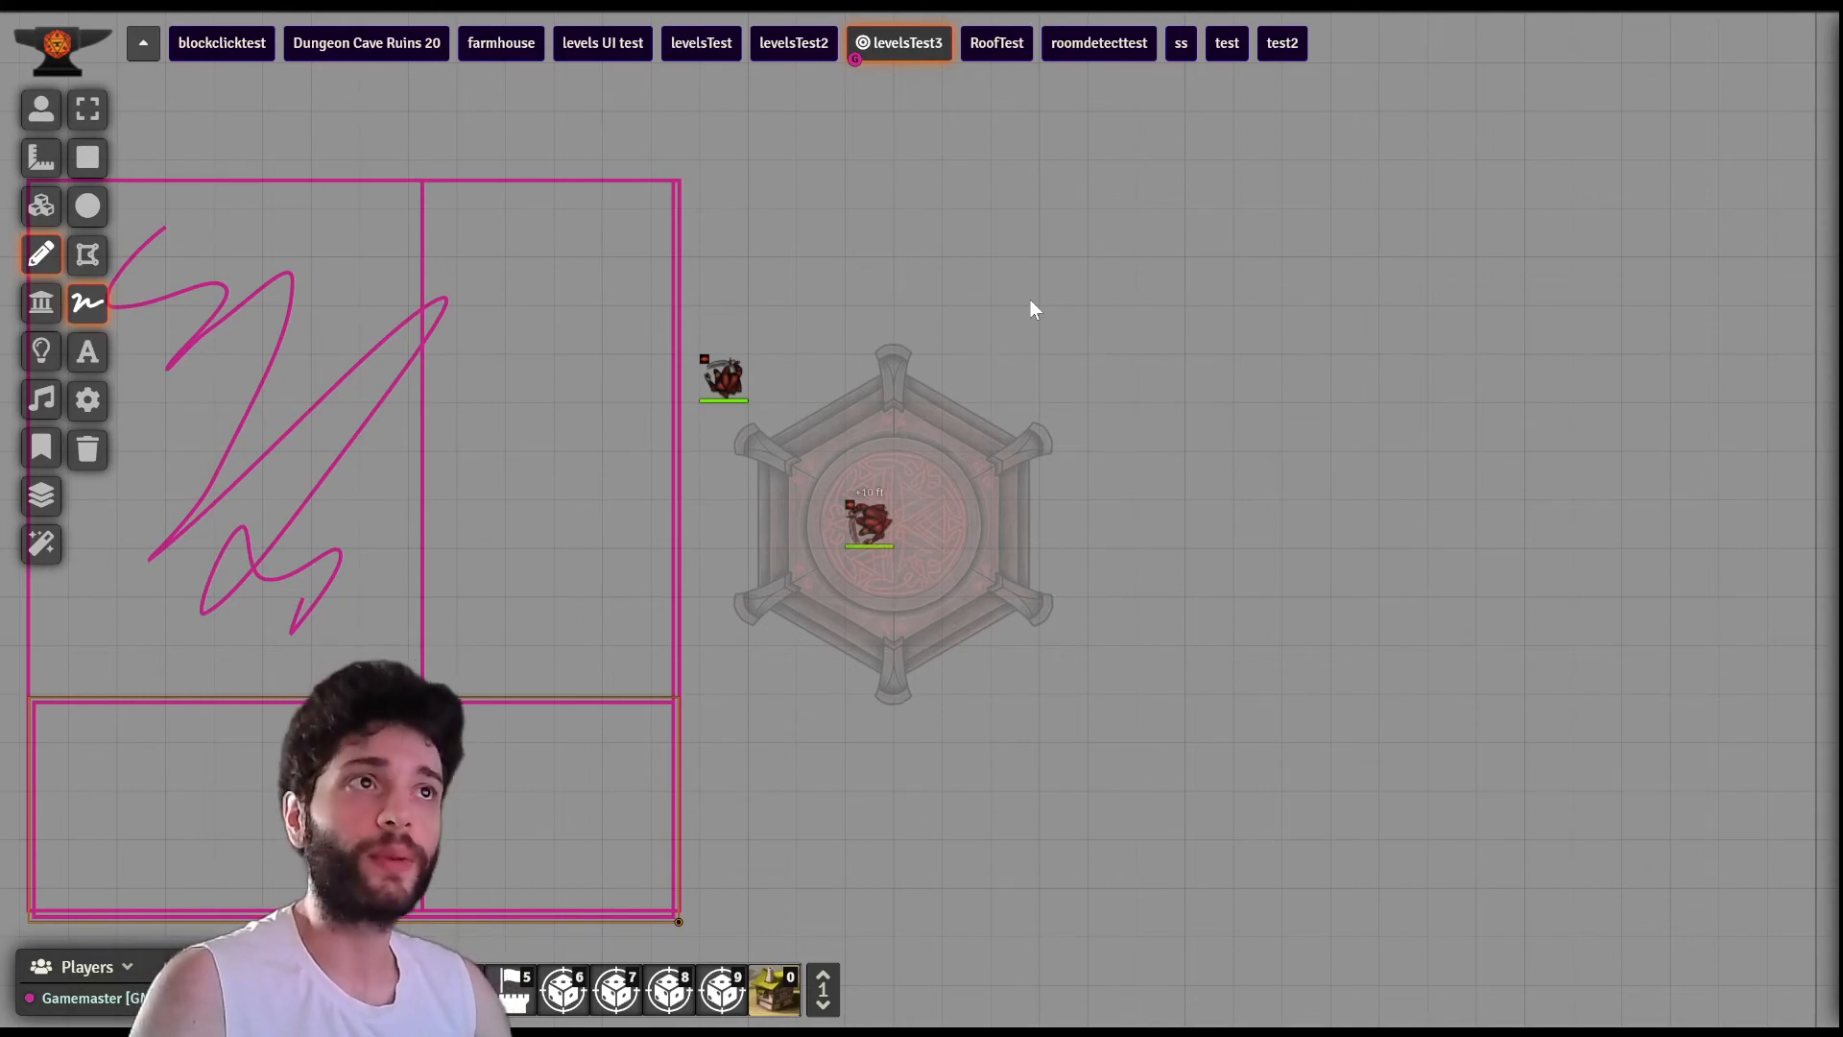
- Select the Cultist token outside the hexagonal tile and enable sight-ray debugging with the console command CONFIG.debug.sightRays=true
click(41, 109)
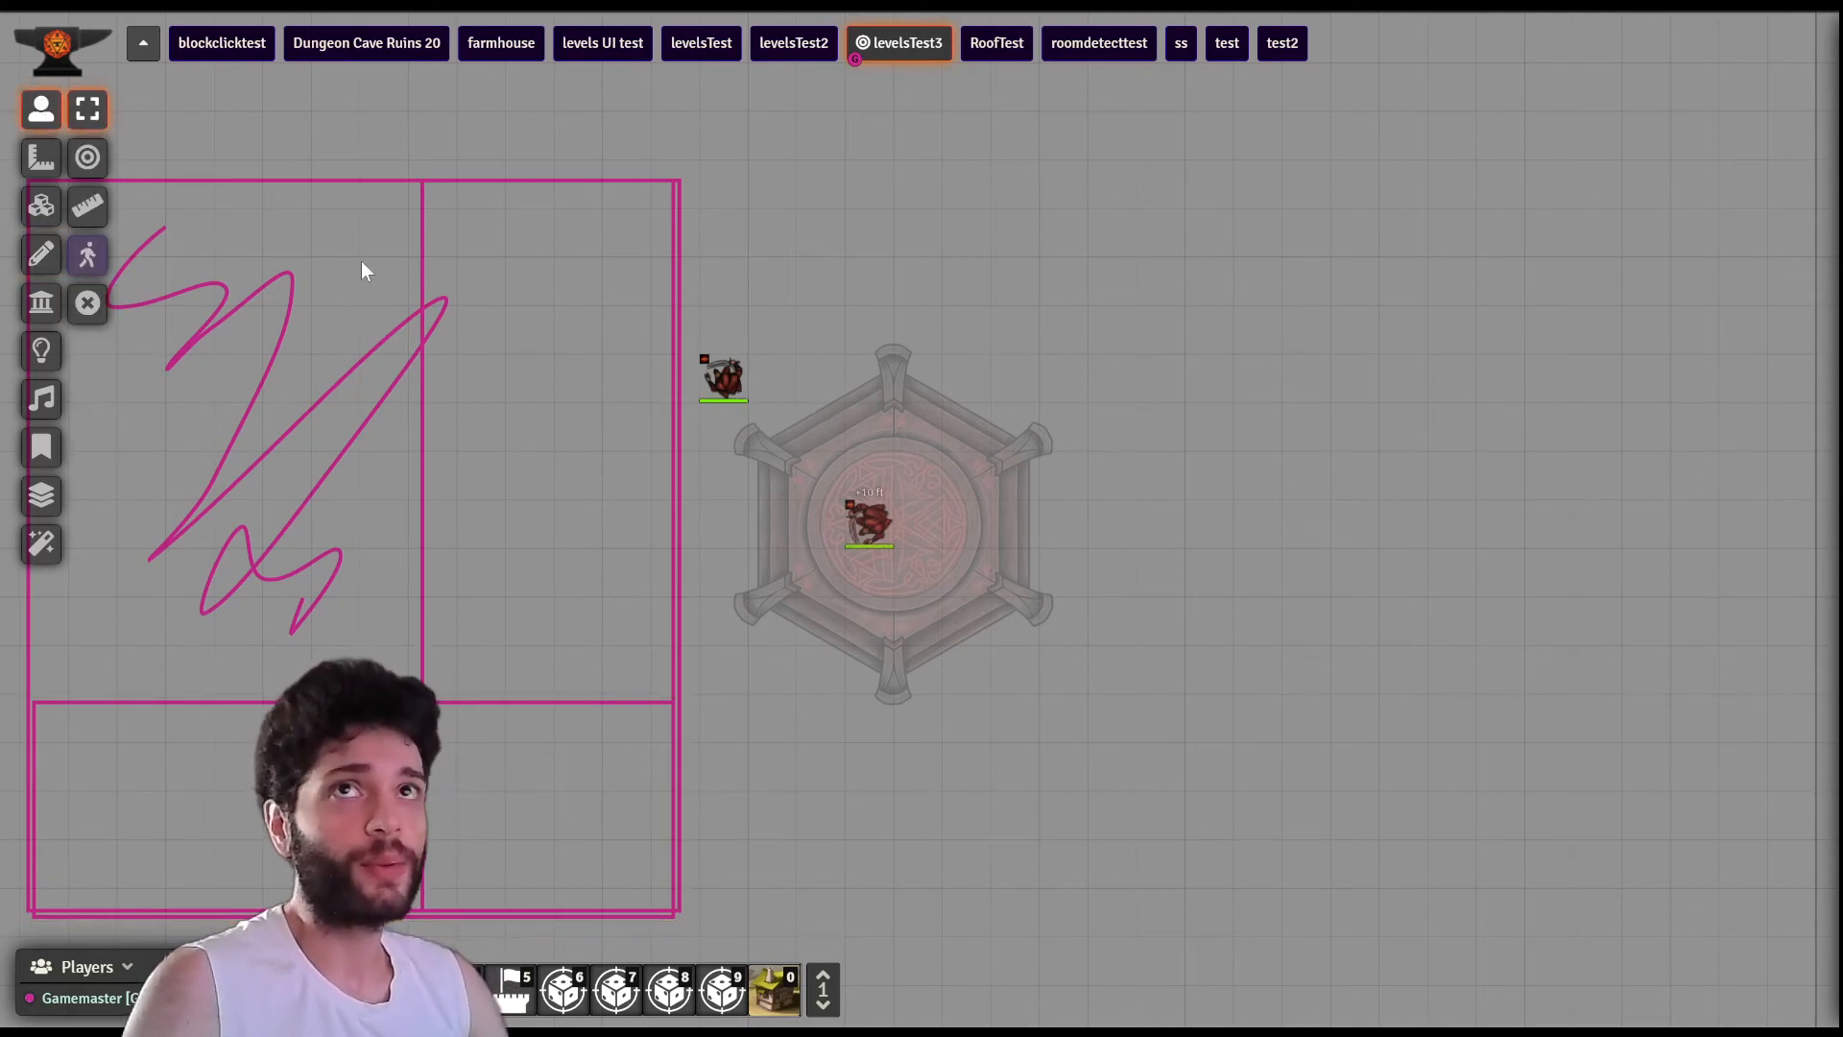
click(724, 377)
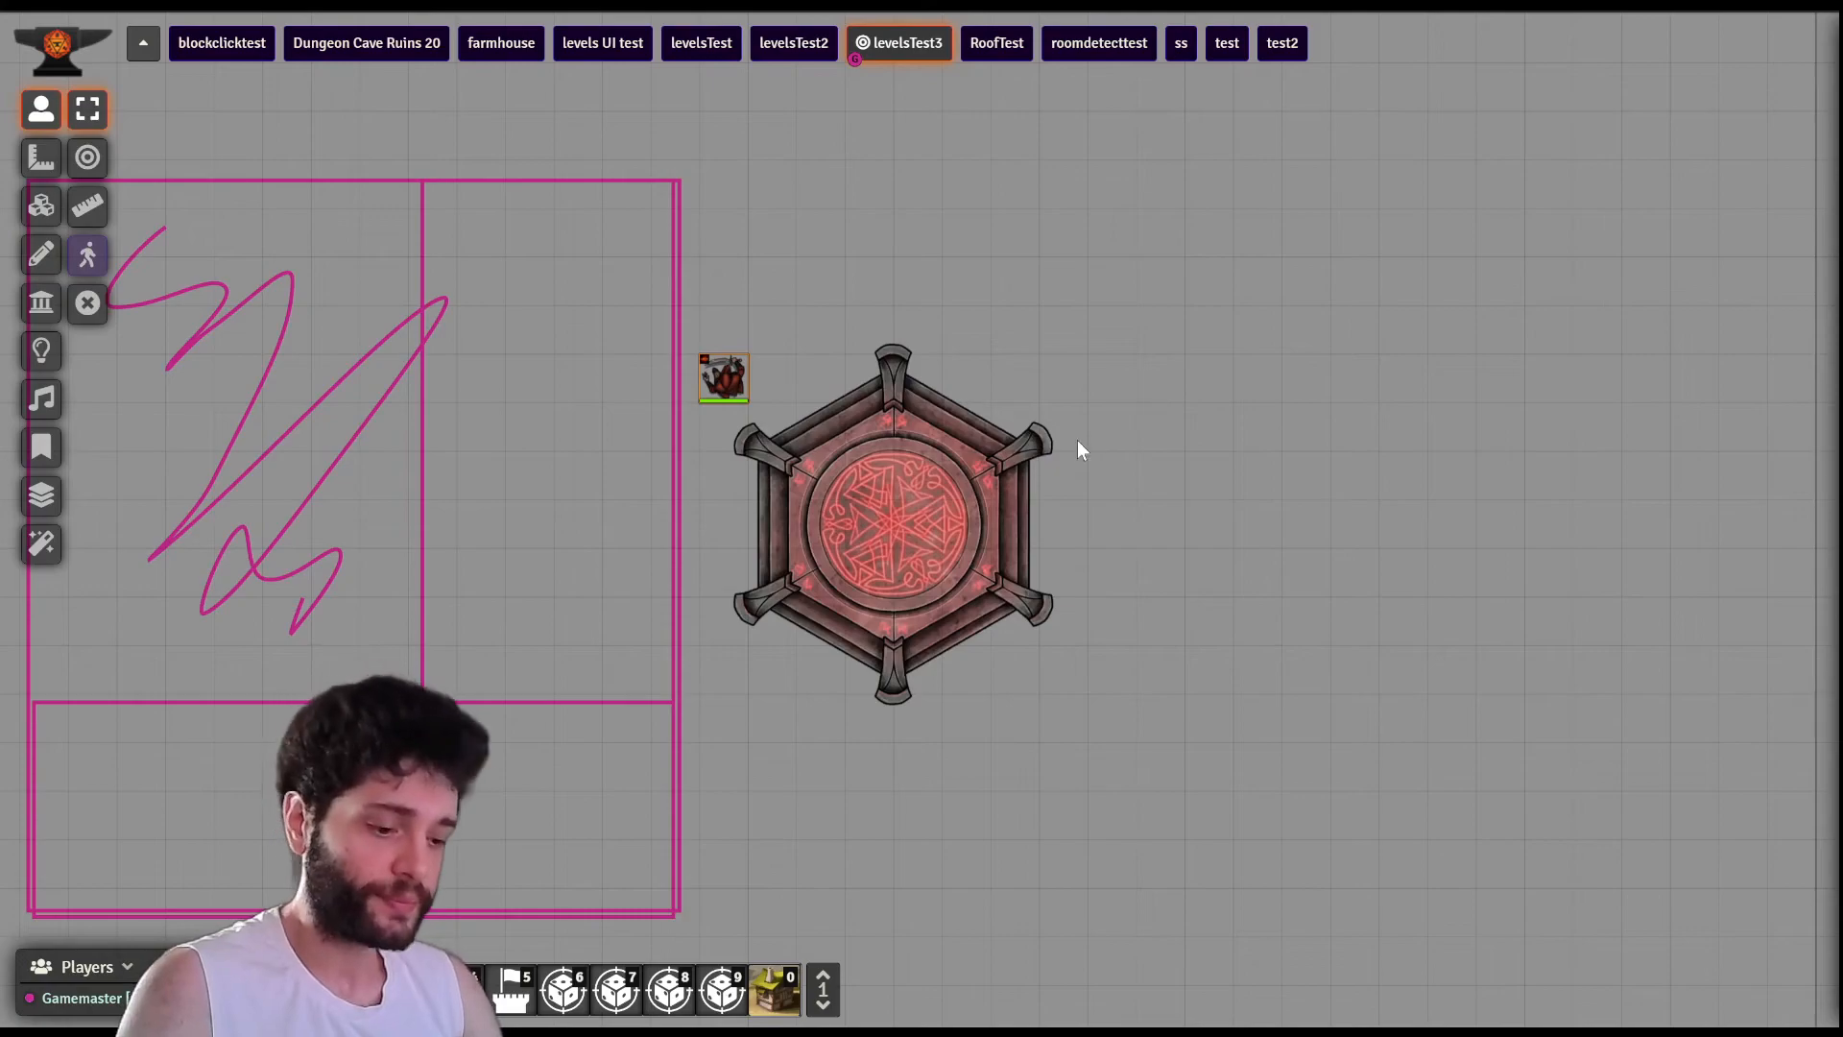
key(F12)
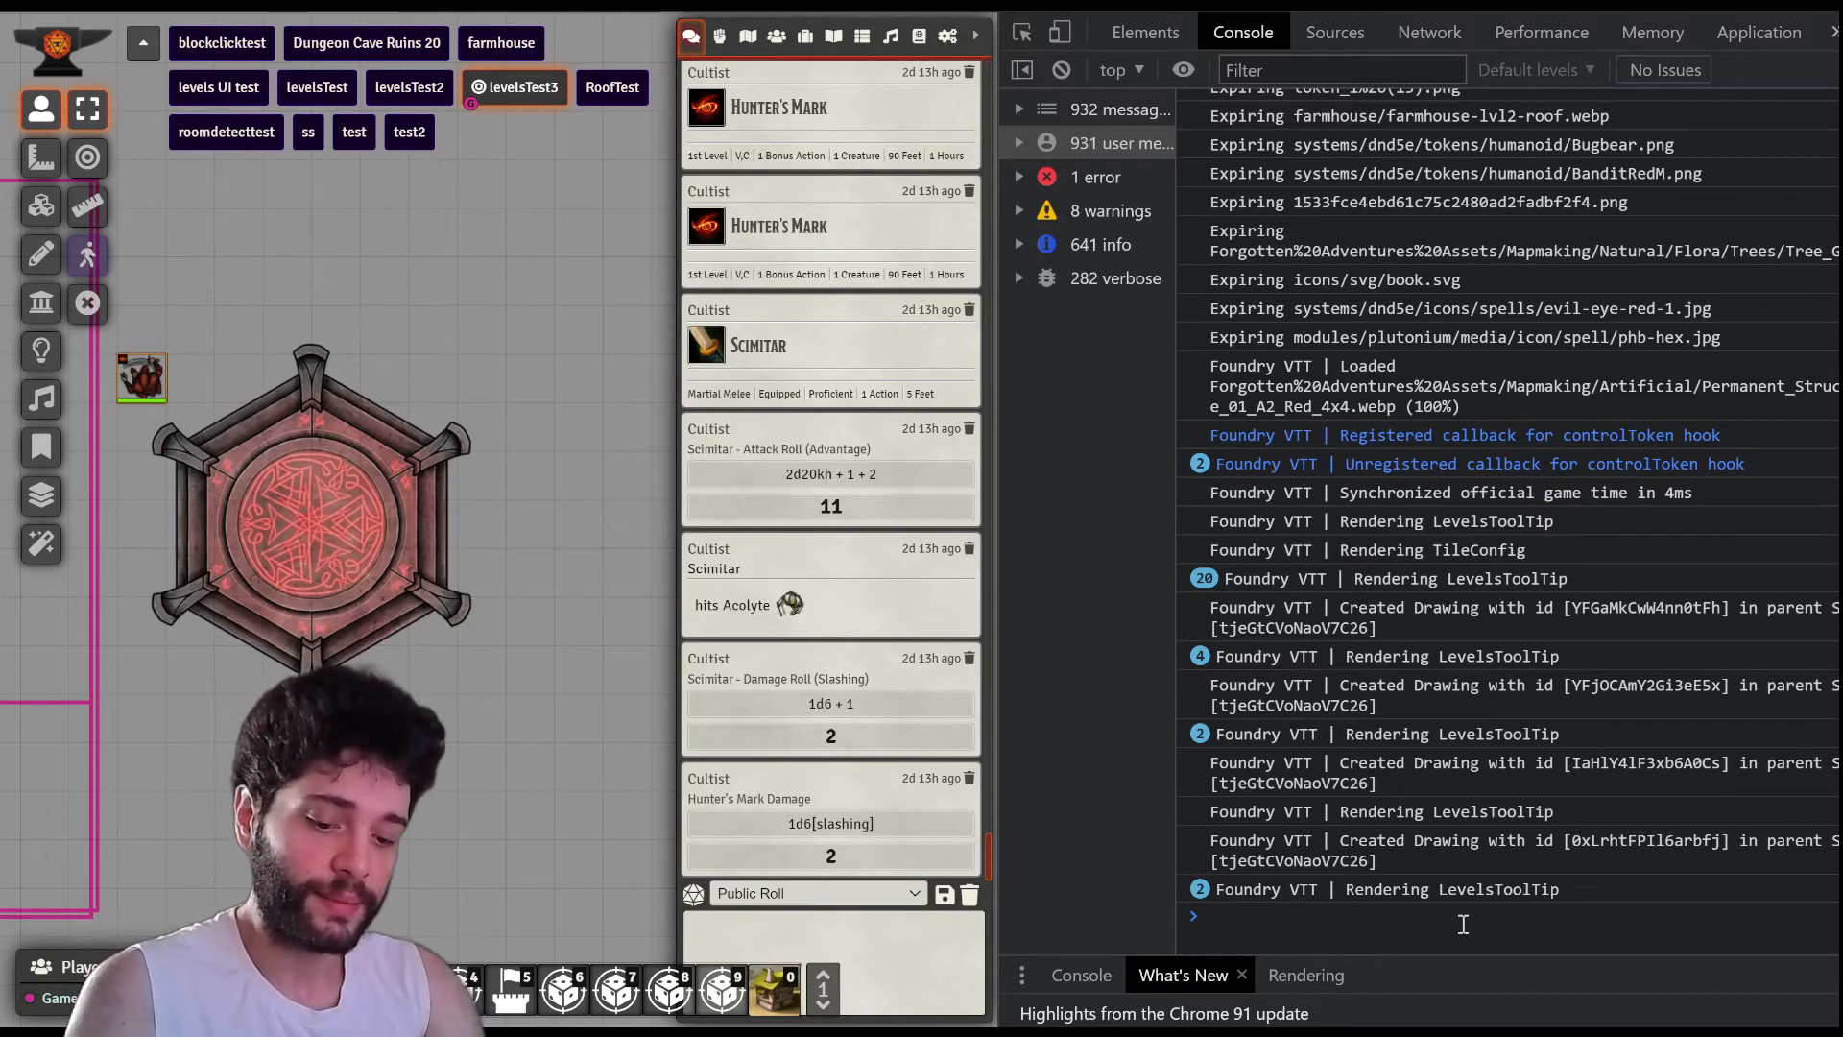
text(CONFIG.d)
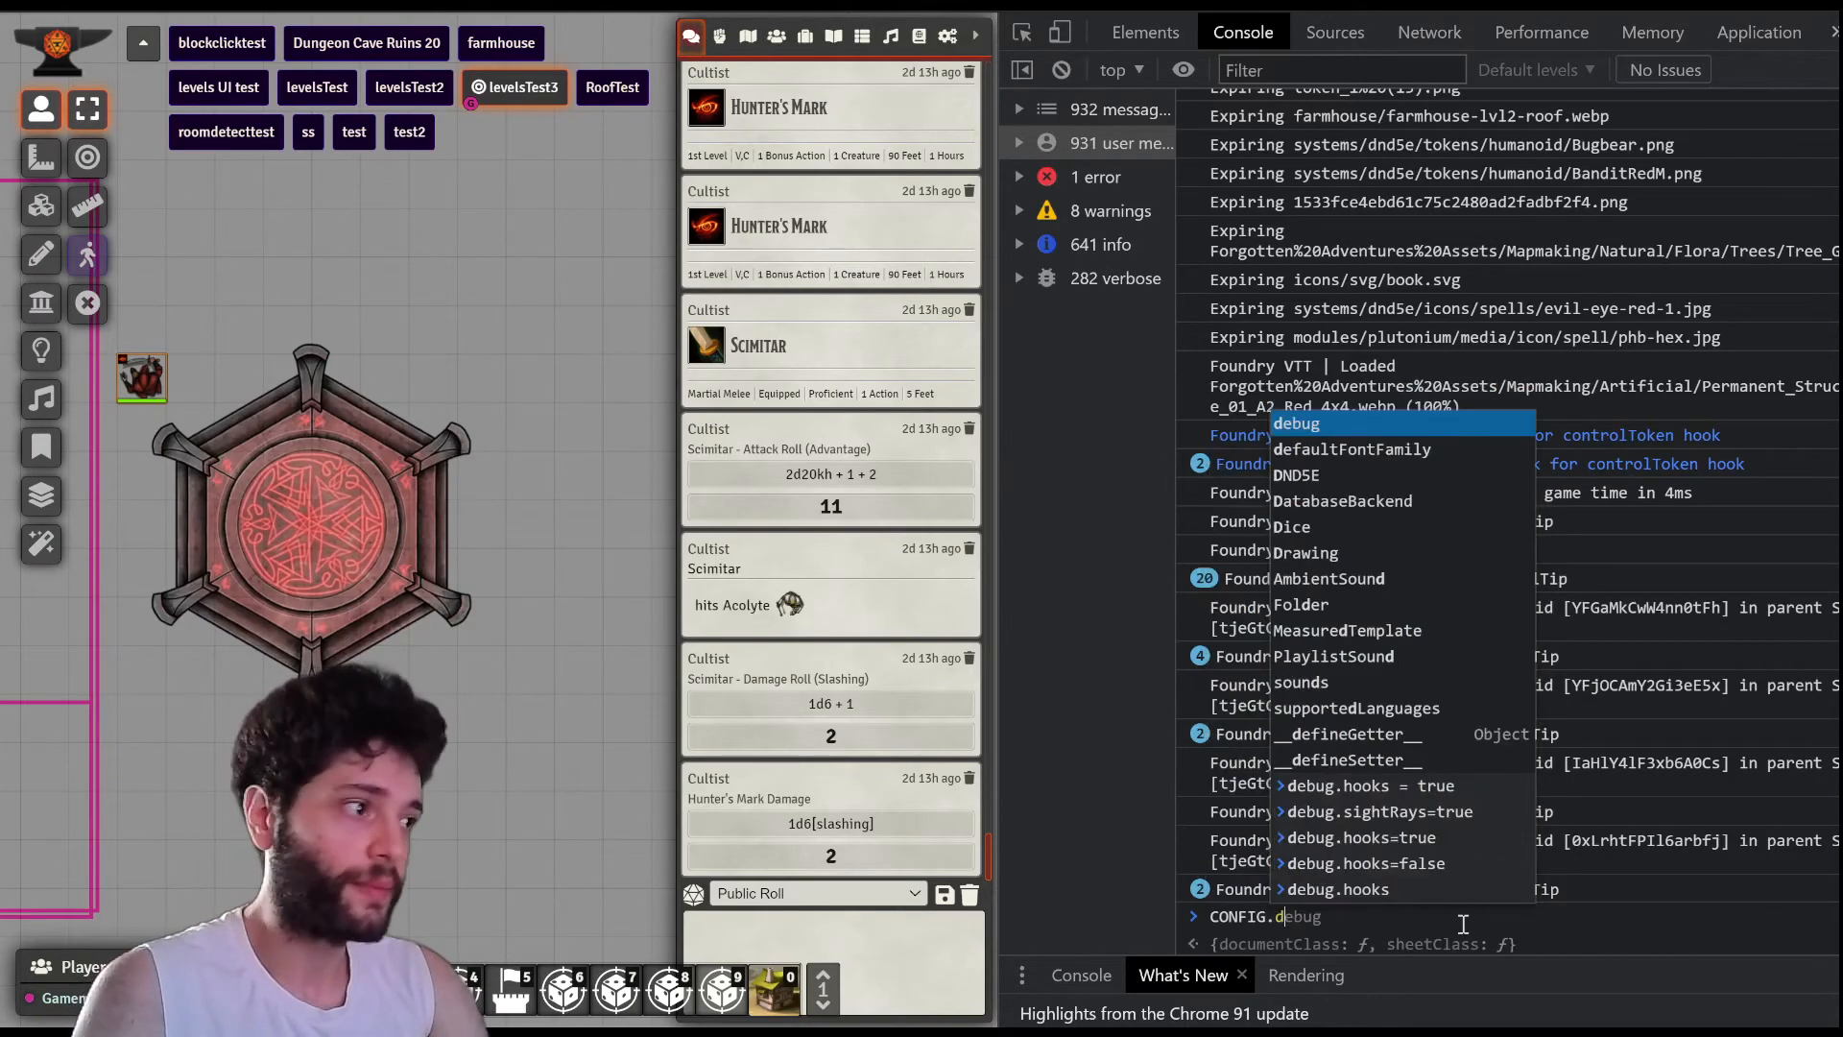
text(eb)
key(Down)
key(Down)
key(Return)
key(Return)
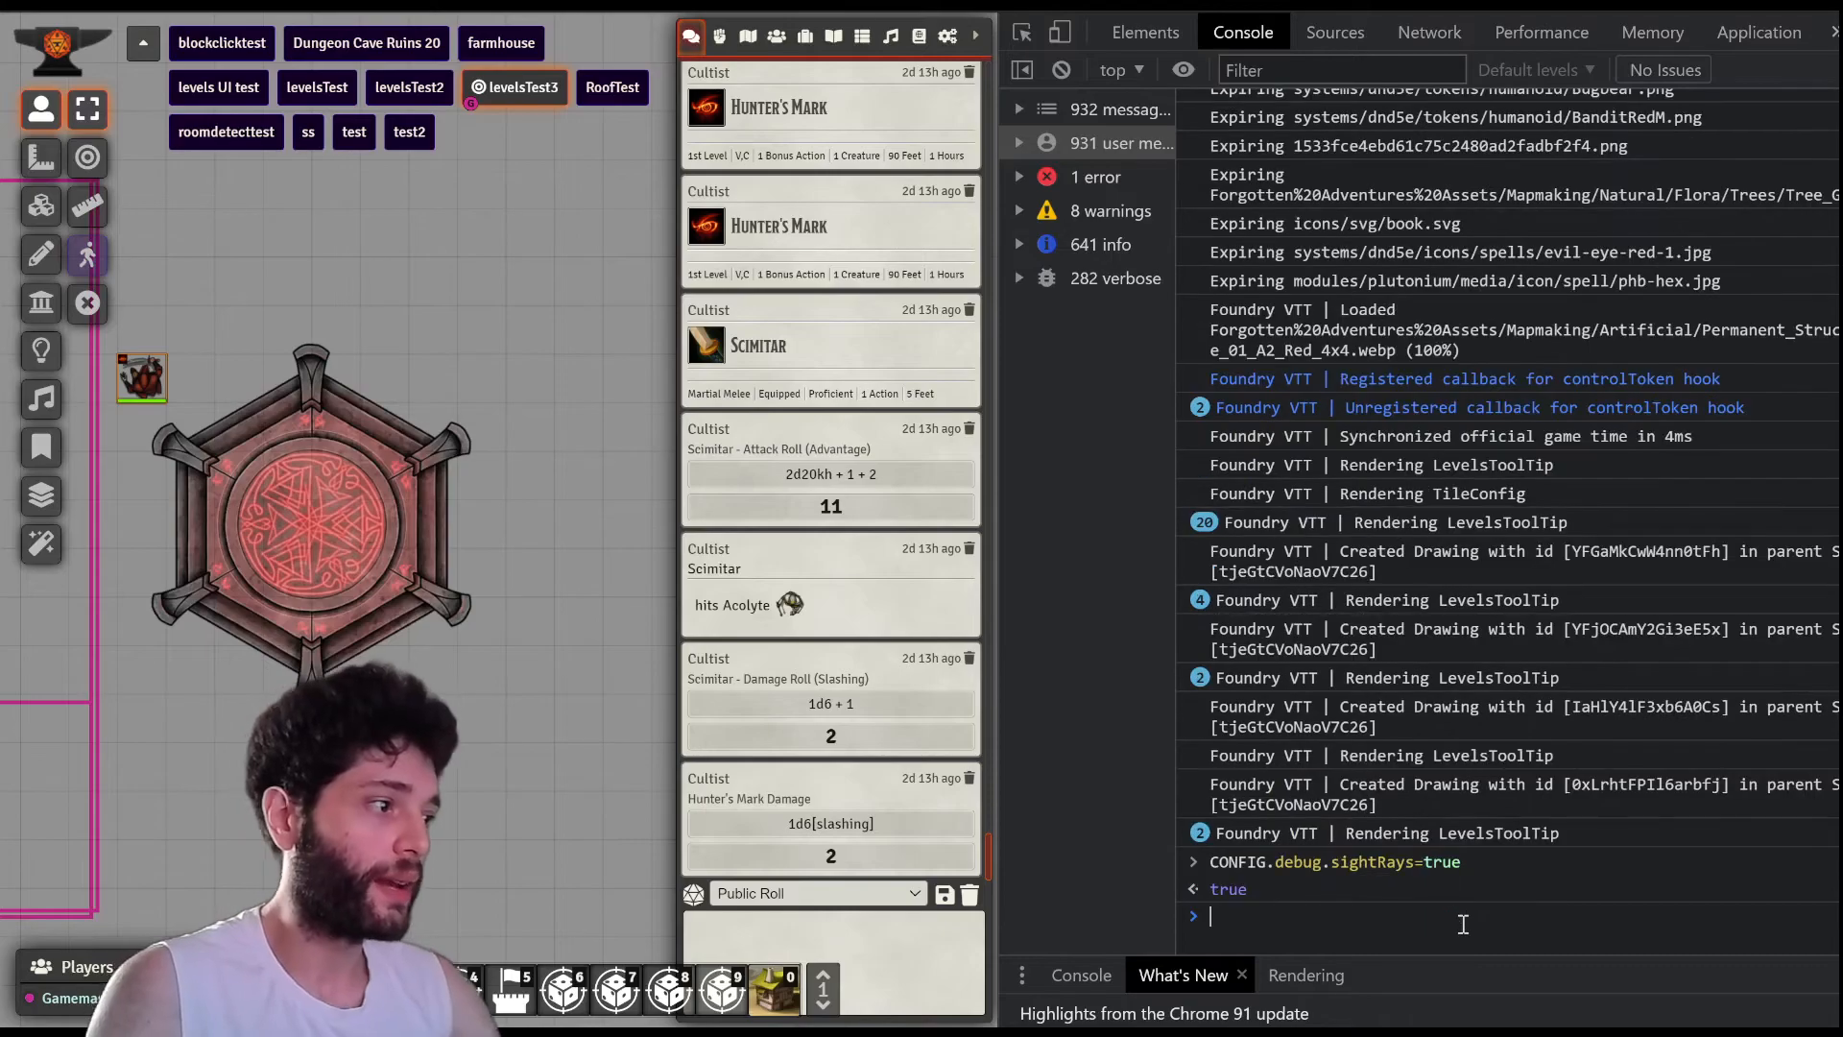
key(F12)
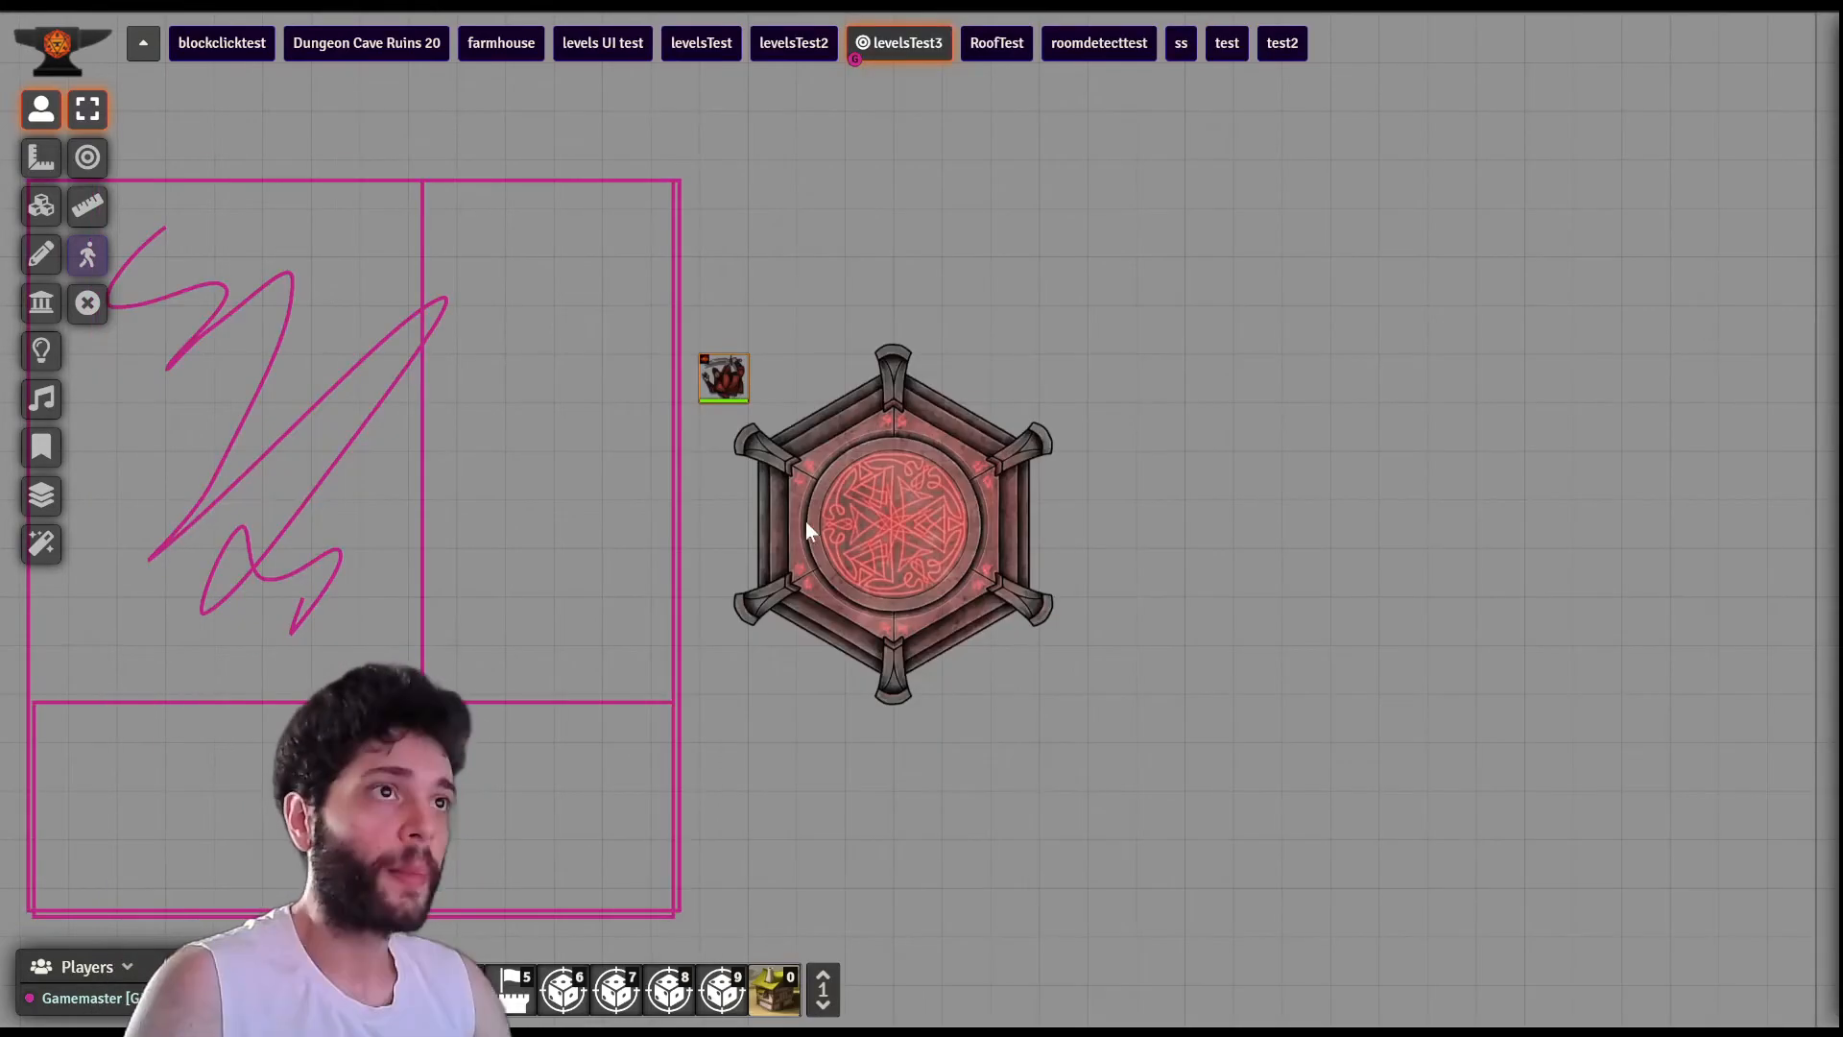
- Give the Cultist token outside the hexagonal tile vision, with a dim vision distance of 30
right_click(723, 386)
click(682, 377)
click(1082, 422)
click(1179, 422)
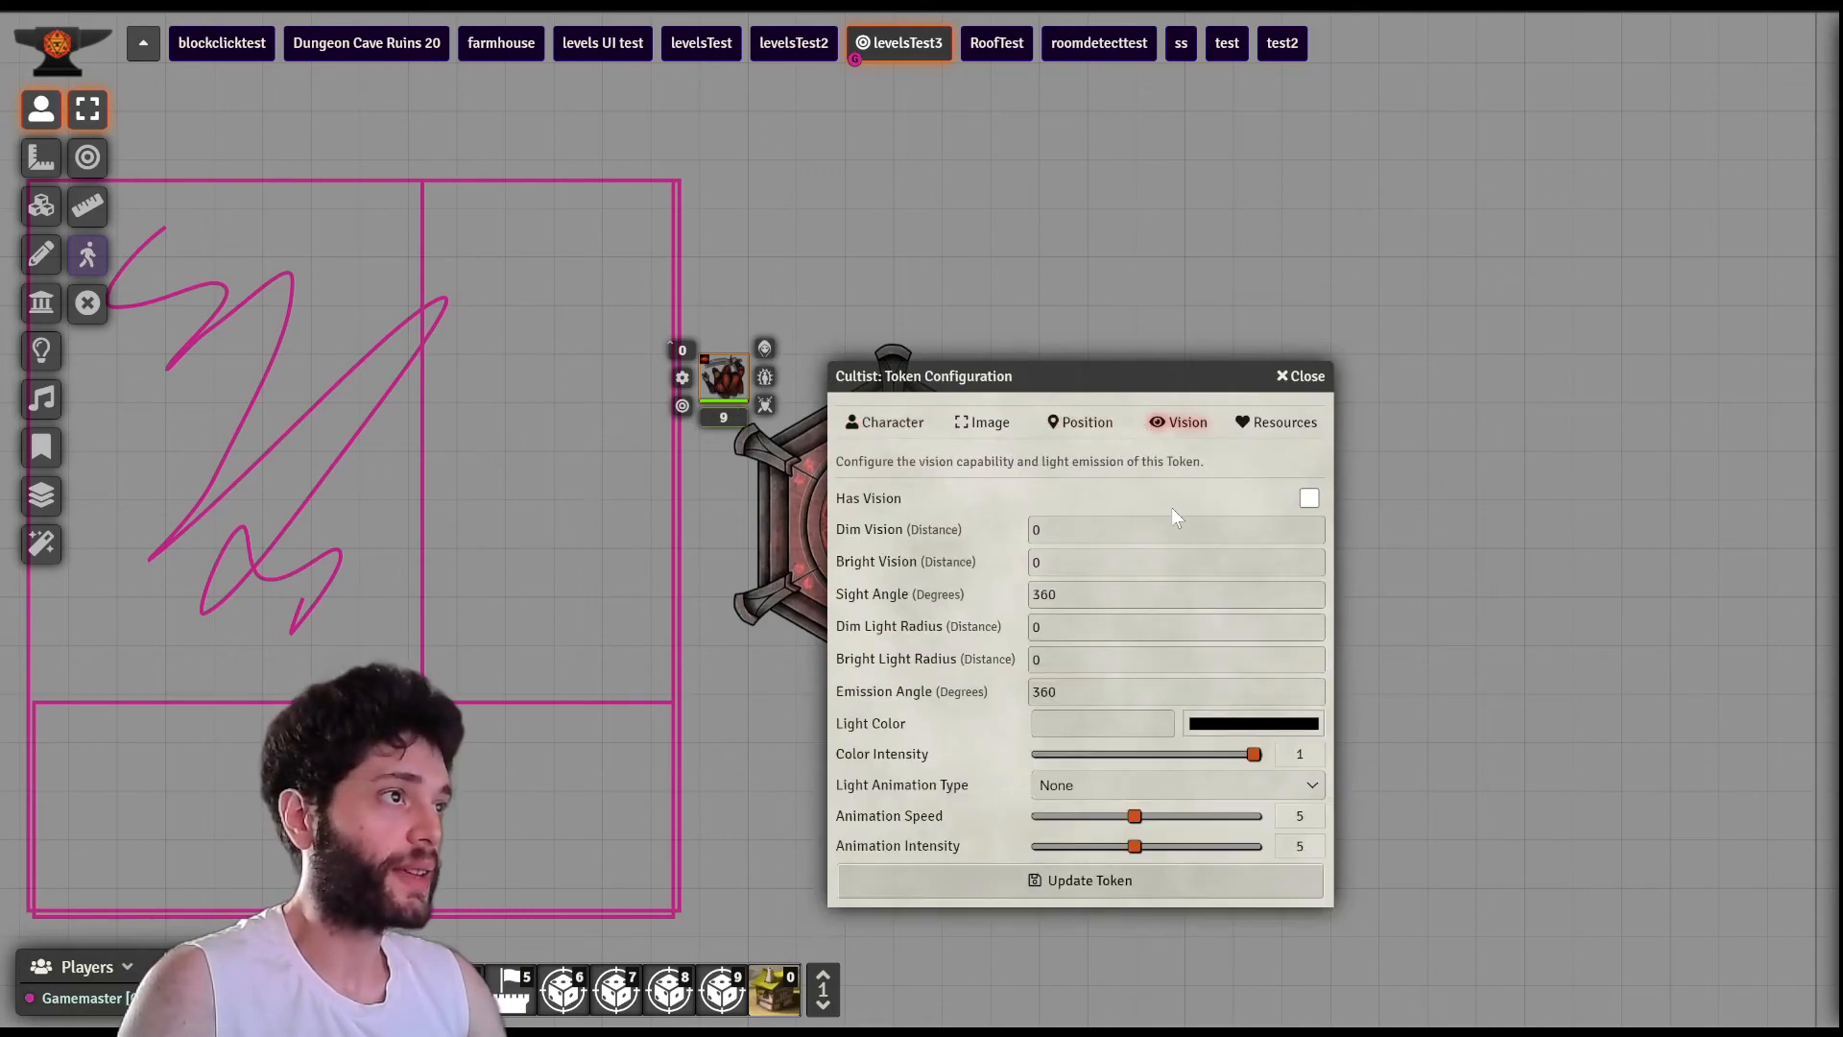
click(1308, 497)
key(Tab)
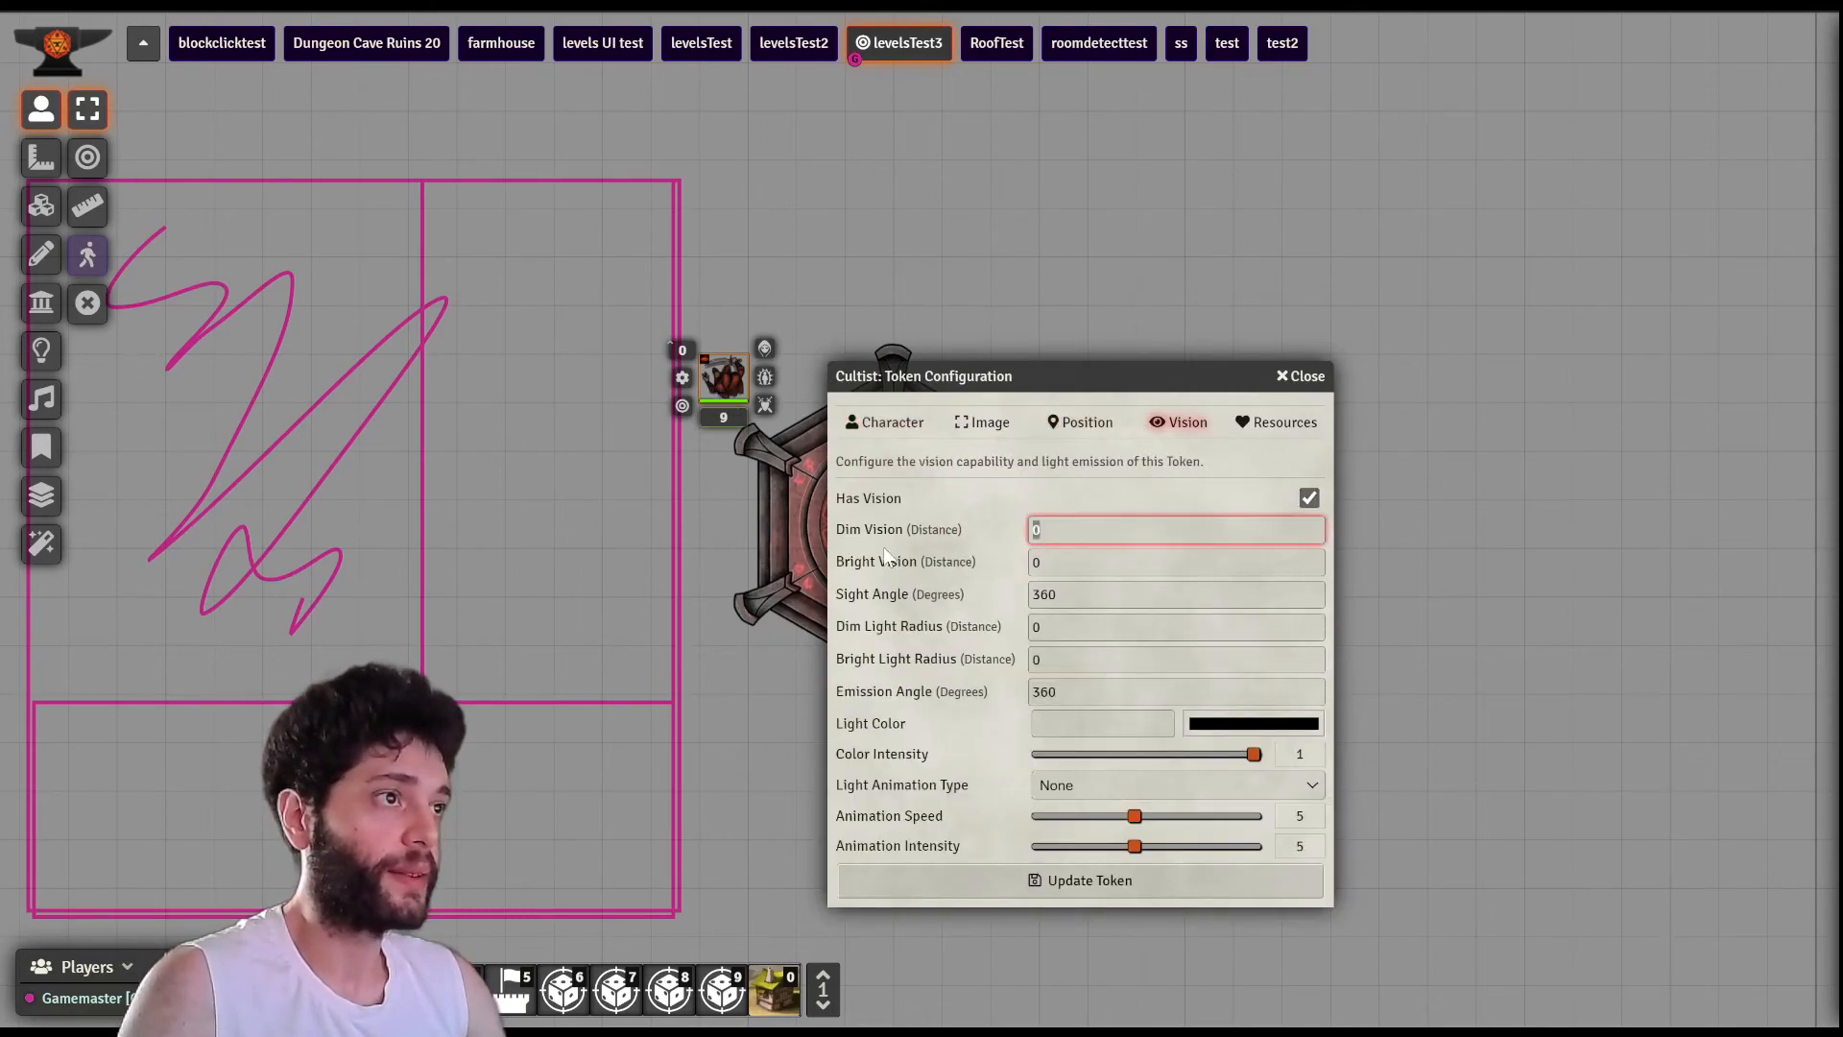
text(30)
key(Return)
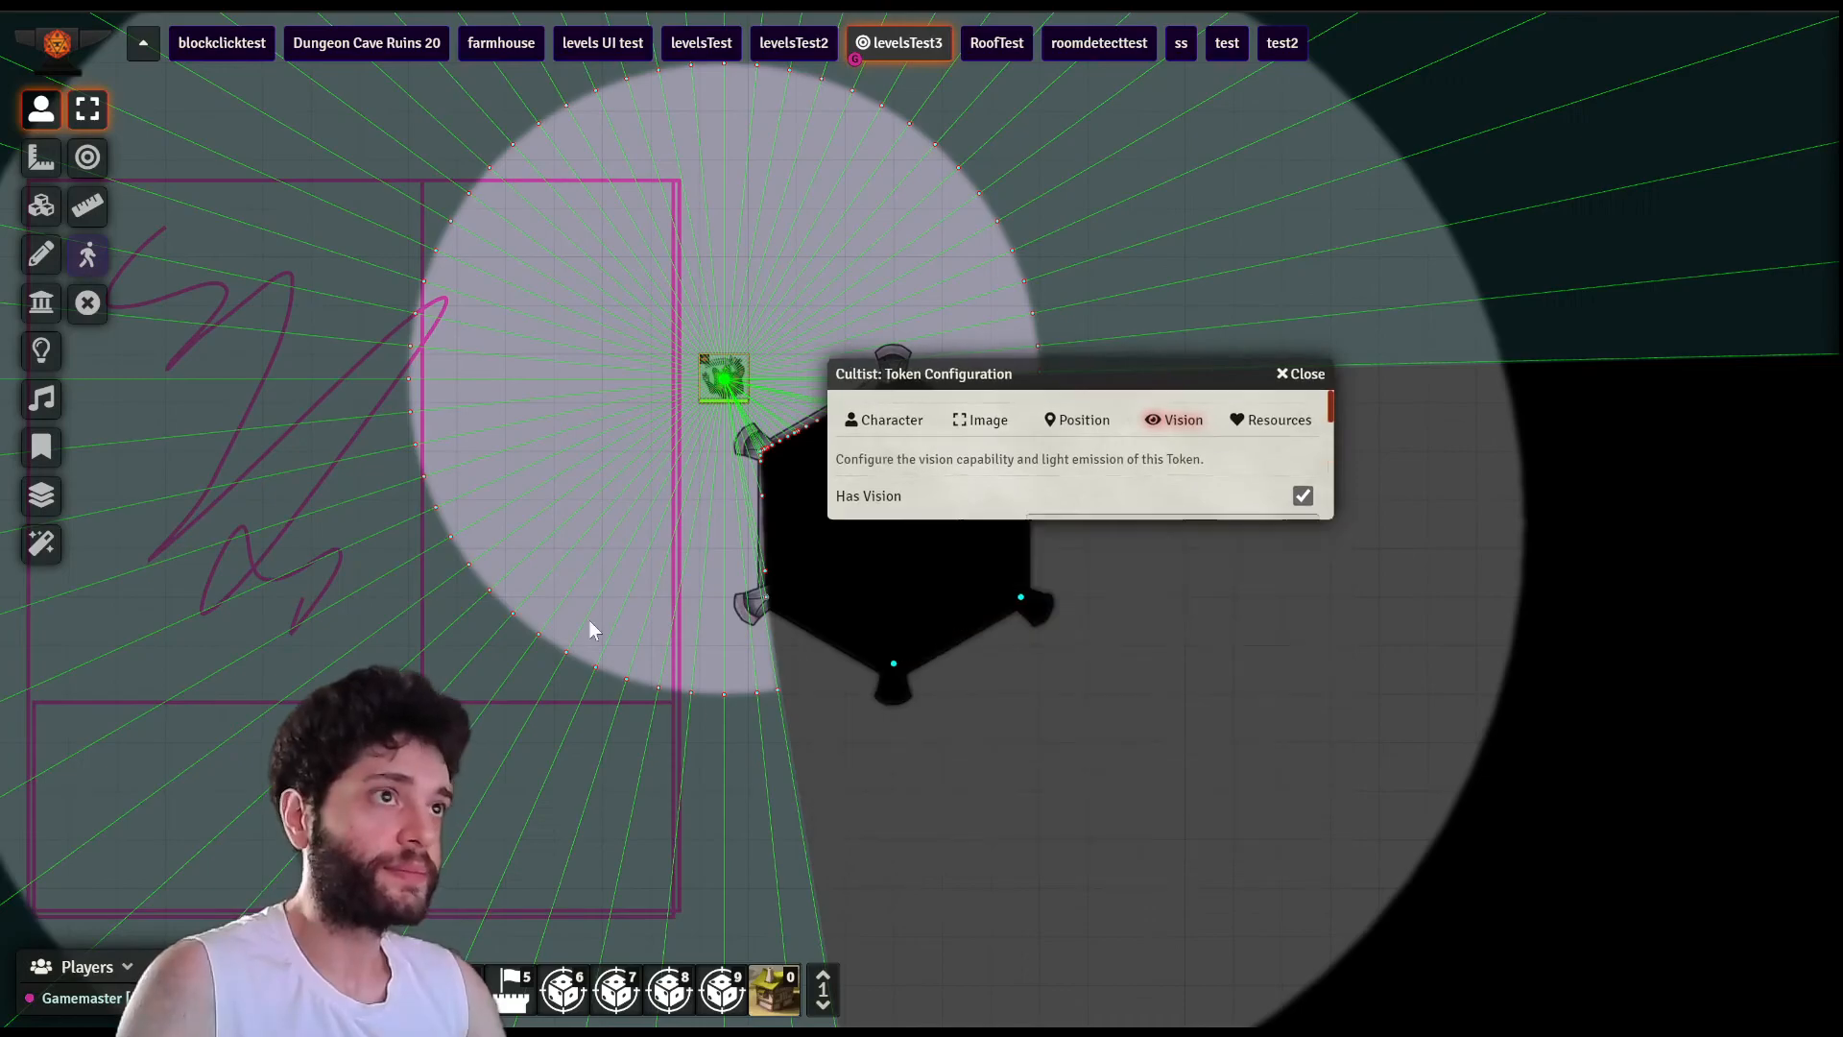
- Move the Cultist token up about three squares and inspect the sight rays it casts against the hexagonal tile's walls
drag(723, 391, 735, 255)
scroll(838, 535, down, 8)
scroll(838, 536, down, 4)
drag(970, 394, 925, 480)
drag(806, 472, 744, 462)
scroll(1091, 538, up, 2)
drag(855, 411, 901, 296)
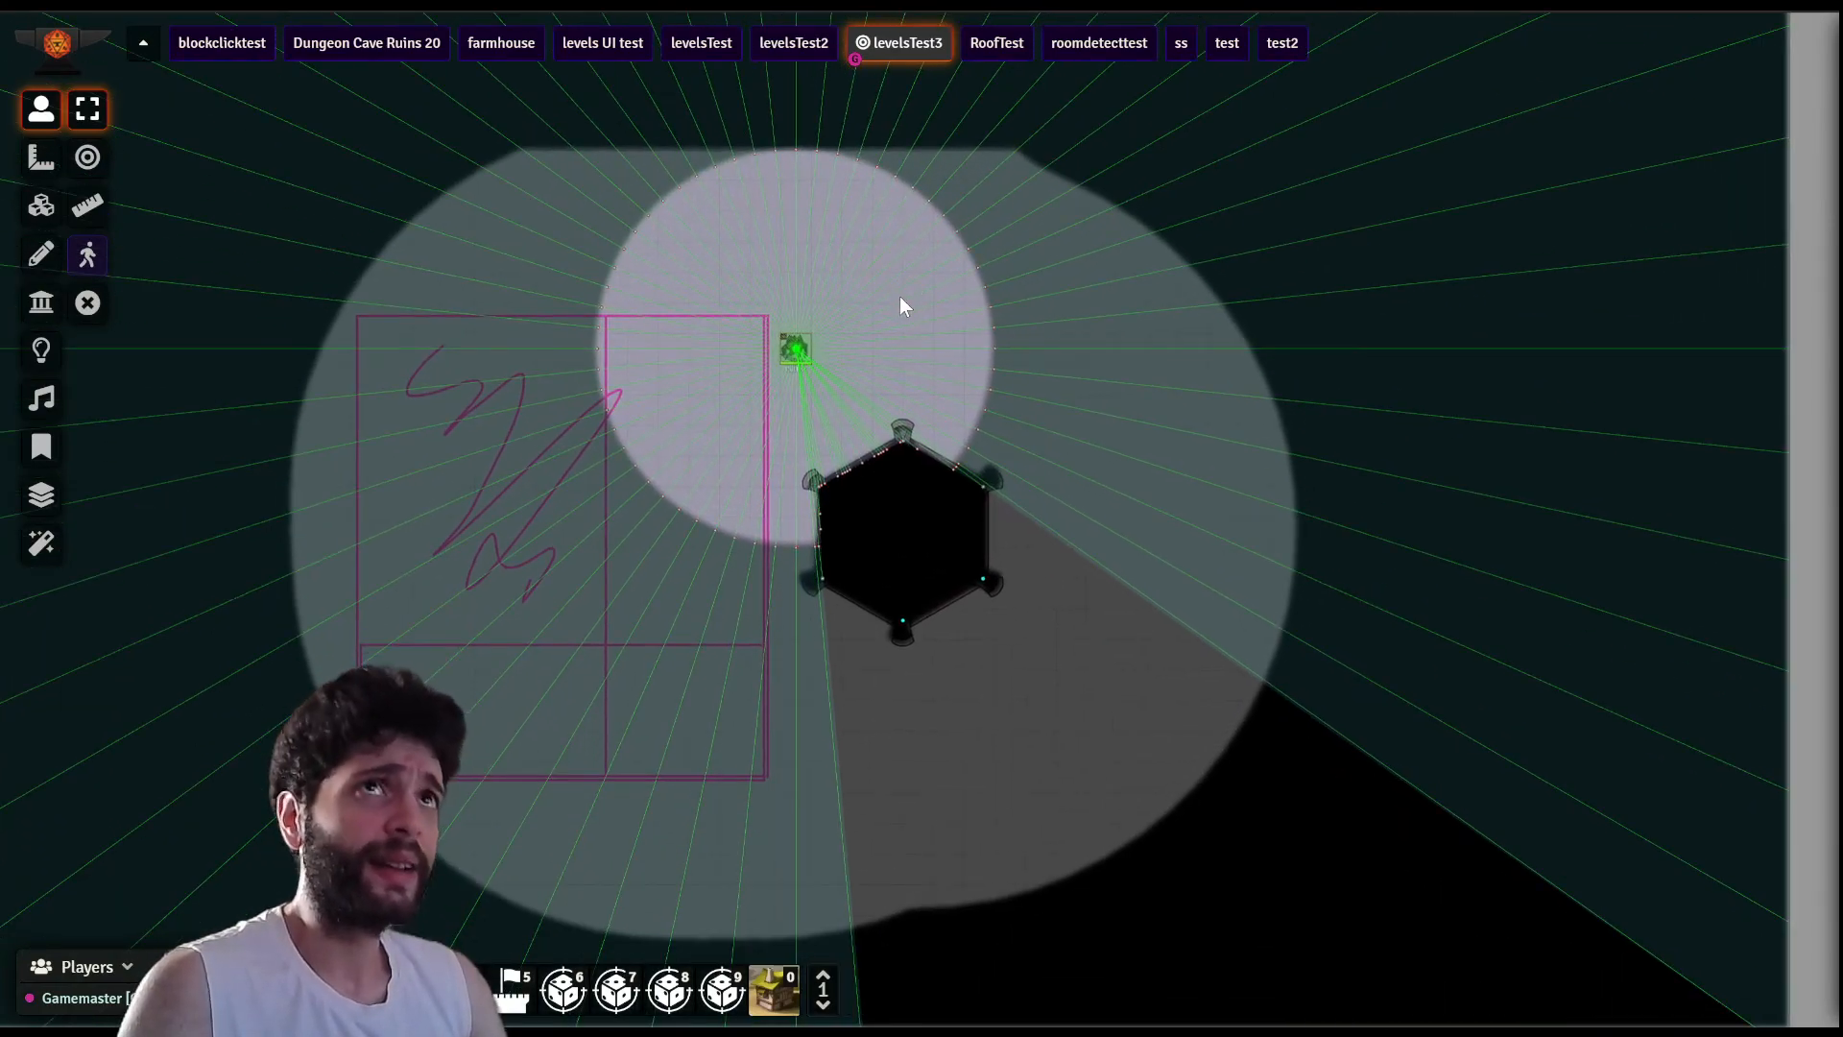
scroll(862, 436, up, 10)
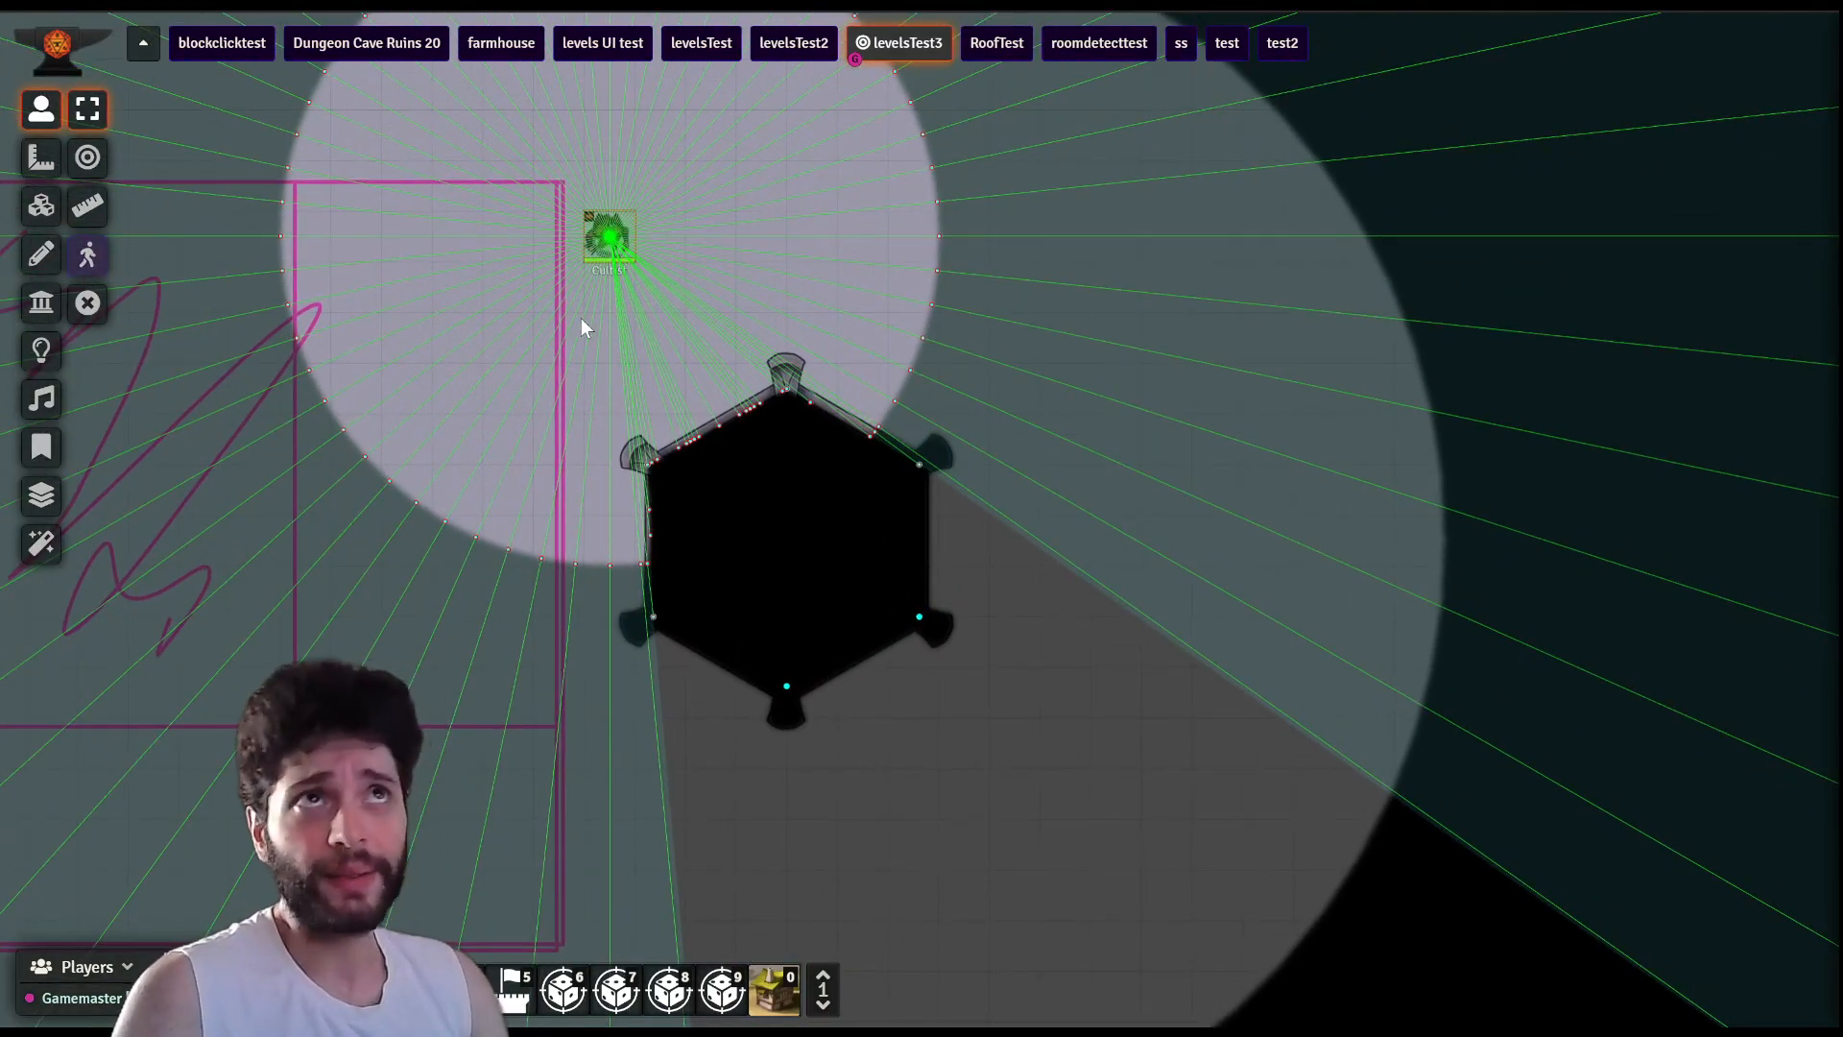
drag(585, 319, 642, 318)
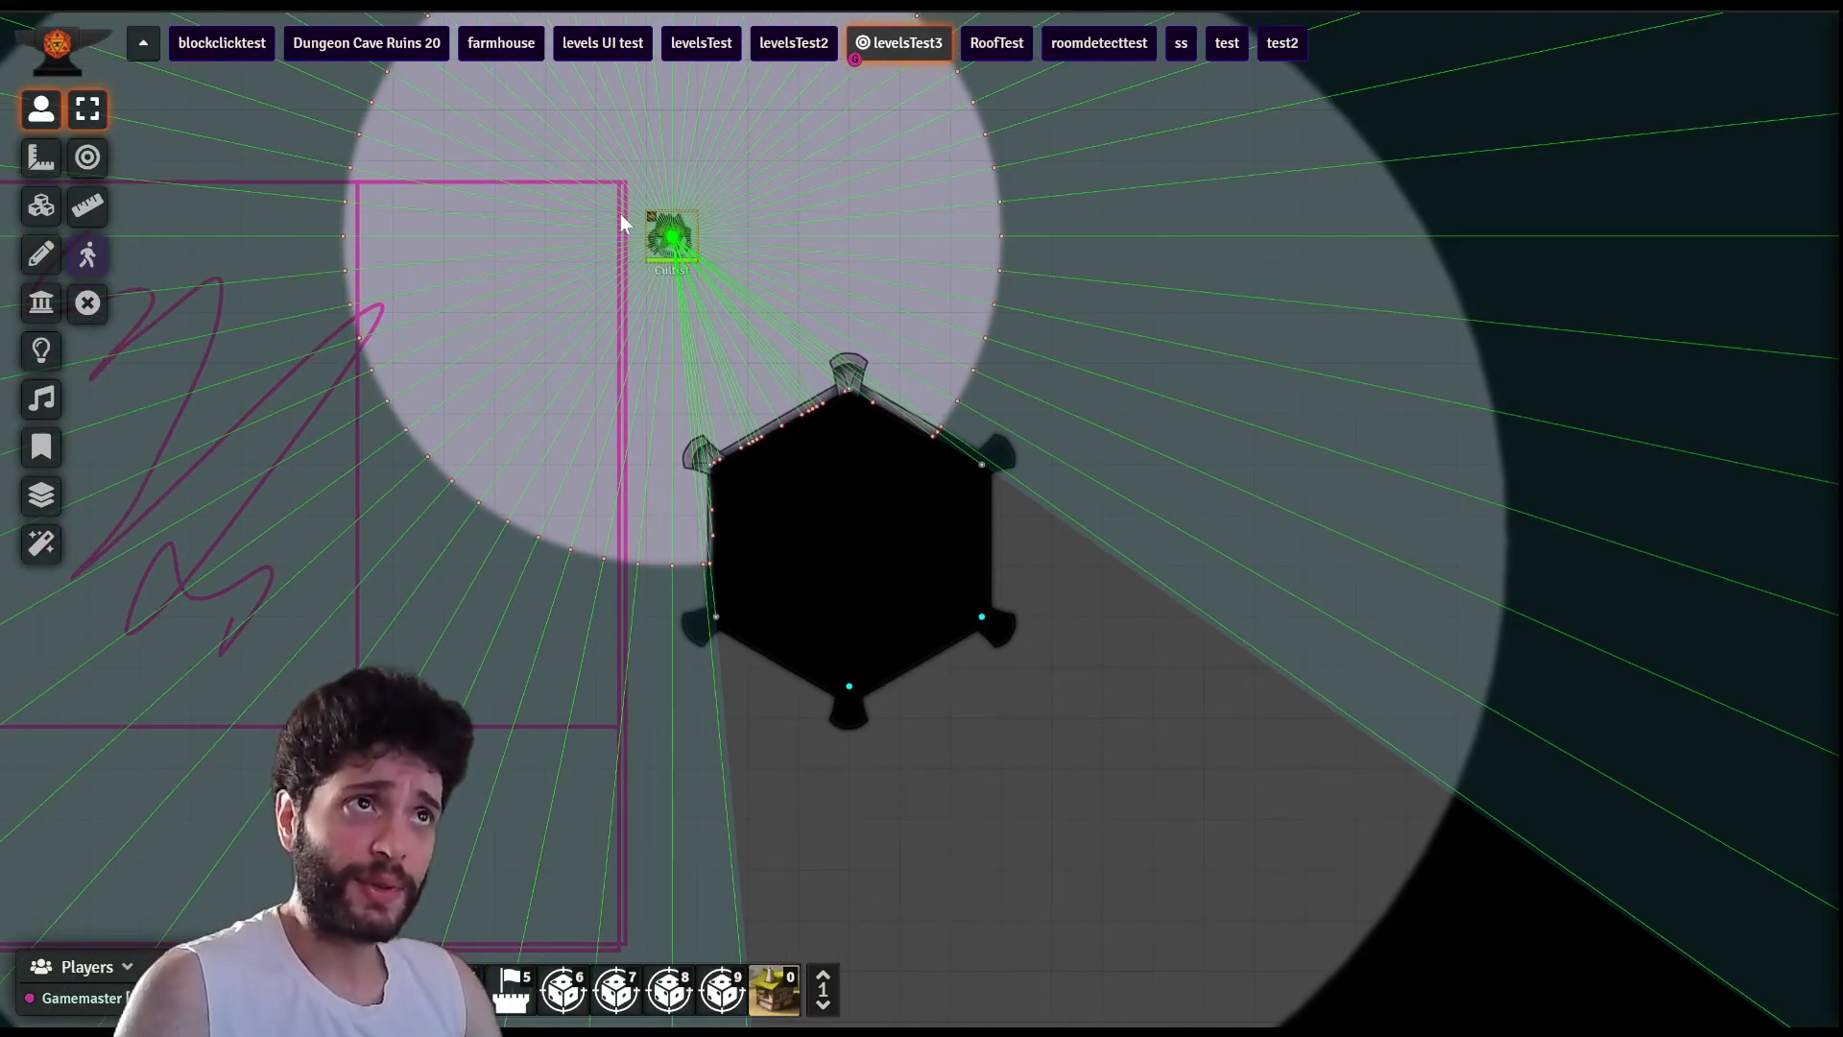
scroll(724, 435, up, 12)
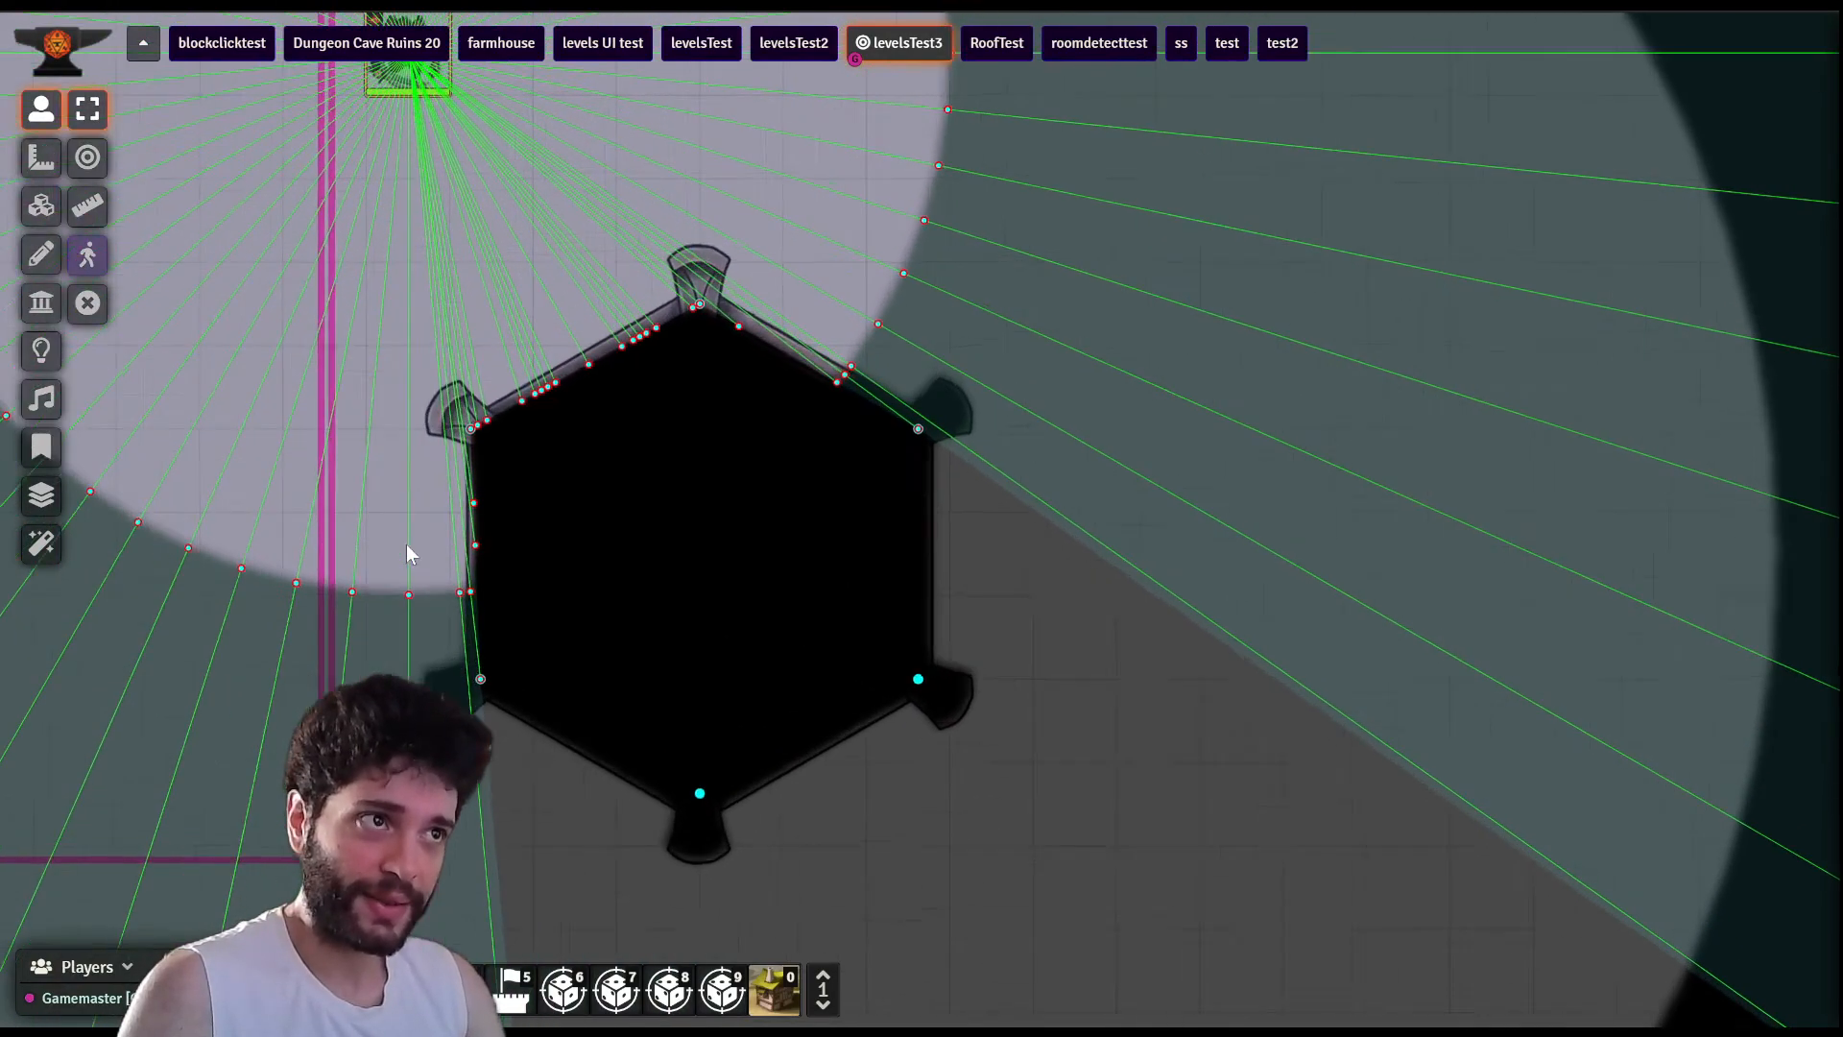
scroll(860, 498, down, 5)
scroll(873, 489, down, 8)
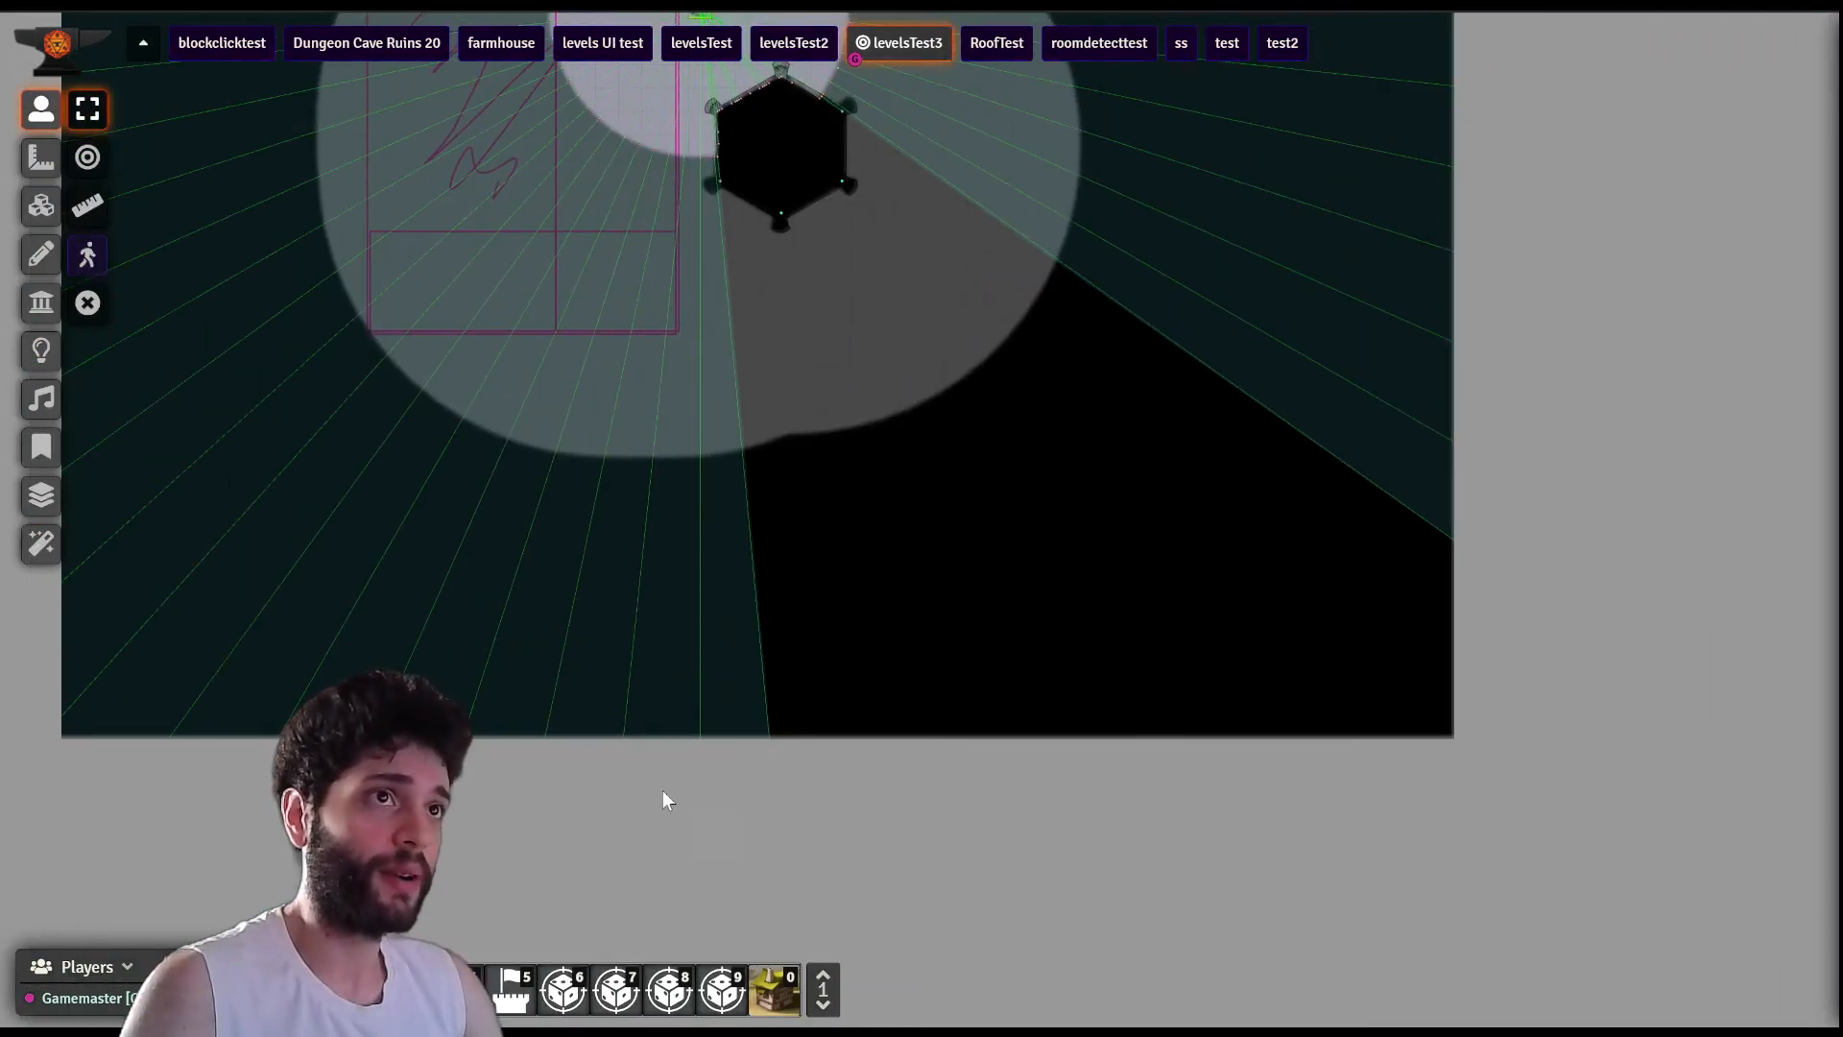
- Draw a nearly horizontal wall below the large drawn rectangle and check the Cultist token's sight rays against it
drag(564, 333, 638, 489)
scroll(823, 627, up, 9)
click(43, 306)
drag(642, 712, 1002, 734)
click(40, 113)
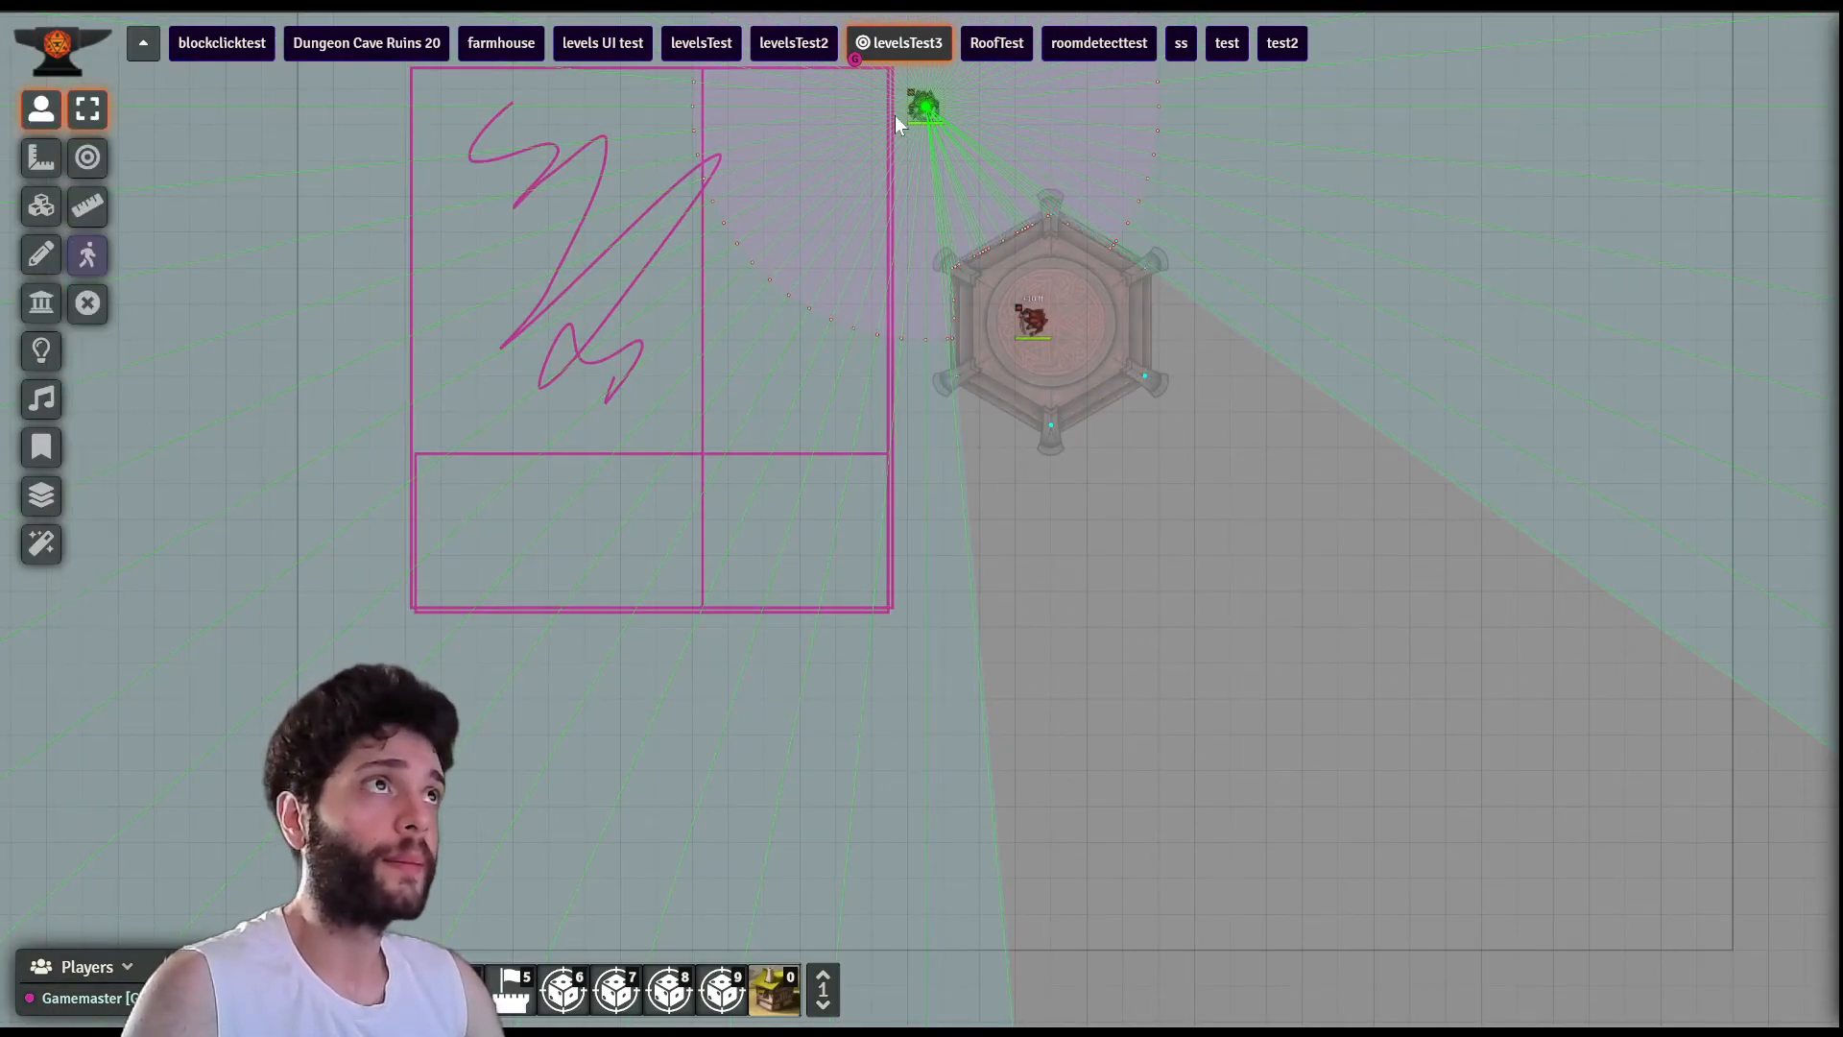
scroll(902, 801, up, 2)
scroll(904, 795, up, 1)
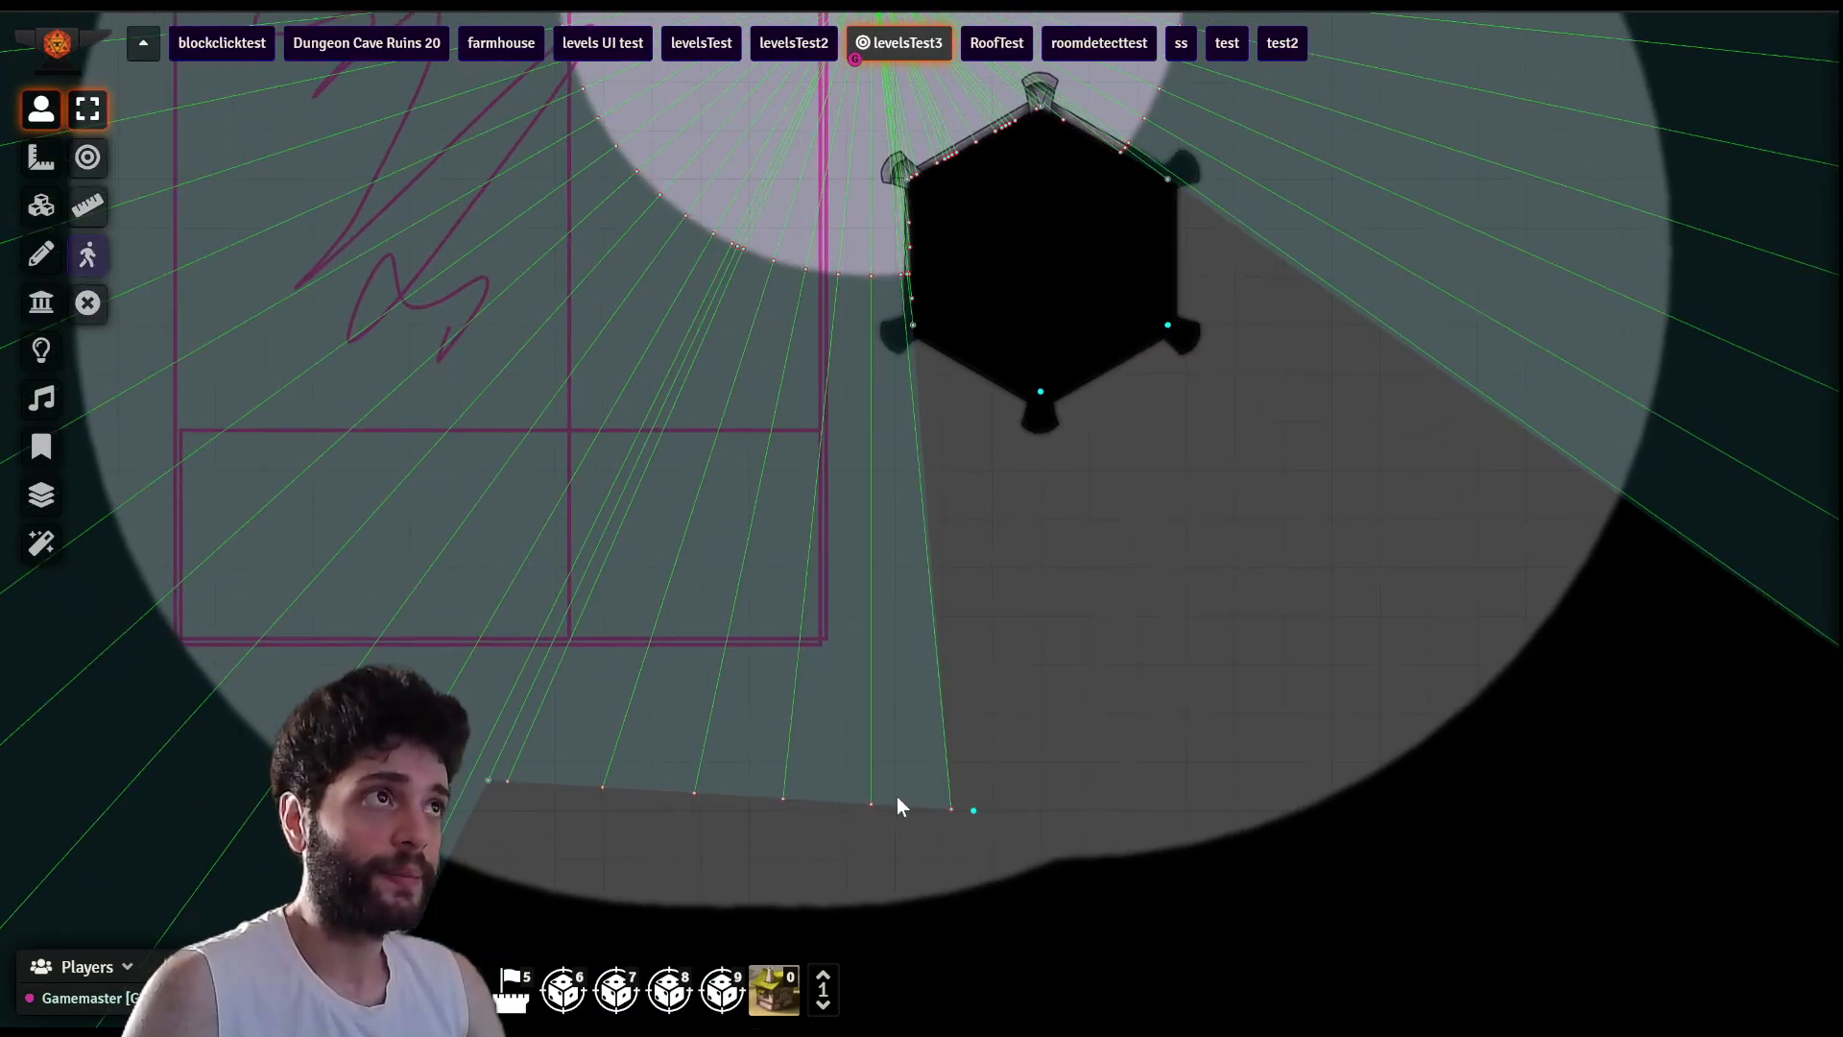
scroll(917, 666, down, 7)
- Examine how the Cultist token's sight rays spread across the whole scene, the hexagonal tile's walls and the new wall
drag(744, 304, 741, 587)
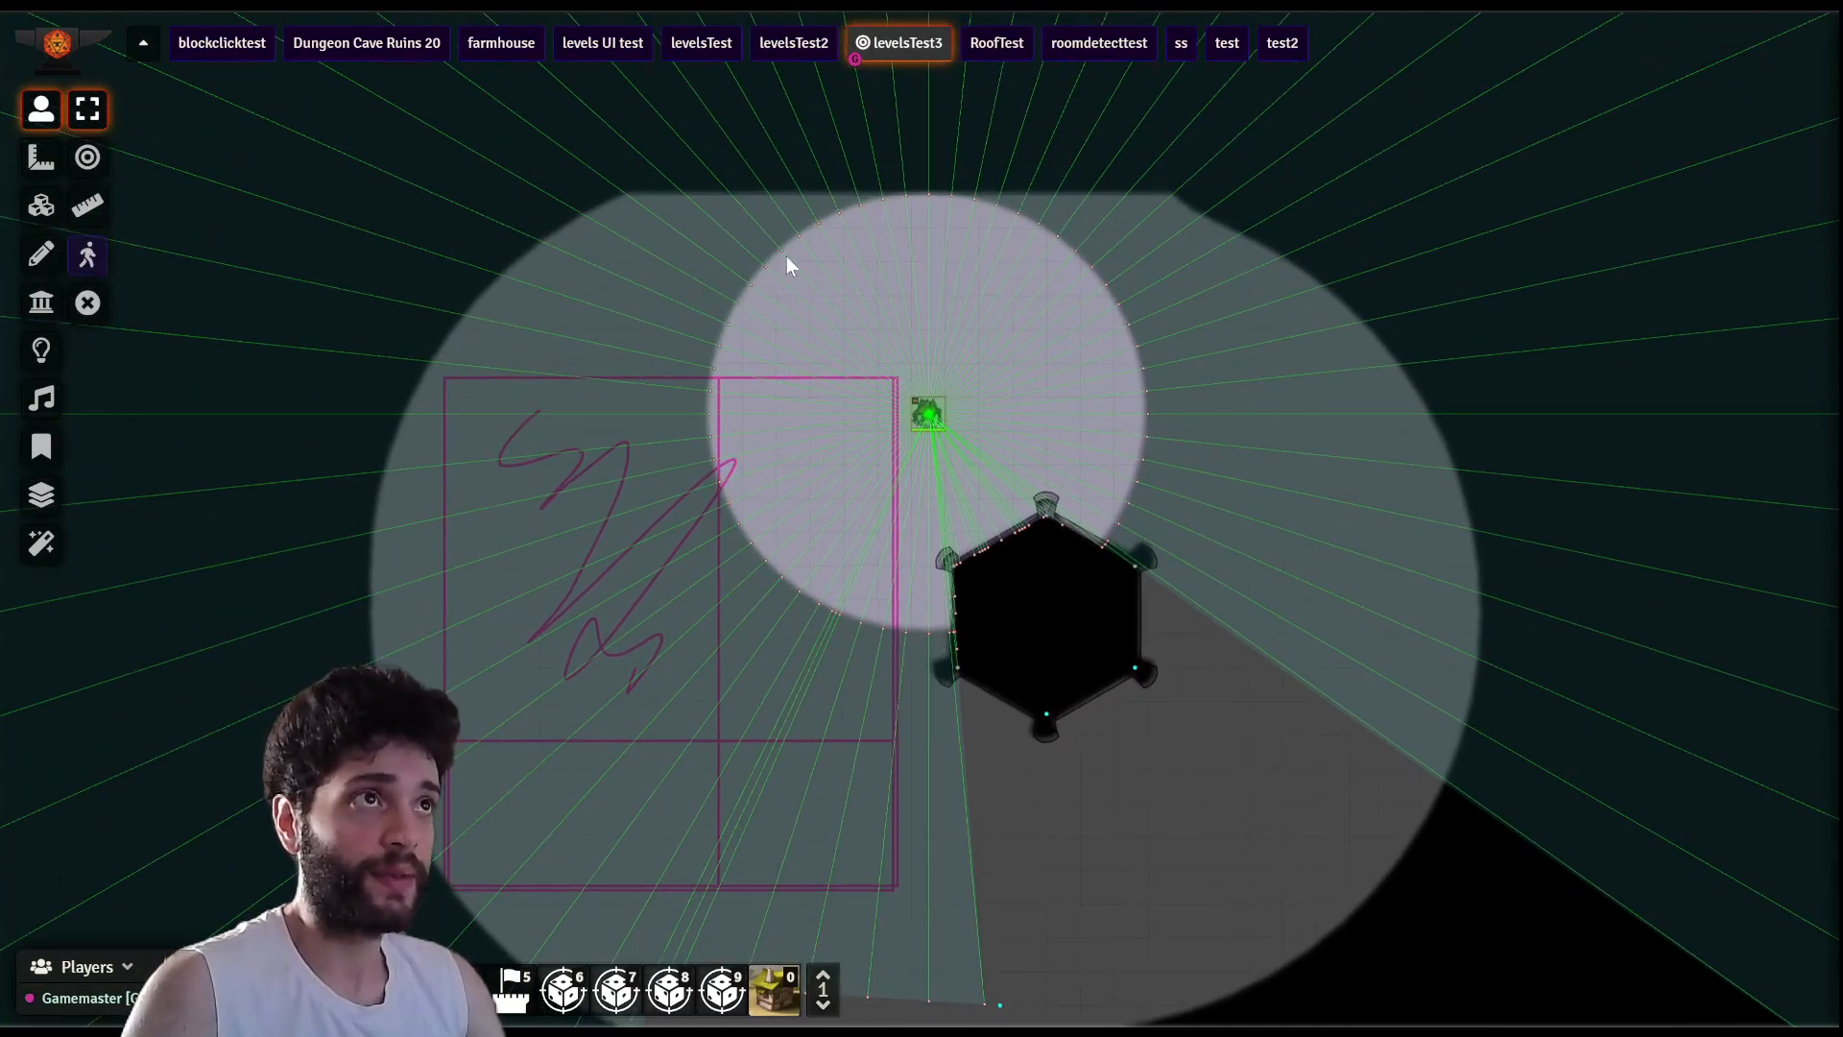
scroll(940, 811, down, 7)
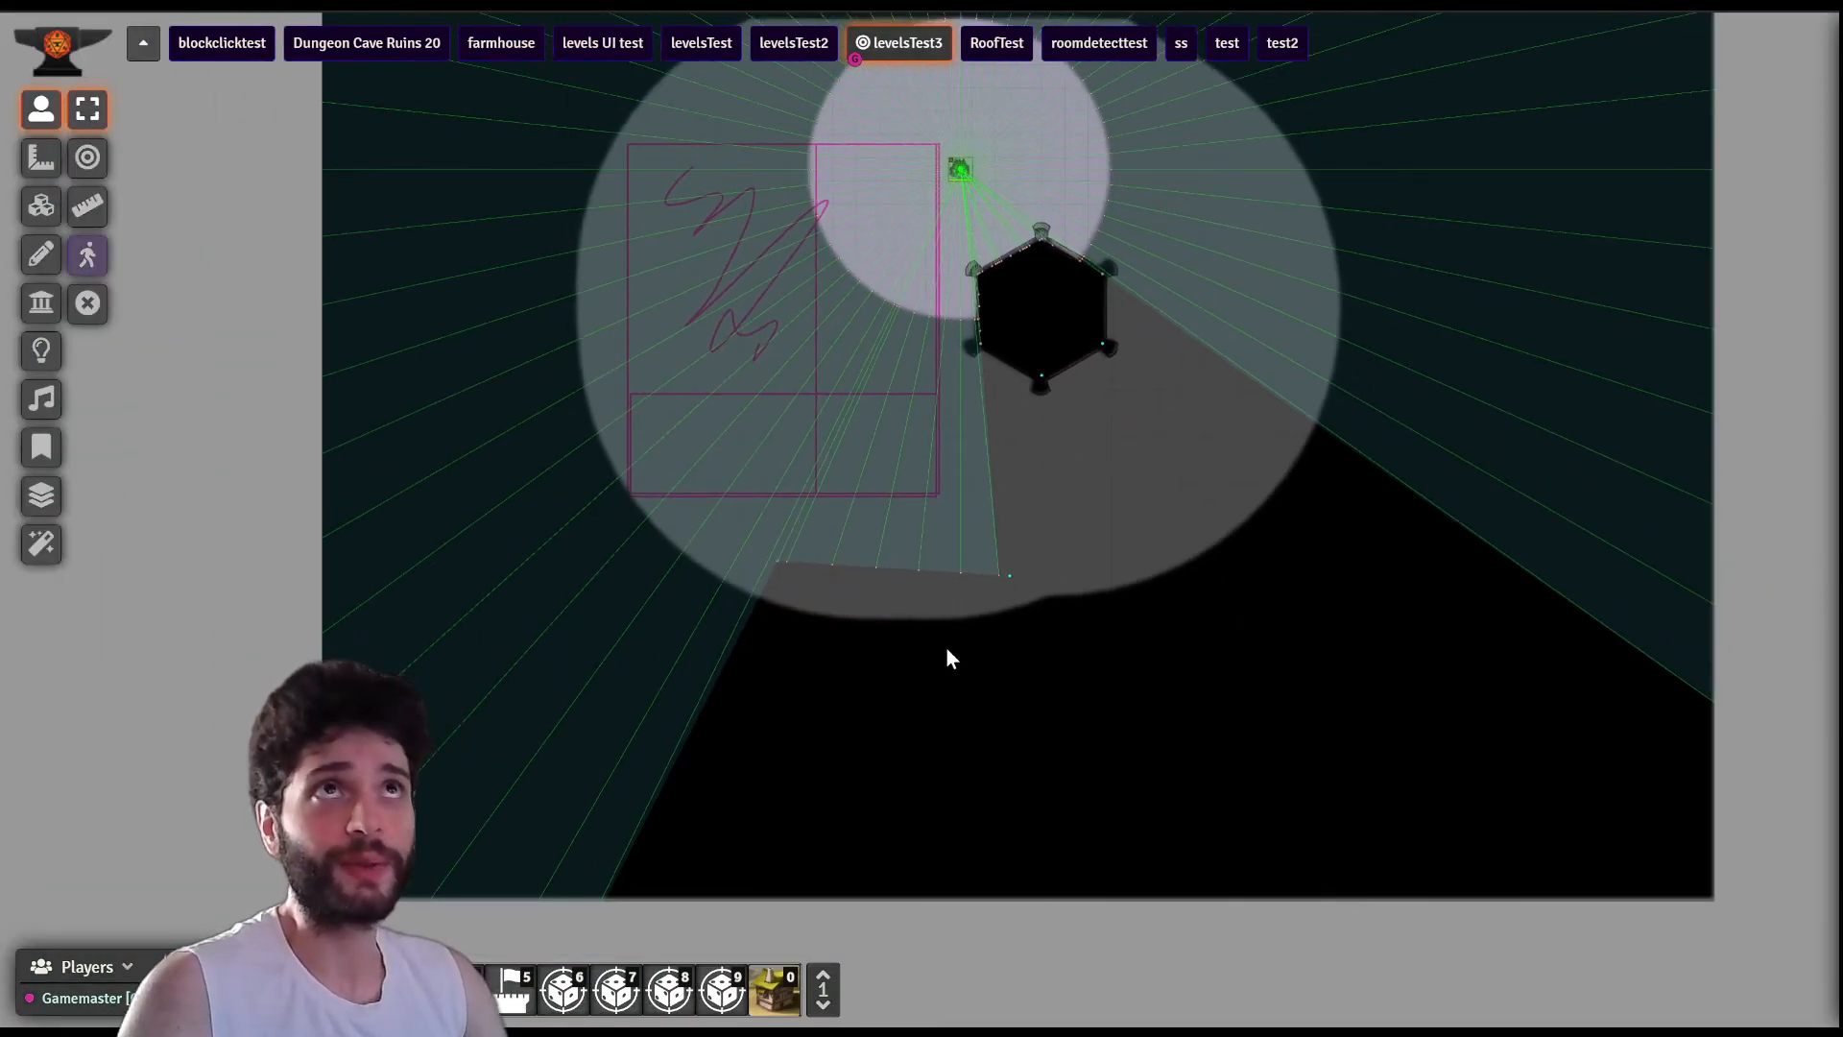
drag(740, 238, 757, 630)
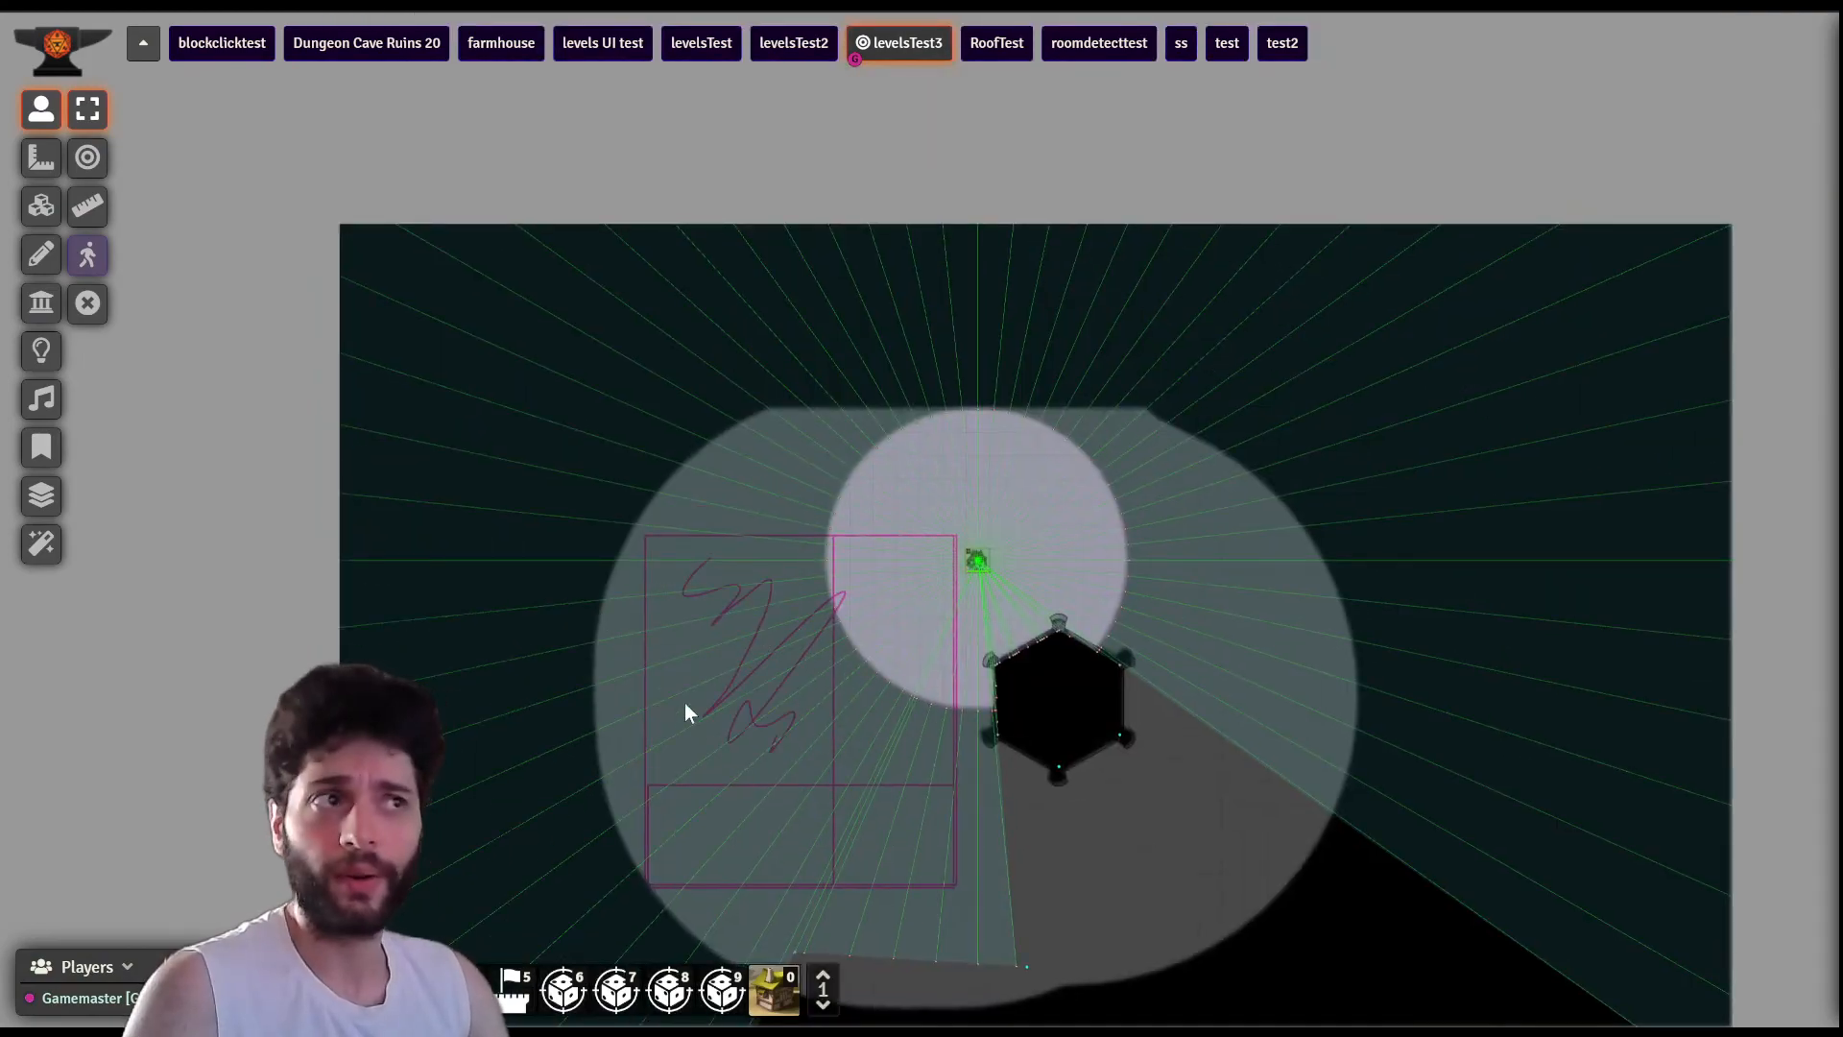
scroll(824, 648, up, 5)
scroll(834, 602, up, 3)
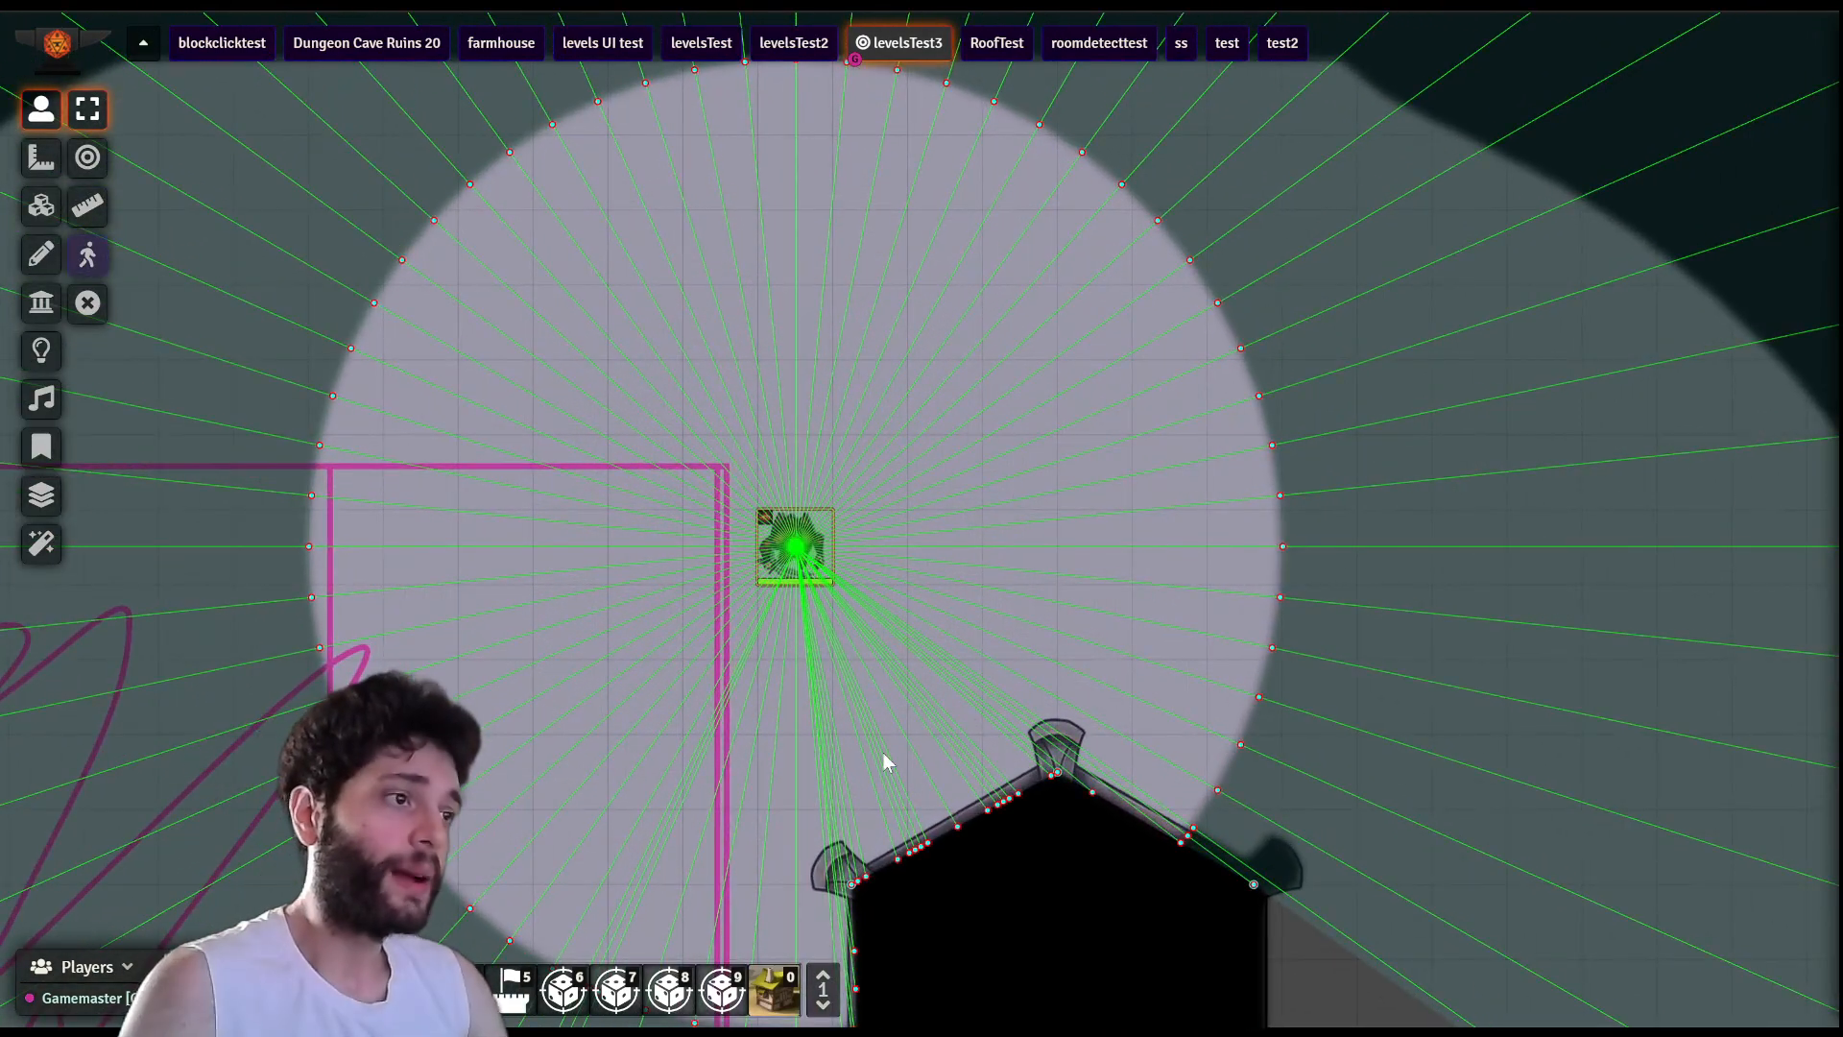
scroll(930, 509, up, 3)
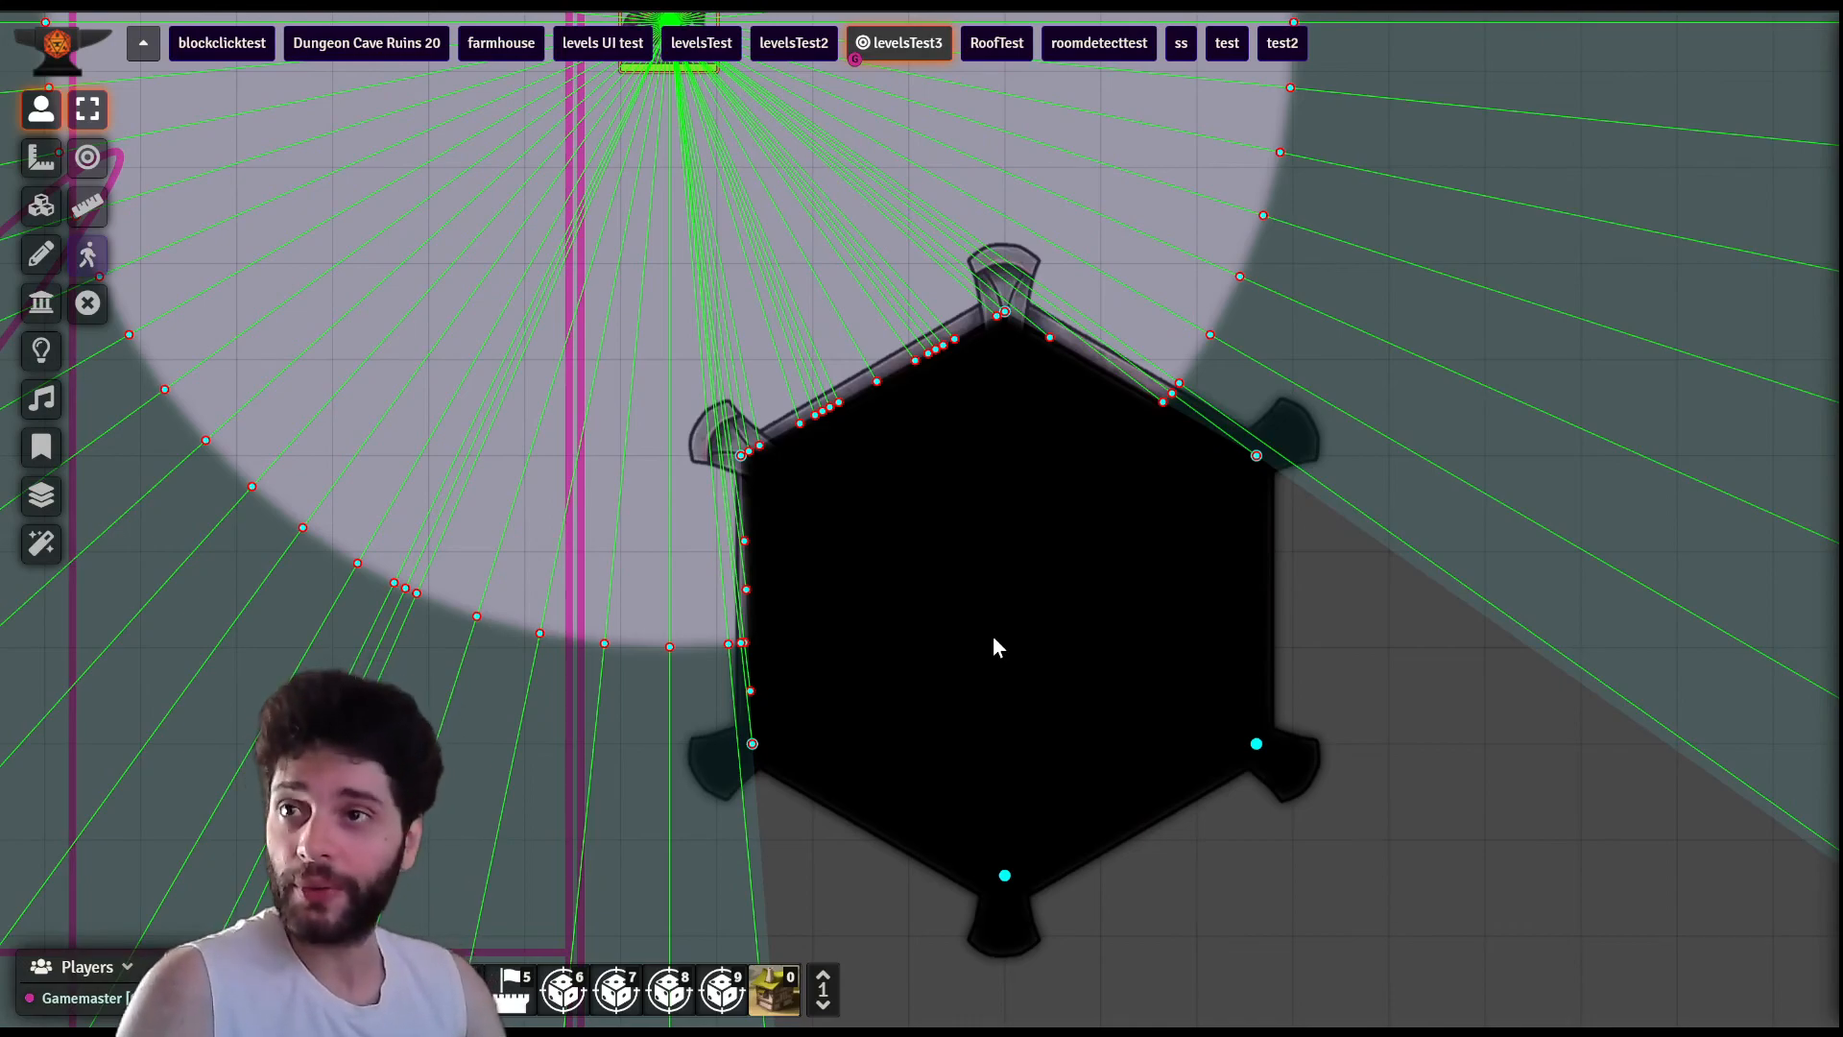
scroll(1200, 691, down, 4)
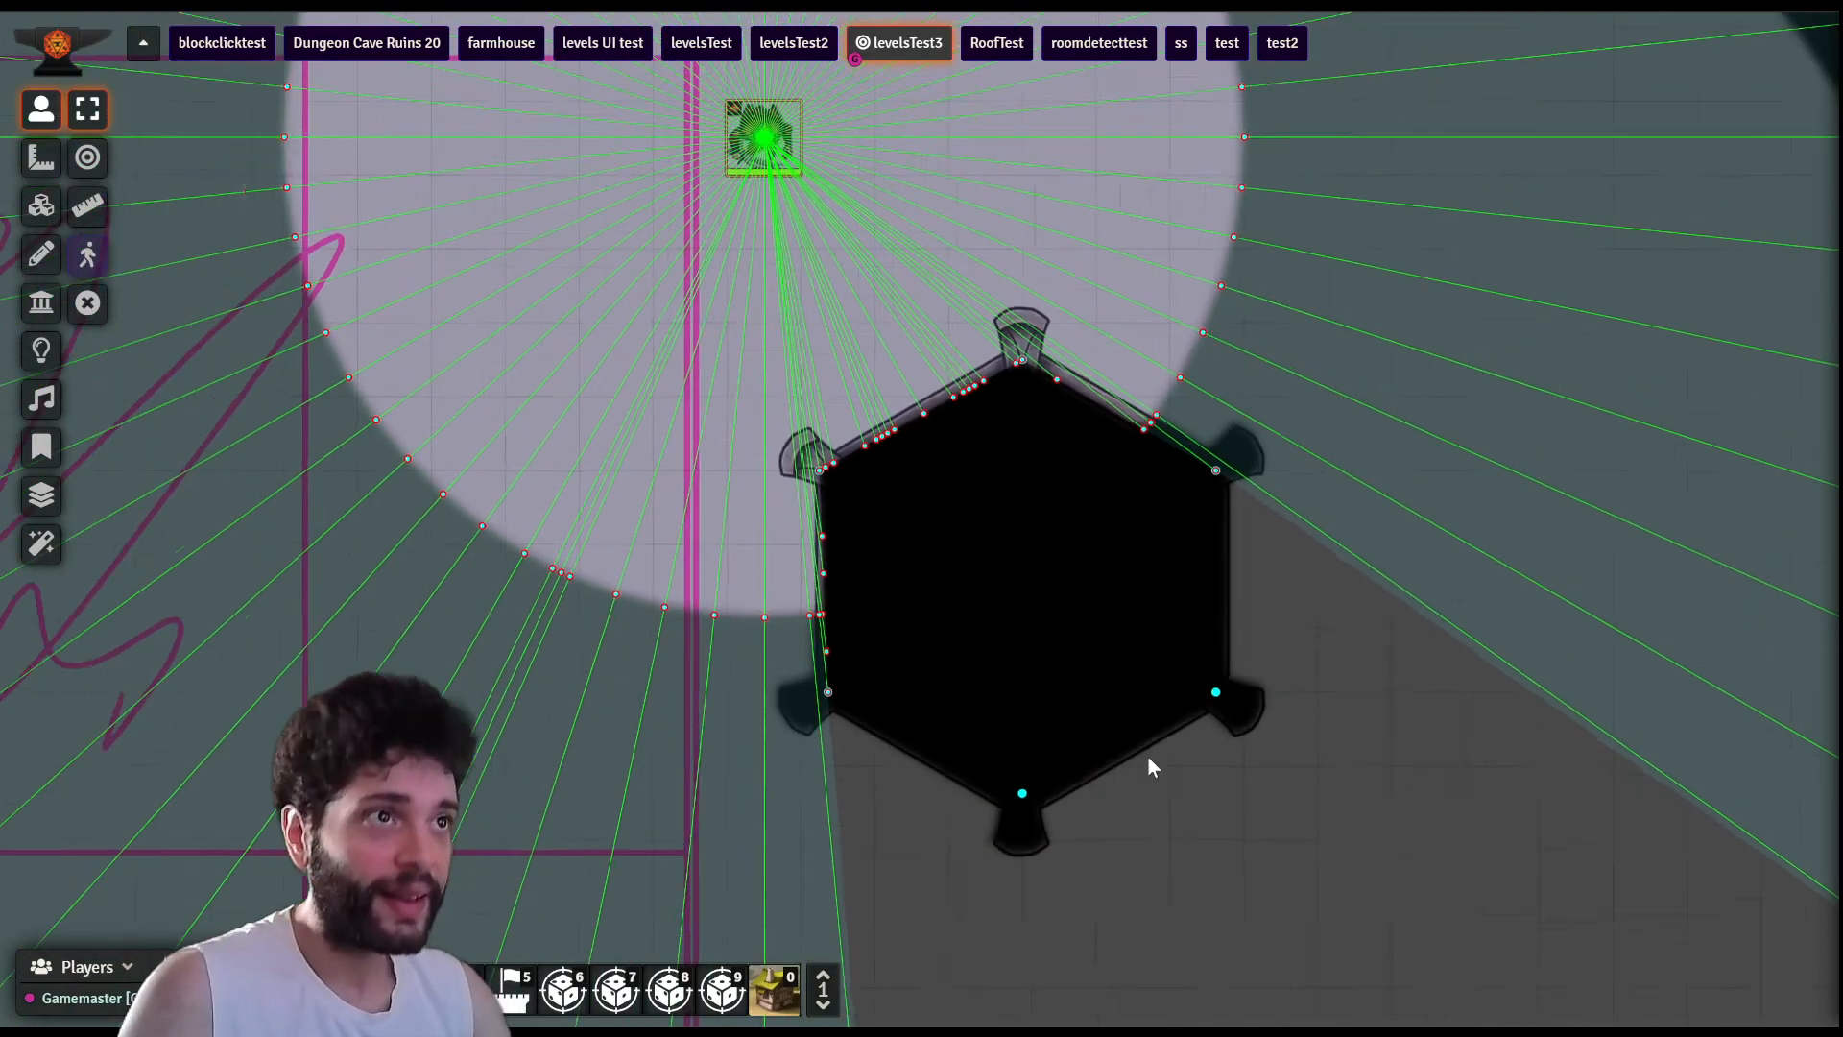
scroll(1153, 776, down, 6)
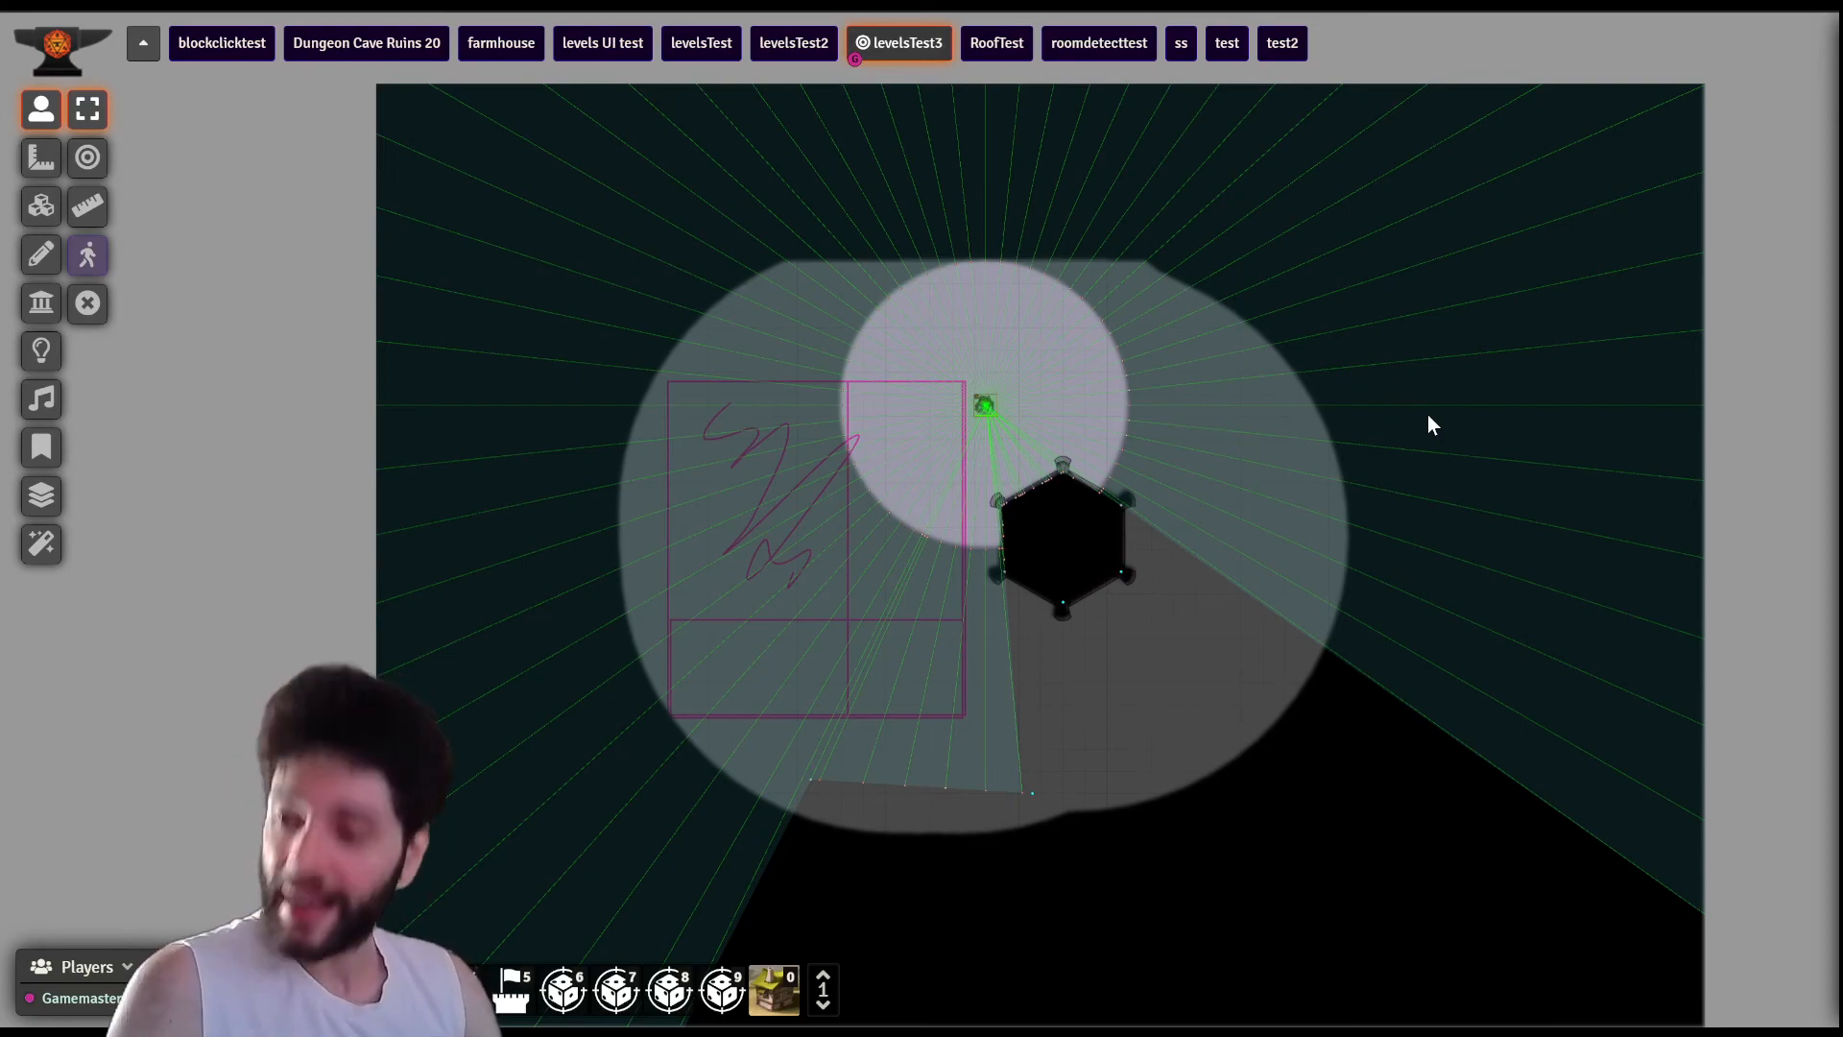
scroll(678, 636, up, 3)
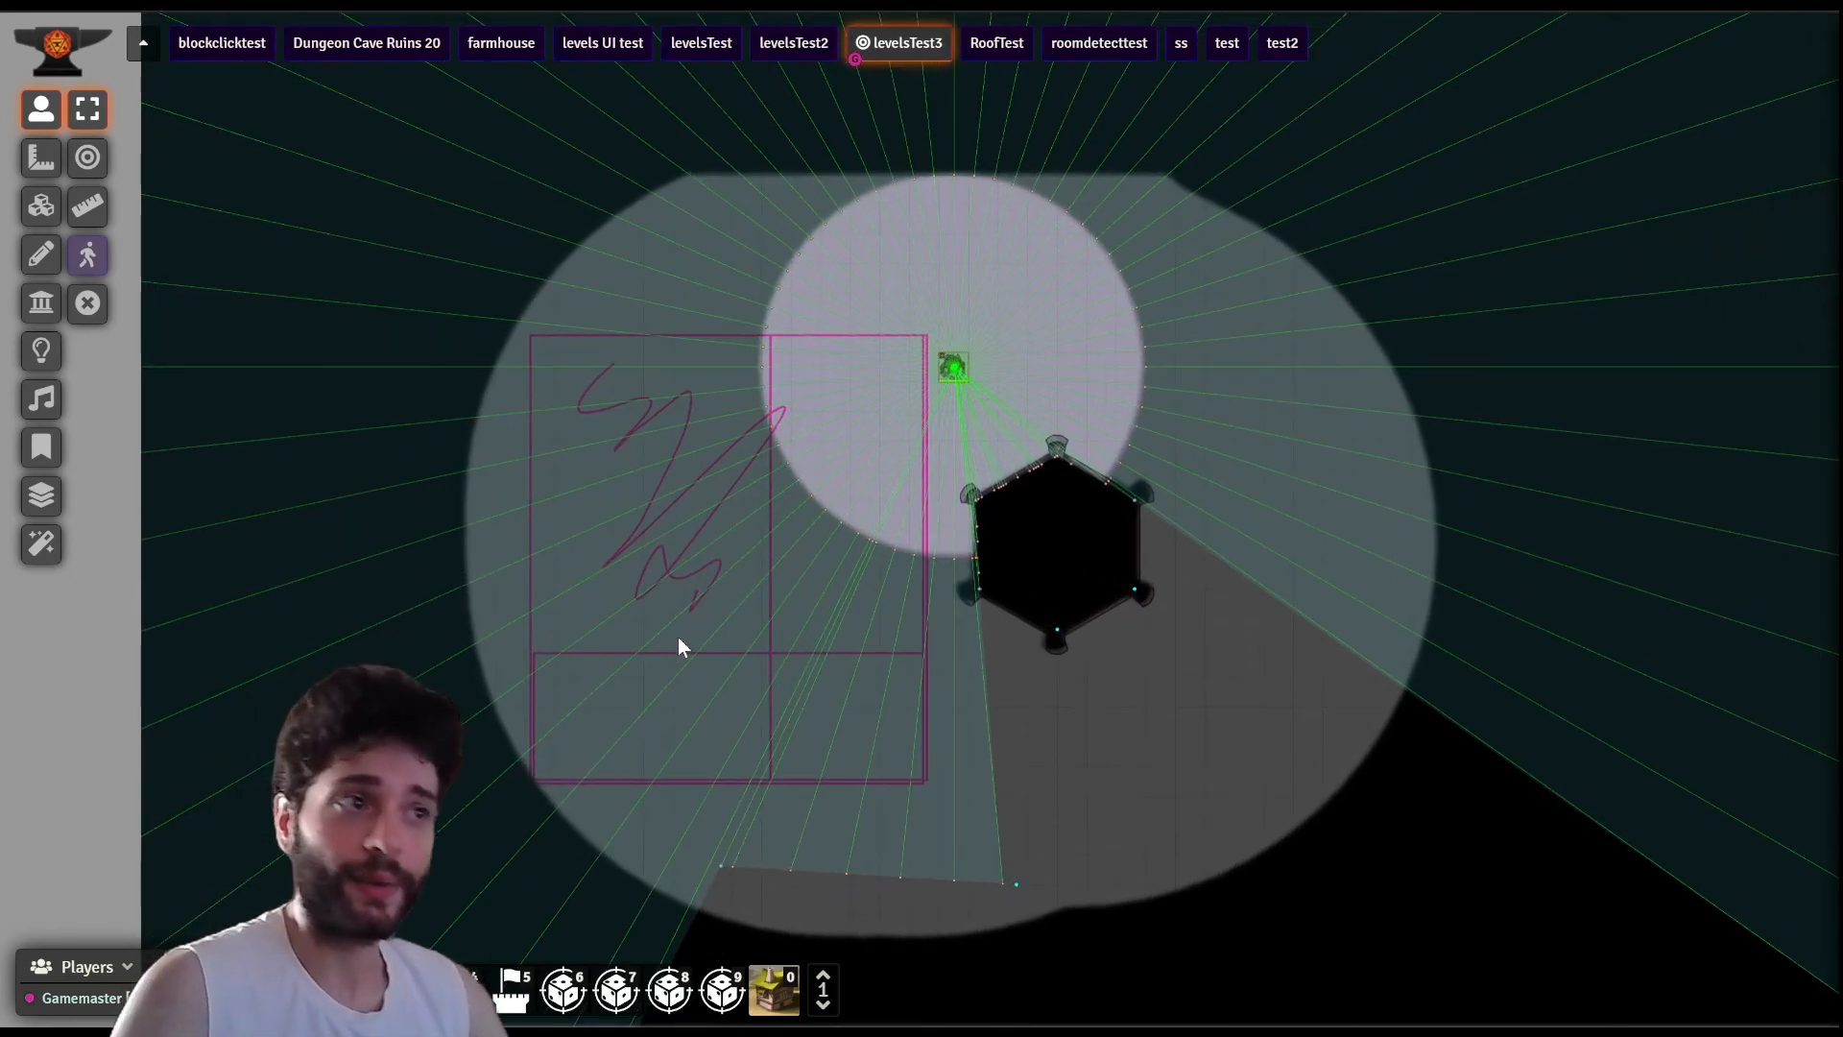
scroll(866, 605, down, 2)
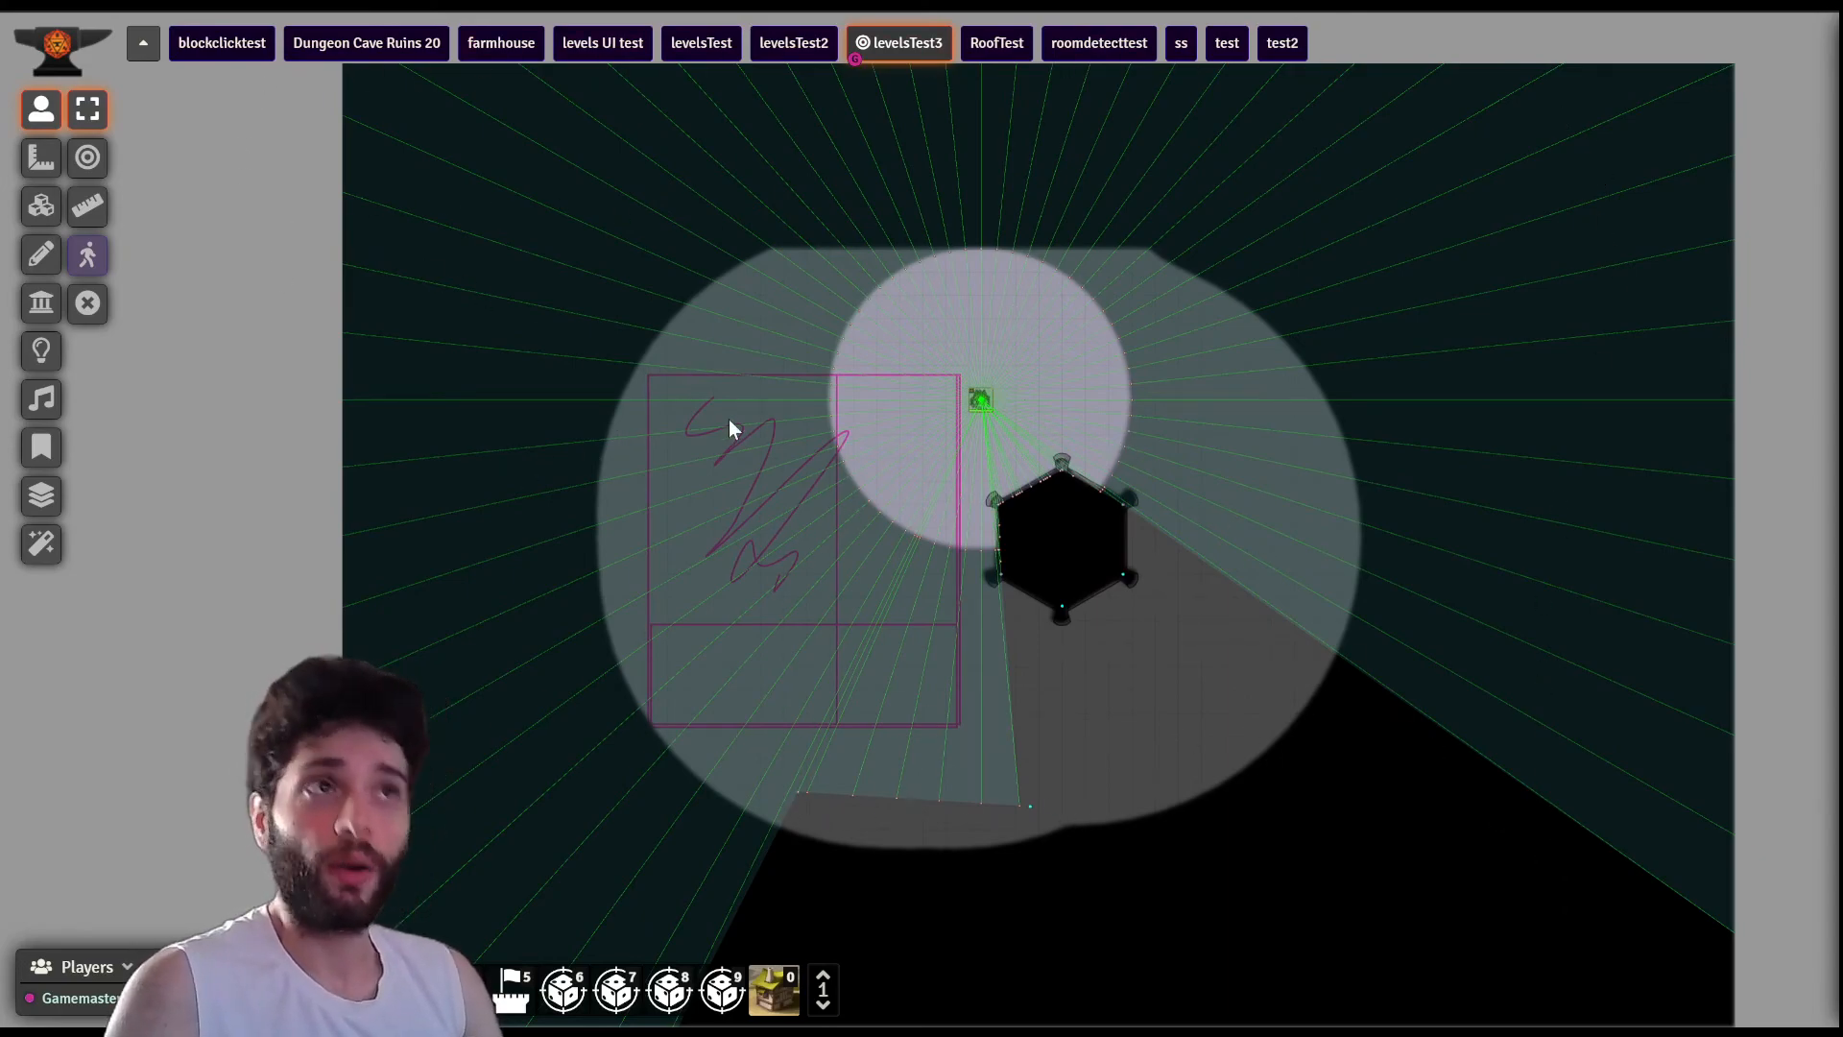
drag(705, 412, 1027, 563)
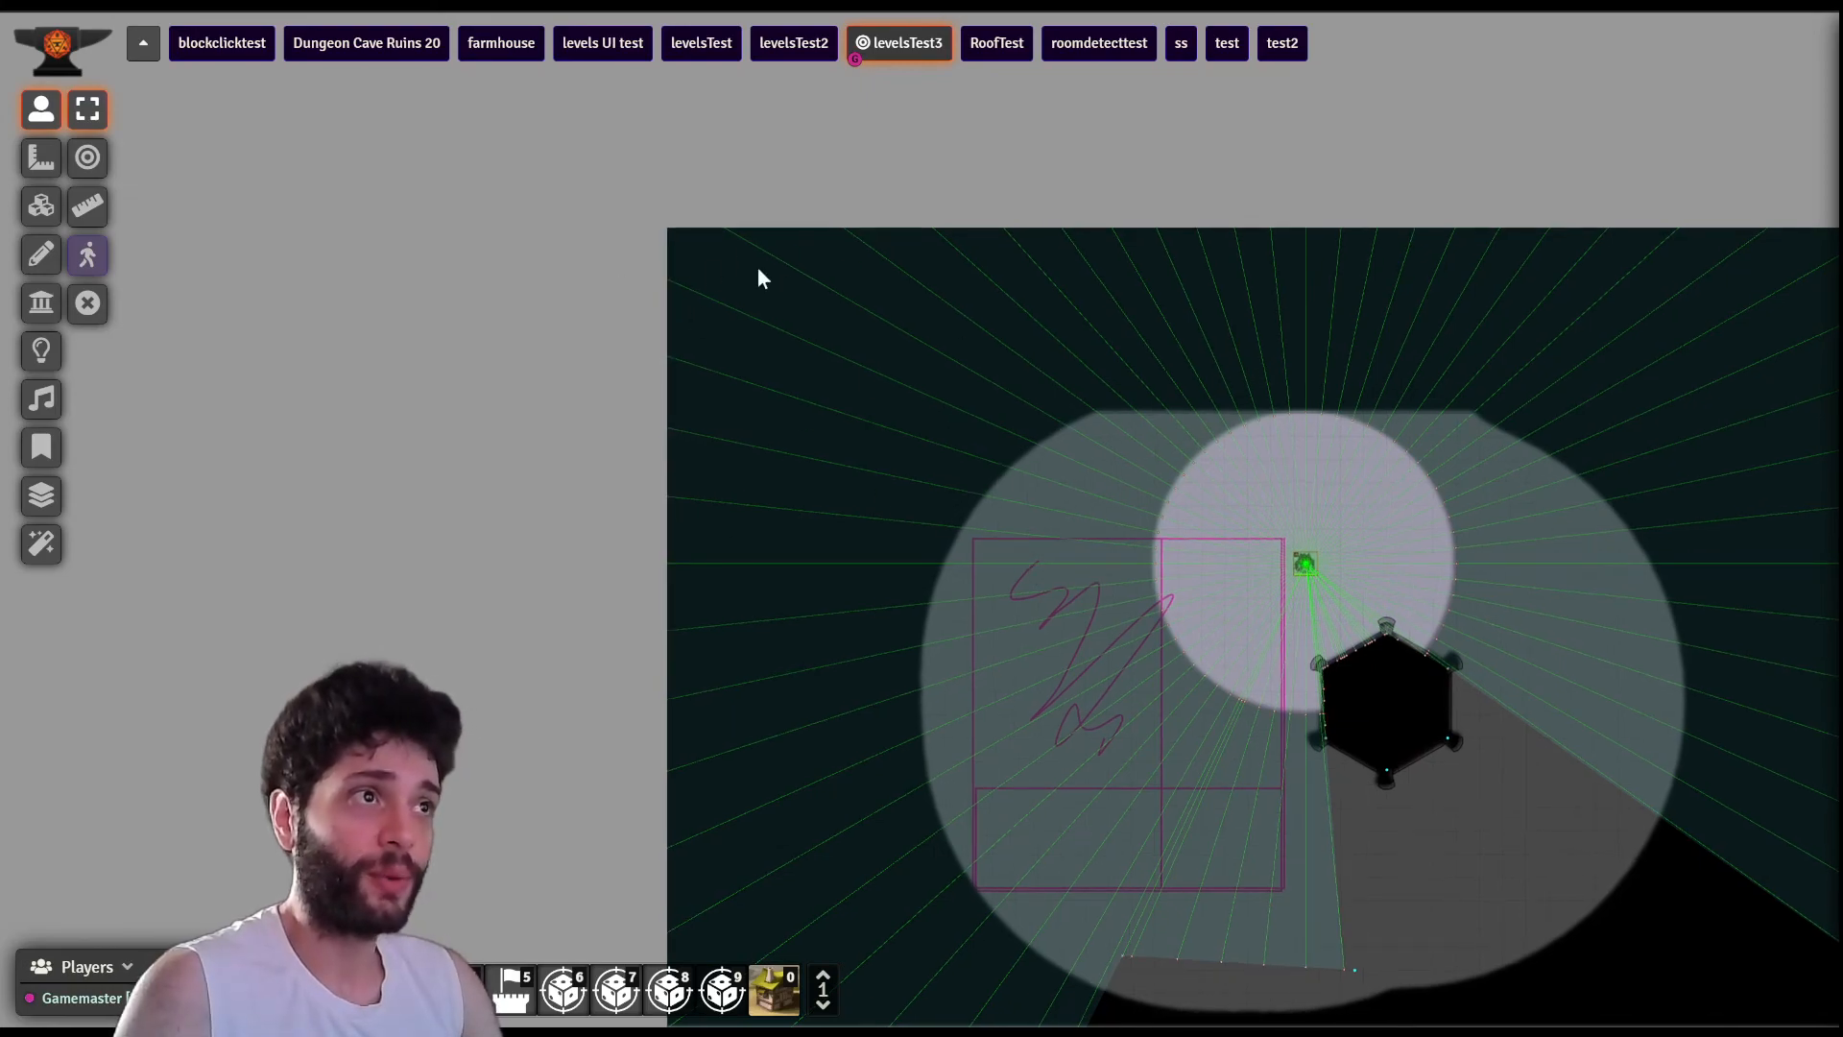
scroll(963, 531, up, 10)
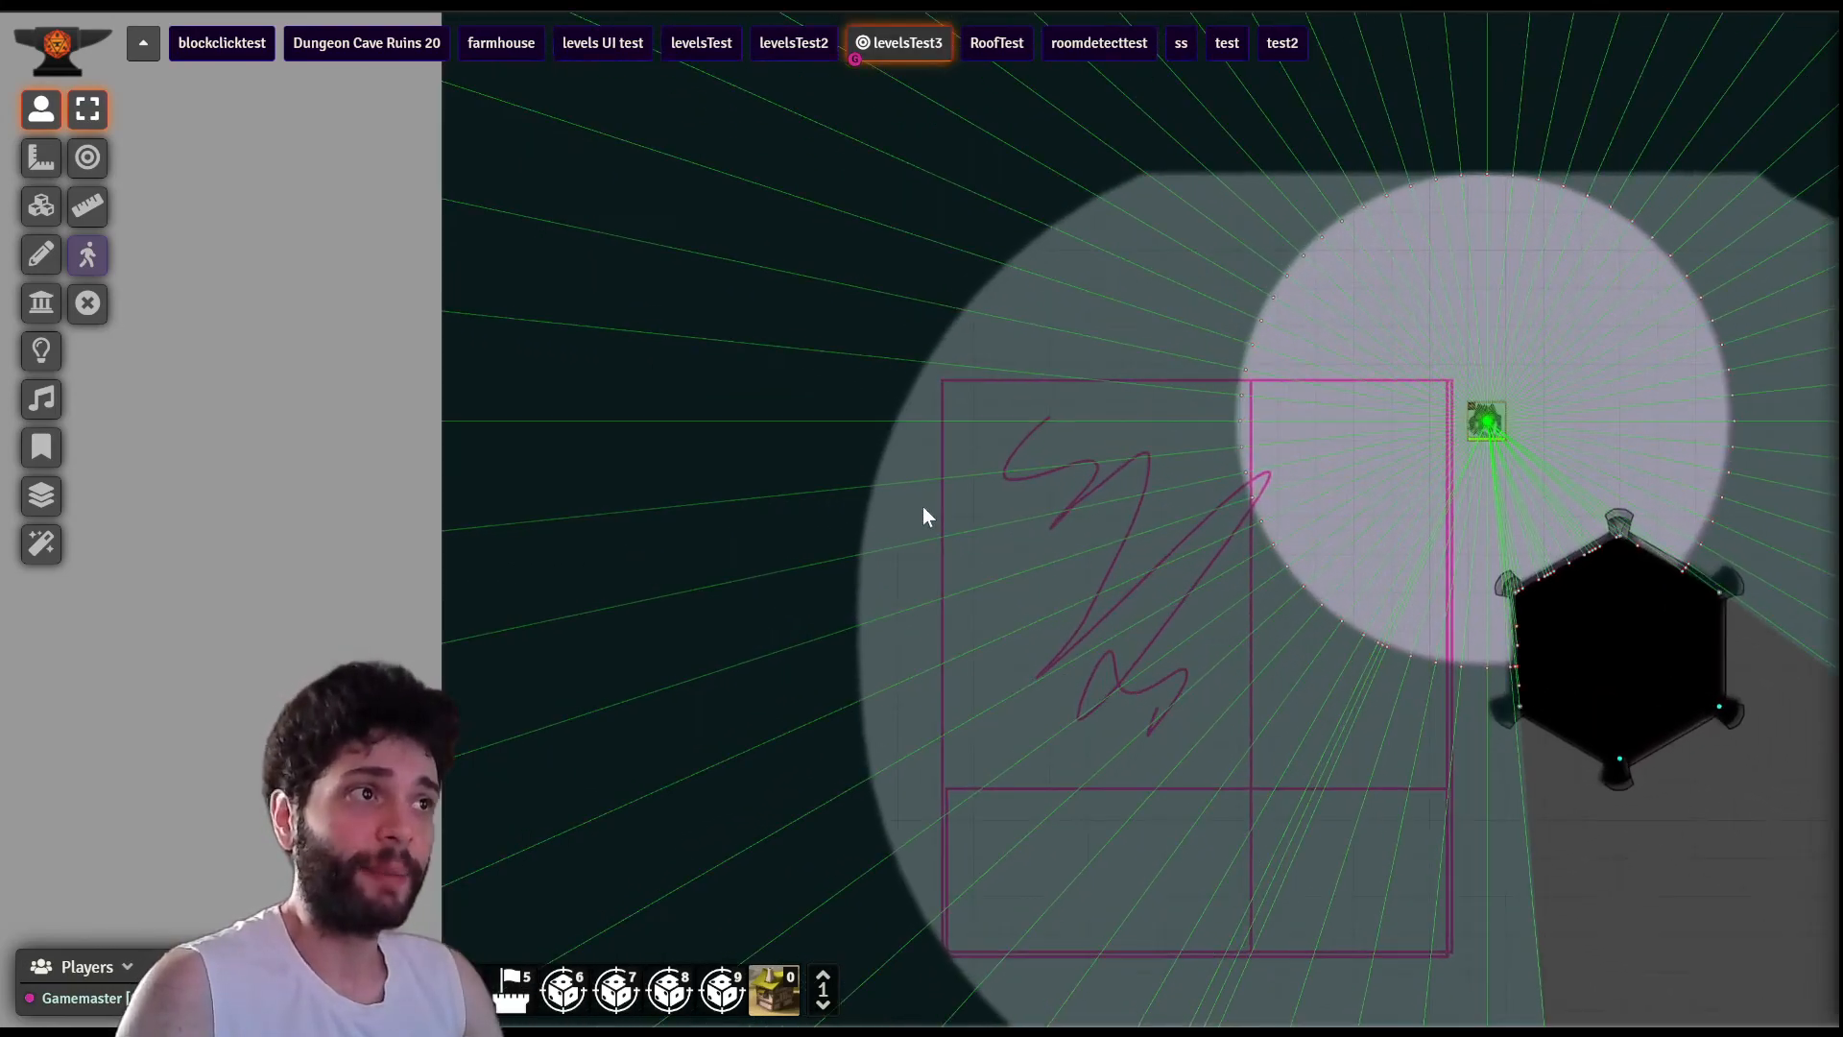
scroll(743, 521, down, 10)
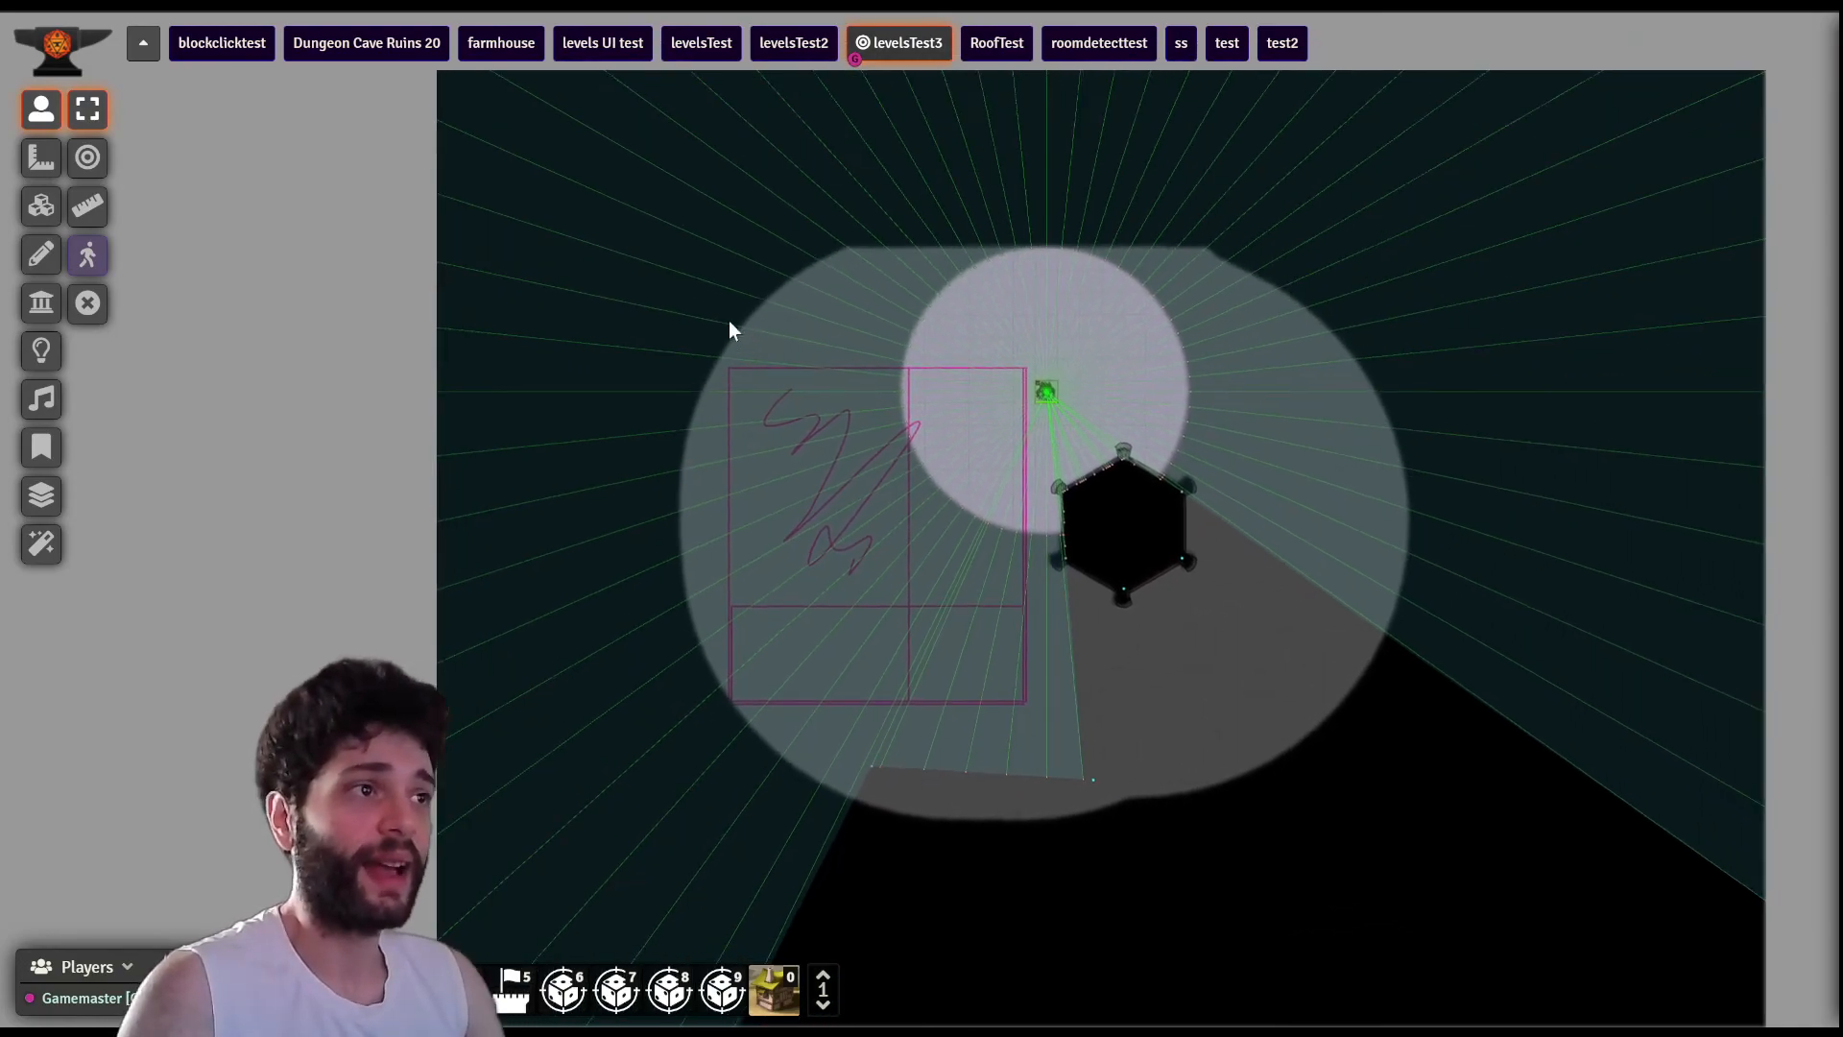
drag(730, 330, 649, 301)
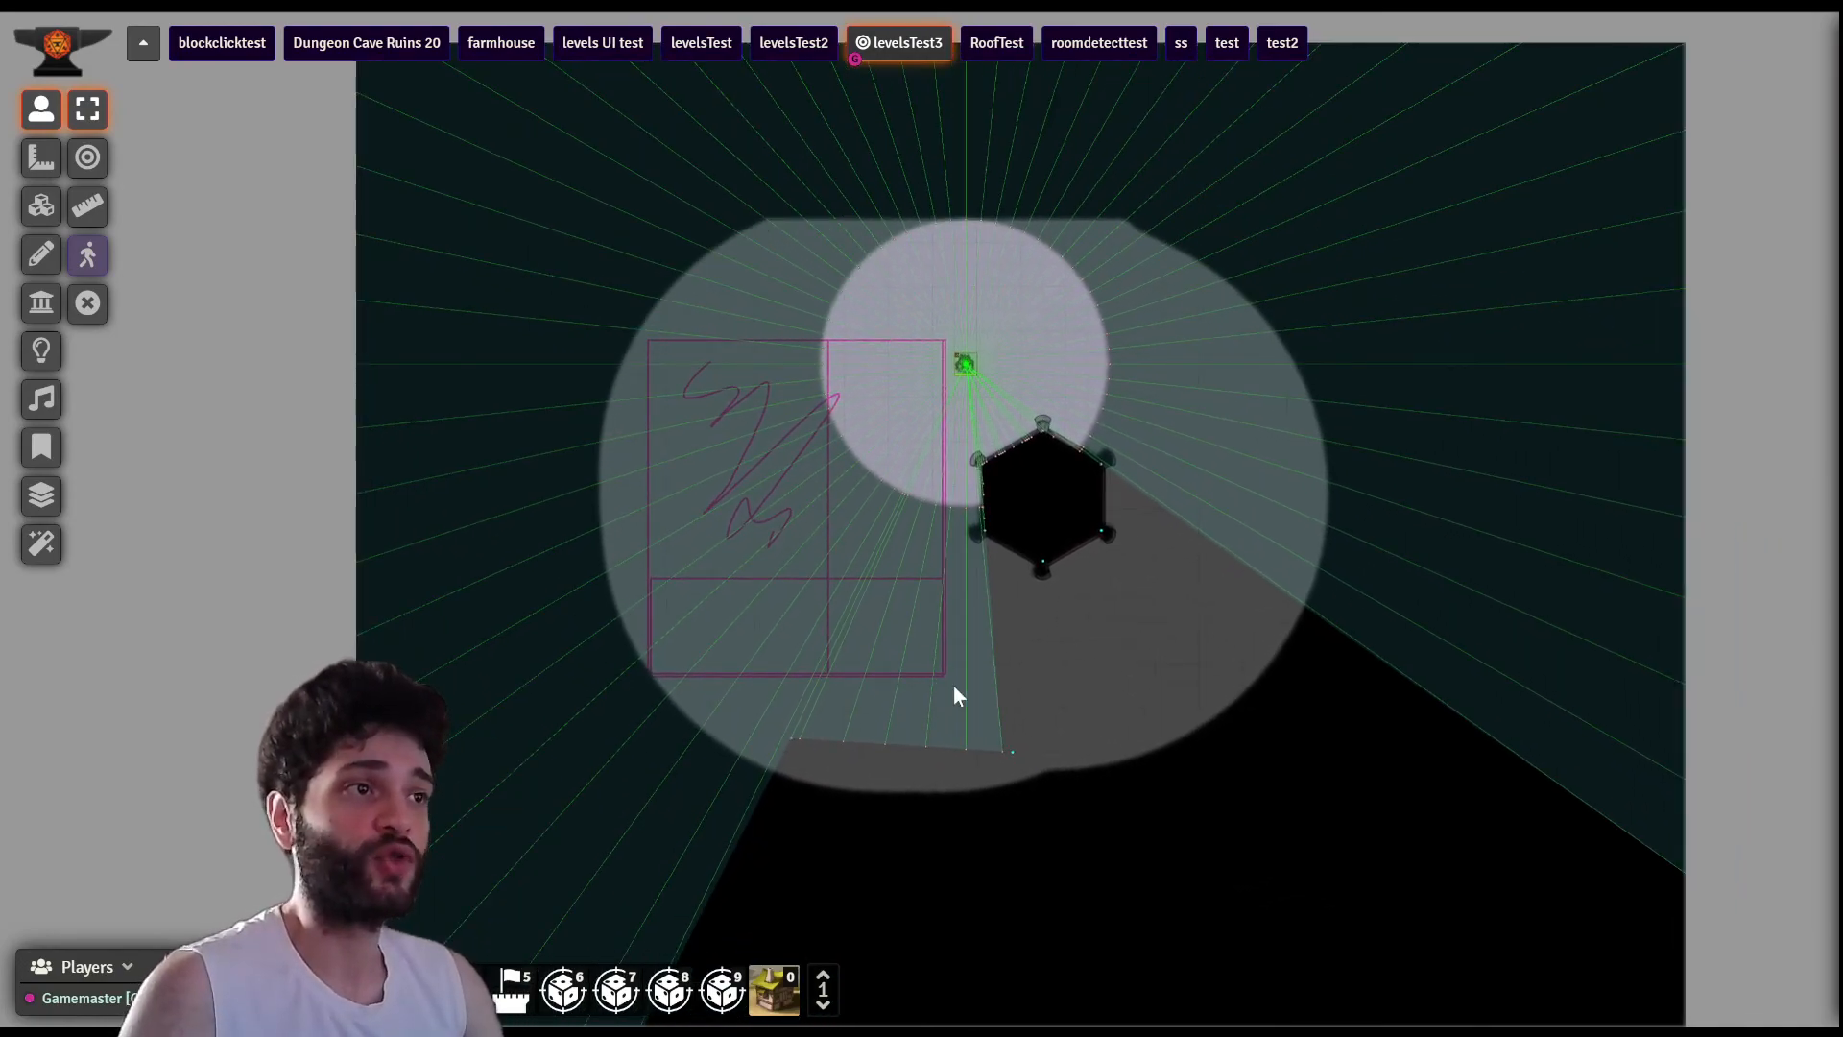